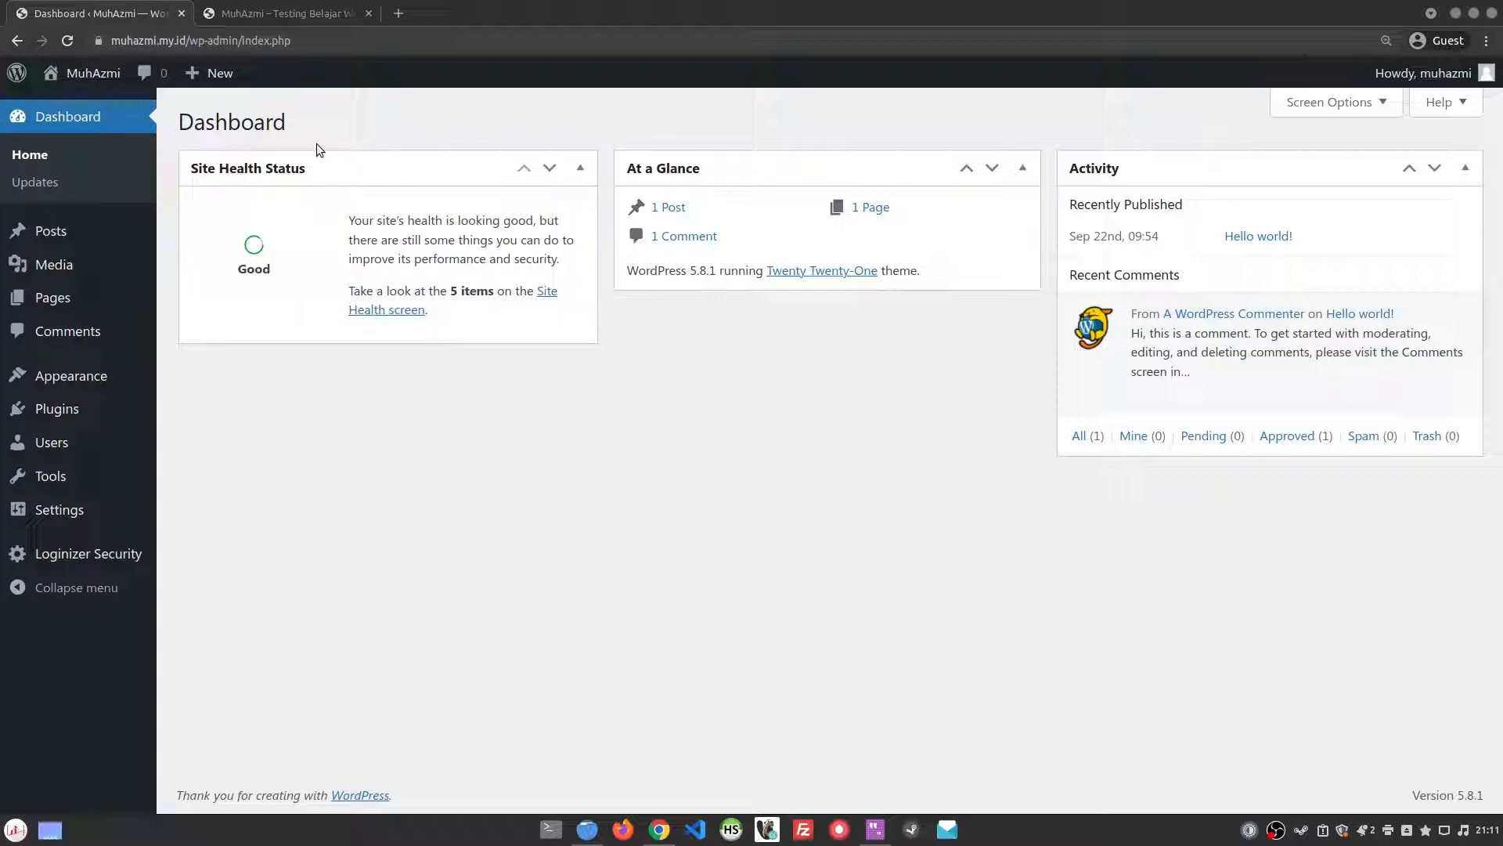
- Add a new post and go through the block editor's welcome guide to its end
{"action": "mouse_move", "coordinate": [51, 236]}
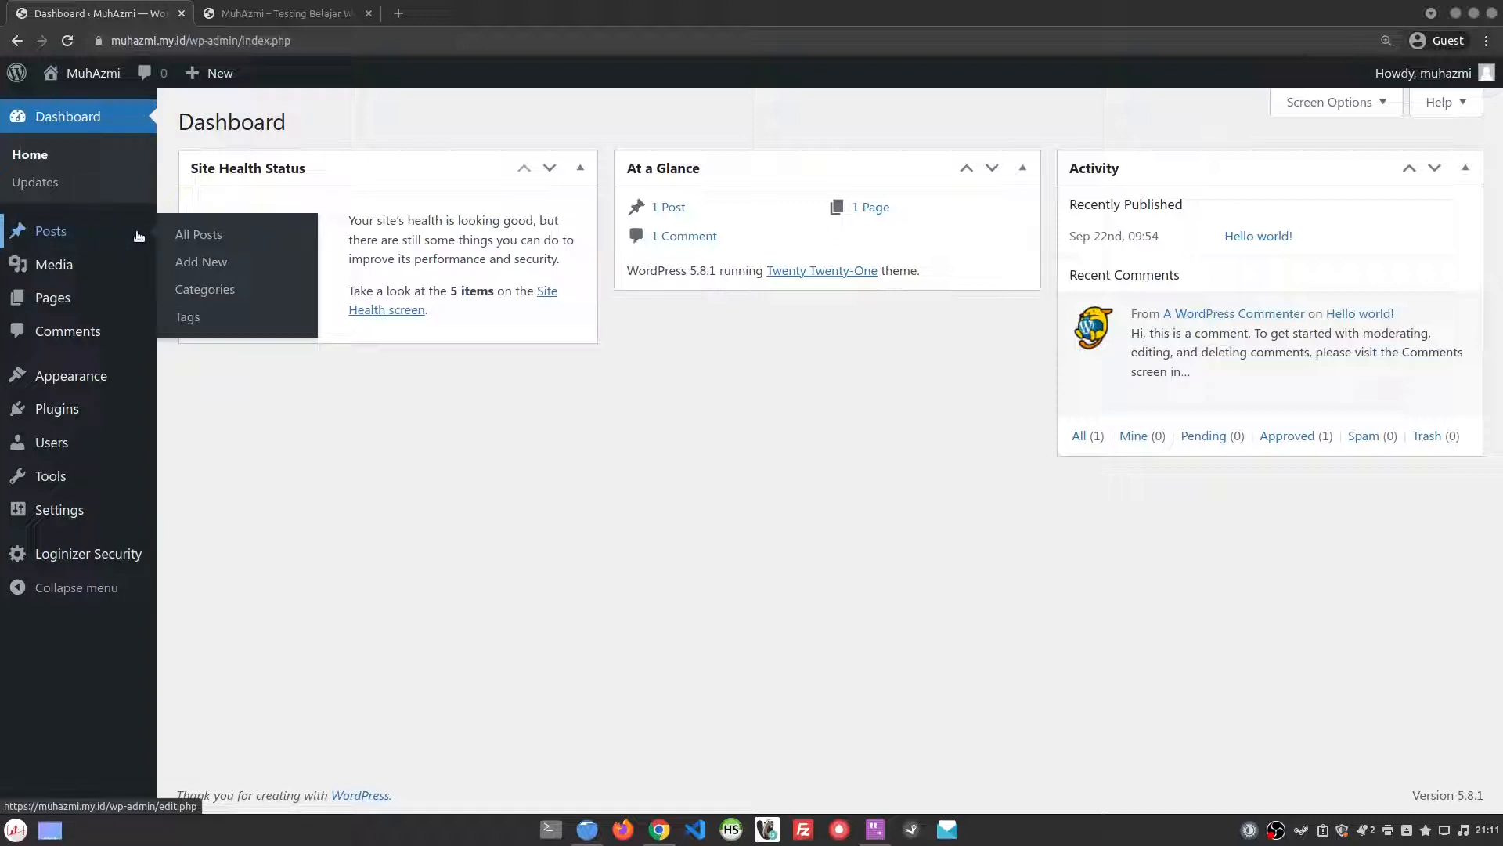
{"action": "left_click", "coordinate": [250, 267]}
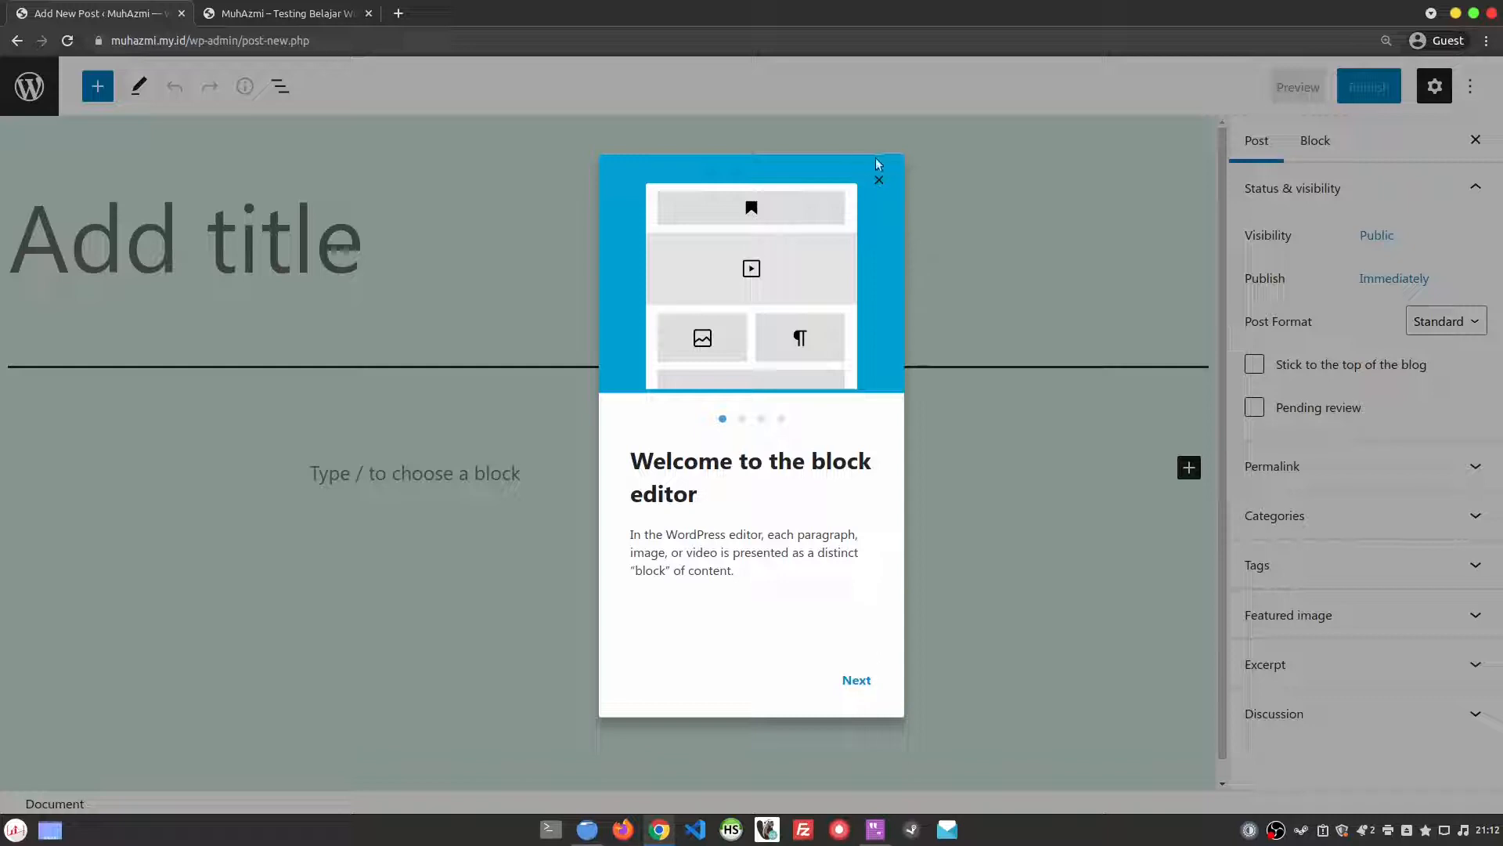
{"action": "left_click", "coordinate": [857, 680]}
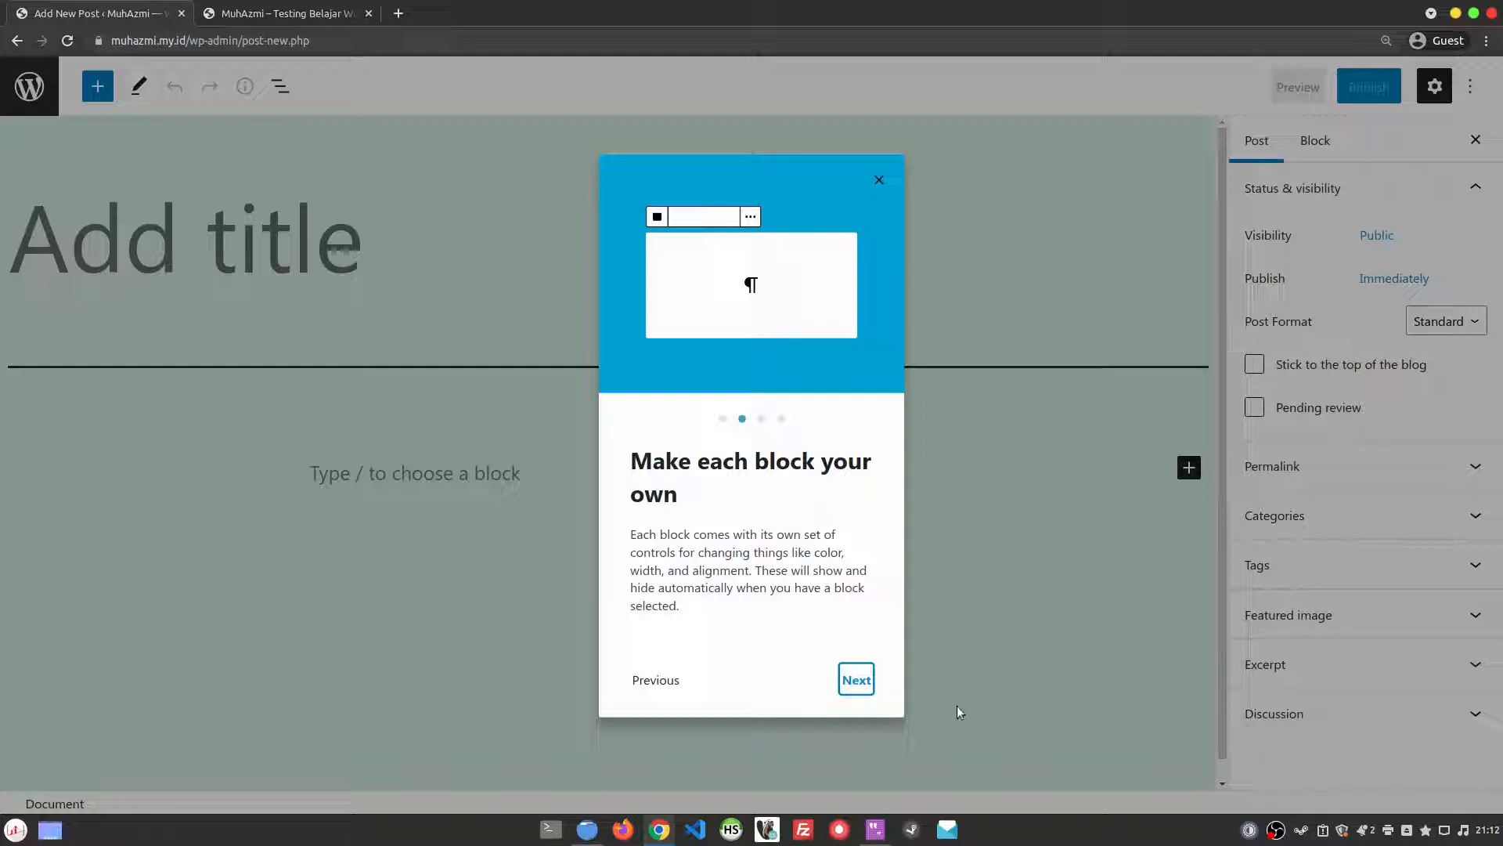
{"action": "left_click", "coordinate": [861, 681]}
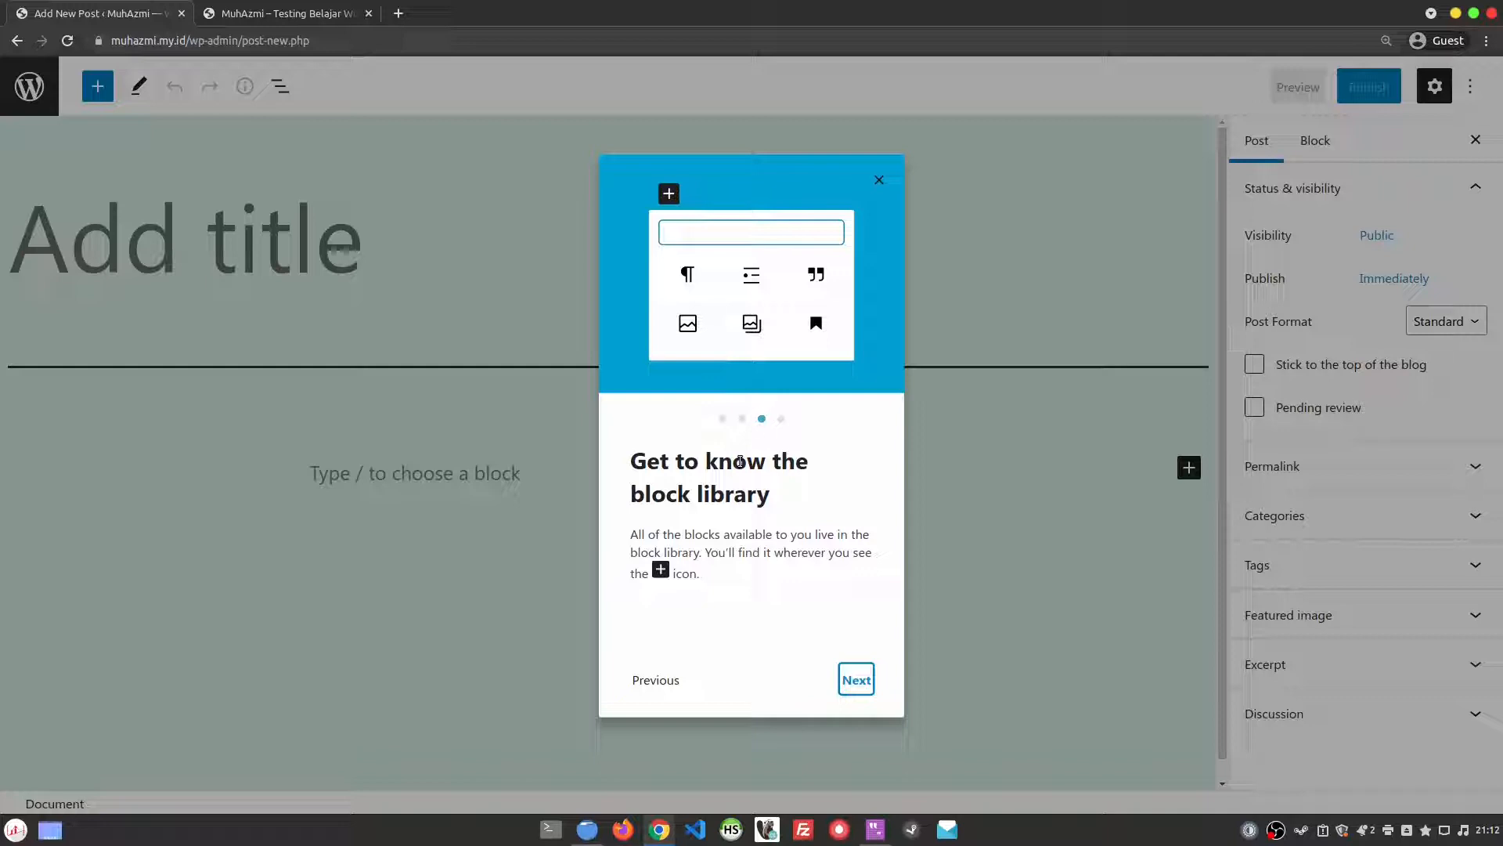
{"action": "left_click", "coordinate": [856, 679]}
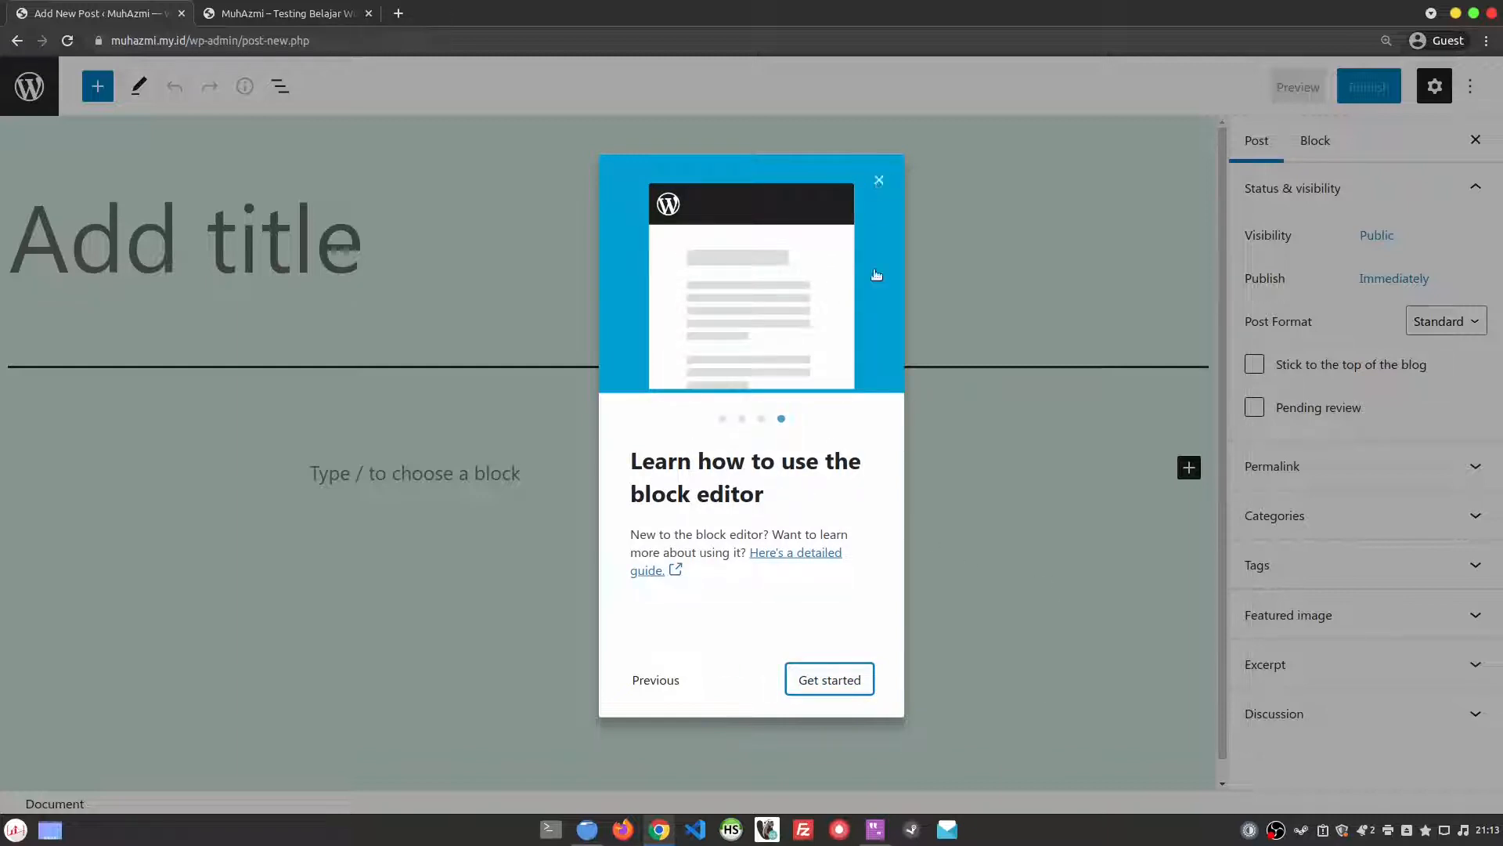
{"action": "left_click", "coordinate": [844, 687]}
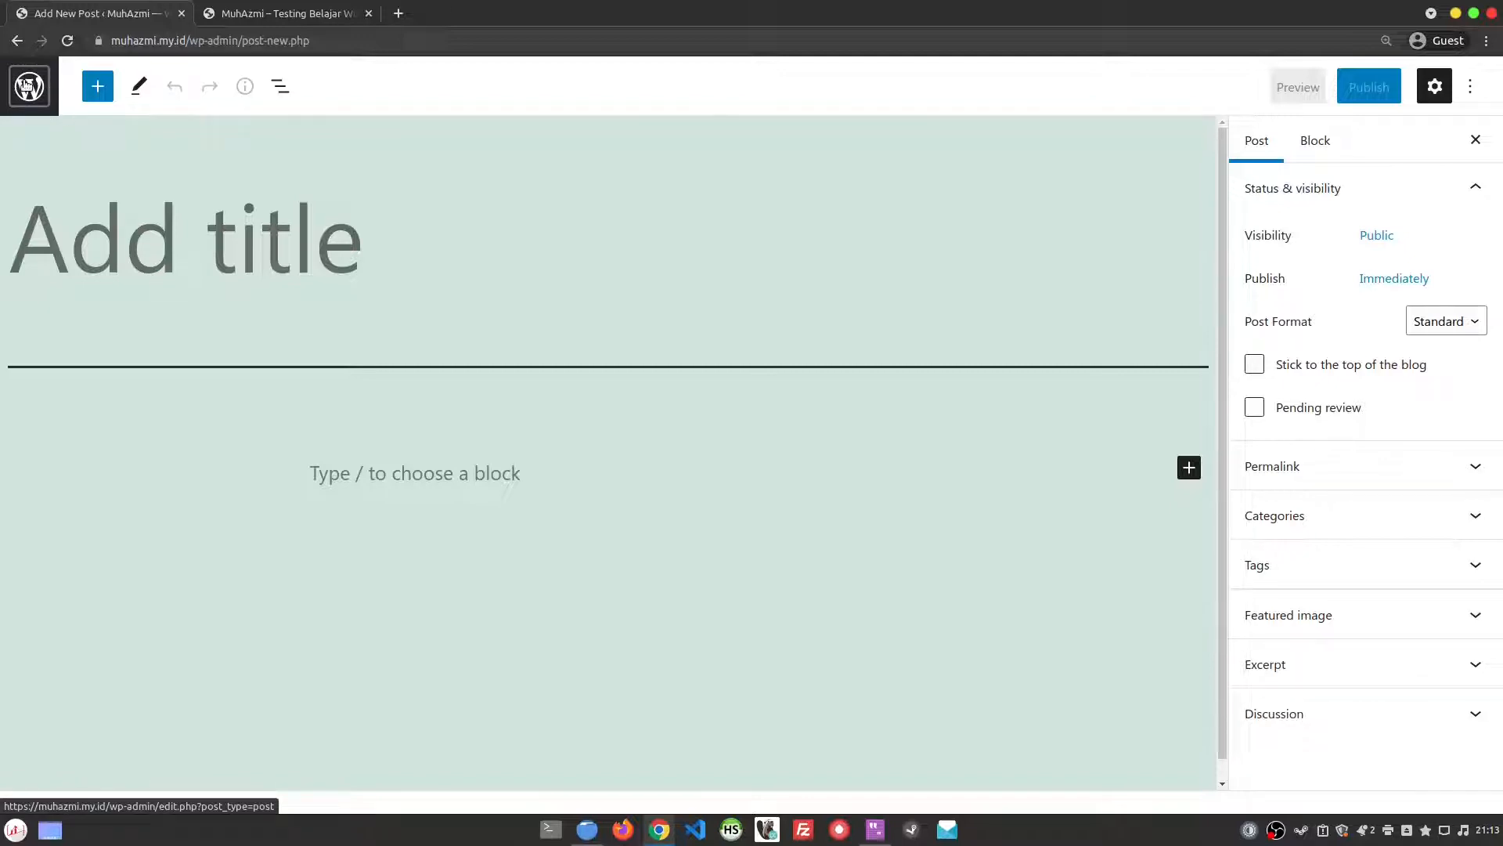
- Return to the list of all posts and start a new post from there
{"action": "left_click", "coordinate": [27, 84]}
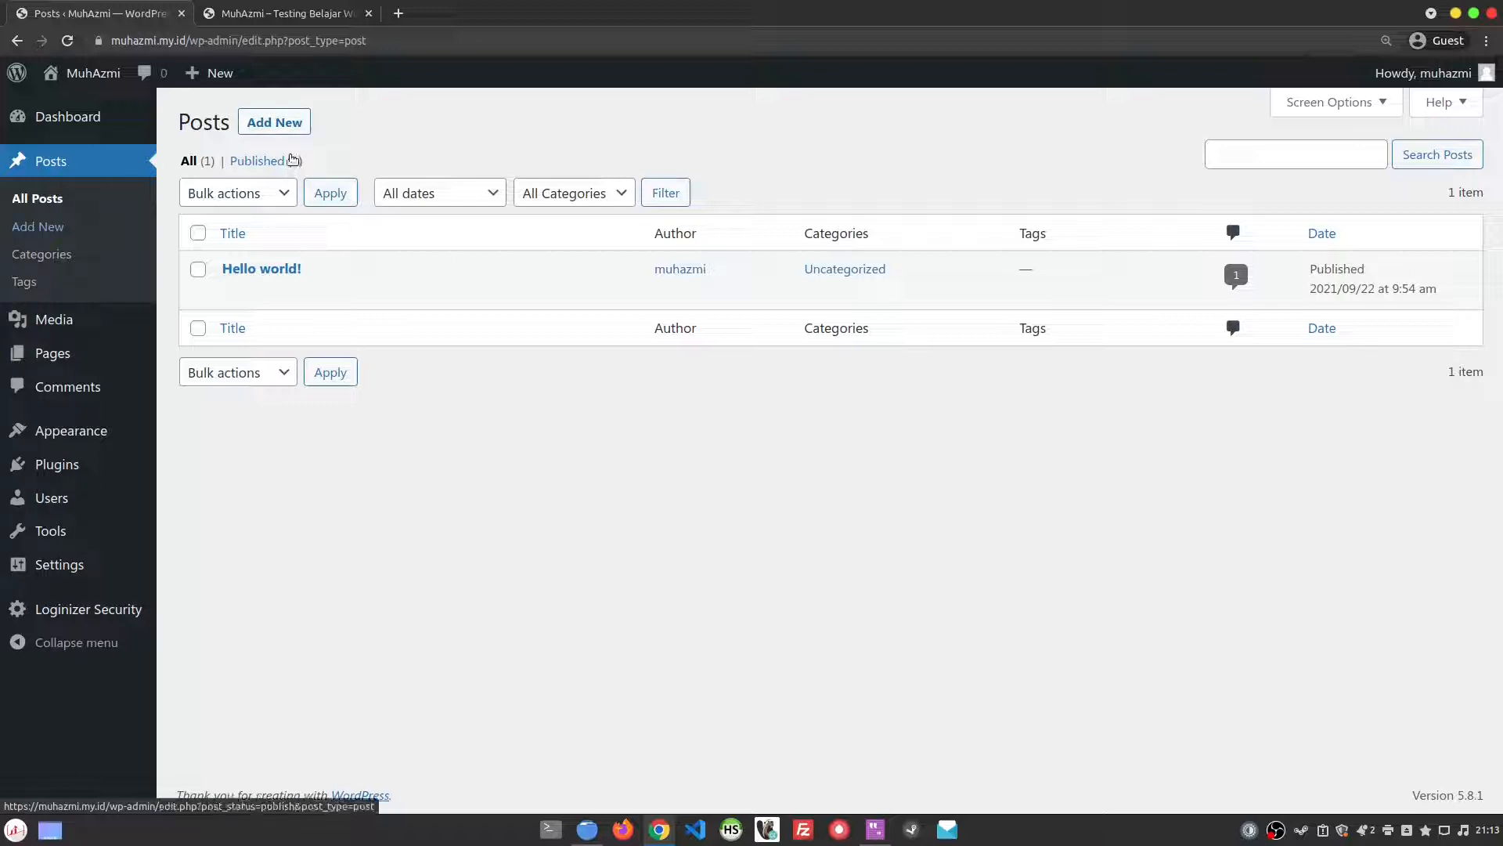
{"action": "left_click", "coordinate": [286, 124]}
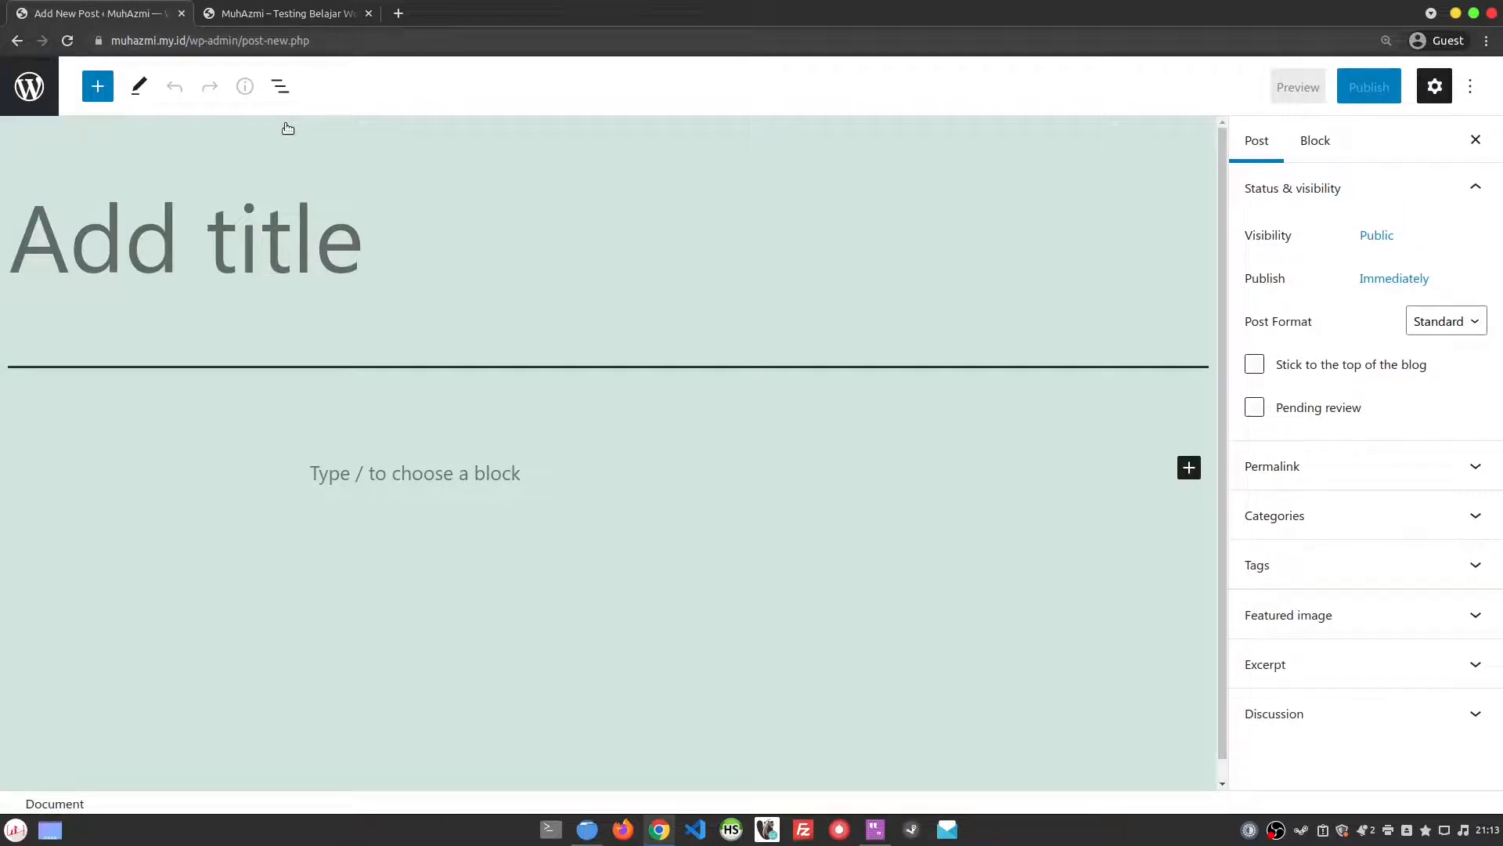
- Examine the block library's categories of available blocks, from text and media to widgets, theme and embeds
{"action": "left_click", "coordinate": [100, 88]}
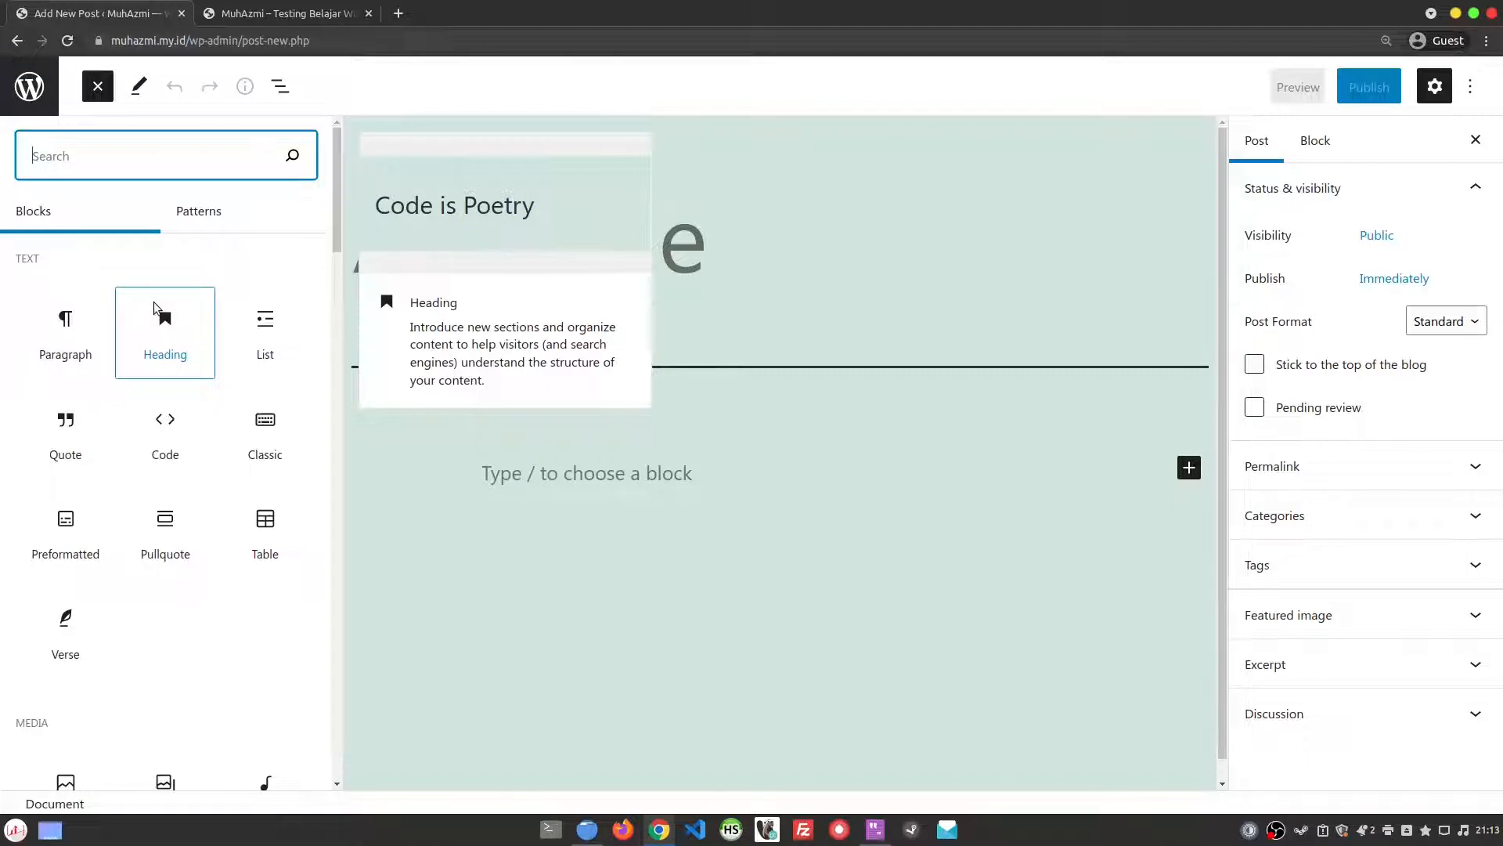
{"action": "scroll", "coordinate": [162, 420], "scroll_direction": "down", "scroll_amount": 4}
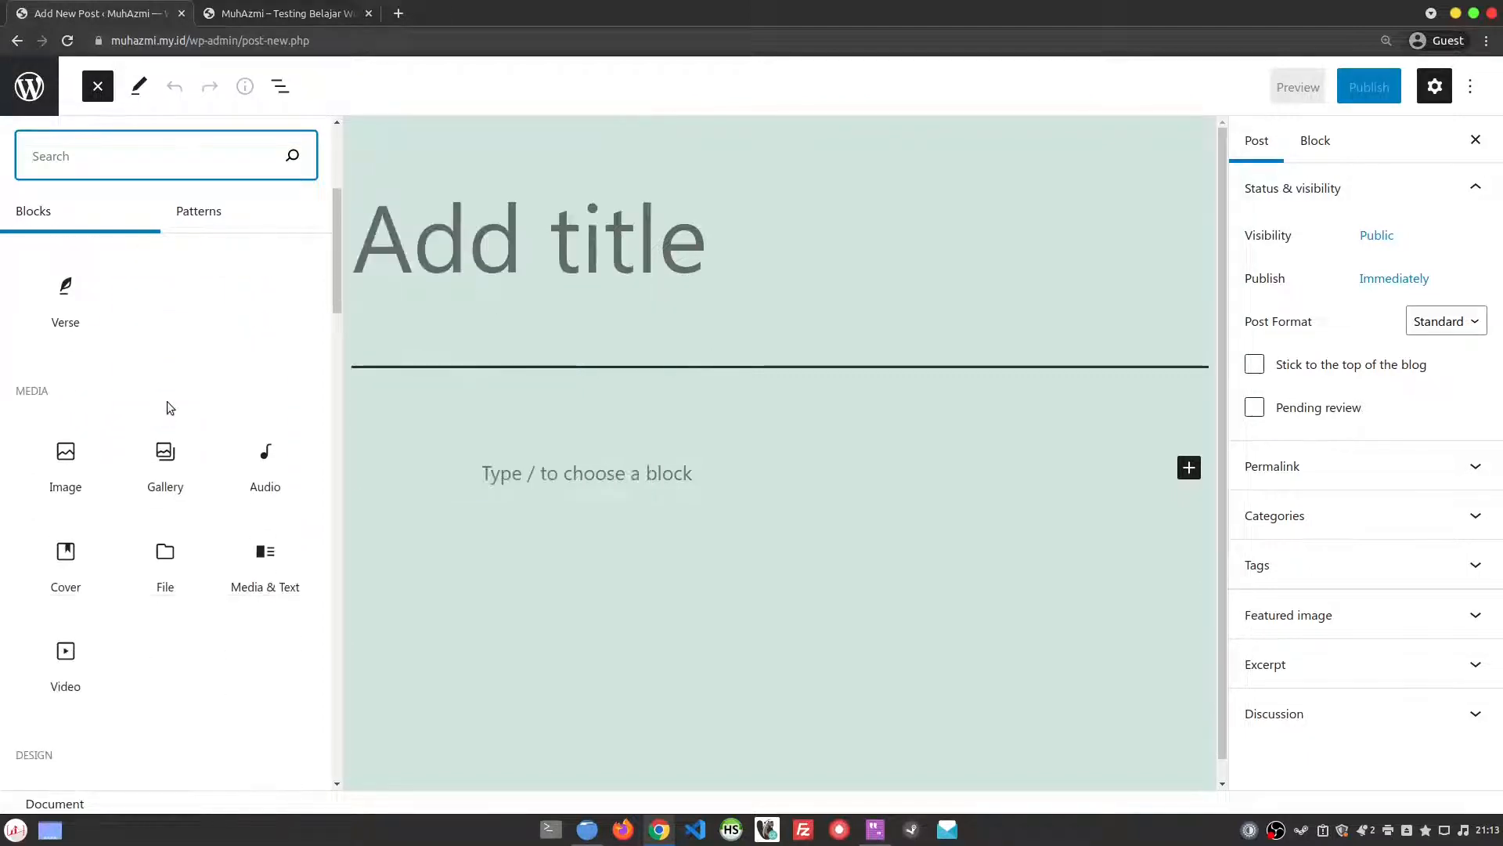
{"action": "scroll", "coordinate": [168, 395], "scroll_direction": "down", "scroll_amount": 10}
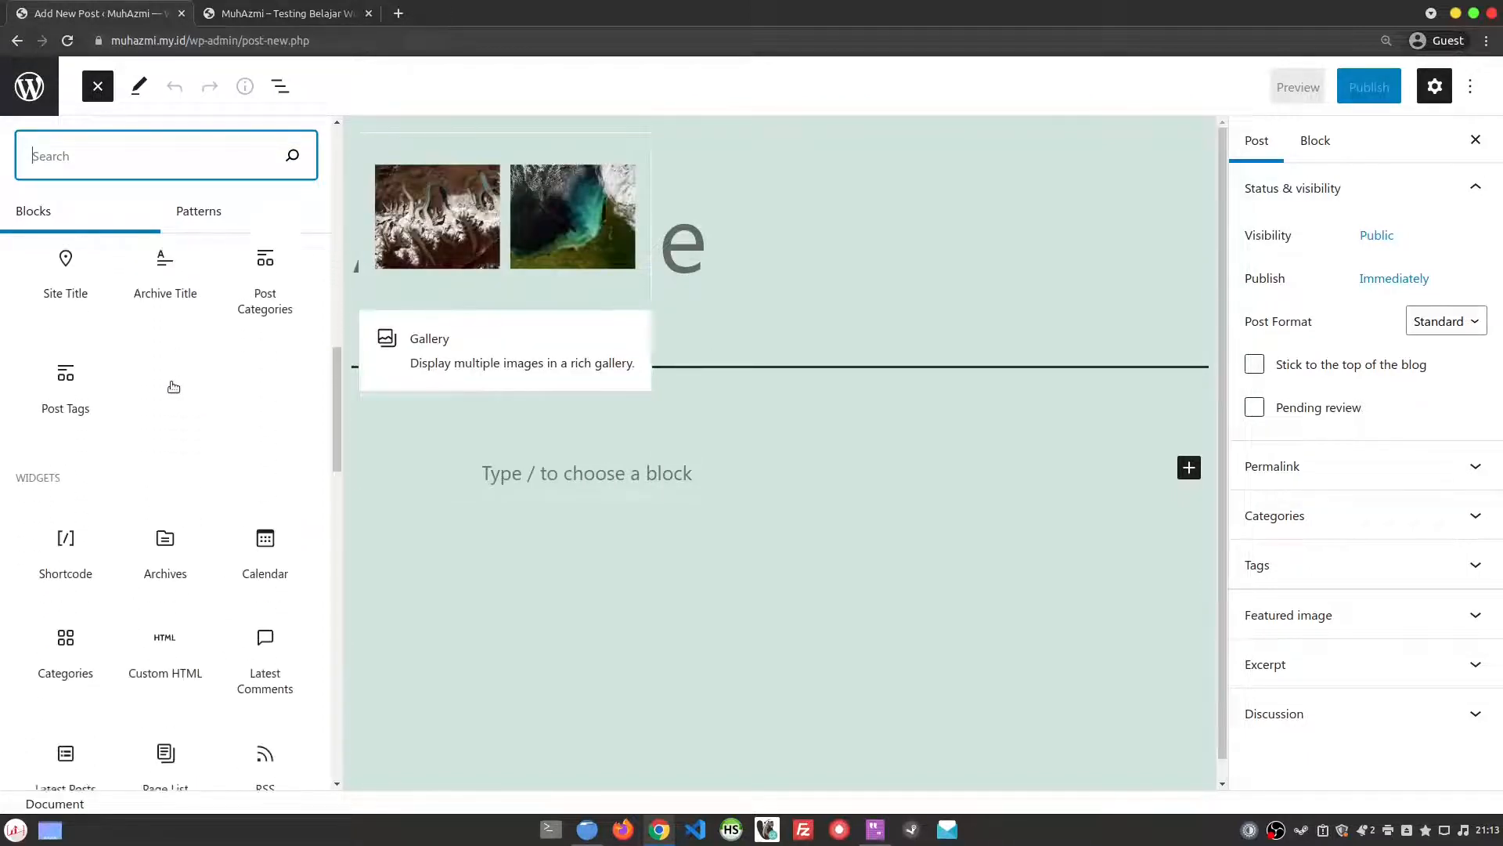
{"action": "scroll", "coordinate": [173, 387], "scroll_direction": "down", "scroll_amount": 2}
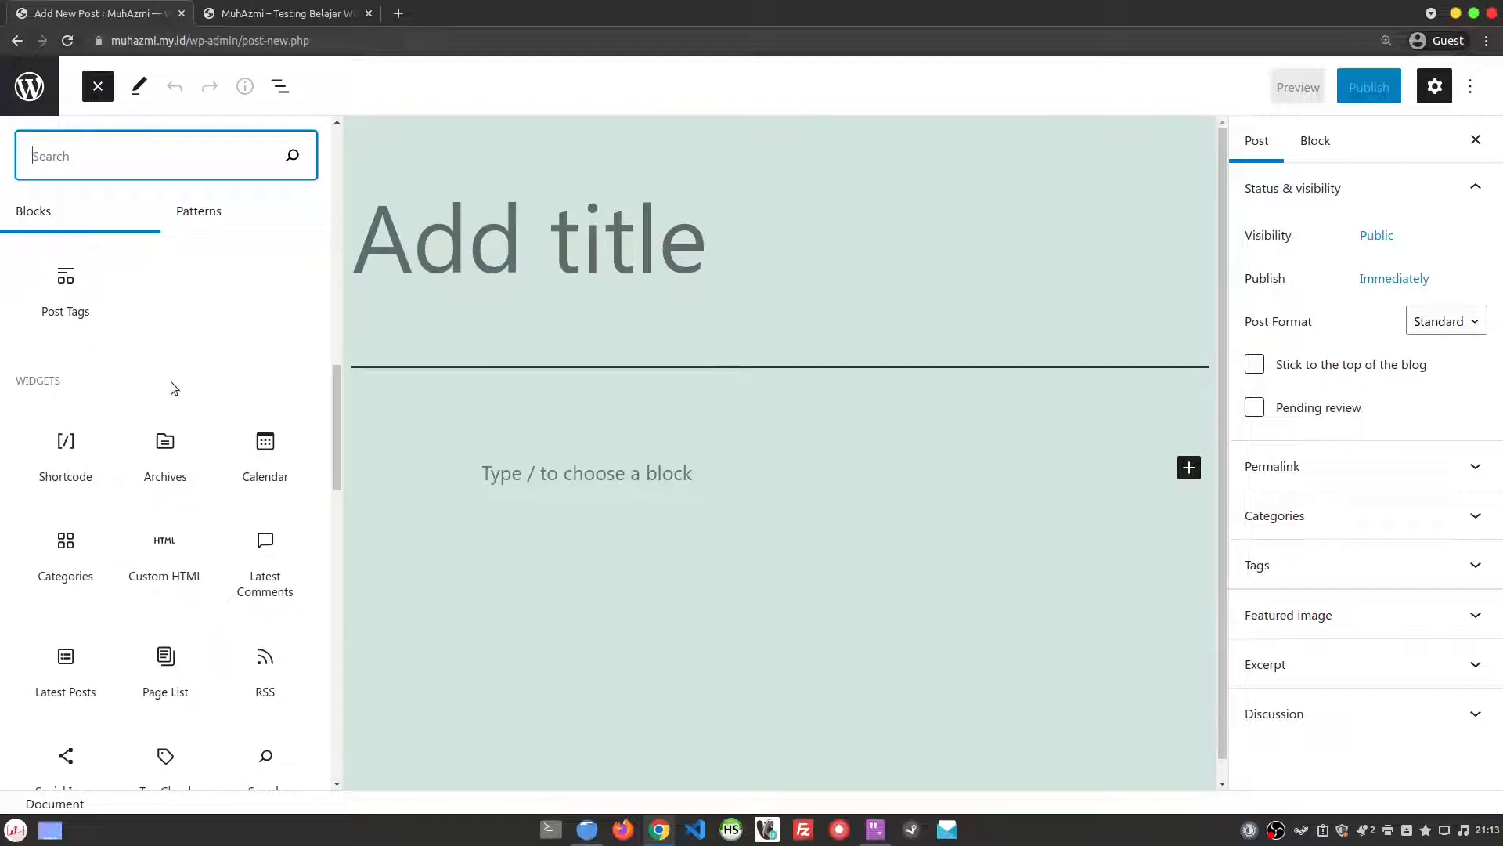
{"action": "scroll", "coordinate": [171, 382], "scroll_direction": "down", "scroll_amount": 3}
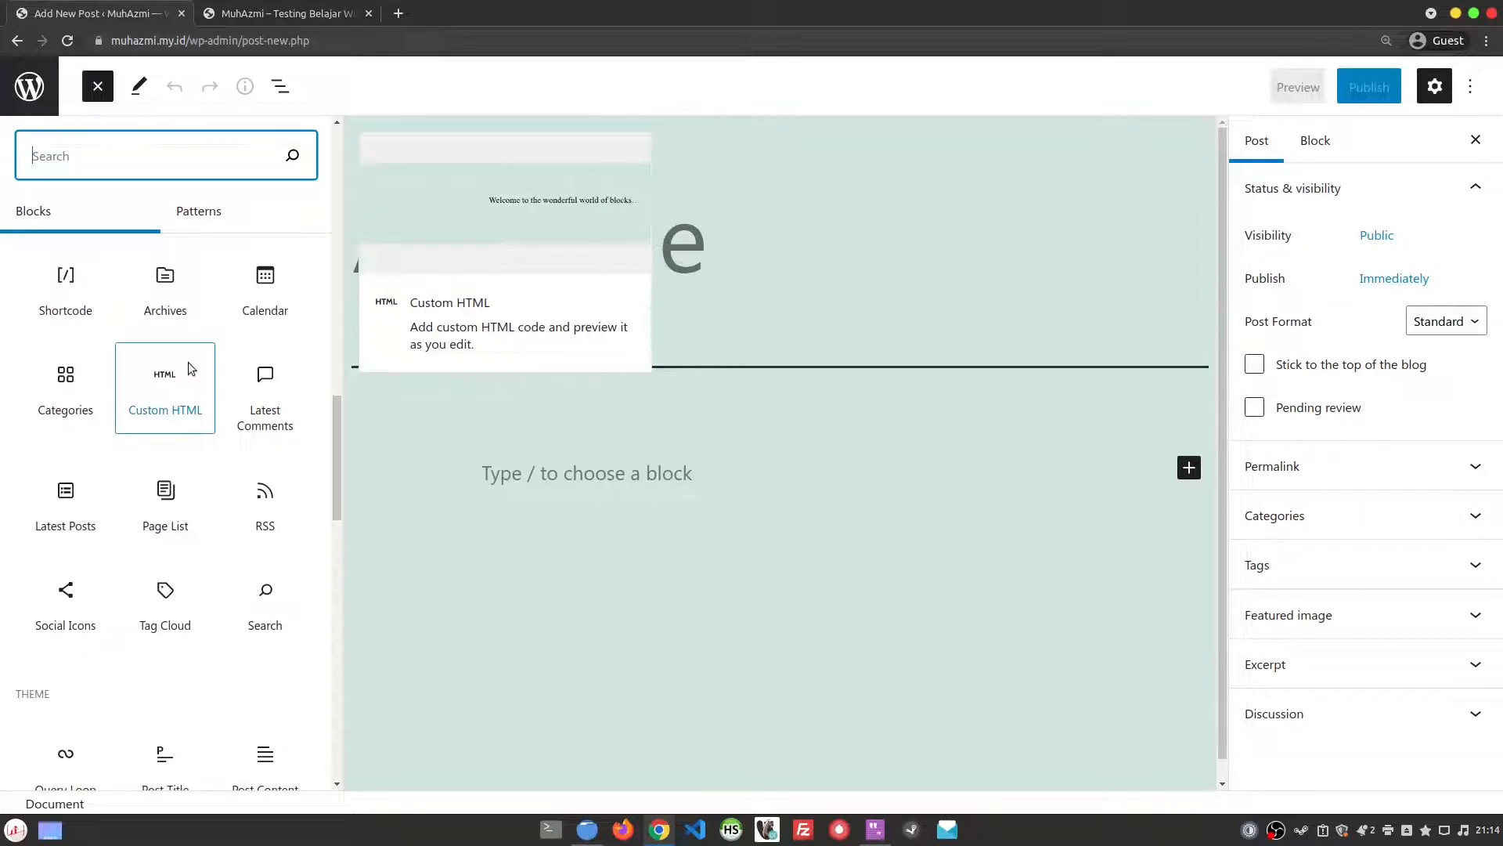
{"action": "scroll", "coordinate": [187, 368], "scroll_direction": "down", "scroll_amount": 3}
{"action": "scroll", "coordinate": [188, 361], "scroll_direction": "down", "scroll_amount": 2}
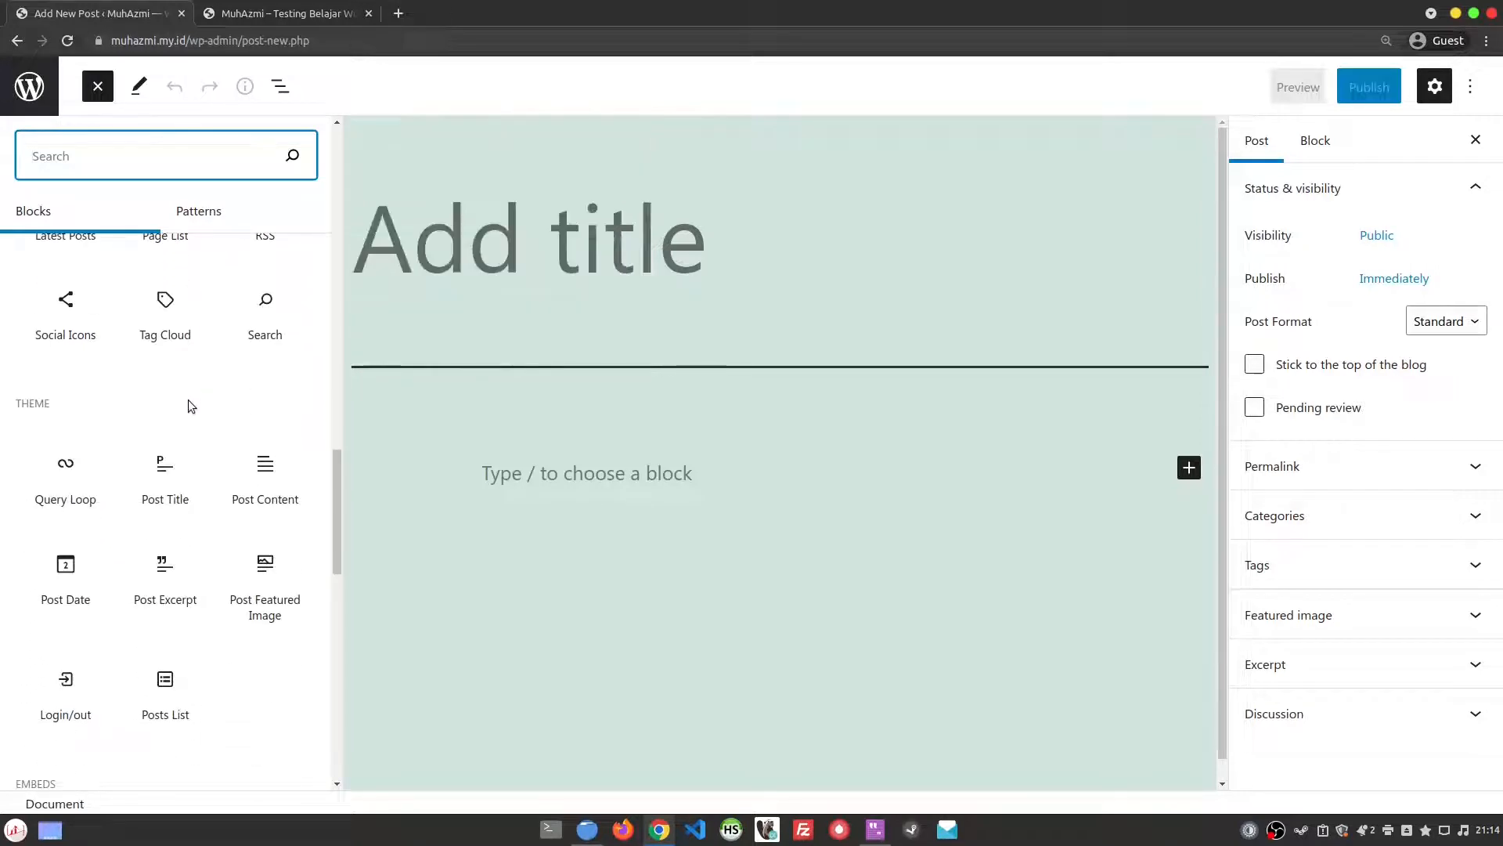
{"action": "scroll", "coordinate": [188, 399], "scroll_direction": "down", "scroll_amount": 2}
{"action": "scroll", "coordinate": [191, 403], "scroll_direction": "down", "scroll_amount": 6}
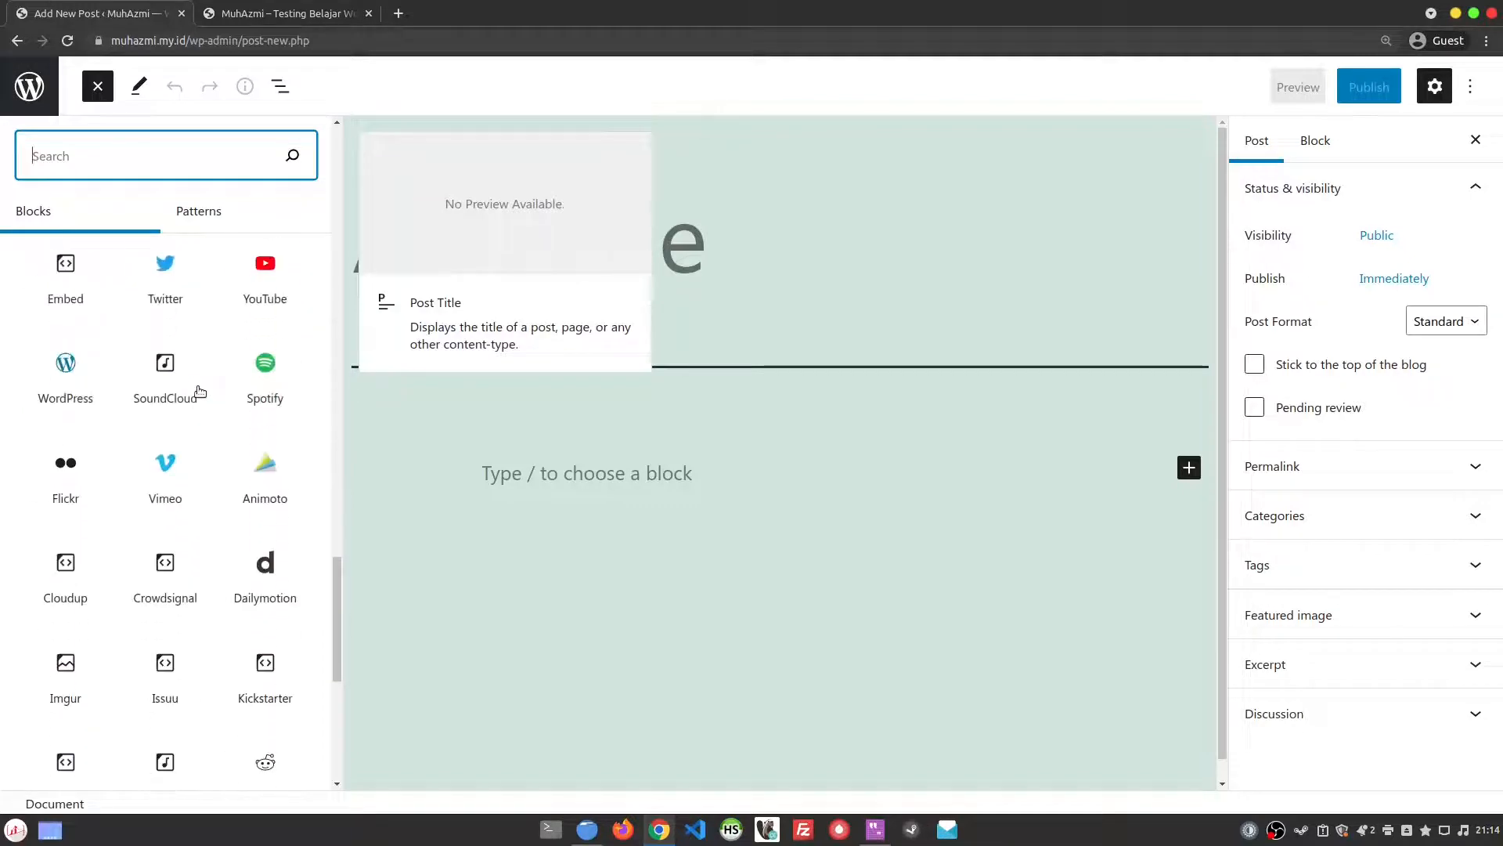
{"action": "scroll", "coordinate": [200, 391], "scroll_direction": "down", "scroll_amount": 7}
{"action": "scroll", "coordinate": [199, 391], "scroll_direction": "up", "scroll_amount": 8}
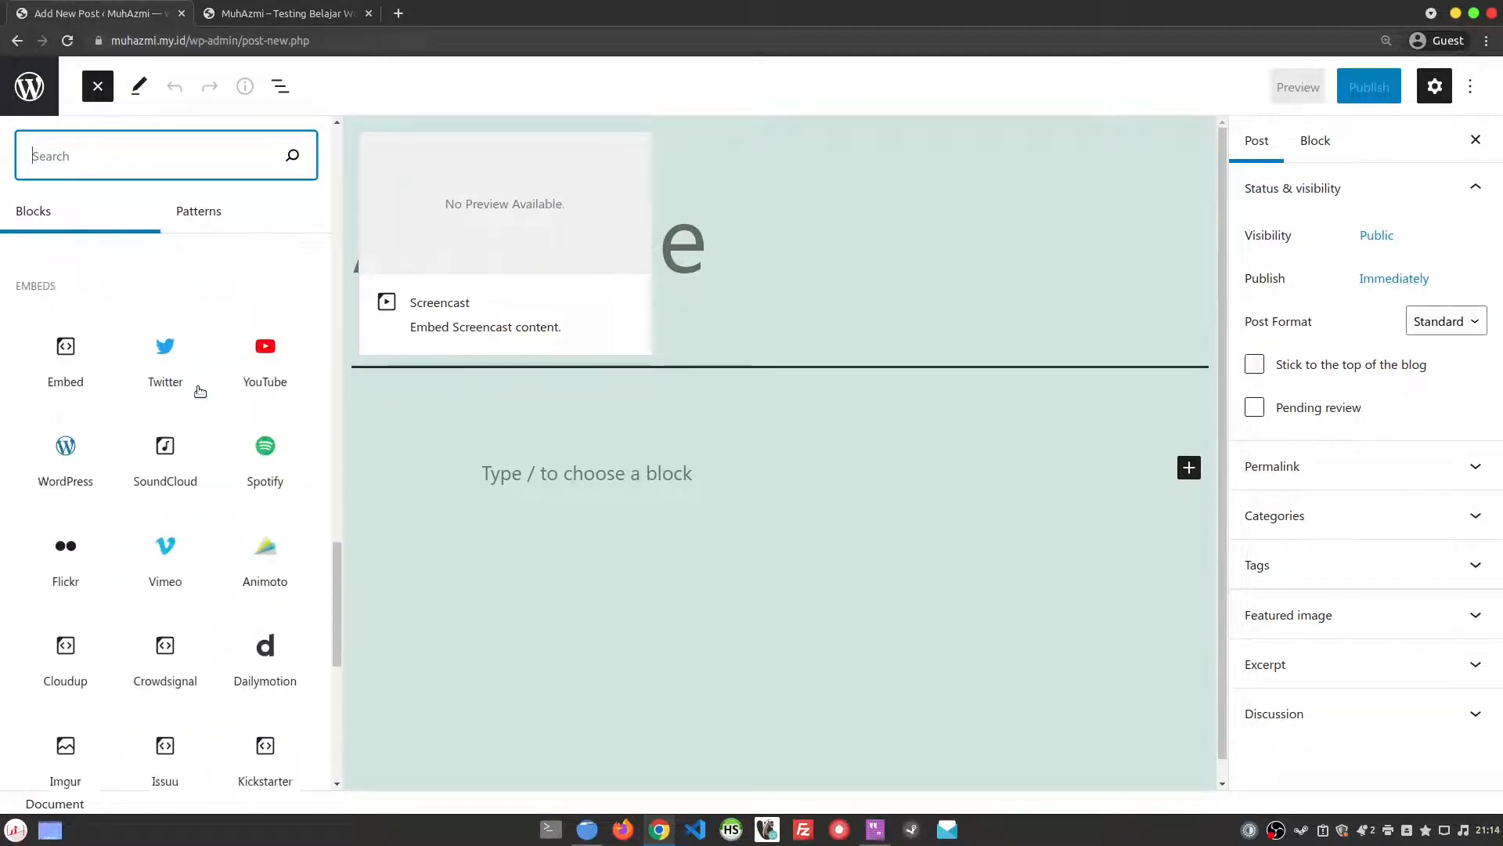
{"action": "scroll", "coordinate": [199, 391], "scroll_direction": "up", "scroll_amount": 15}
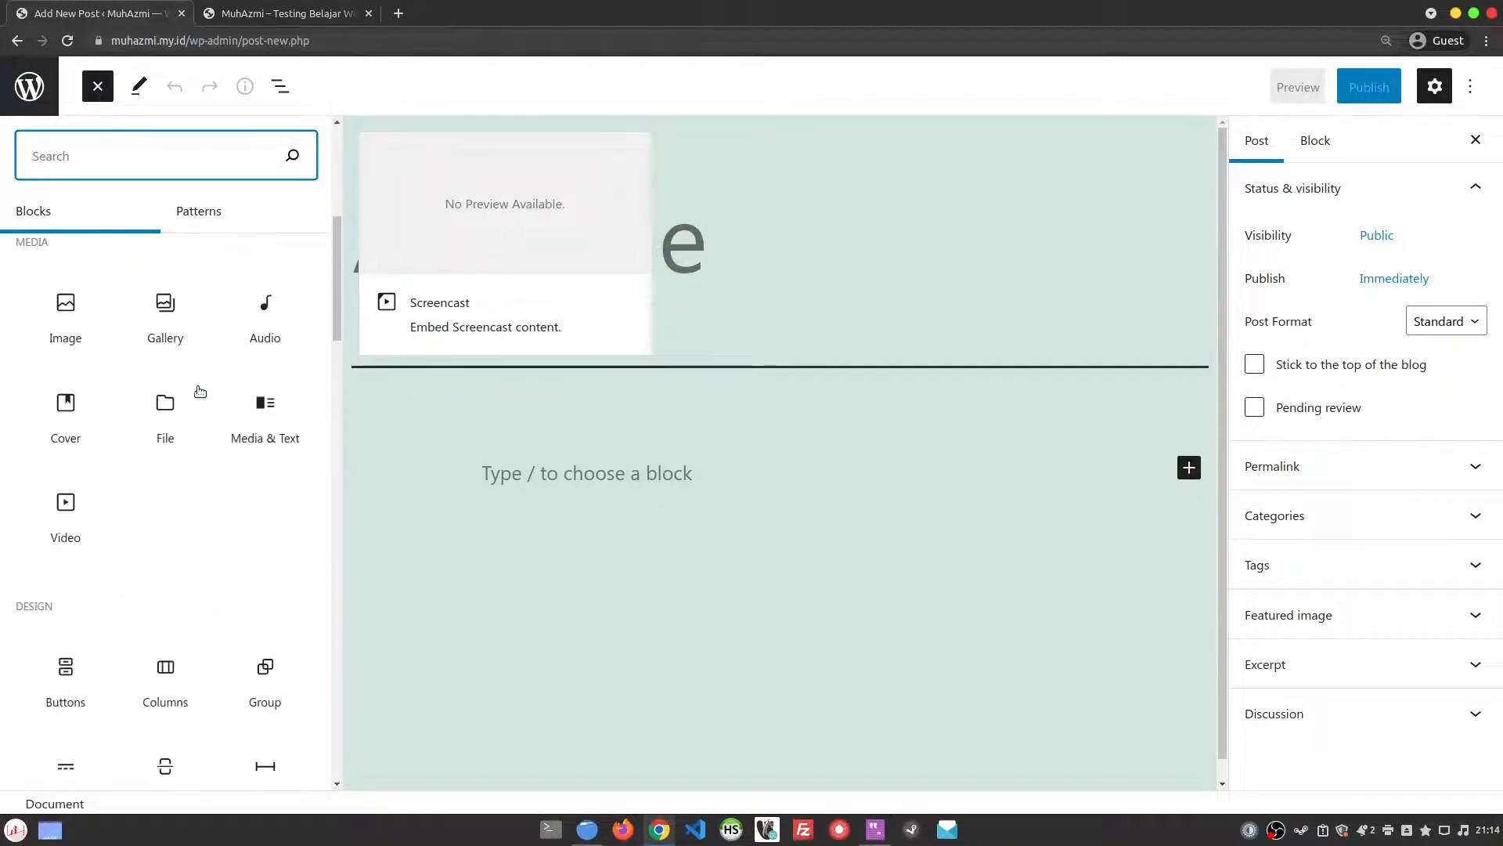
{"action": "scroll", "coordinate": [200, 392], "scroll_direction": "up", "scroll_amount": 6}
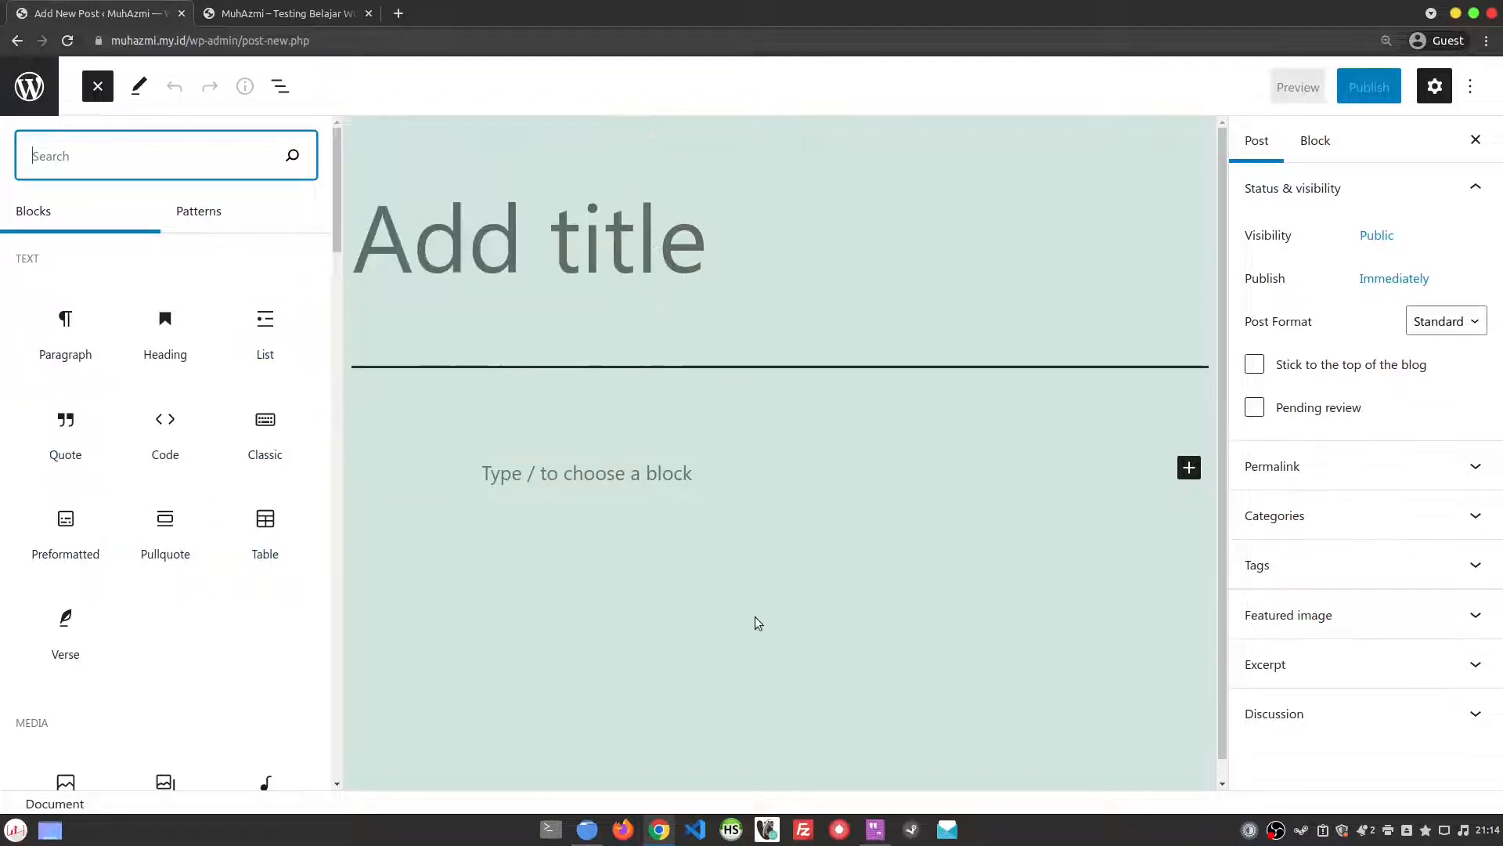
{"action": "left_click", "coordinate": [97, 86]}
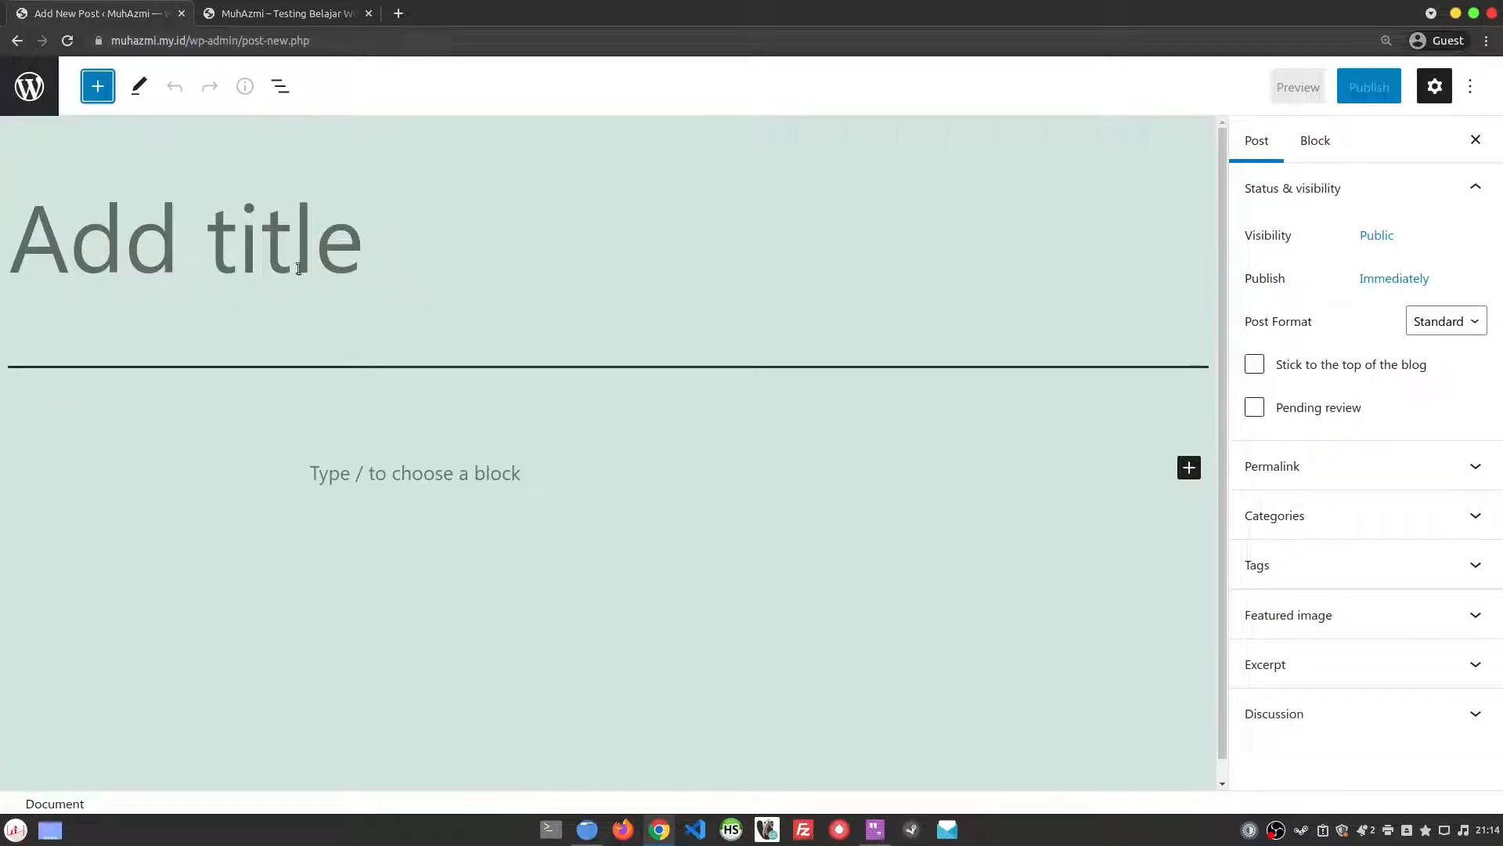
- Insert a Paragraph block and a Quote block from the block library into the post body
{"action": "left_click", "coordinate": [98, 87]}
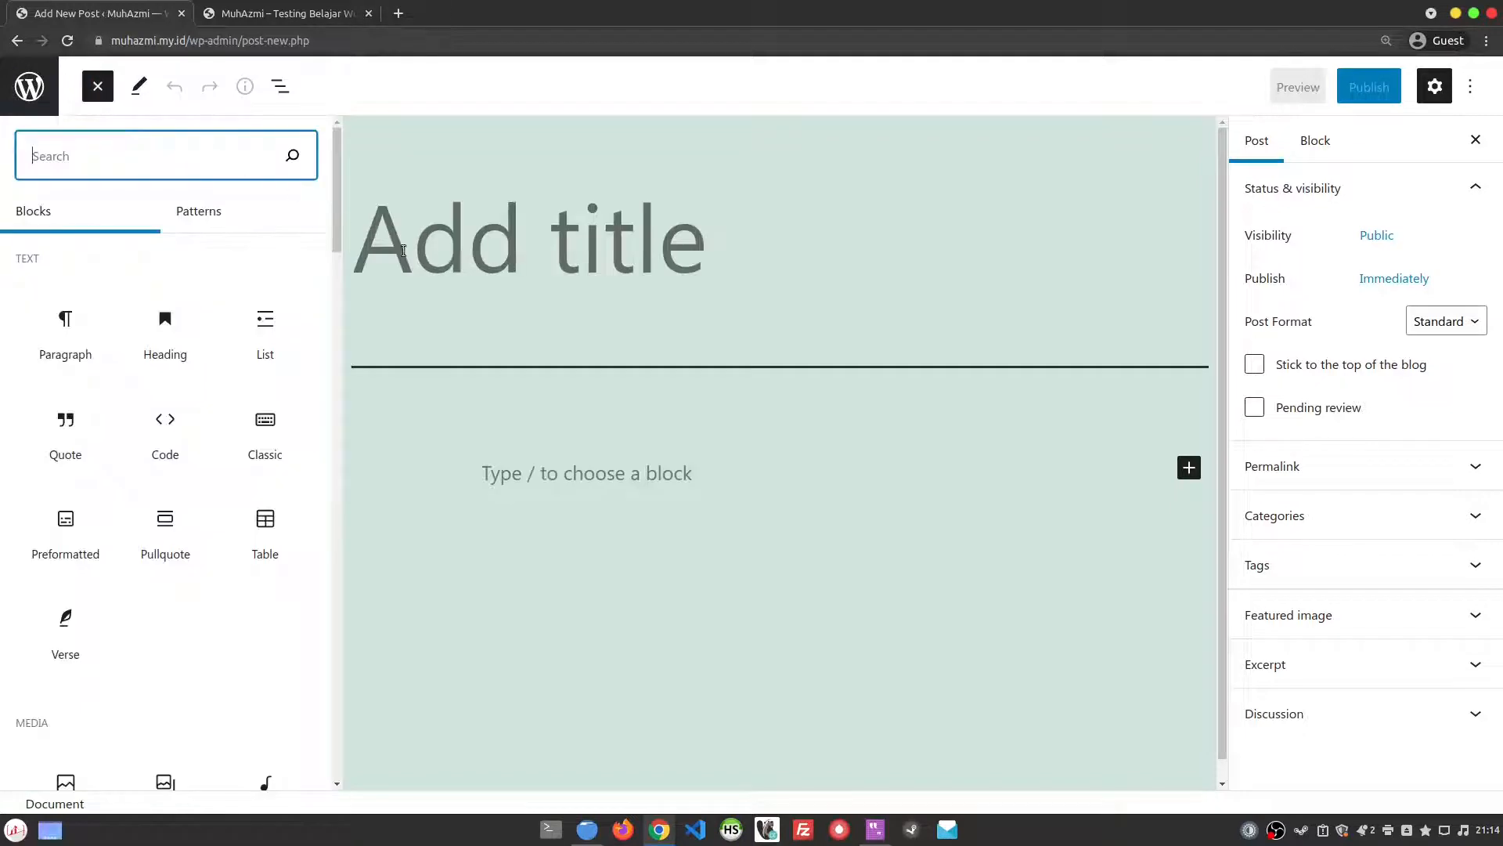
{"action": "left_click", "coordinate": [64, 347]}
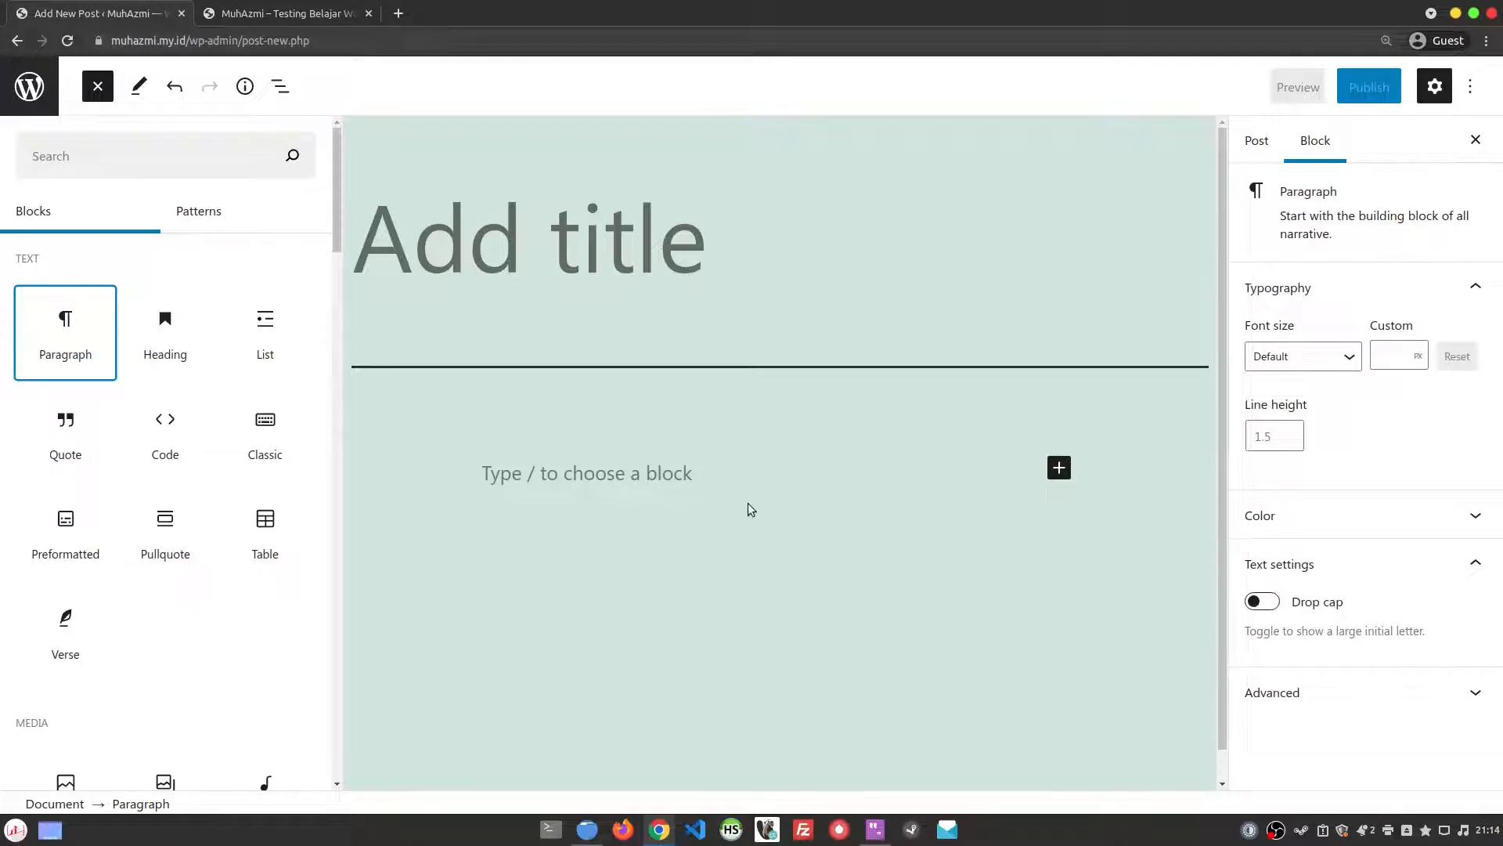
{"action": "left_click", "coordinate": [68, 432]}
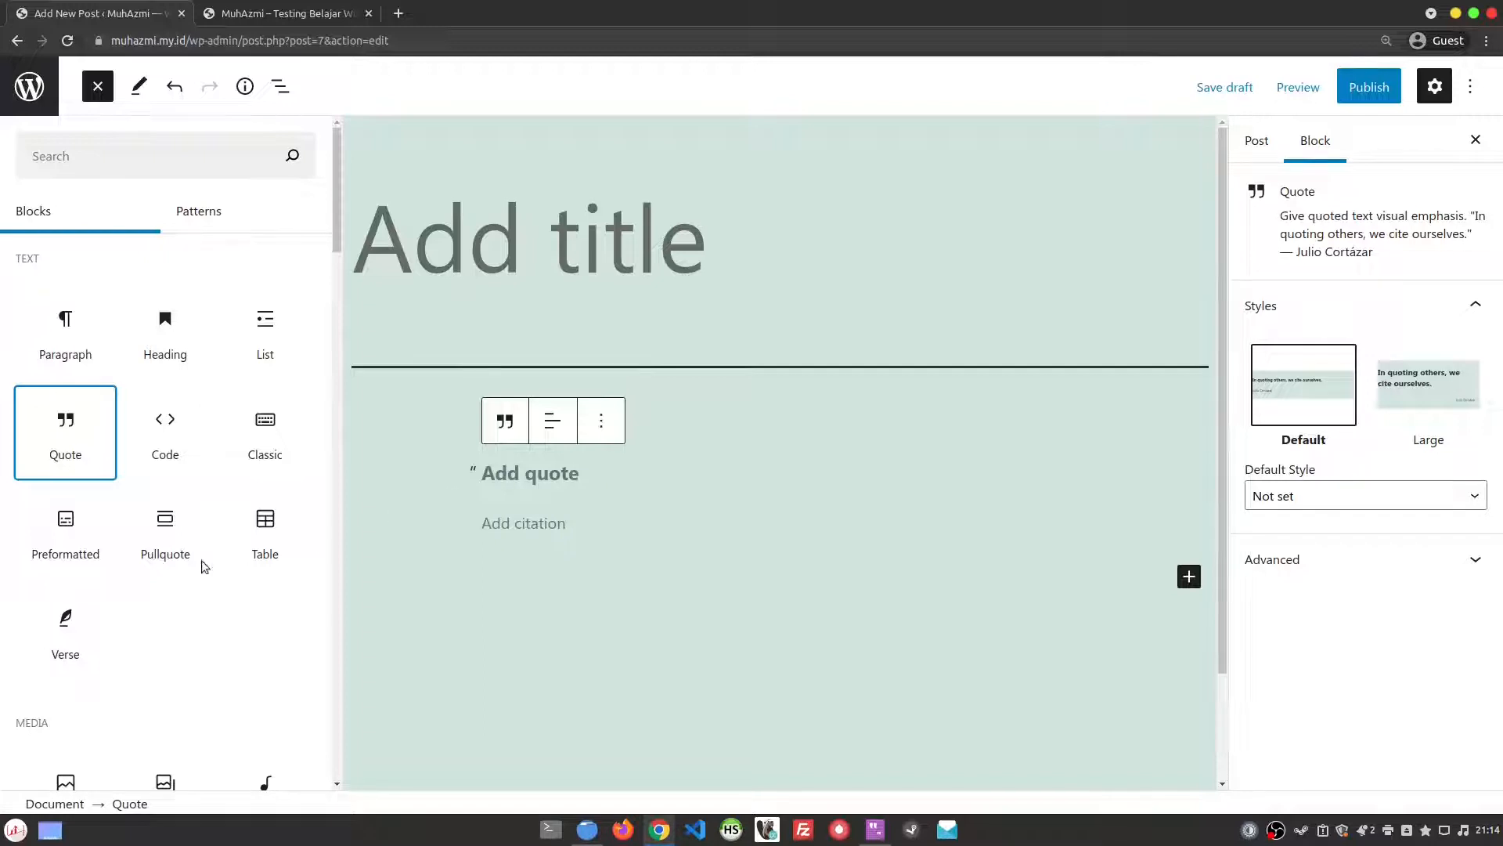
- Insert a Table block below the quote and create it with 2 columns and 2 rows
{"action": "left_click", "coordinate": [267, 538]}
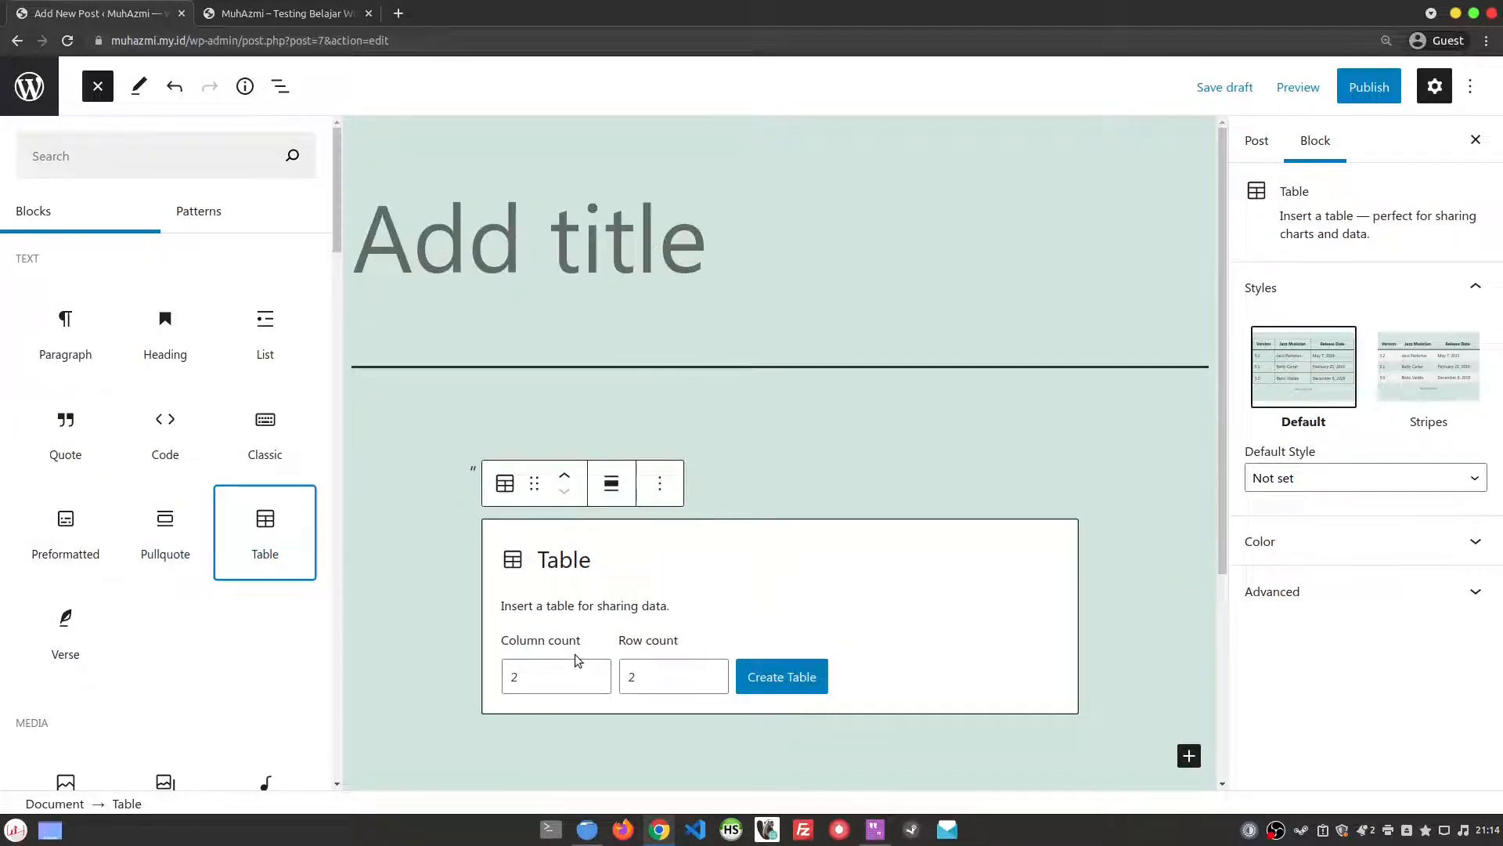
{"action": "mouse_move", "coordinate": [246, 538]}
{"action": "scroll", "coordinate": [167, 538], "scroll_direction": "down", "scroll_amount": 3}
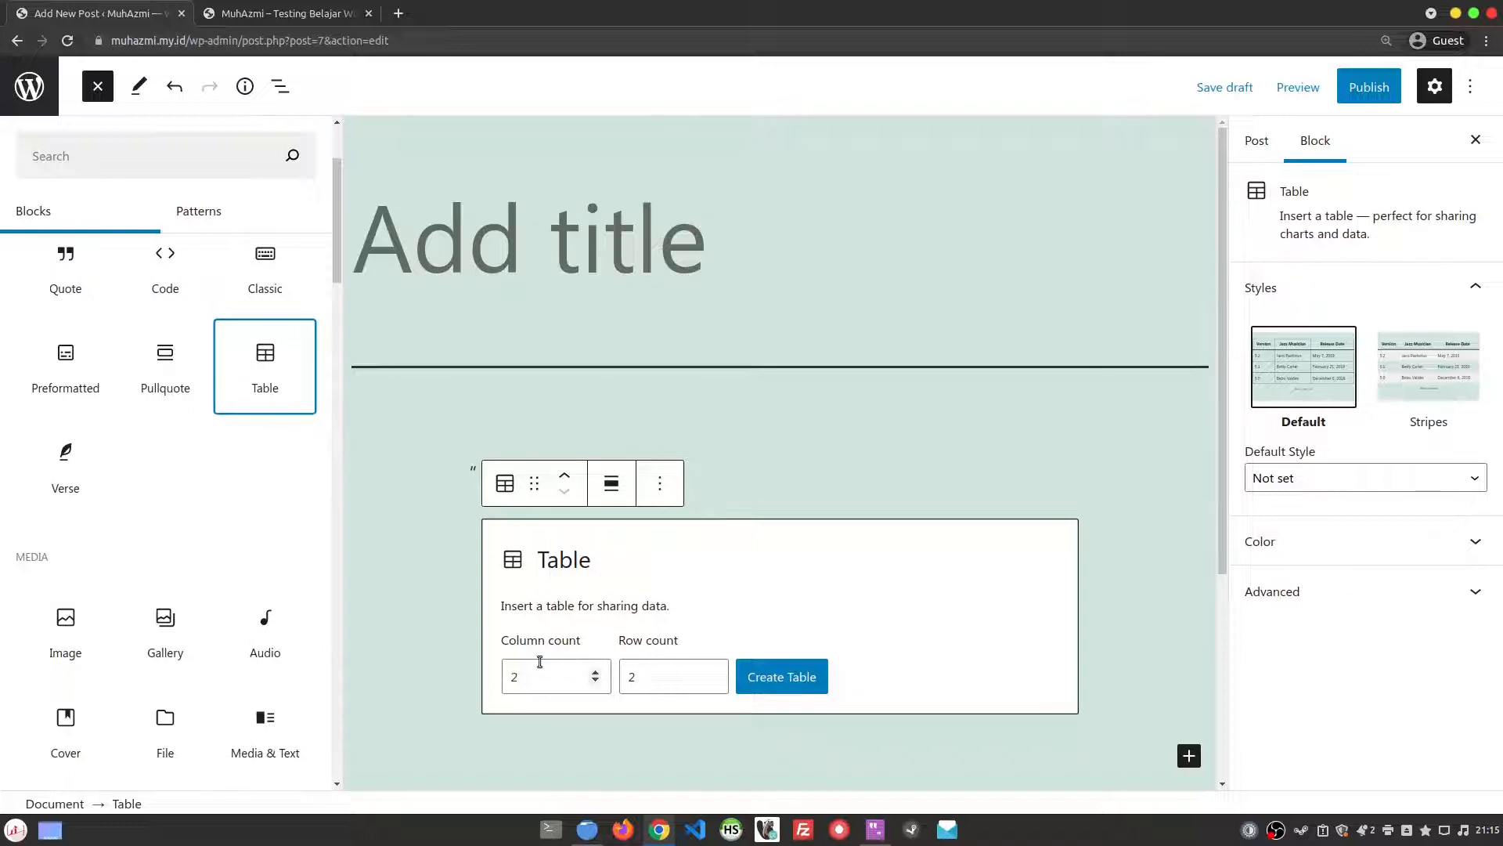
{"action": "left_click", "coordinate": [669, 675]}
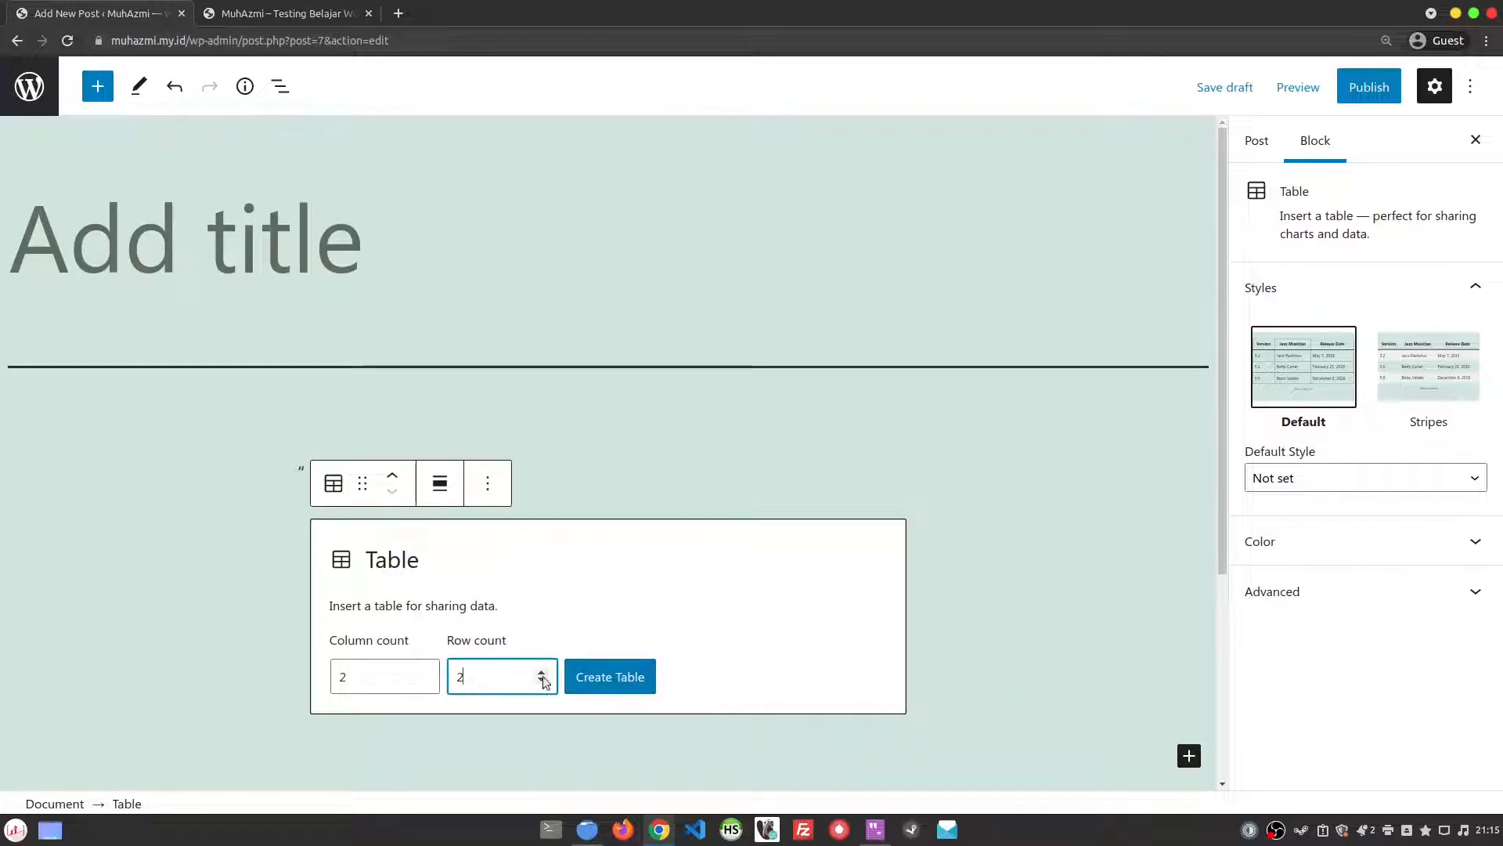
{"action": "left_click", "coordinate": [624, 680]}
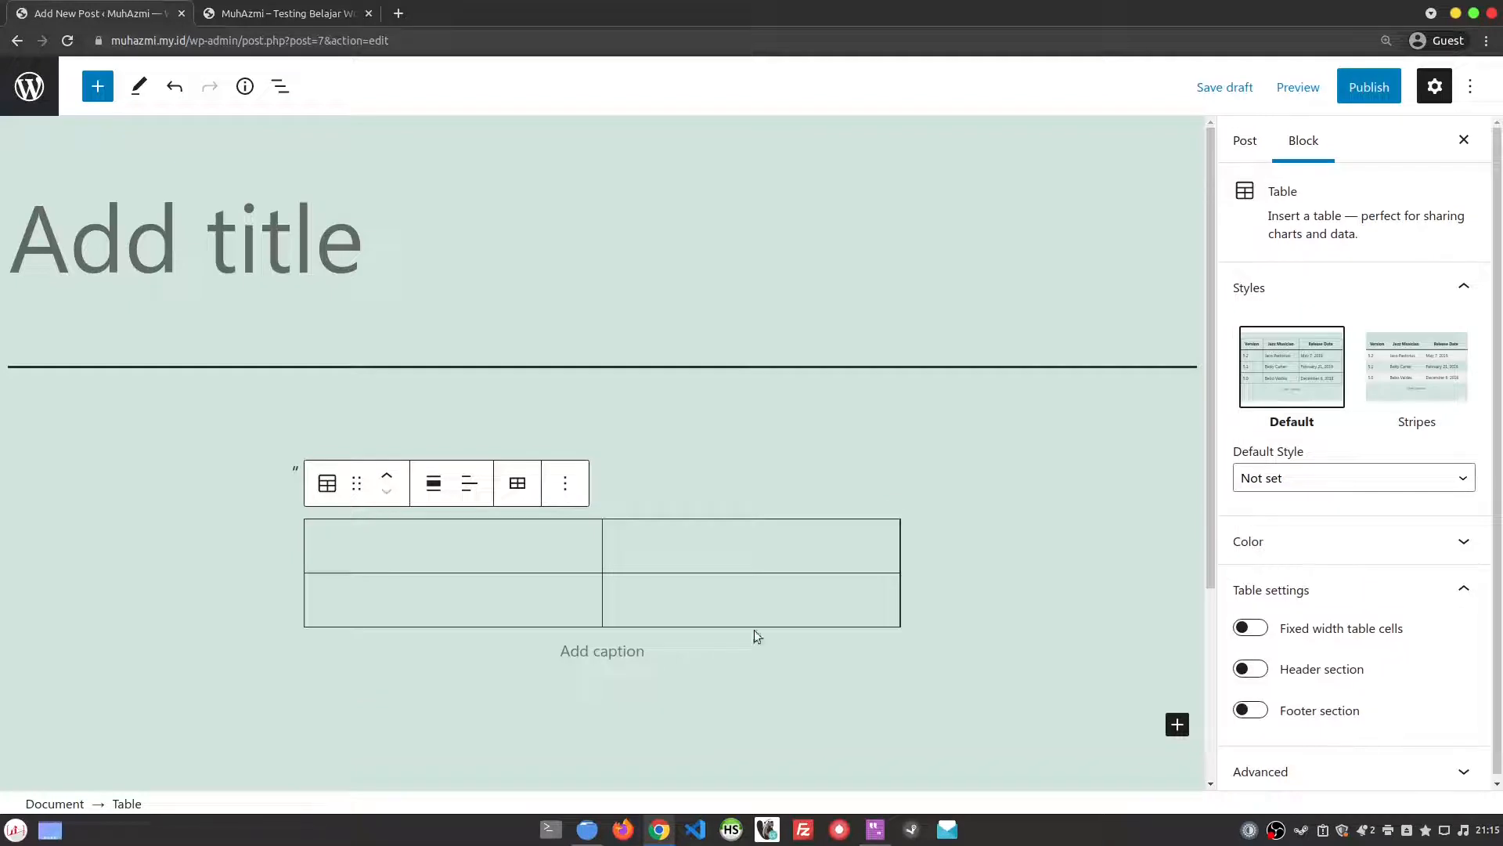
{"action": "left_click", "coordinate": [677, 584]}
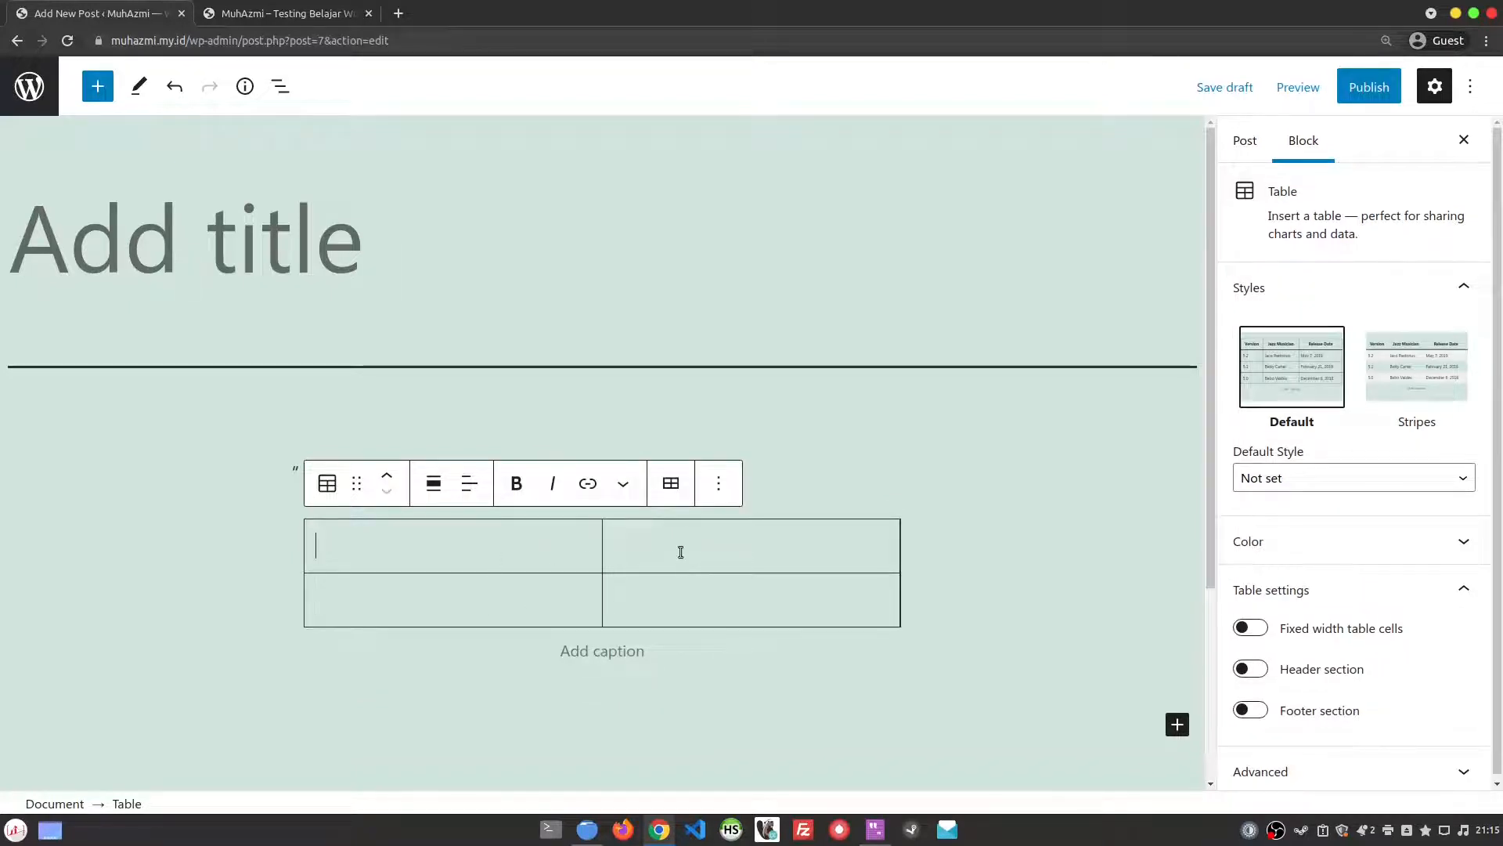
{"action": "key", "text": "shift+Tab"}
{"action": "key", "text": "shift+Tab"}
{"action": "left_click", "coordinate": [714, 621]}
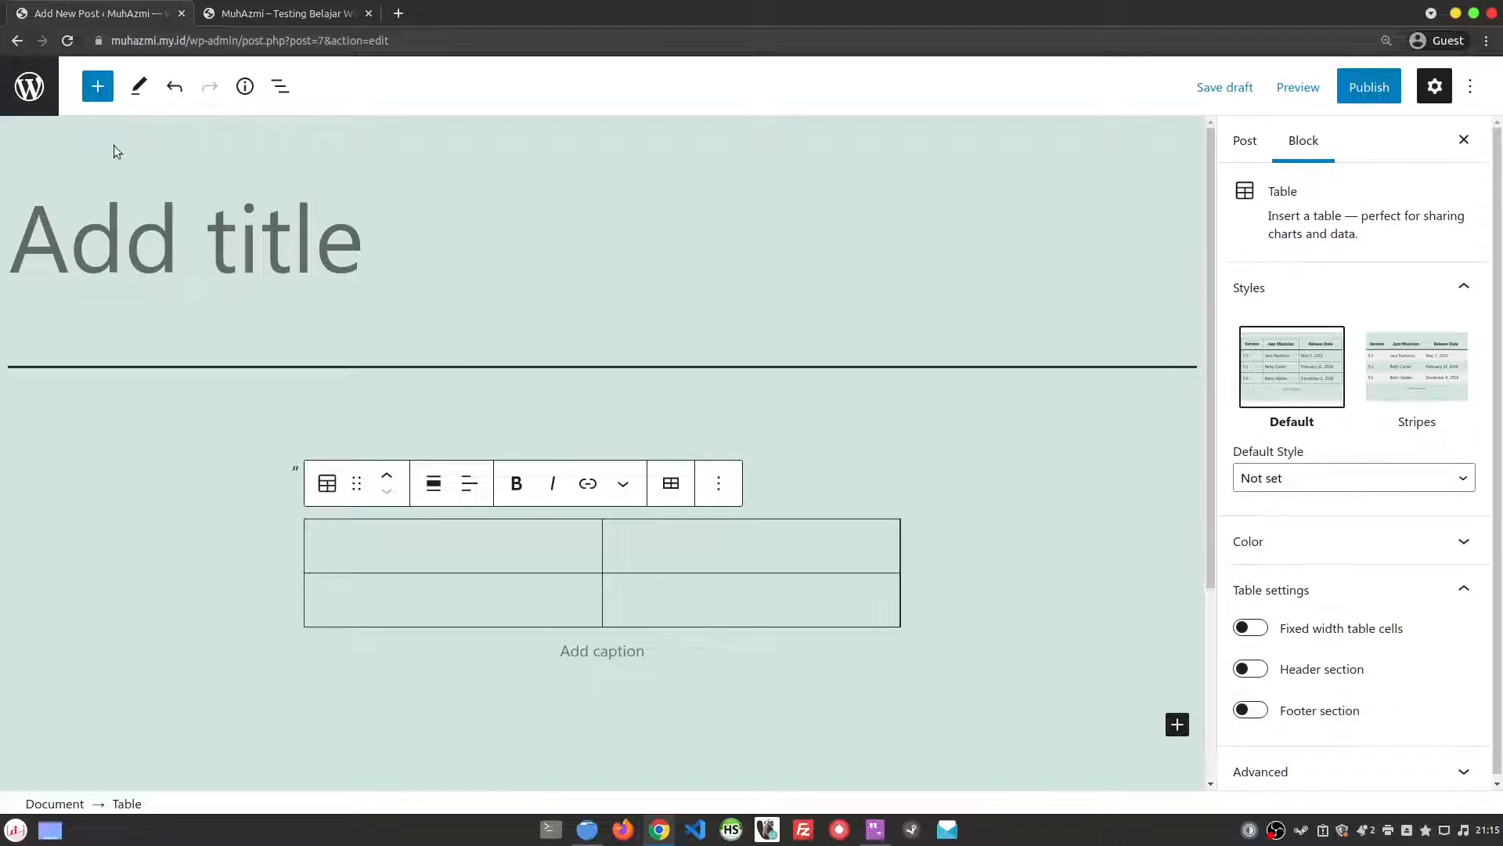
- Search the block library for "head" and insert the "Large header with text and a button" pattern below the table
{"action": "left_click", "coordinate": [97, 86]}
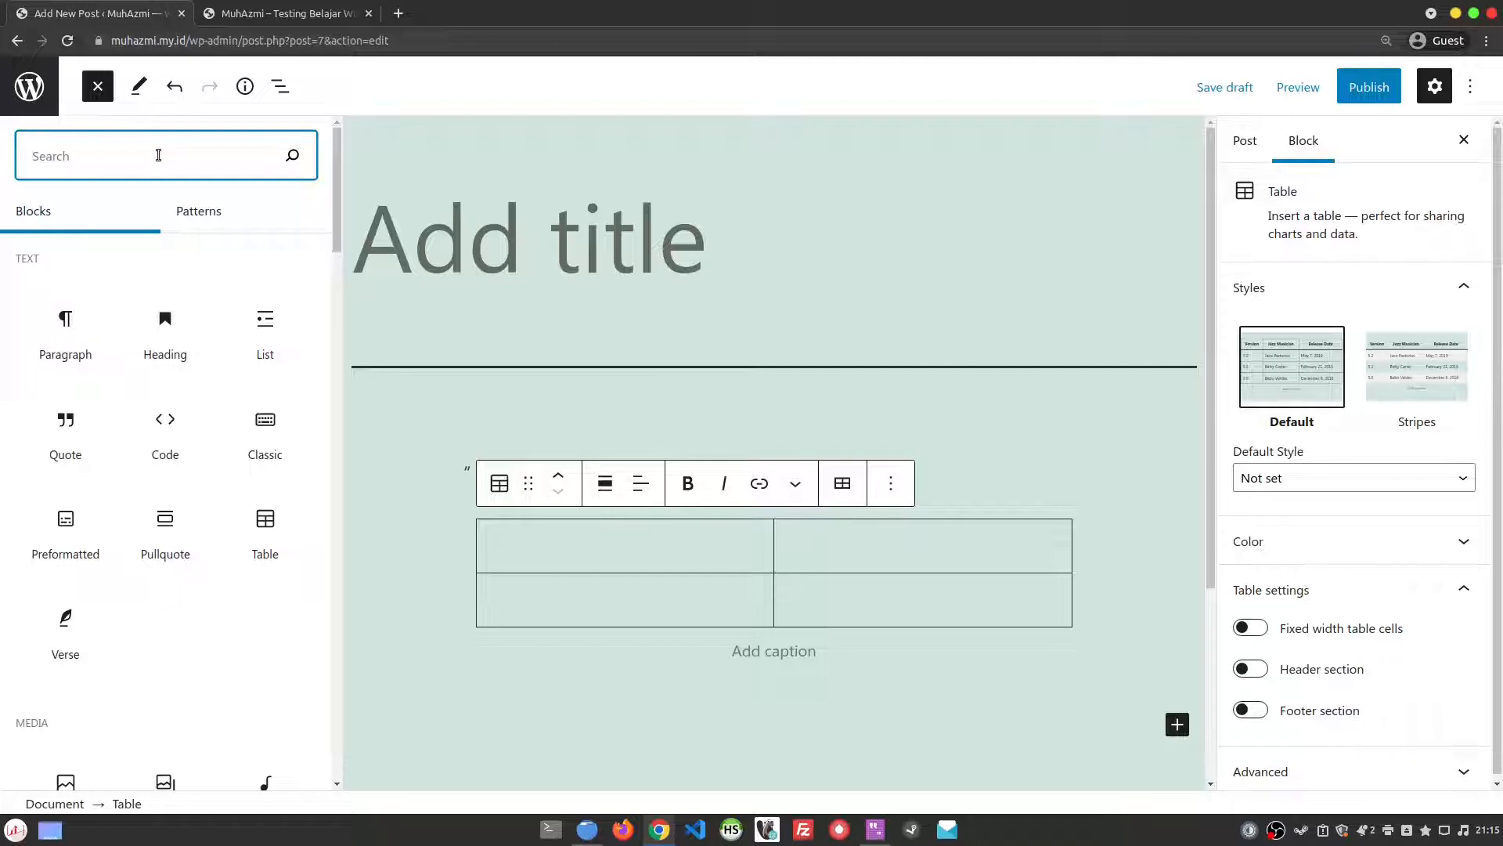
{"action": "type", "text": "head"}
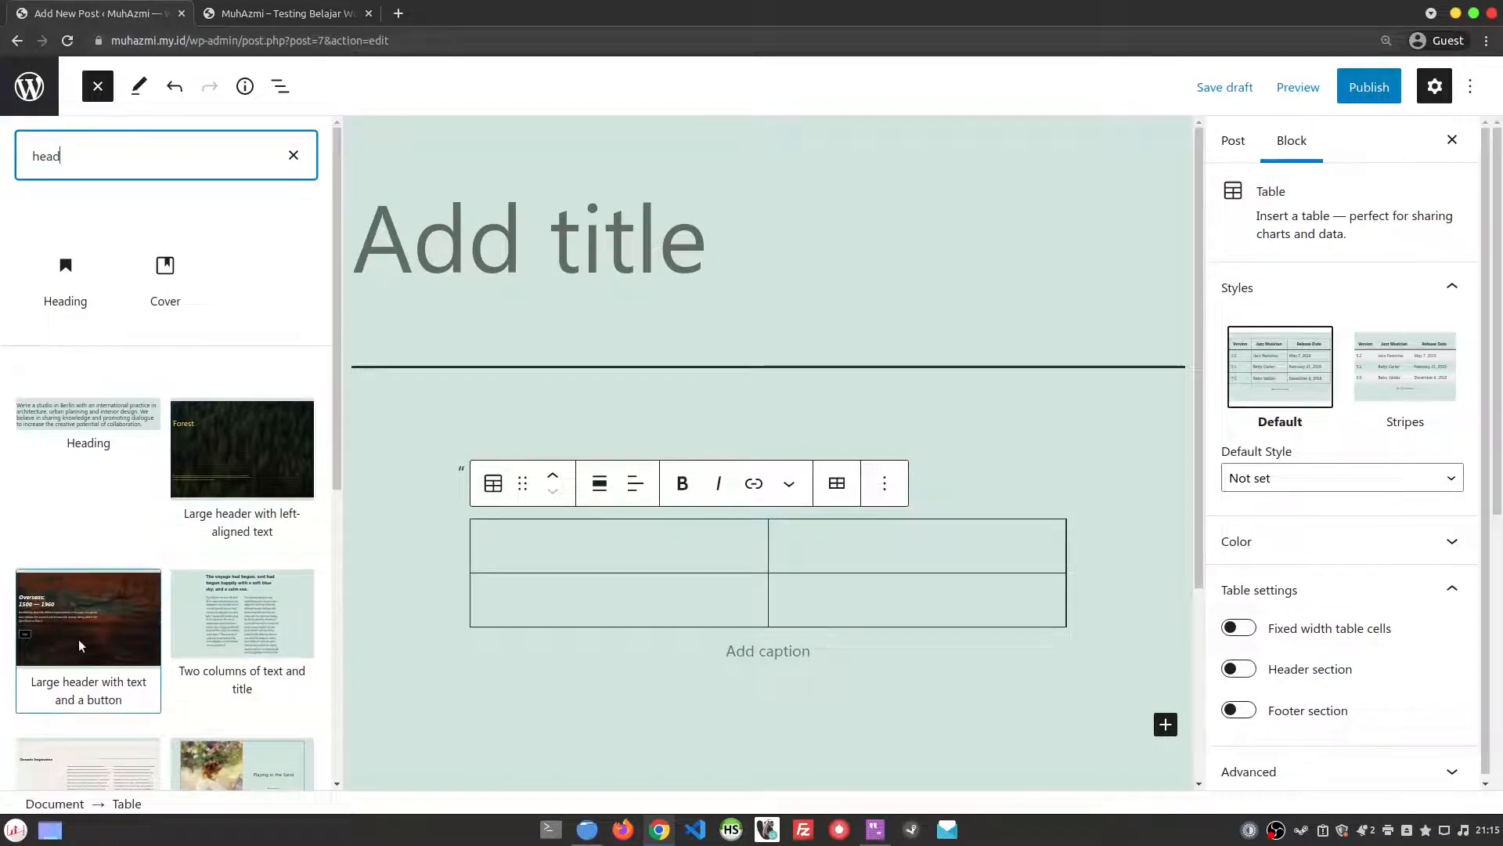
{"action": "scroll", "coordinate": [78, 639], "scroll_direction": "down", "scroll_amount": 5}
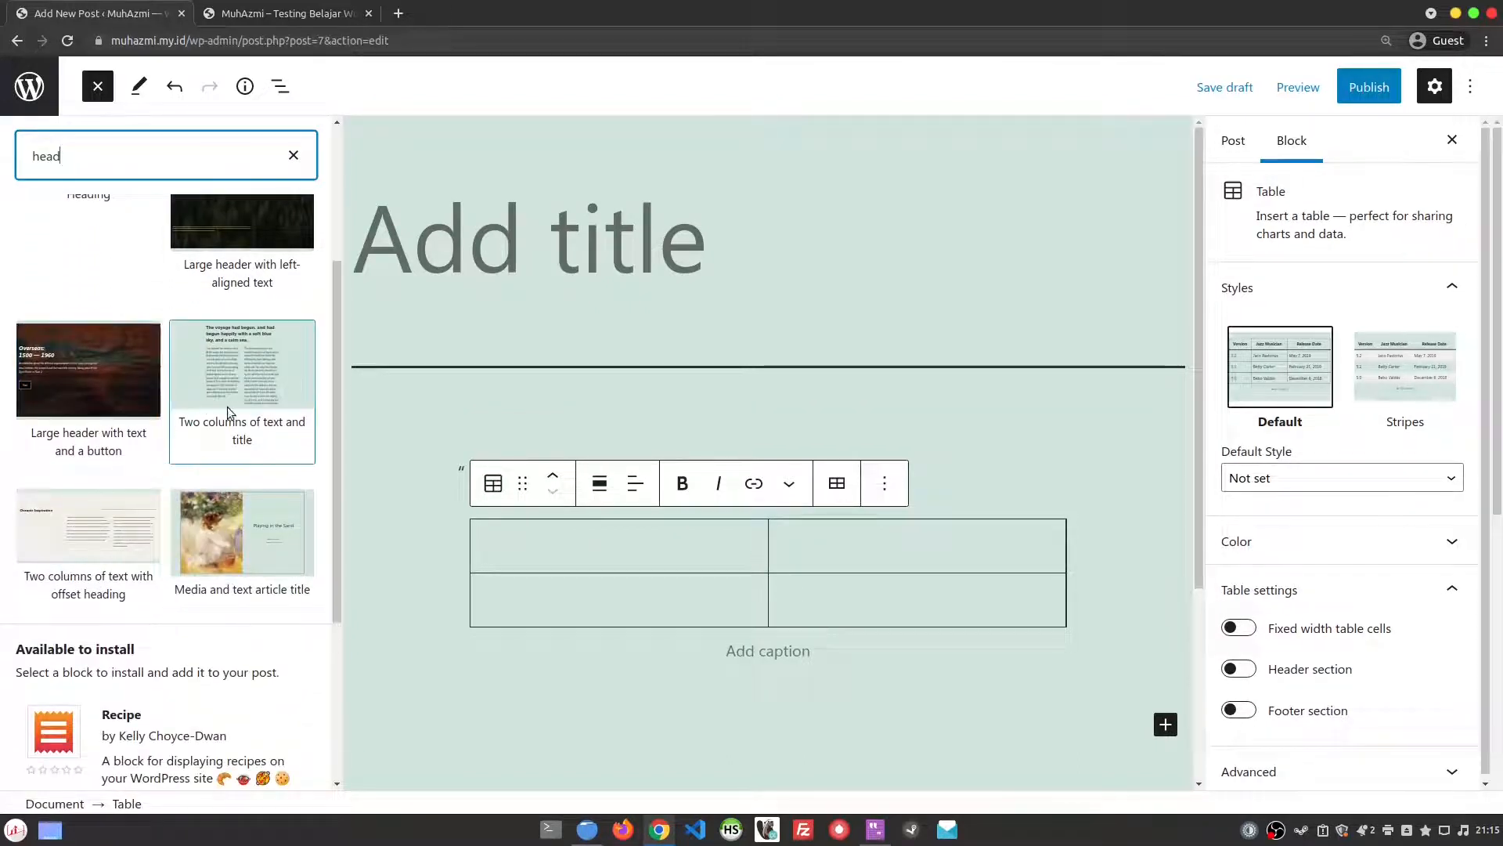
{"action": "scroll", "coordinate": [229, 413], "scroll_direction": "up", "scroll_amount": 2}
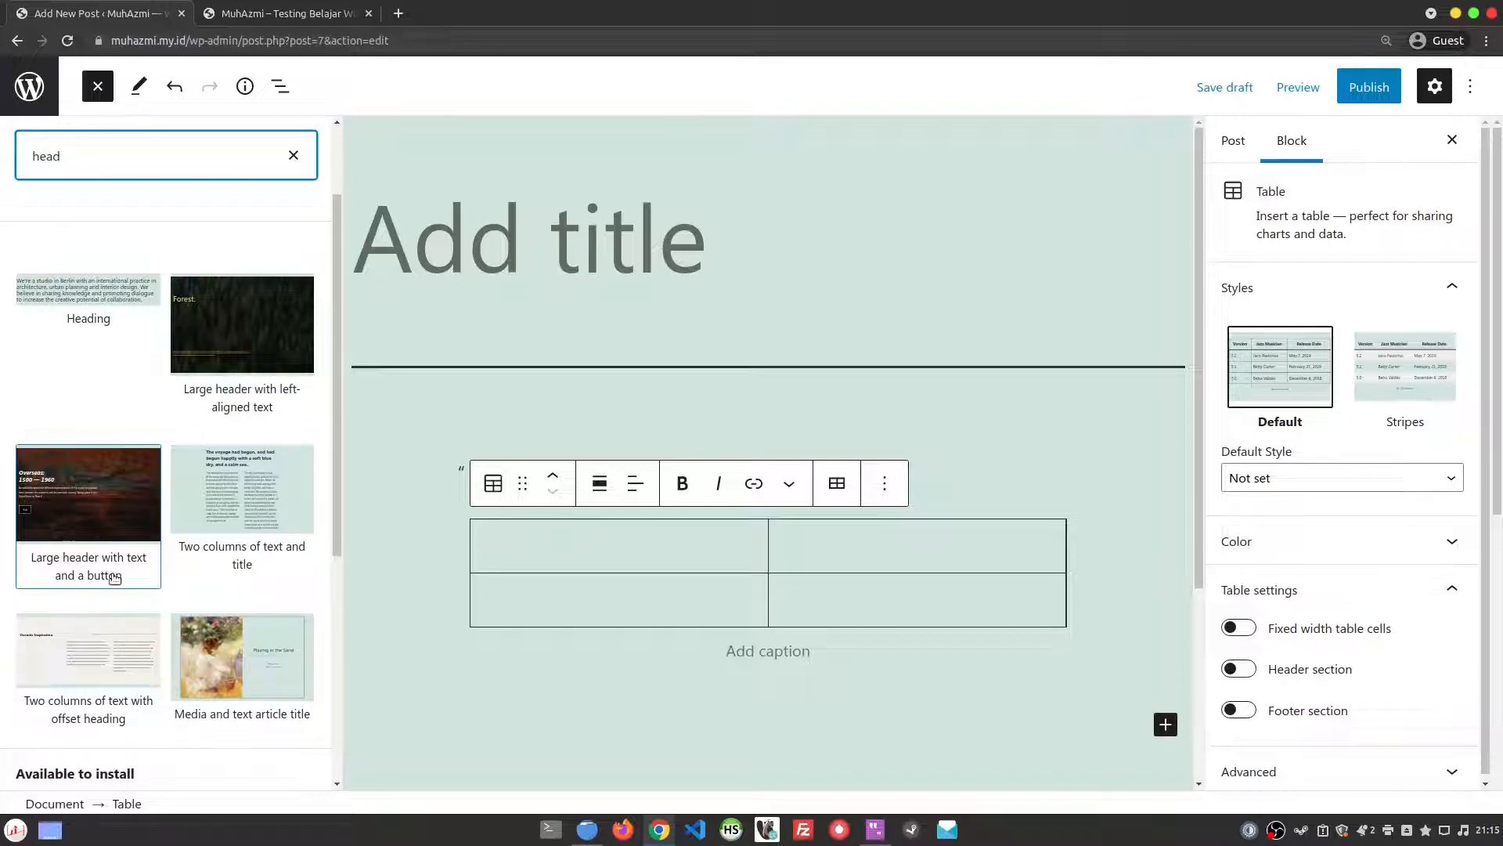
{"action": "left_click", "coordinate": [80, 512]}
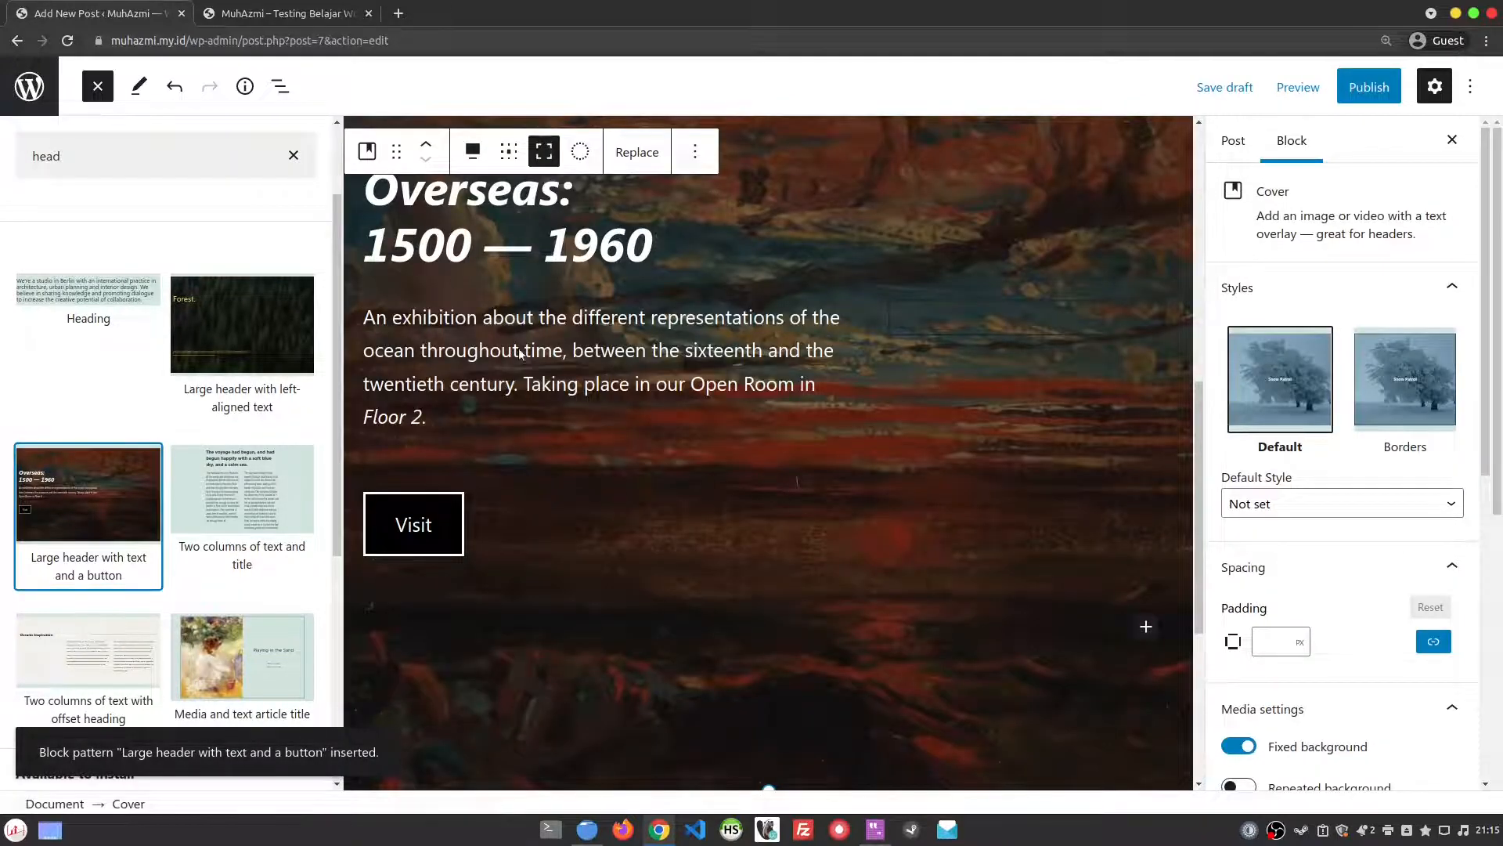
{"action": "left_click", "coordinate": [98, 87]}
{"action": "scroll", "coordinate": [835, 573], "scroll_direction": "up", "scroll_amount": 5}
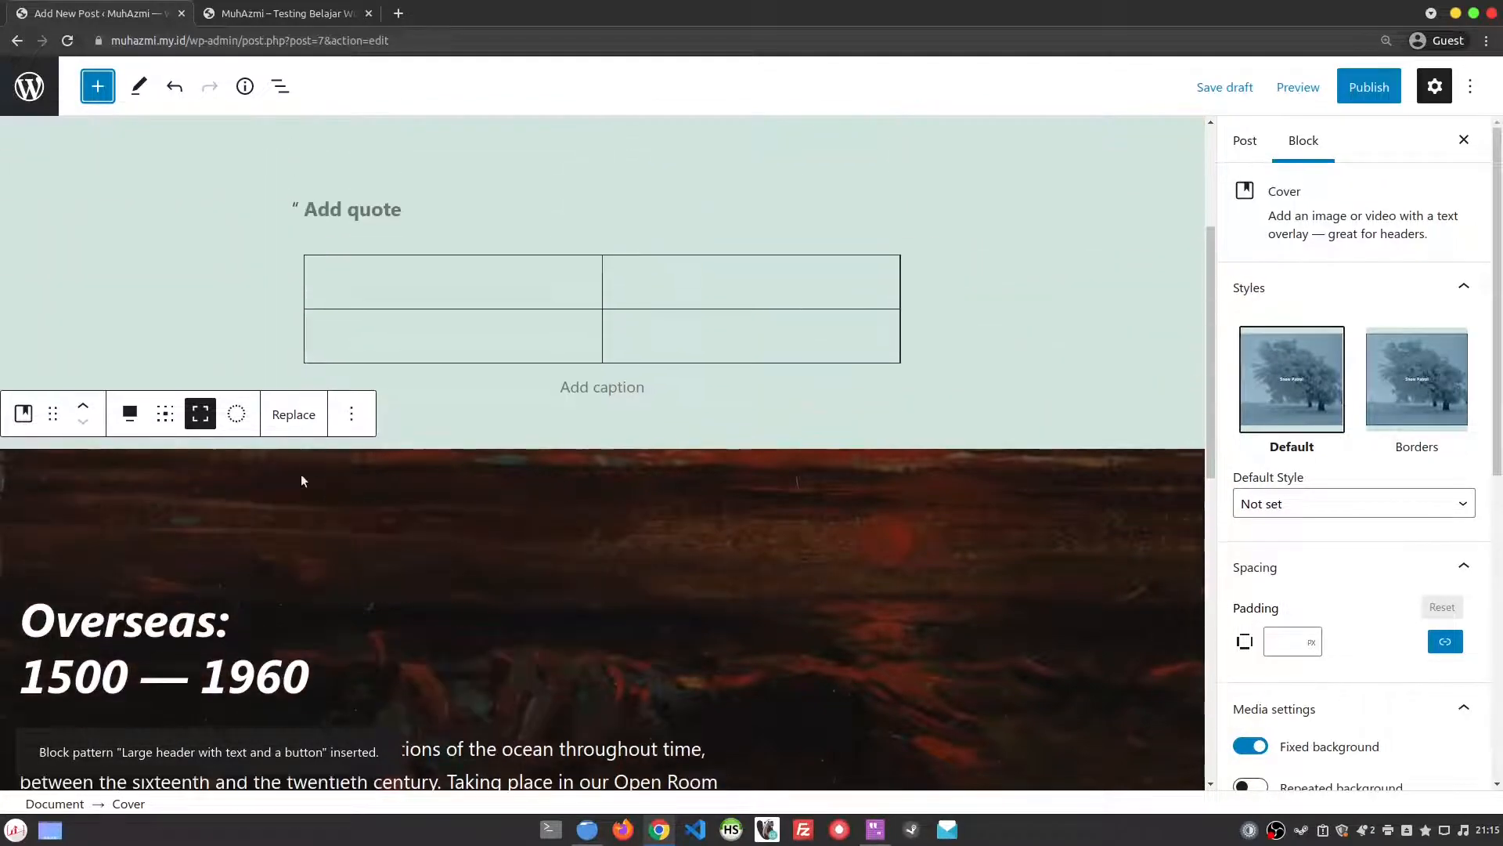
{"action": "scroll", "coordinate": [300, 476], "scroll_direction": "down", "scroll_amount": 6}
{"action": "scroll", "coordinate": [349, 532], "scroll_direction": "up", "scroll_amount": 2}
{"action": "scroll", "coordinate": [627, 577], "scroll_direction": "down", "scroll_amount": 1}
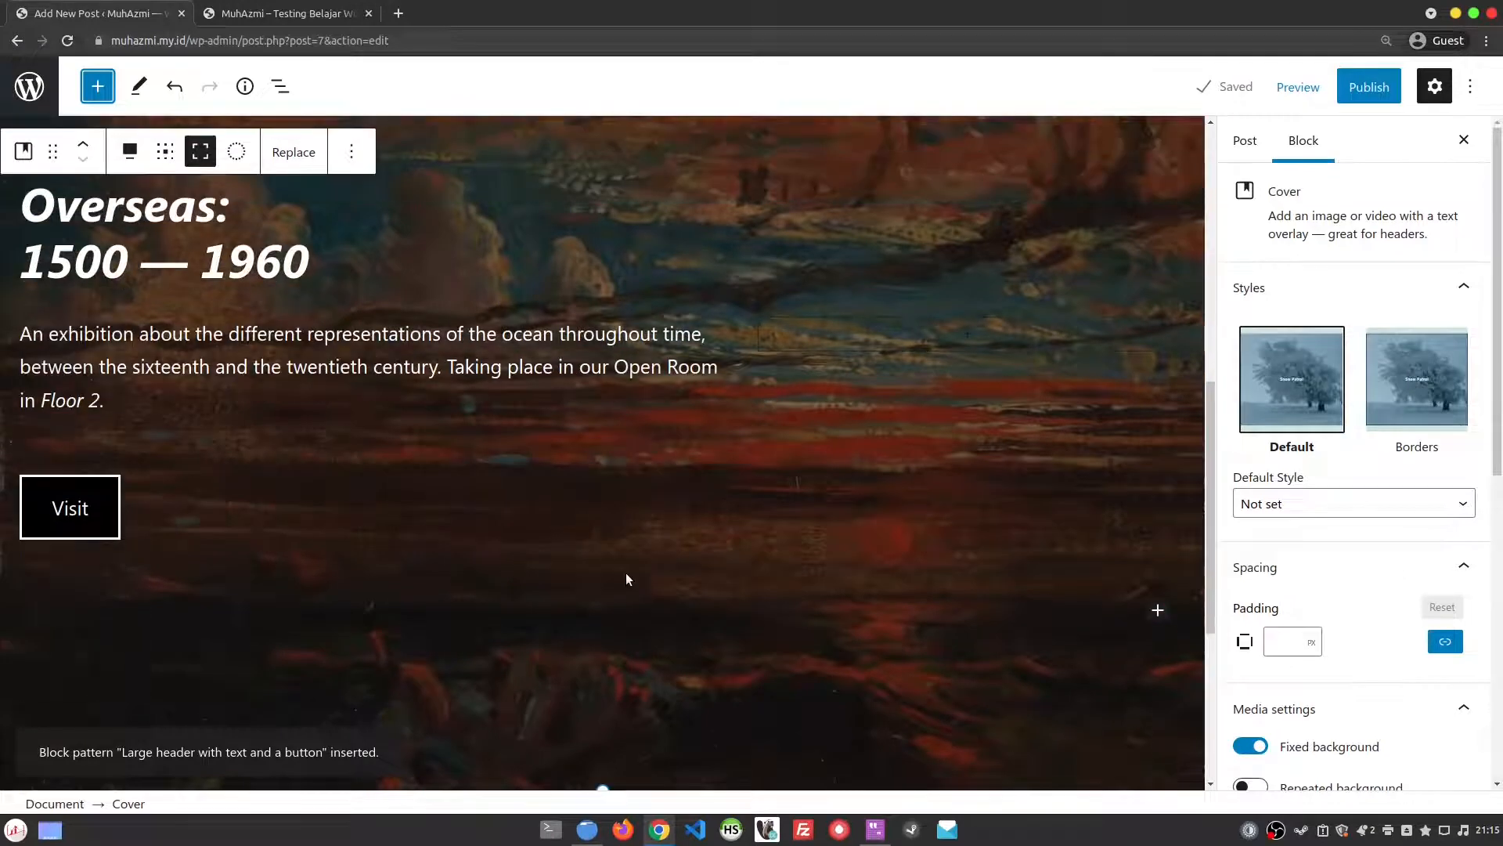
- Look over the inserted quote, table and header pattern in the post, and check the available Edit and Select tools
{"action": "scroll", "coordinate": [626, 580], "scroll_direction": "up", "scroll_amount": 2}
{"action": "scroll", "coordinate": [626, 580], "scroll_direction": "down", "scroll_amount": 1}
{"action": "scroll", "coordinate": [467, 229], "scroll_direction": "up", "scroll_amount": 2}
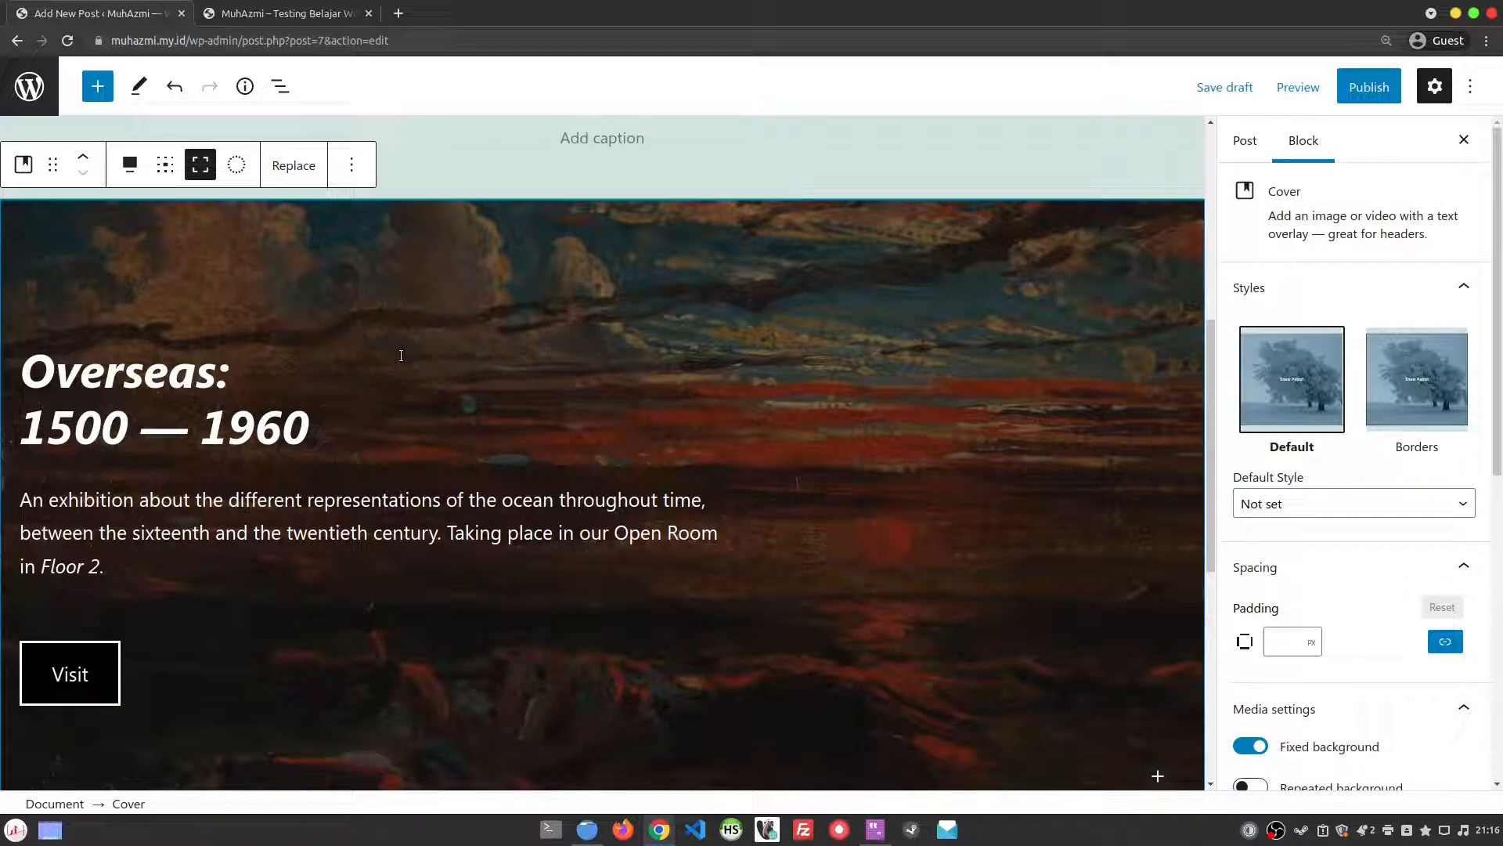
{"action": "scroll", "coordinate": [452, 361], "scroll_direction": "up", "scroll_amount": 6}
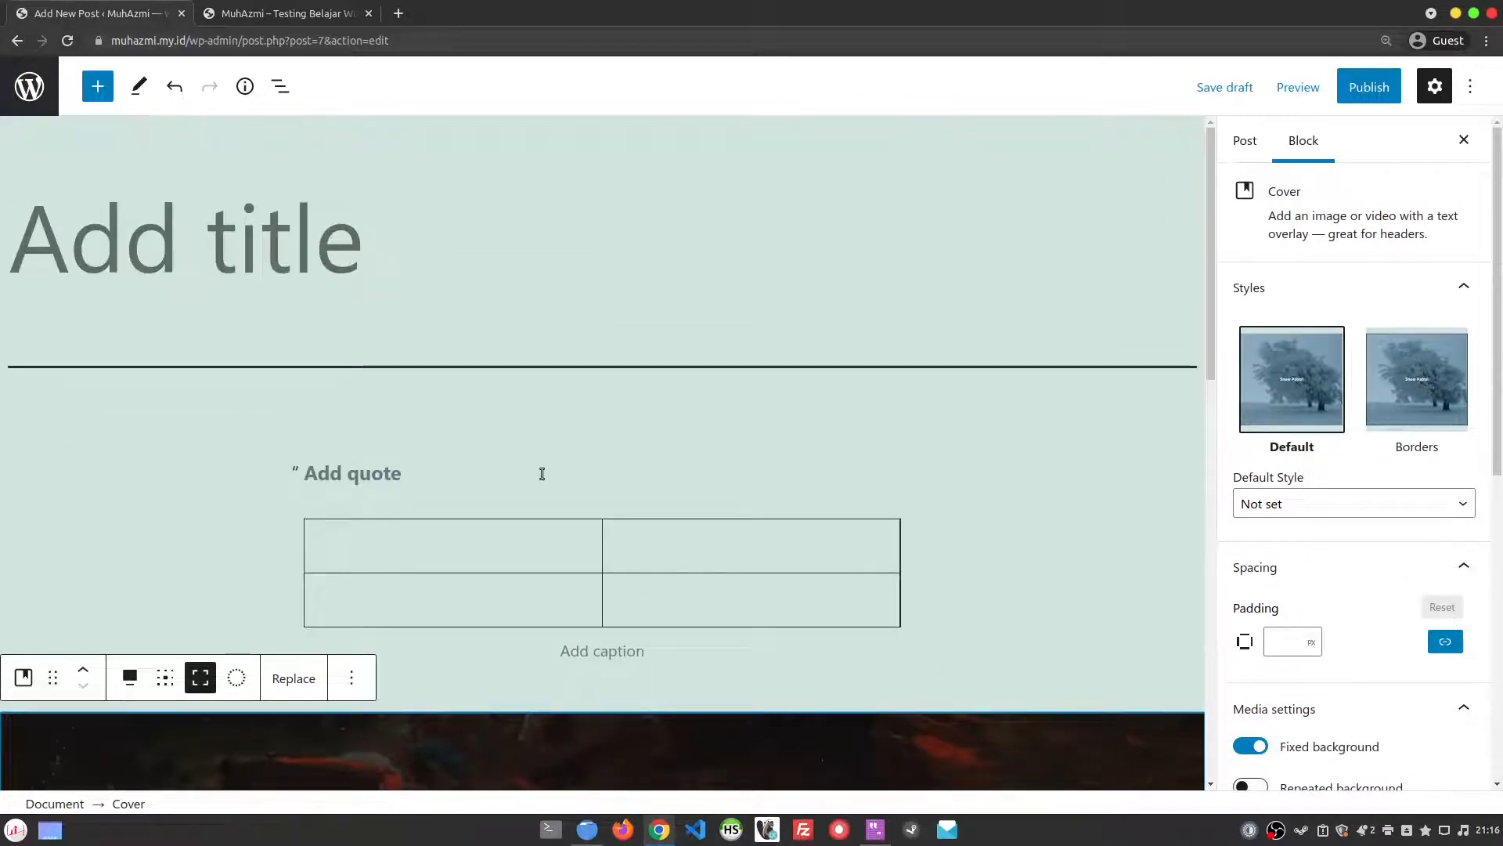
{"action": "scroll", "coordinate": [542, 474], "scroll_direction": "down", "scroll_amount": 4}
{"action": "scroll", "coordinate": [531, 477], "scroll_direction": "up", "scroll_amount": 4}
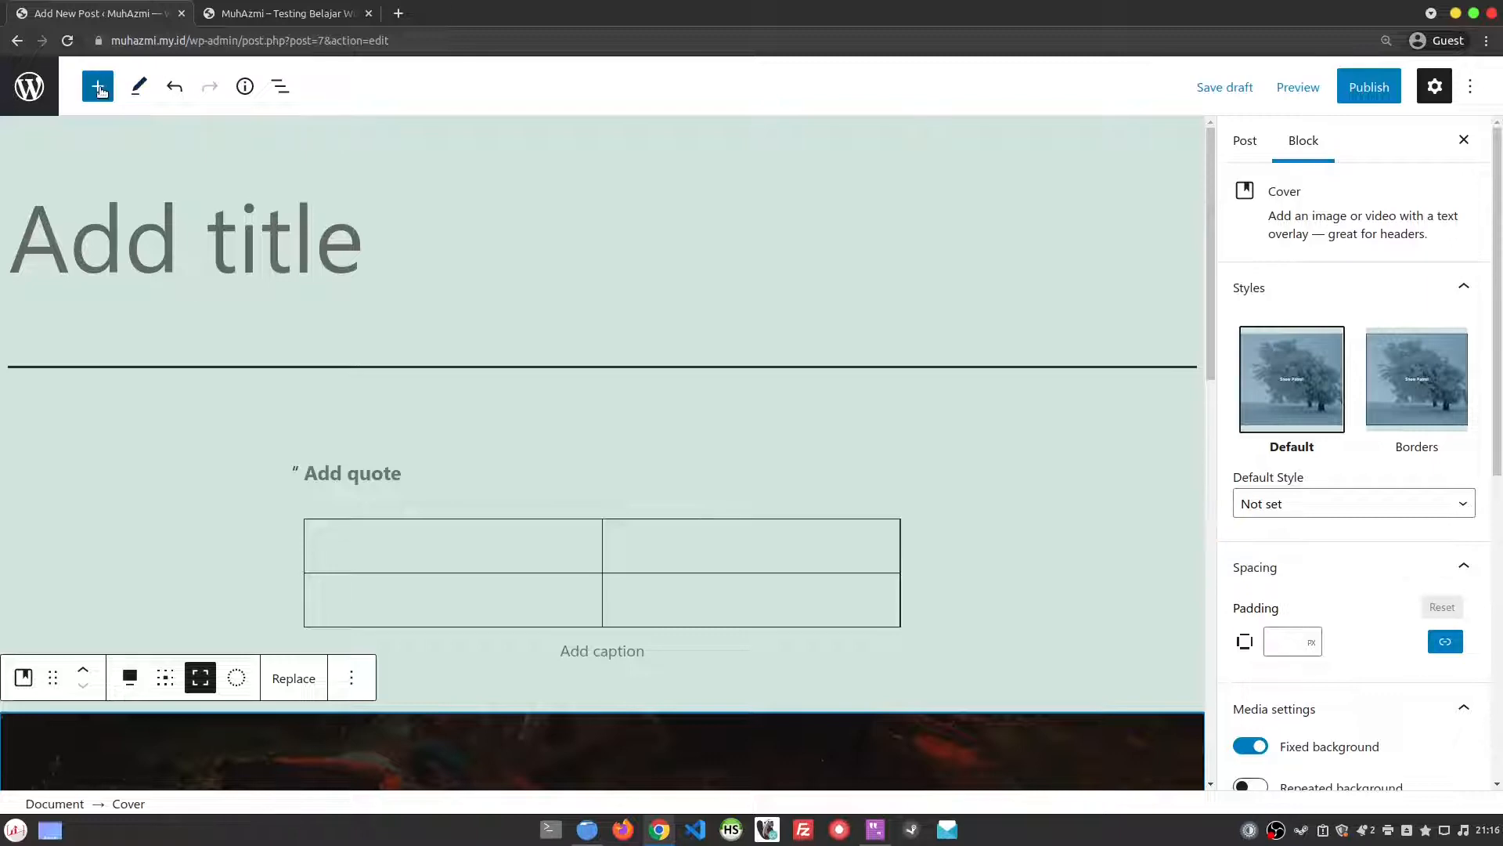
{"action": "left_click", "coordinate": [141, 88]}
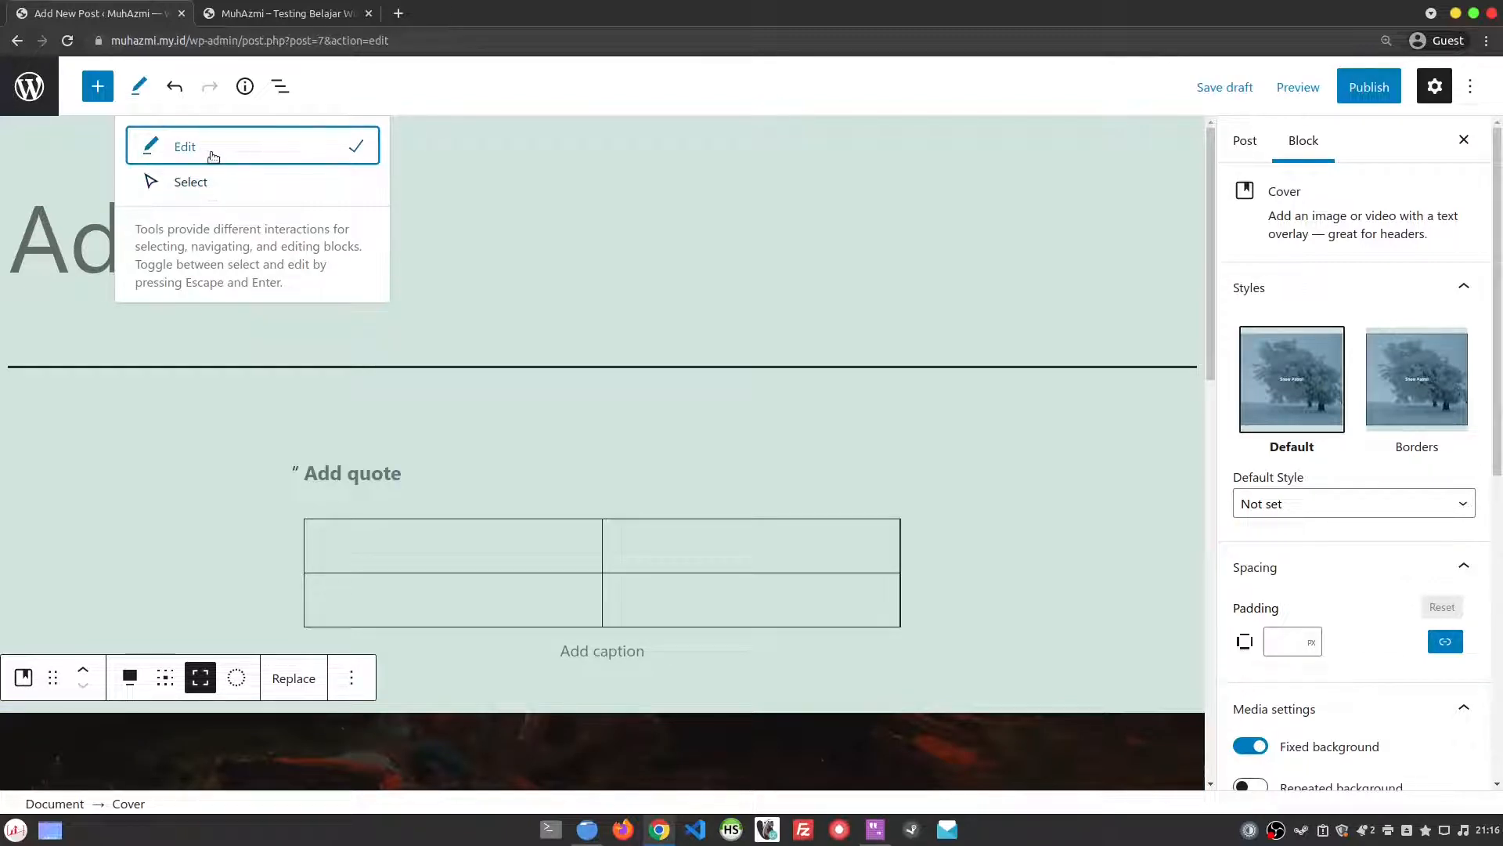
{"action": "left_click", "coordinate": [141, 88]}
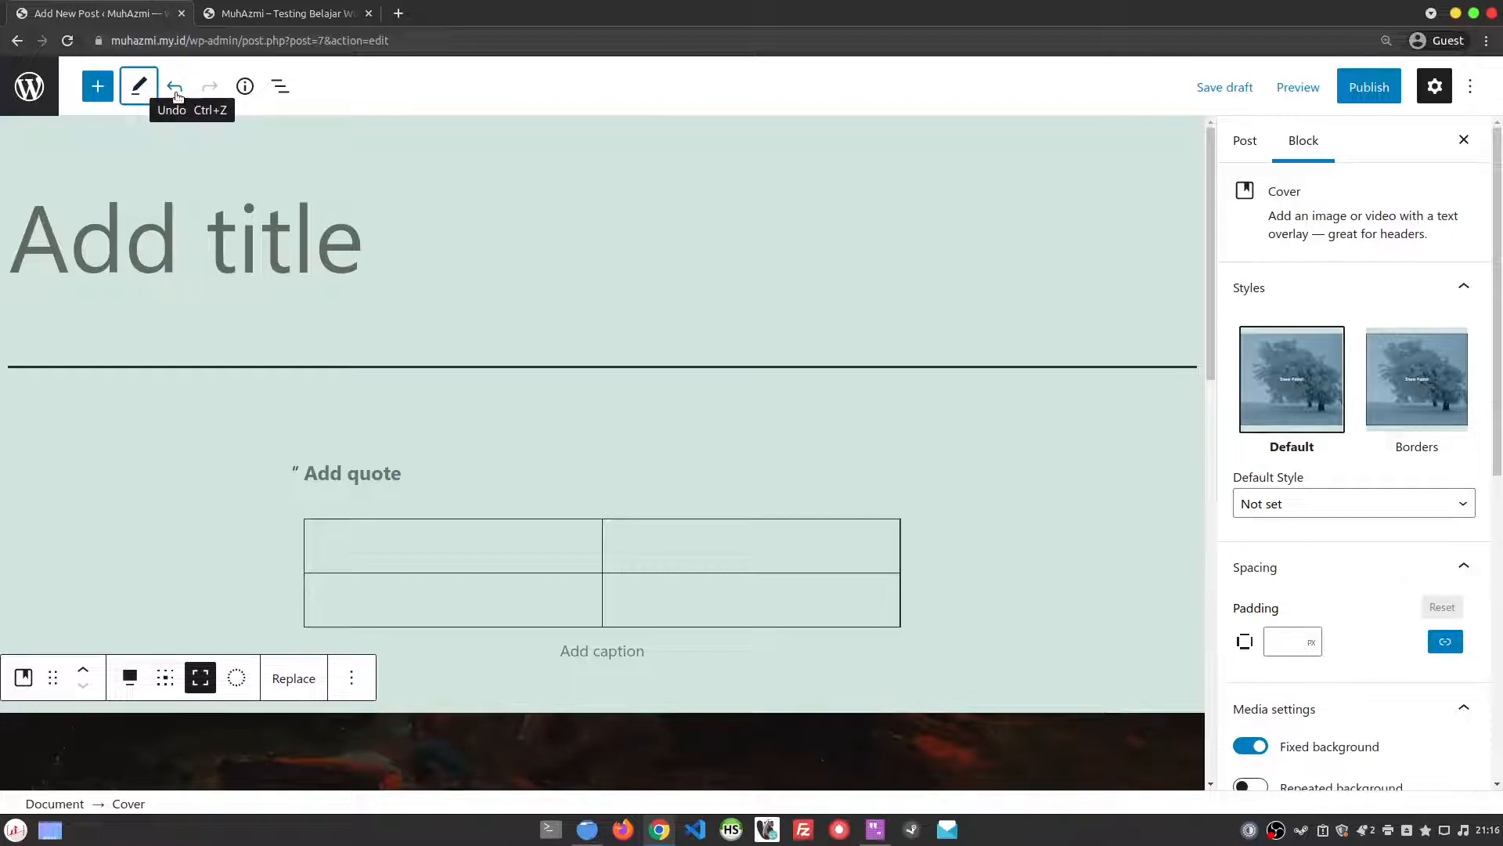
- Check the post's details, including the word, heading, paragraph and block counts and the document outline
{"action": "left_click", "coordinate": [246, 88]}
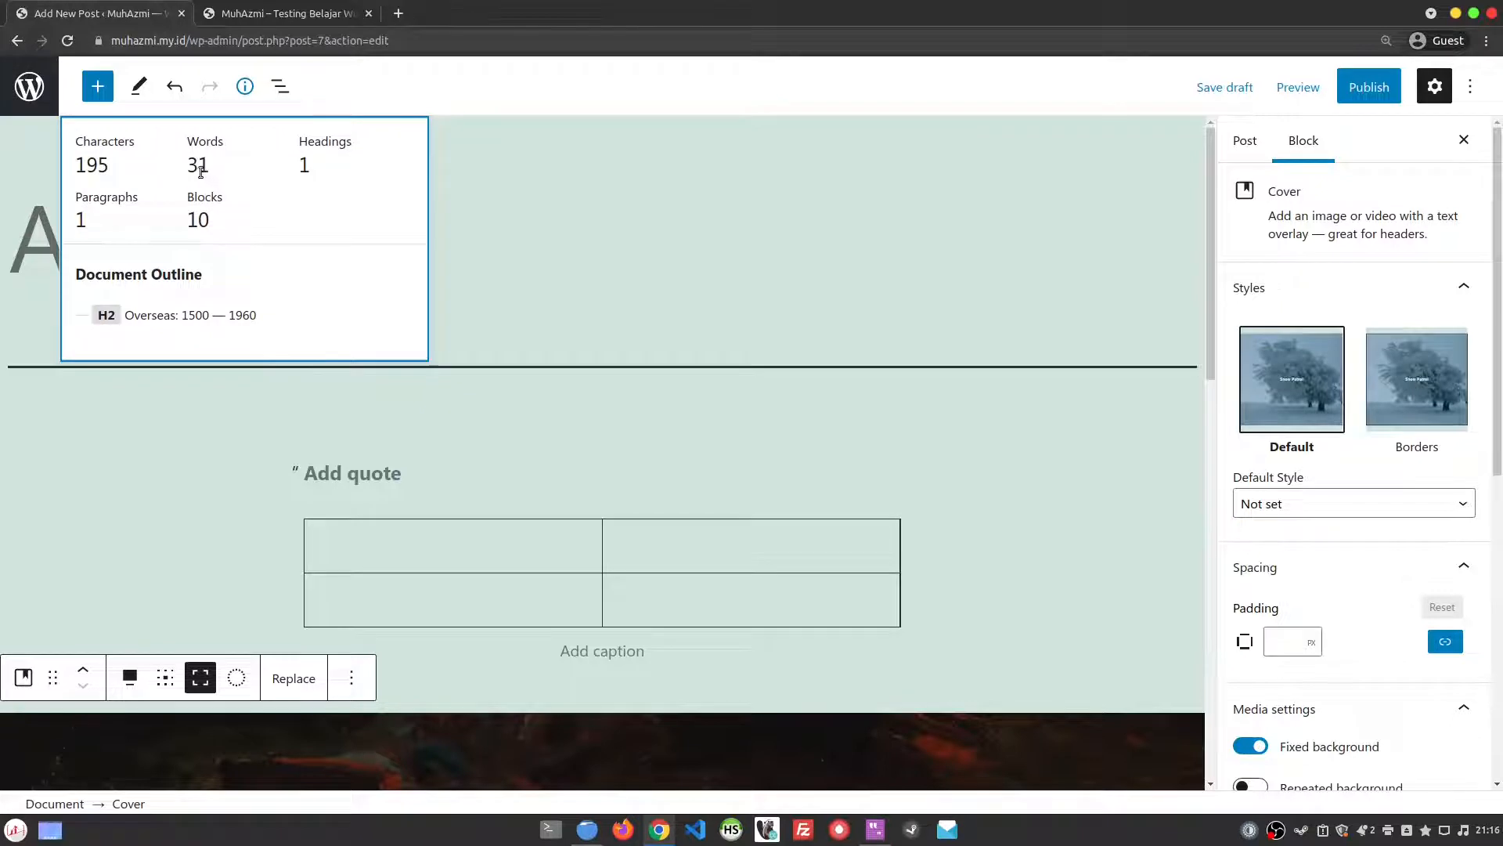
{"action": "double_click", "coordinate": [200, 172]}
{"action": "left_click_drag", "start_coordinate": [322, 163], "coordinate": [287, 170]}
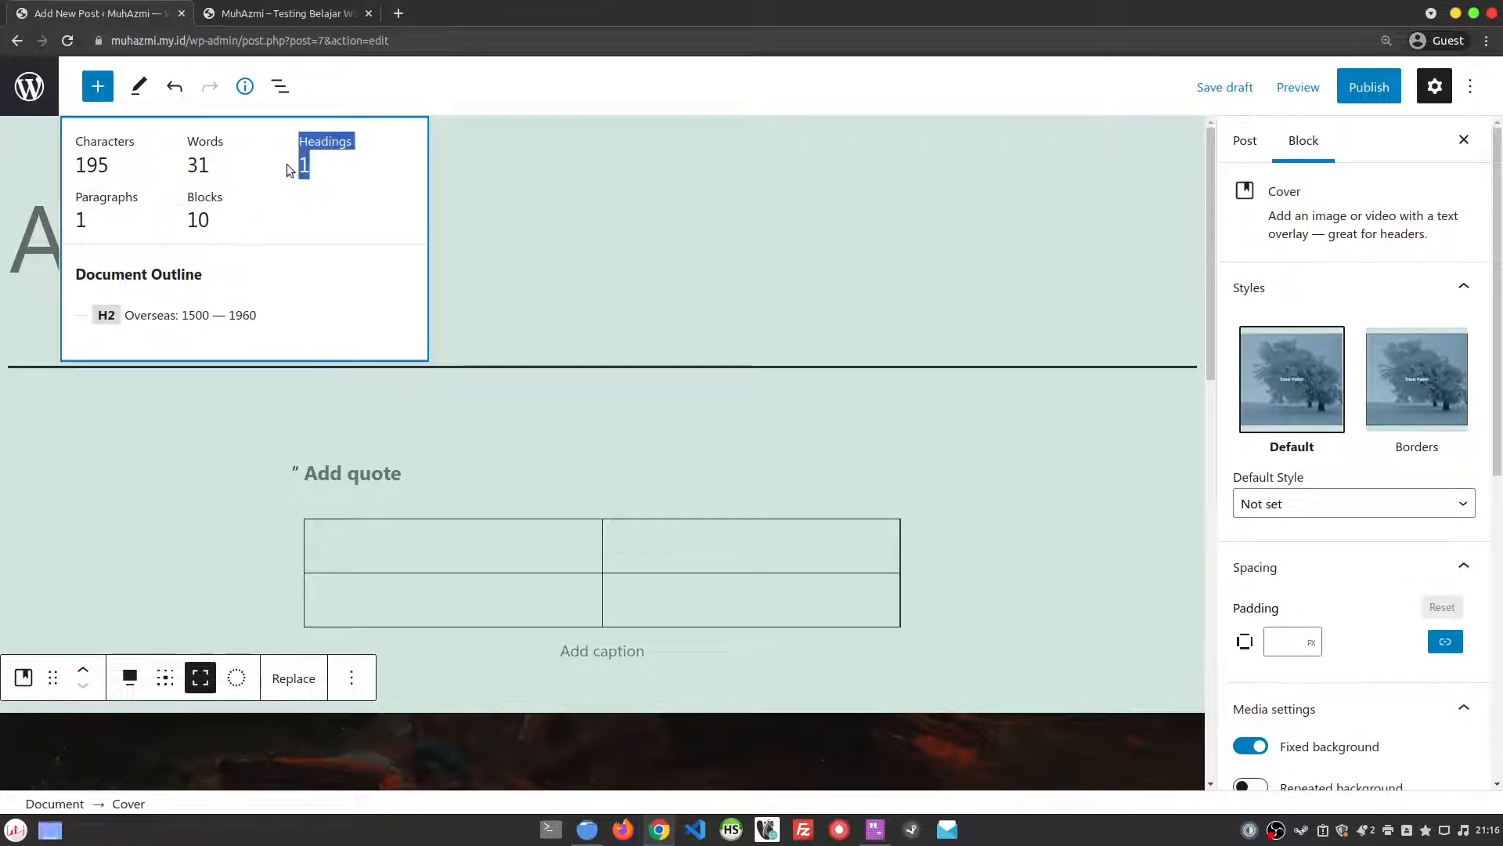
{"action": "left_click", "coordinate": [78, 217]}
{"action": "double_click", "coordinate": [79, 218]}
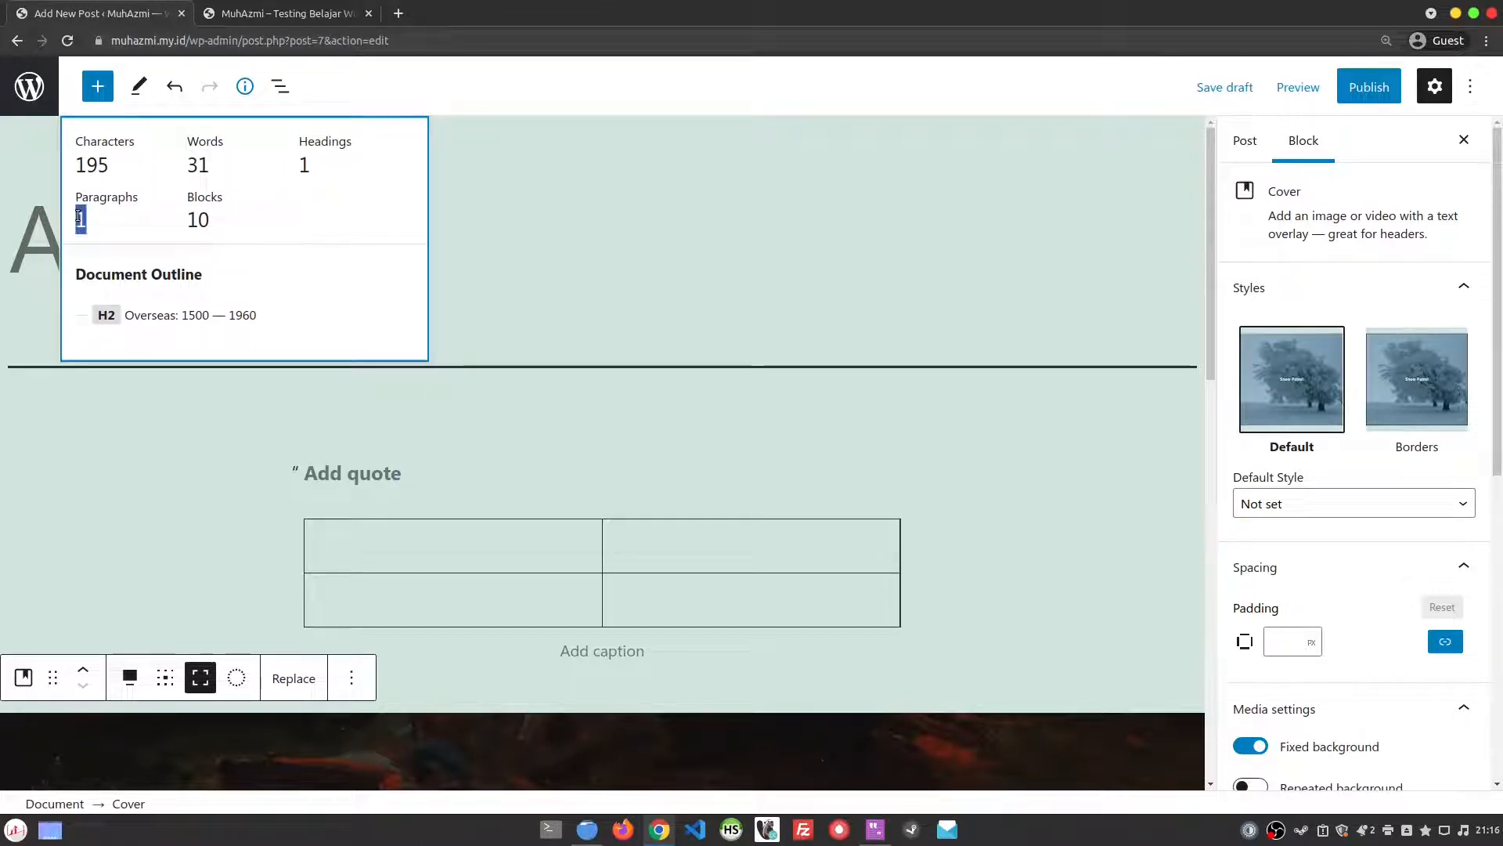
{"action": "left_click_drag", "start_coordinate": [225, 222], "coordinate": [185, 194]}
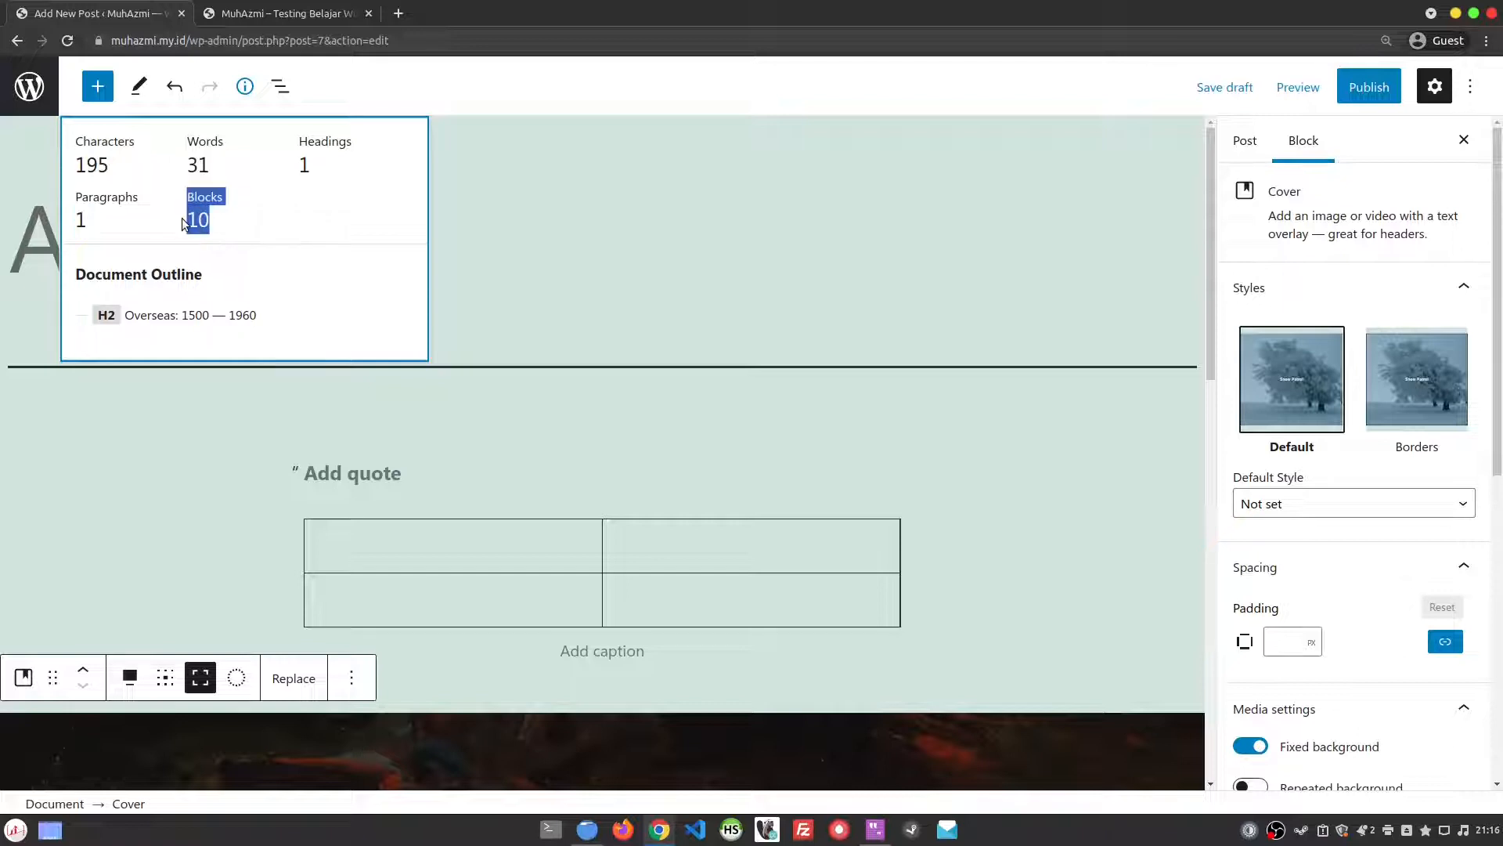
{"action": "left_click", "coordinate": [267, 226]}
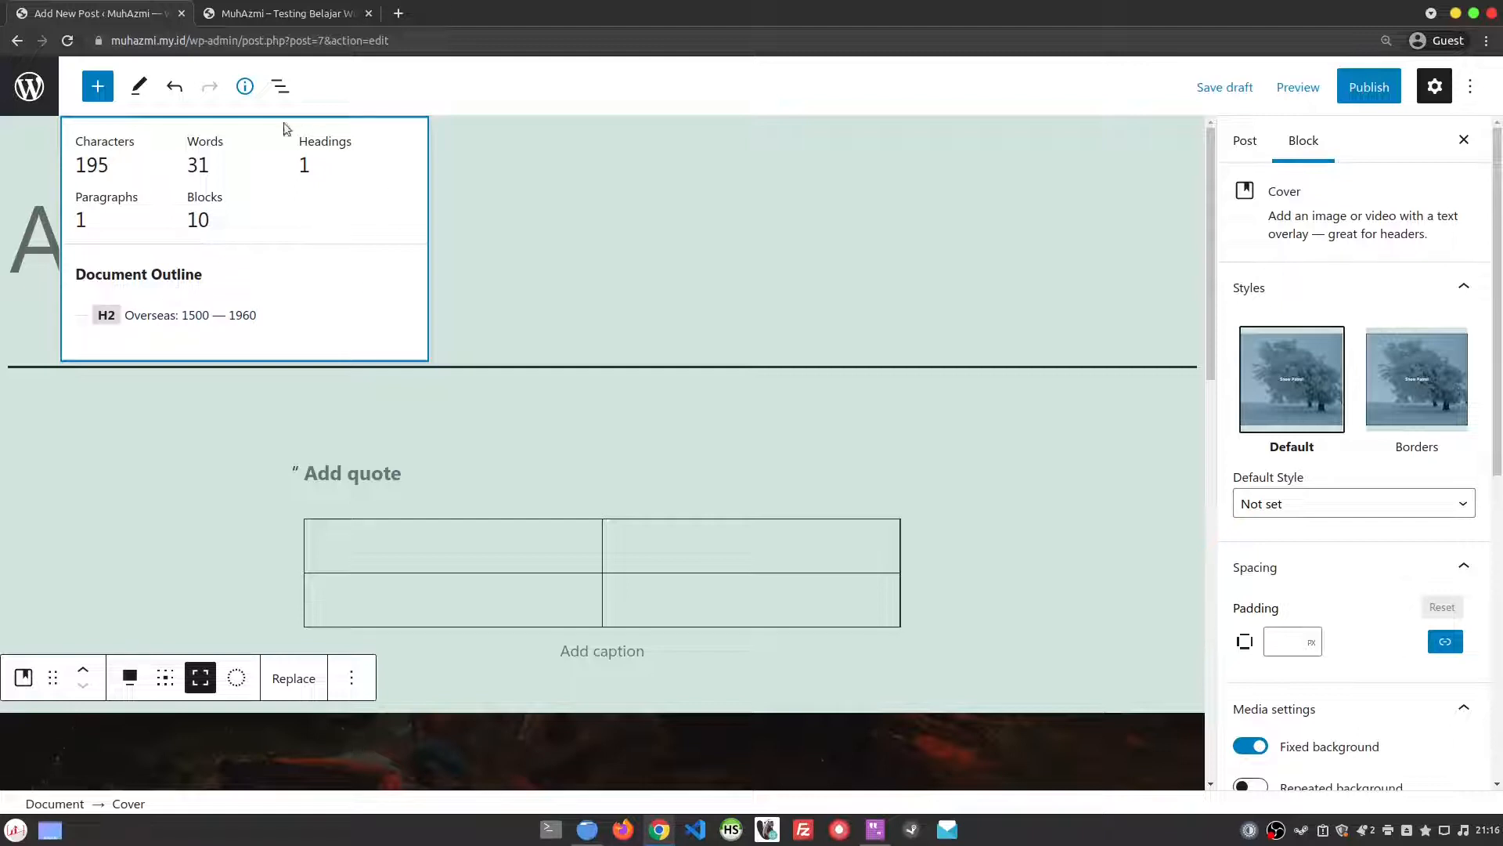
{"action": "left_click", "coordinate": [246, 89]}
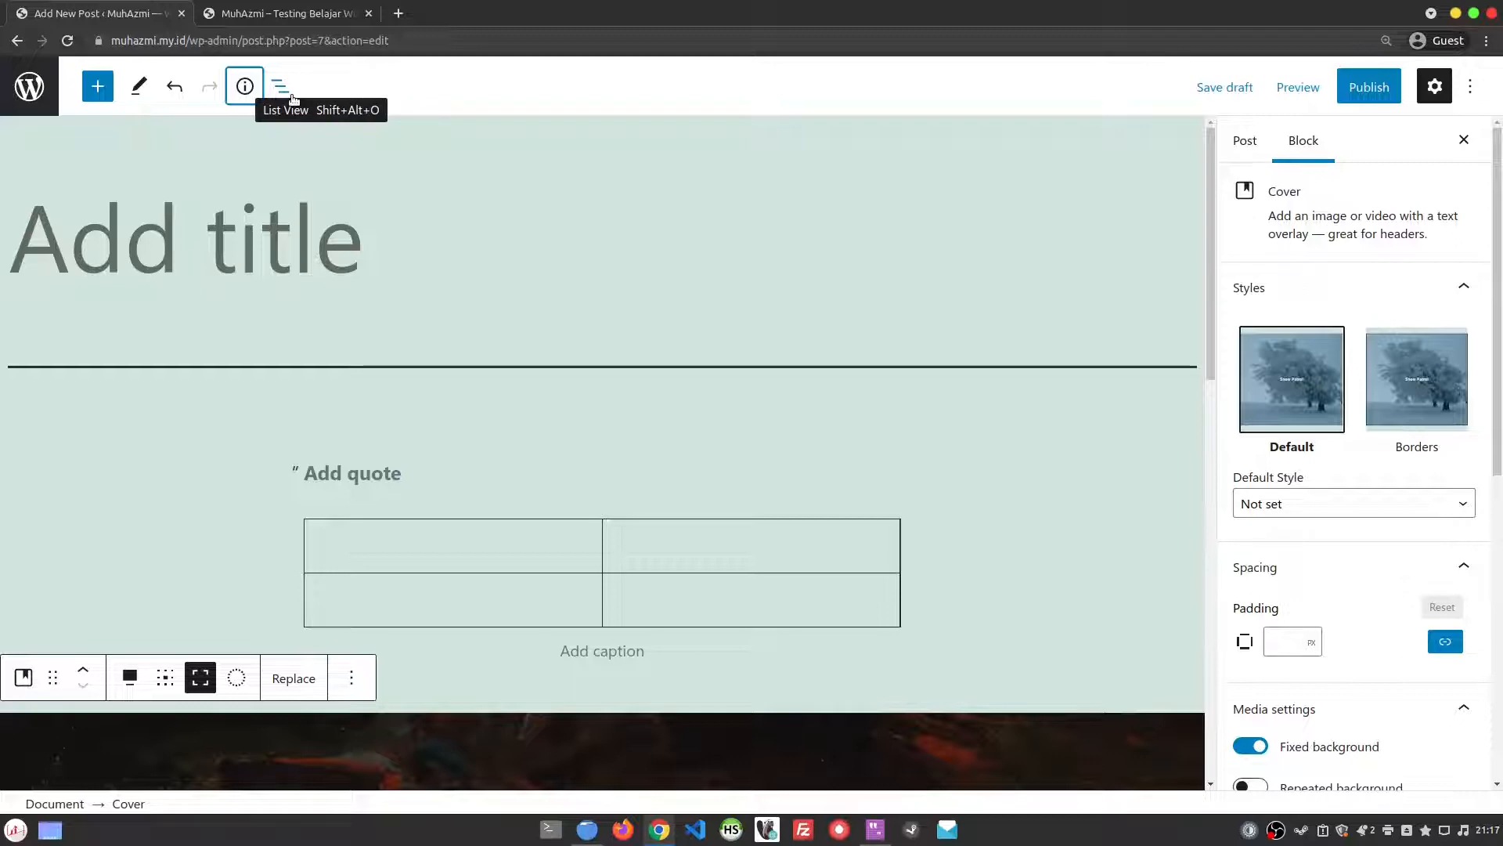
- Examine the post's block structure in List View against the cover section, and close the list again
{"action": "left_click", "coordinate": [290, 97]}
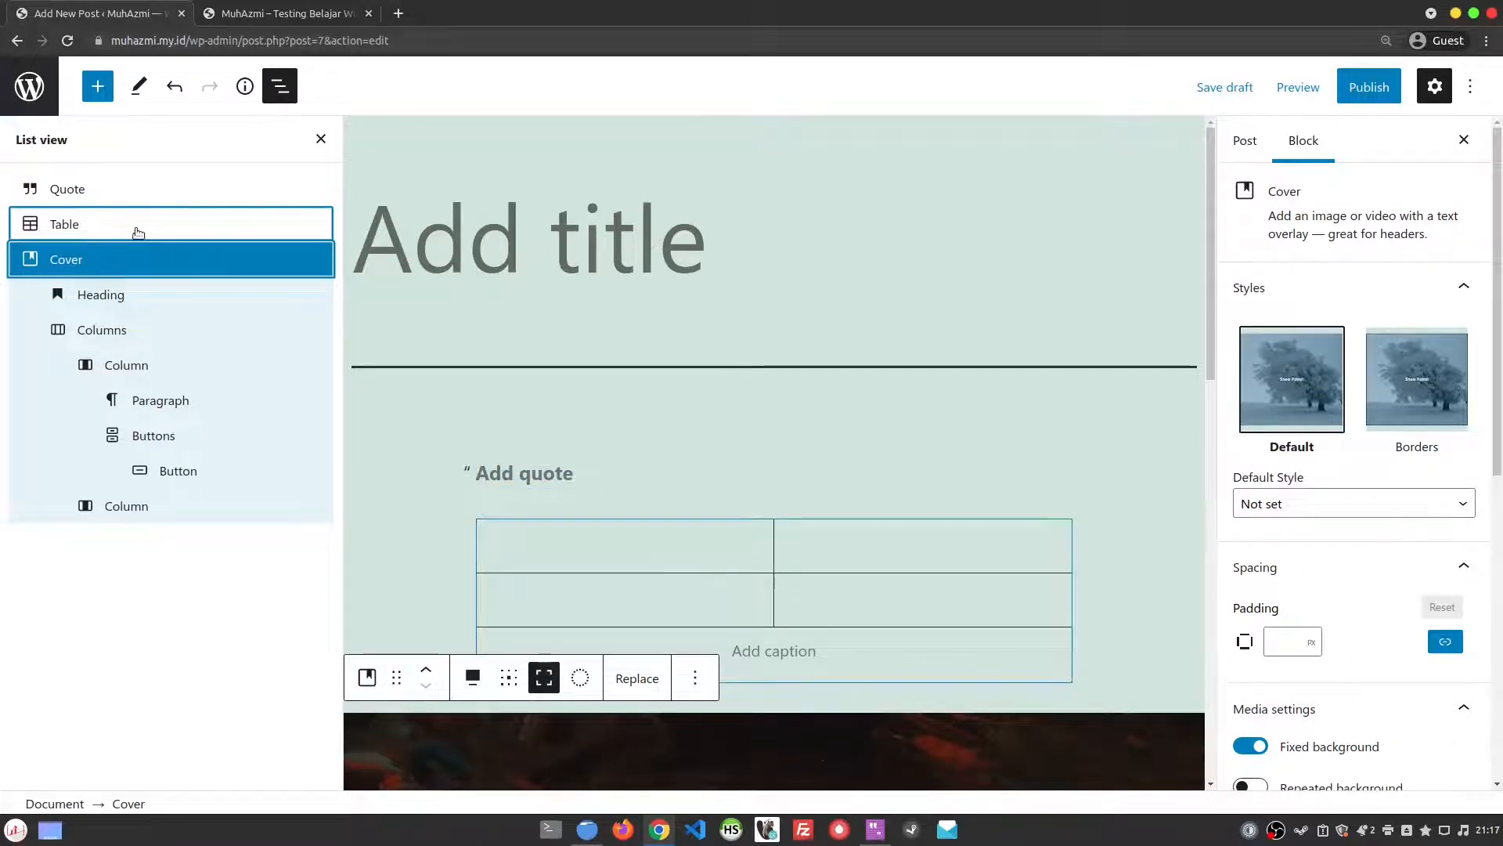
{"action": "scroll", "coordinate": [440, 359], "scroll_direction": "down", "scroll_amount": 5}
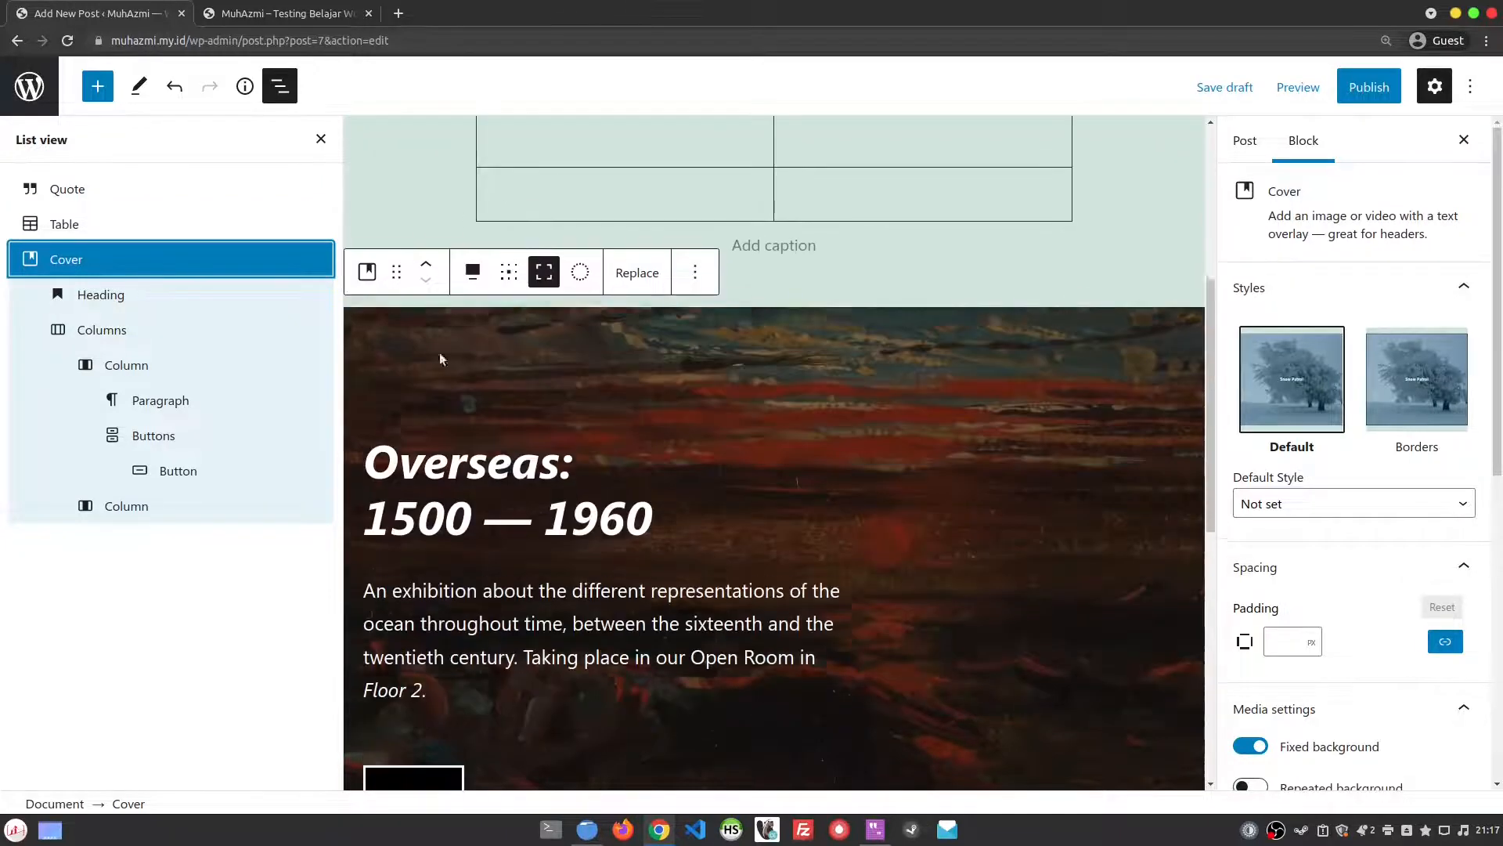
{"action": "scroll", "coordinate": [761, 496], "scroll_direction": "down", "scroll_amount": 2}
{"action": "scroll", "coordinate": [916, 459], "scroll_direction": "up", "scroll_amount": 1}
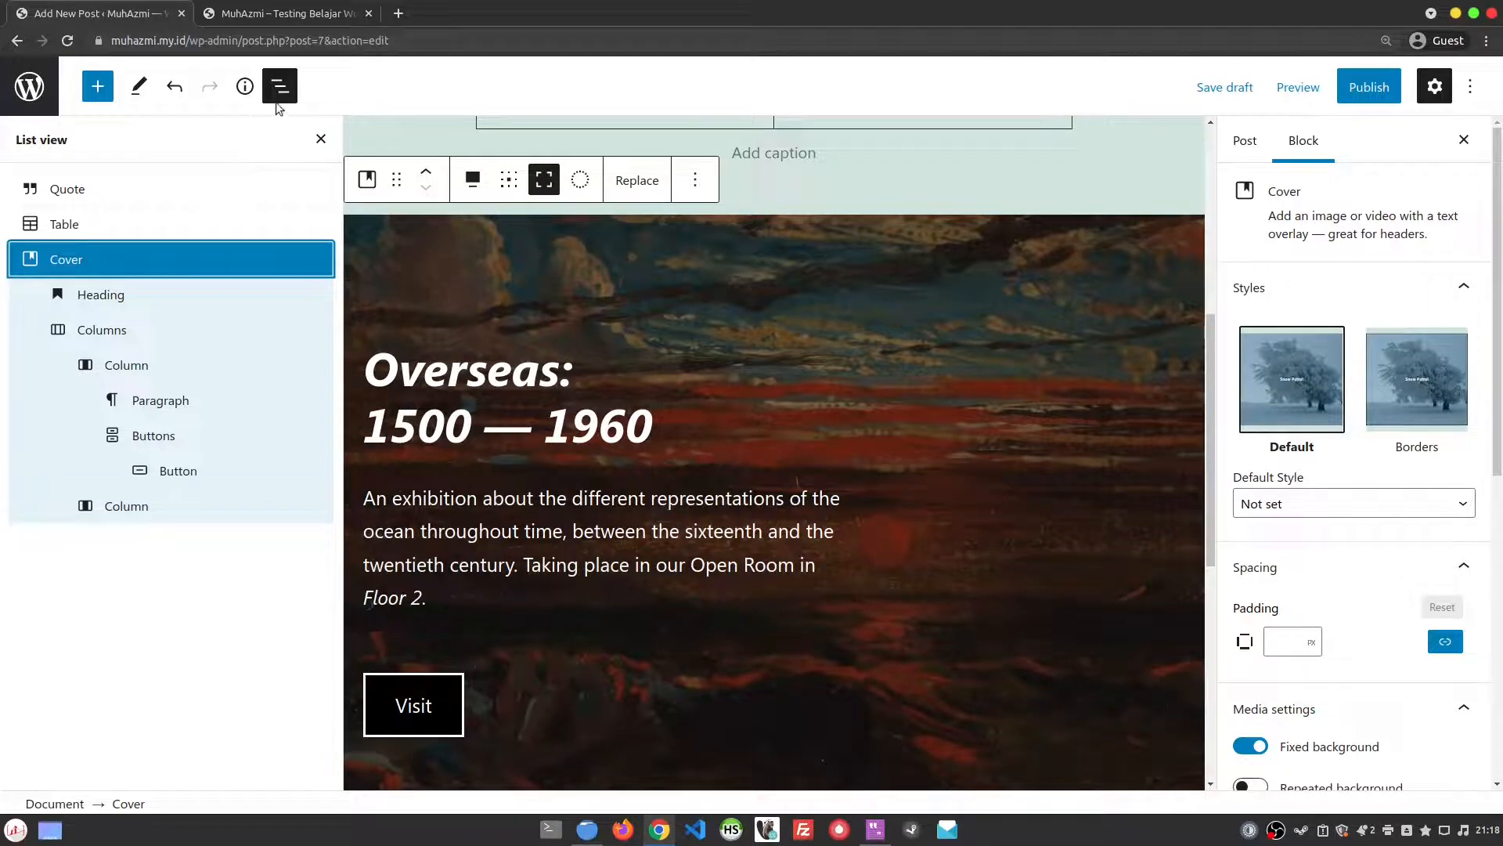
{"action": "left_click", "coordinate": [321, 139]}
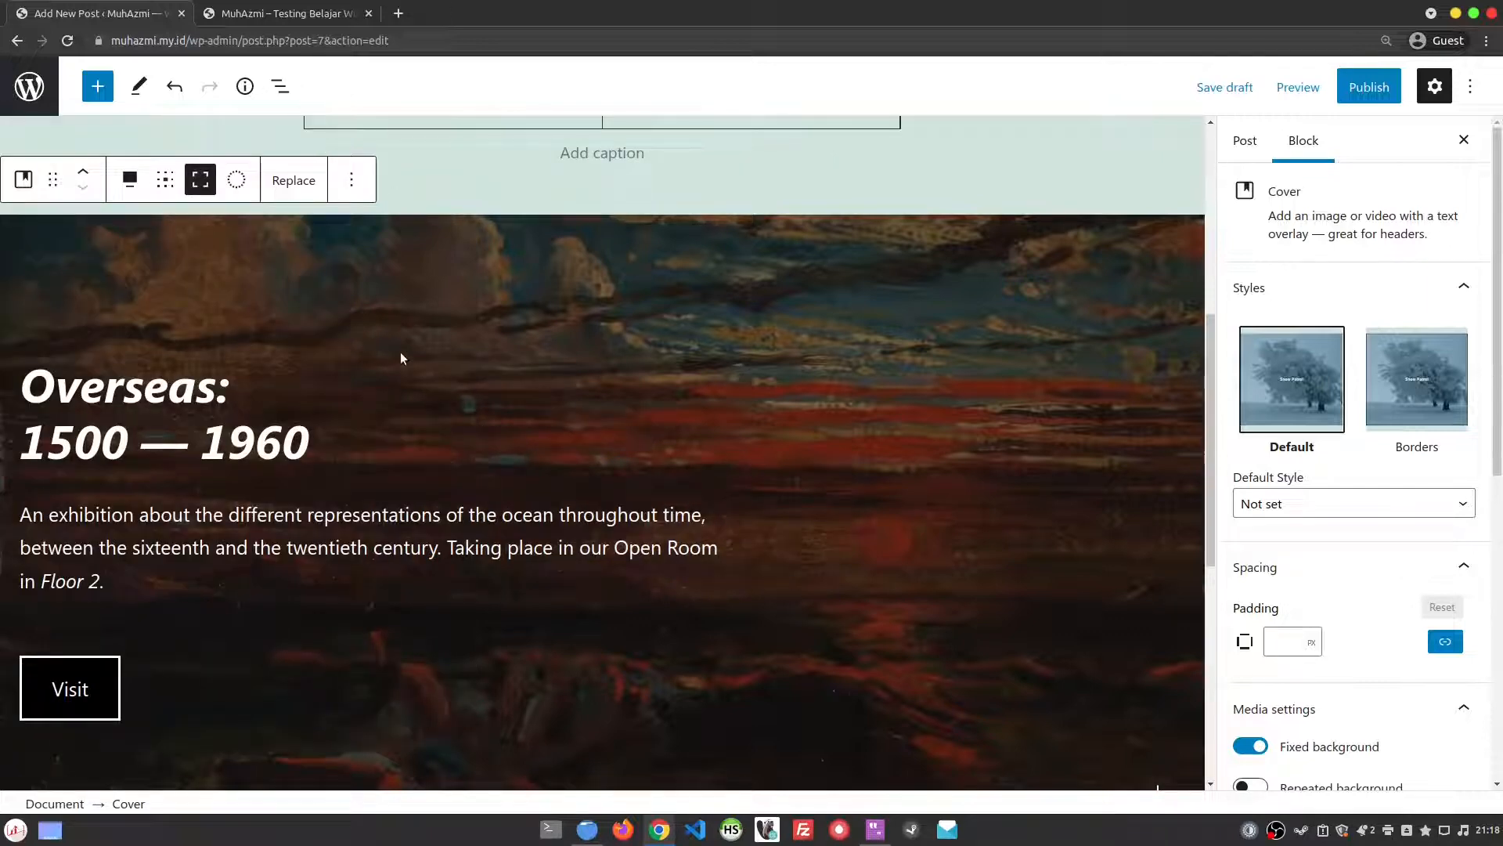
{"action": "scroll", "coordinate": [399, 365], "scroll_direction": "up", "scroll_amount": 6}
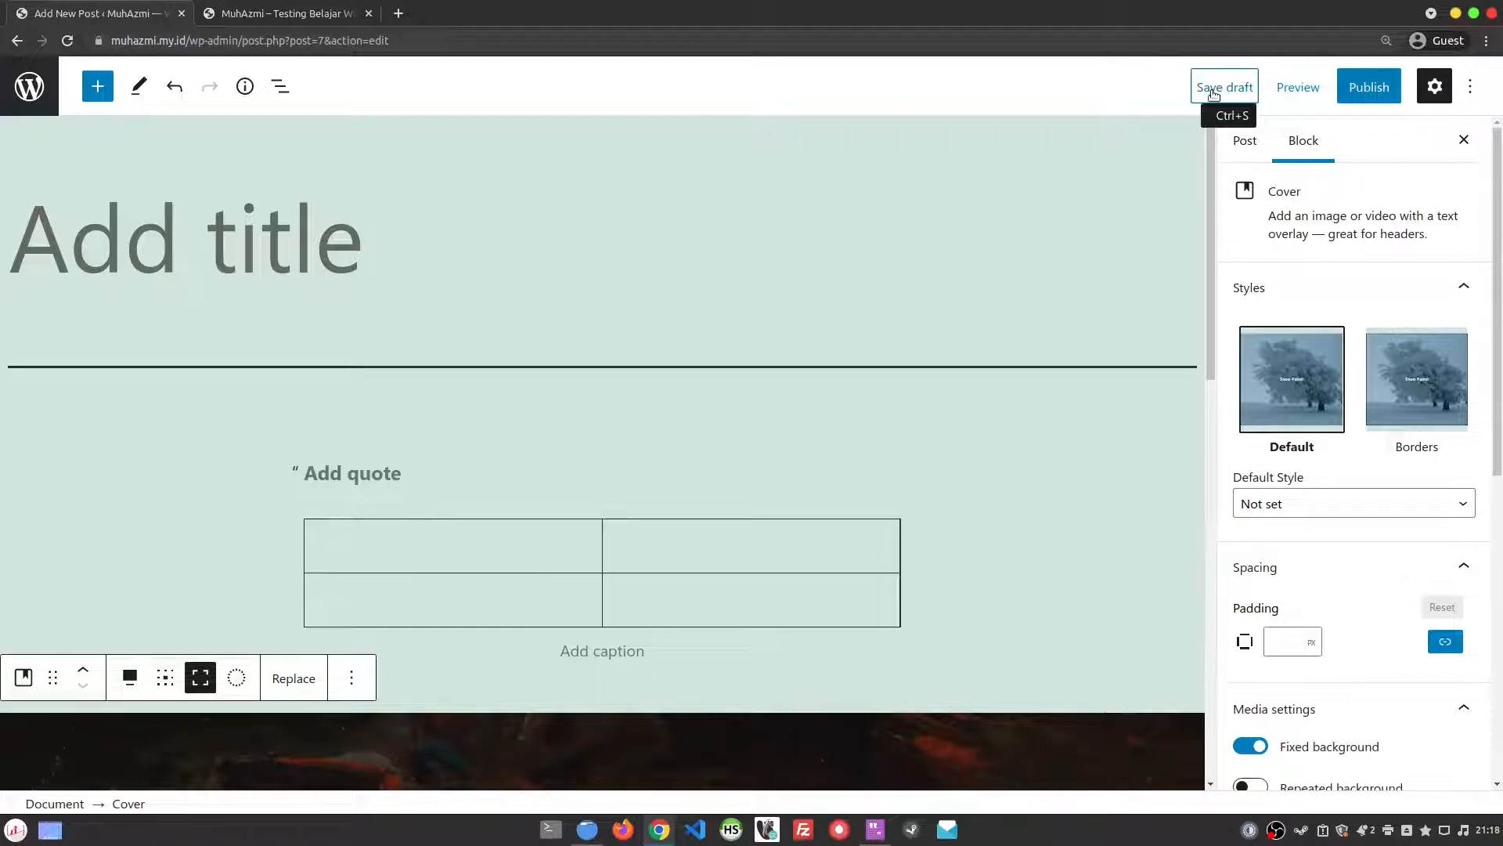
{"action": "scroll", "coordinate": [383, 443], "scroll_direction": "down", "scroll_amount": 10}
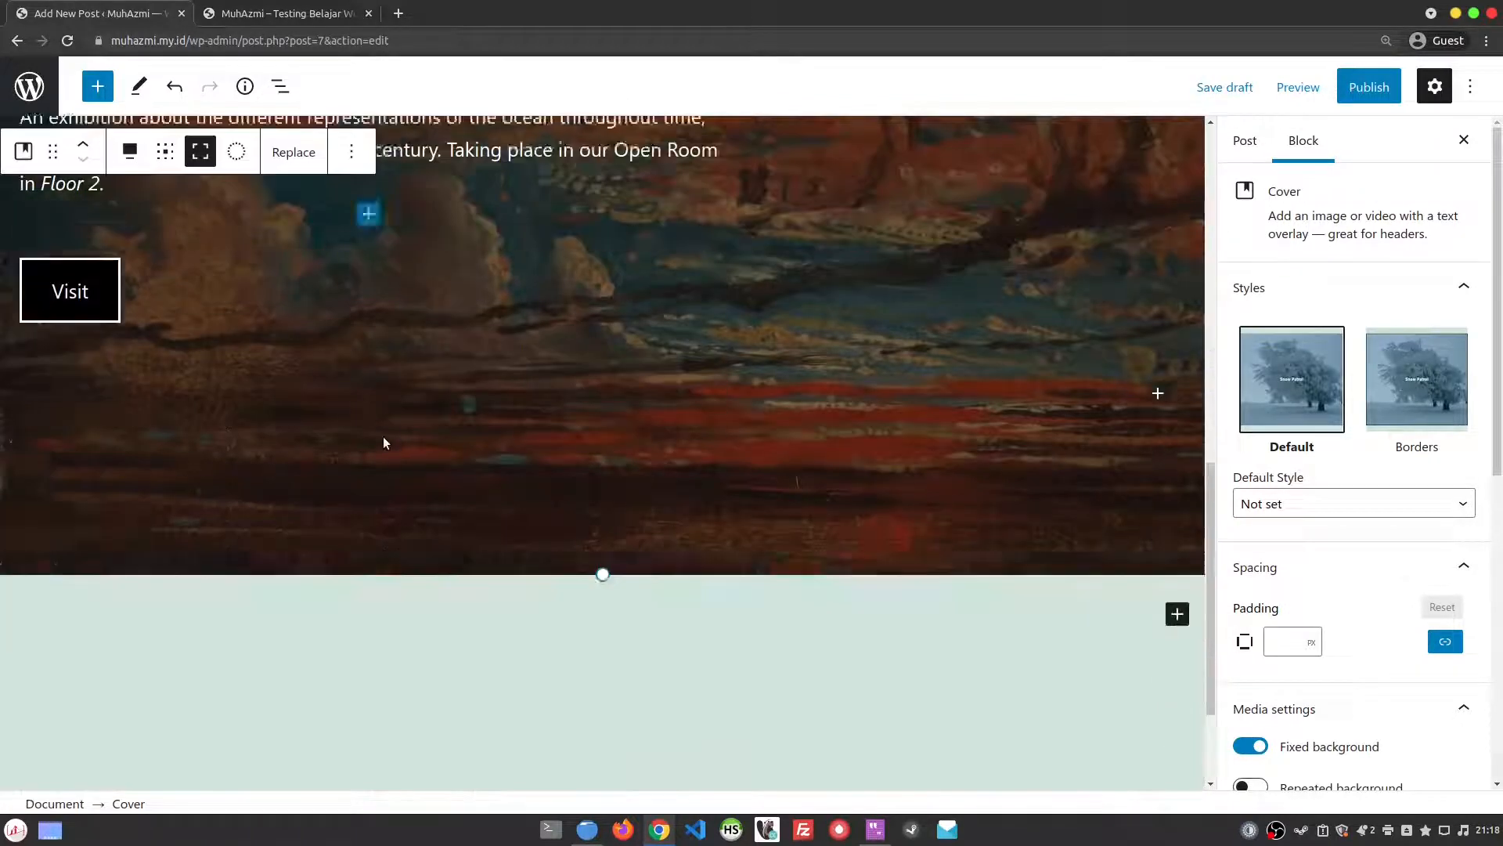
{"action": "scroll", "coordinate": [383, 443], "scroll_direction": "down", "scroll_amount": 2}
{"action": "scroll", "coordinate": [614, 420], "scroll_direction": "up", "scroll_amount": 10}
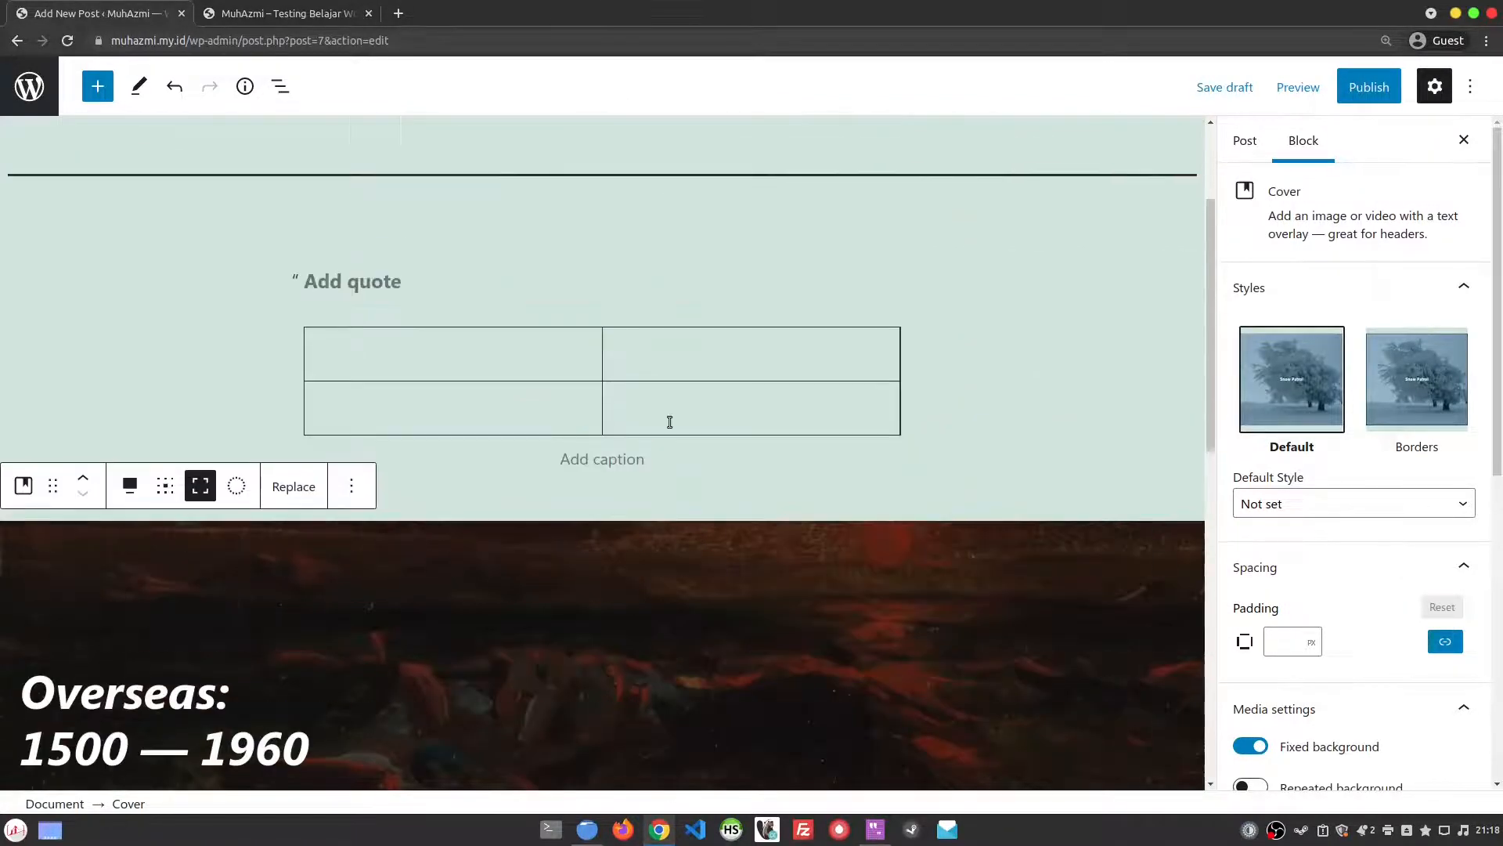
{"action": "scroll", "coordinate": [670, 422], "scroll_direction": "up", "scroll_amount": 2}
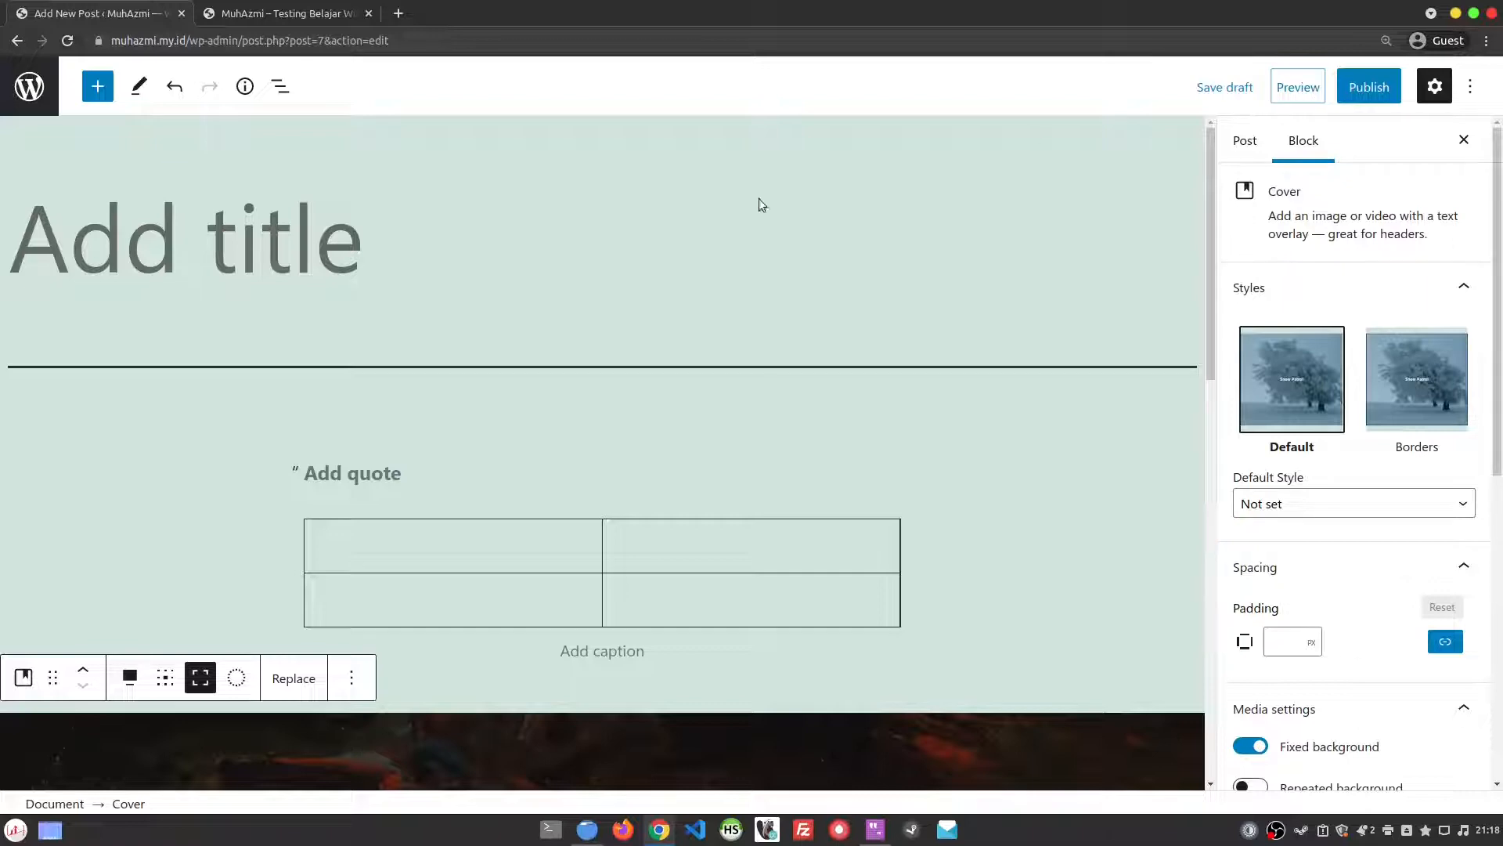
- Preview the post in the editor at Tablet and Mobile sizes, looking through the whole layout in each
{"action": "left_click", "coordinate": [1296, 93]}
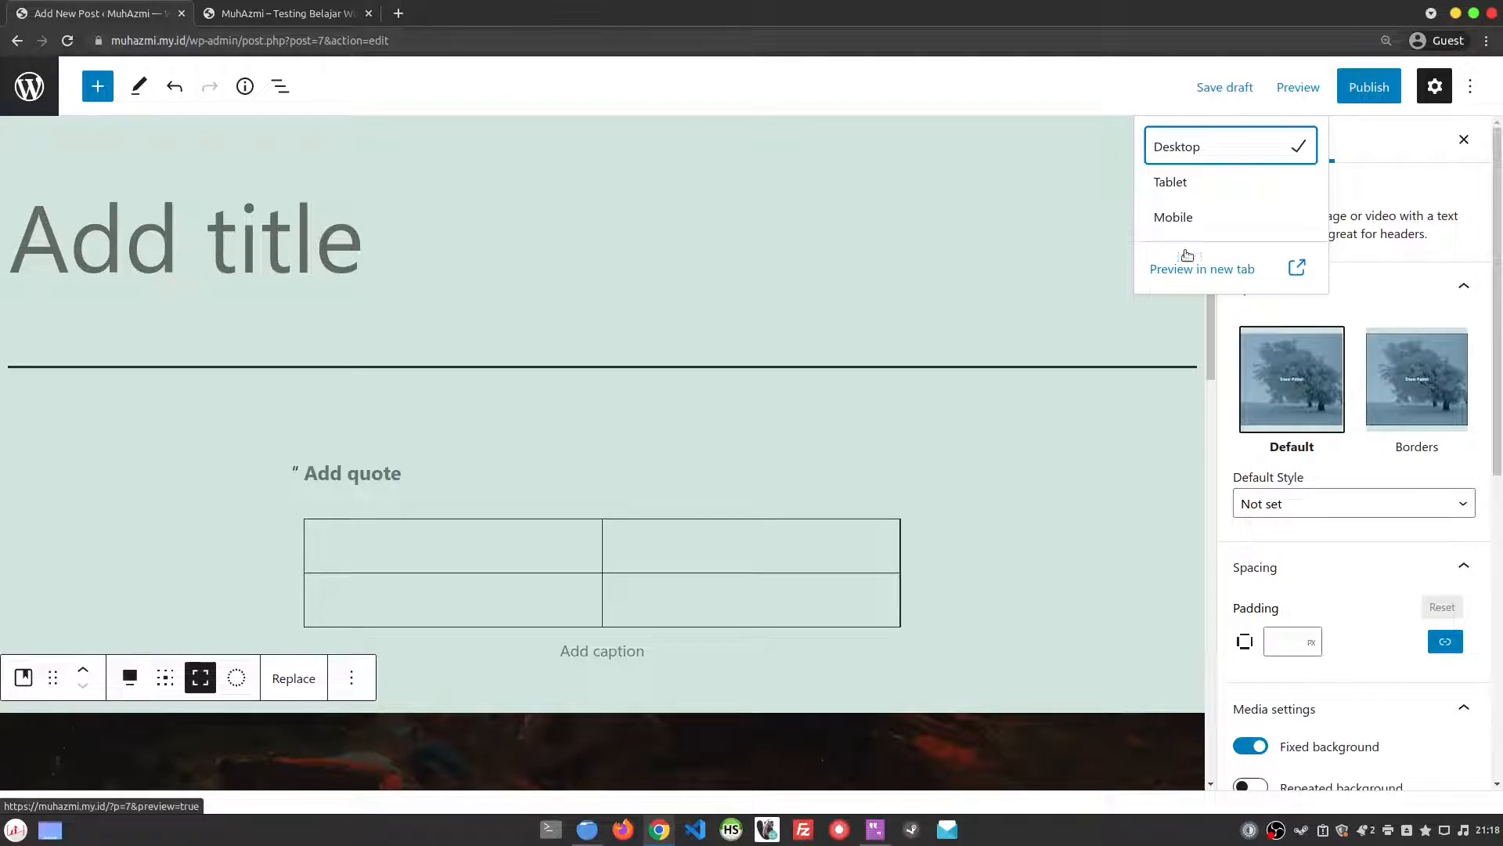
{"action": "left_click", "coordinate": [1196, 182]}
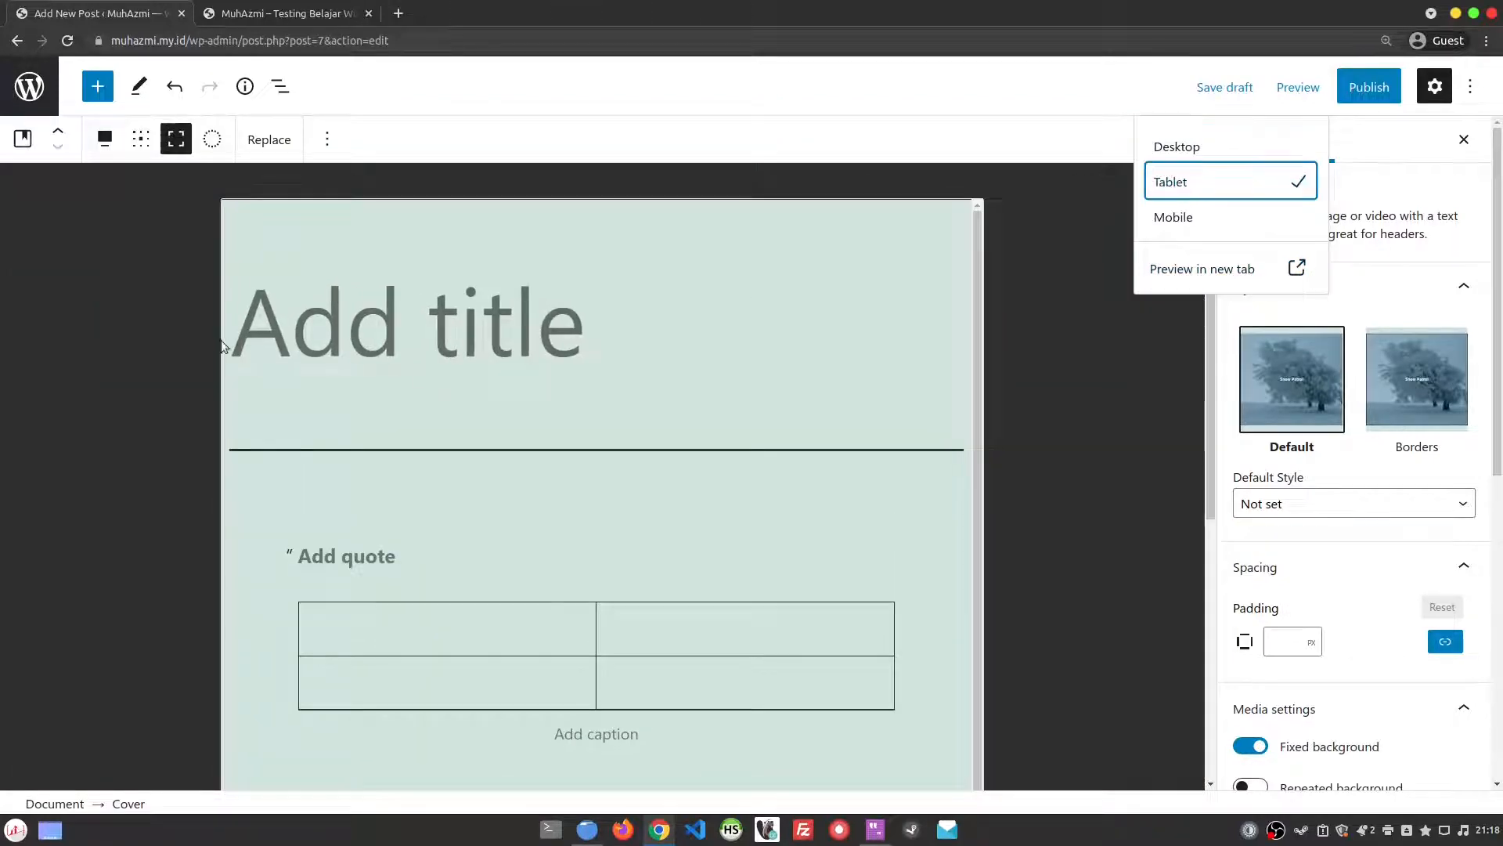
{"action": "scroll", "coordinate": [660, 403], "scroll_direction": "down", "scroll_amount": 4}
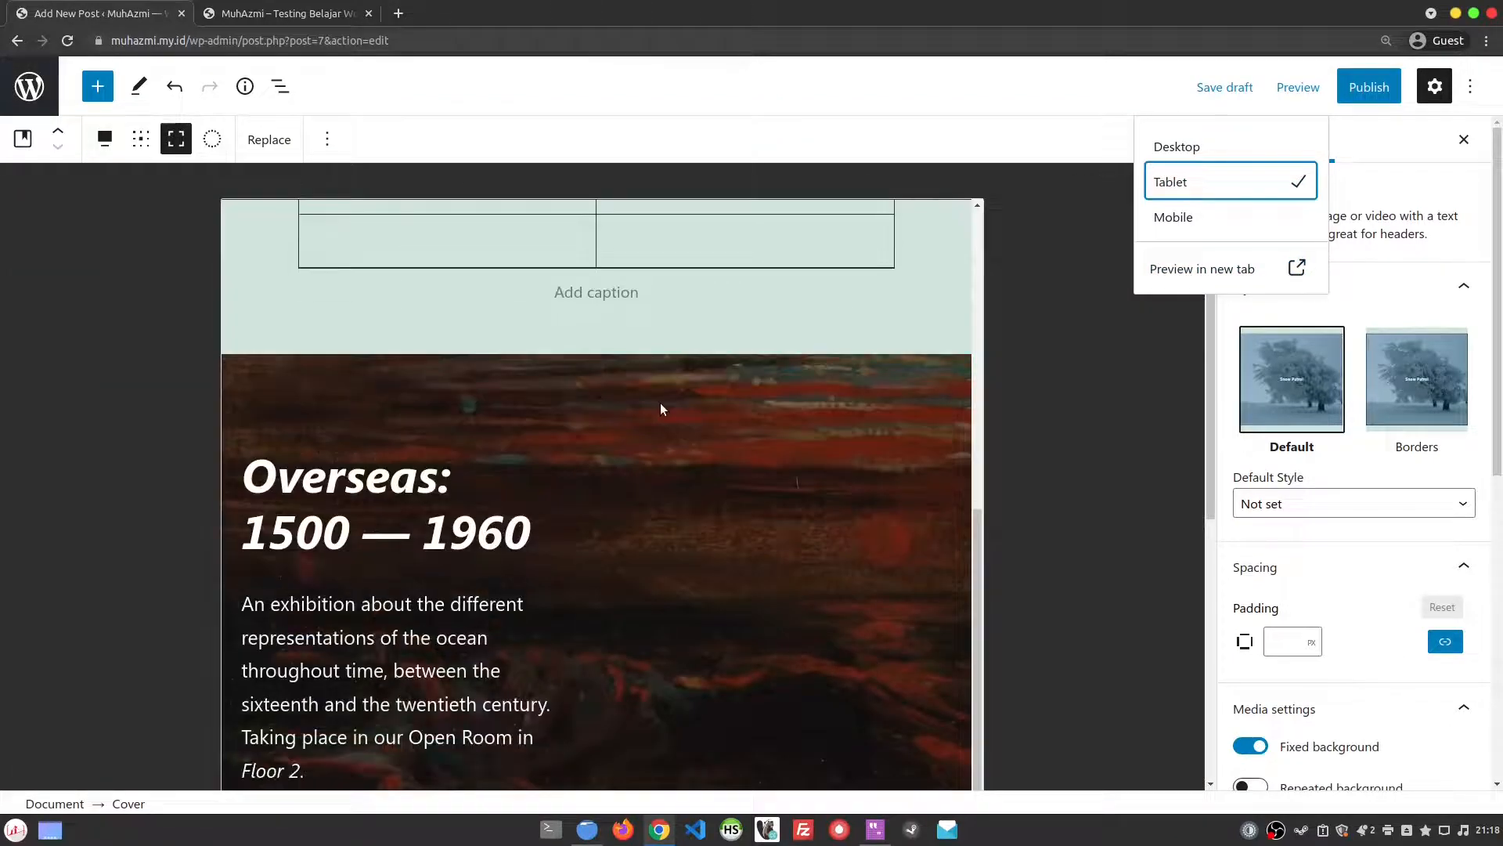
{"action": "scroll", "coordinate": [661, 402], "scroll_direction": "up", "scroll_amount": 6}
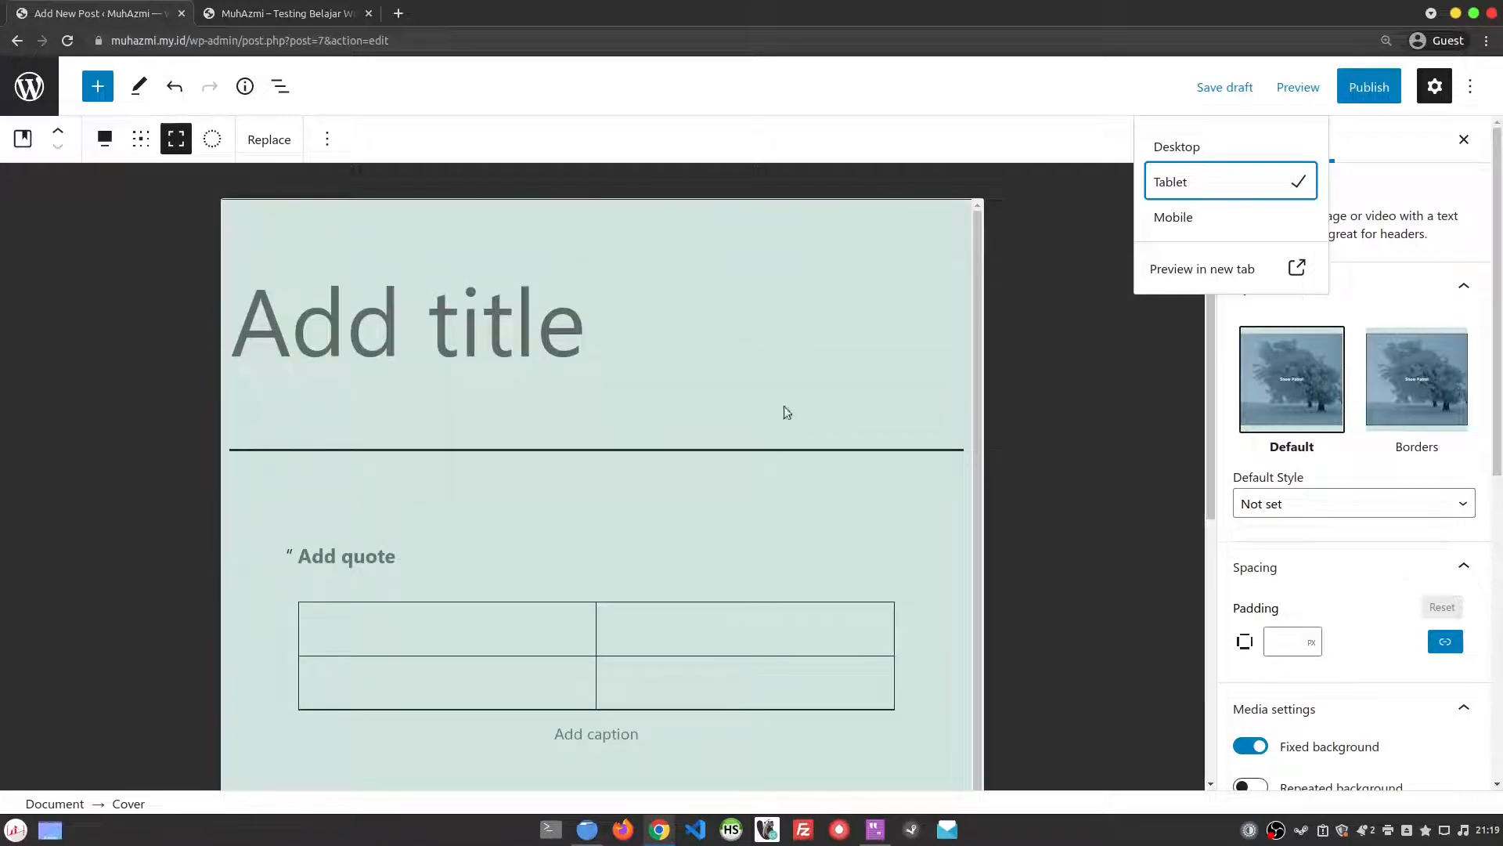
{"action": "left_click", "coordinate": [1174, 223]}
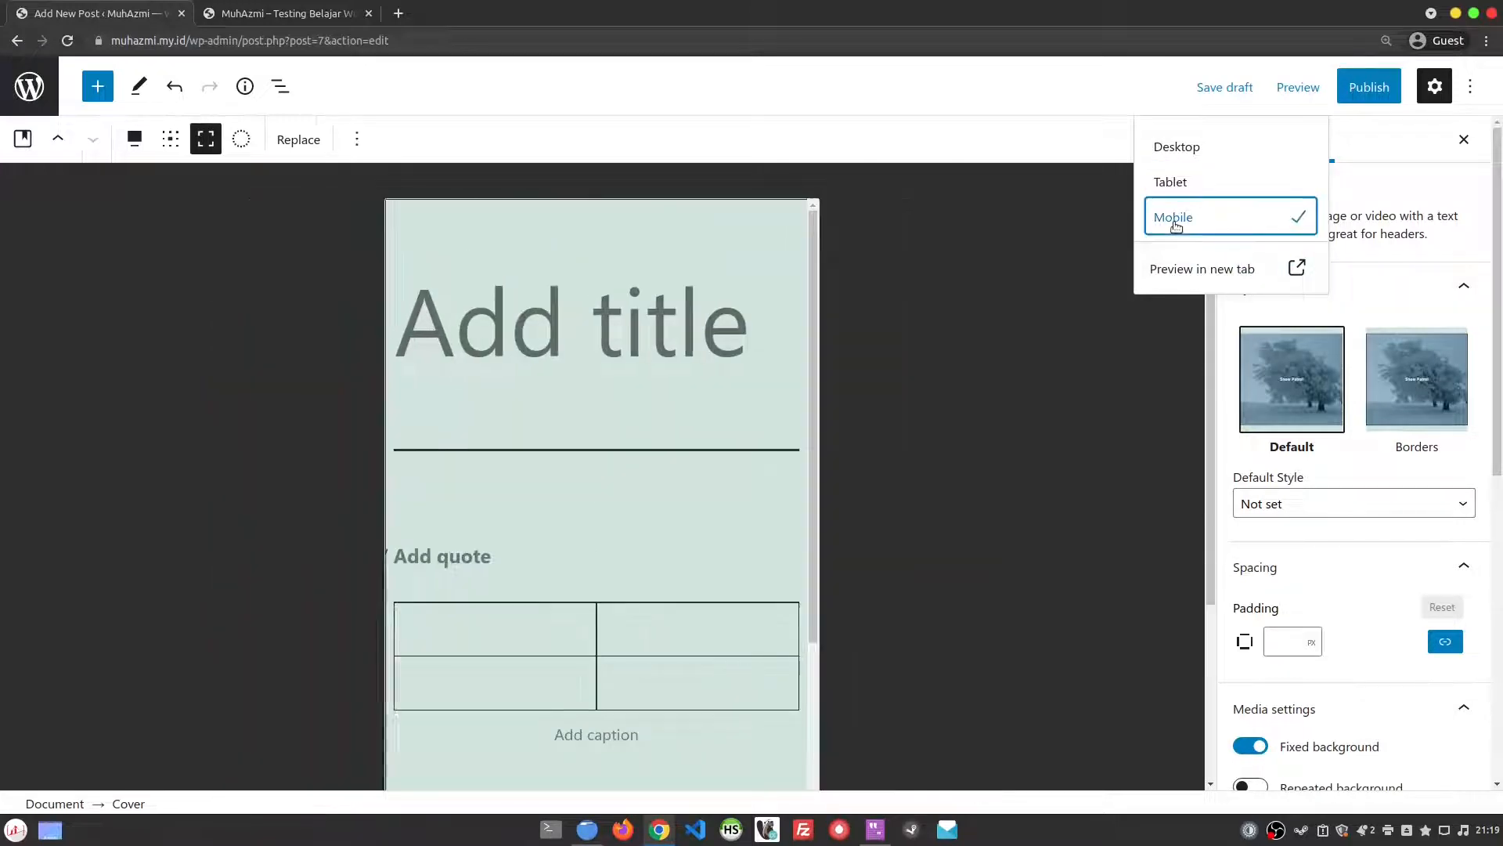
{"action": "scroll", "coordinate": [635, 463], "scroll_direction": "down", "scroll_amount": 10}
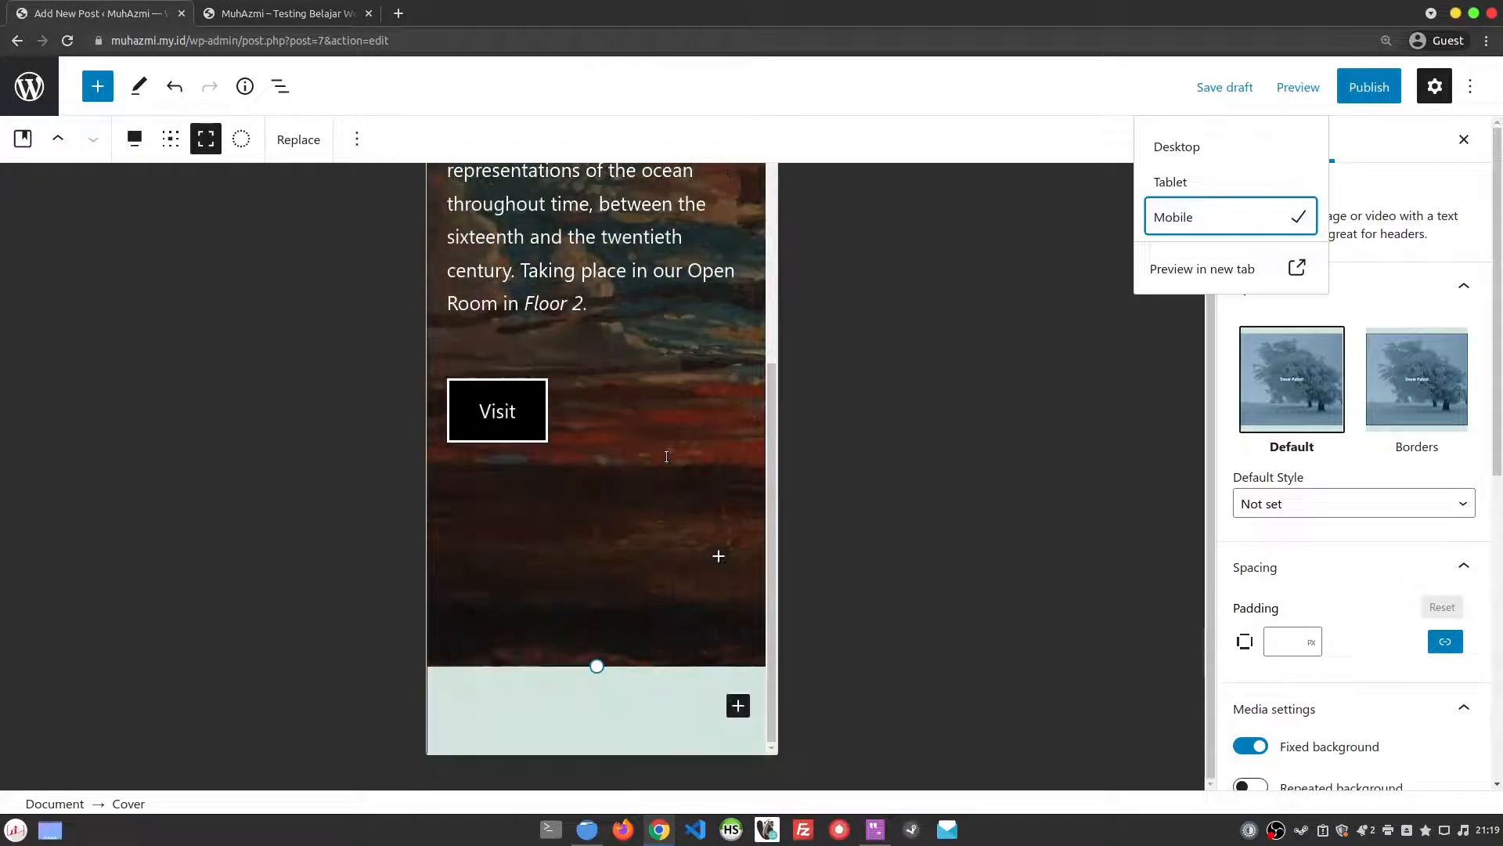
{"action": "scroll", "coordinate": [667, 456], "scroll_direction": "up", "scroll_amount": 10}
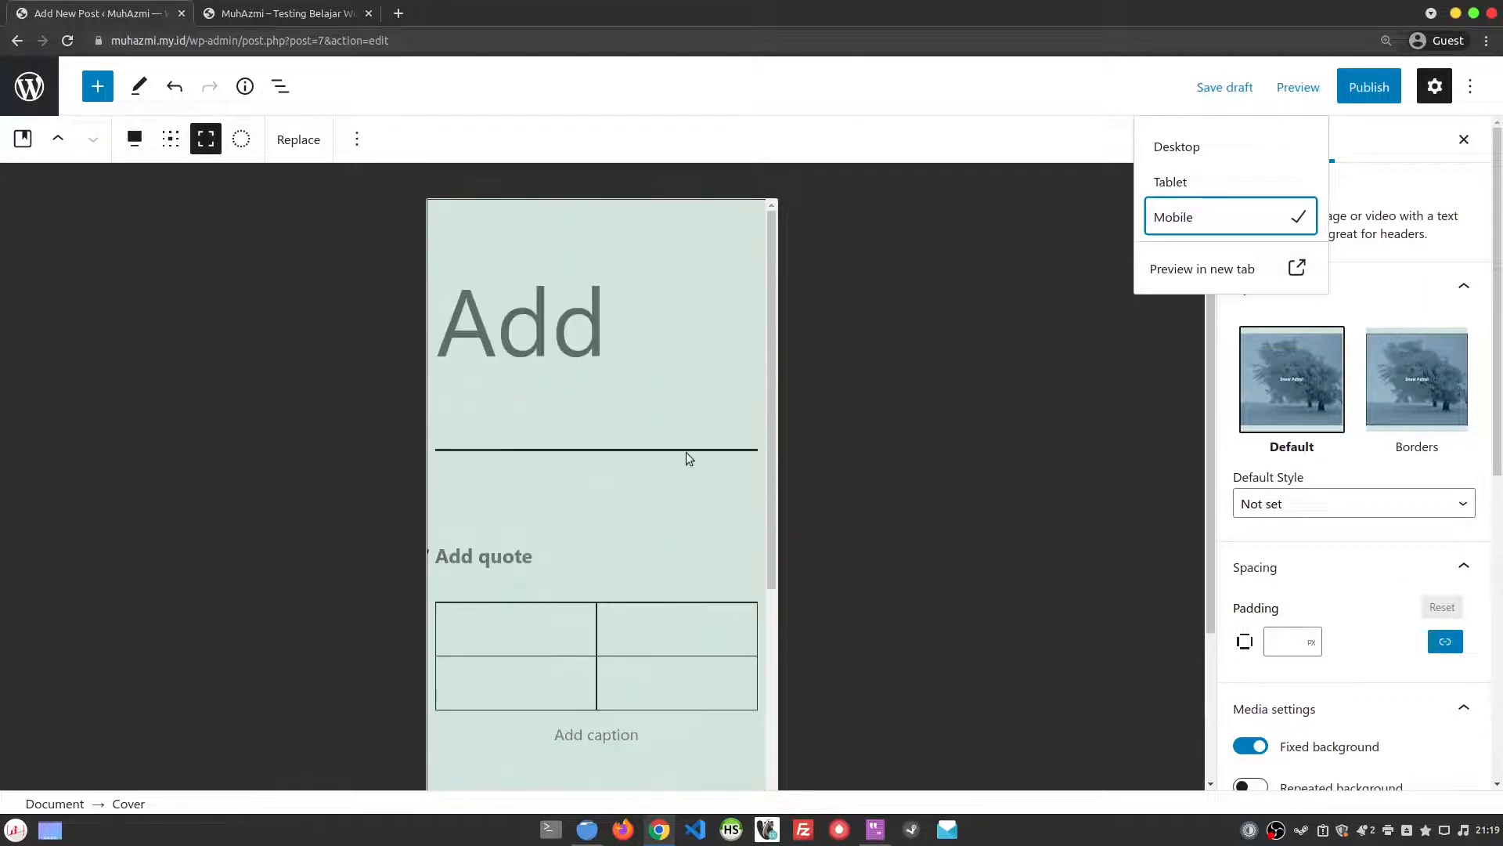
- Open the post preview in a new tab and look through the page from the title to the comment form and footer
{"action": "left_click", "coordinate": [1203, 271]}
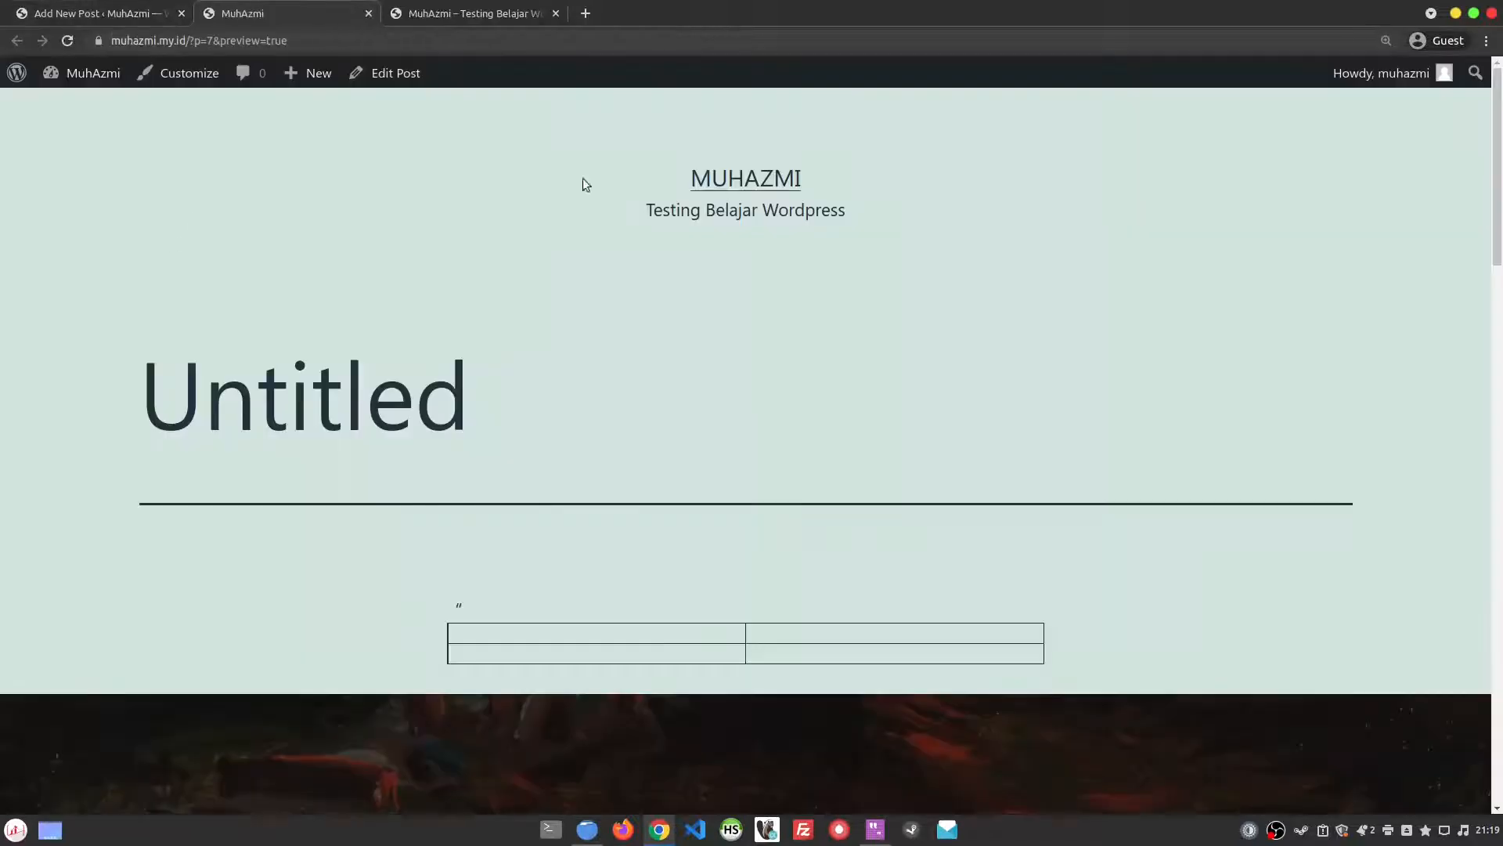
{"action": "scroll", "coordinate": [534, 413], "scroll_direction": "down", "scroll_amount": 13}
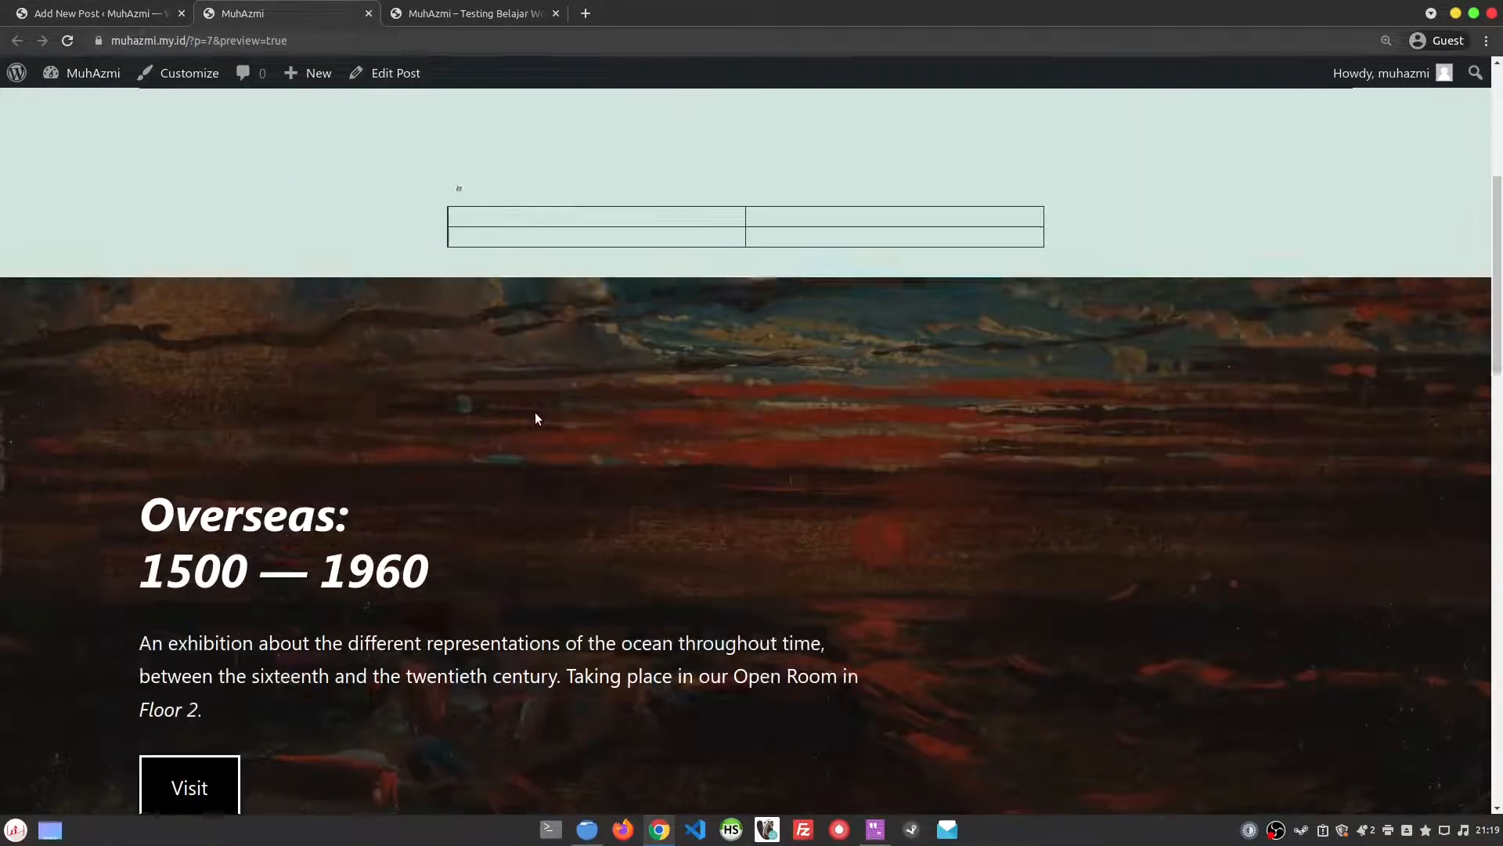
{"action": "scroll", "coordinate": [538, 419], "scroll_direction": "down", "scroll_amount": 12}
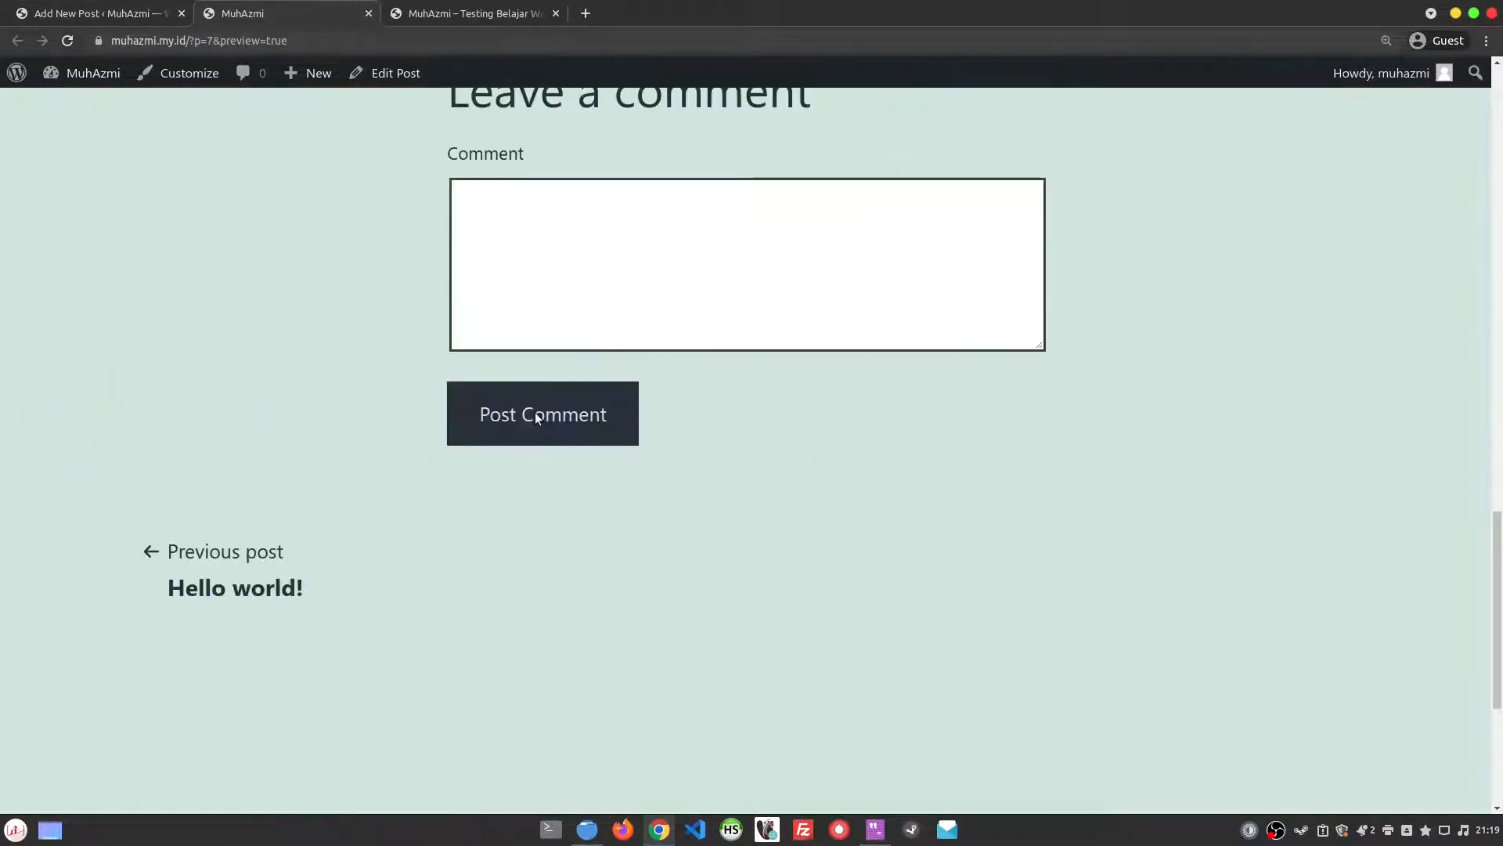
{"action": "scroll", "coordinate": [538, 418], "scroll_direction": "up", "scroll_amount": 4}
{"action": "scroll", "coordinate": [534, 412], "scroll_direction": "down", "scroll_amount": 3}
{"action": "scroll", "coordinate": [534, 412], "scroll_direction": "up", "scroll_amount": 15}
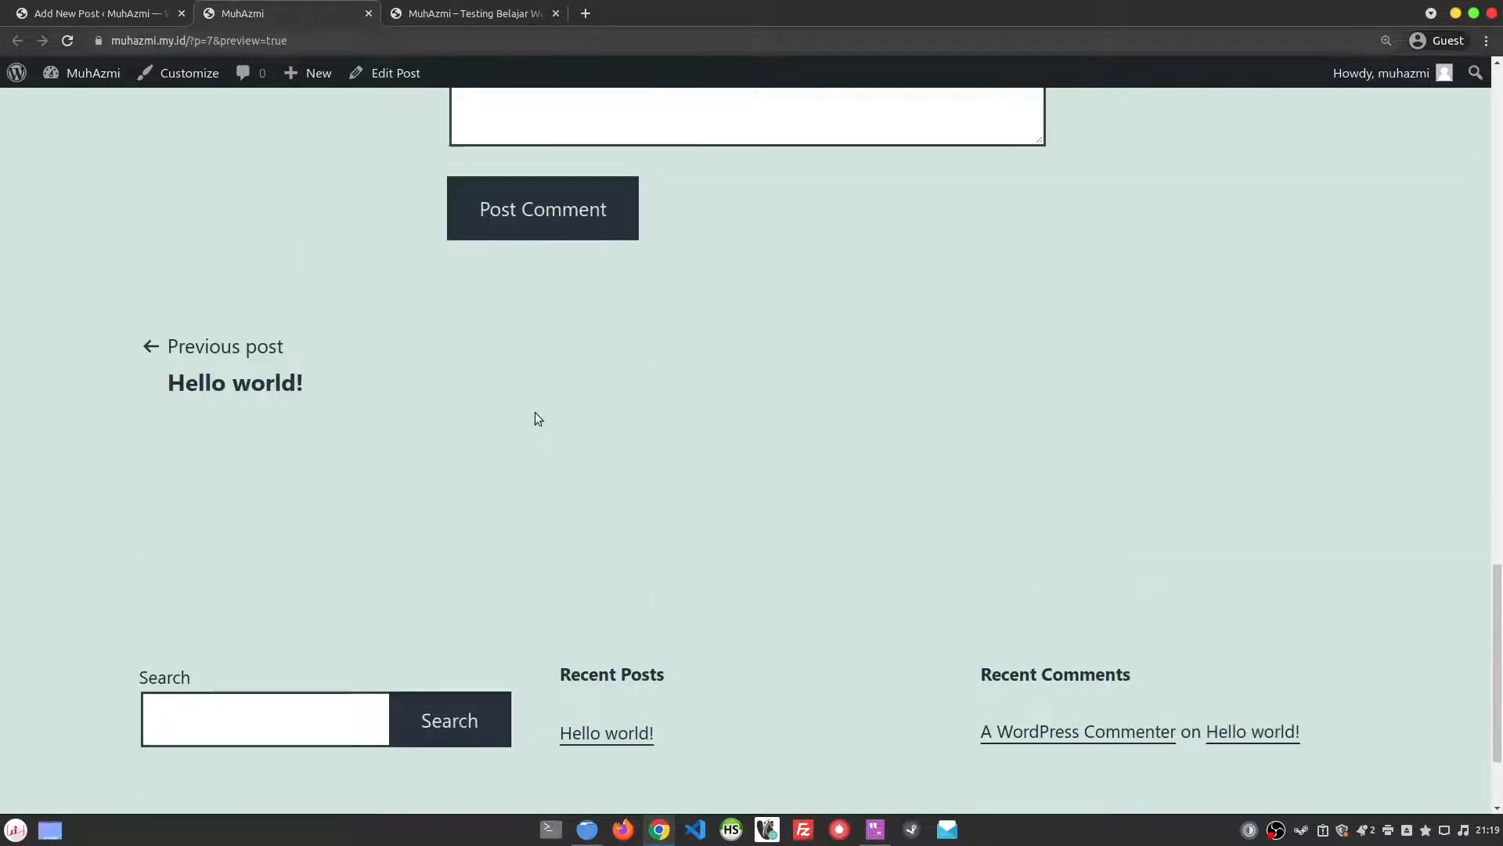
{"action": "scroll", "coordinate": [548, 413], "scroll_direction": "up", "scroll_amount": 8}
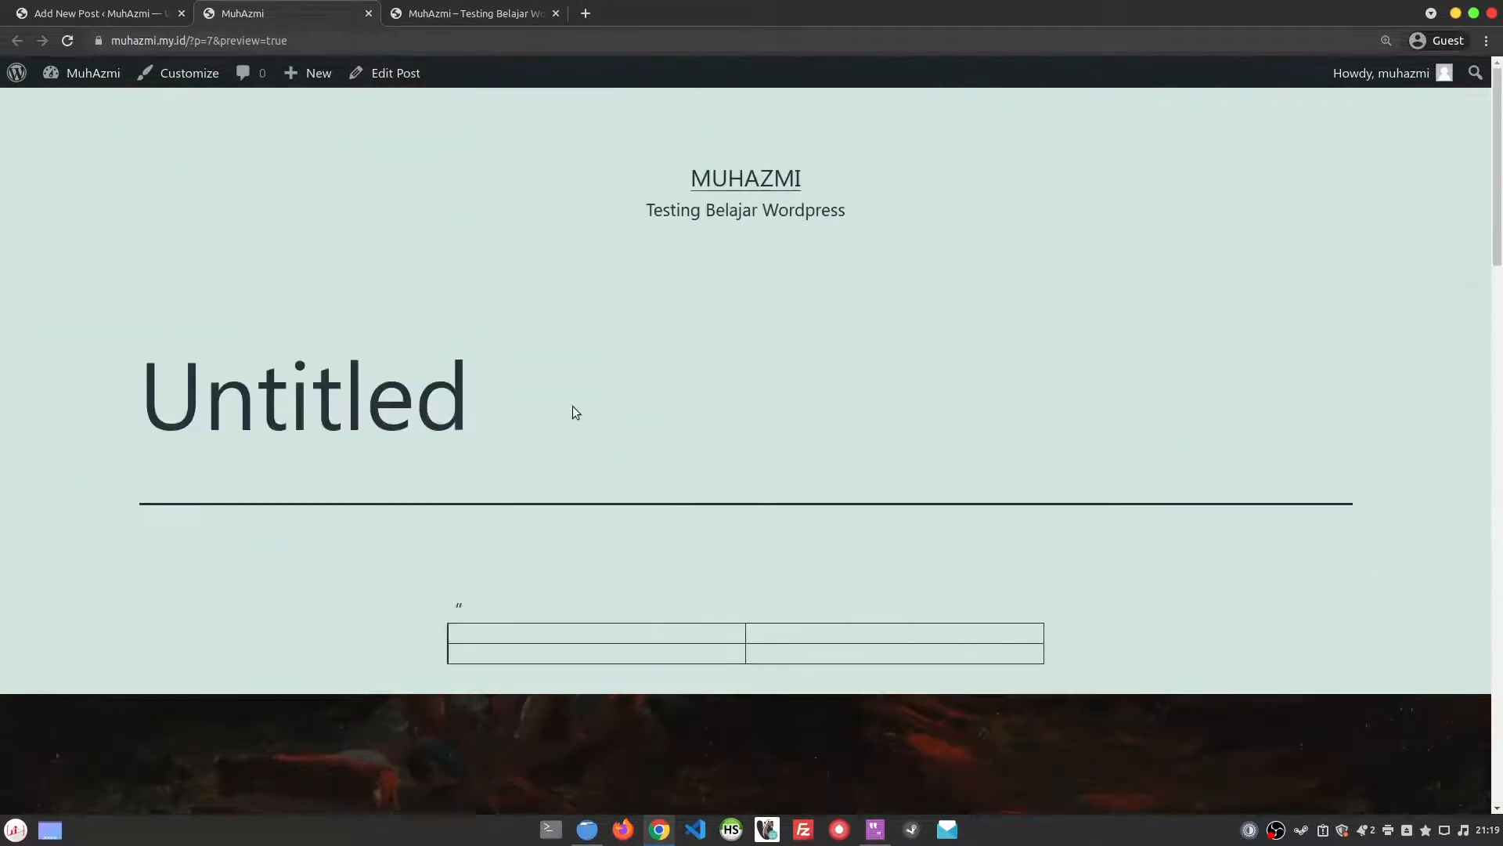
- Return to the post editor and set the preview size back to Desktop
{"action": "left_click", "coordinate": [126, 5]}
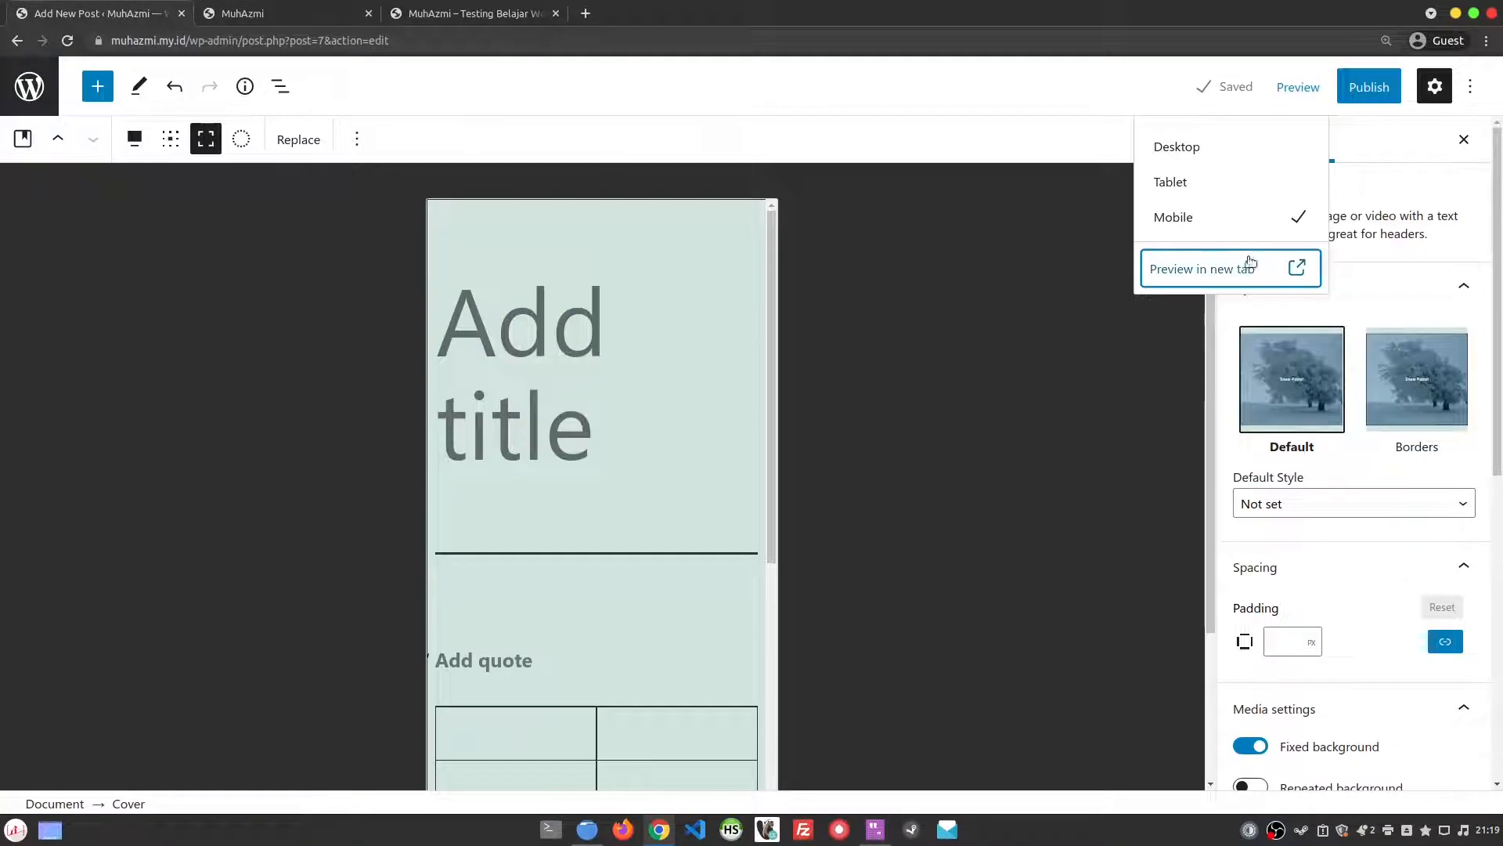
{"action": "left_click", "coordinate": [1187, 147]}
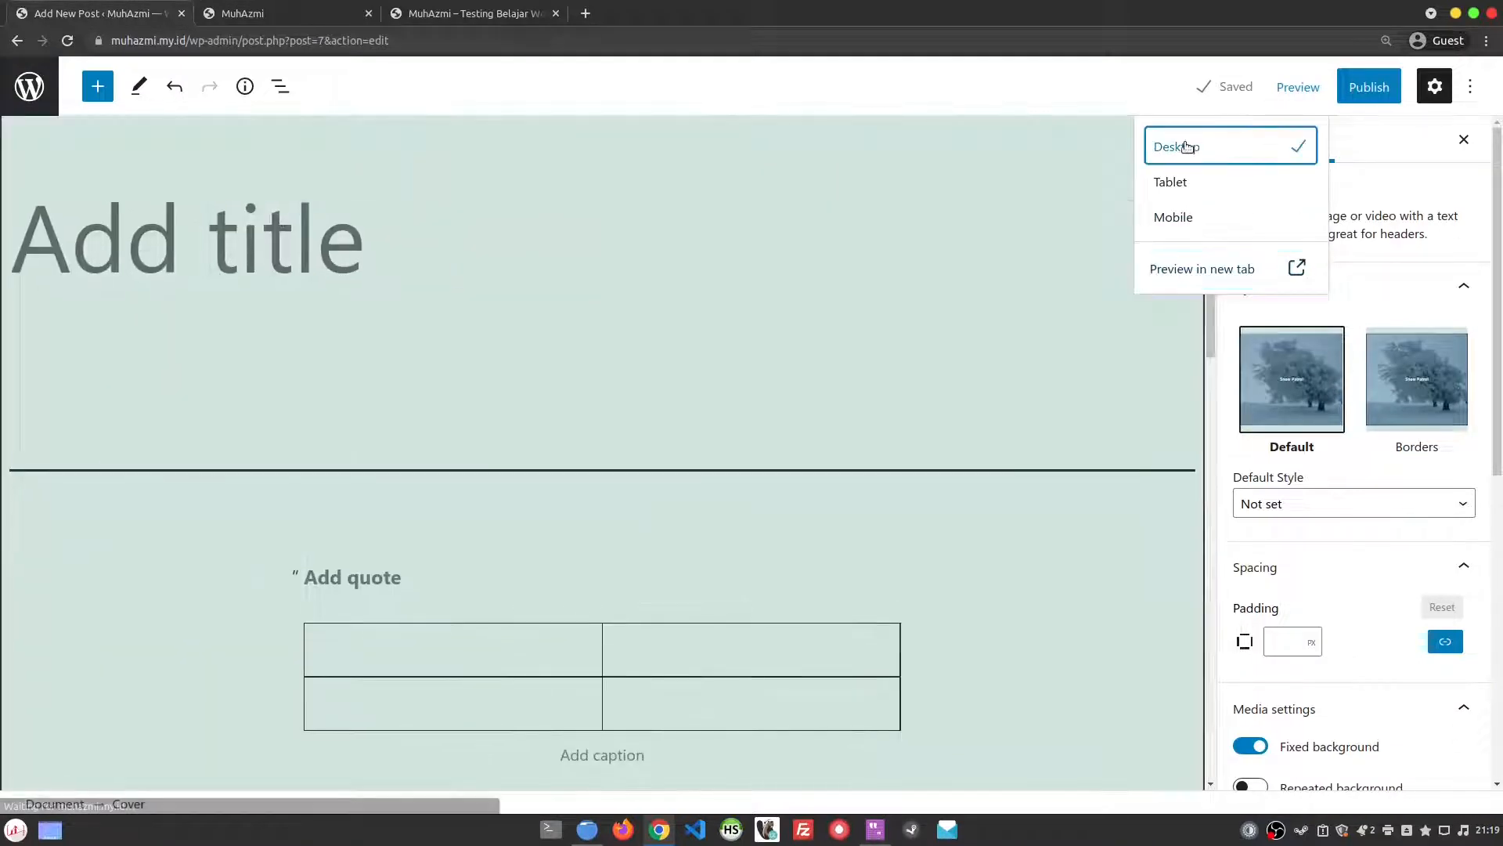
{"action": "left_click", "coordinate": [1296, 87]}
{"action": "left_click", "coordinate": [1296, 91]}
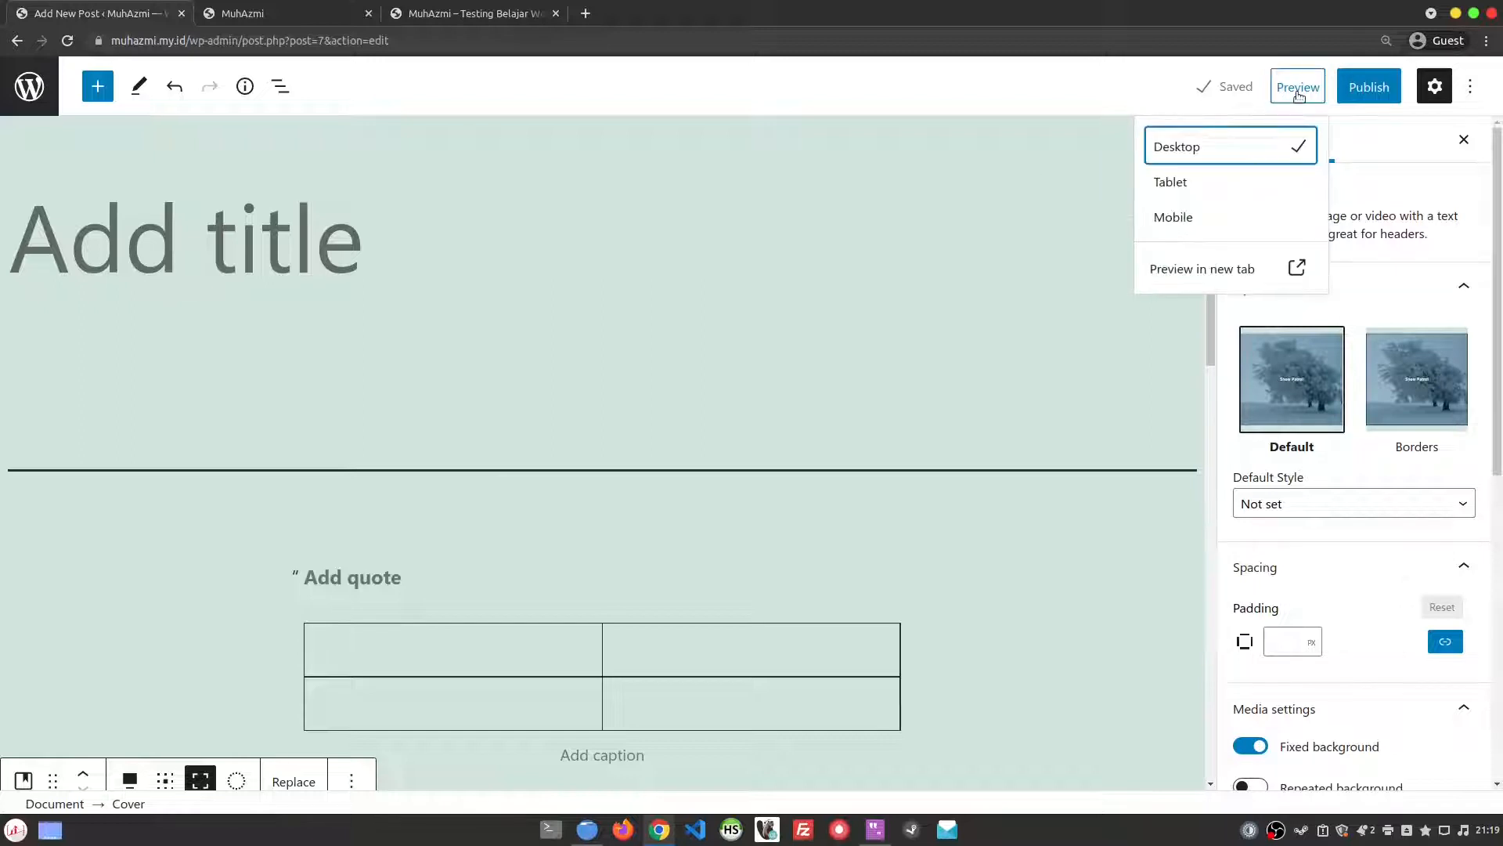
{"action": "left_click", "coordinate": [1297, 93]}
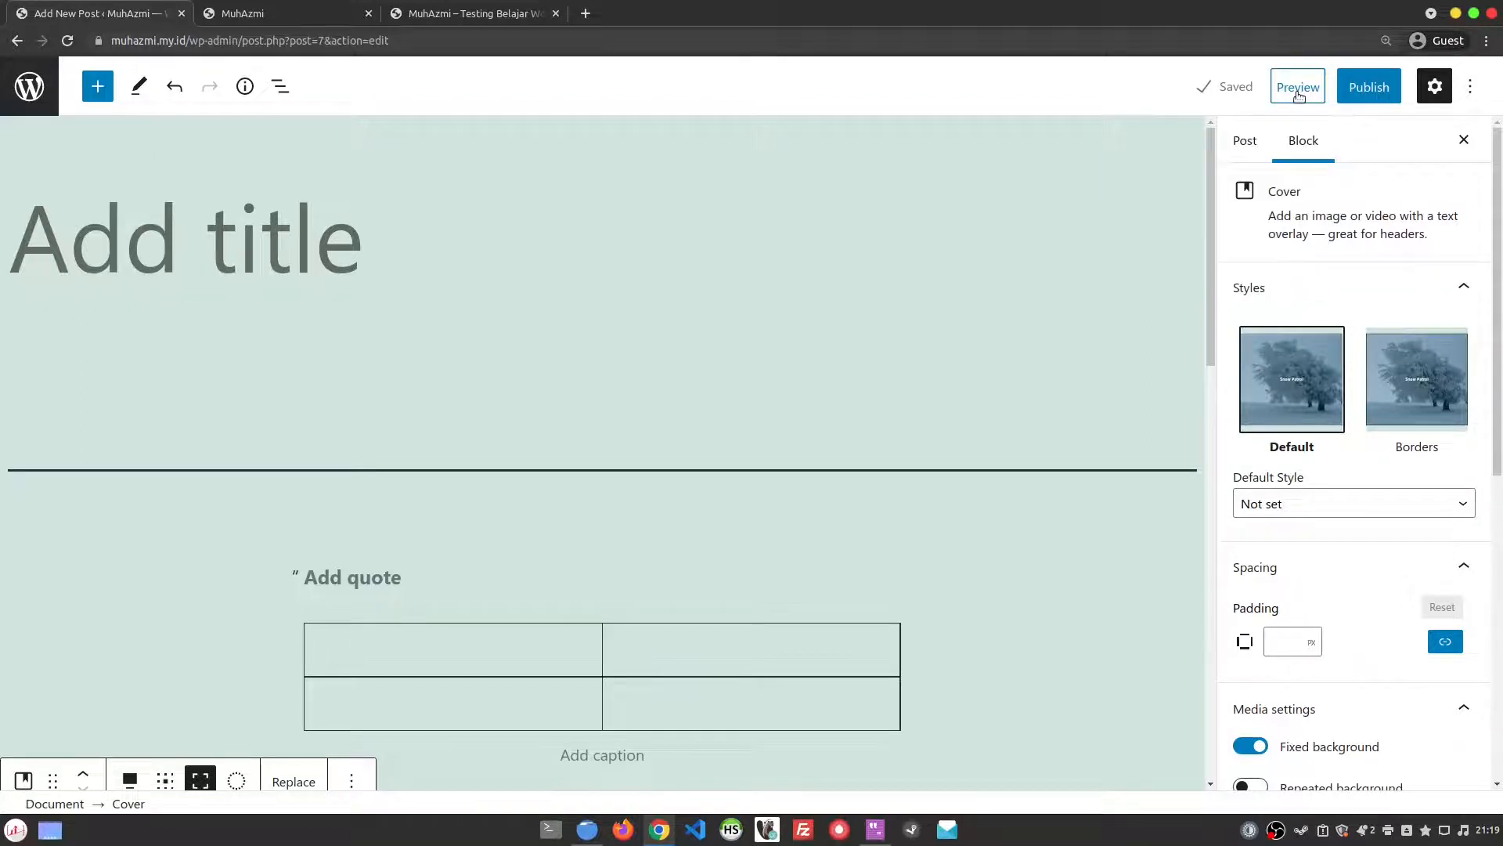
- Look at the pre-publish checks without publishing, and hide and reshow the settings sidebar
{"action": "left_click", "coordinate": [1359, 93]}
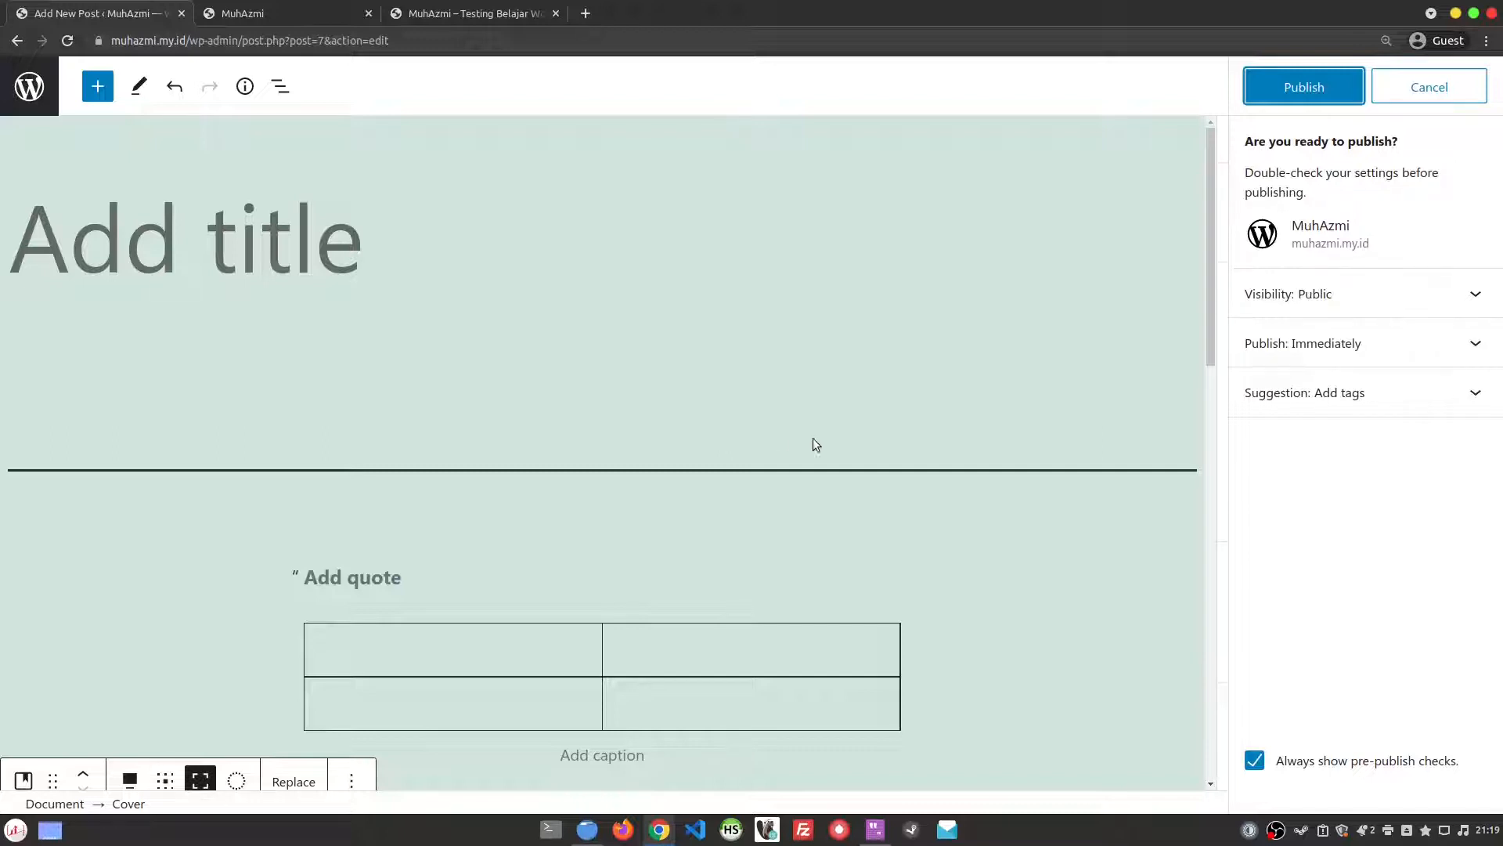
{"action": "left_click", "coordinate": [1425, 92]}
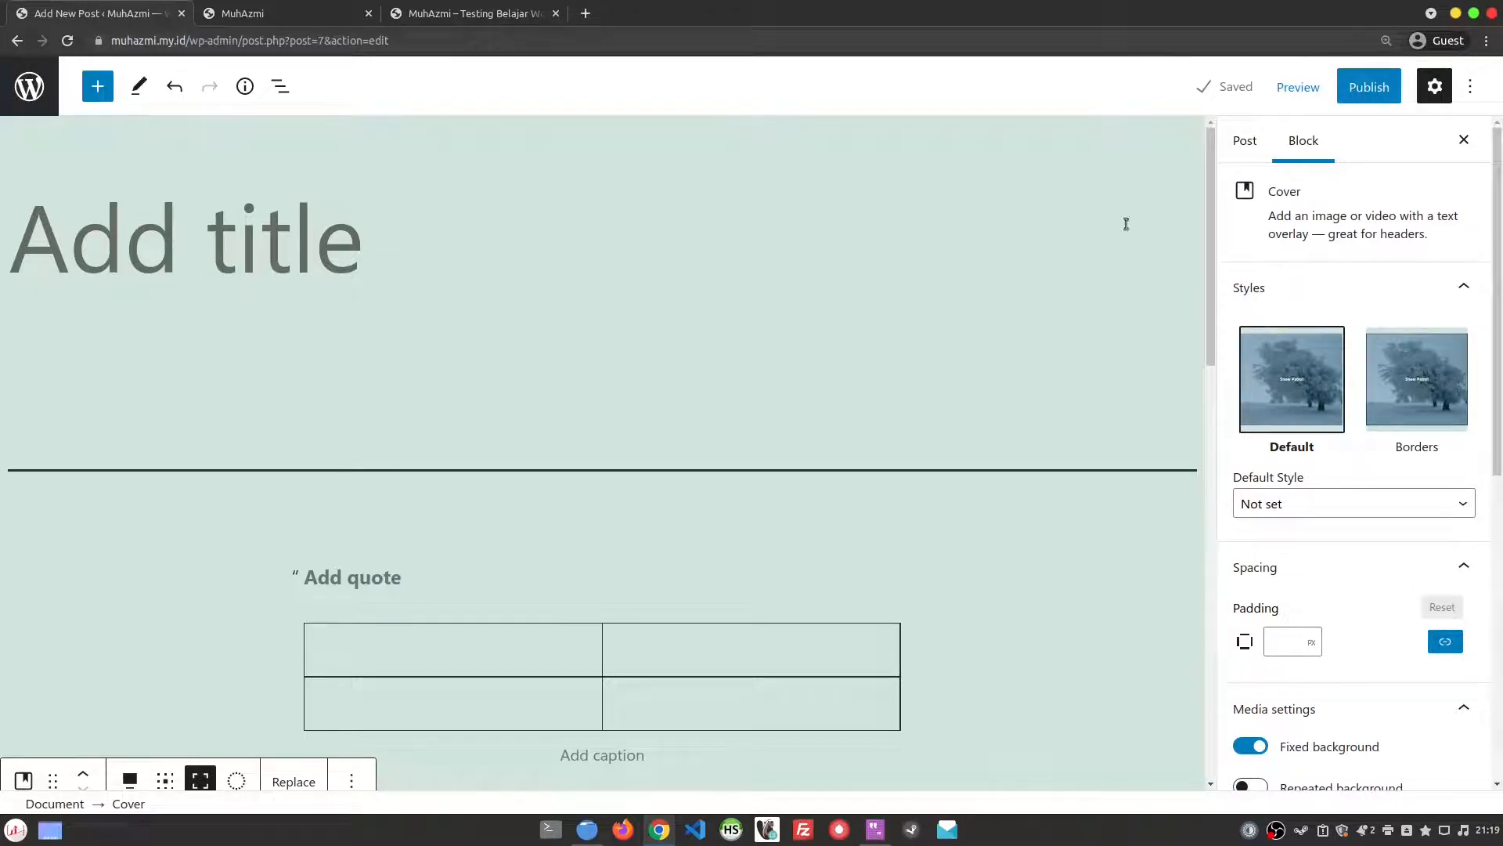
{"action": "left_click", "coordinate": [1445, 93]}
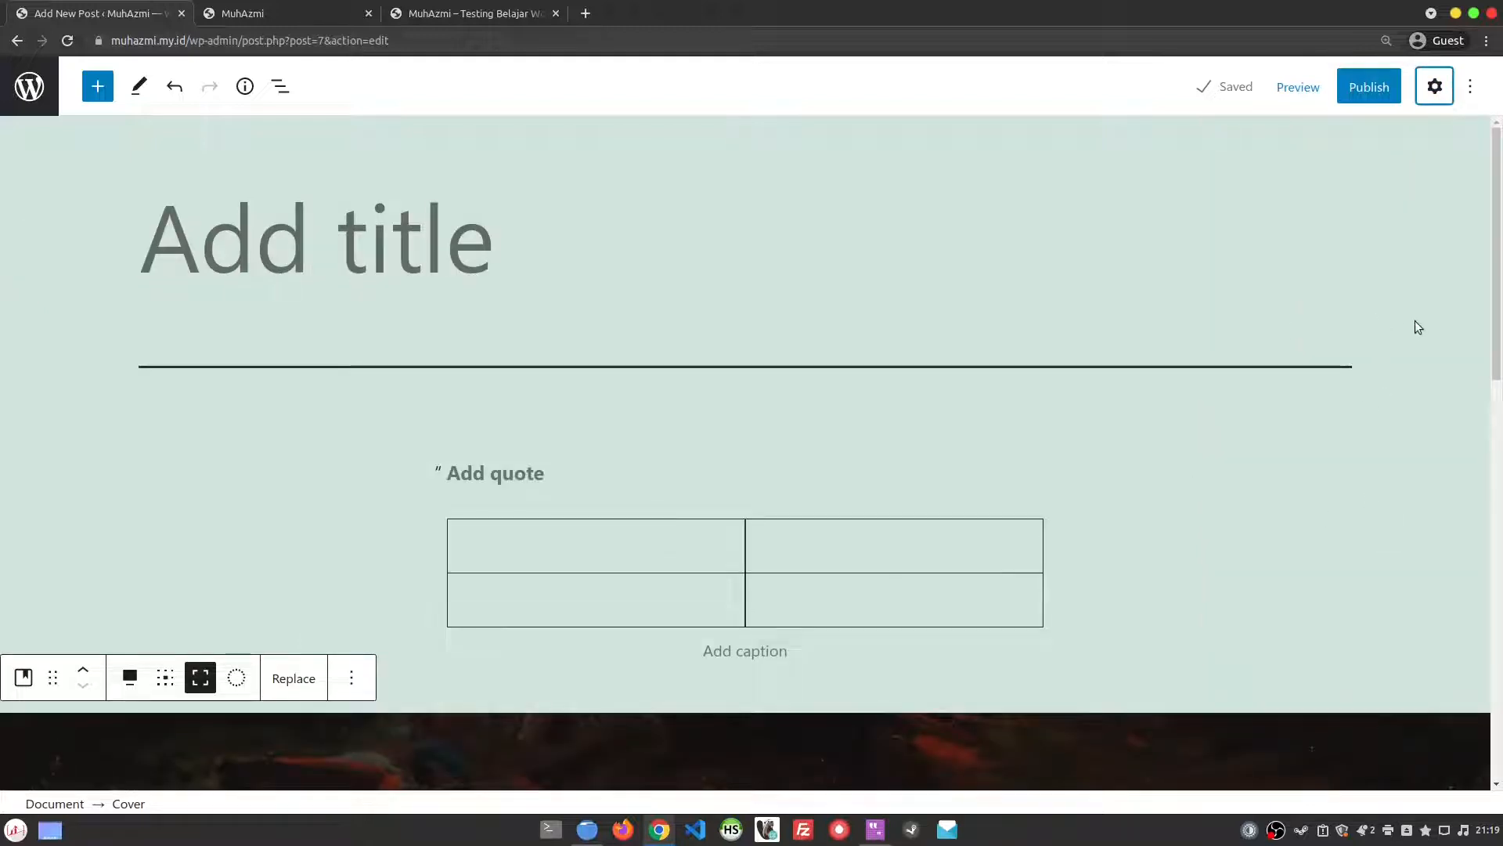
{"action": "left_click", "coordinate": [1434, 88]}
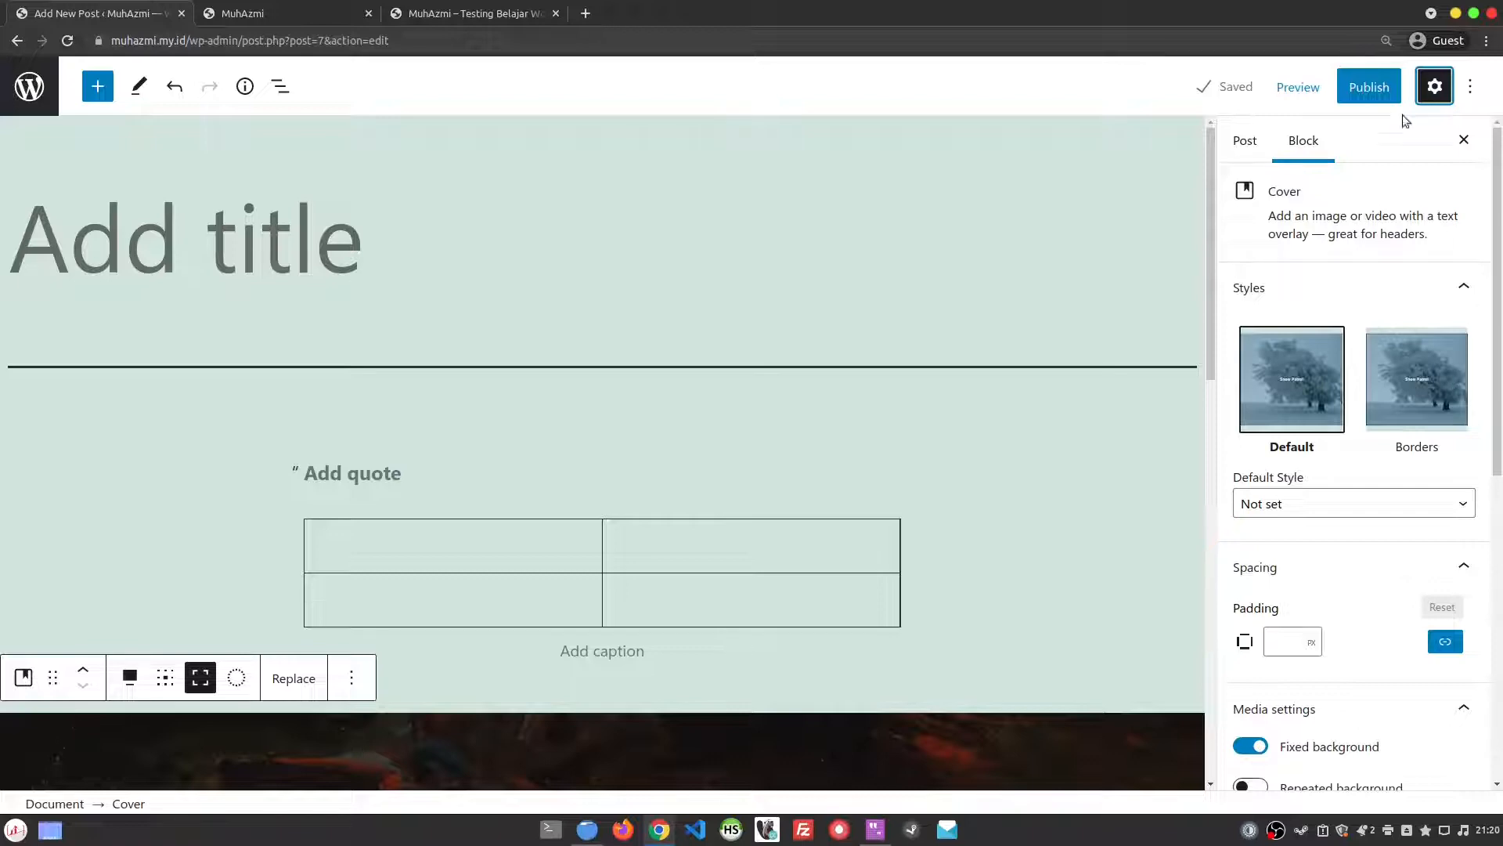
- Try out Spotlight mode and the Top toolbar in the editor's view options, and turn both off again
{"action": "left_click", "coordinate": [1476, 89]}
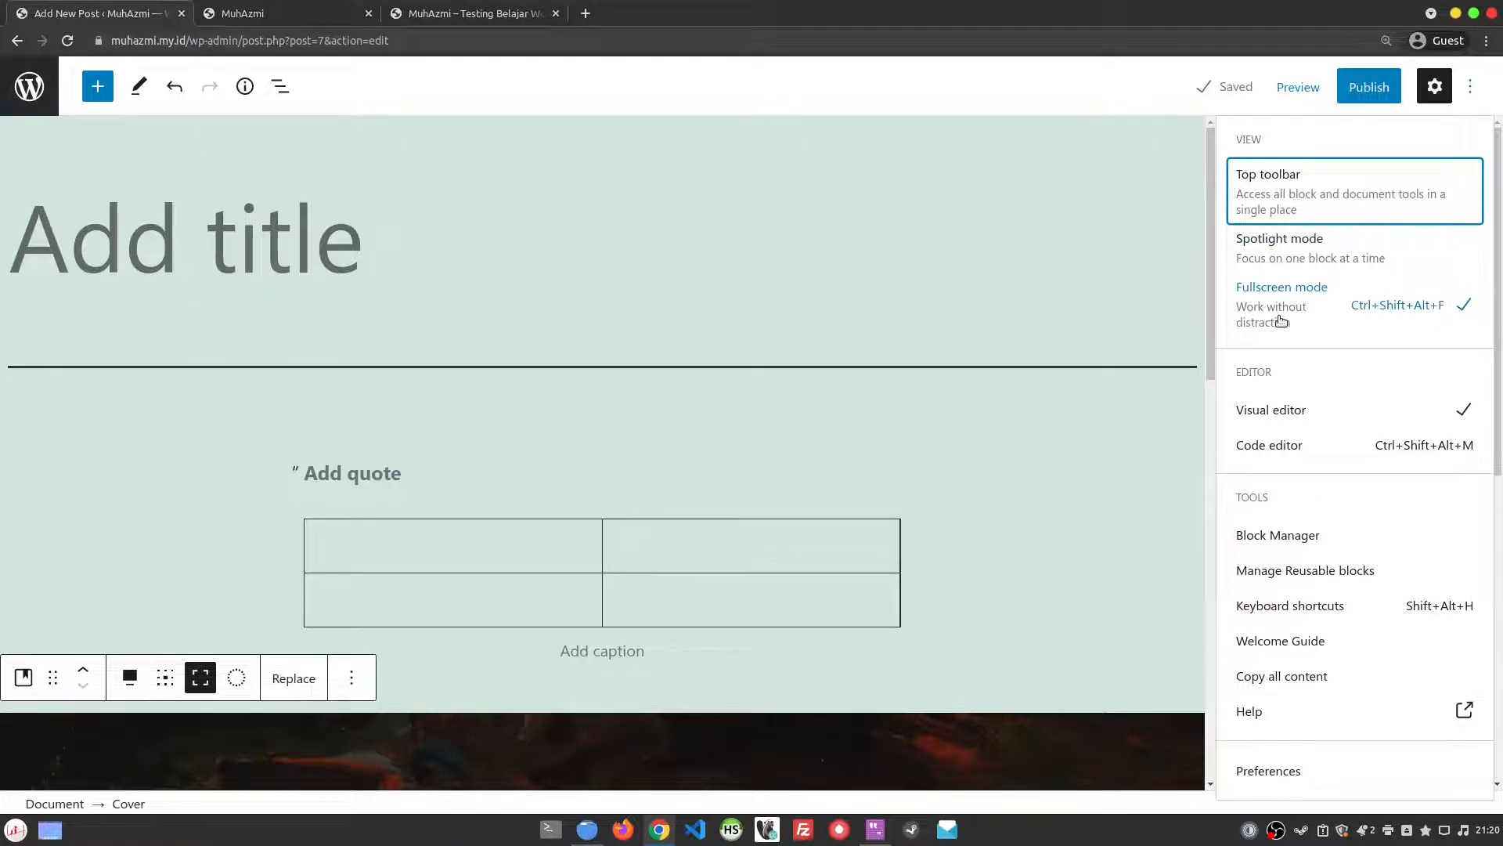
{"action": "left_click", "coordinate": [1284, 239]}
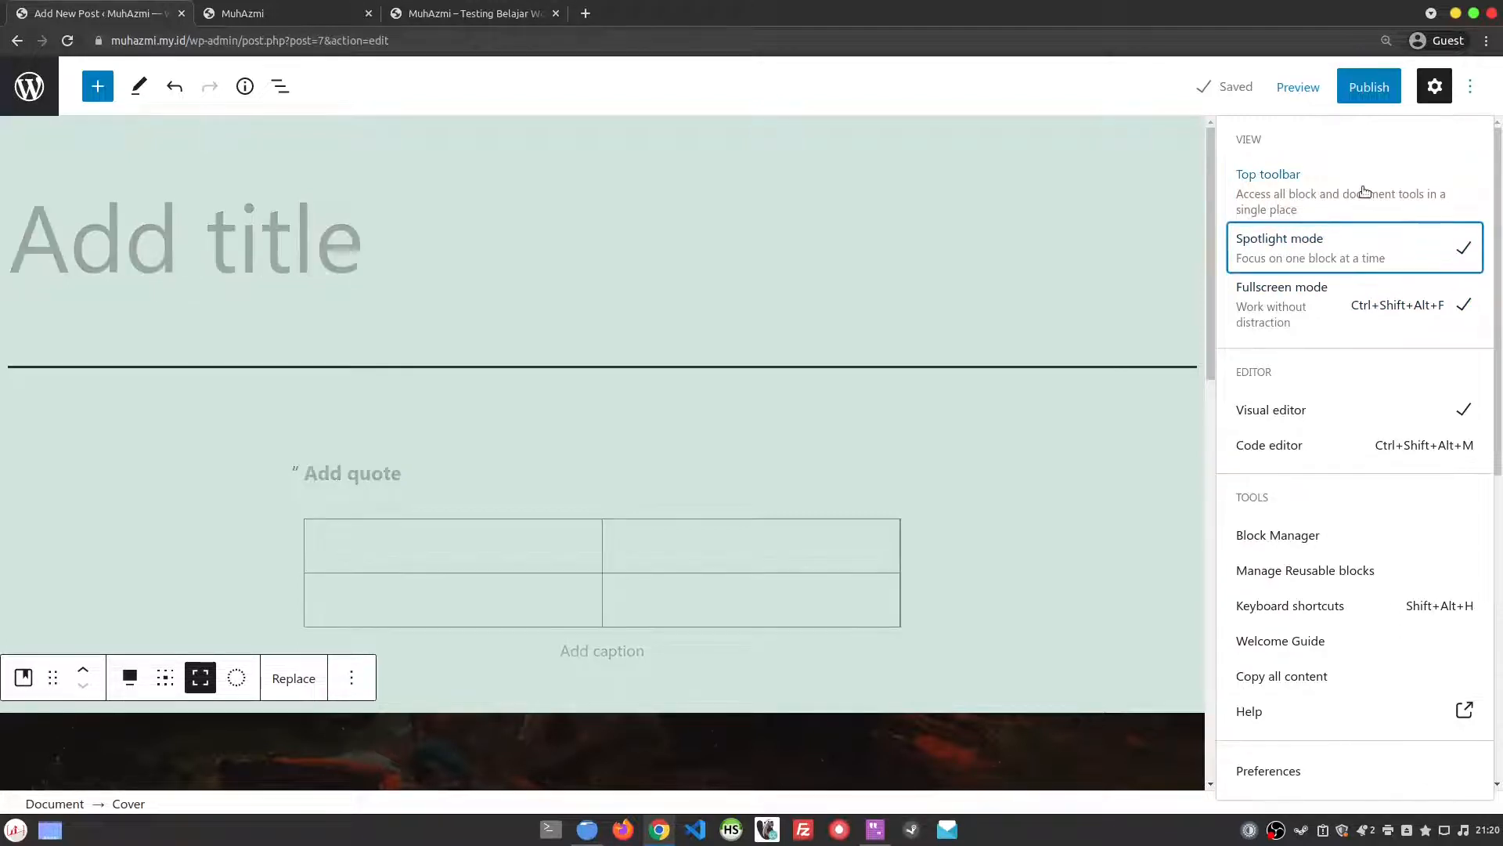
{"action": "left_click", "coordinate": [1364, 192]}
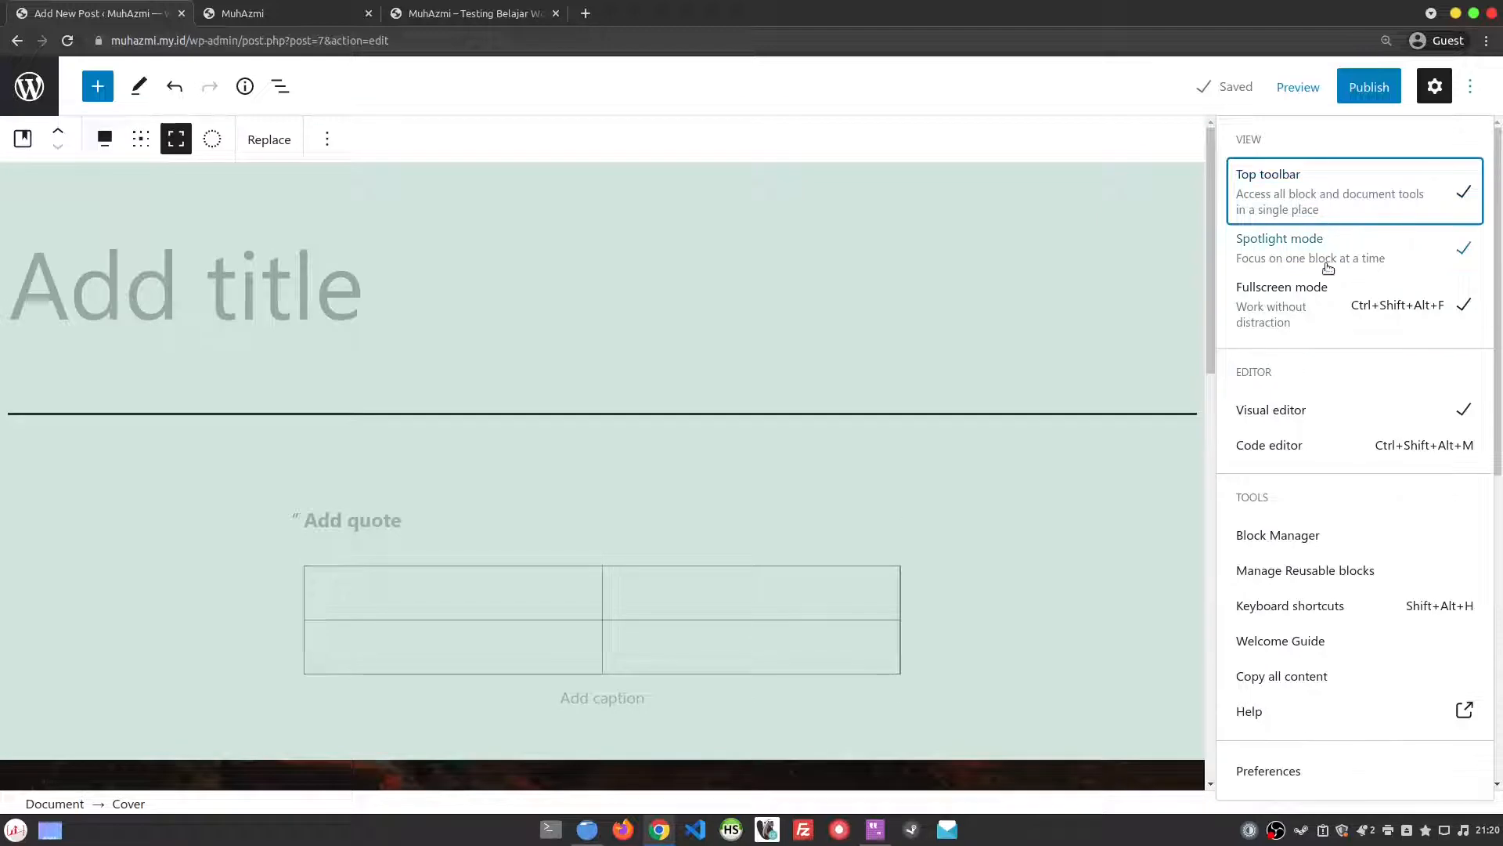
{"action": "left_click", "coordinate": [1392, 198]}
{"action": "left_click", "coordinate": [1380, 248]}
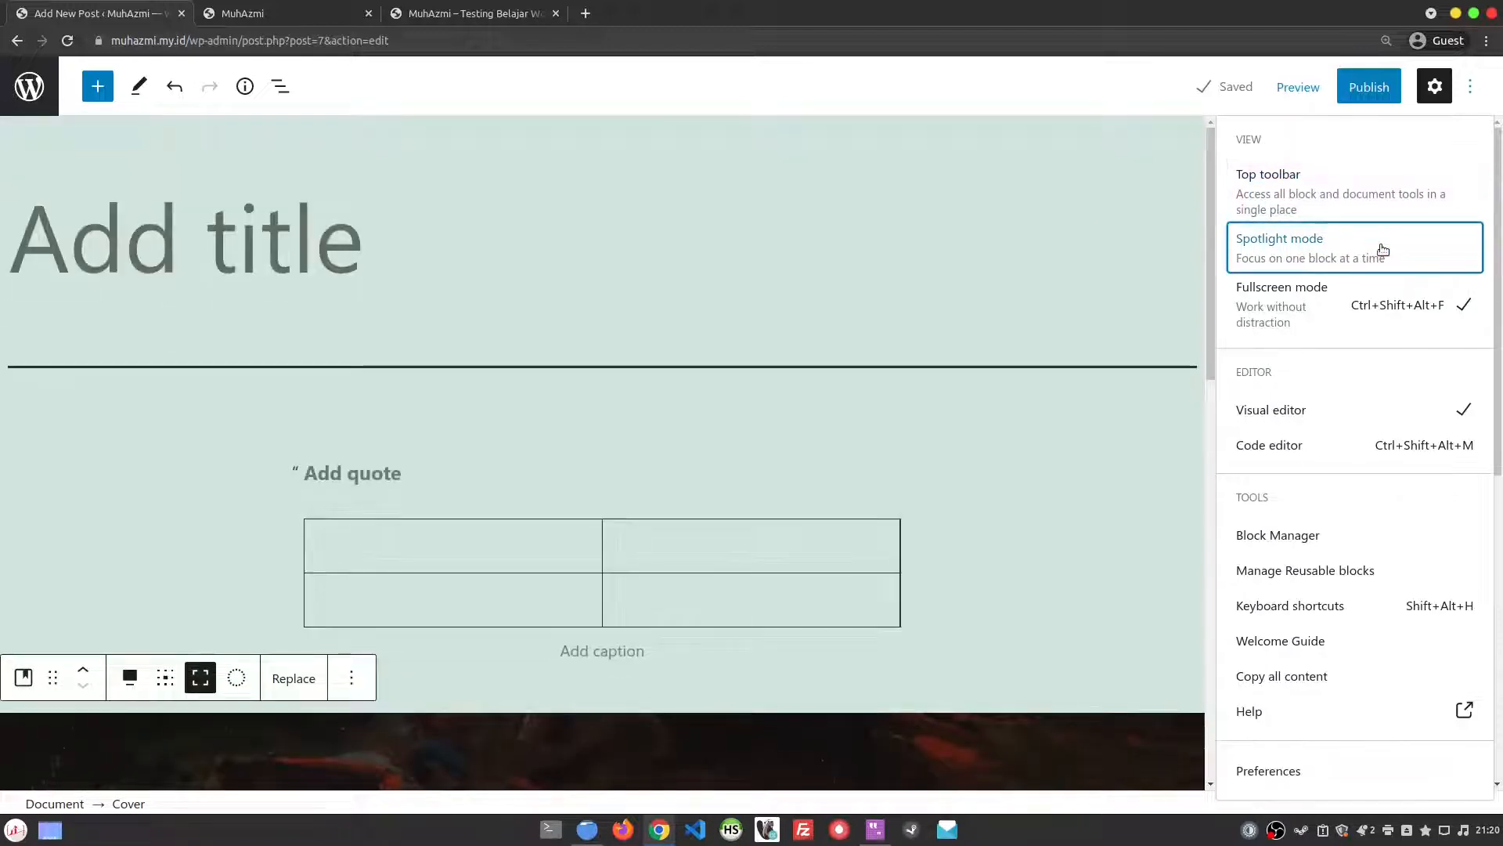
- Switch Fullscreen mode off and back on, and close the editor options
{"action": "left_click", "coordinate": [1320, 314]}
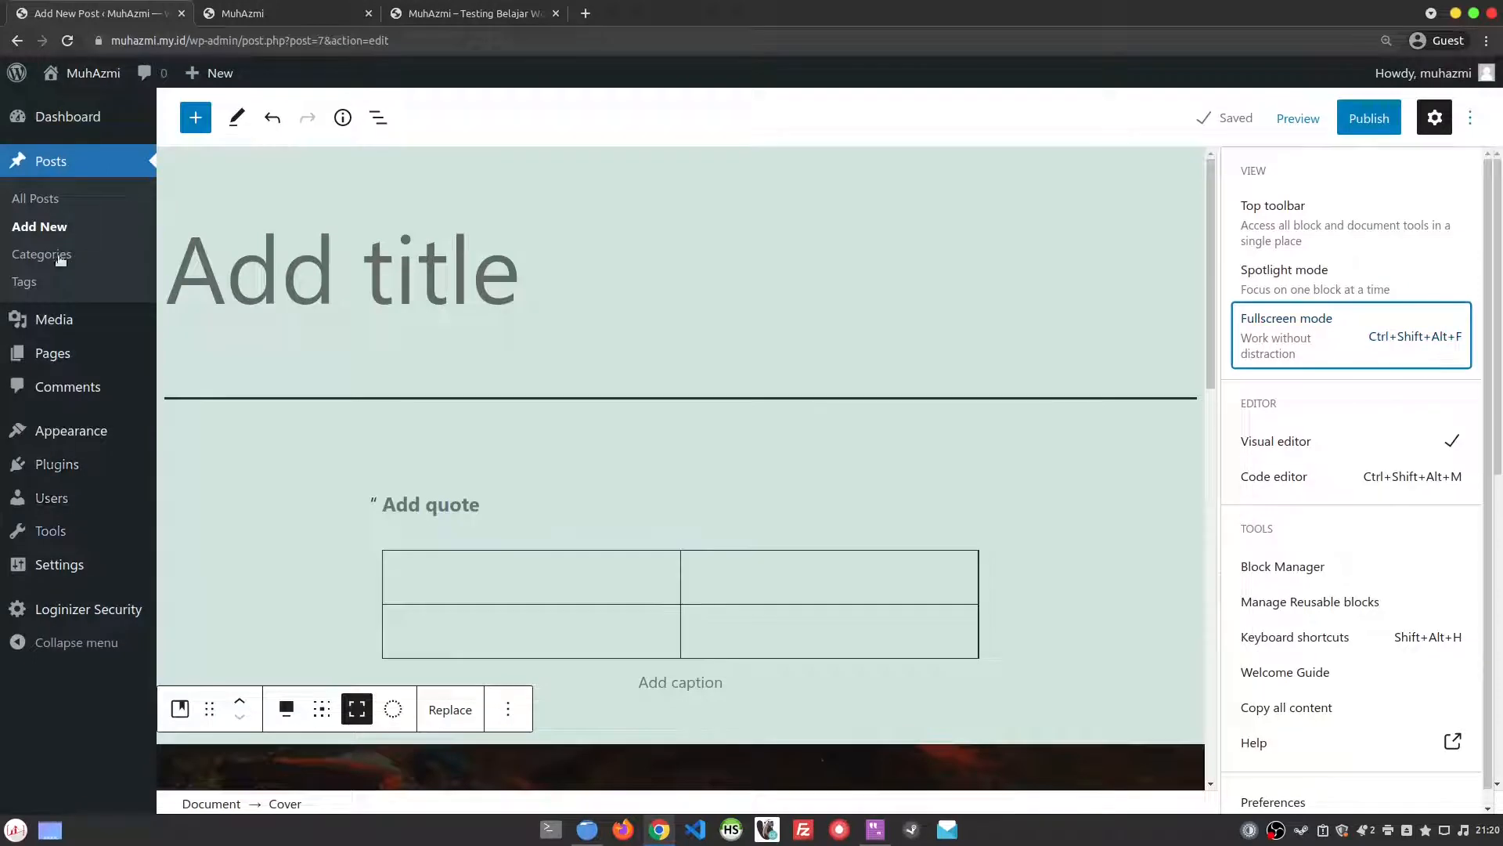
{"action": "left_click", "coordinate": [1355, 326]}
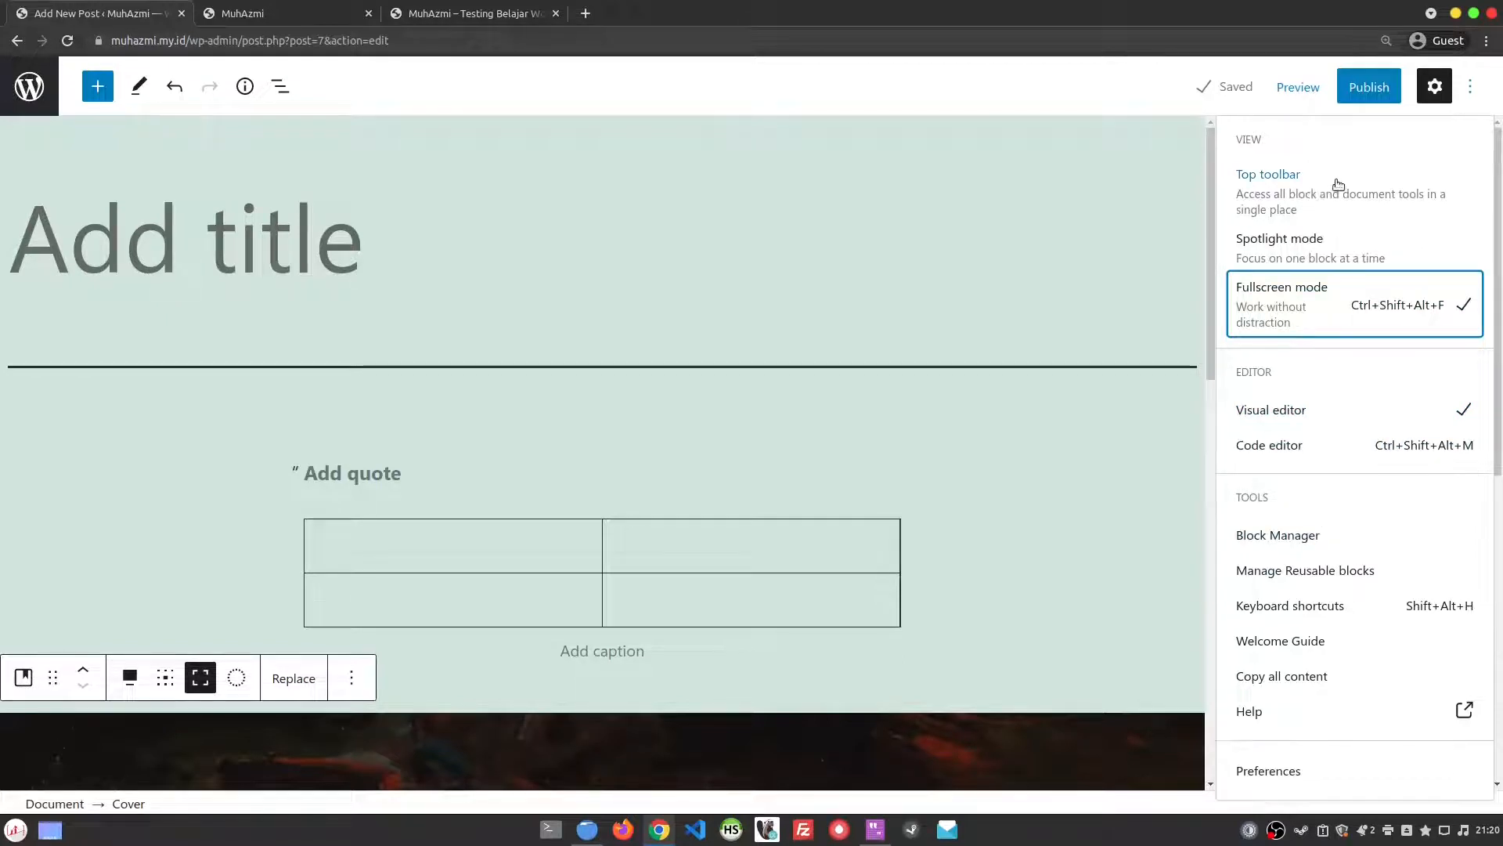
{"action": "left_click", "coordinate": [1484, 93]}
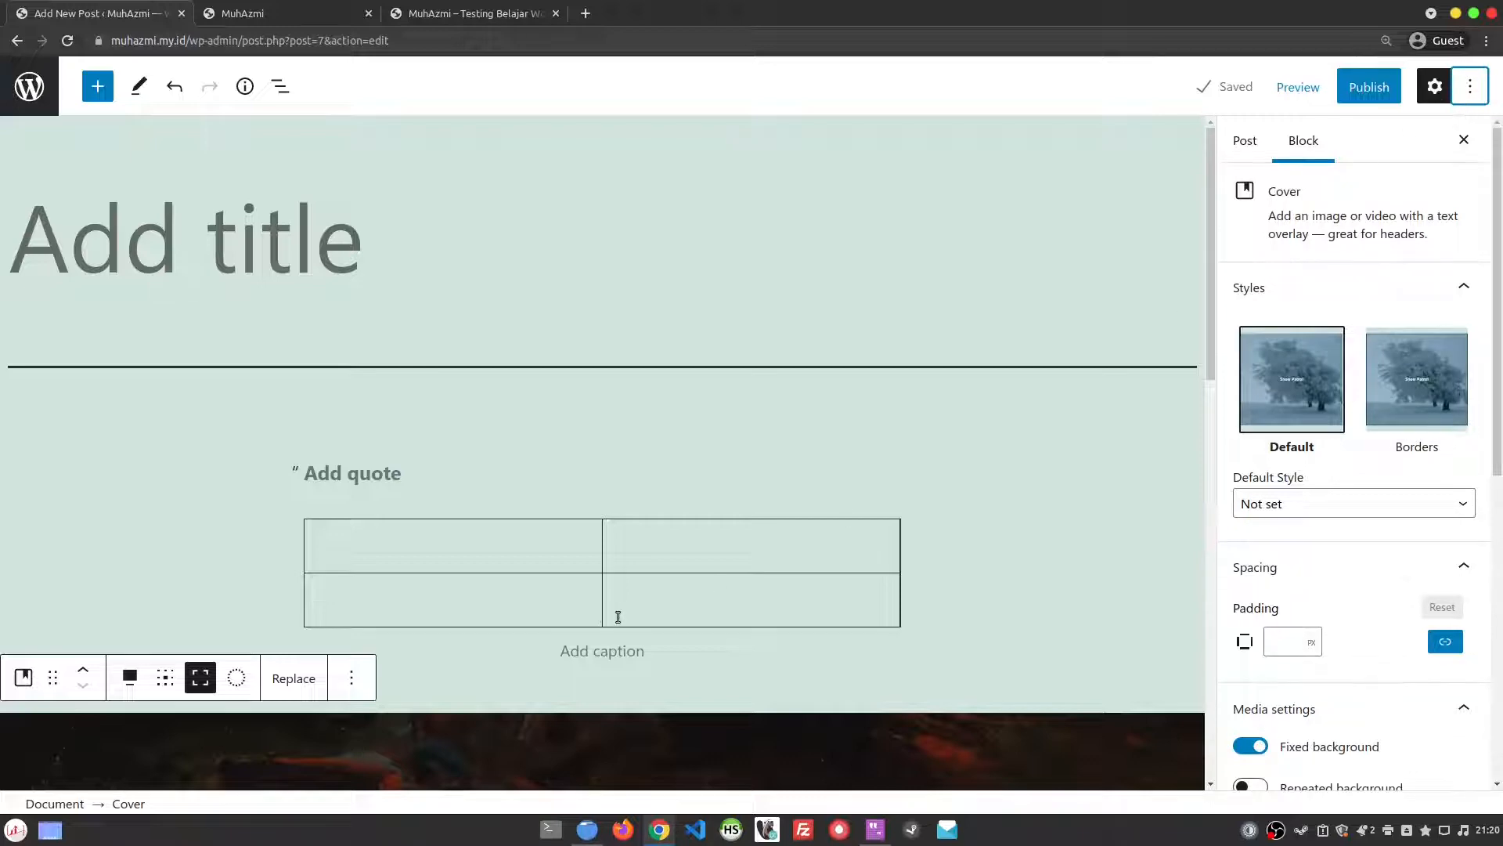
- Enter "Postingan Pertama" as the post title
{"action": "scroll", "coordinate": [638, 594], "scroll_direction": "down", "scroll_amount": 2}
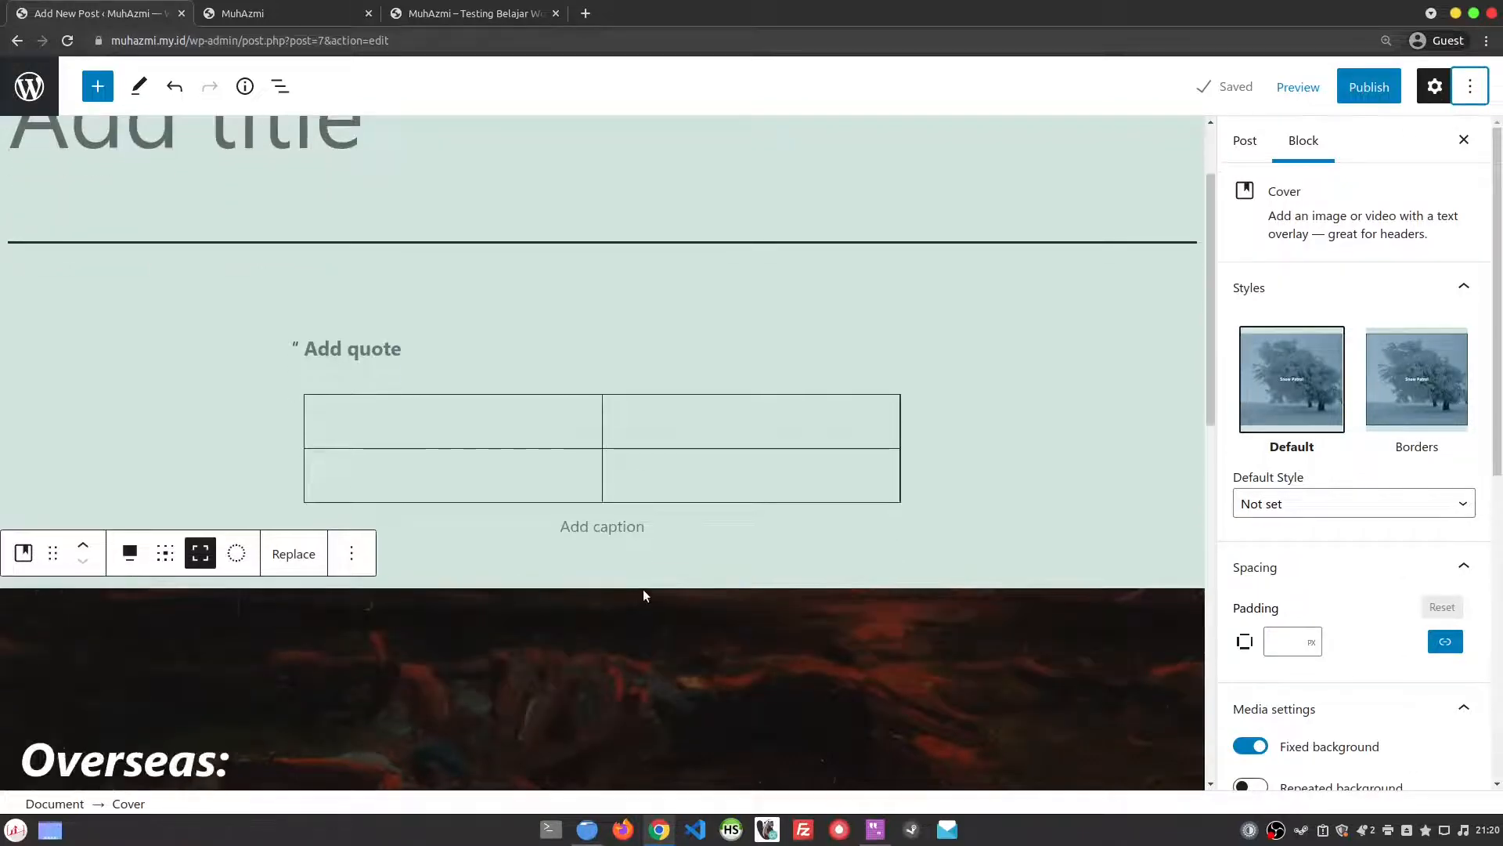
{"action": "scroll", "coordinate": [642, 589], "scroll_direction": "up", "scroll_amount": 2}
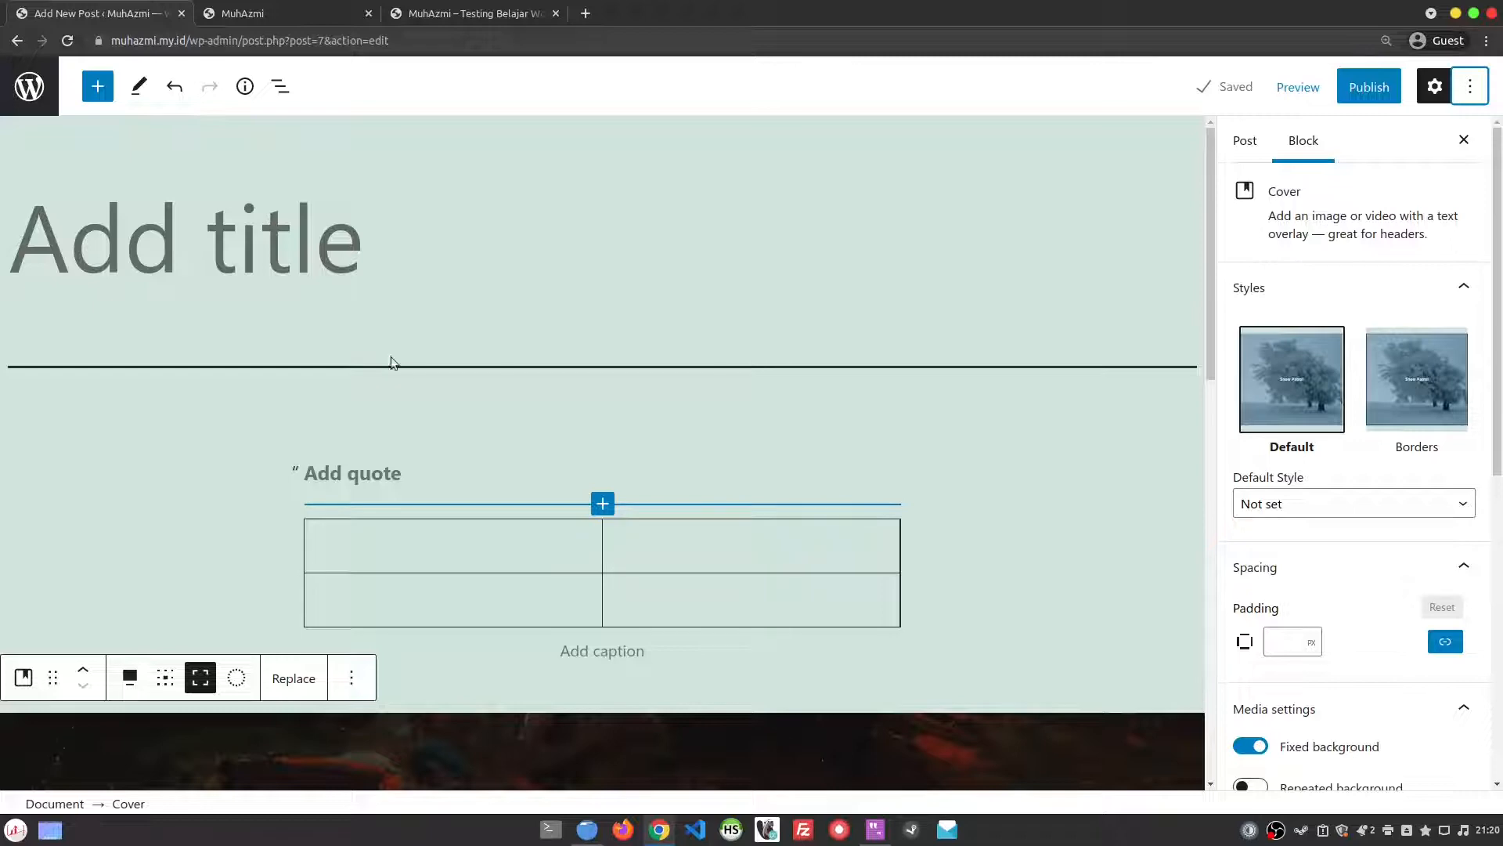
{"action": "left_click", "coordinate": [224, 293]}
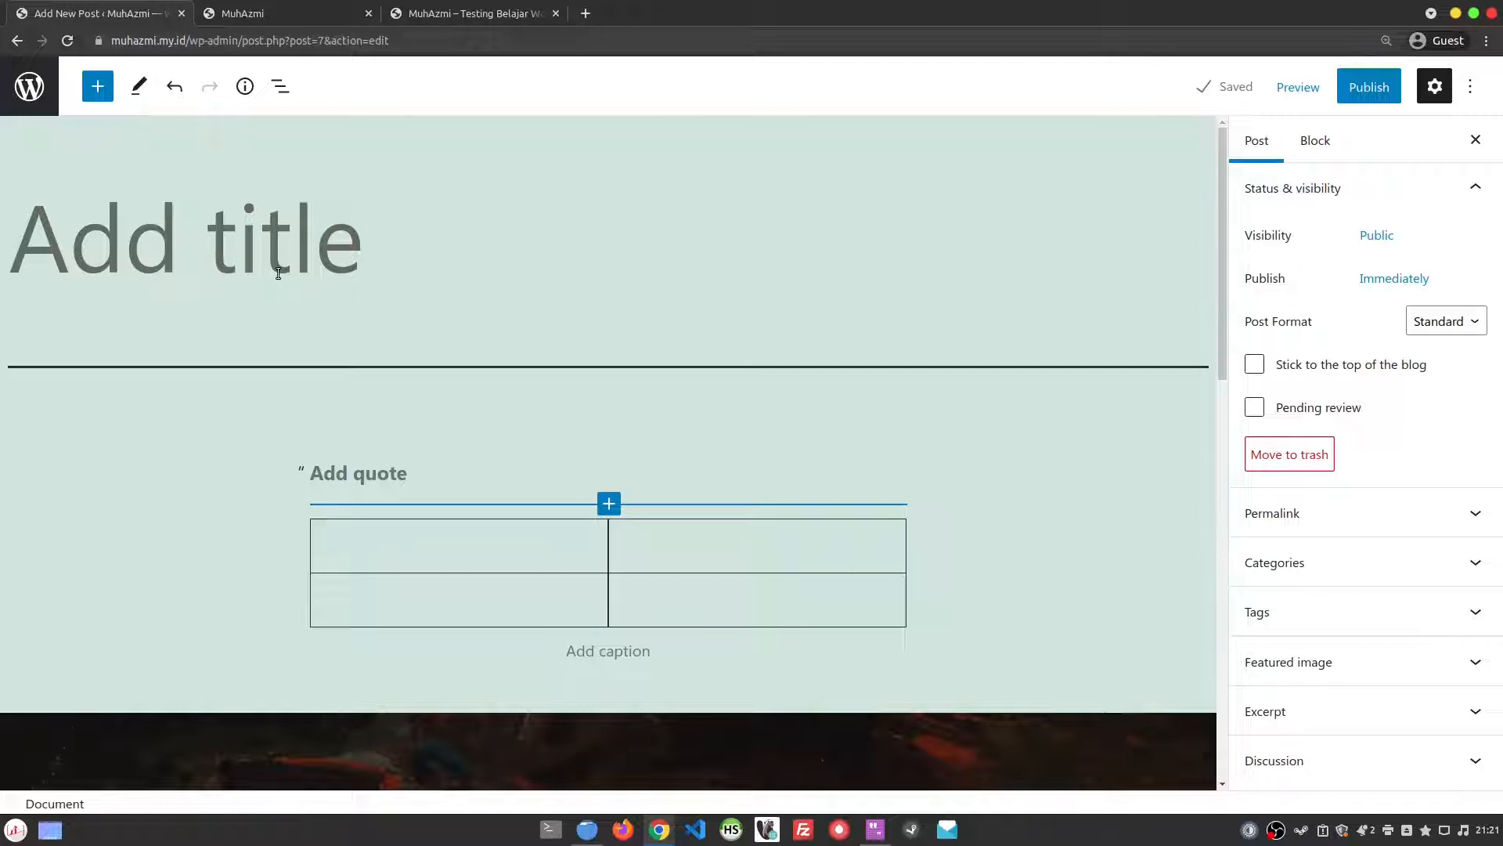
{"action": "type", "text": "Posint"}
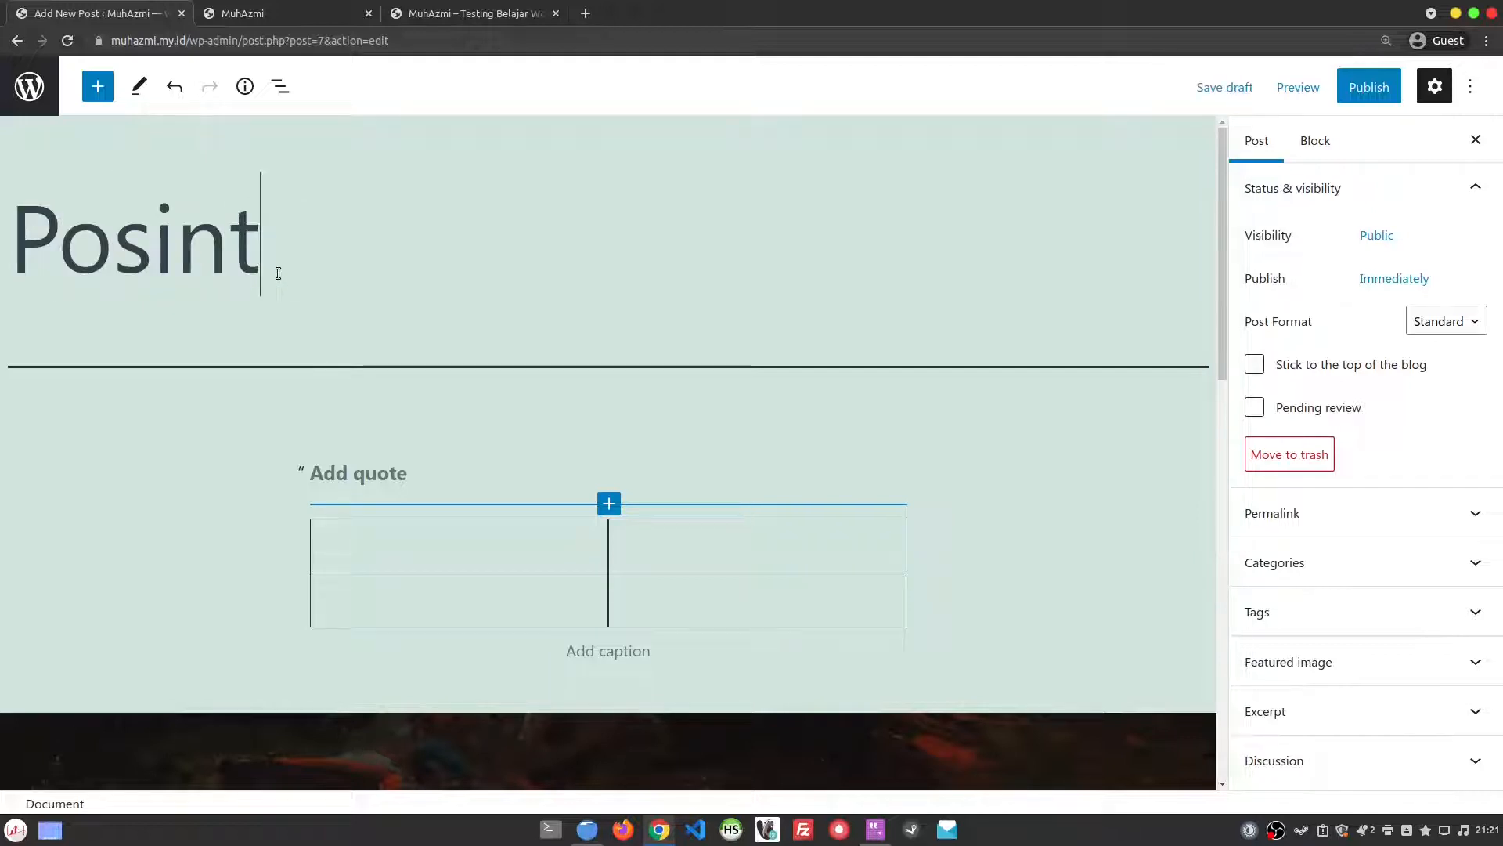
{"action": "key", "text": "BackSpace"}
{"action": "key", "text": "BackSpace"}
{"action": "key", "text": "BackSpace"}
{"action": "type", "text": "tingan Pertama"}
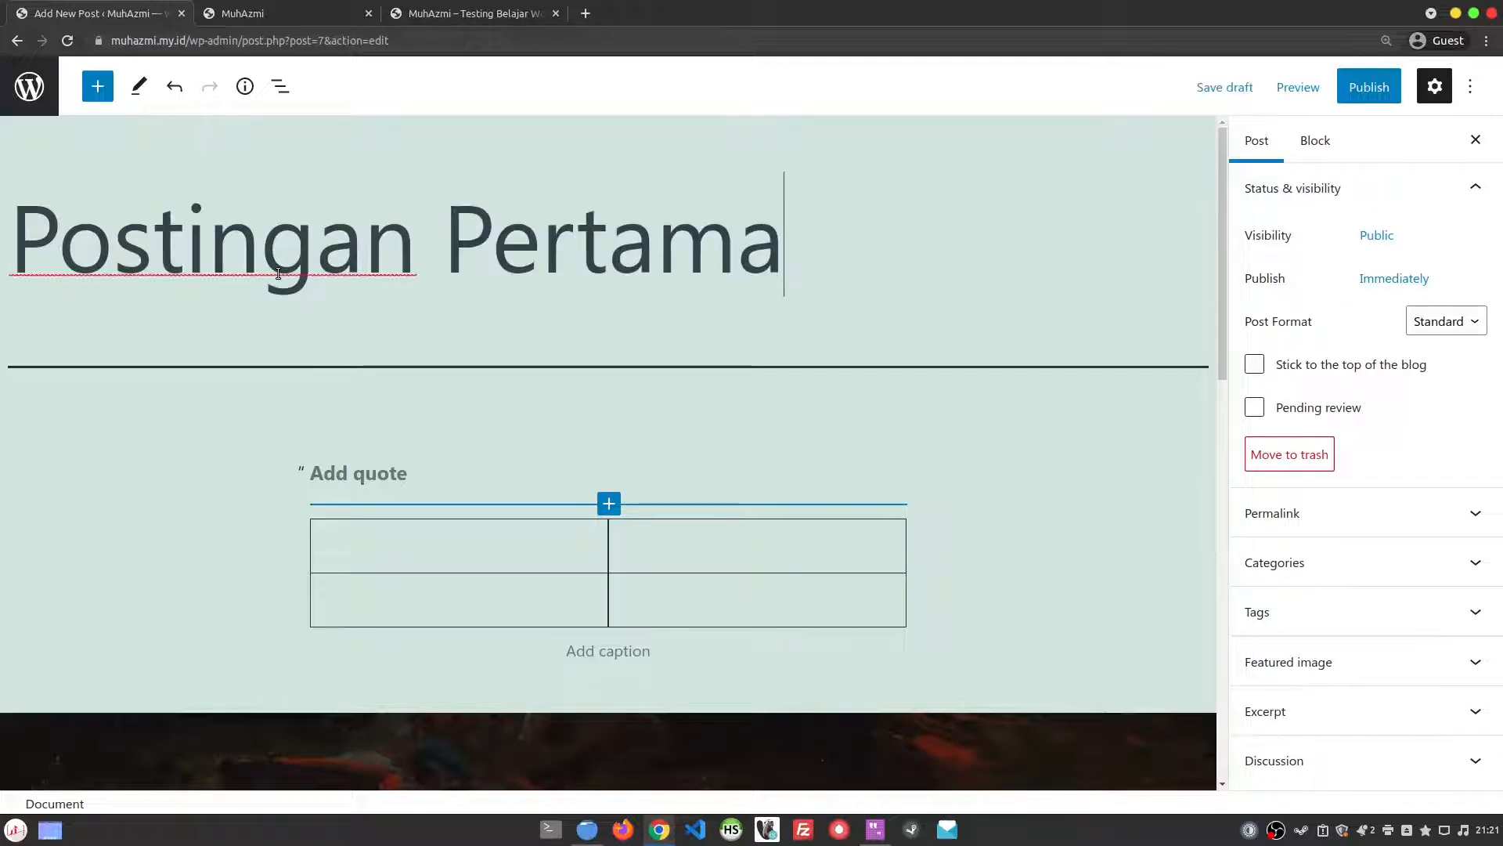
- Examine the post's Permalink settings and URL slug against the post title, and collapse the settings again
{"action": "left_click_drag", "start_coordinate": [831, 248], "coordinate": [8, 248]}
{"action": "left_click", "coordinate": [533, 254]}
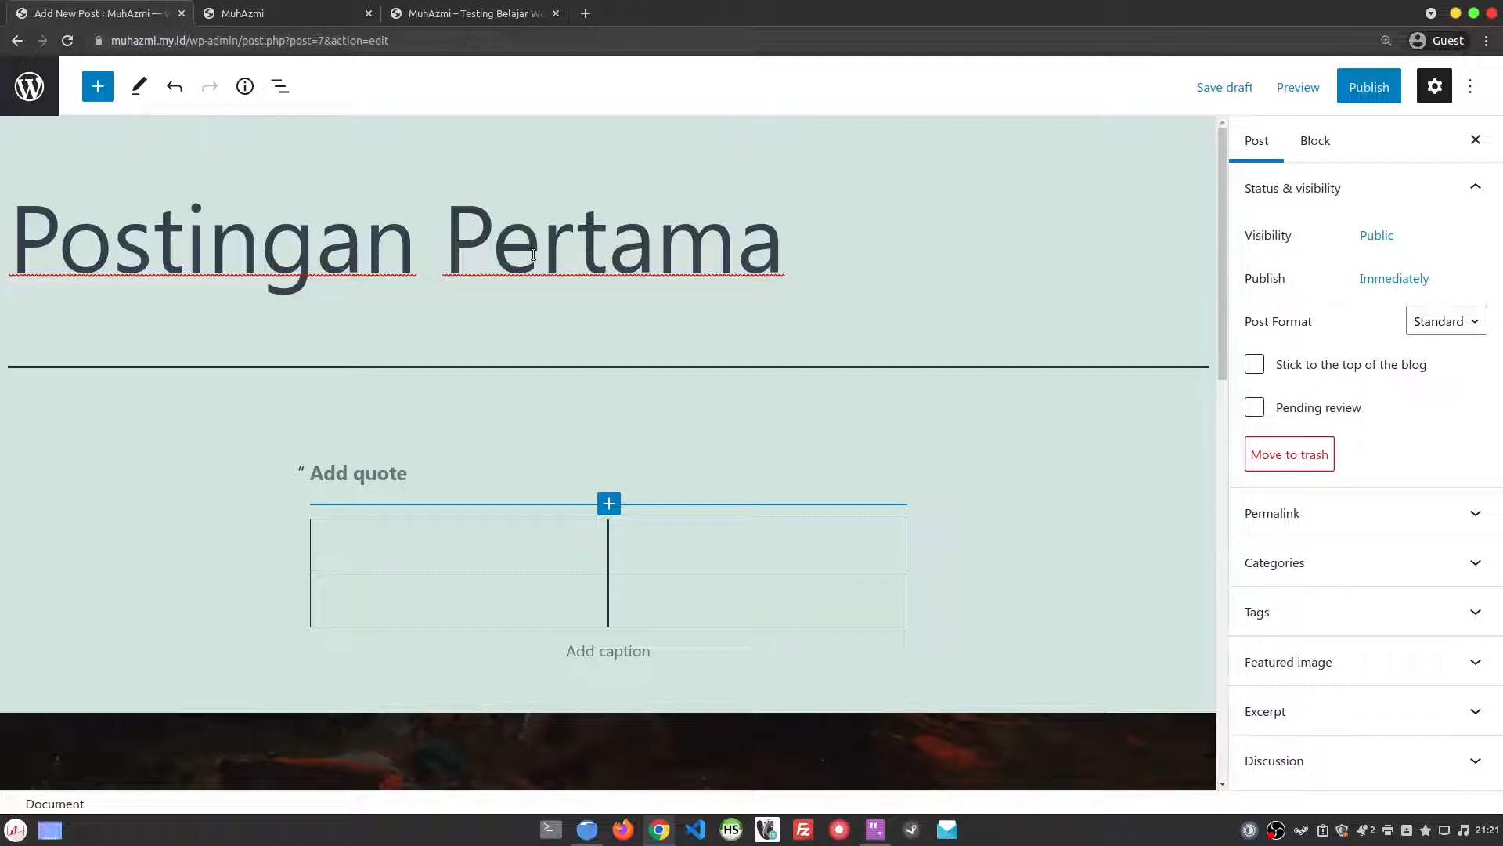
{"action": "left_click_drag", "start_coordinate": [801, 256], "coordinate": [2, 297]}
{"action": "left_click", "coordinate": [1359, 517]}
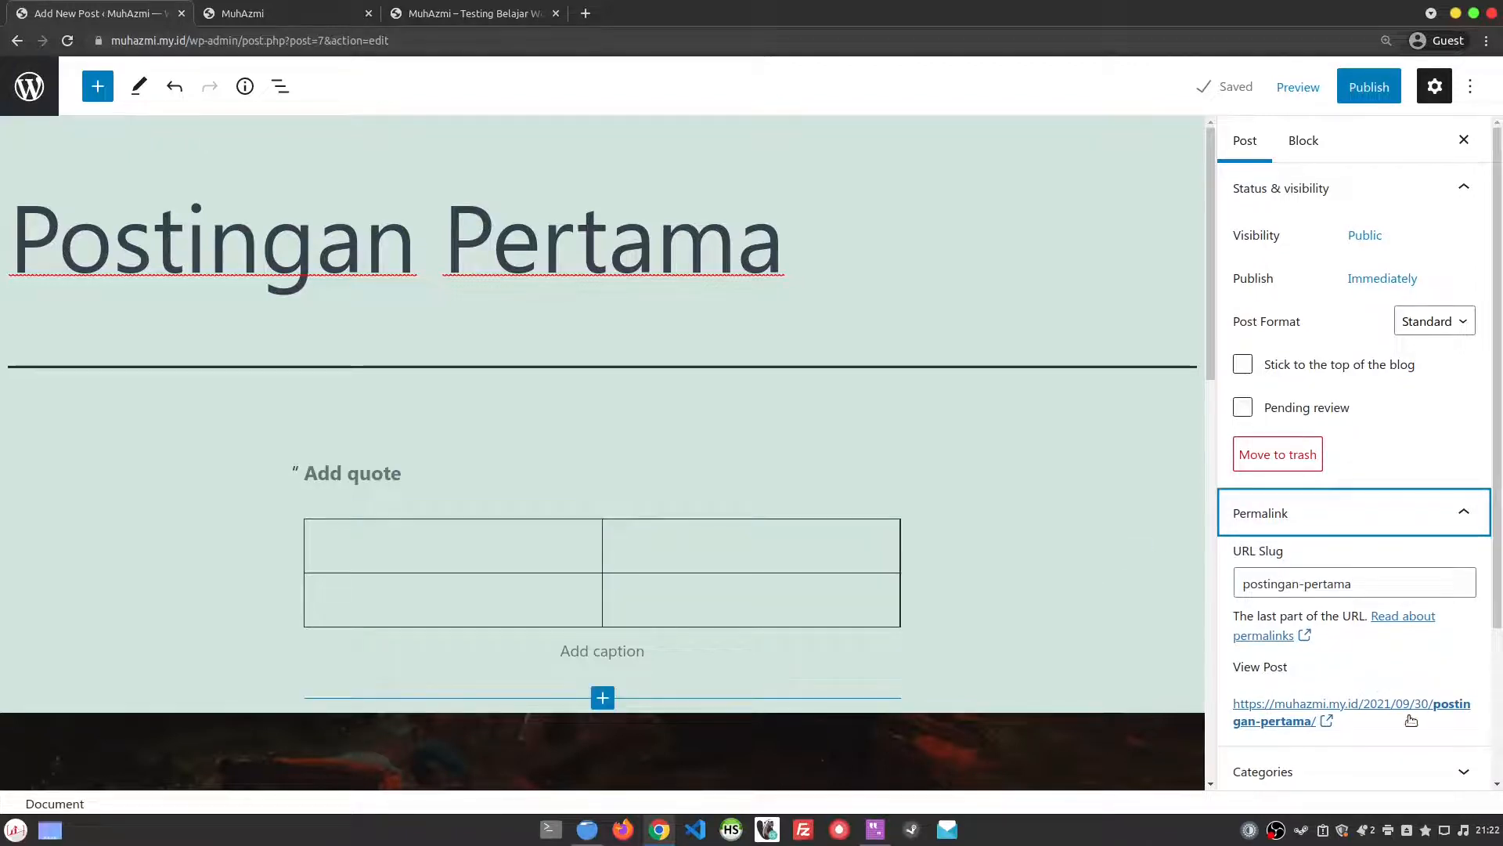
{"action": "left_click", "coordinate": [1436, 525]}
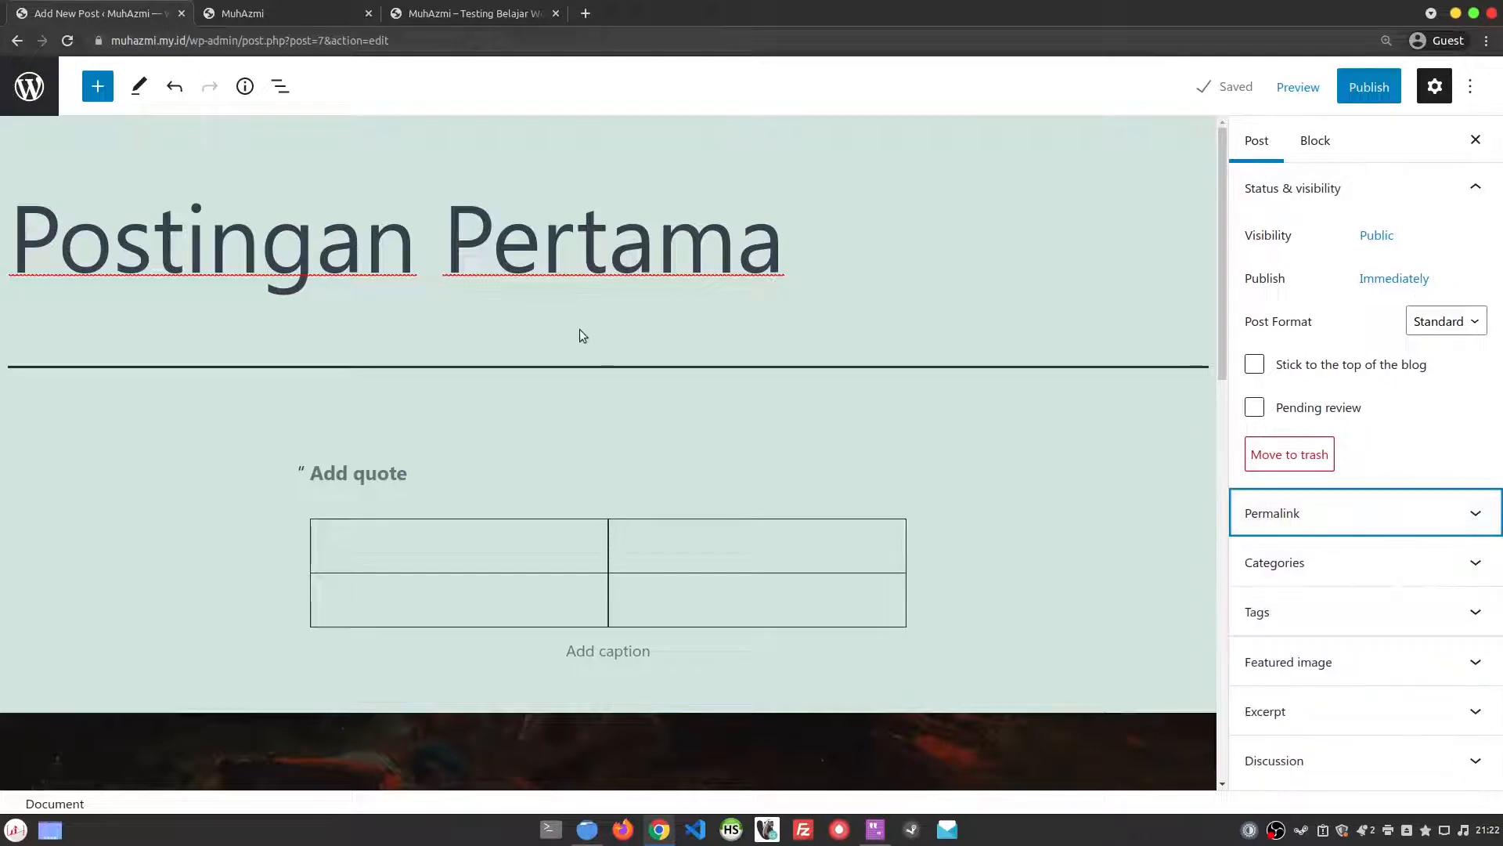
{"action": "left_click_drag", "start_coordinate": [16, 235], "coordinate": [835, 251]}
{"action": "left_click", "coordinate": [835, 251]}
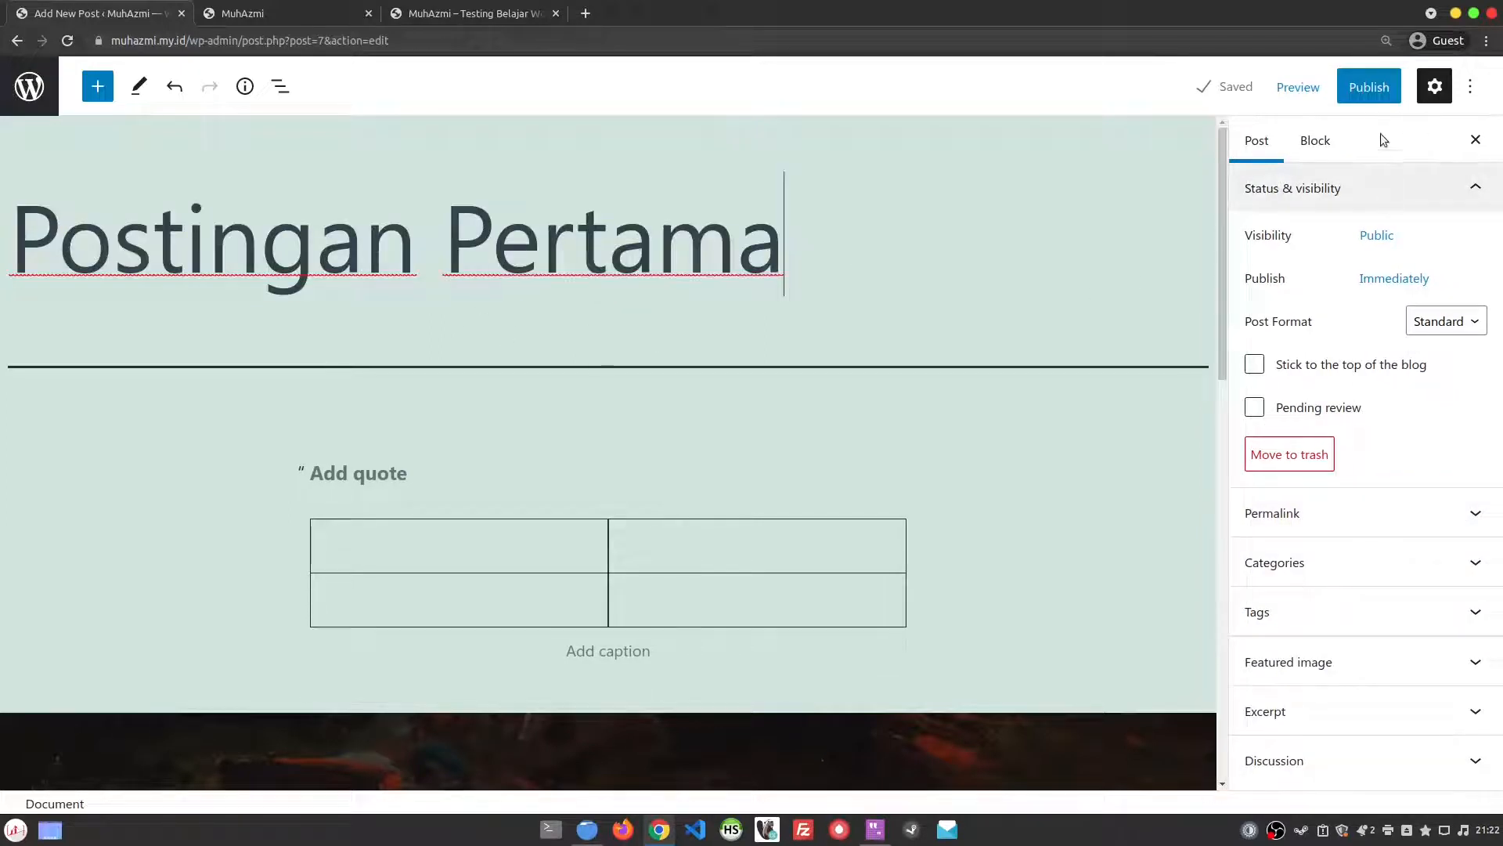
- Publish the post through the pre-publish check and open the live post
{"action": "left_click", "coordinate": [1371, 87]}
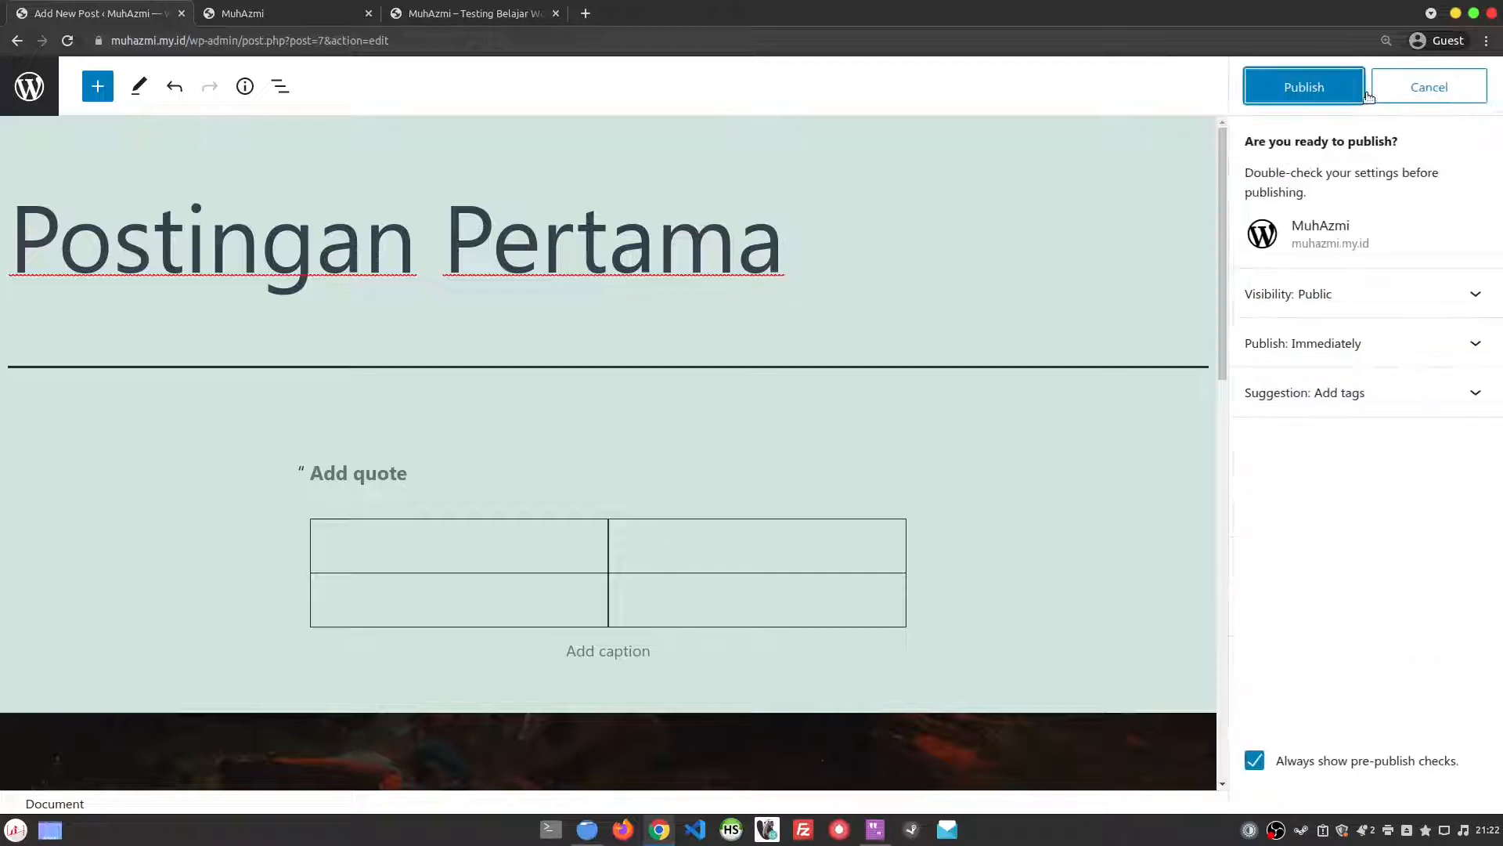
{"action": "left_click", "coordinate": [1312, 87]}
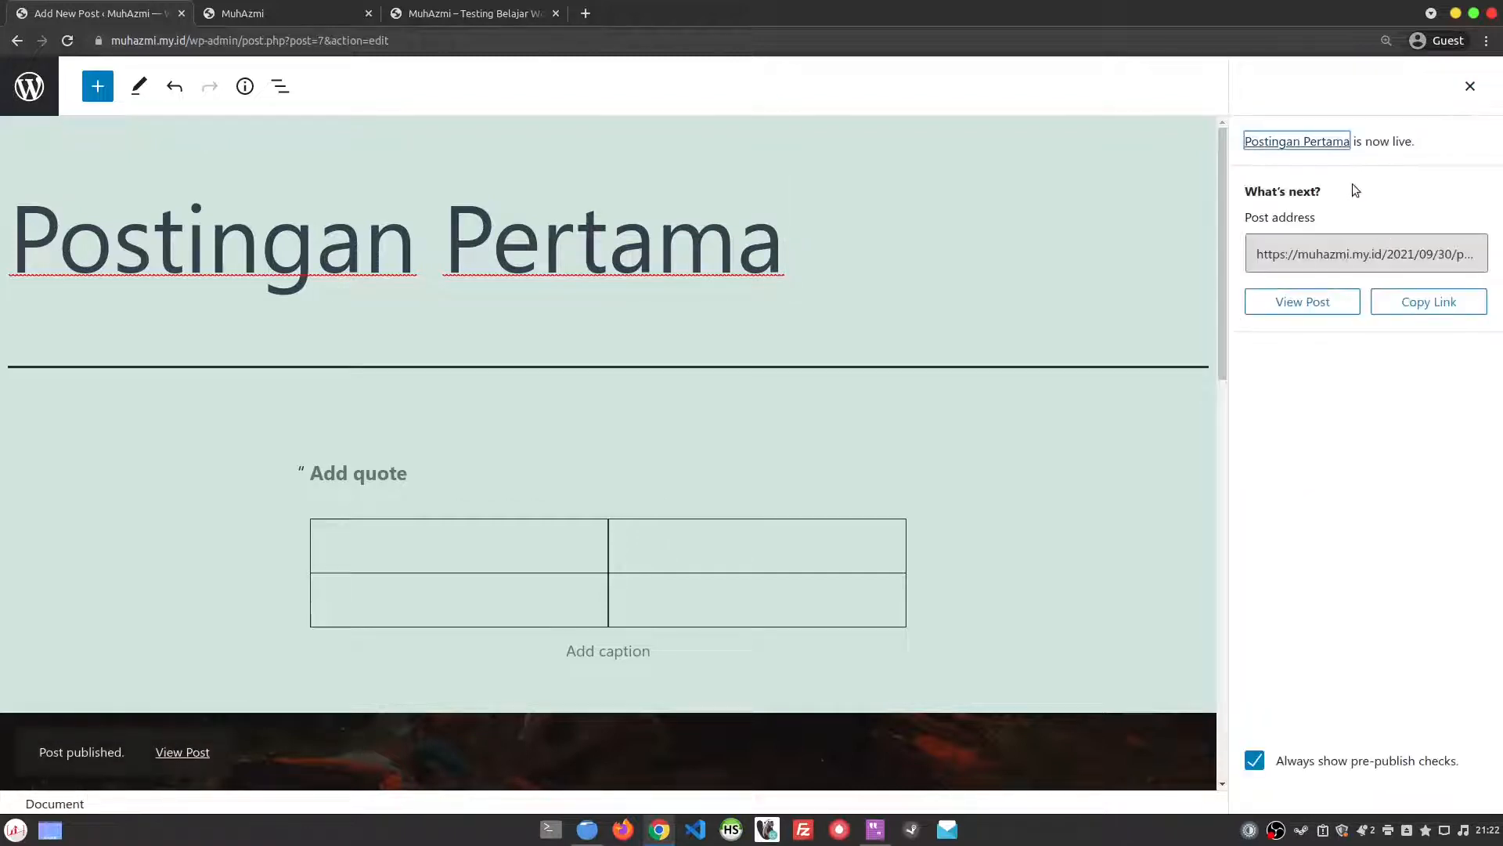
{"action": "left_click", "coordinate": [1318, 303]}
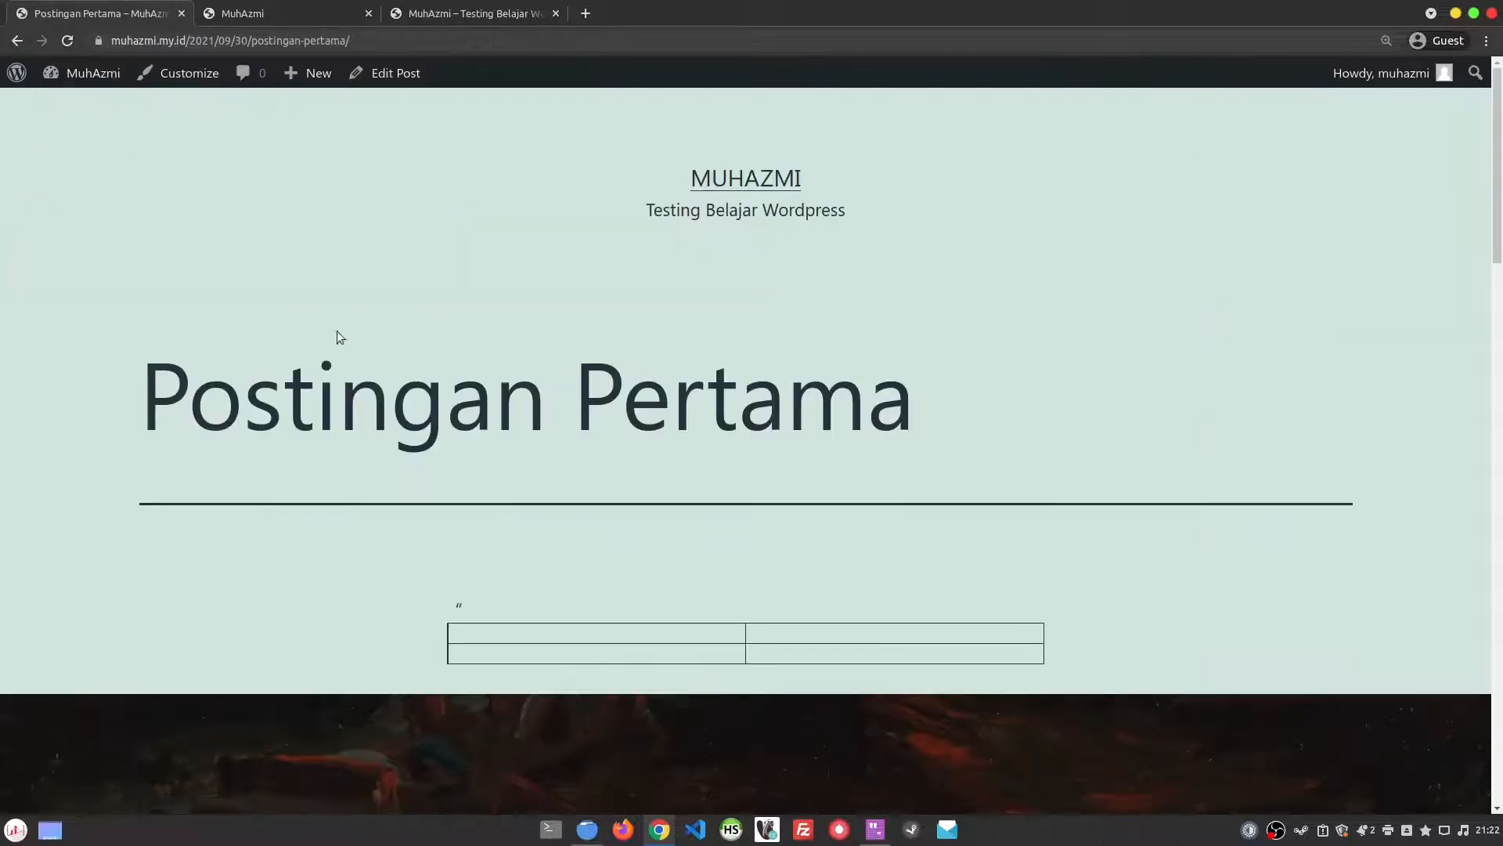
- Copy the live post's URL, switch to the text editor and replace the unsaved document's content with it
{"action": "key", "text": "ctrl+l"}
{"action": "key", "text": "ctrl+c"}
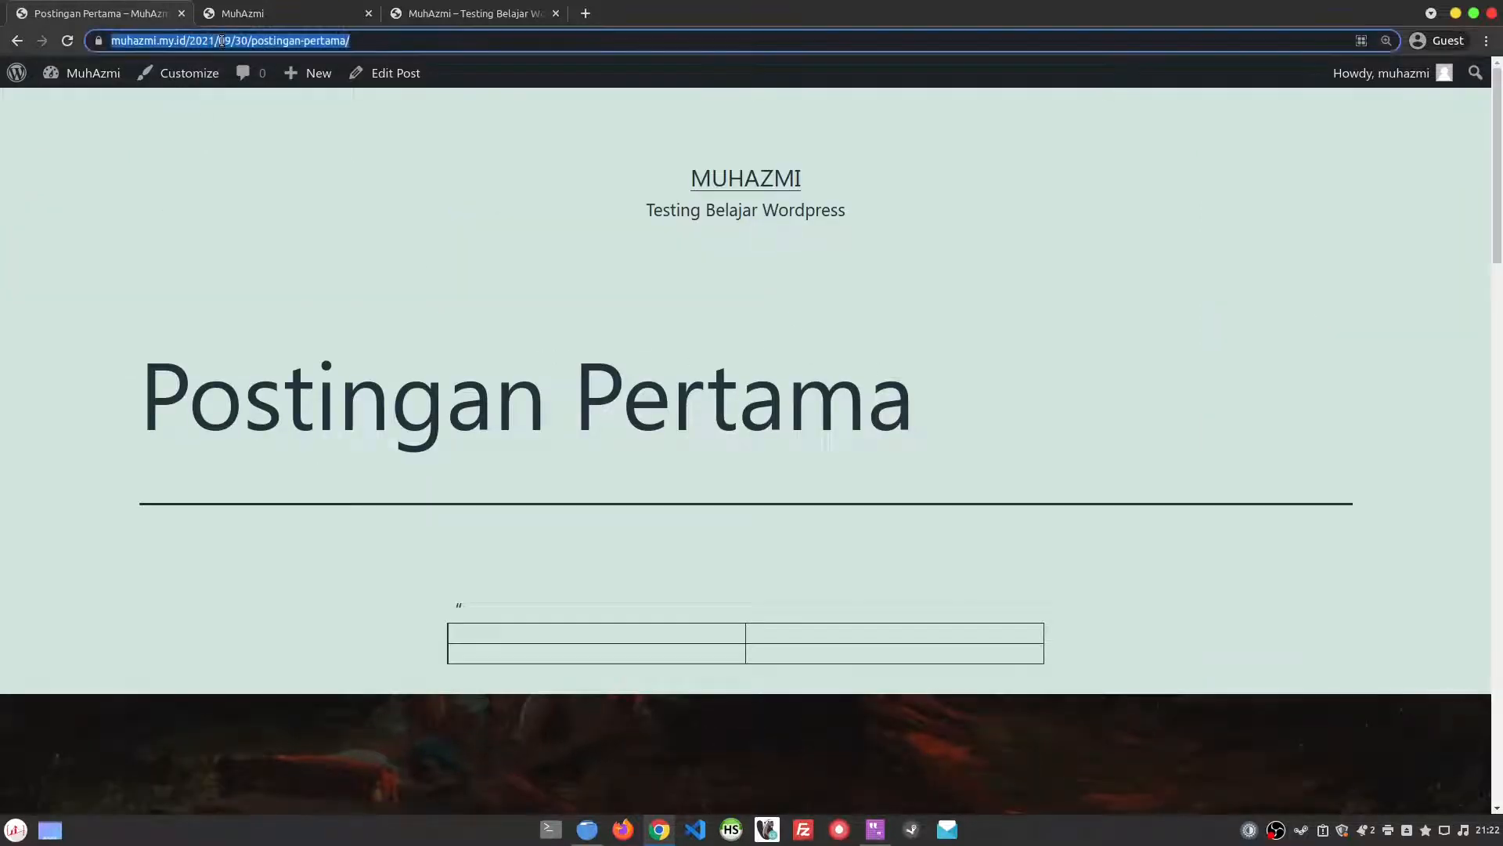
{"action": "left_click", "coordinate": [875, 829]}
{"action": "key", "text": "ctrl+a"}
{"action": "key", "text": "ctrl+v"}
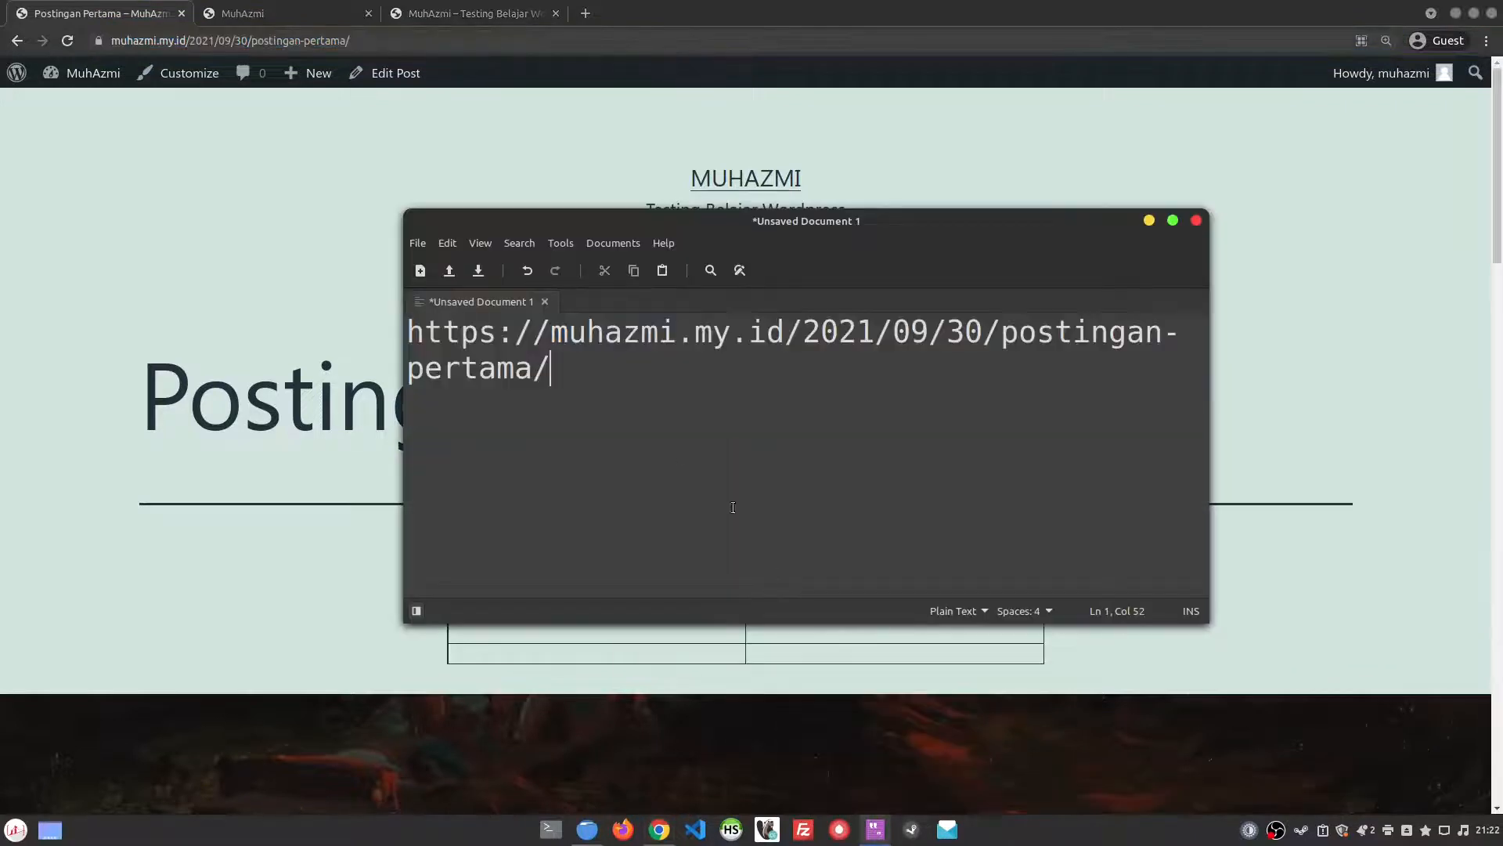
- Highlight the date part of the pasted URL and widen the text editor window so the address fits on one line
{"action": "left_click_drag", "start_coordinate": [820, 333], "coordinate": [1009, 335]}
{"action": "left_click_drag", "start_coordinate": [1208, 327], "coordinate": [1466, 325]}
{"action": "left_click_drag", "start_coordinate": [405, 359], "coordinate": [254, 359]}
{"action": "left_click", "coordinate": [556, 334]}
- Examine the "postingan-pertama" slug at the end of the URL in relation to the whole address
{"action": "left_click_drag", "start_coordinate": [877, 335], "coordinate": [1260, 326]}
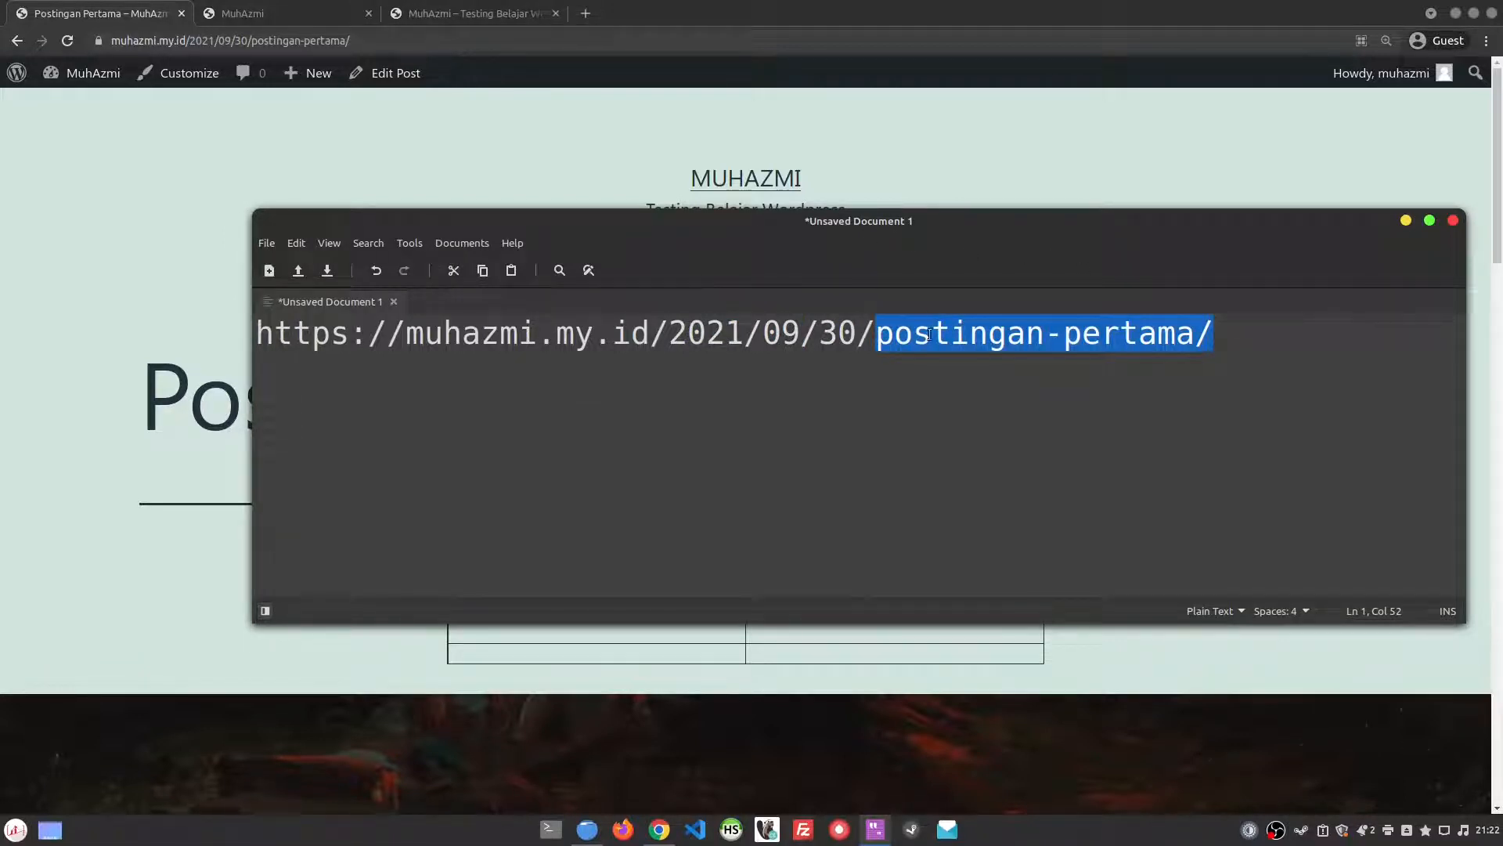
{"action": "key", "text": "Left"}
{"action": "left_click_drag", "start_coordinate": [1241, 339], "coordinate": [872, 336]}
{"action": "left_click_drag", "start_coordinate": [877, 338], "coordinate": [1215, 336]}
{"action": "left_click", "coordinate": [1264, 327]}
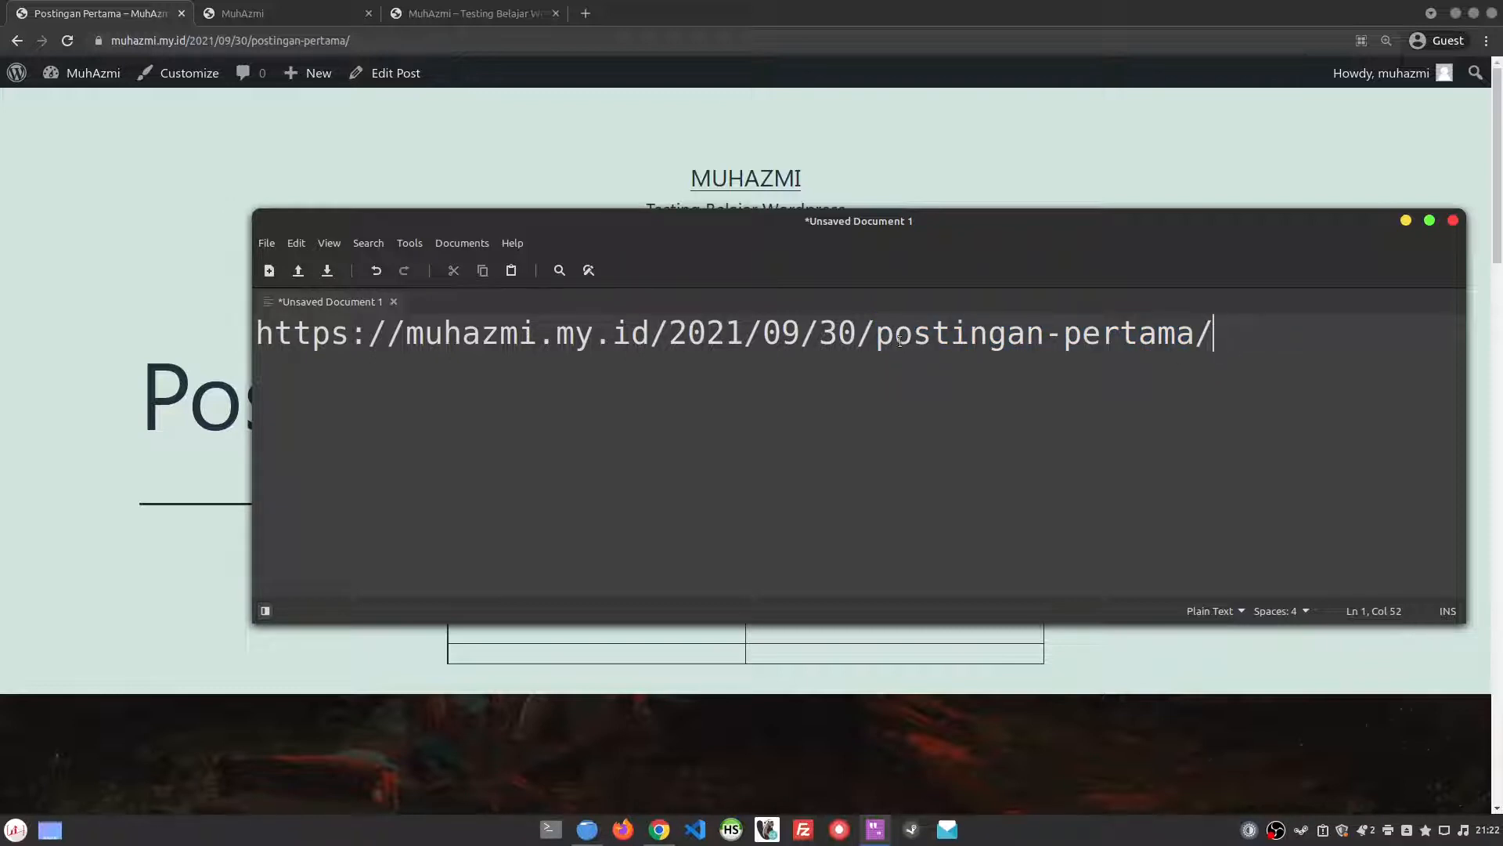
{"action": "left_click_drag", "start_coordinate": [875, 338], "coordinate": [1227, 328]}
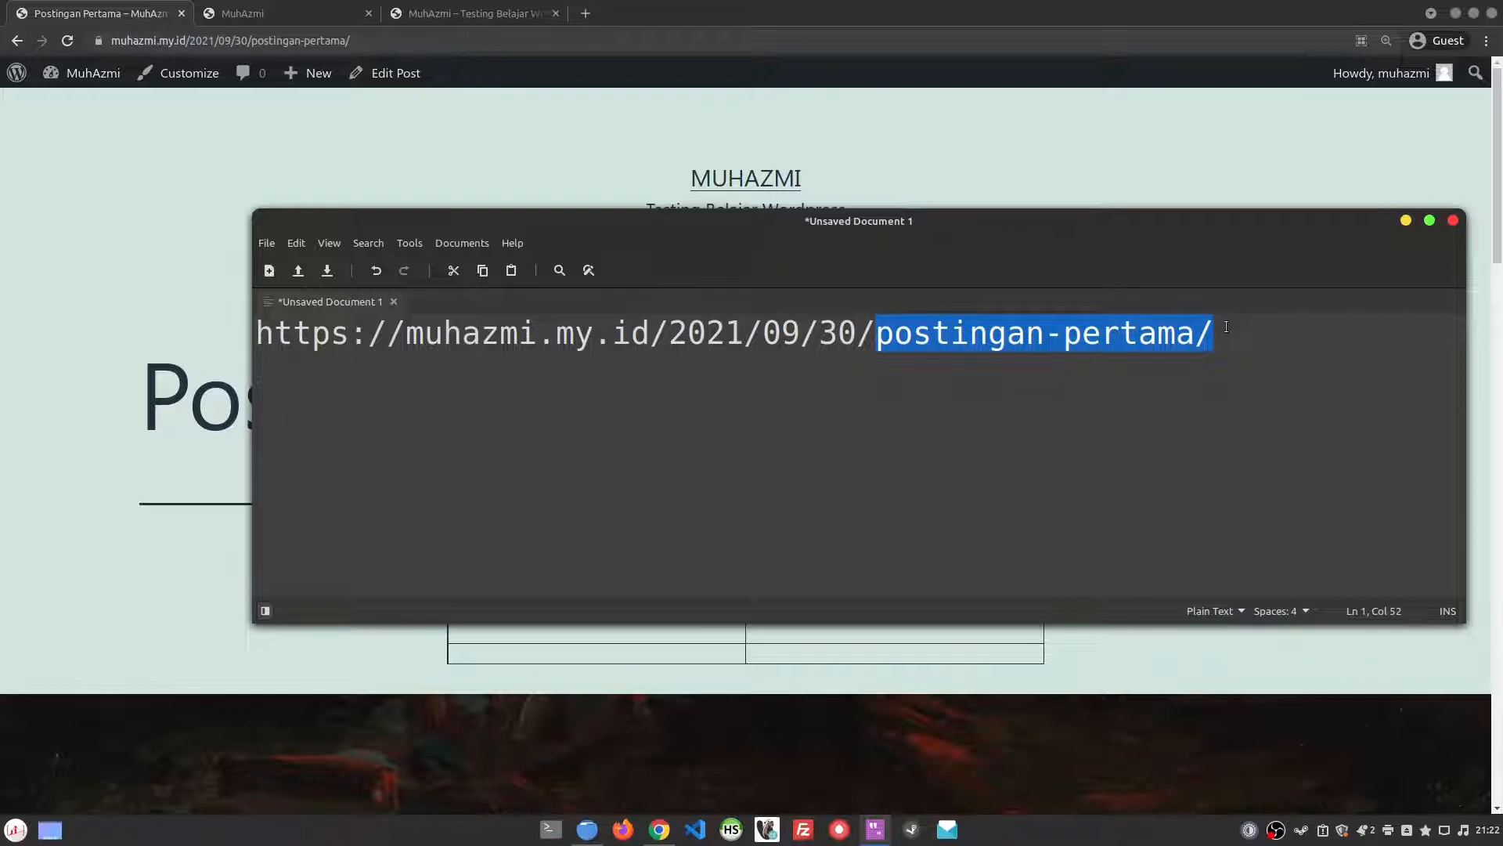
{"action": "left_click", "coordinate": [1256, 332]}
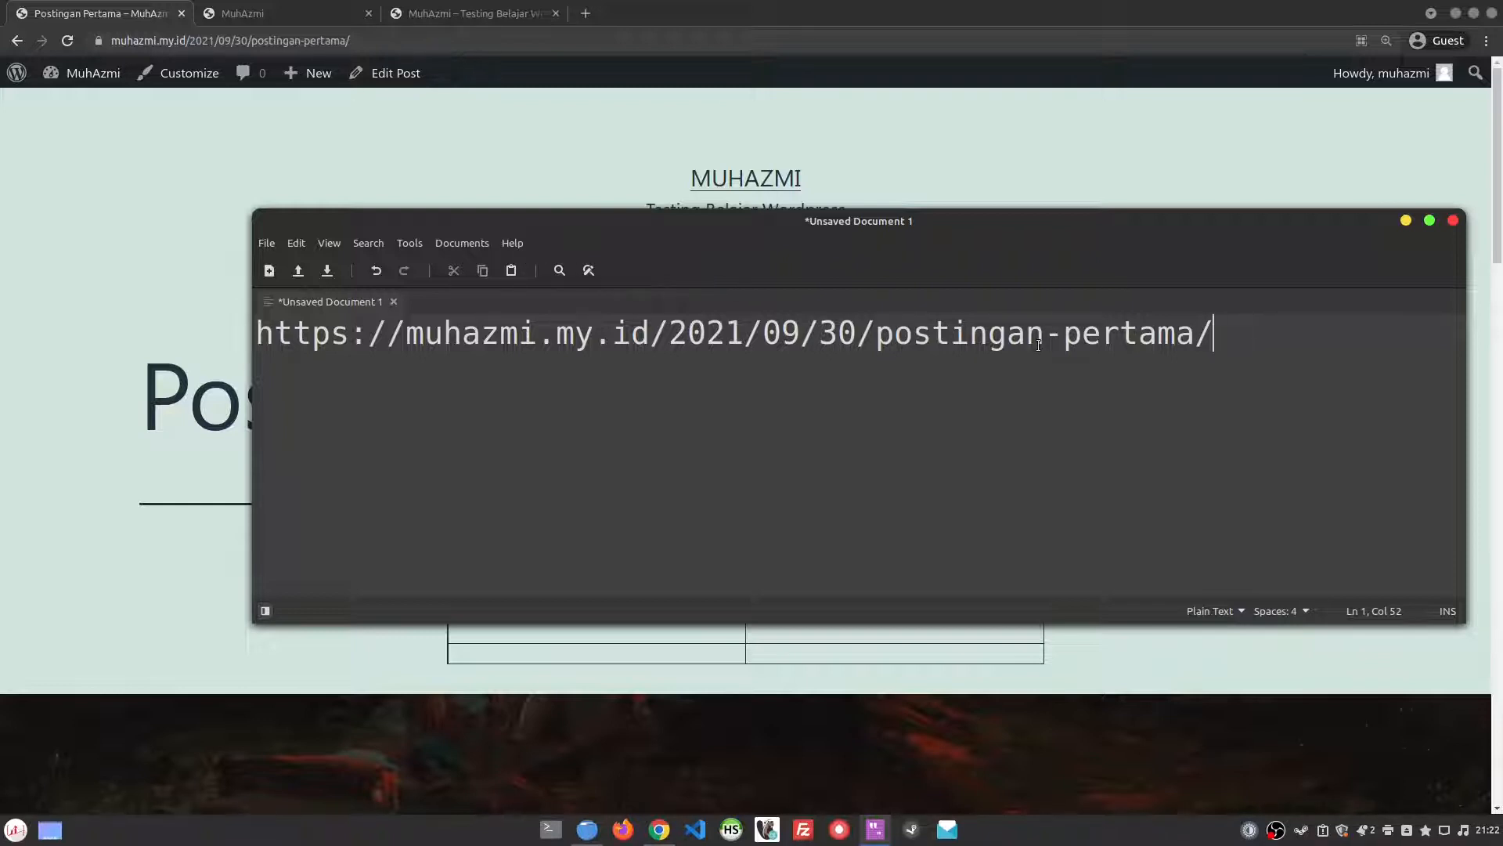
{"action": "left_click_drag", "start_coordinate": [1352, 348], "coordinate": [259, 327]}
{"action": "left_click", "coordinate": [1020, 329]}
{"action": "left_click_drag", "start_coordinate": [875, 333], "coordinate": [1214, 337]}
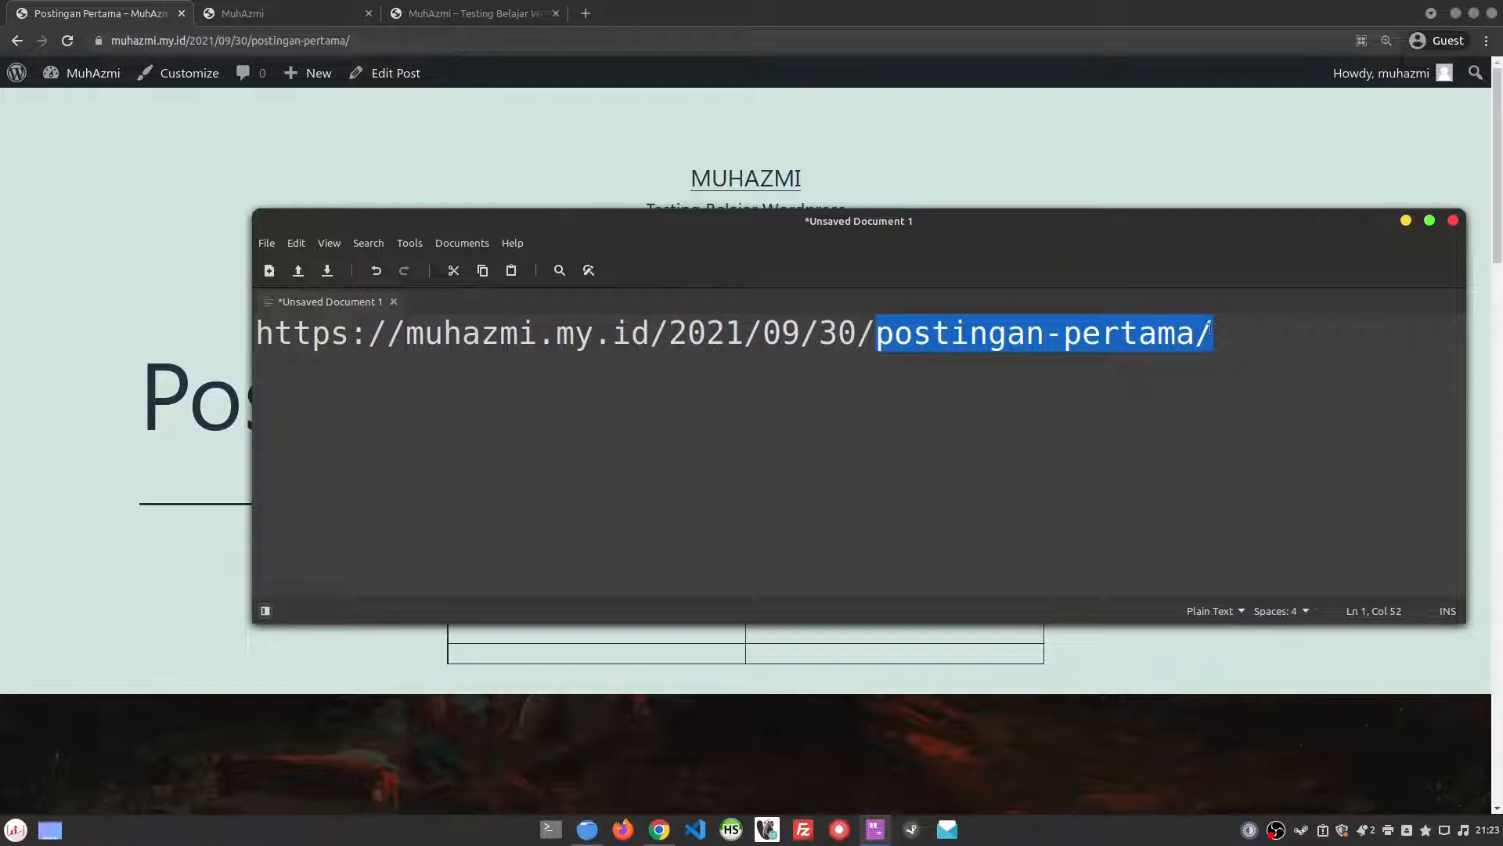
{"action": "left_click", "coordinate": [913, 334]}
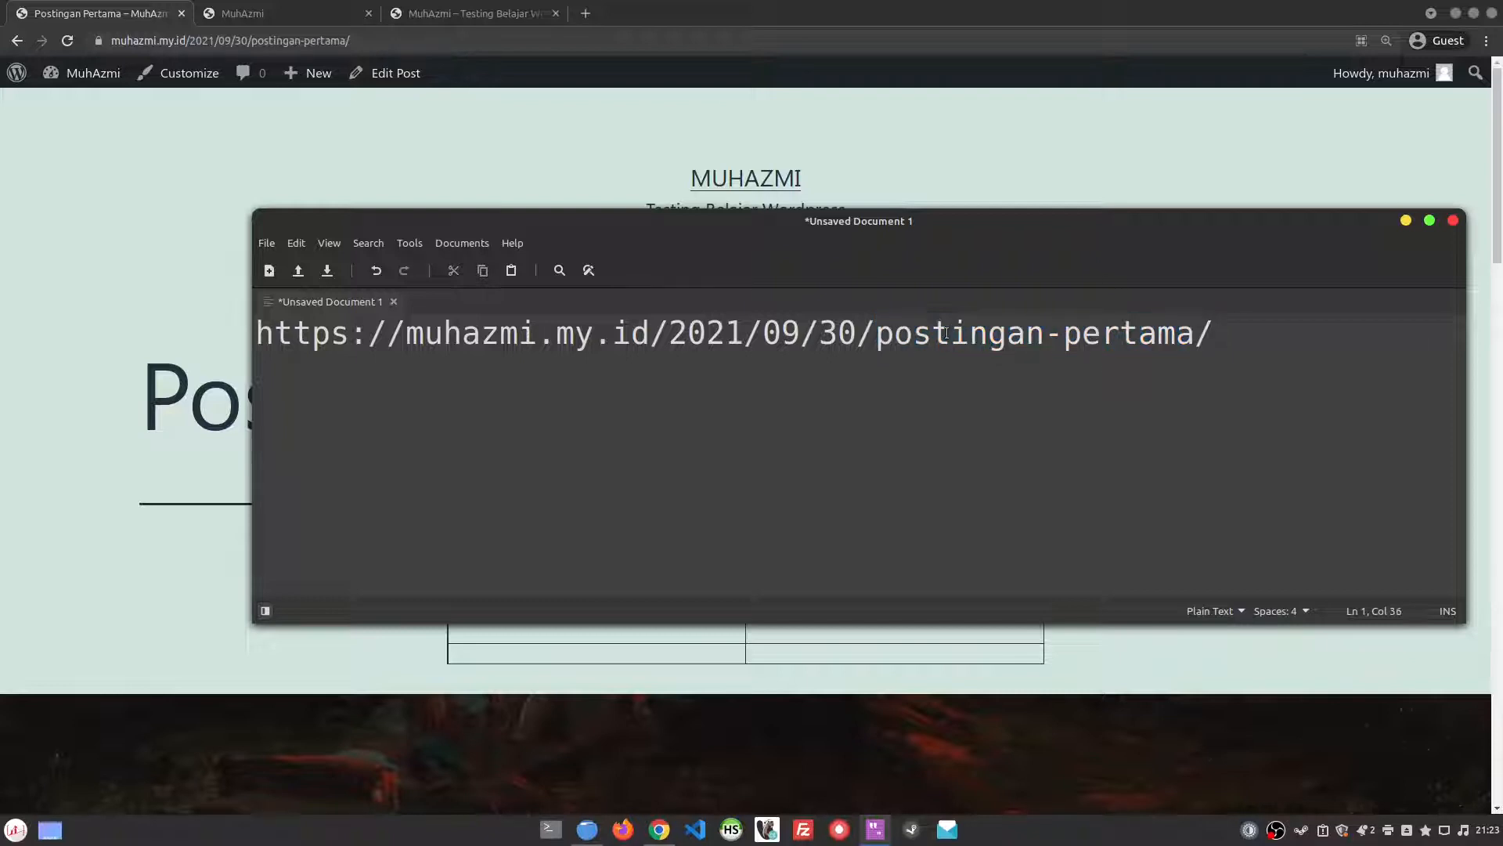
- Switch back to the browser, open the published post for editing and show the Block settings
{"action": "left_click", "coordinate": [73, 329]}
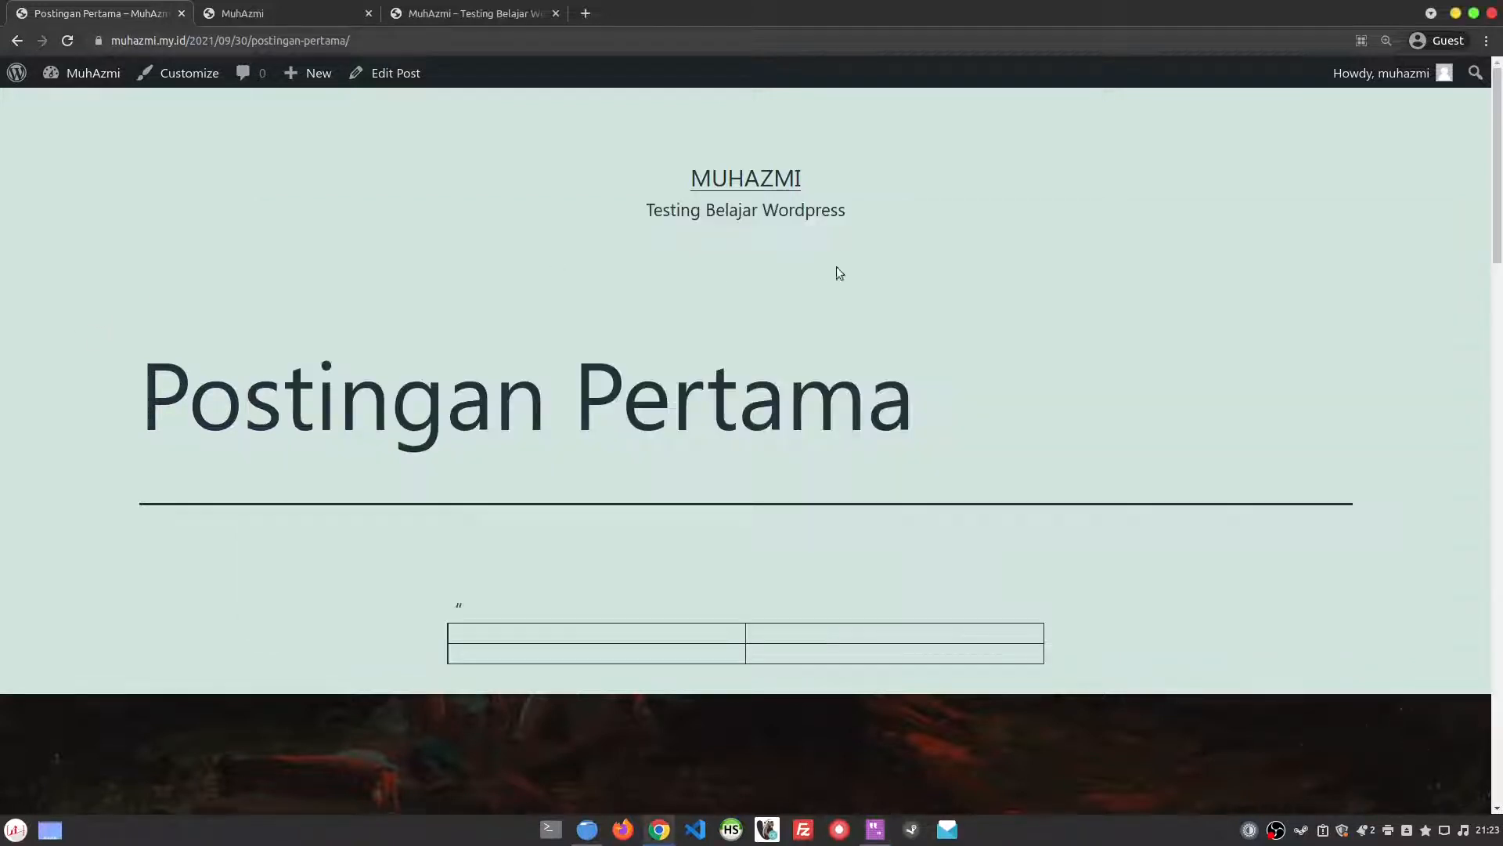
{"action": "left_click", "coordinate": [406, 84]}
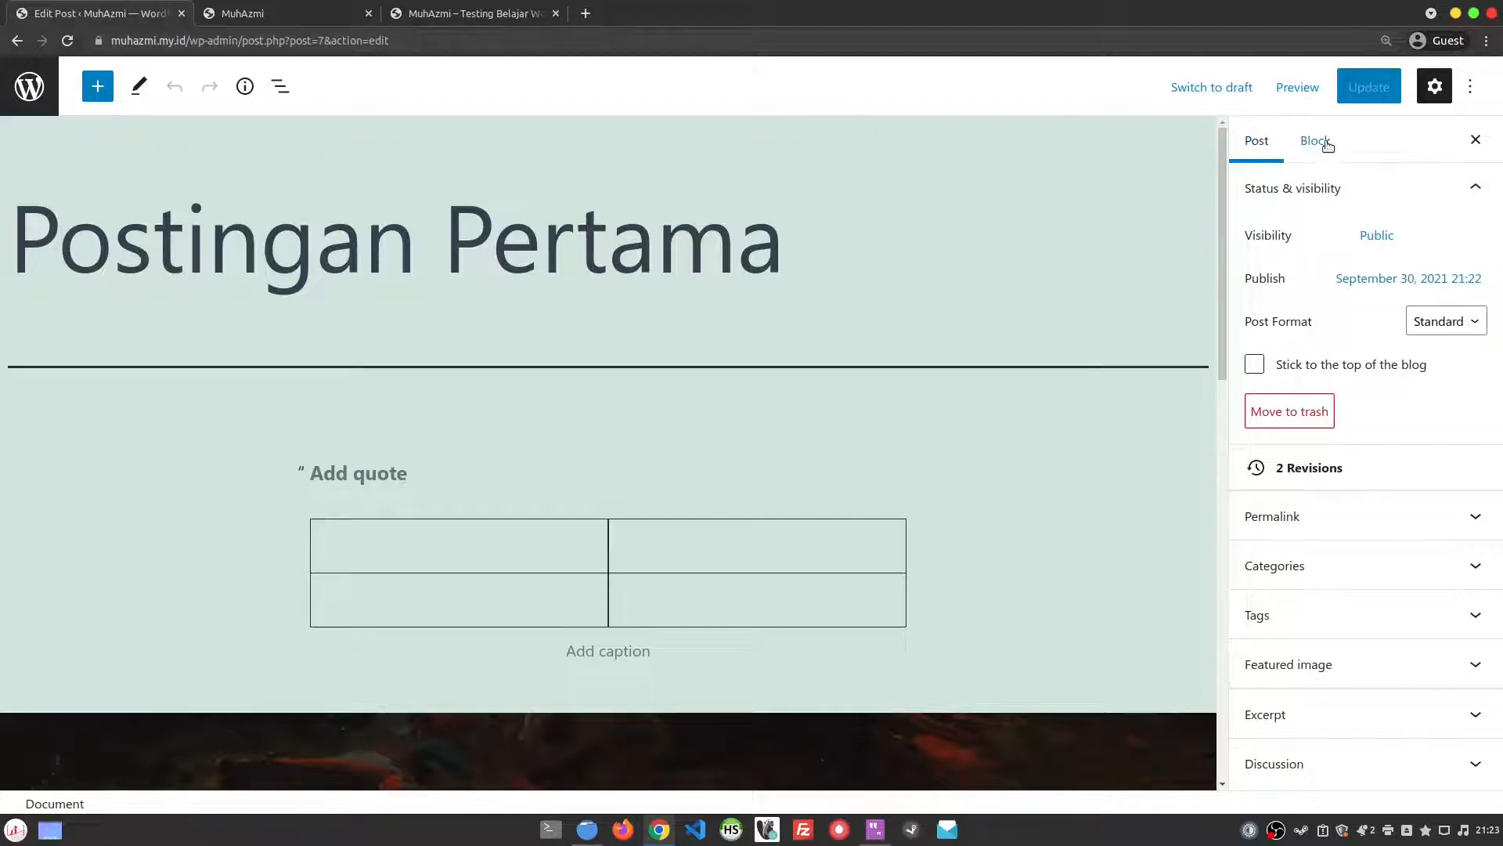
{"action": "left_click", "coordinate": [1255, 141]}
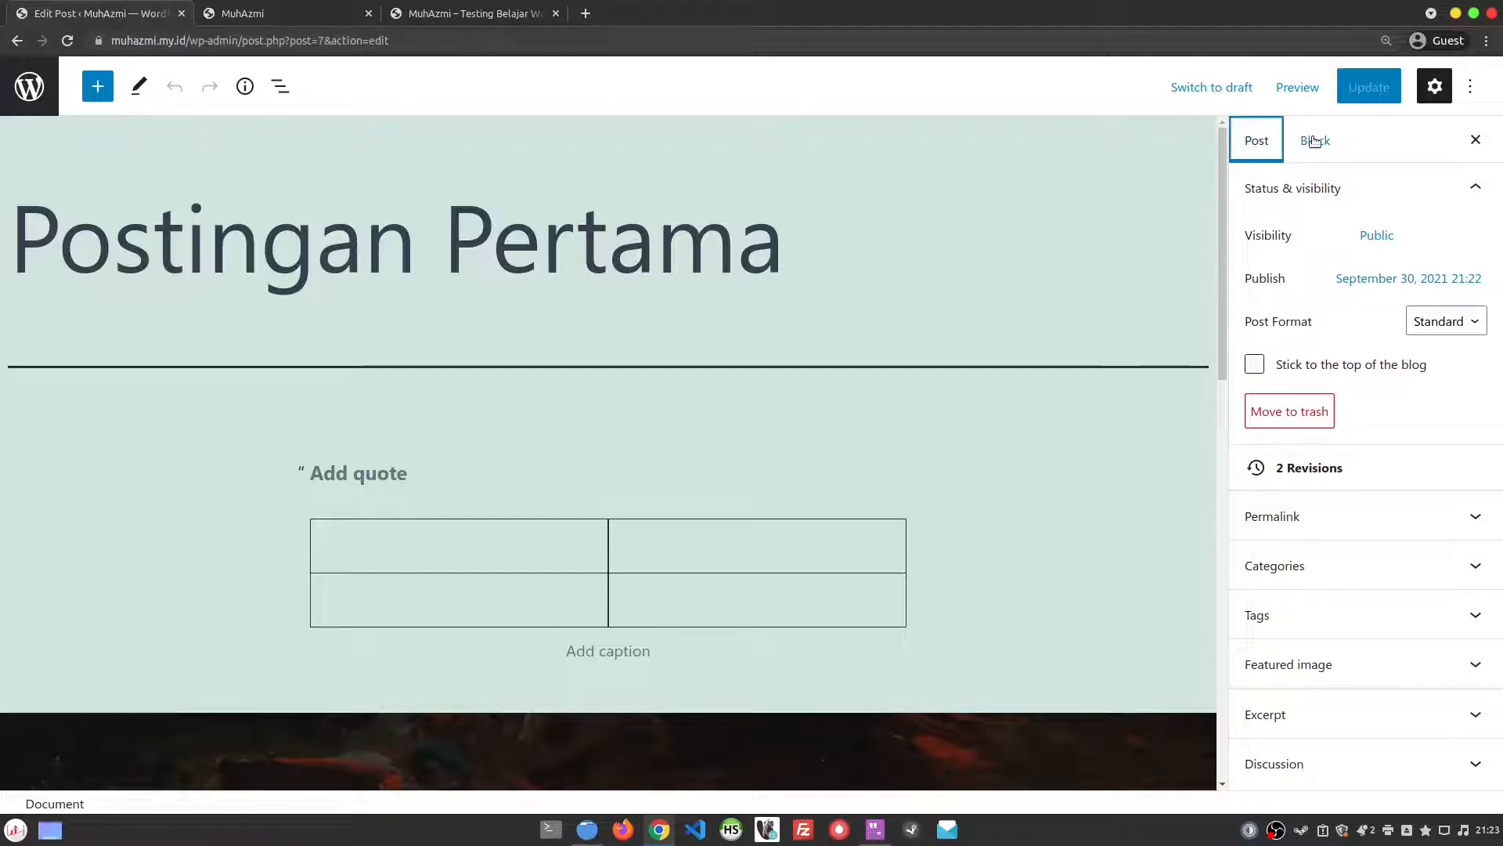
{"action": "left_click", "coordinate": [1316, 141]}
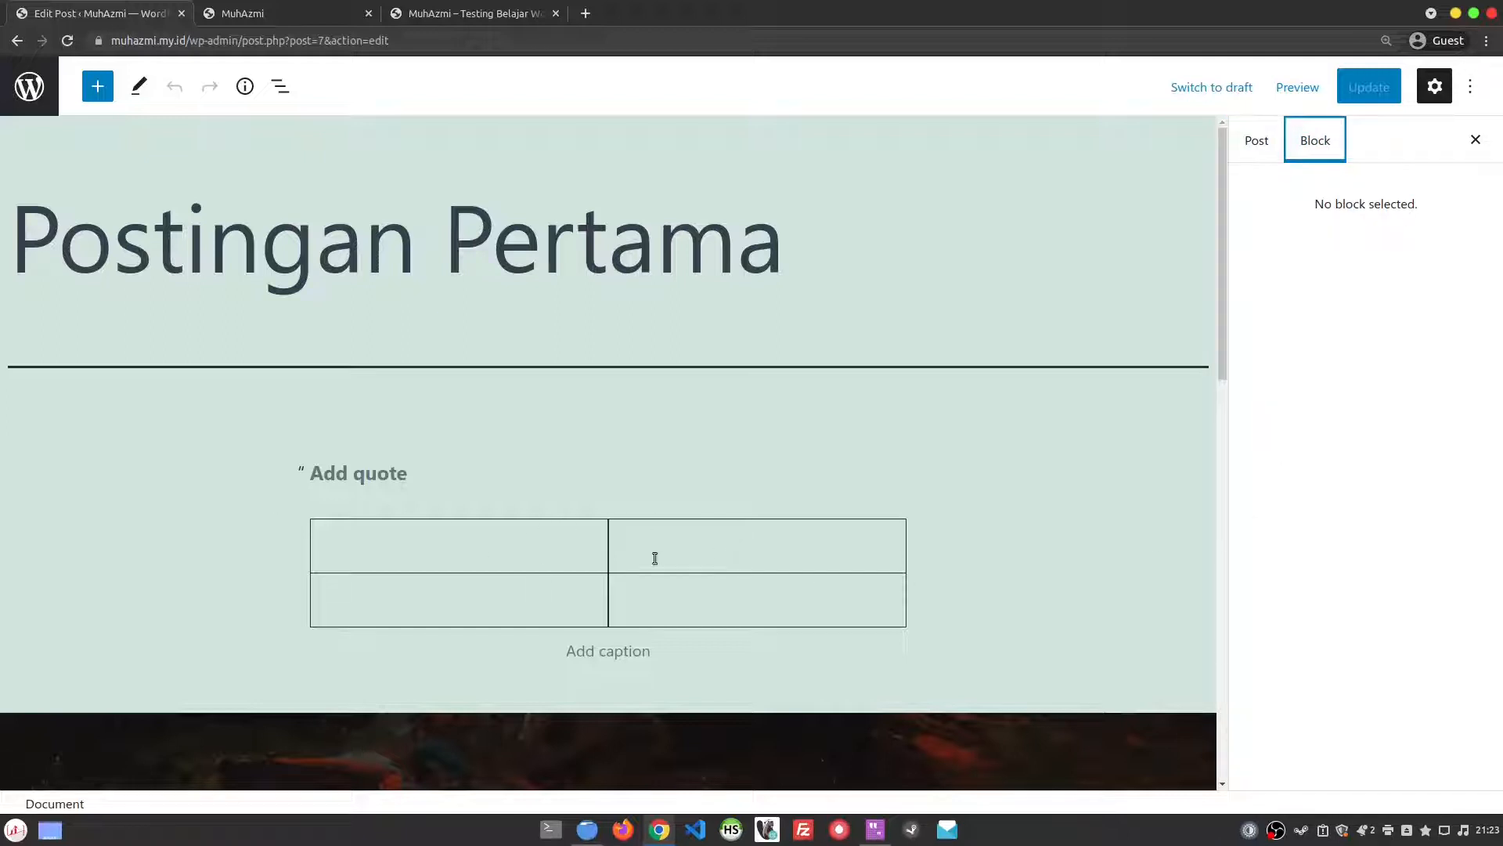
- Show the list view of the post's blocks and select the Quote block in it
{"action": "scroll", "coordinate": [282, 501], "scroll_direction": "down", "scroll_amount": 3}
{"action": "scroll", "coordinate": [305, 468], "scroll_direction": "down", "scroll_amount": 5}
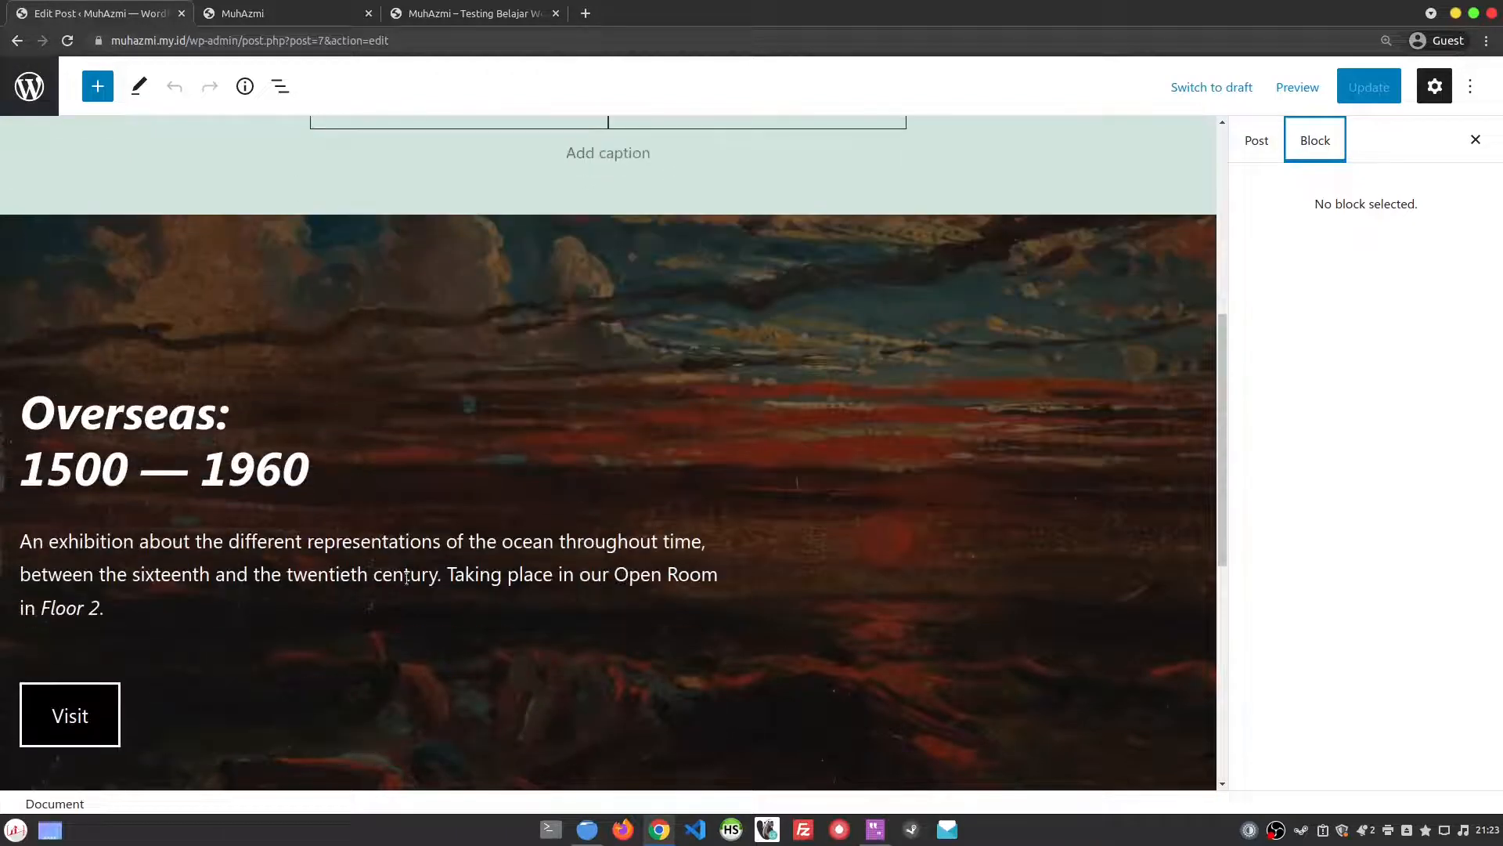
{"action": "scroll", "coordinate": [531, 504], "scroll_direction": "up", "scroll_amount": 6}
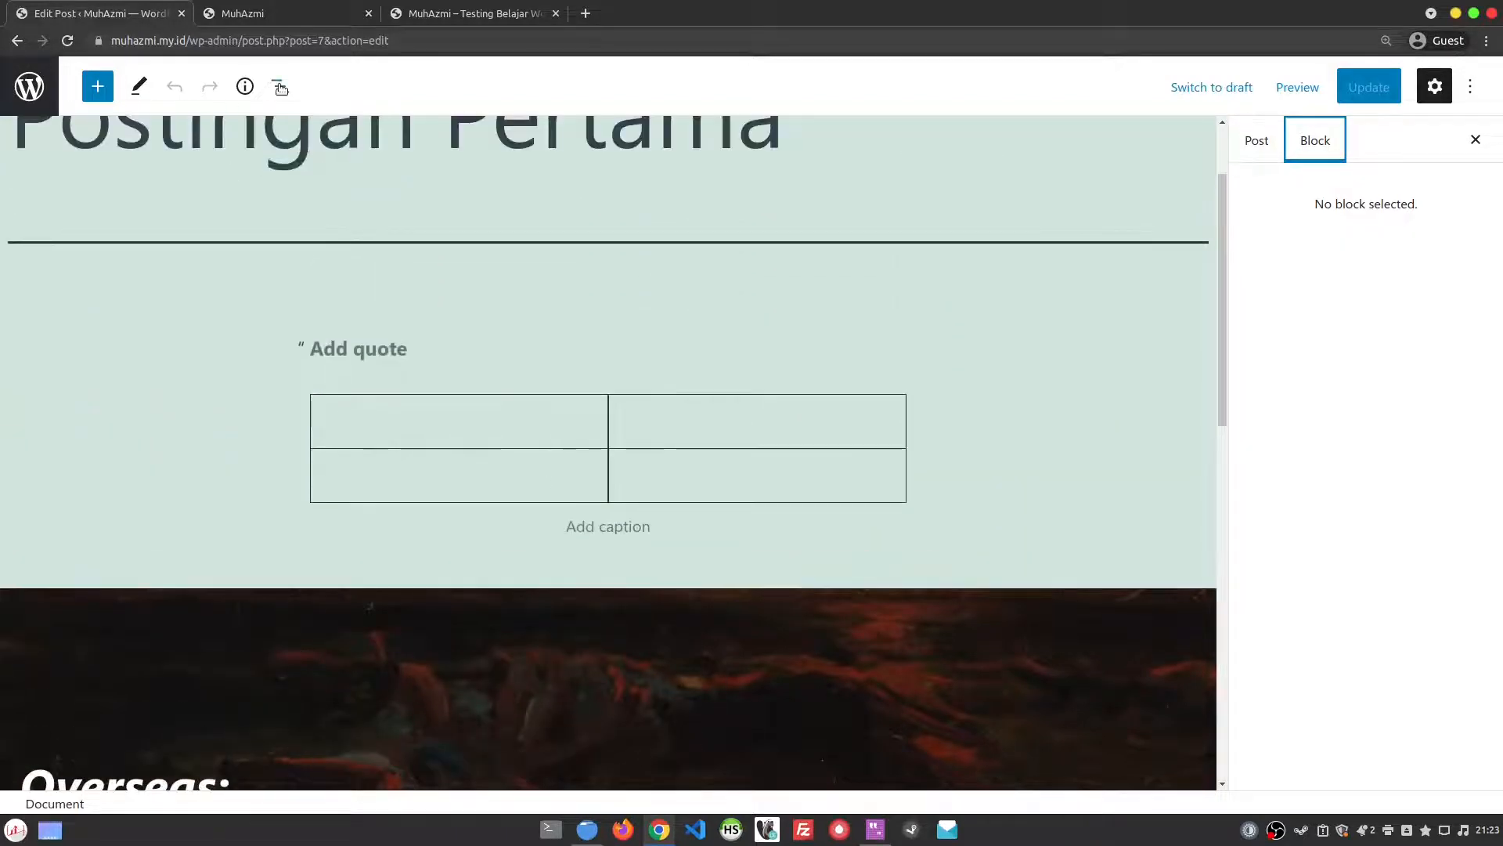
{"action": "left_click", "coordinate": [281, 87]}
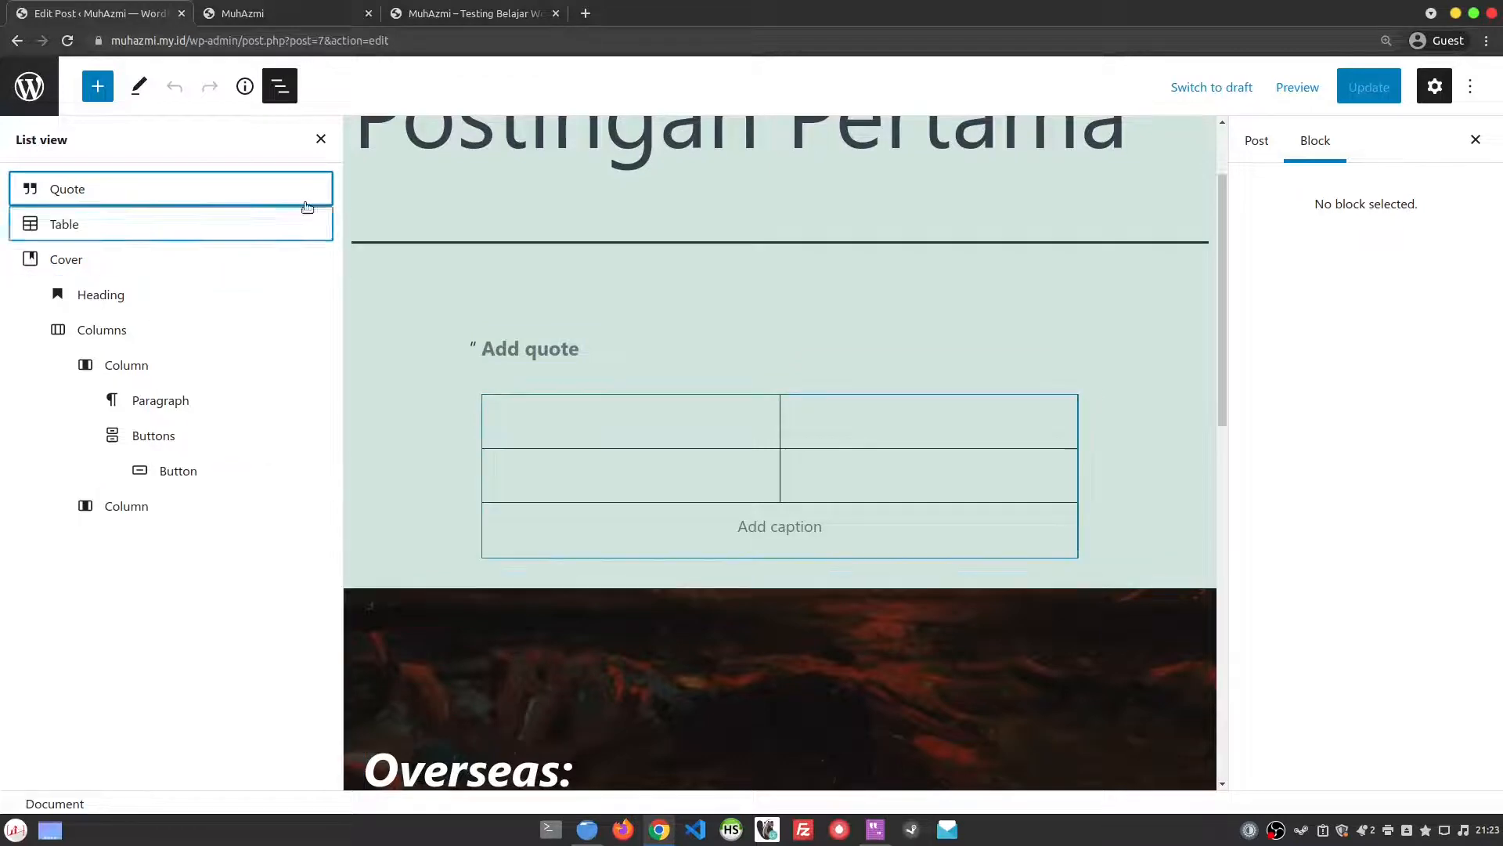
{"action": "left_click", "coordinate": [180, 197]}
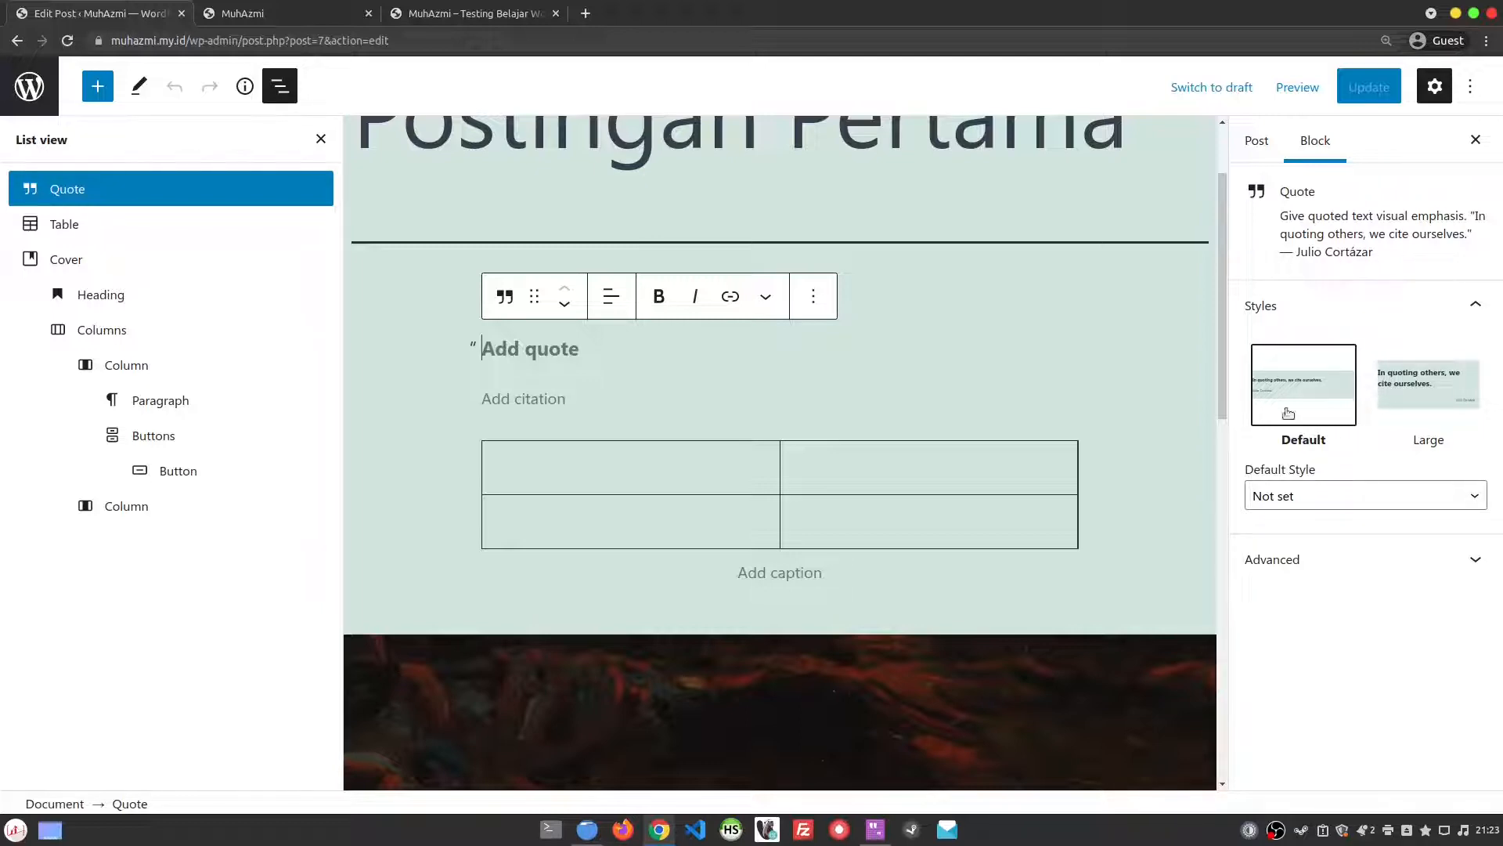
- Apply the Large style to the quote and enter "Askdljaslwaoicna alskdjal djalsd awdoaw djioad jiaow" as its text
{"action": "left_click", "coordinate": [1409, 392]}
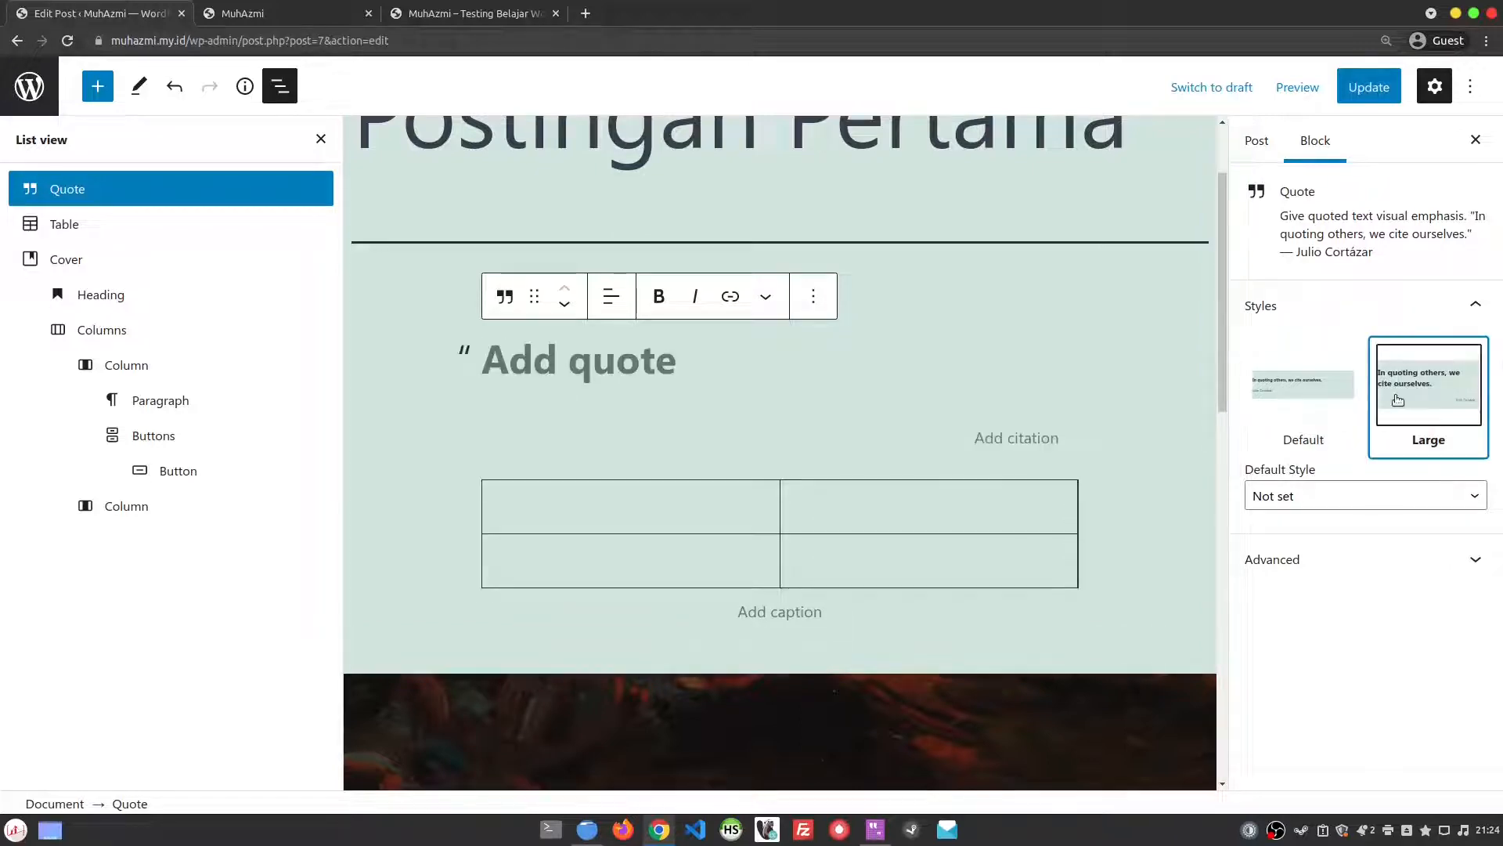
{"action": "left_click", "coordinate": [590, 352]}
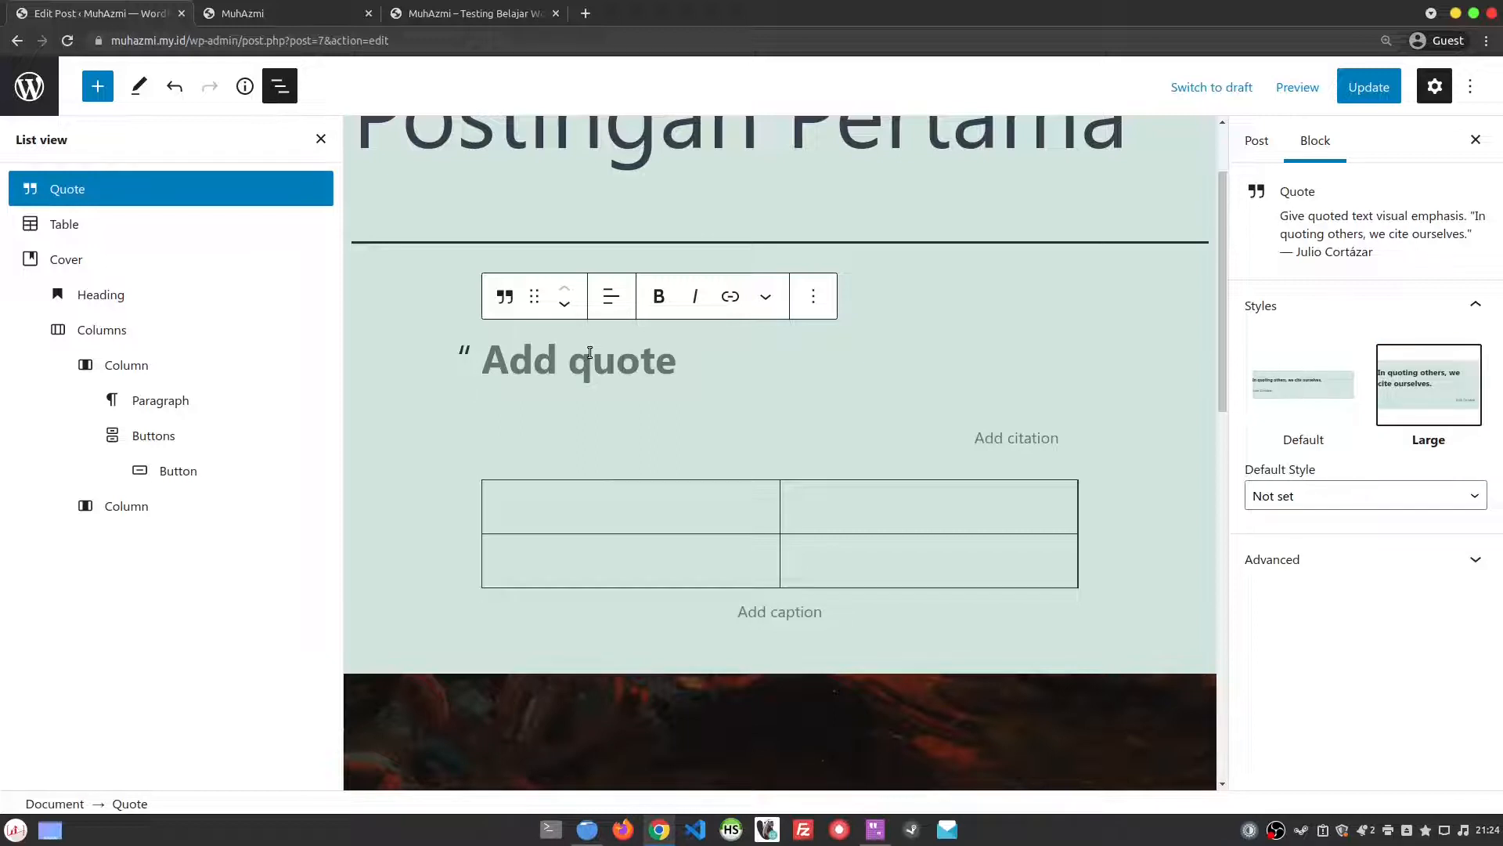
{"action": "type", "text": "Askdljaslwaoicna alskdjal djalsd aw"}
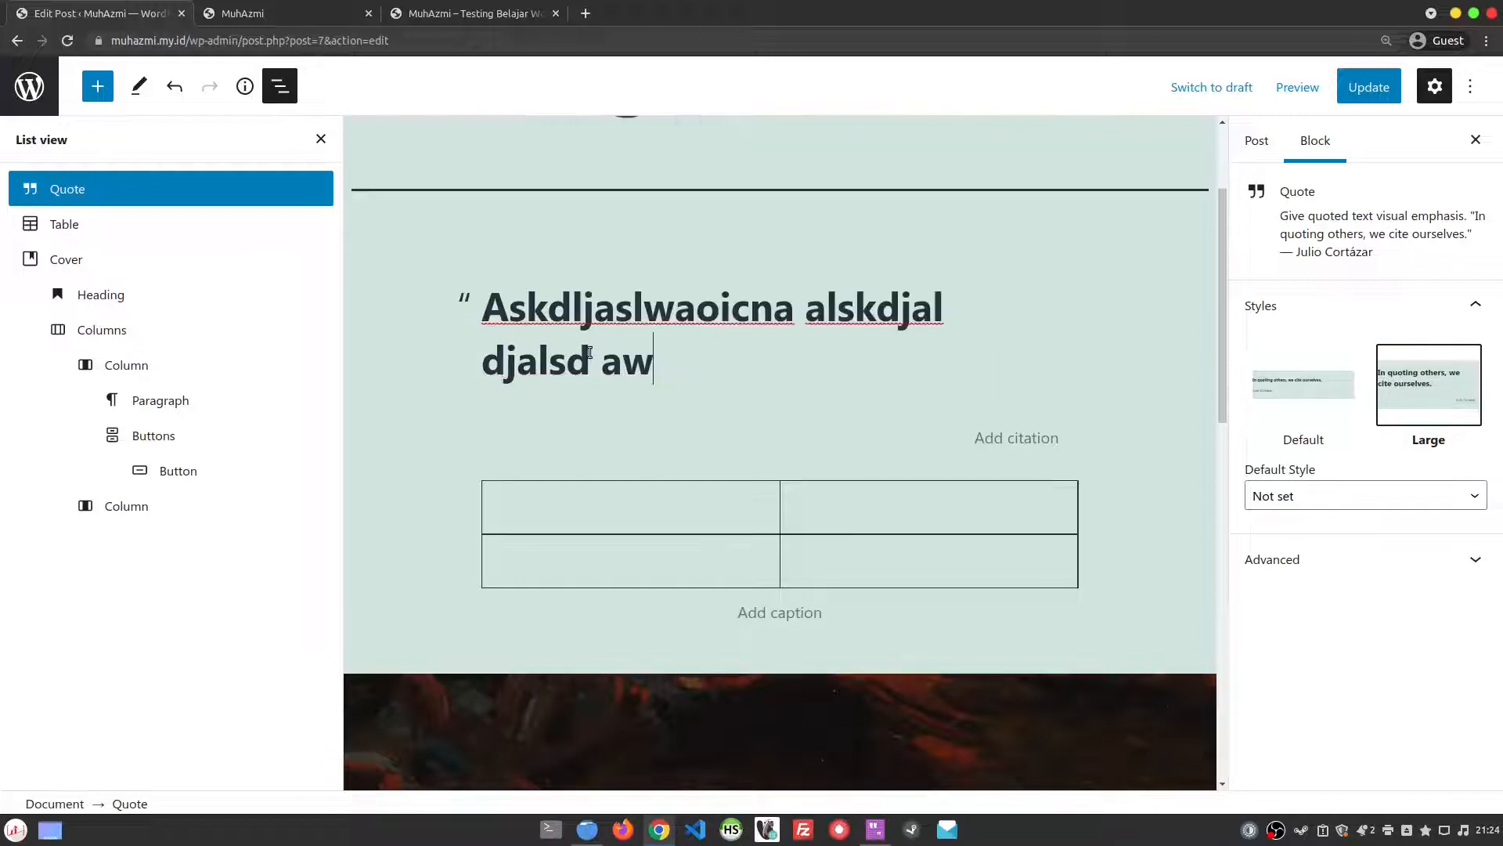
{"action": "type", "text": "doaw djioad jiaow"}
{"action": "scroll", "coordinate": [590, 353], "scroll_direction": "up", "scroll_amount": 3}
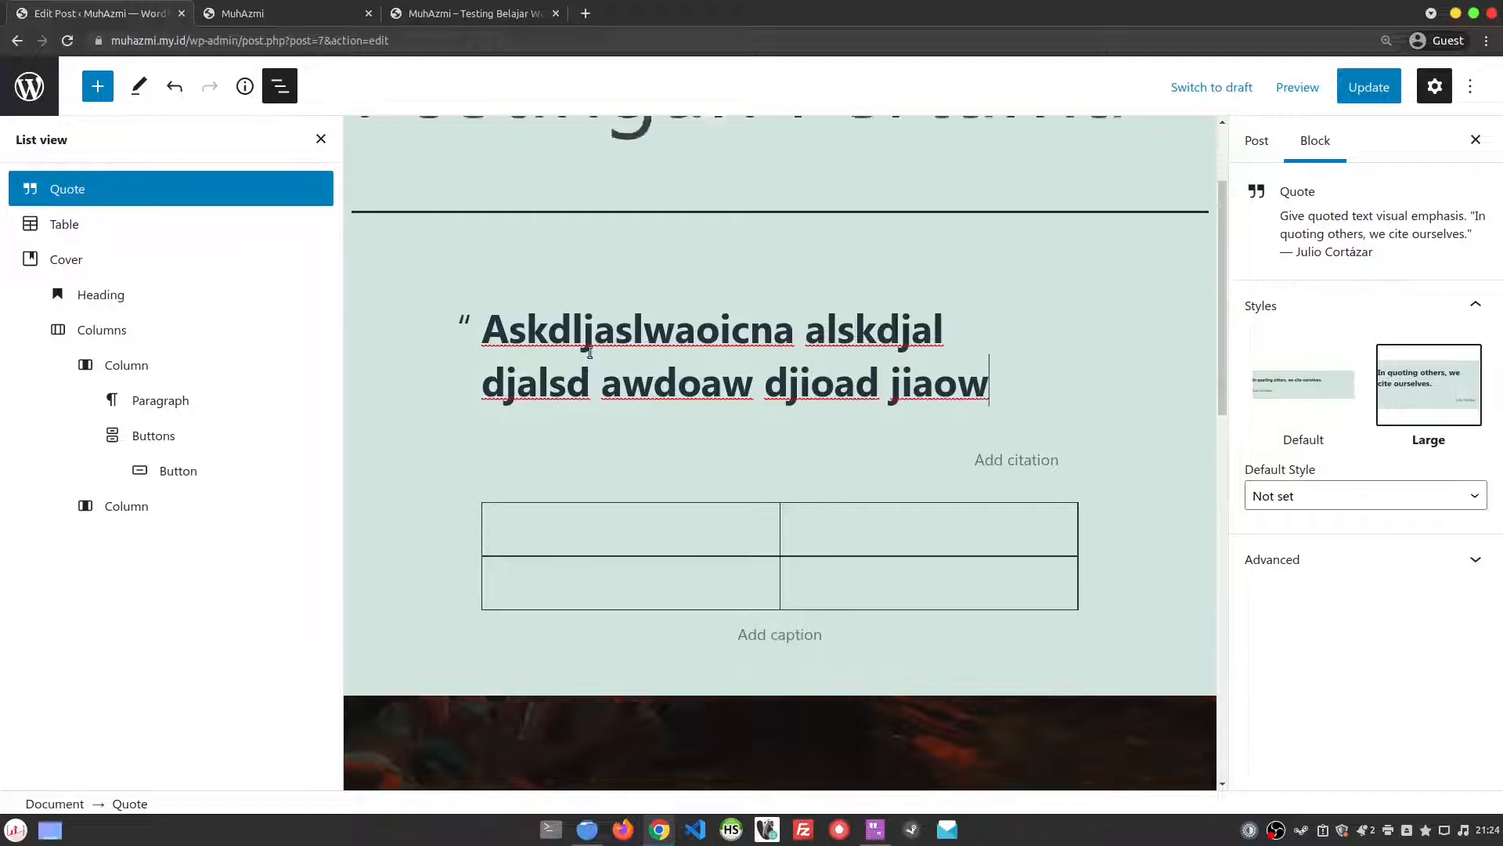
- Return the quote to the Default style and inspect its default style choices and advanced settings
{"action": "left_click", "coordinate": [1335, 401]}
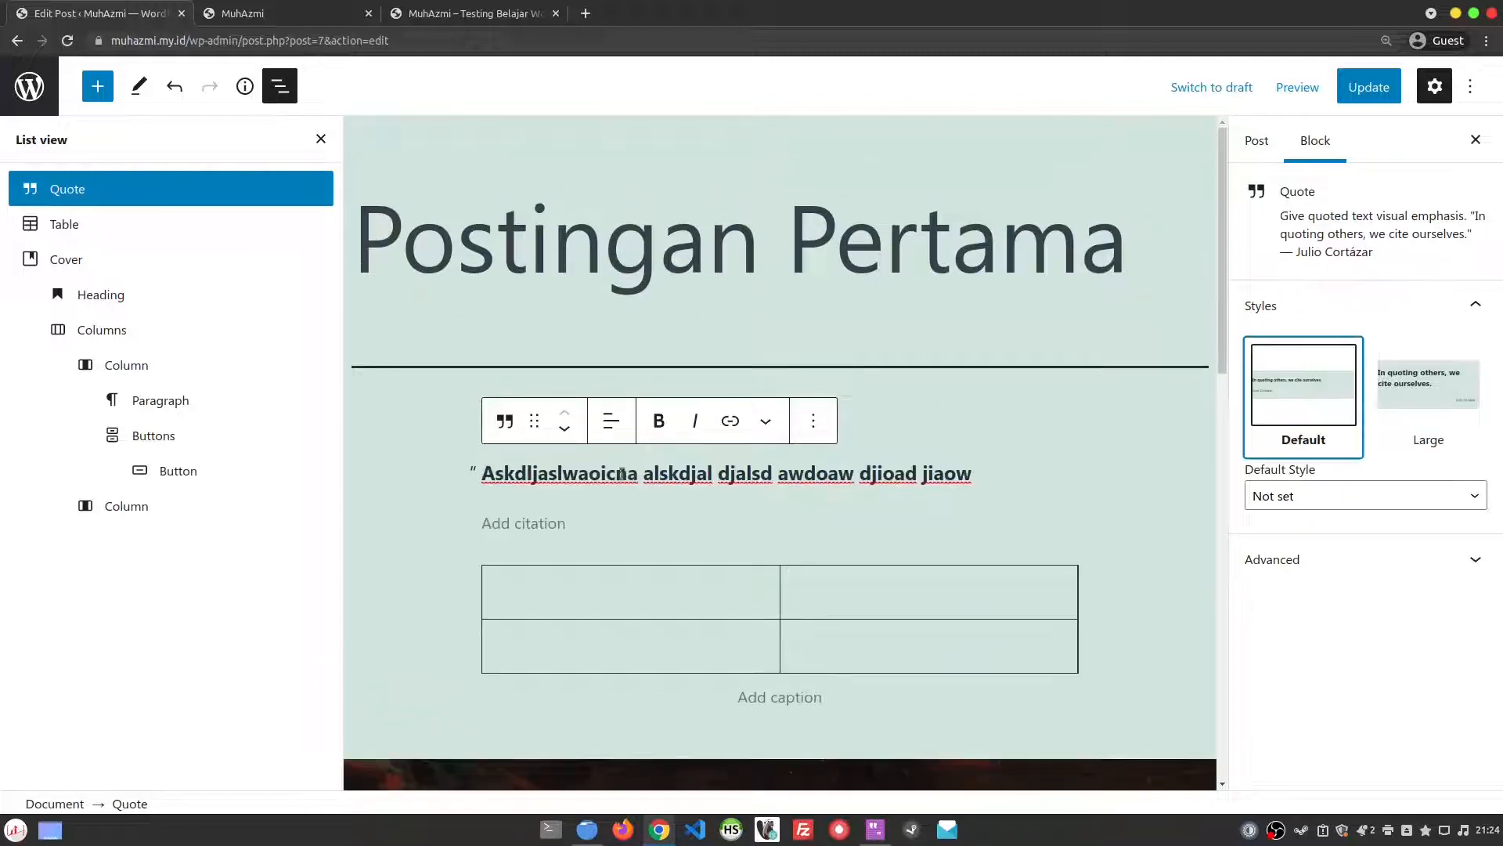
{"action": "left_click", "coordinate": [1397, 493]}
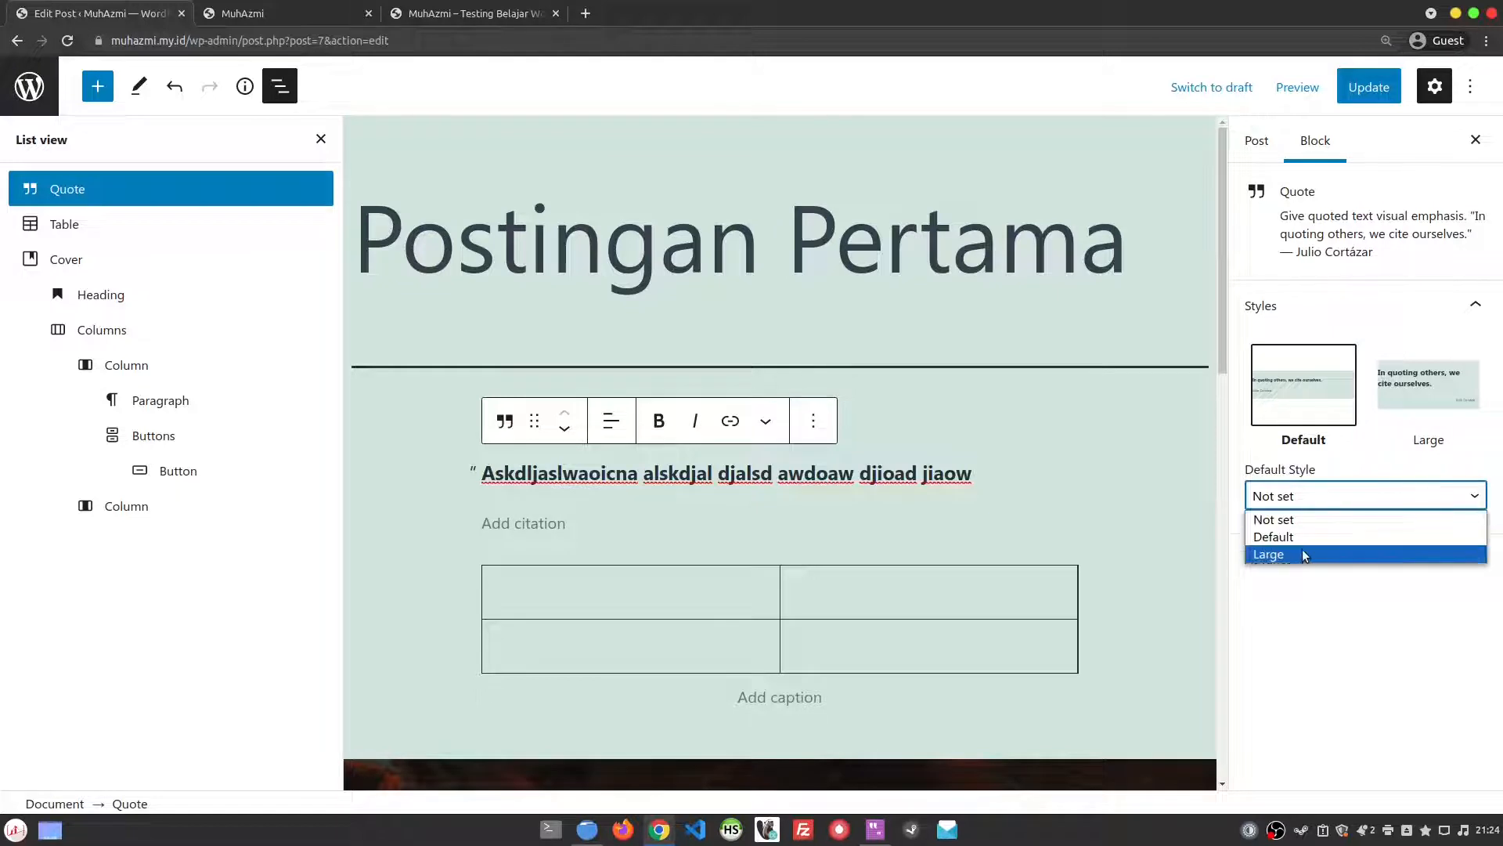
{"action": "left_click", "coordinate": [1334, 653]}
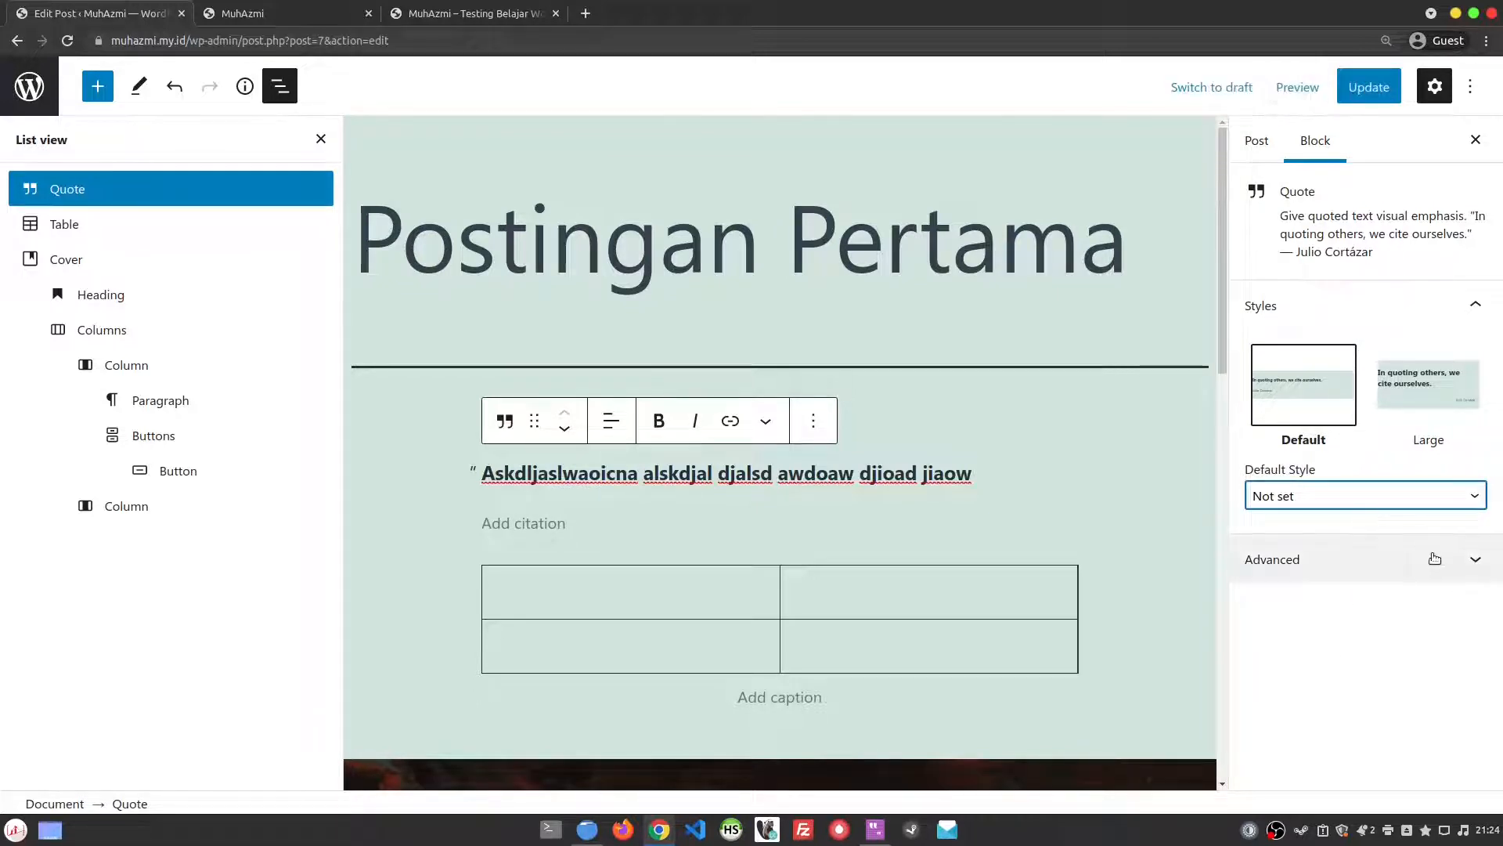
{"action": "left_click", "coordinate": [1375, 560]}
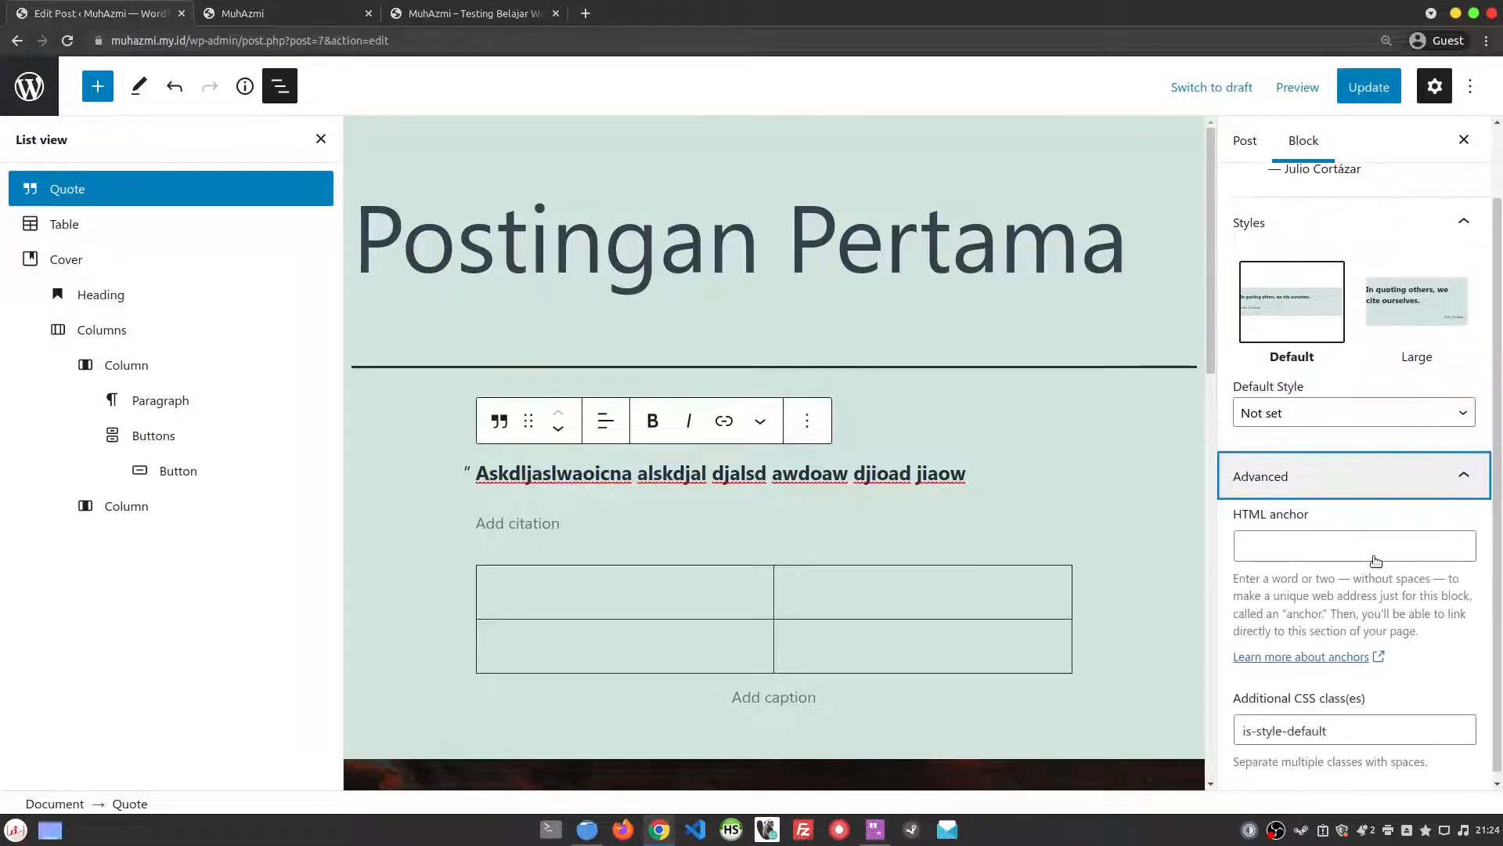
{"action": "left_click", "coordinate": [1350, 478]}
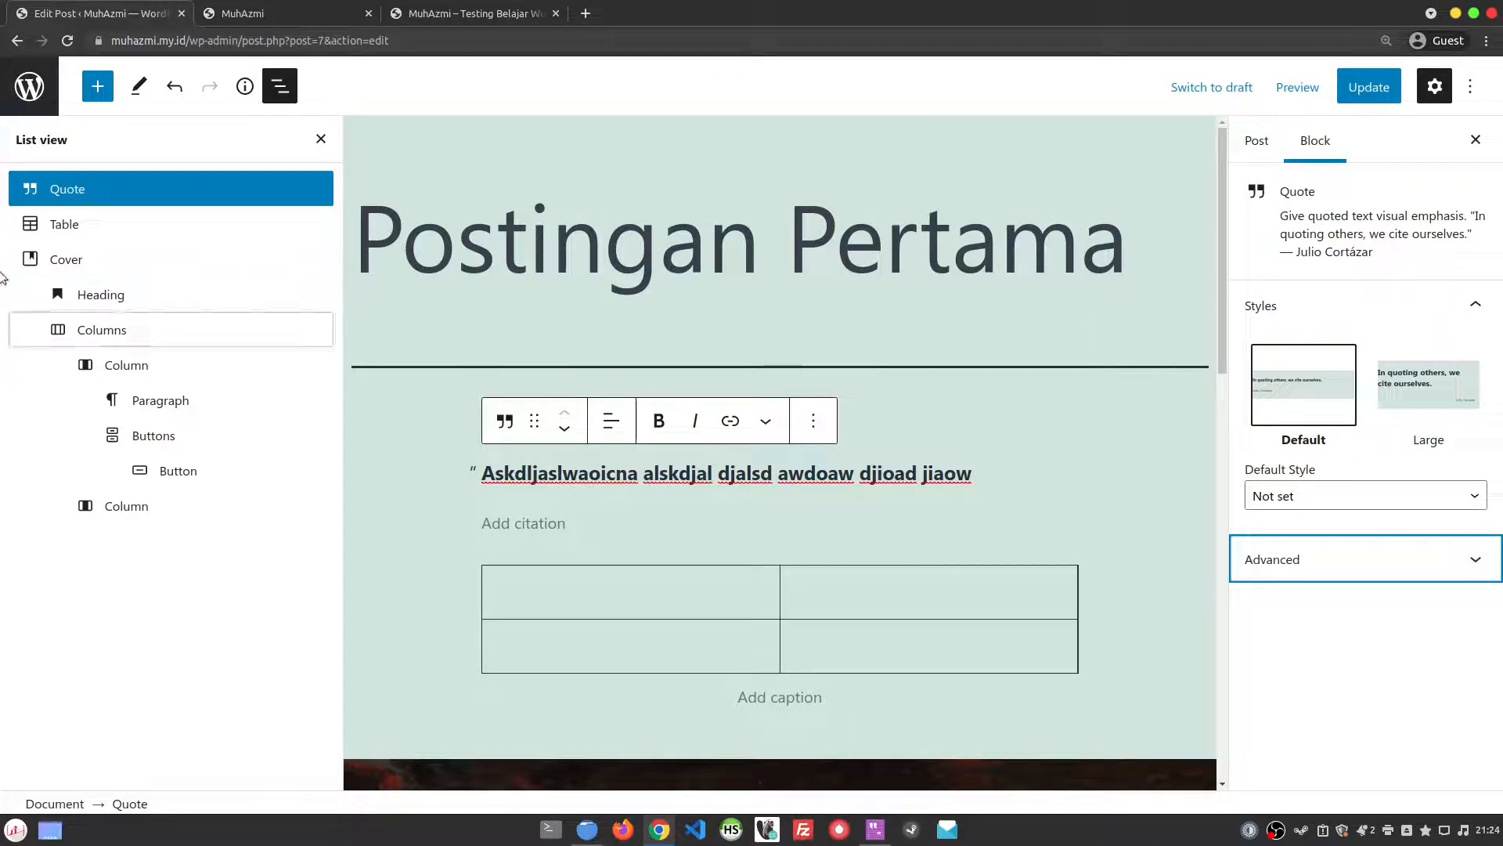
- Select the Table block, expand its color settings and fill the first row with "No" and "Nama"
{"action": "left_click", "coordinate": [134, 225]}
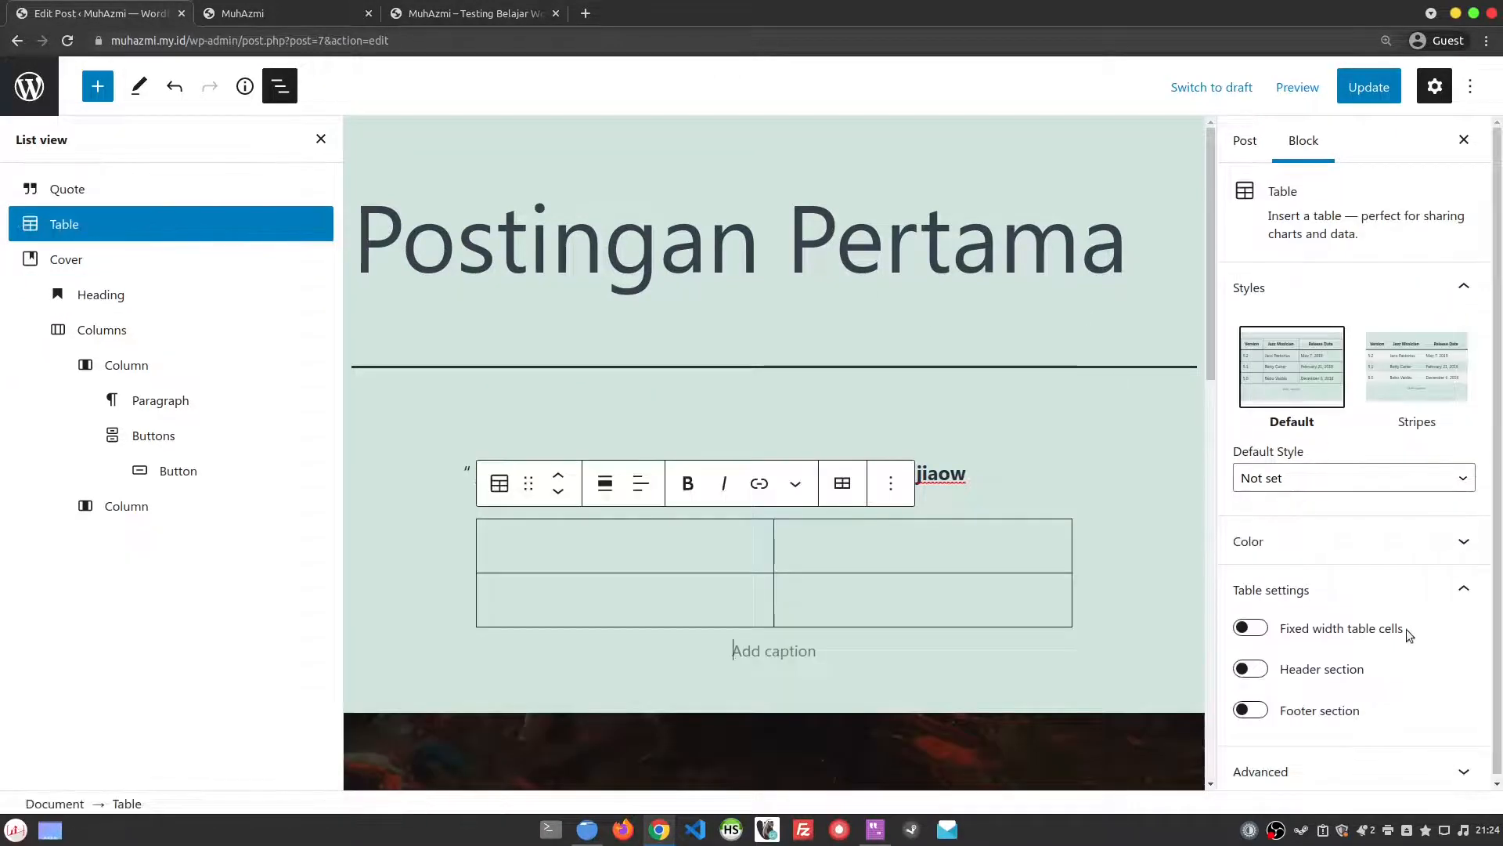
{"action": "left_click", "coordinate": [1326, 539]}
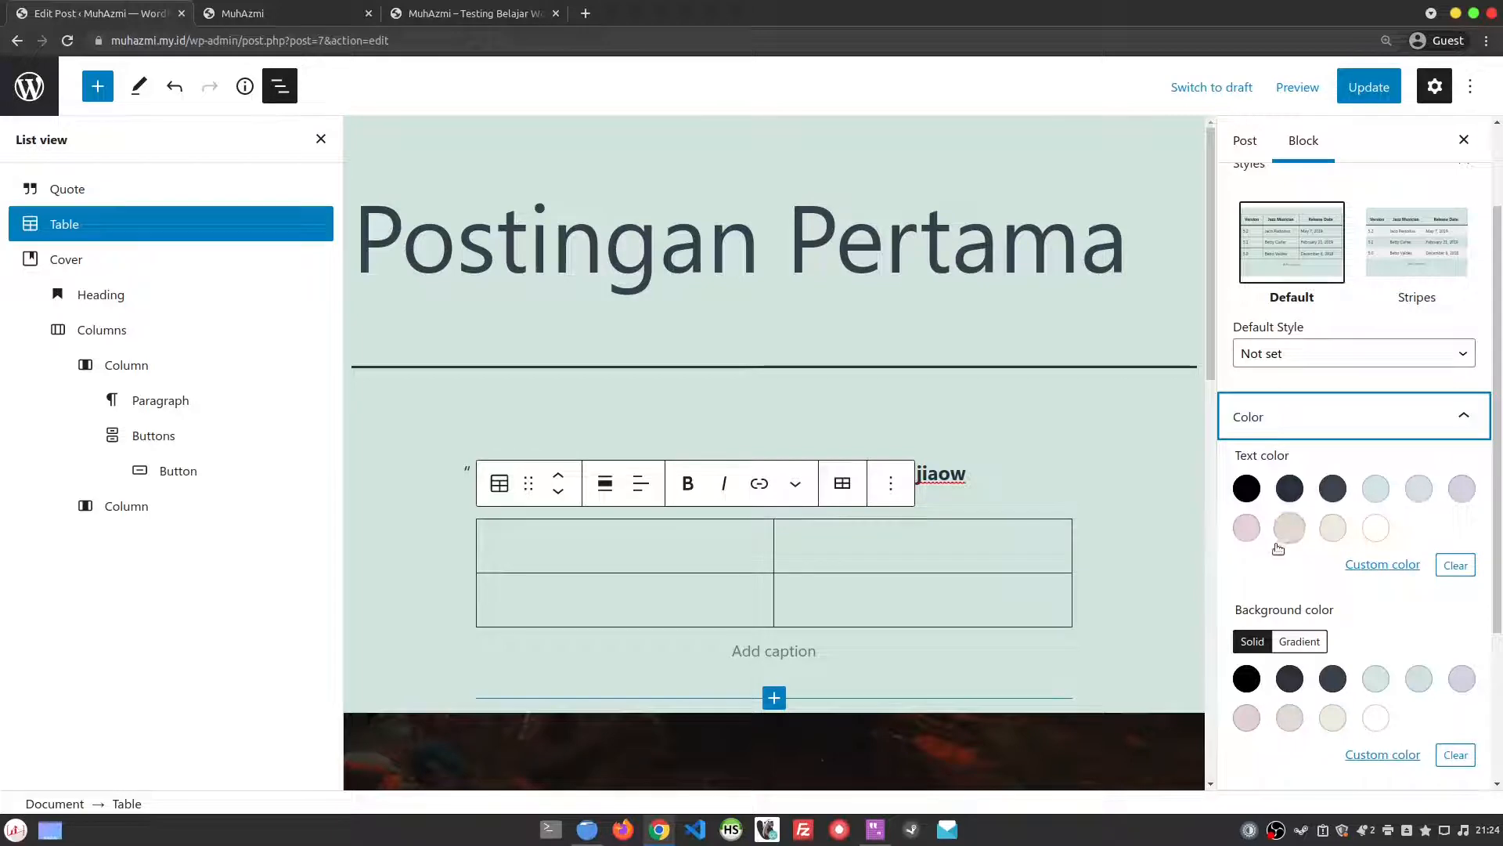
{"action": "left_click", "coordinate": [630, 540]}
{"action": "type", "text": "No"}
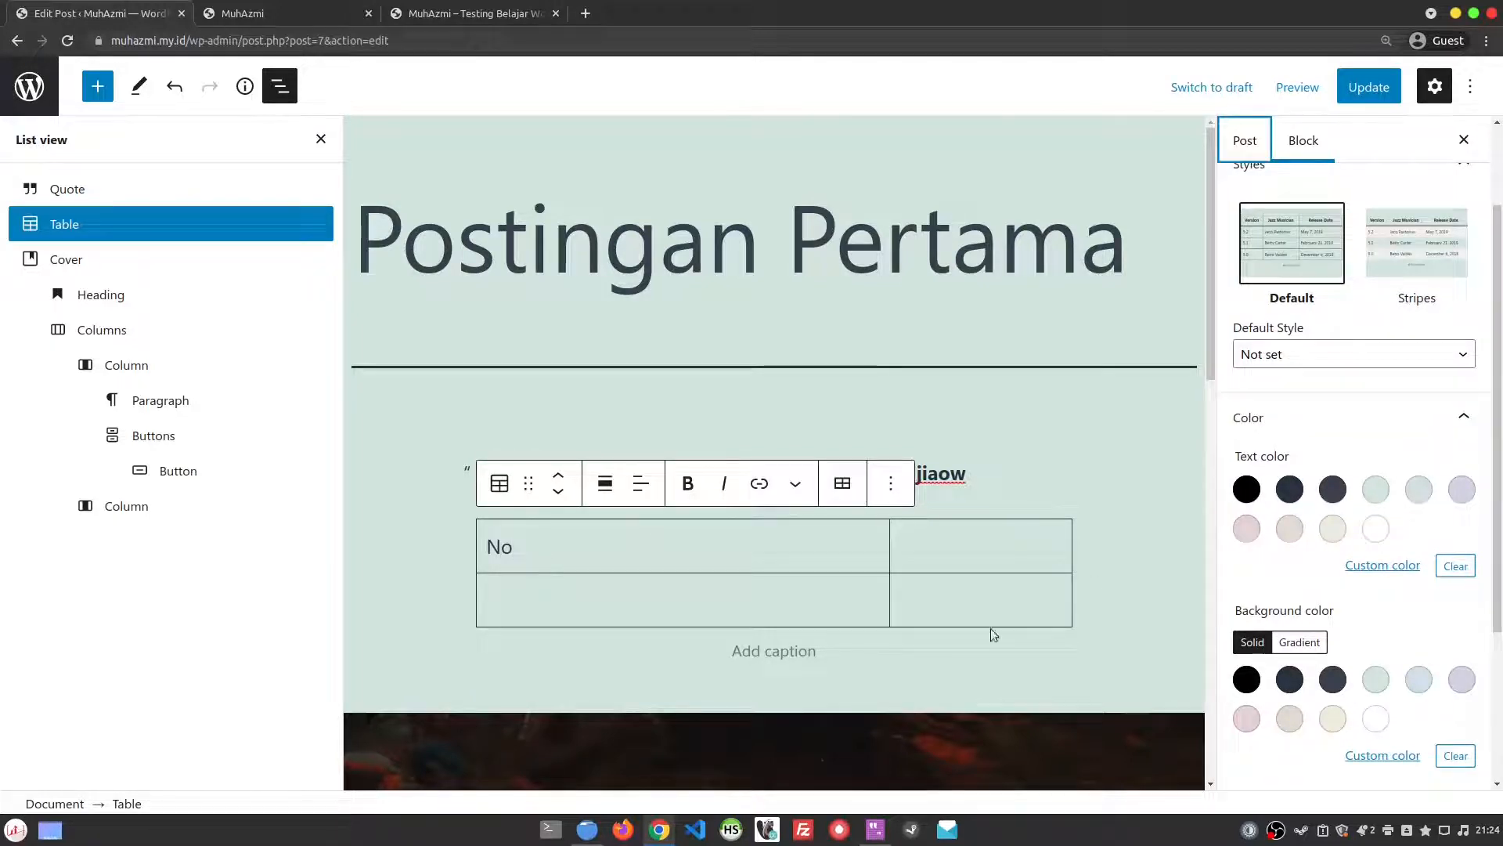
{"action": "left_click", "coordinate": [1018, 560]}
{"action": "type", "text": "De"}
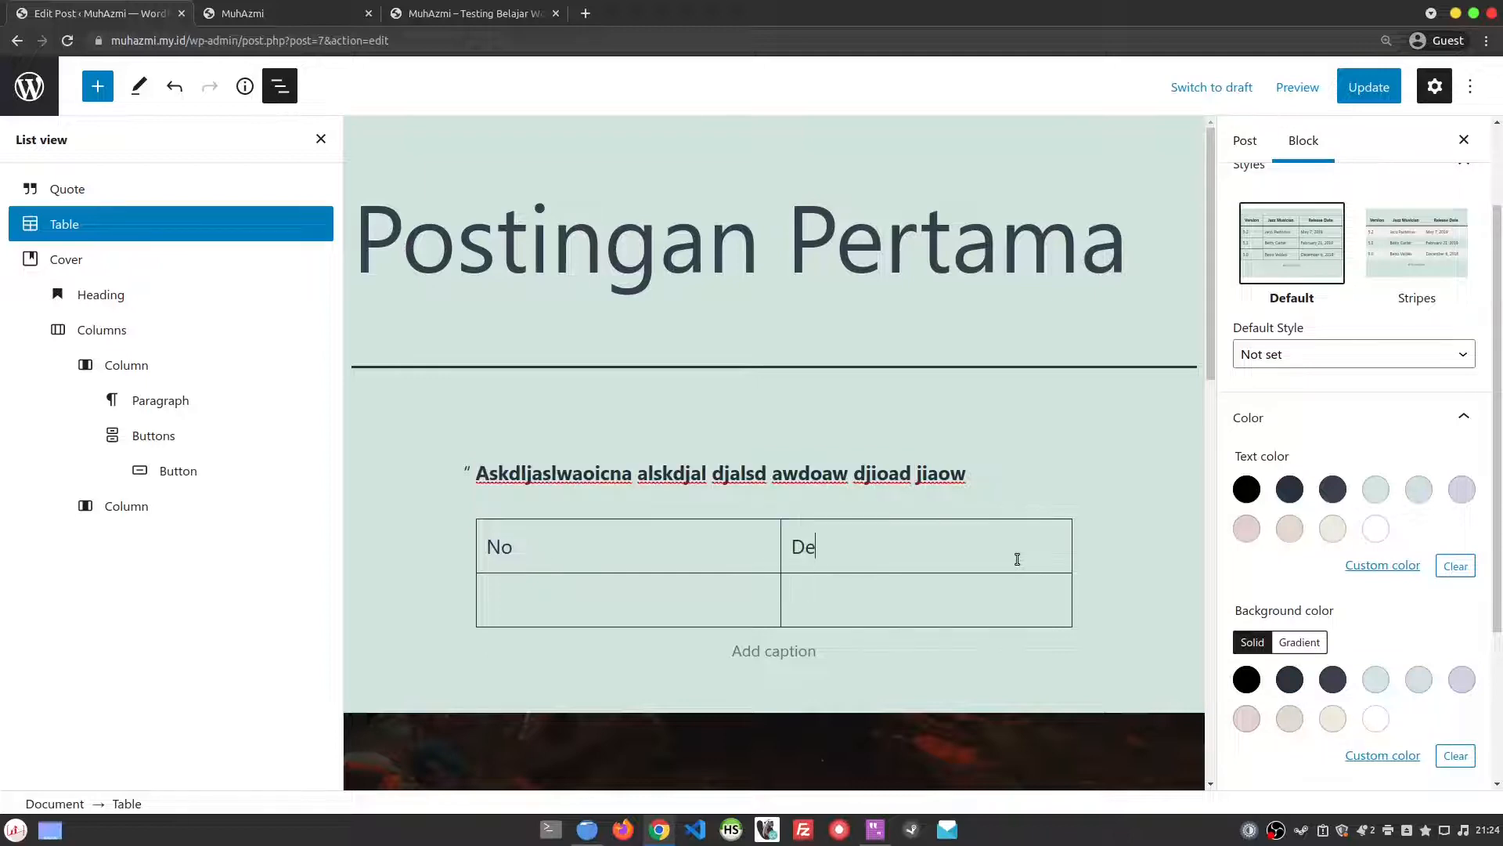
{"action": "key", "text": "BackSpace"}
{"action": "key", "text": "BackSpace"}
{"action": "type", "text": "Nama"}
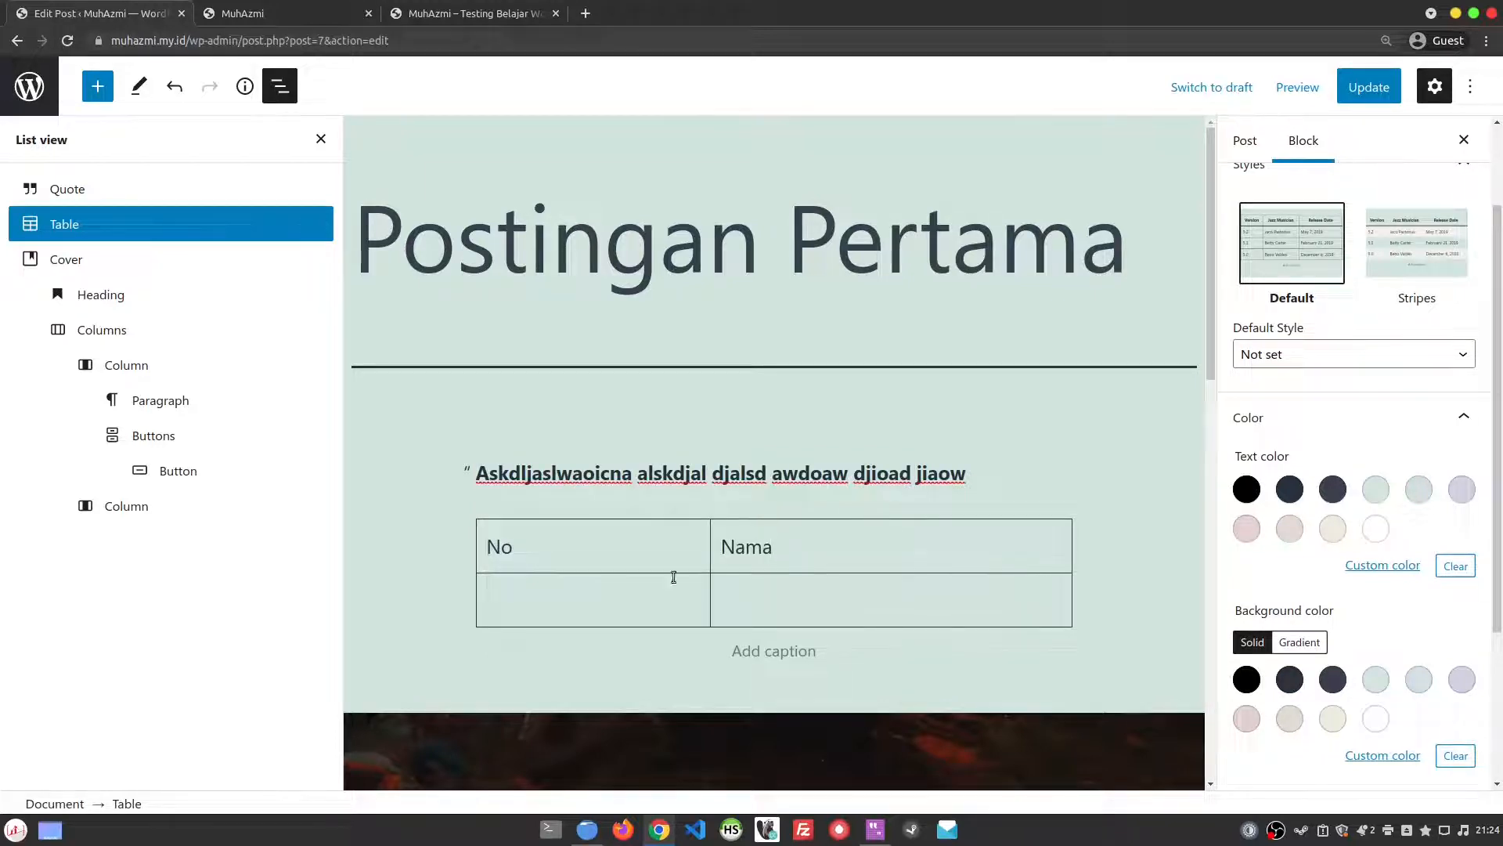
- Fill the table's second row with "1" and "acawcxawcaw"
{"action": "left_click", "coordinate": [672, 578]}
{"action": "type", "text": "1"}
{"action": "left_click", "coordinate": [796, 609]}
{"action": "type", "text": "acawcxawcaw"}
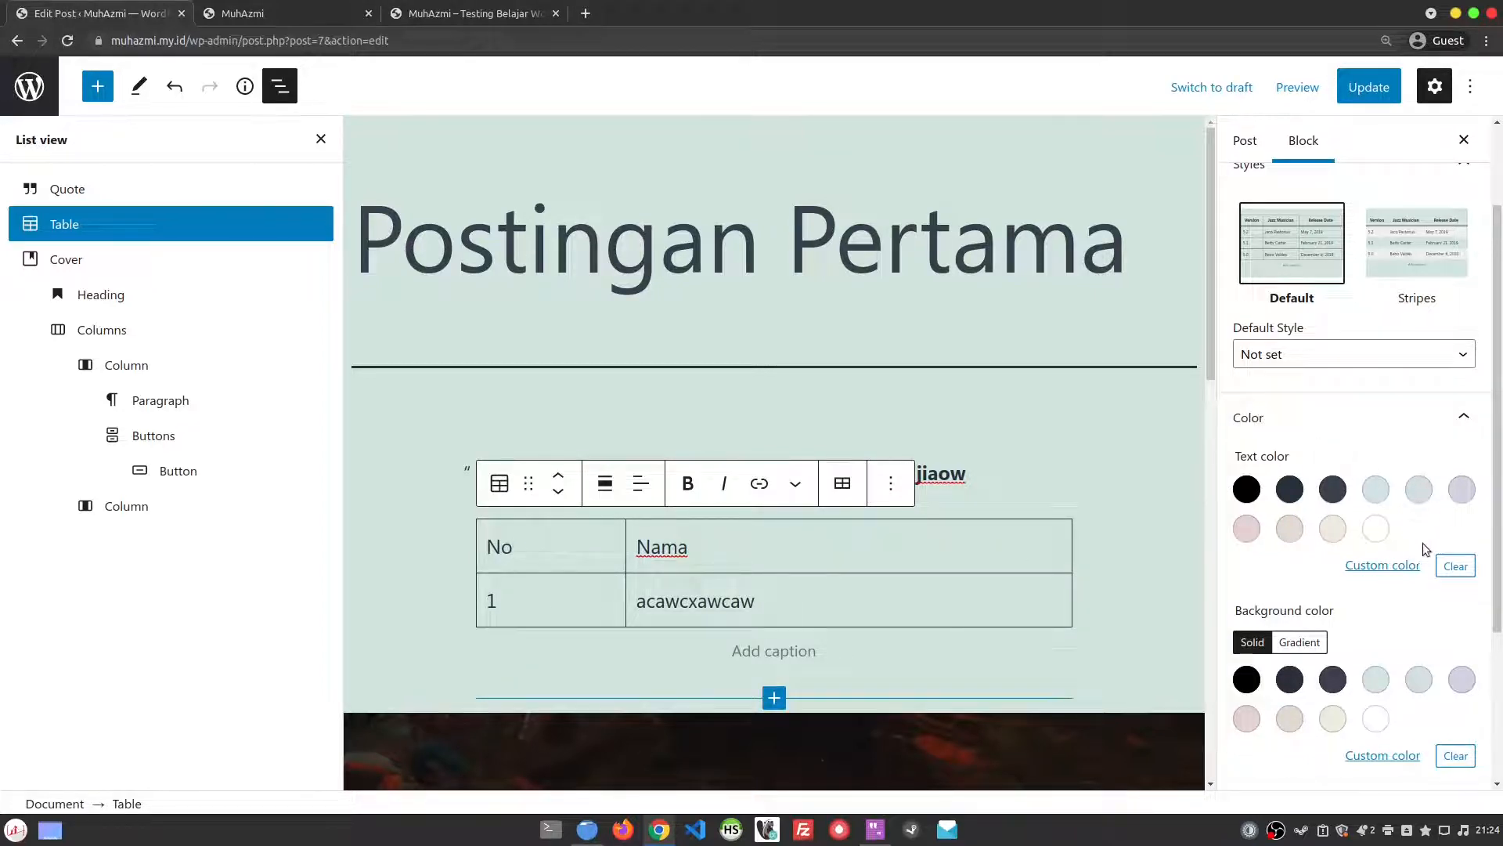
- Set the table's text color to the custom bright green #00ff08 after trying a pale cream swatch
{"action": "left_click", "coordinate": [1332, 530]}
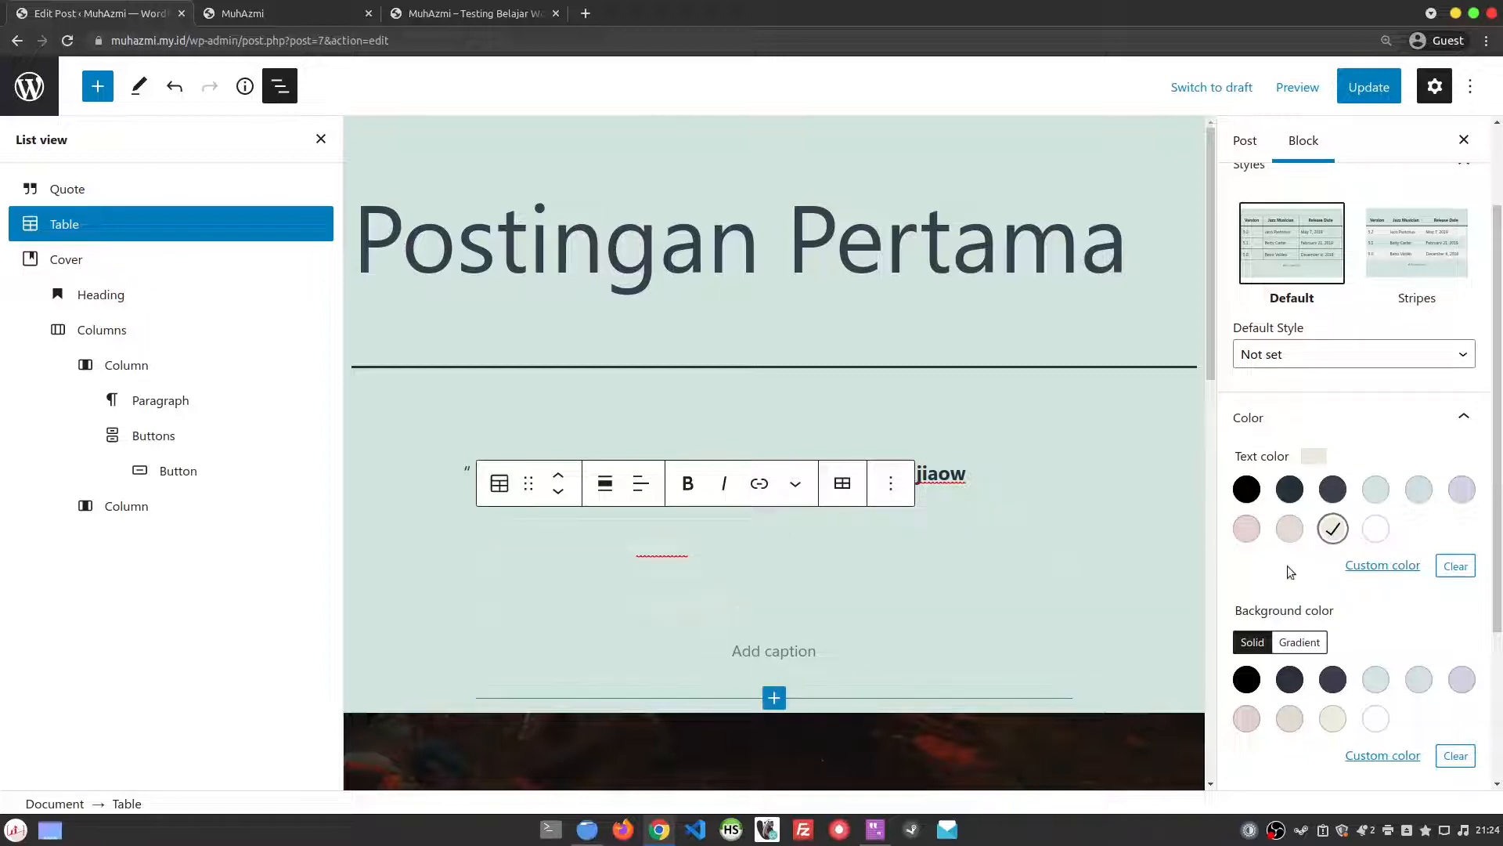
{"action": "left_click", "coordinate": [1390, 569]}
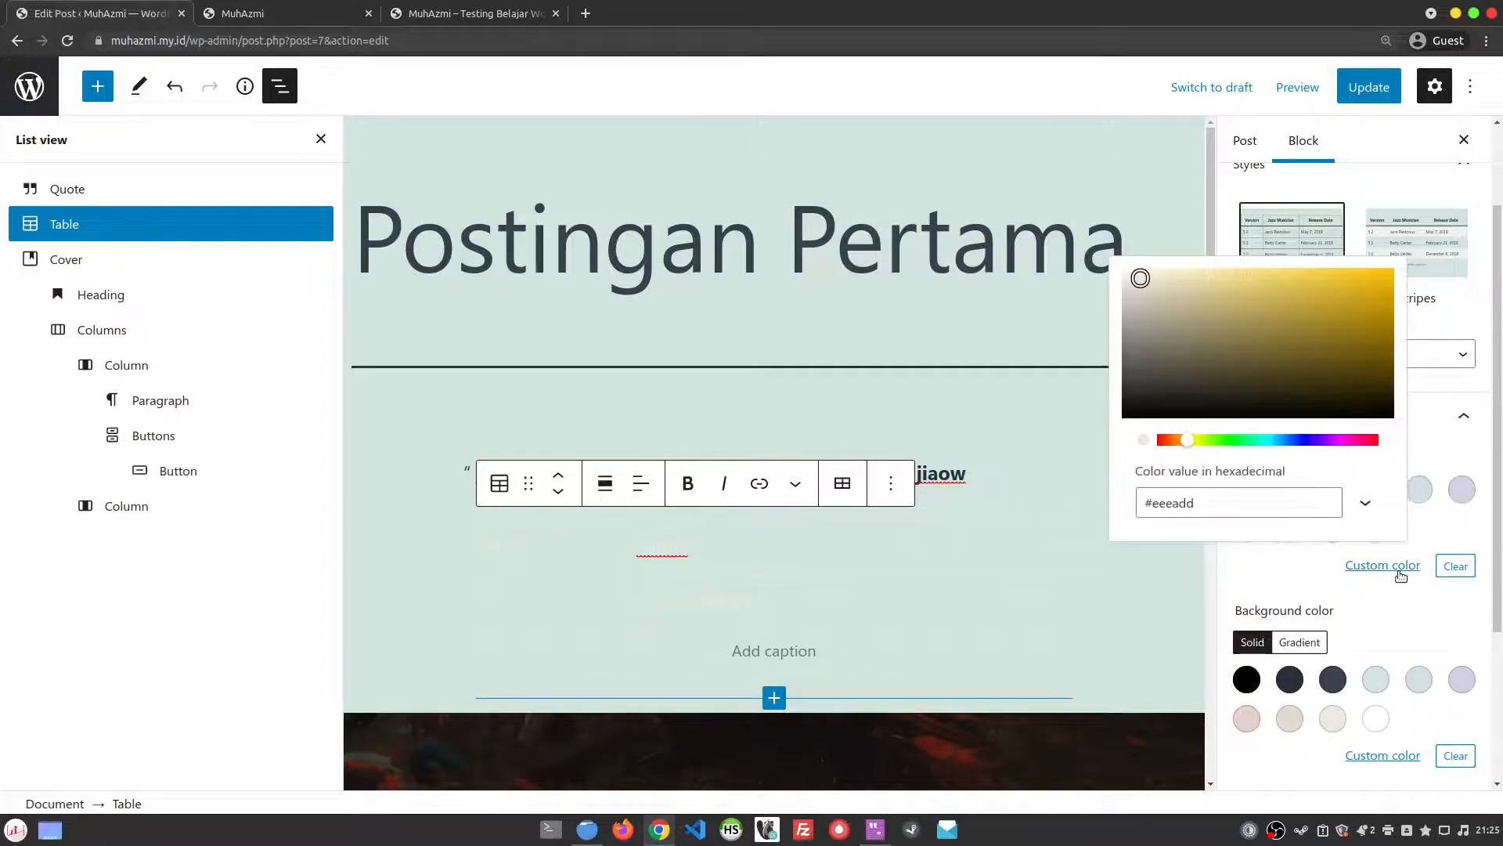
{"action": "left_click_drag", "start_coordinate": [1196, 440], "coordinate": [1233, 440]}
{"action": "left_click_drag", "start_coordinate": [1323, 352], "coordinate": [1395, 269]}
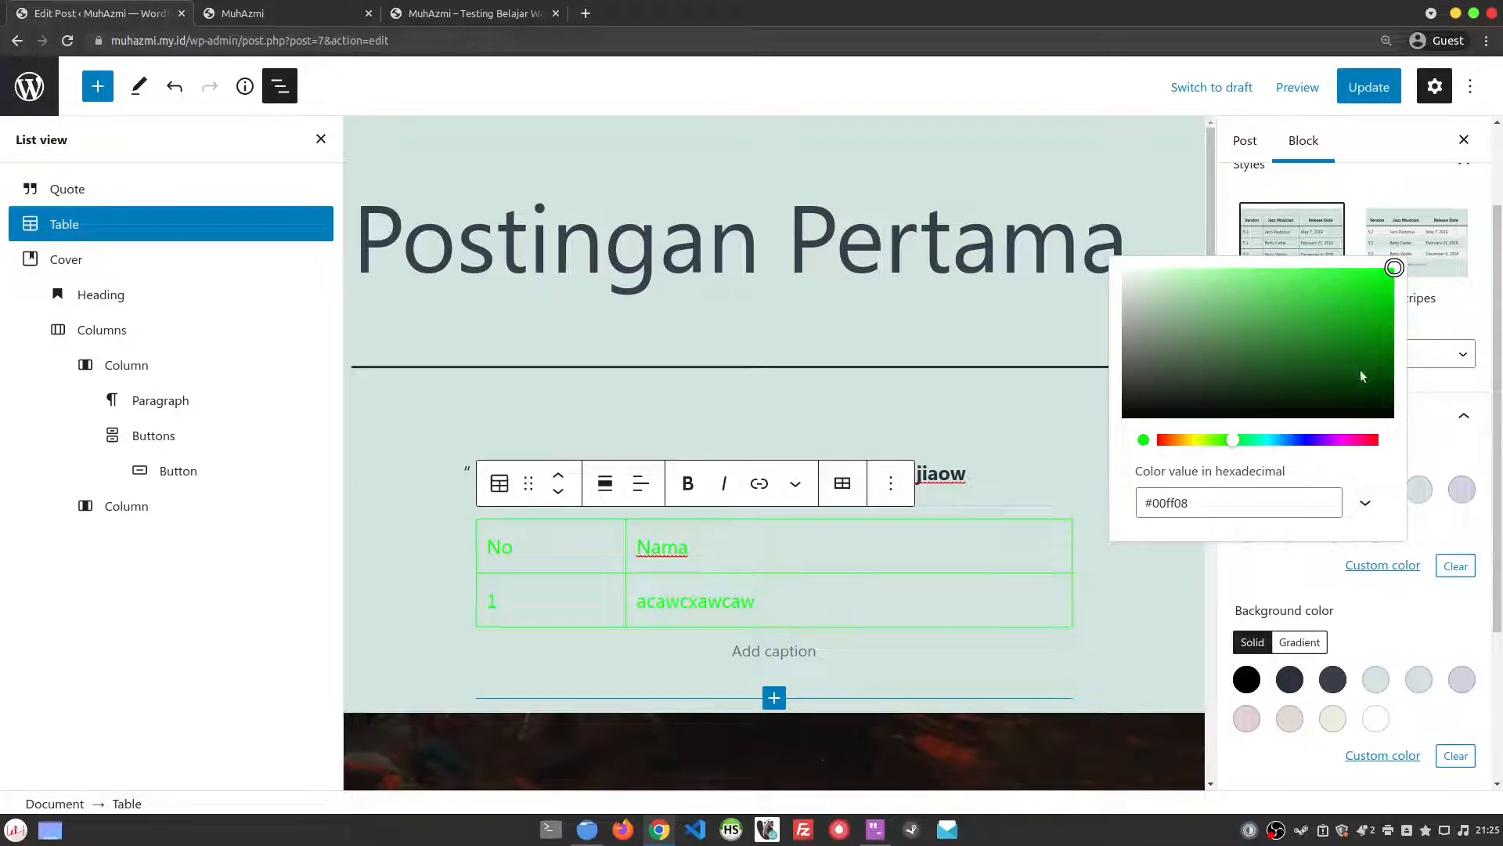
{"action": "left_click", "coordinate": [1428, 524]}
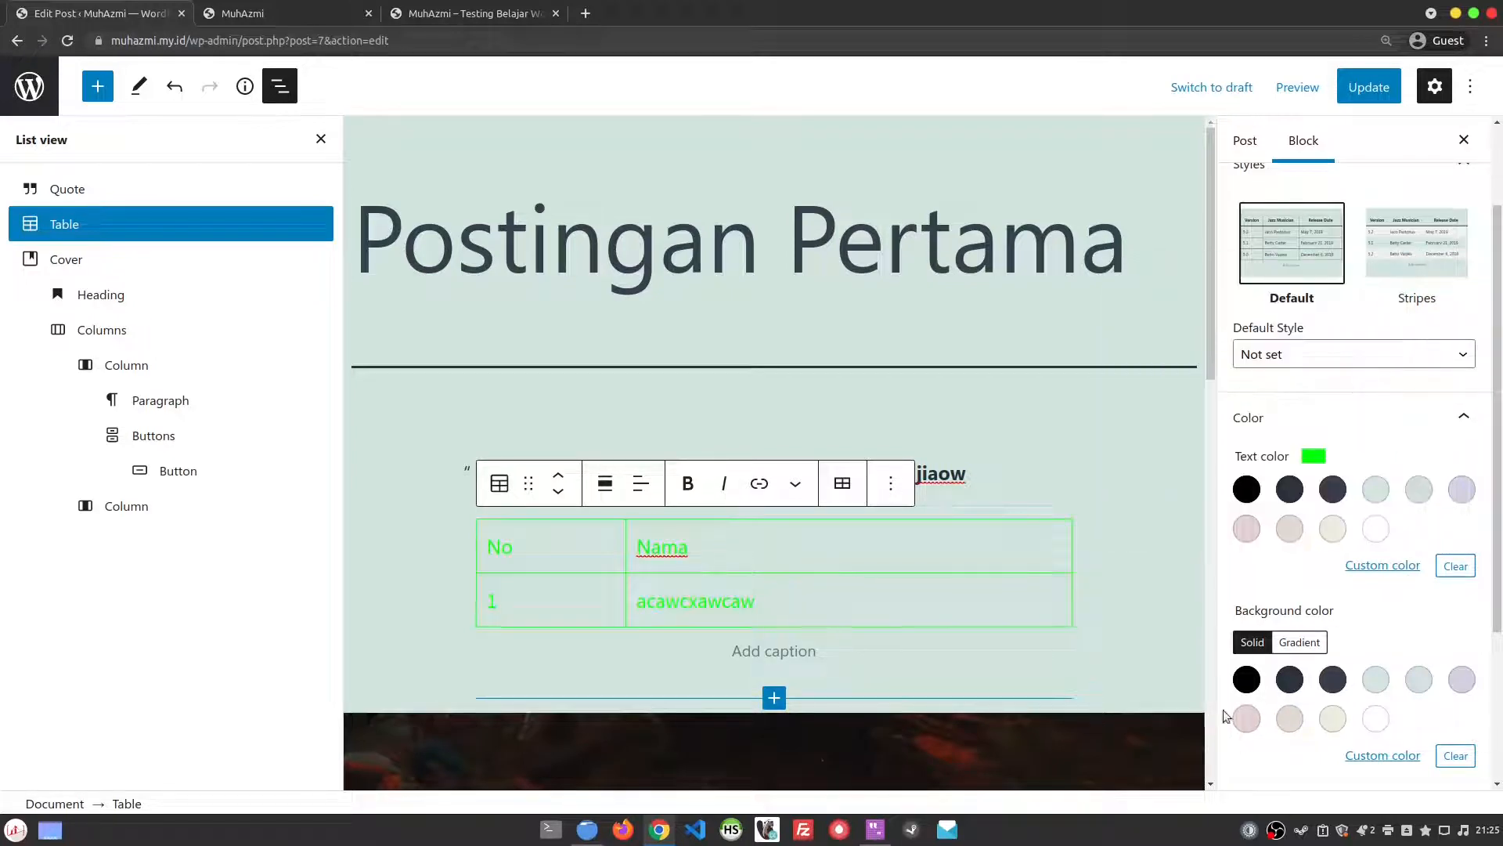
- Try a white solid background on the table and replace it with black
{"action": "left_click", "coordinate": [1381, 722]}
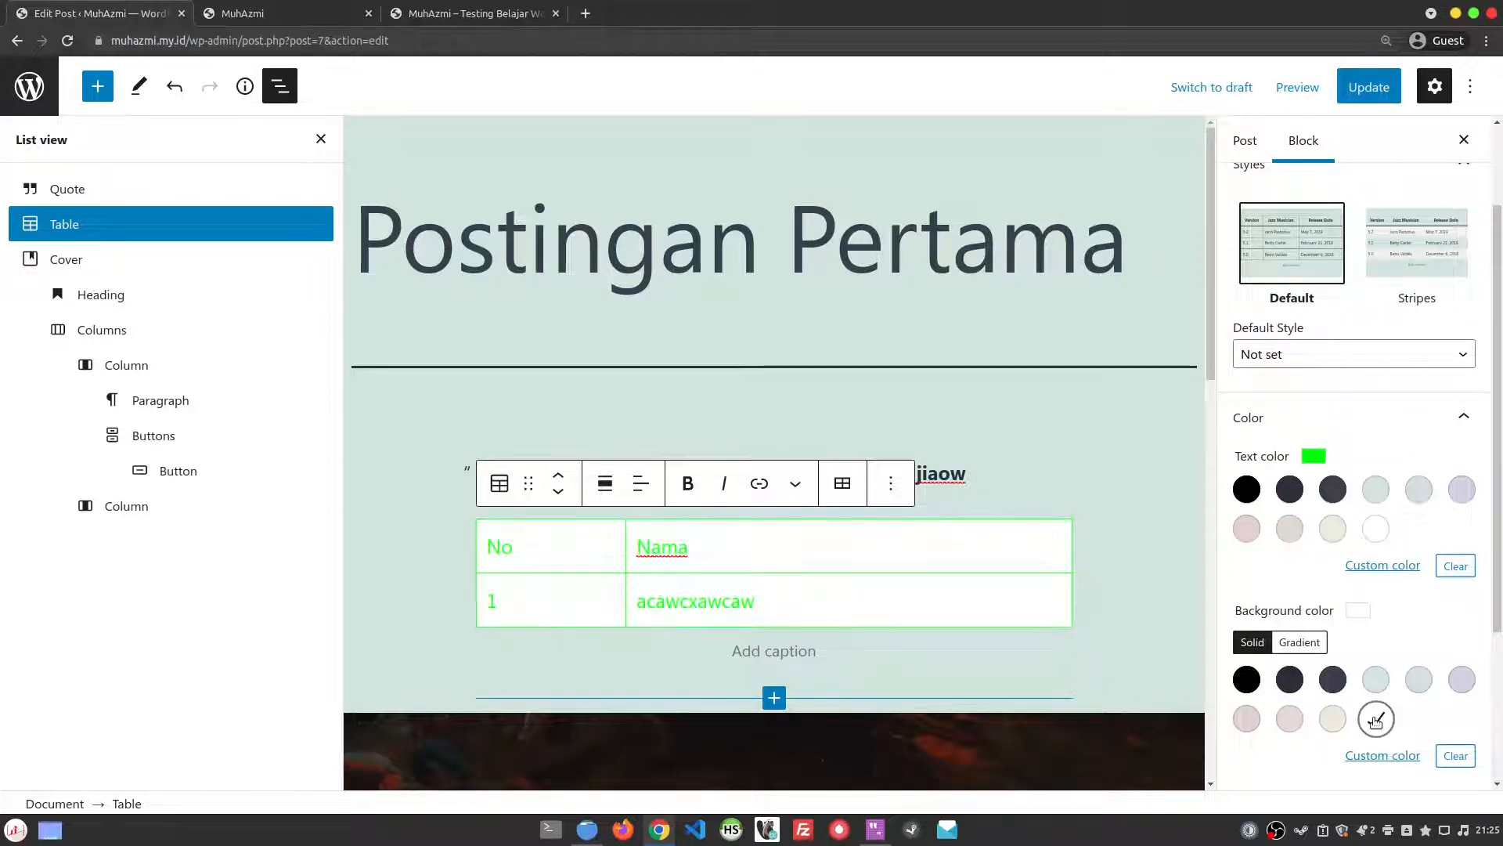
{"action": "left_click", "coordinate": [1247, 679]}
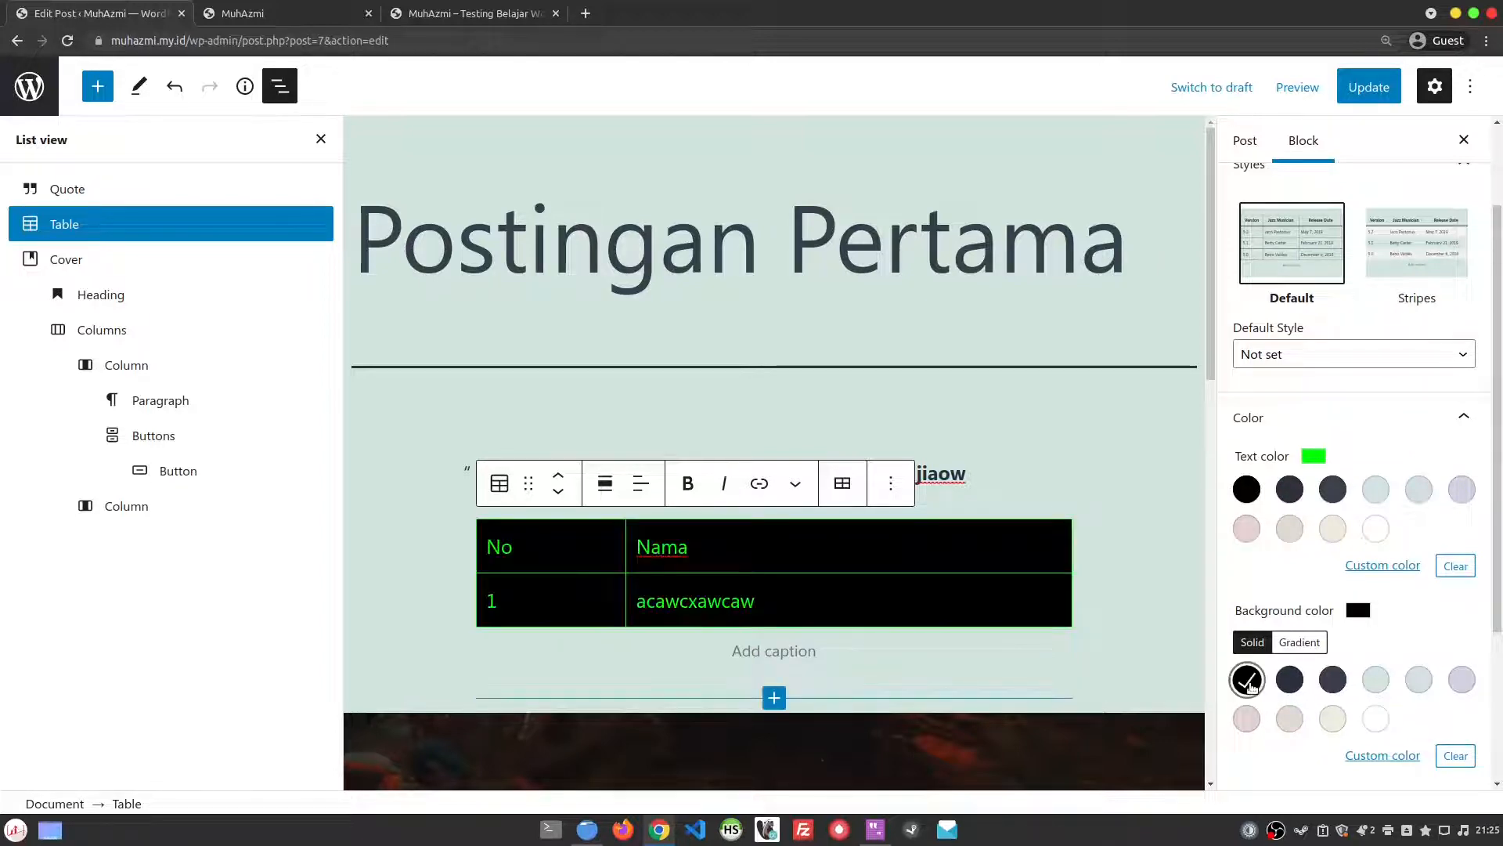
{"action": "scroll", "coordinate": [884, 538], "scroll_direction": "down", "scroll_amount": 2}
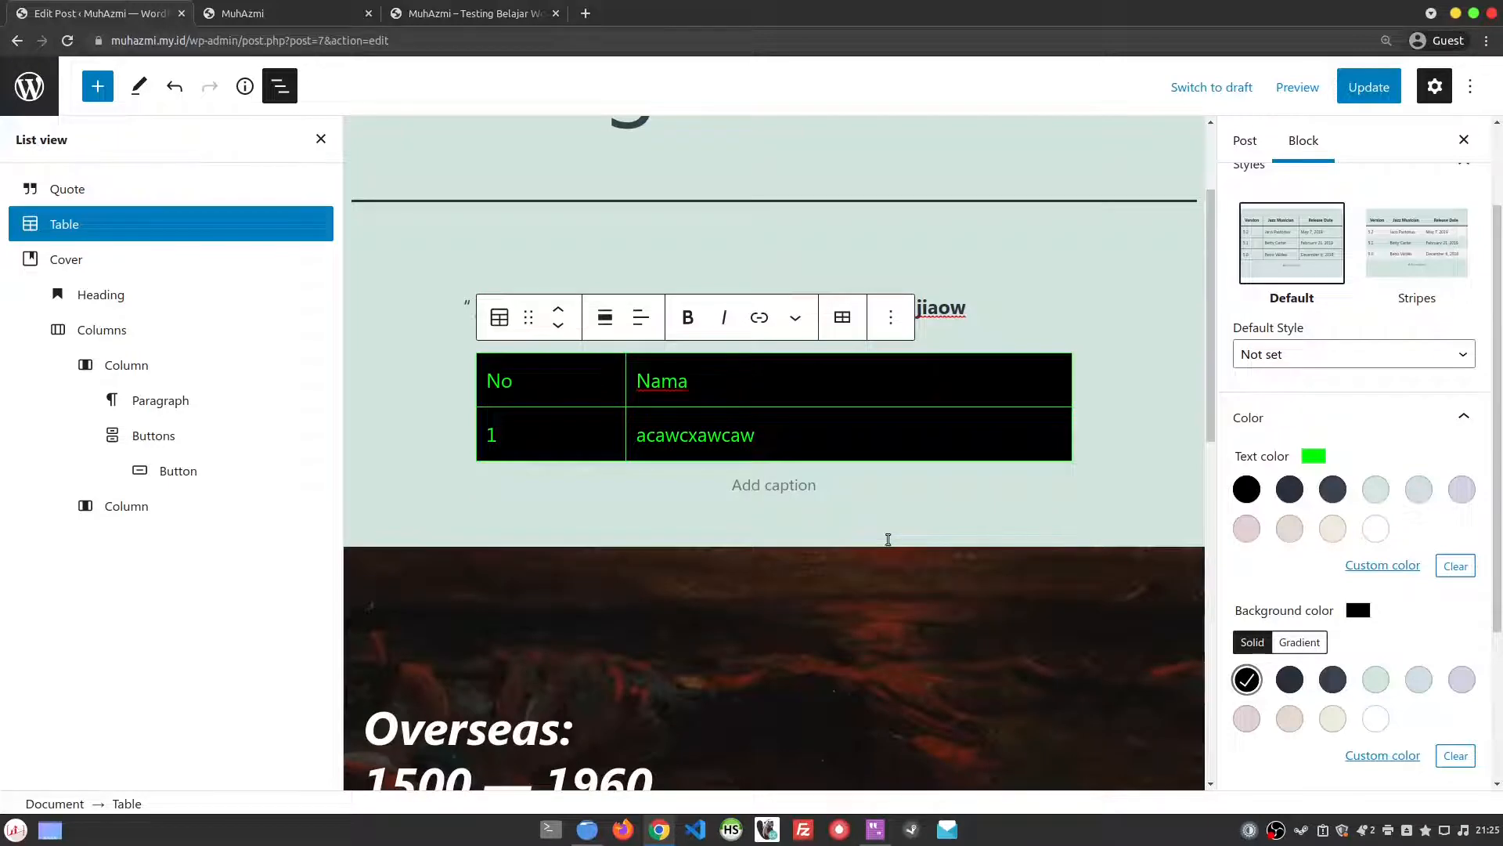
- Replace the name cell's text in the table's second row with "sfsdfsdfsdfsdfs"
{"action": "scroll", "coordinate": [1423, 648], "scroll_direction": "down", "scroll_amount": 3}
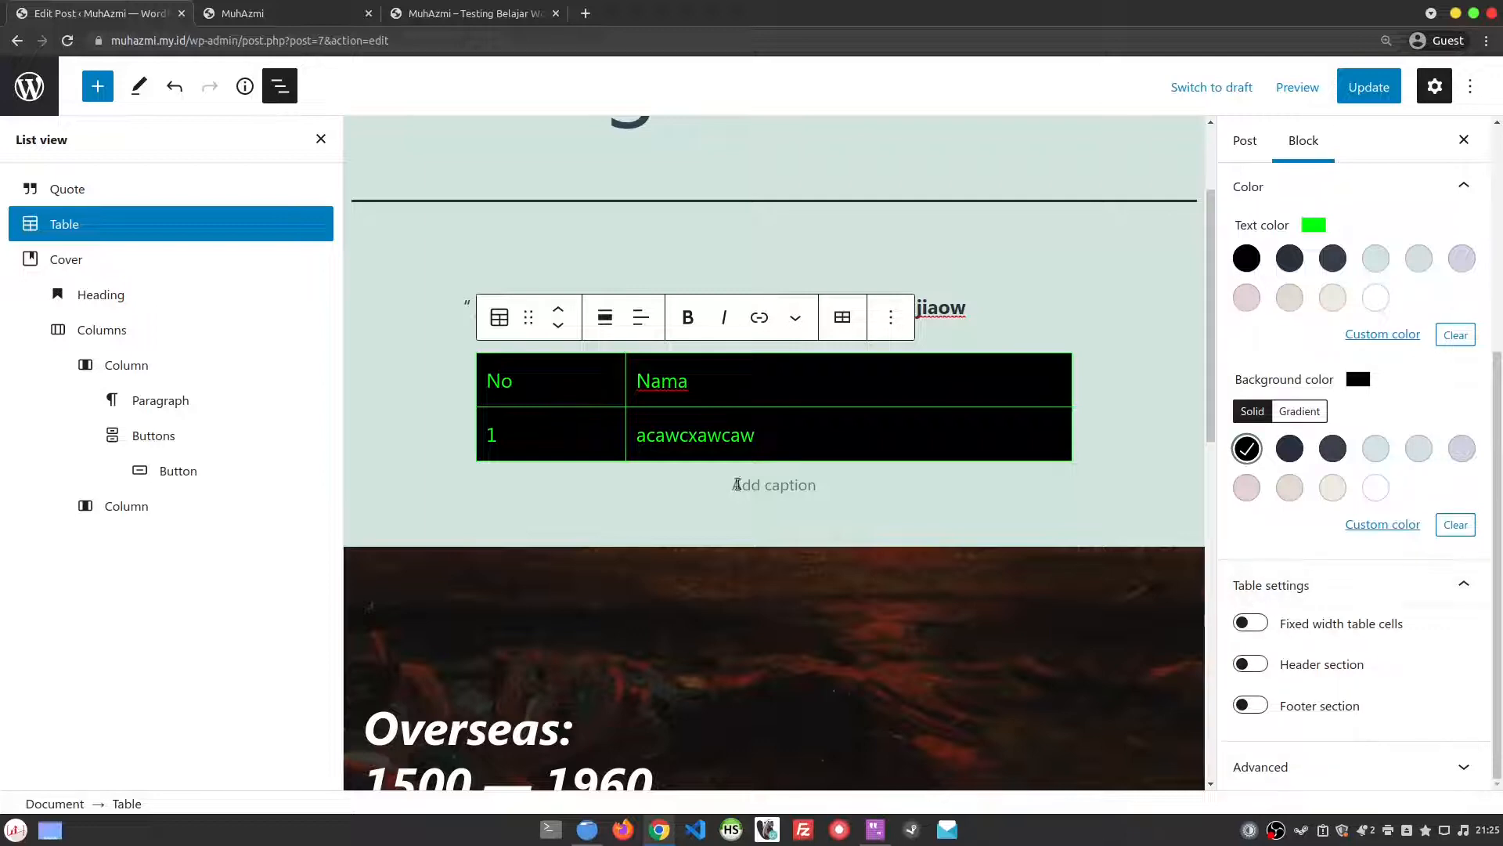
{"action": "left_click_drag", "start_coordinate": [791, 437], "coordinate": [638, 439]}
{"action": "key", "text": "BackSpace"}
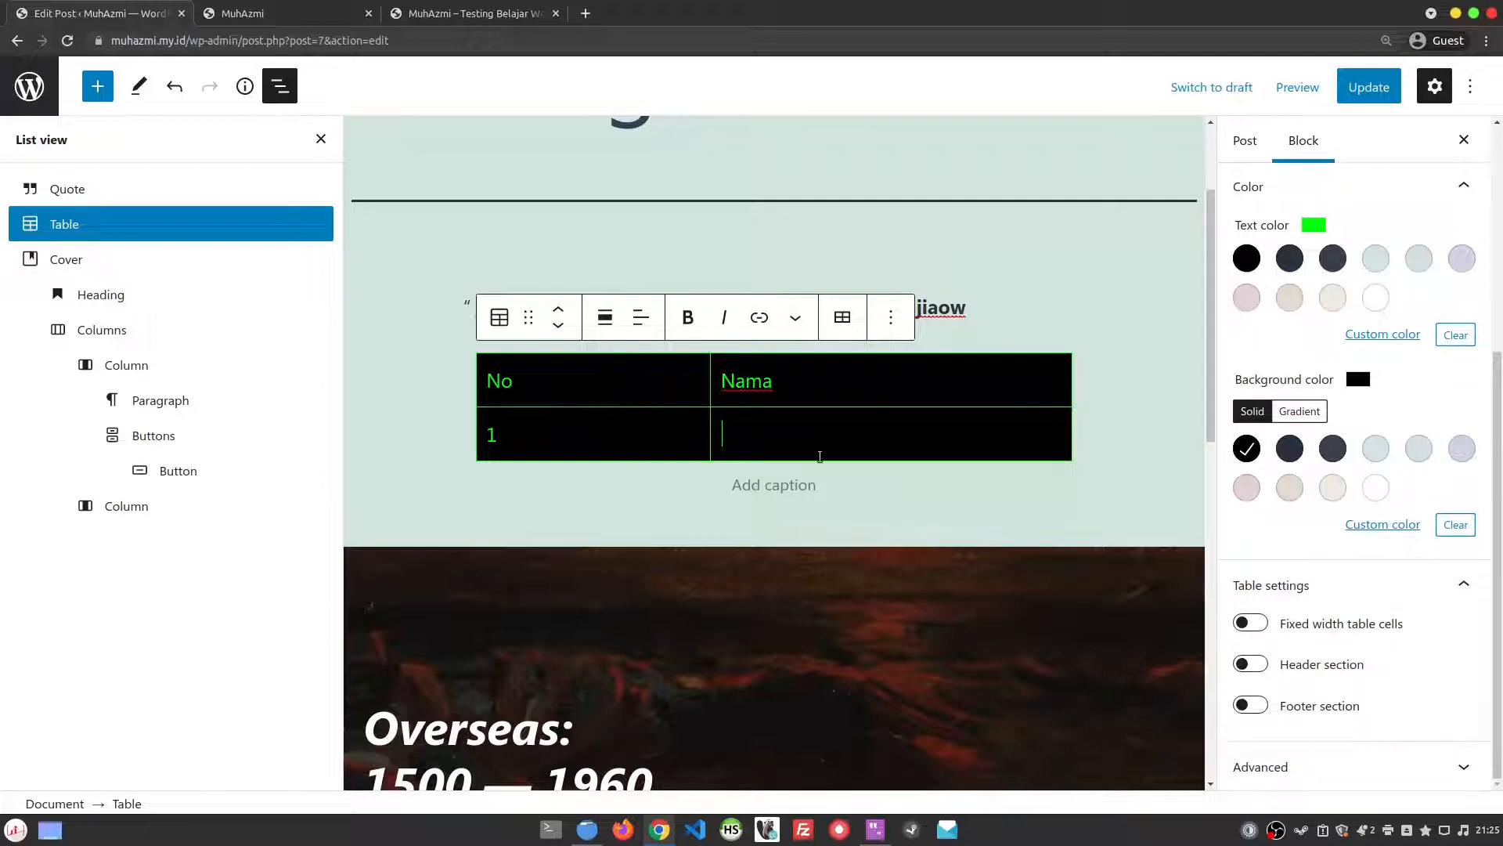
{"action": "type", "text": "sfsdfsdfsdfsdfsd"}
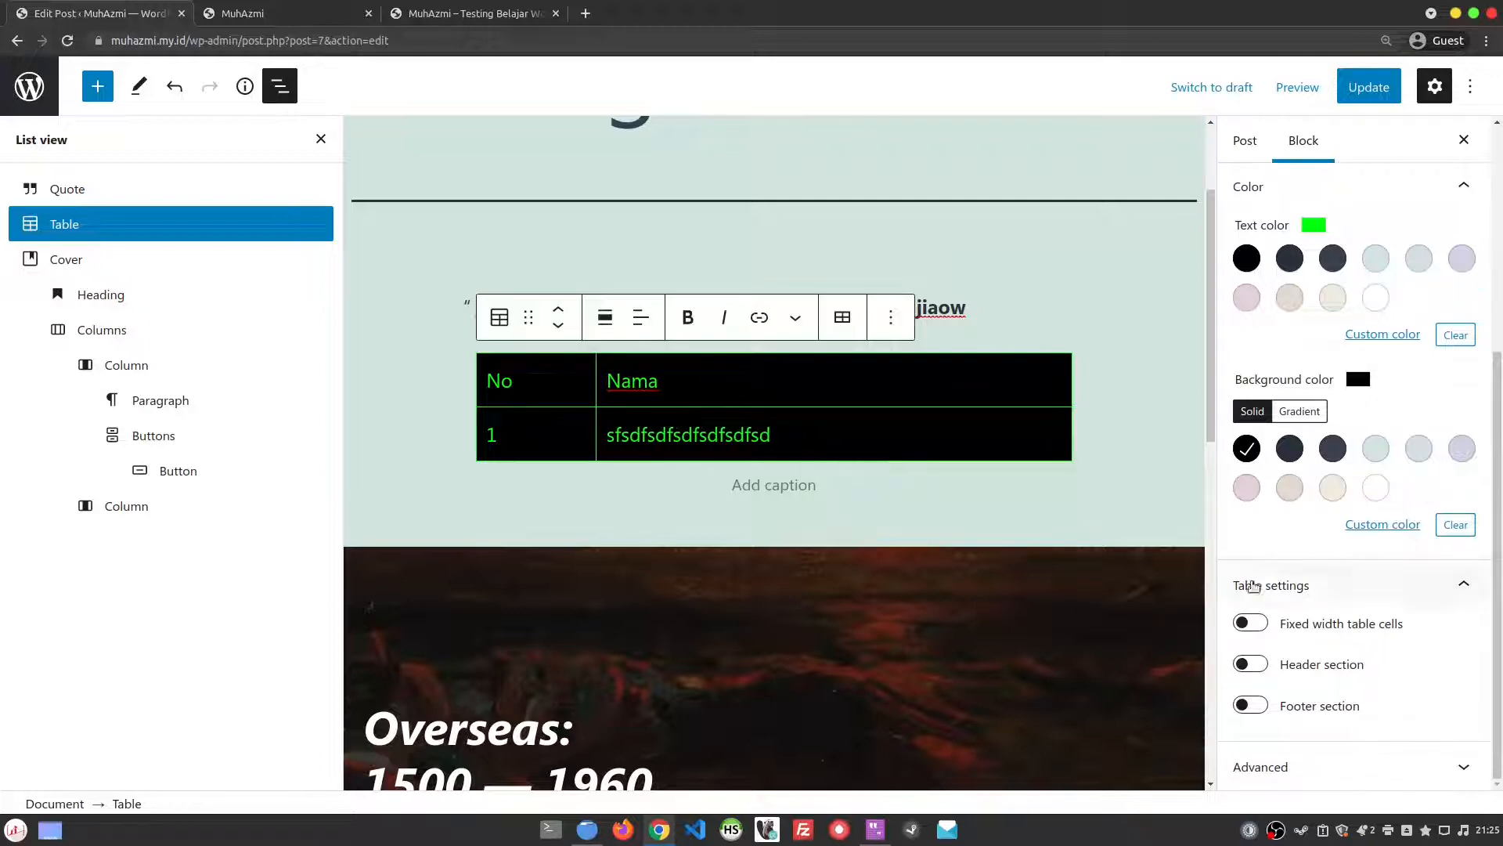
{"action": "key", "text": "BackSpace"}
- Enable fixed width table cells and insert "asdasdasdasdasd" in the middle of the second-row name text
{"action": "left_click", "coordinate": [1250, 623]}
{"action": "left_click", "coordinate": [843, 434]}
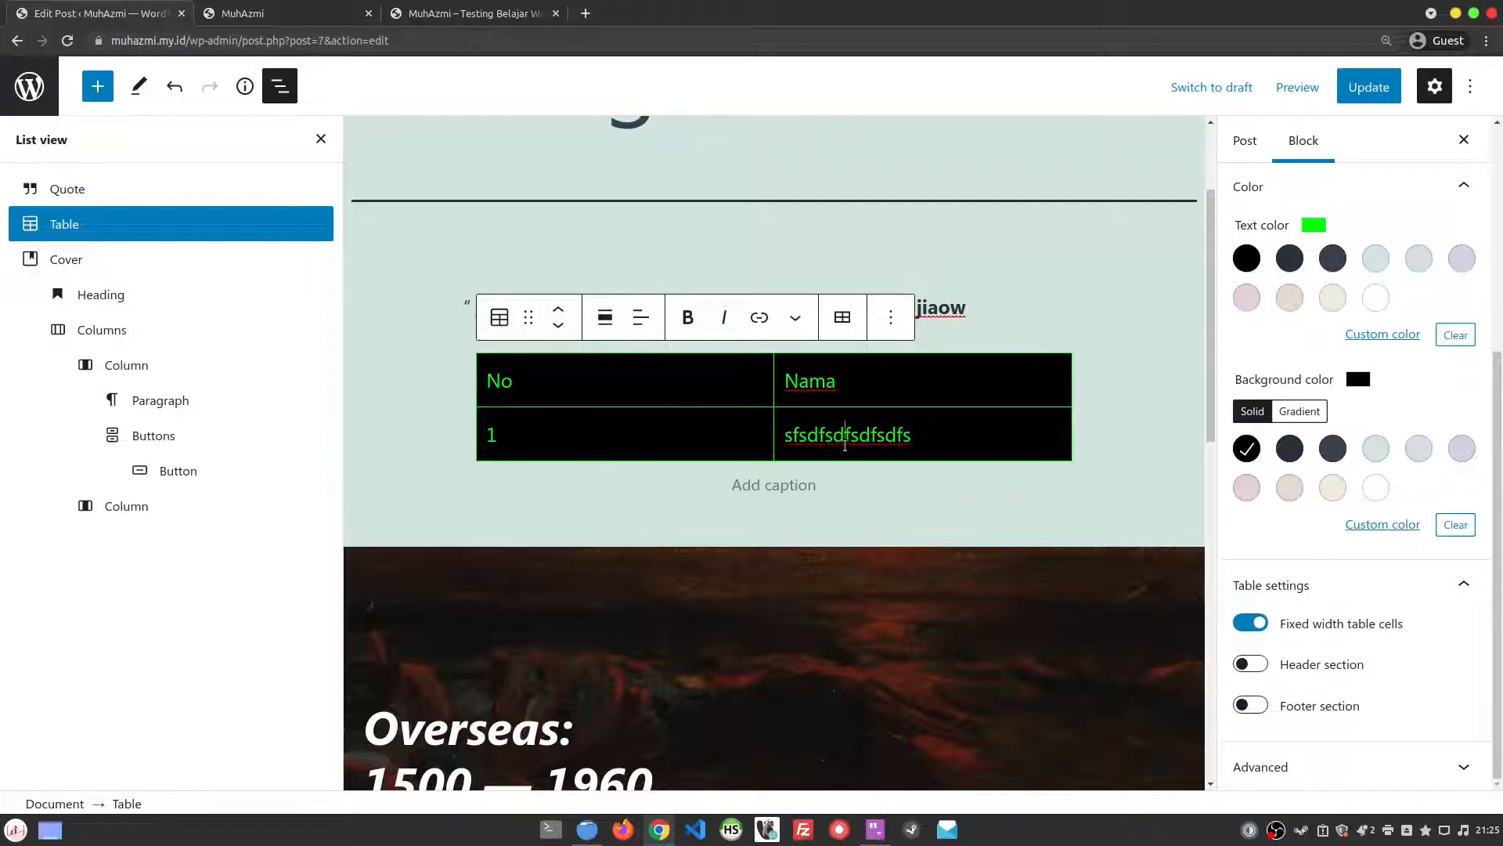
{"action": "type", "text": "asdasdasdasdasd"}
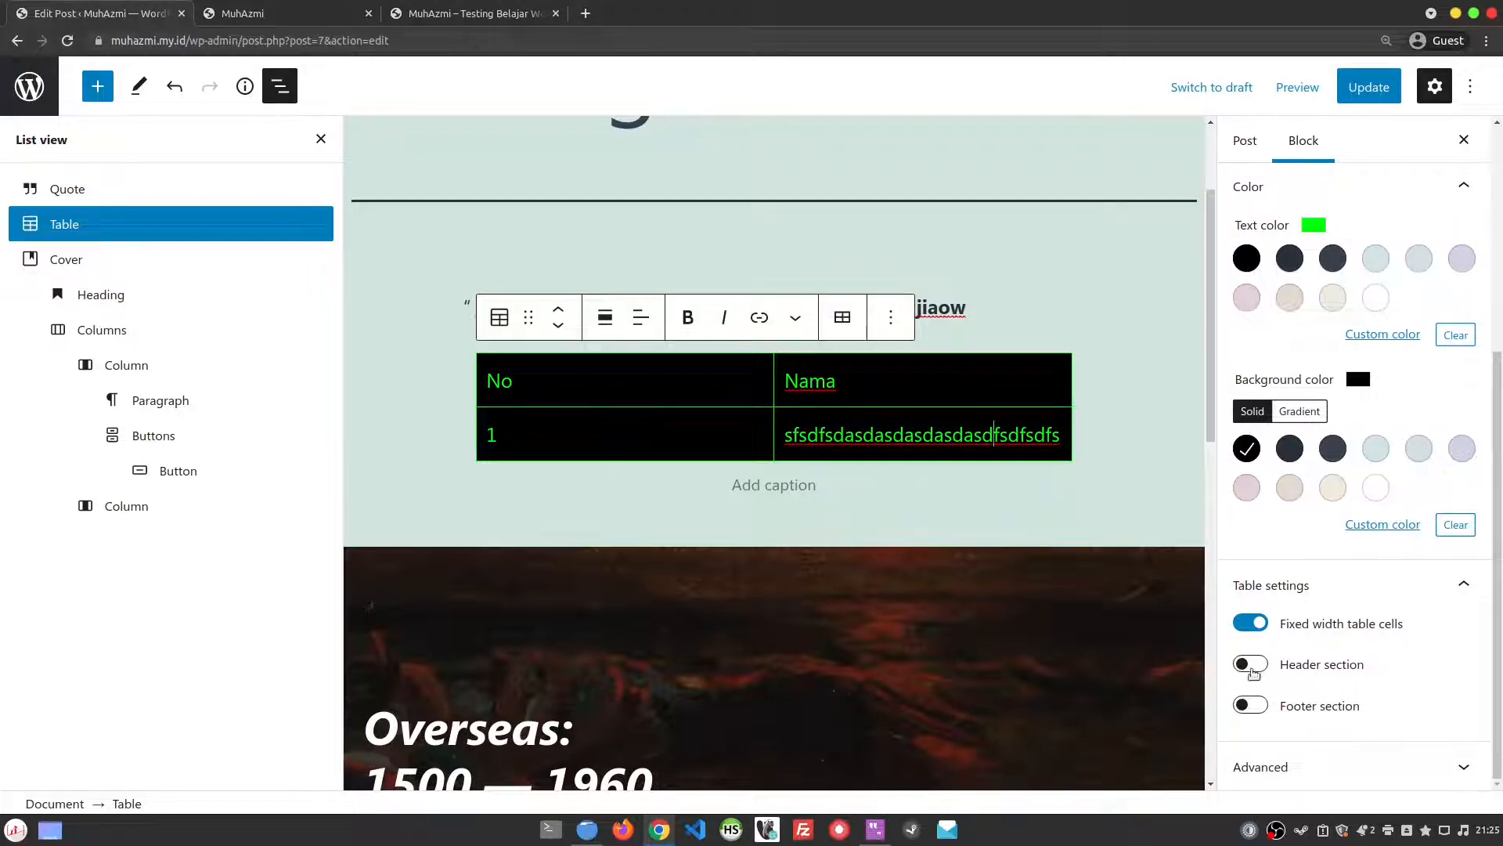
- Enable the table's header and footer sections and expand its advanced settings
{"action": "left_click", "coordinate": [1251, 664]}
{"action": "left_click", "coordinate": [634, 383]}
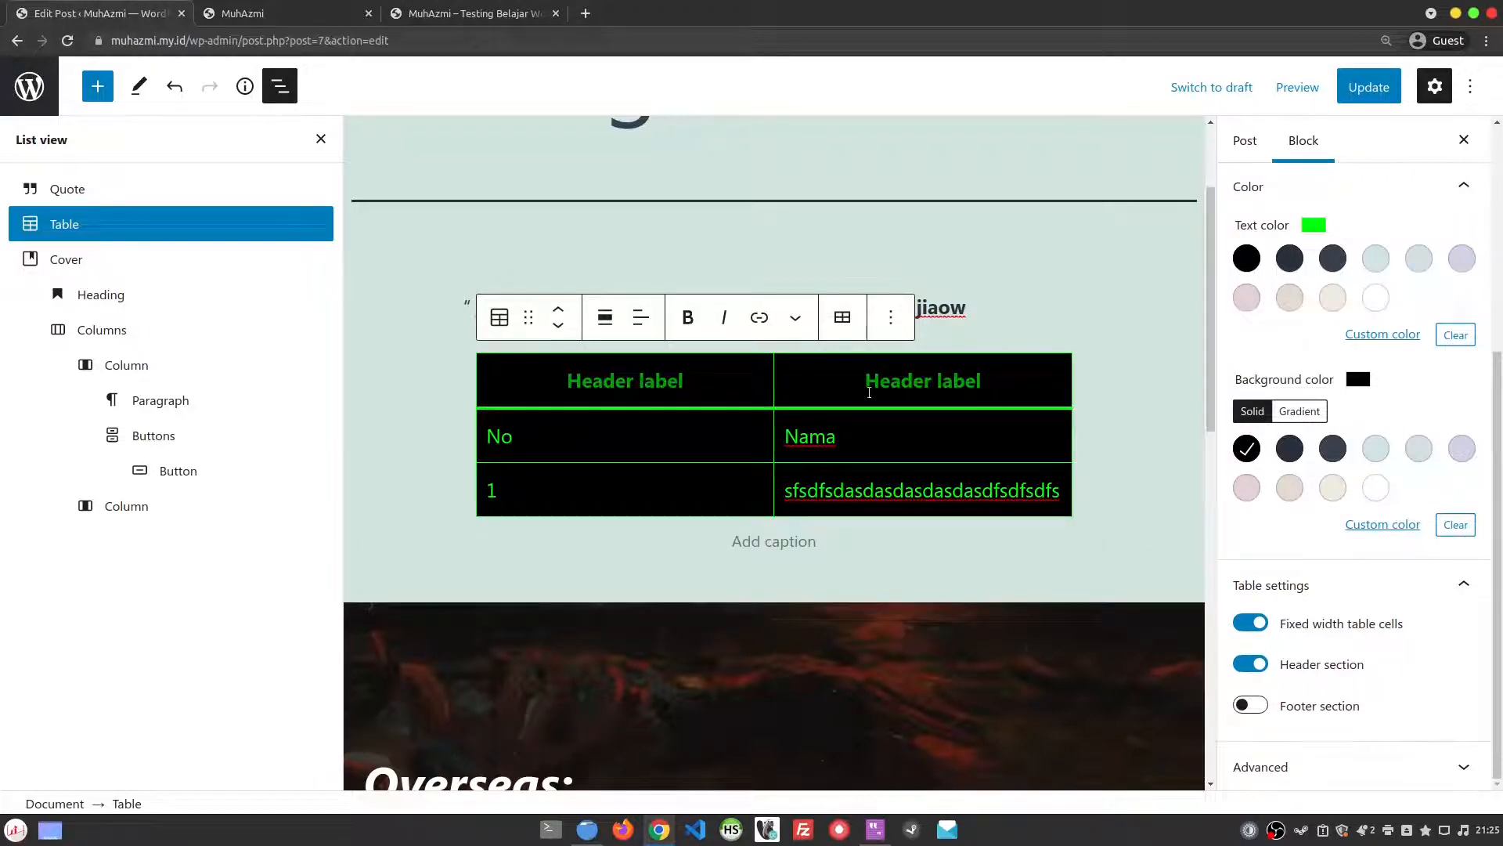
{"action": "left_click", "coordinate": [1252, 707]}
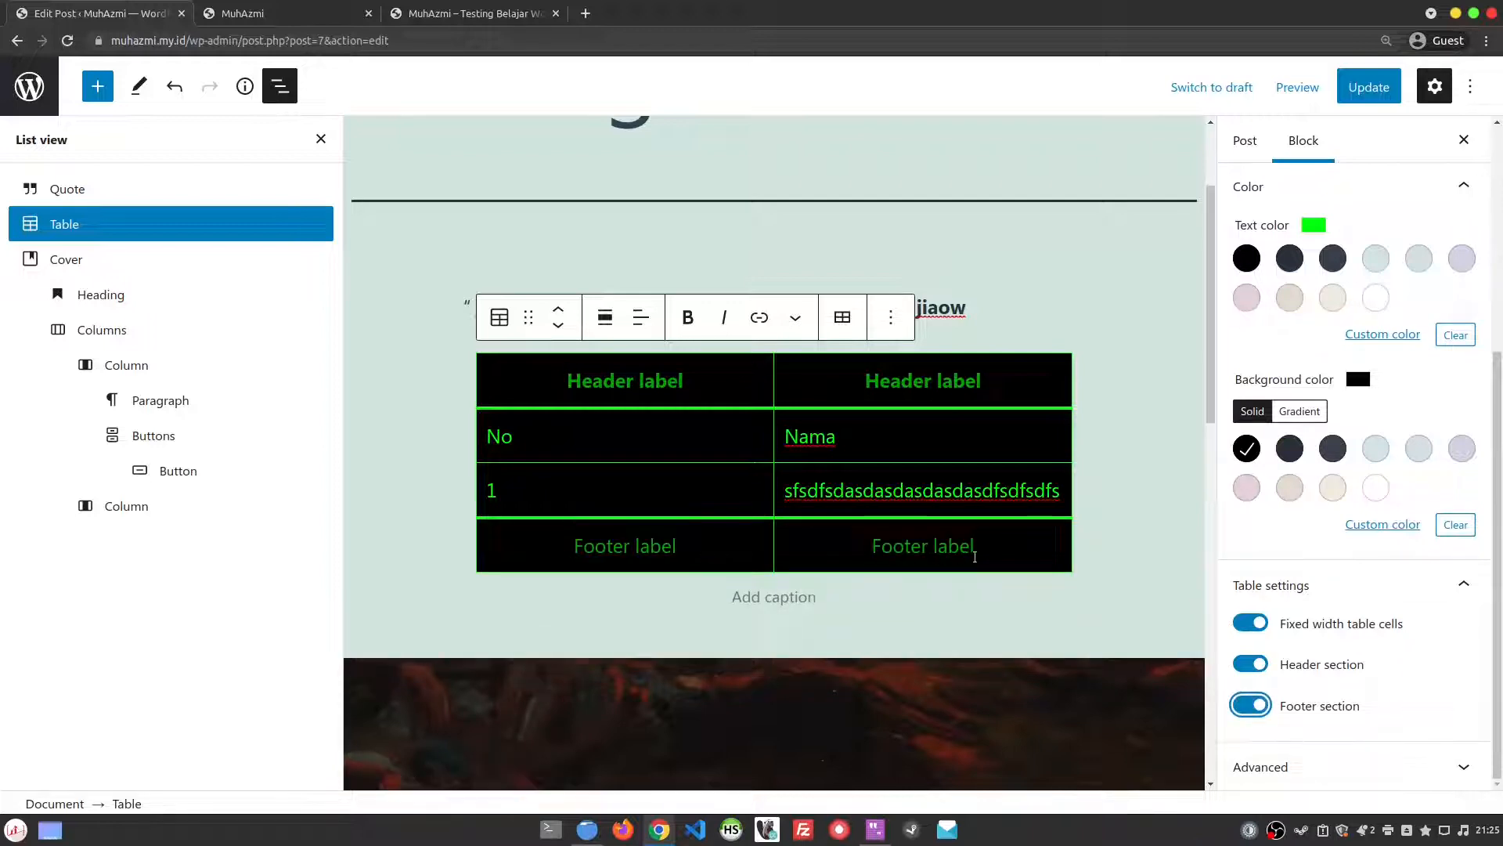
{"action": "left_click", "coordinate": [1375, 765]}
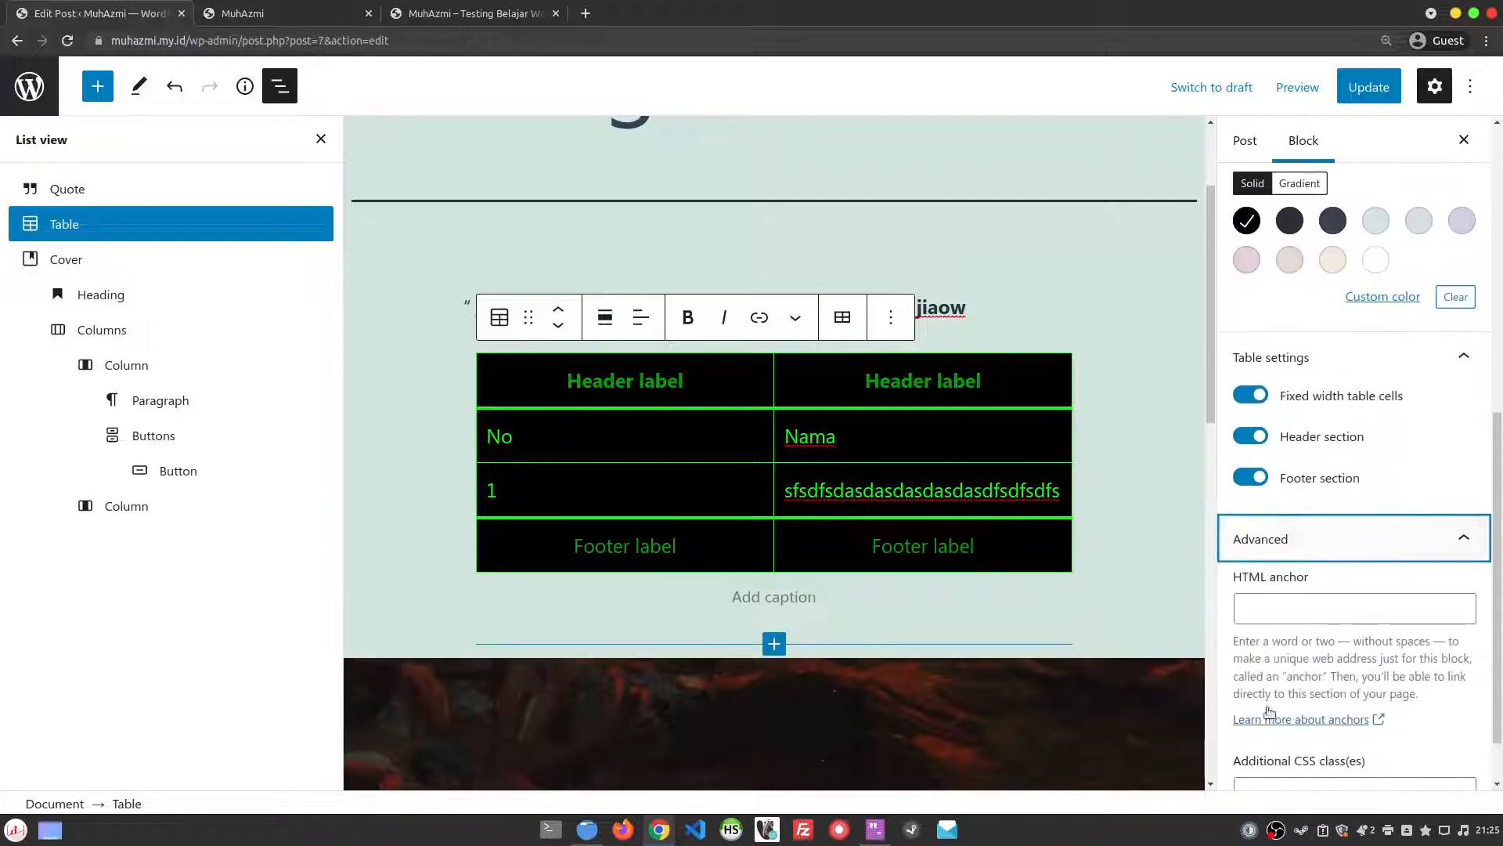
{"action": "scroll", "coordinate": [1369, 678], "scroll_direction": "up", "scroll_amount": 5}
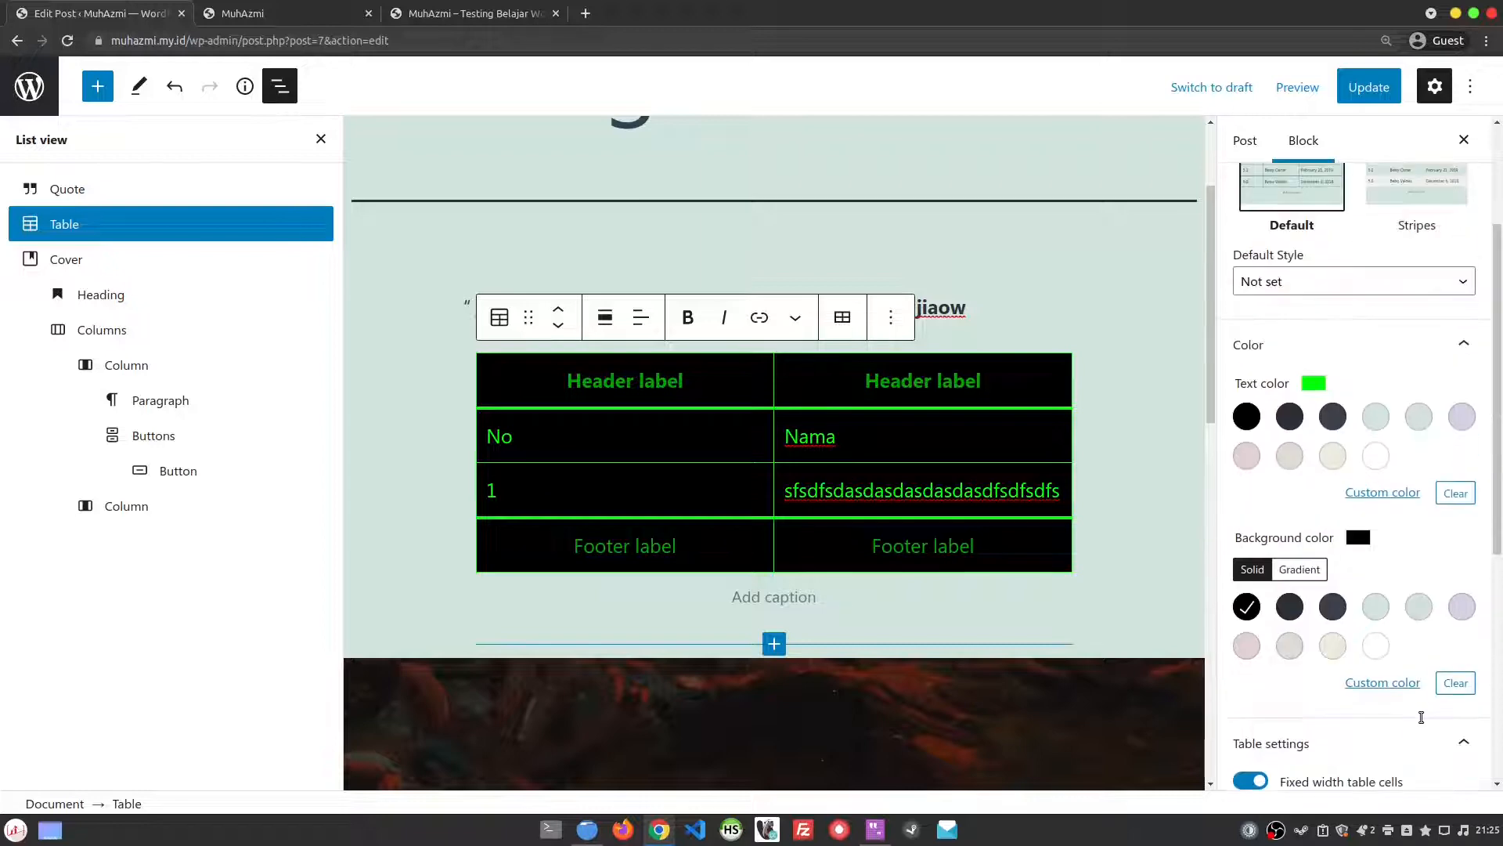
- Review the table block's style, color, table and advanced settings, including the HTML anchor and additional CSS class fields
{"action": "scroll", "coordinate": [1421, 715], "scroll_direction": "down", "scroll_amount": 5}
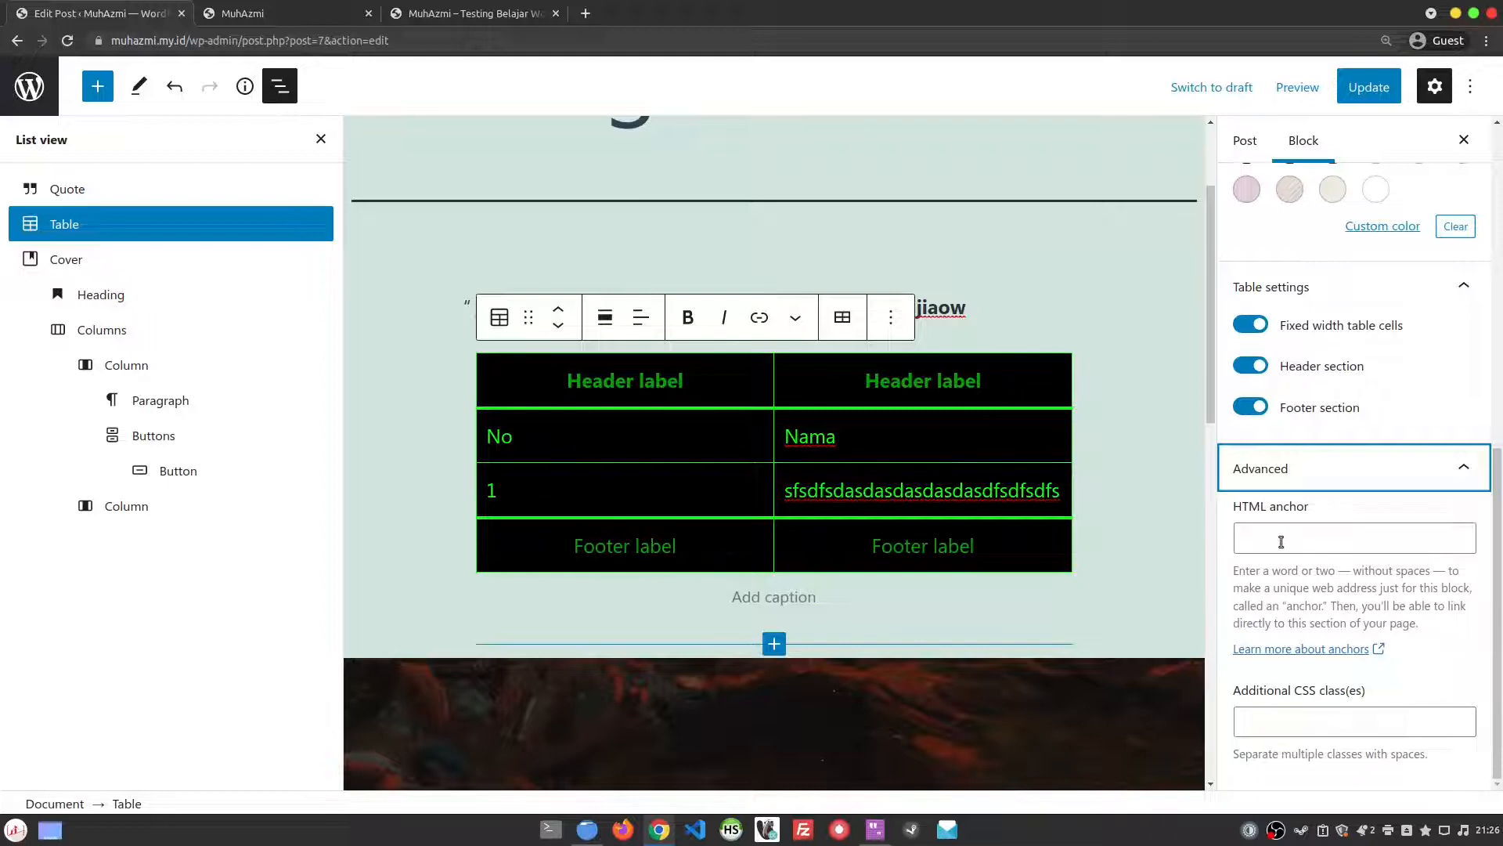
{"action": "scroll", "coordinate": [1281, 542], "scroll_direction": "up", "scroll_amount": 5}
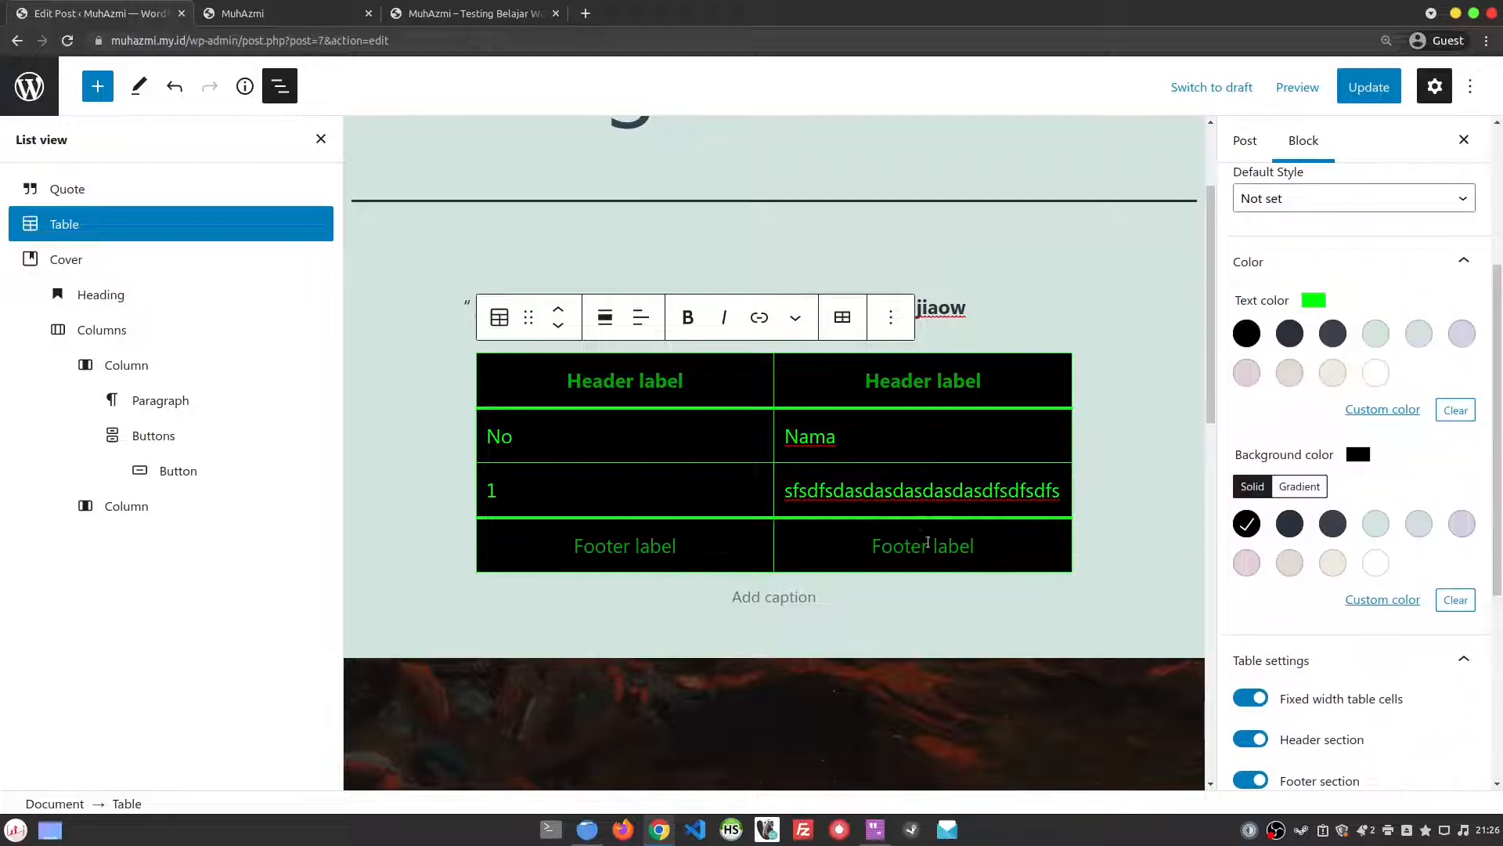
{"action": "scroll", "coordinate": [927, 542], "scroll_direction": "down", "scroll_amount": 4}
{"action": "scroll", "coordinate": [927, 542], "scroll_direction": "up", "scroll_amount": 2}
{"action": "scroll", "coordinate": [1340, 637], "scroll_direction": "up", "scroll_amount": 3}
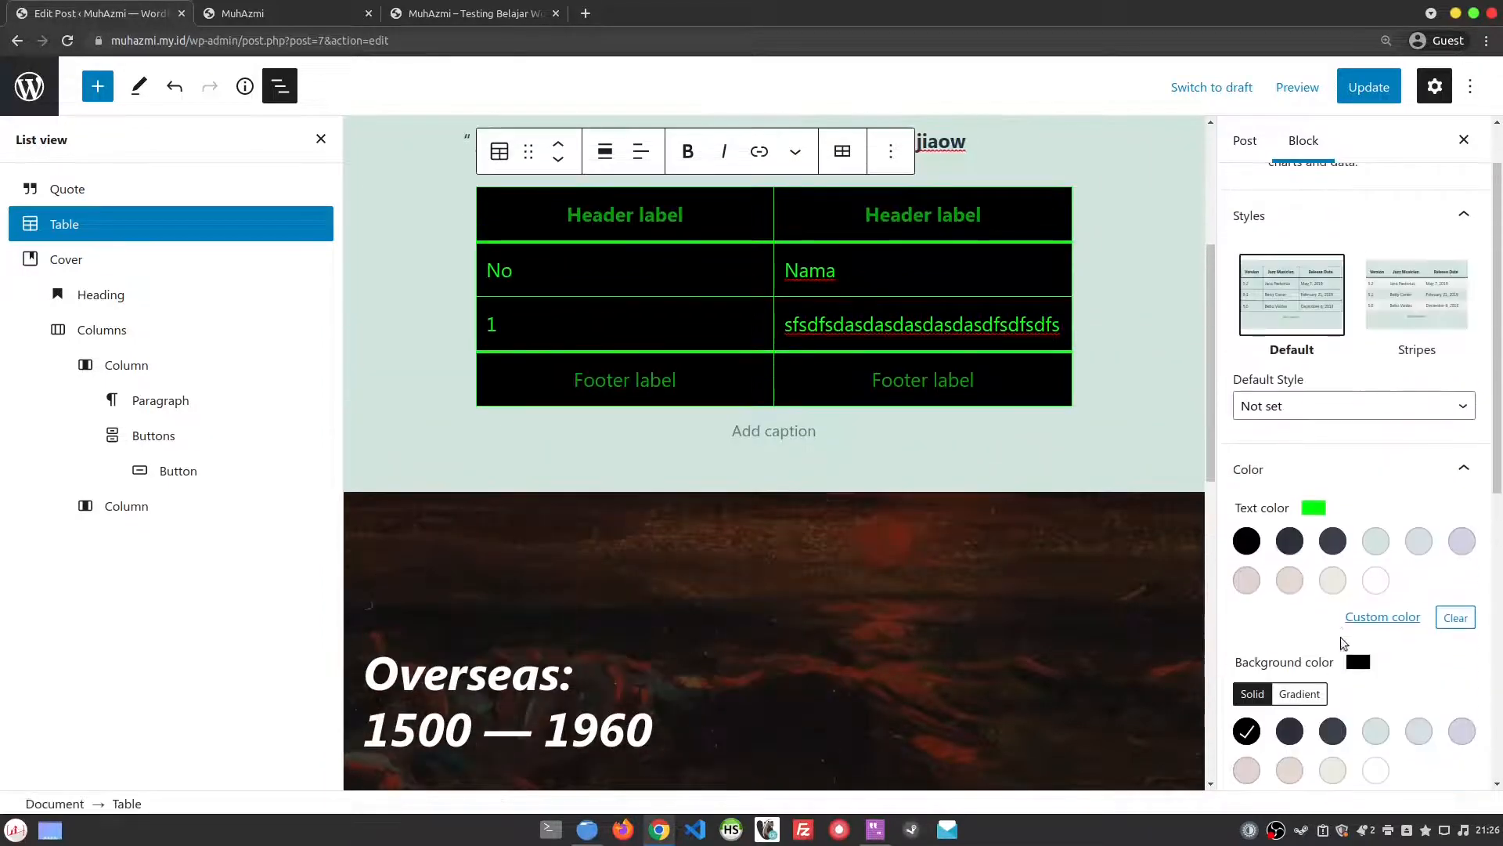
{"action": "scroll", "coordinate": [1341, 637], "scroll_direction": "down", "scroll_amount": 6}
{"action": "scroll", "coordinate": [1089, 607], "scroll_direction": "up", "scroll_amount": 2}
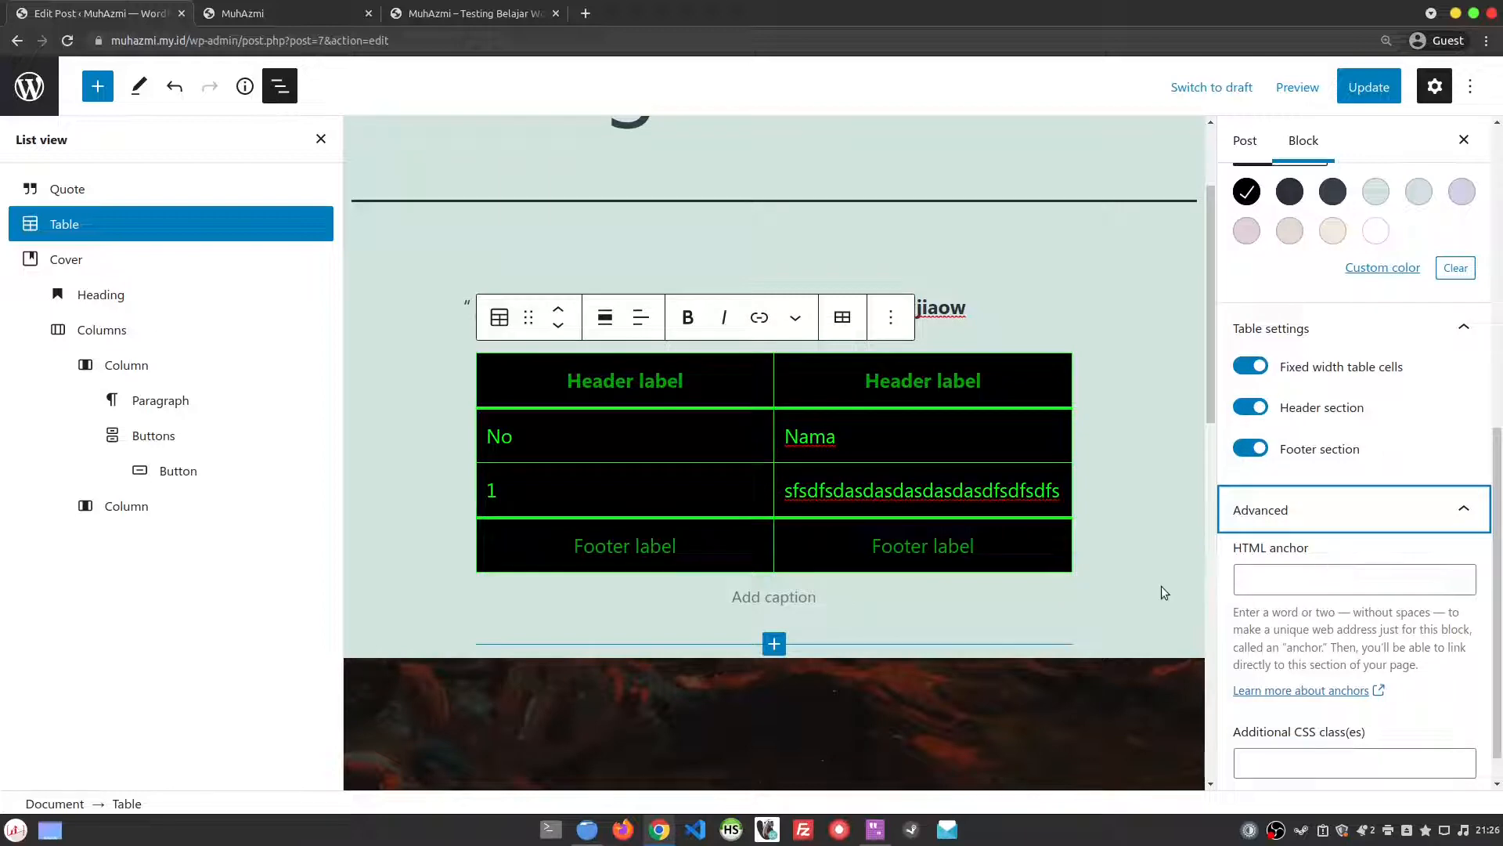
- Select the cover block below the table, expand its advanced settings and review all of its block settings
{"action": "scroll", "coordinate": [1144, 595], "scroll_direction": "down", "scroll_amount": 4}
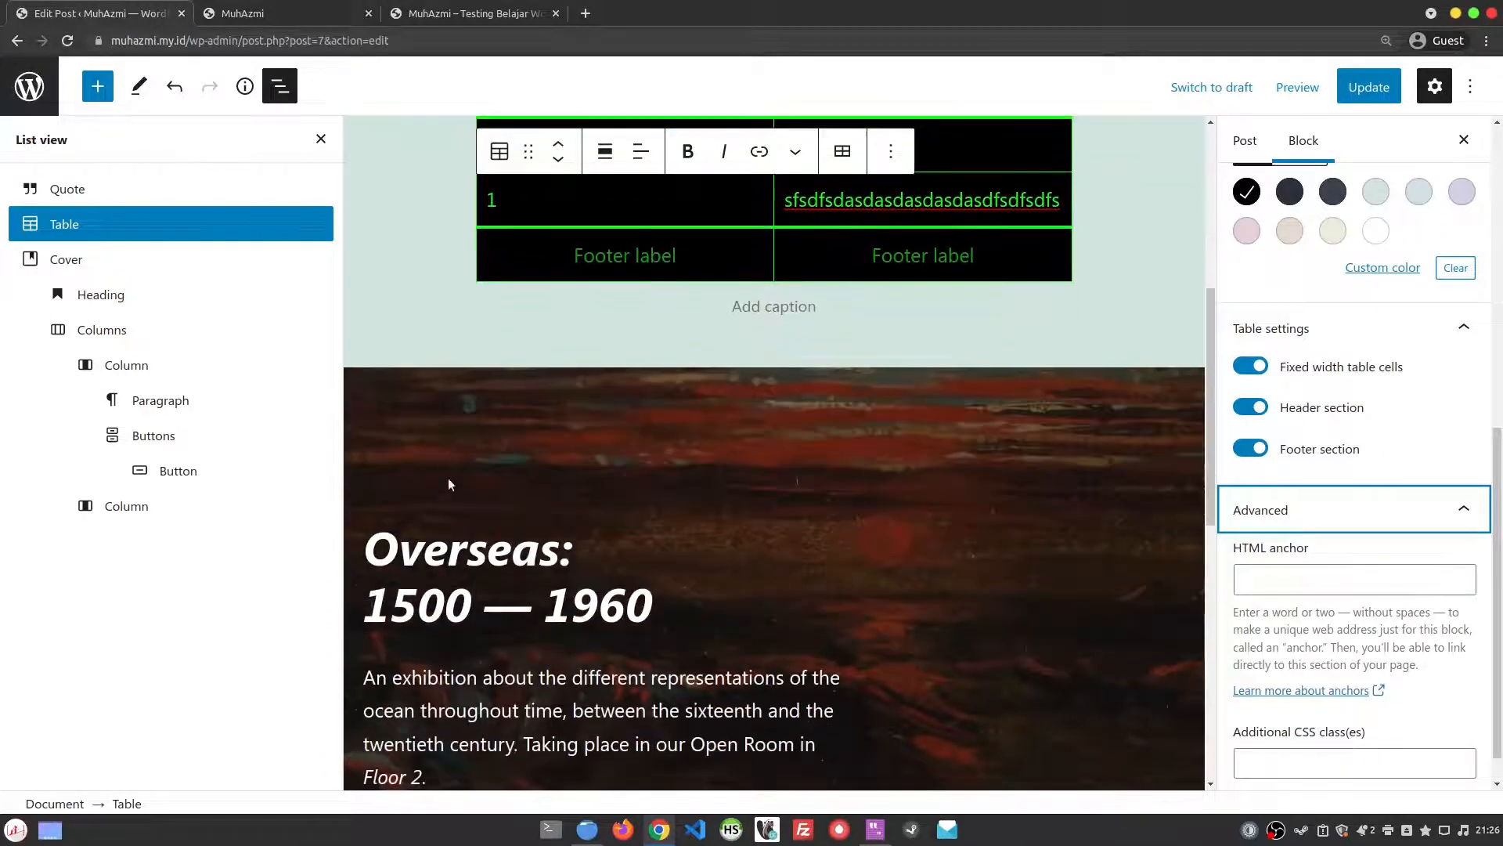
{"action": "left_click", "coordinate": [464, 400]}
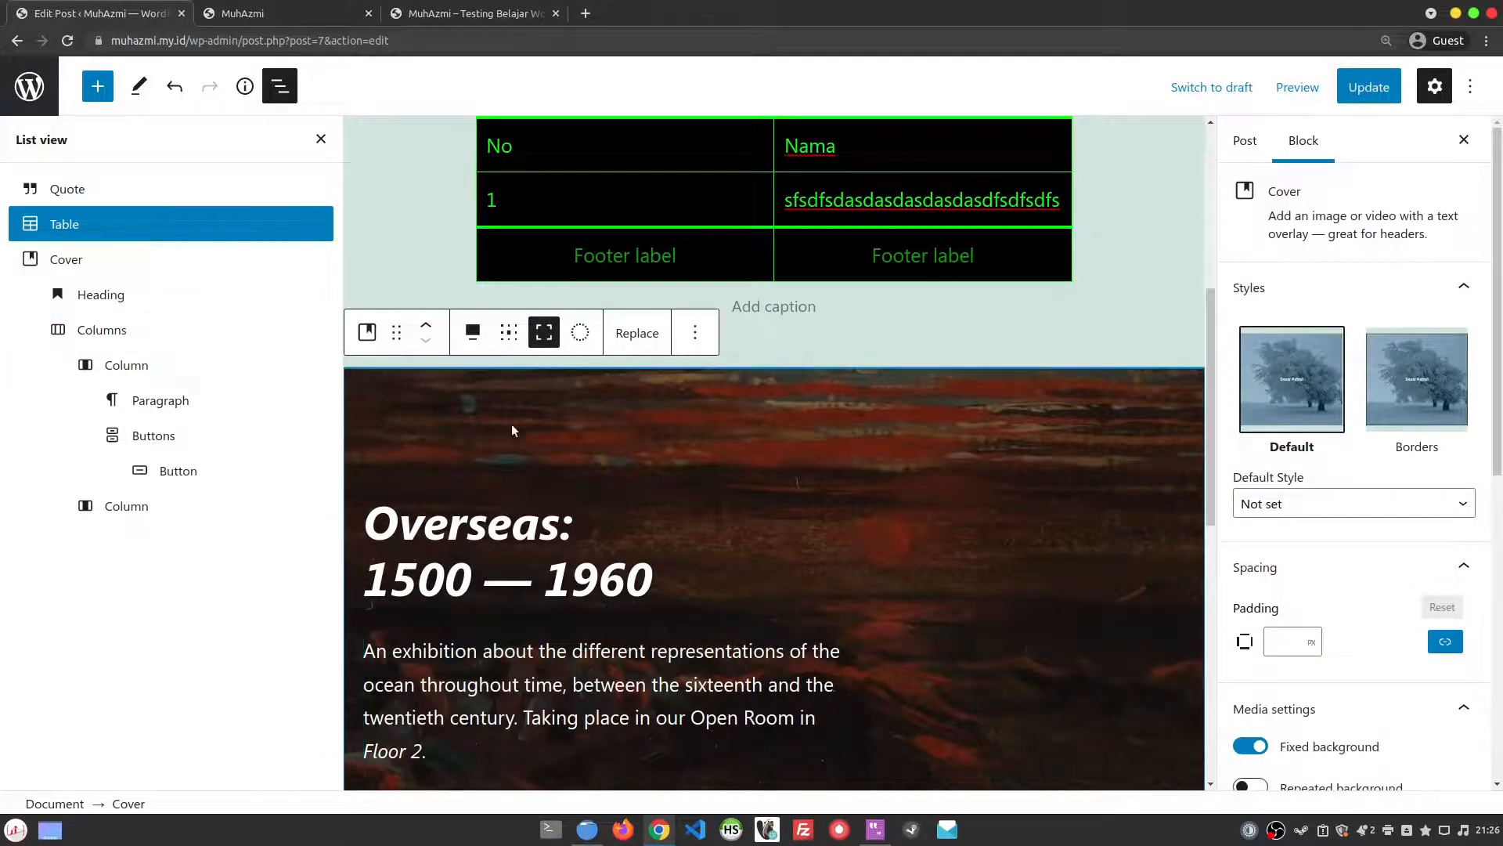
{"action": "scroll", "coordinate": [1265, 627], "scroll_direction": "down", "scroll_amount": 10}
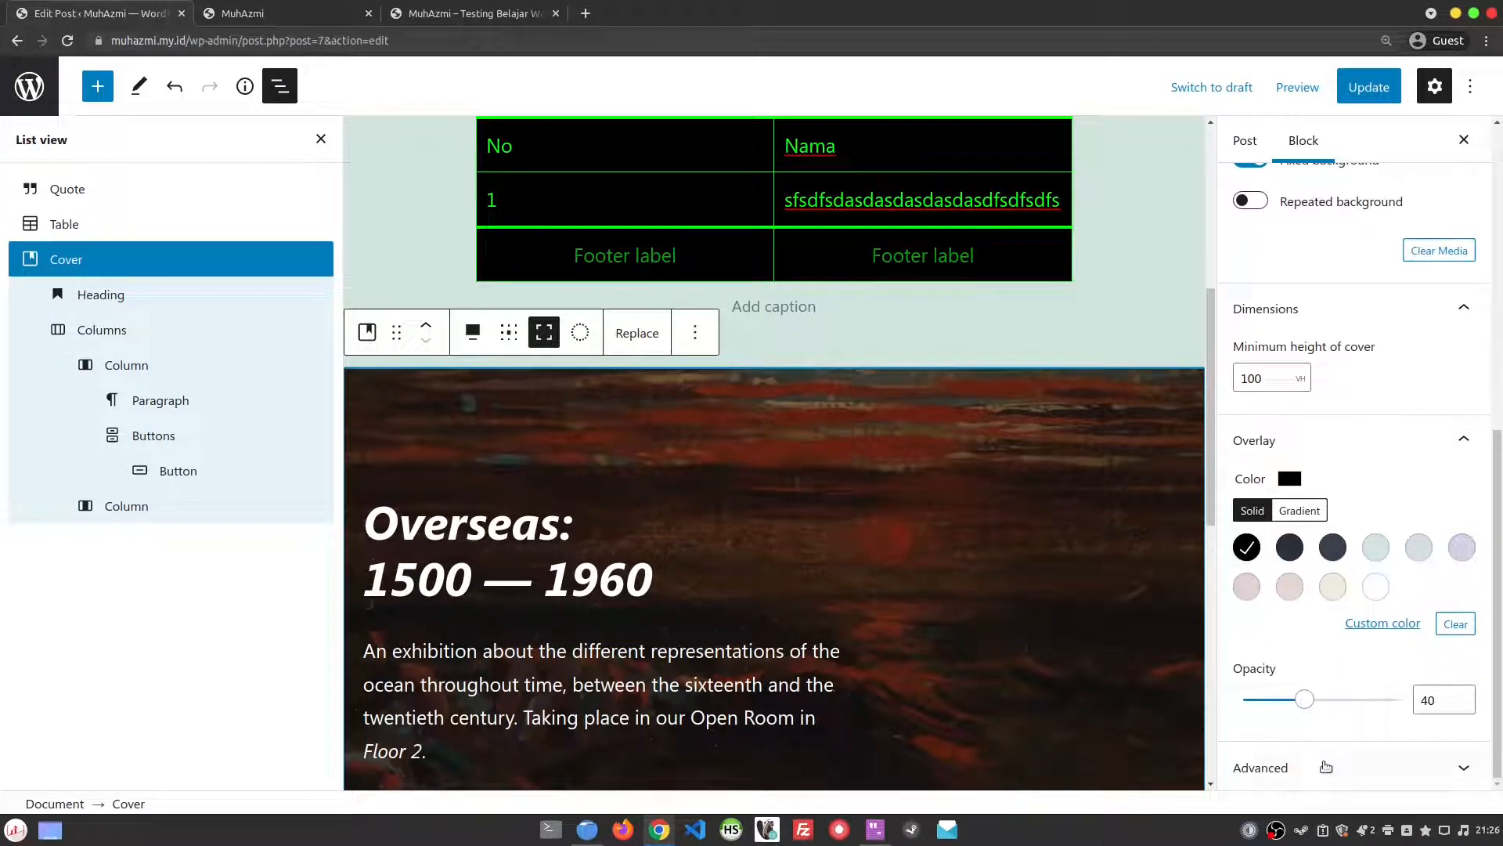
{"action": "left_click", "coordinate": [1326, 768]}
{"action": "left_click", "coordinate": [1316, 618]}
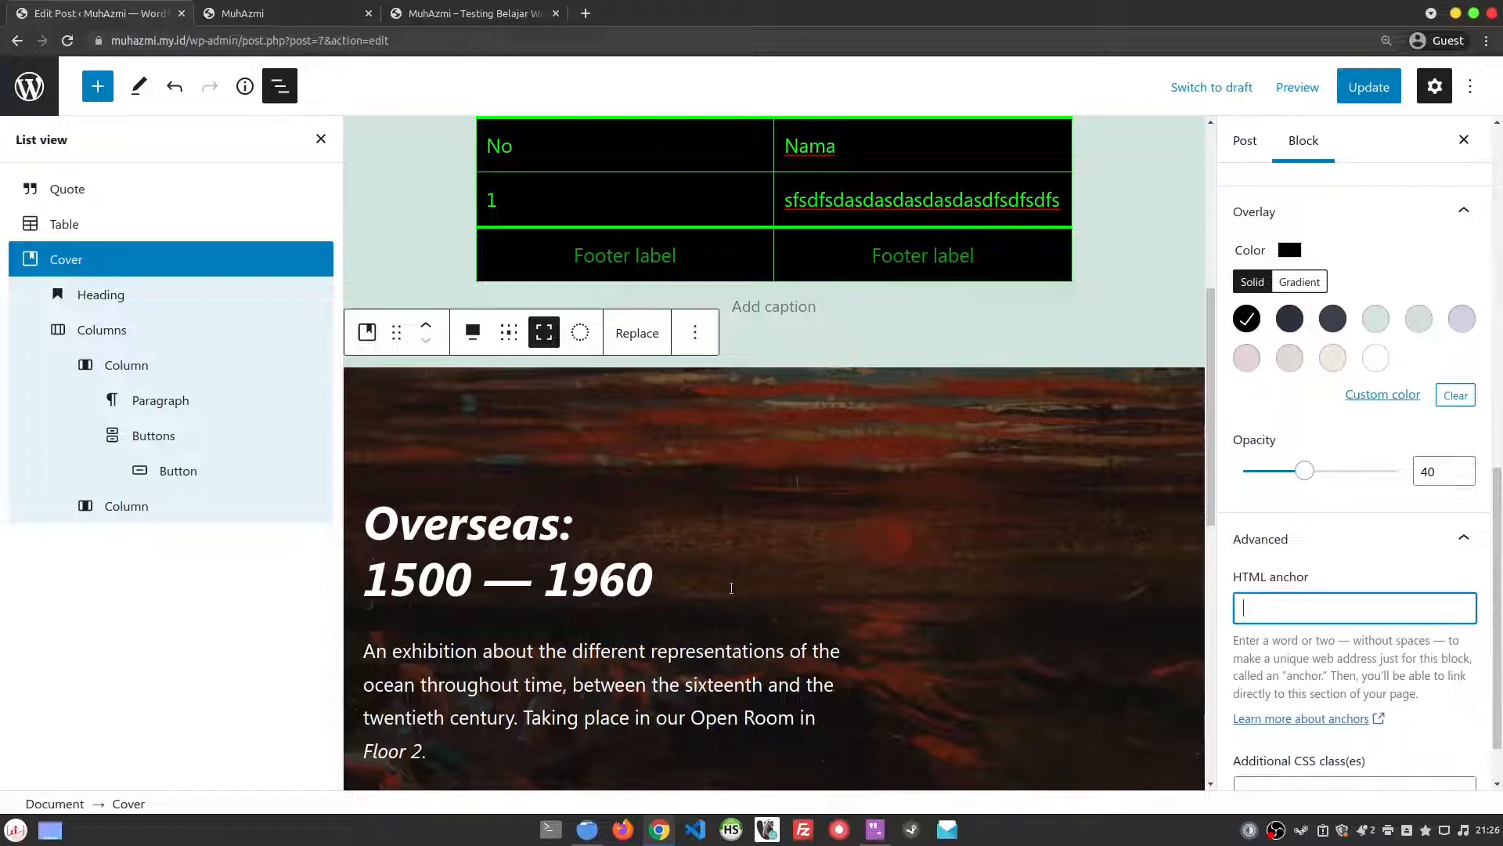
{"action": "scroll", "coordinate": [819, 615], "scroll_direction": "up", "scroll_amount": 5}
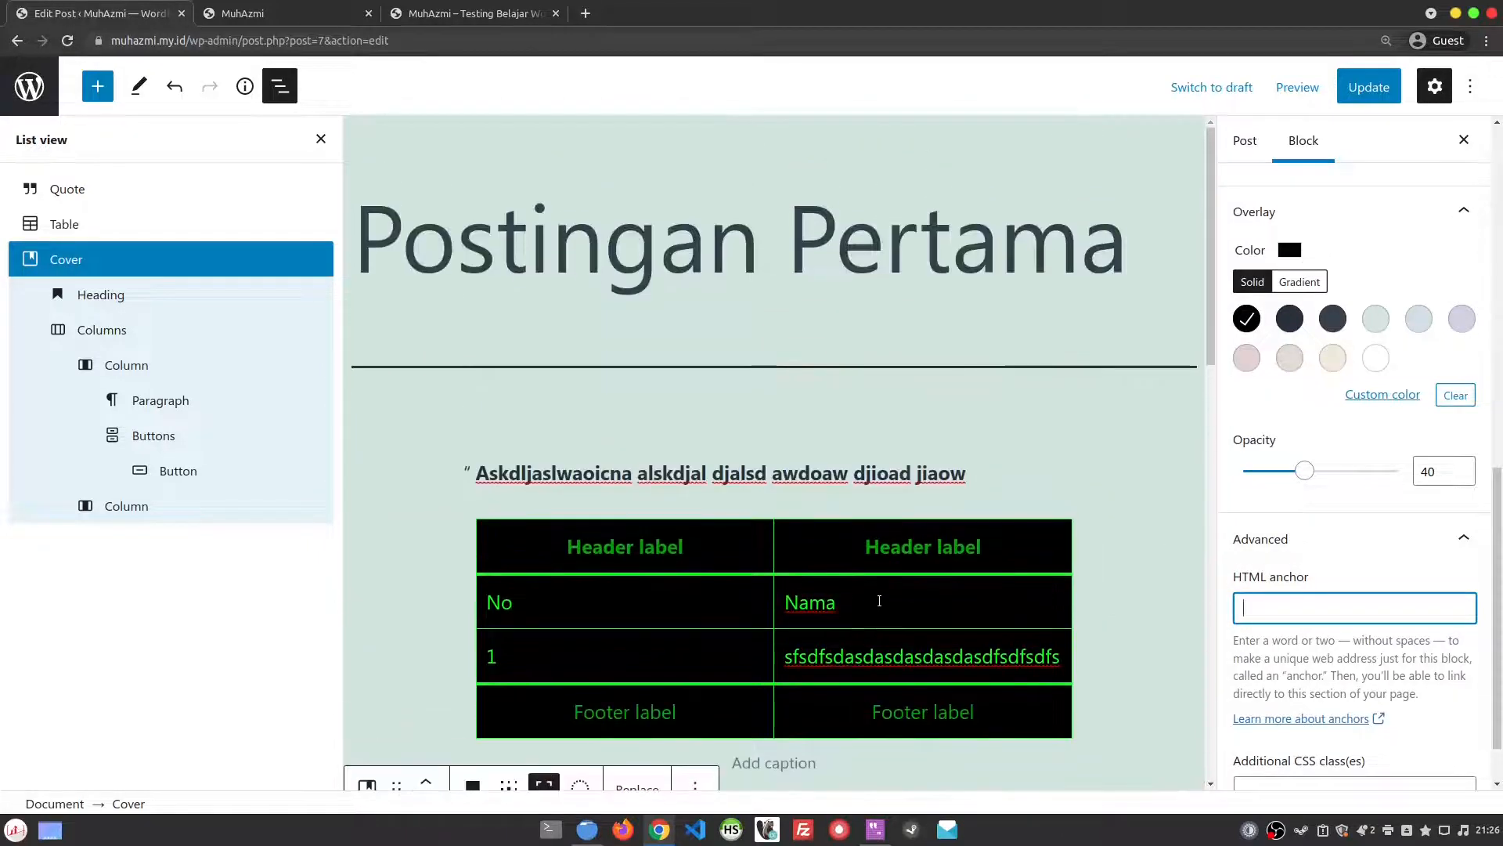
{"action": "scroll", "coordinate": [1253, 540], "scroll_direction": "up", "scroll_amount": 8}
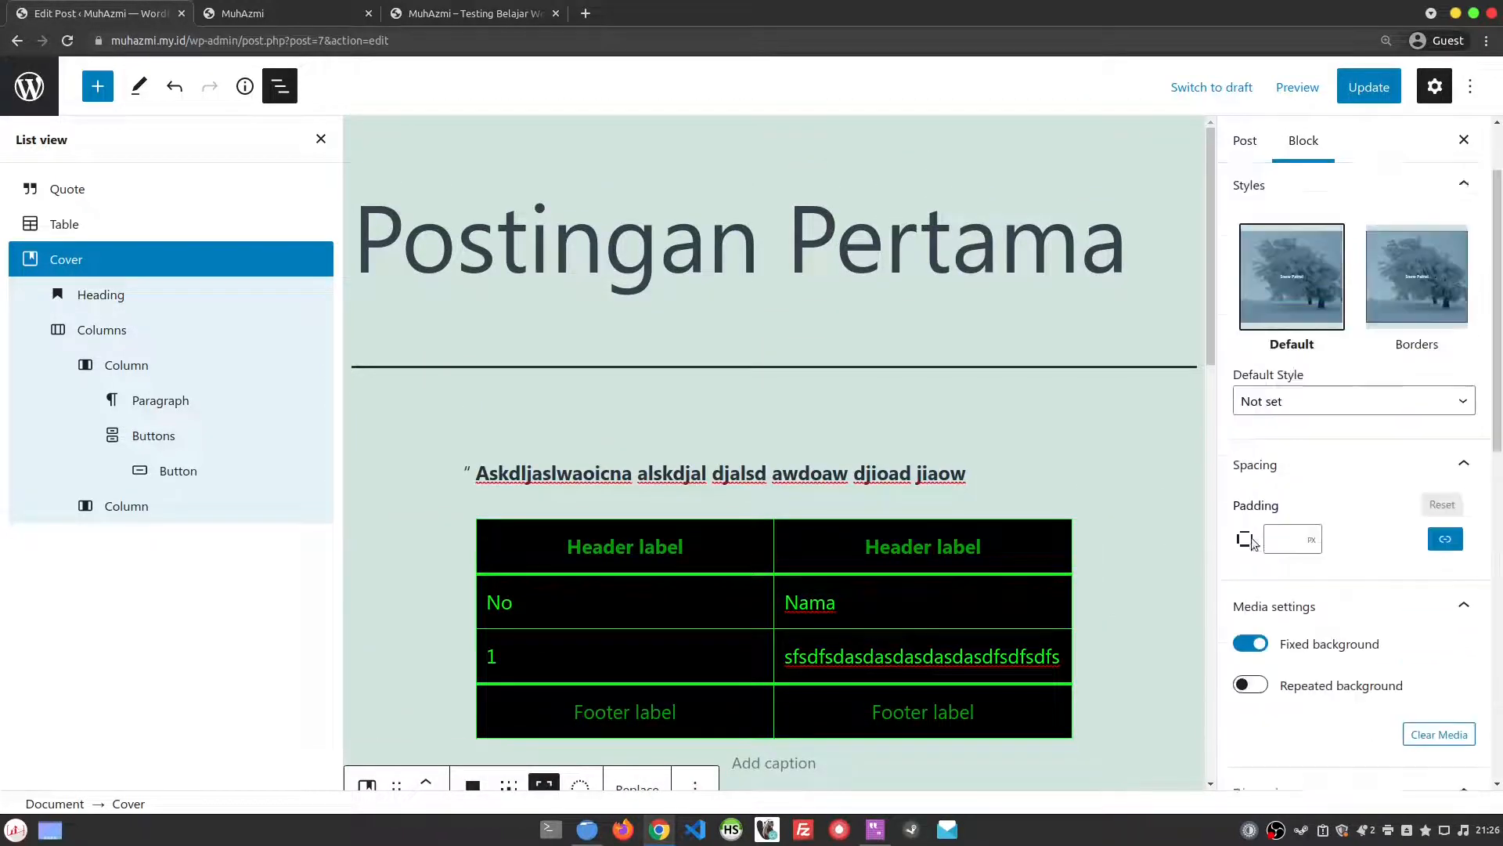
{"action": "scroll", "coordinate": [1253, 540], "scroll_direction": "up", "scroll_amount": 2}
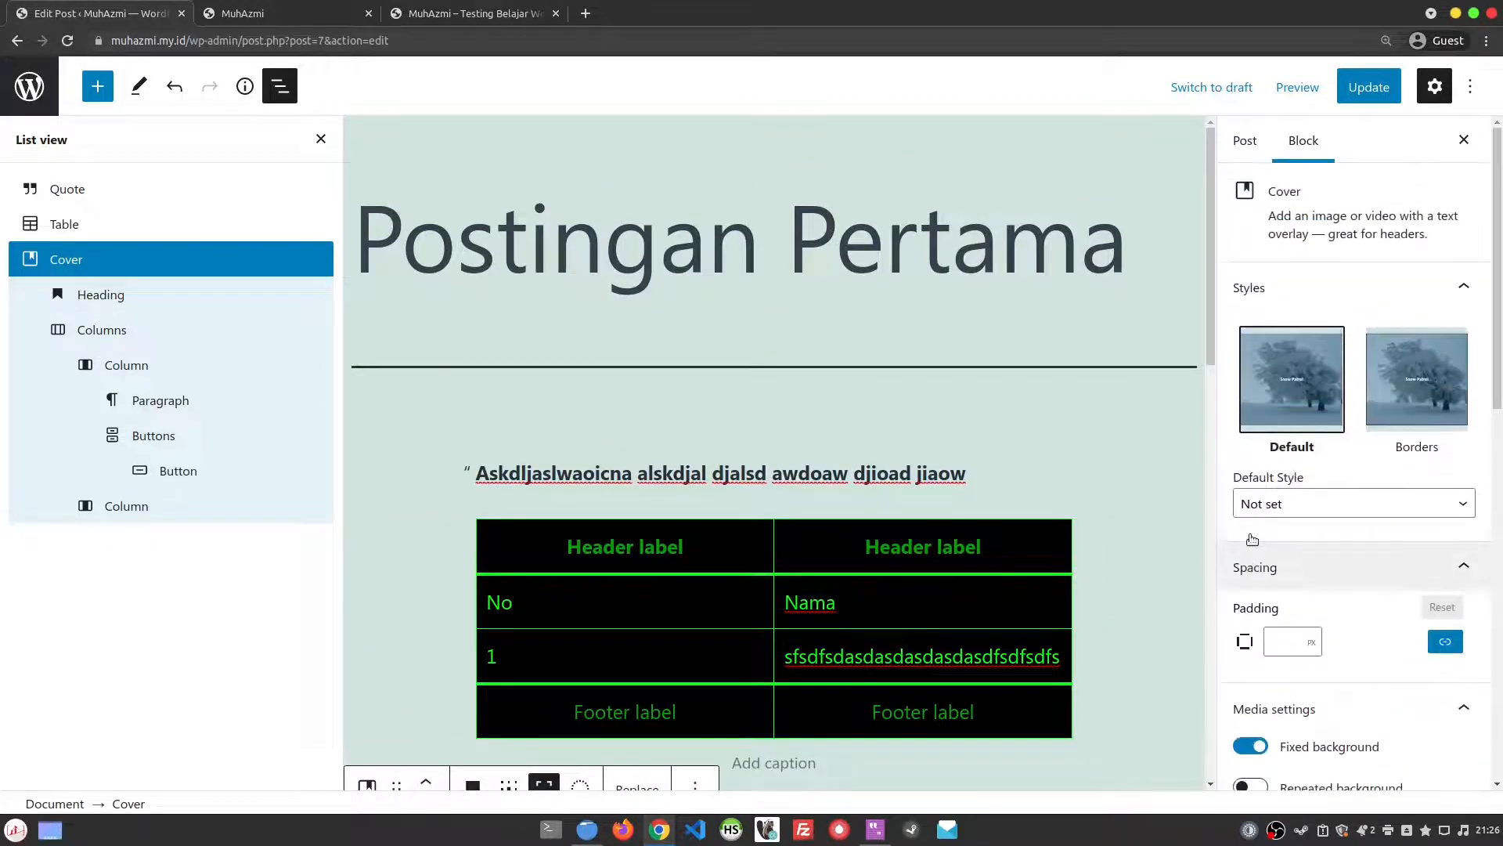
- Switch from the cover block's settings to the post's settings and examine the post visibility options
{"action": "left_click", "coordinate": [1245, 143]}
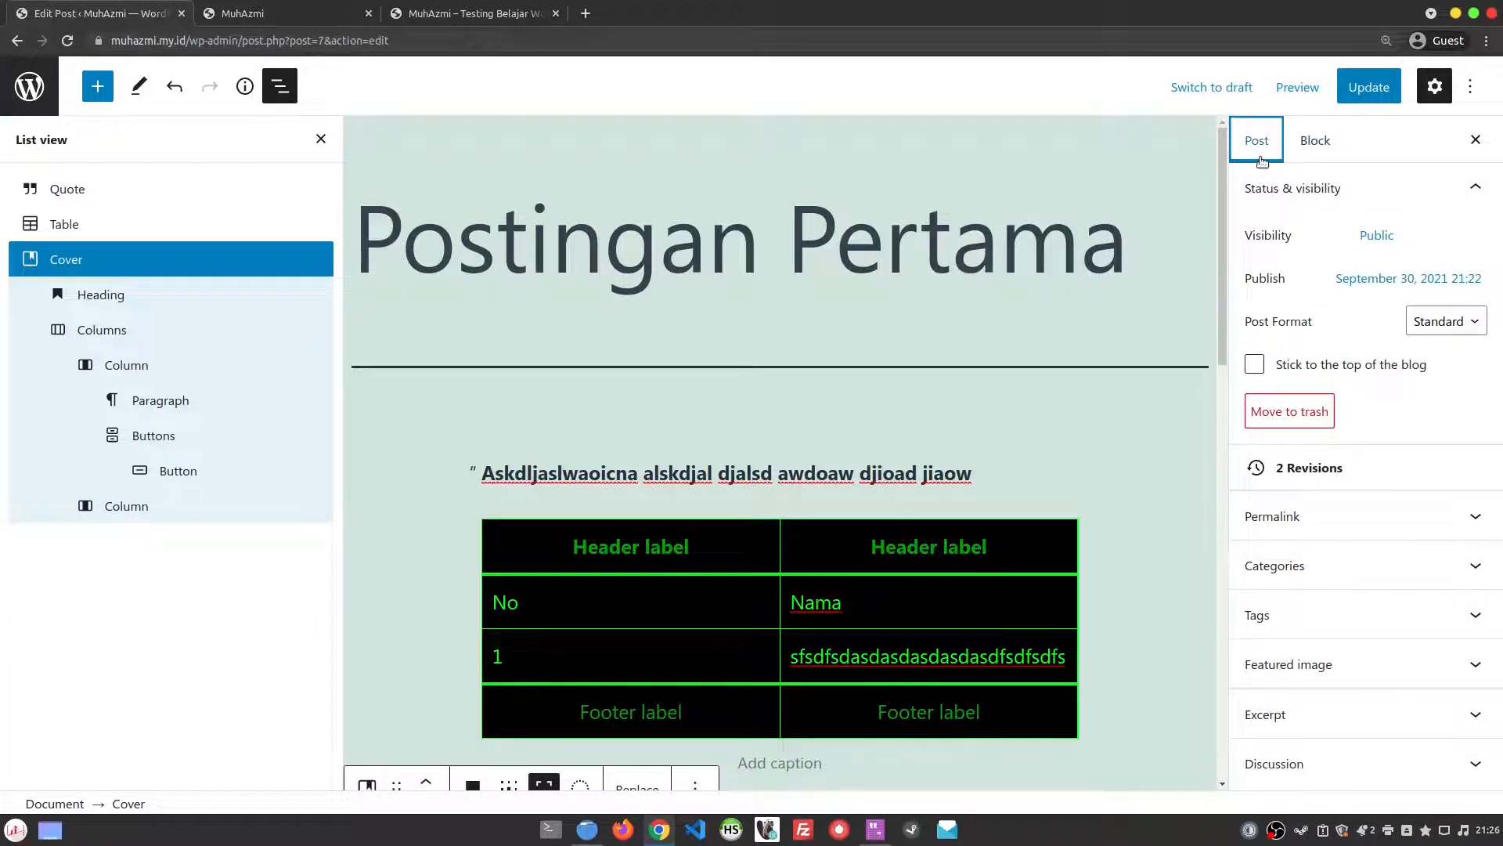
{"action": "left_click", "coordinate": [1307, 157]}
{"action": "left_click", "coordinate": [1245, 153]}
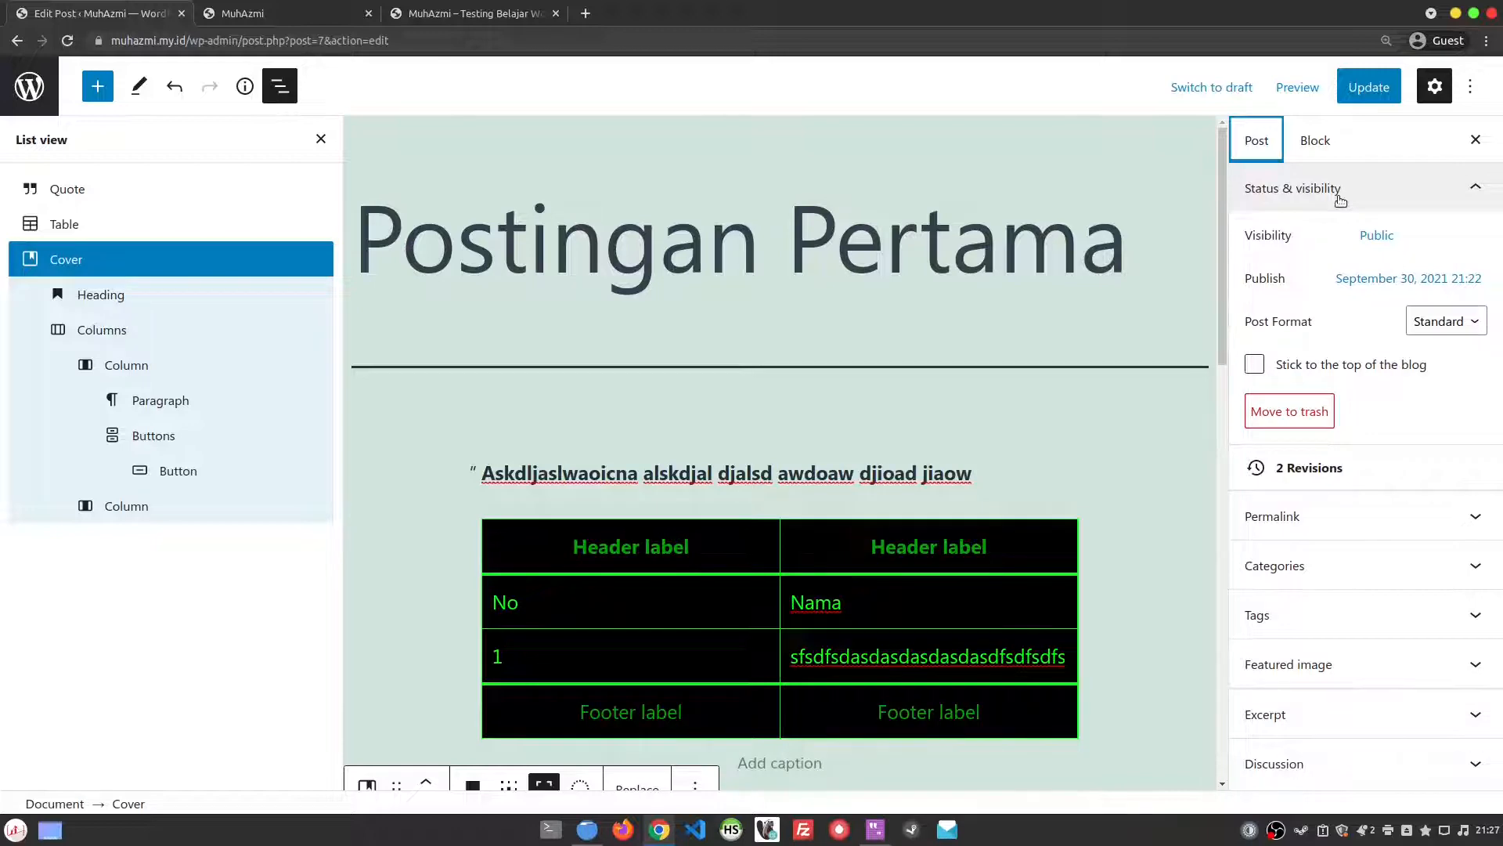
{"action": "left_click", "coordinate": [1376, 235]}
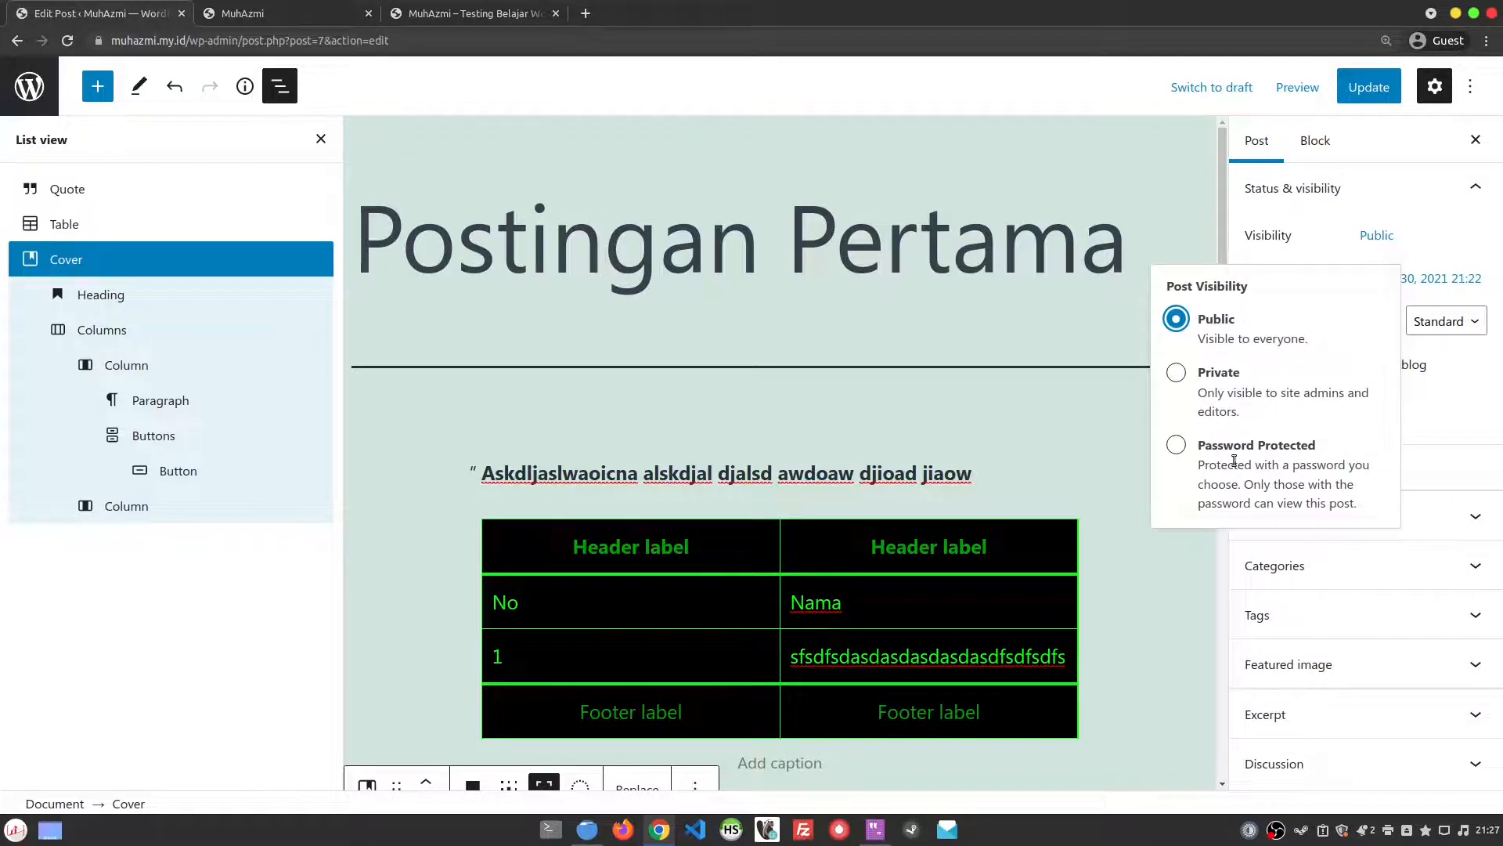
{"action": "left_click", "coordinate": [1448, 409]}
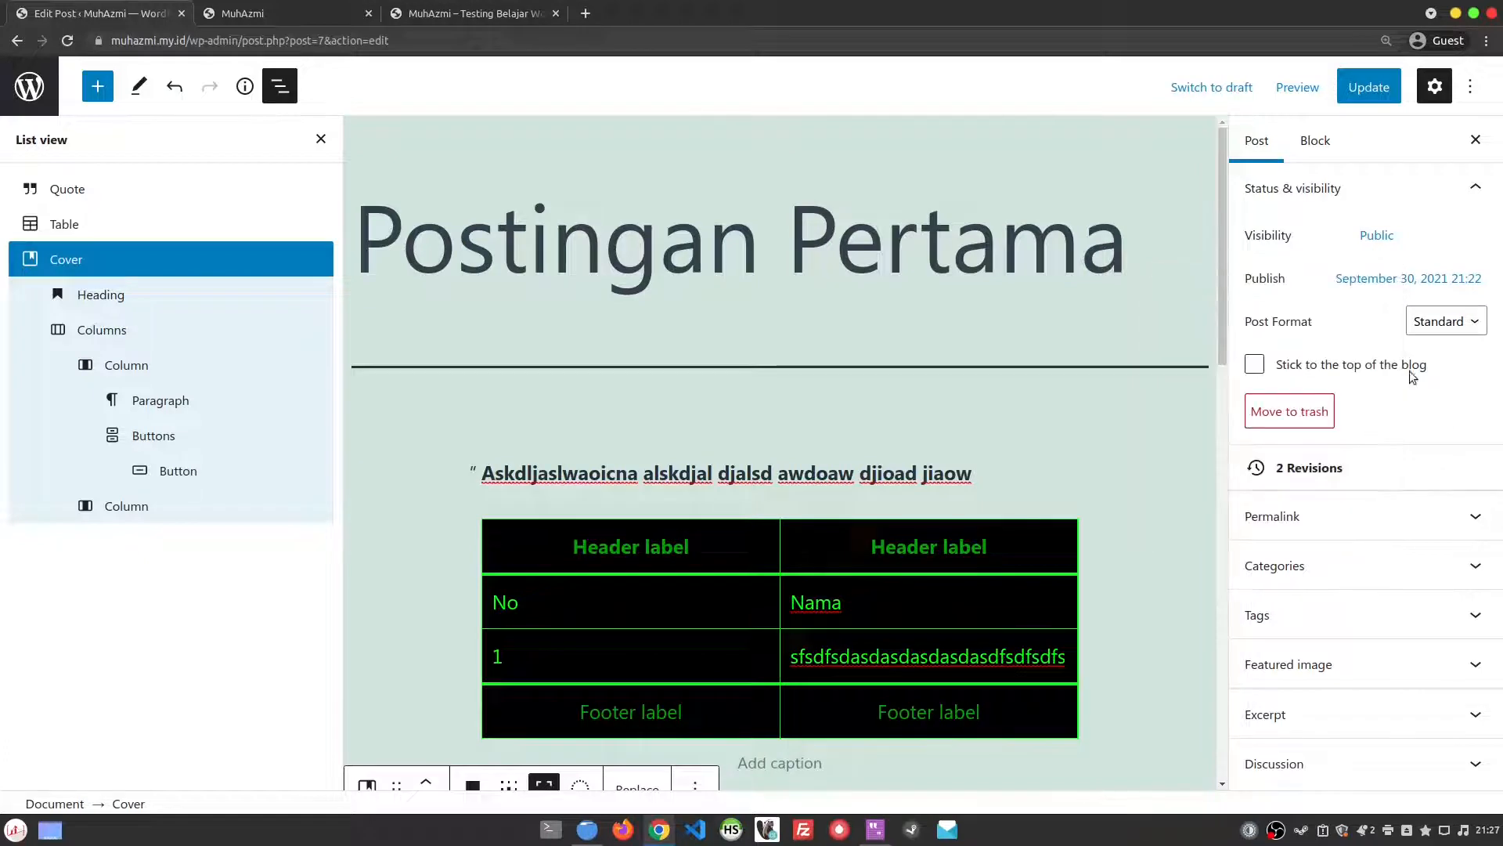
- Look at the post's publish date calendar and the available post formats without changing either
{"action": "left_click", "coordinate": [1384, 284]}
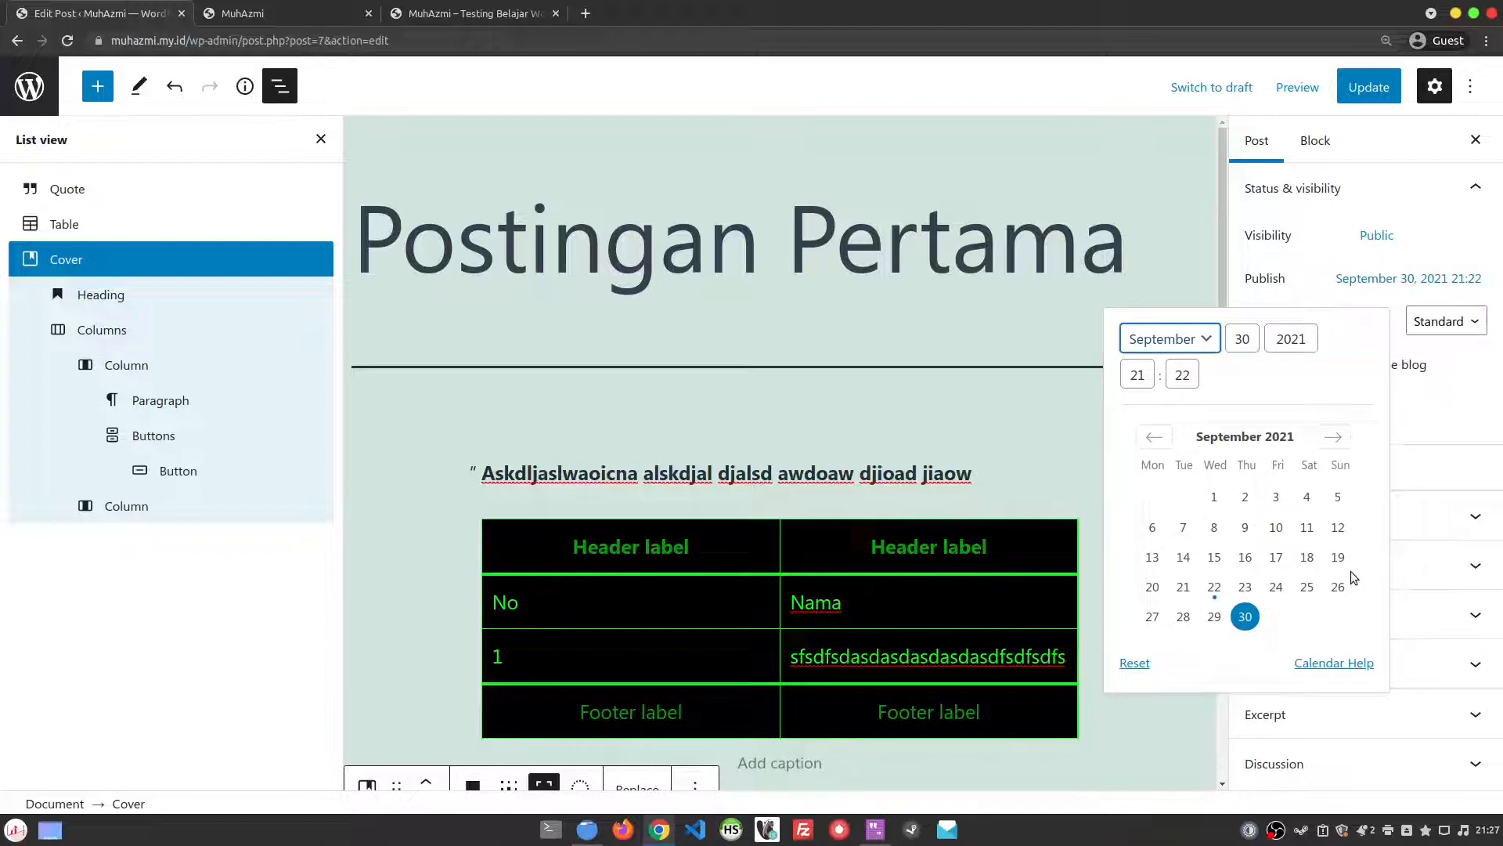
{"action": "left_click", "coordinate": [1455, 412]}
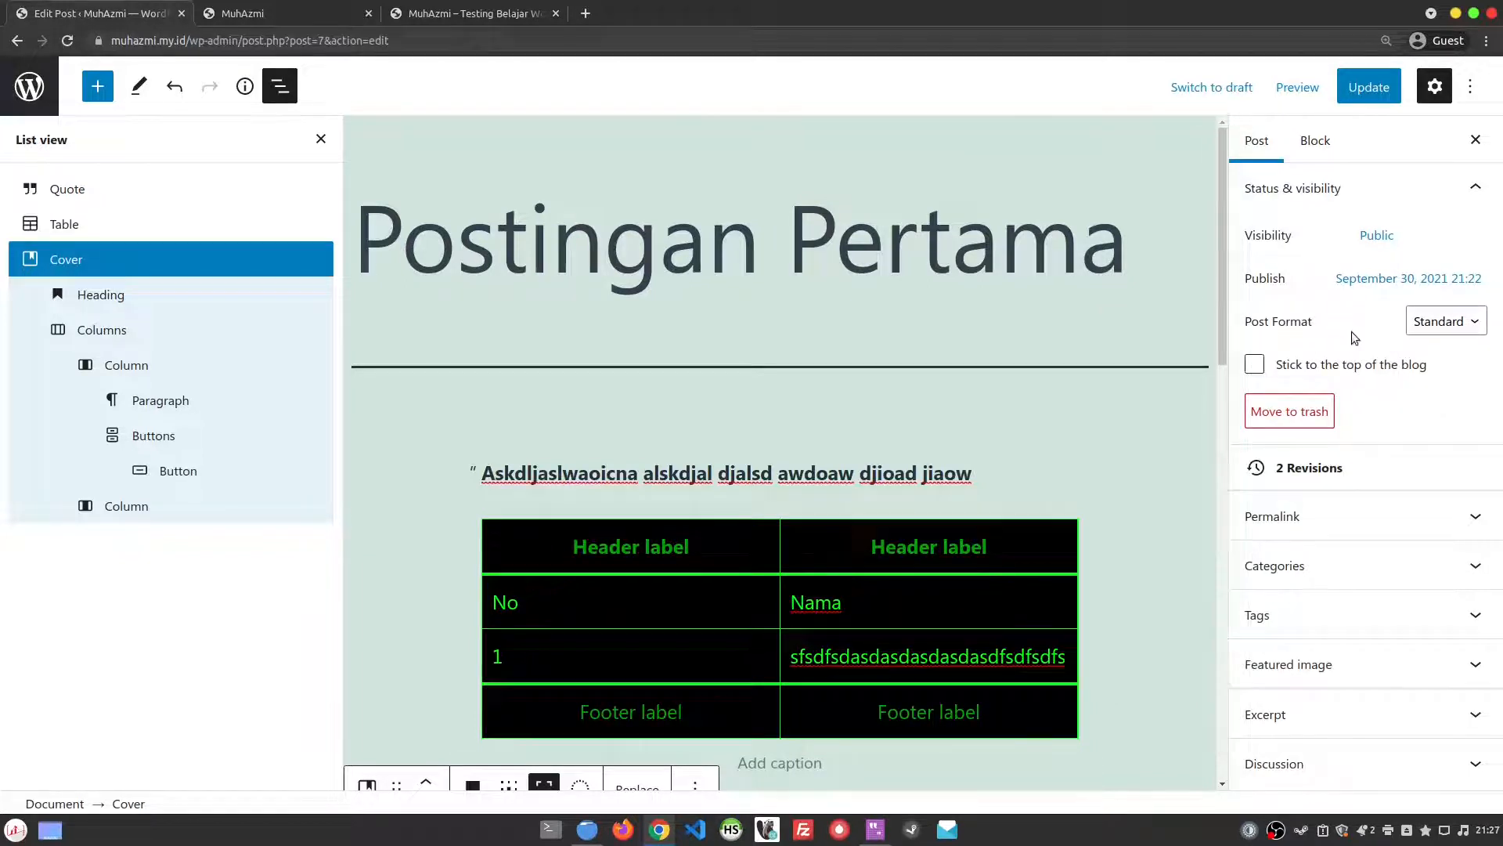
{"action": "left_click", "coordinate": [1460, 328]}
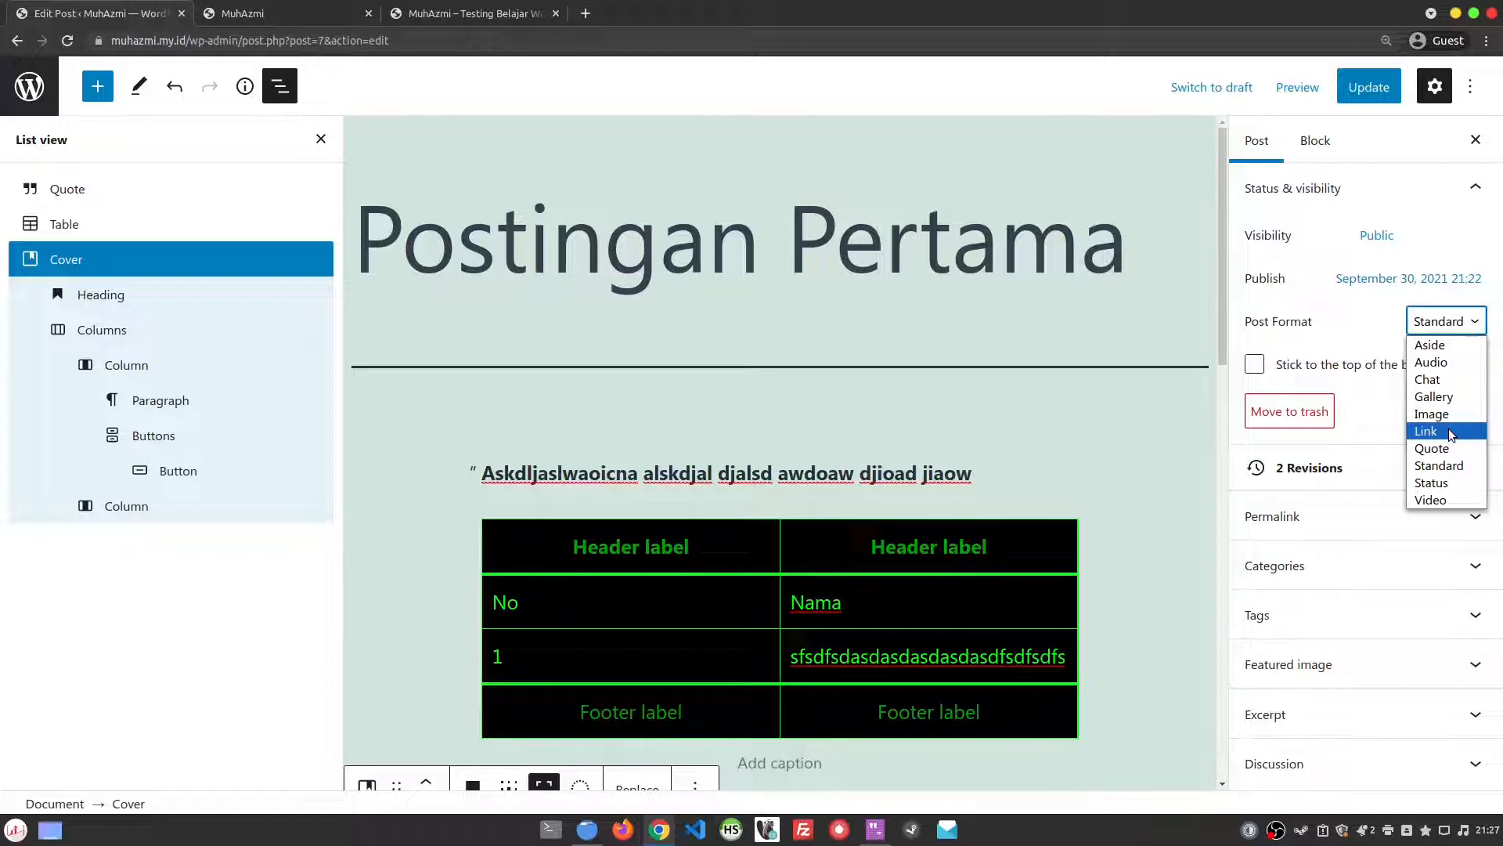
{"action": "left_click", "coordinate": [1374, 436]}
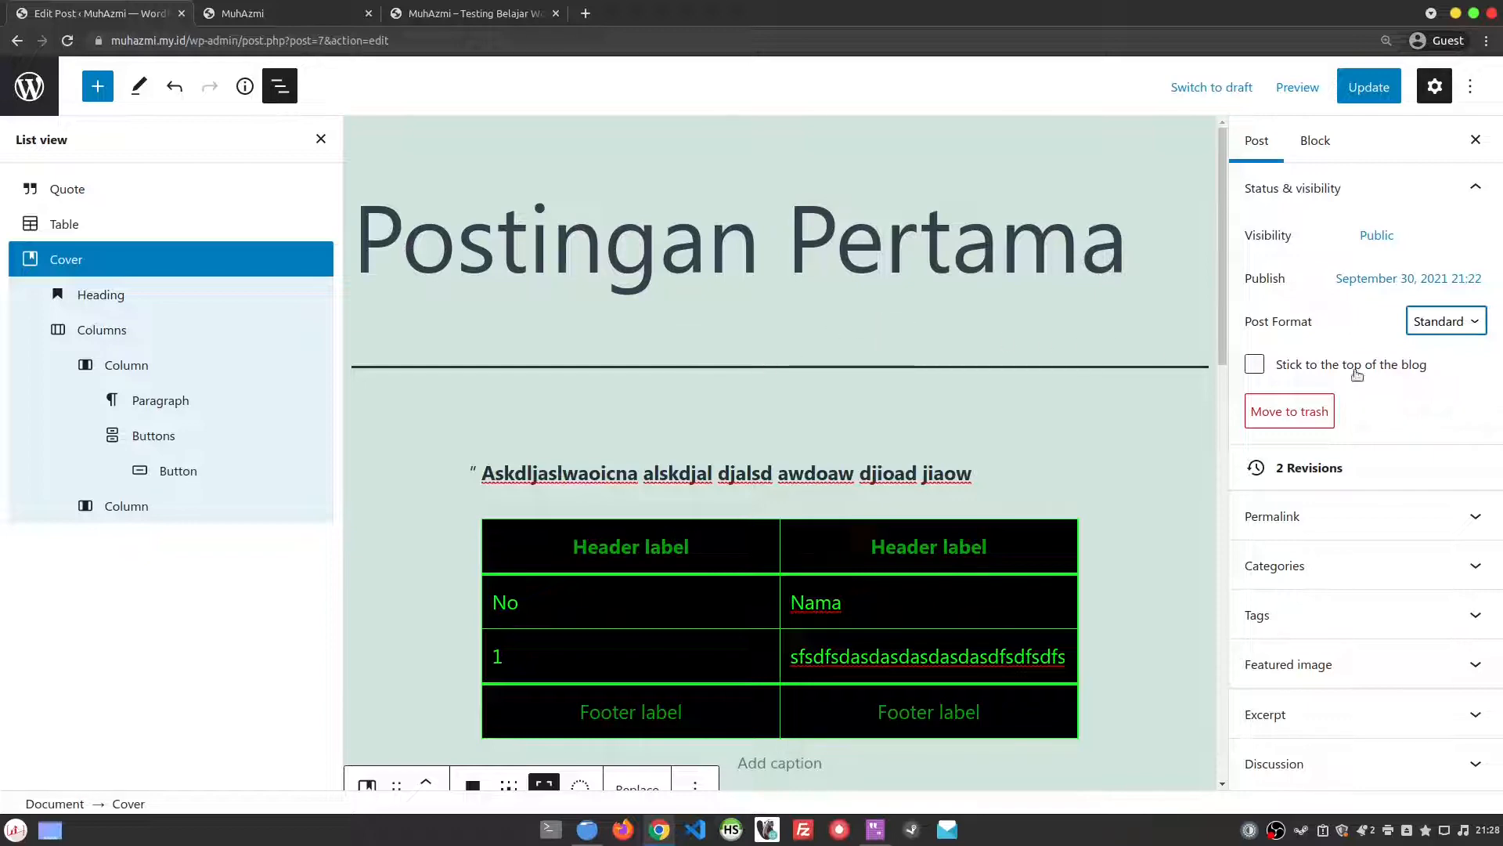
- Try to open the post's revisions, staying on the page, and inspect the permalink settings
{"action": "left_click", "coordinate": [1350, 477]}
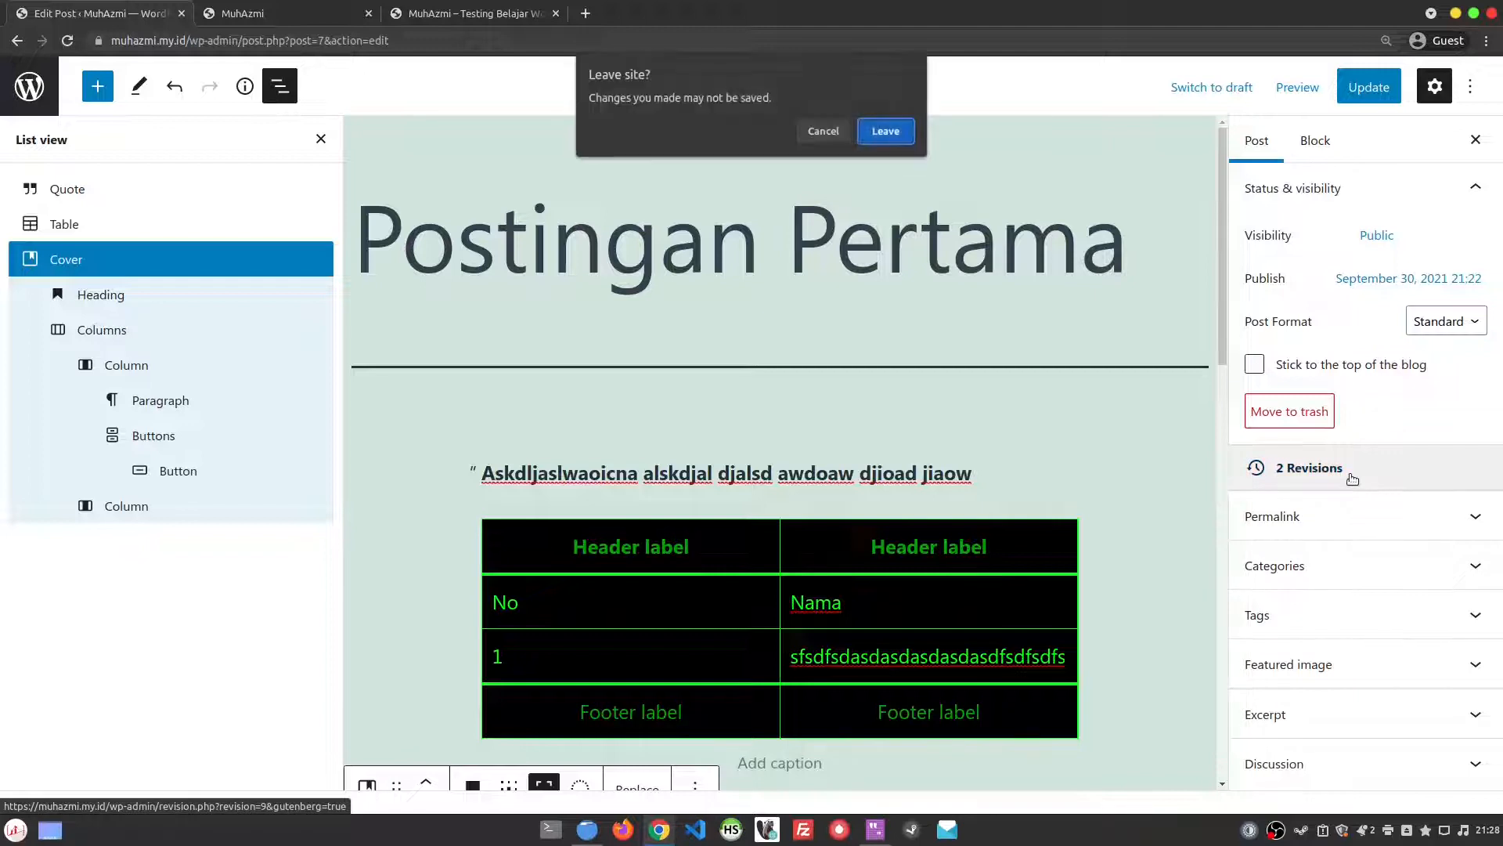
{"action": "left_click", "coordinate": [820, 131]}
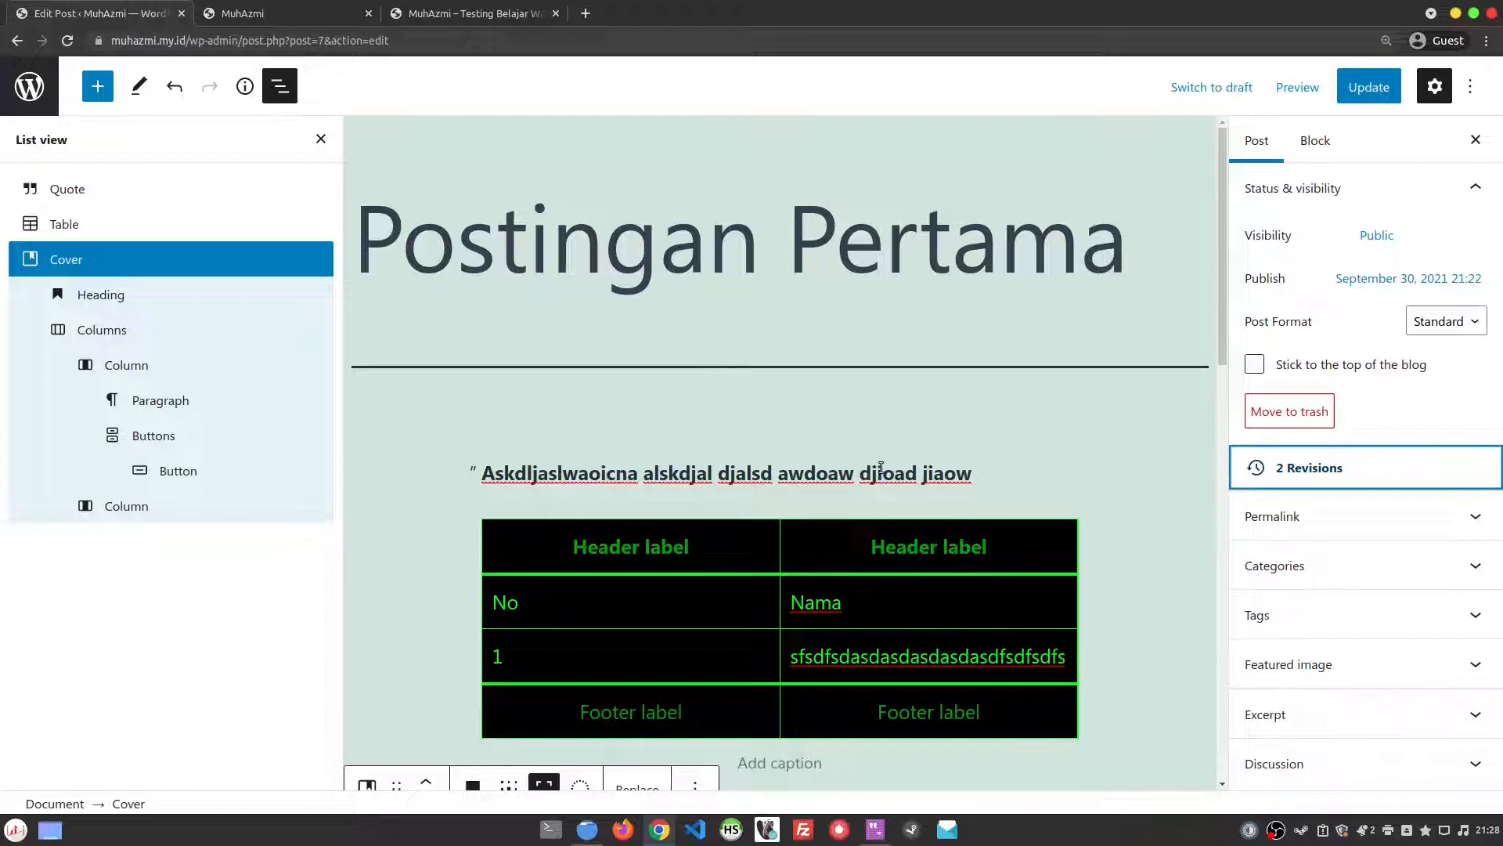
{"action": "left_click", "coordinate": [1376, 516]}
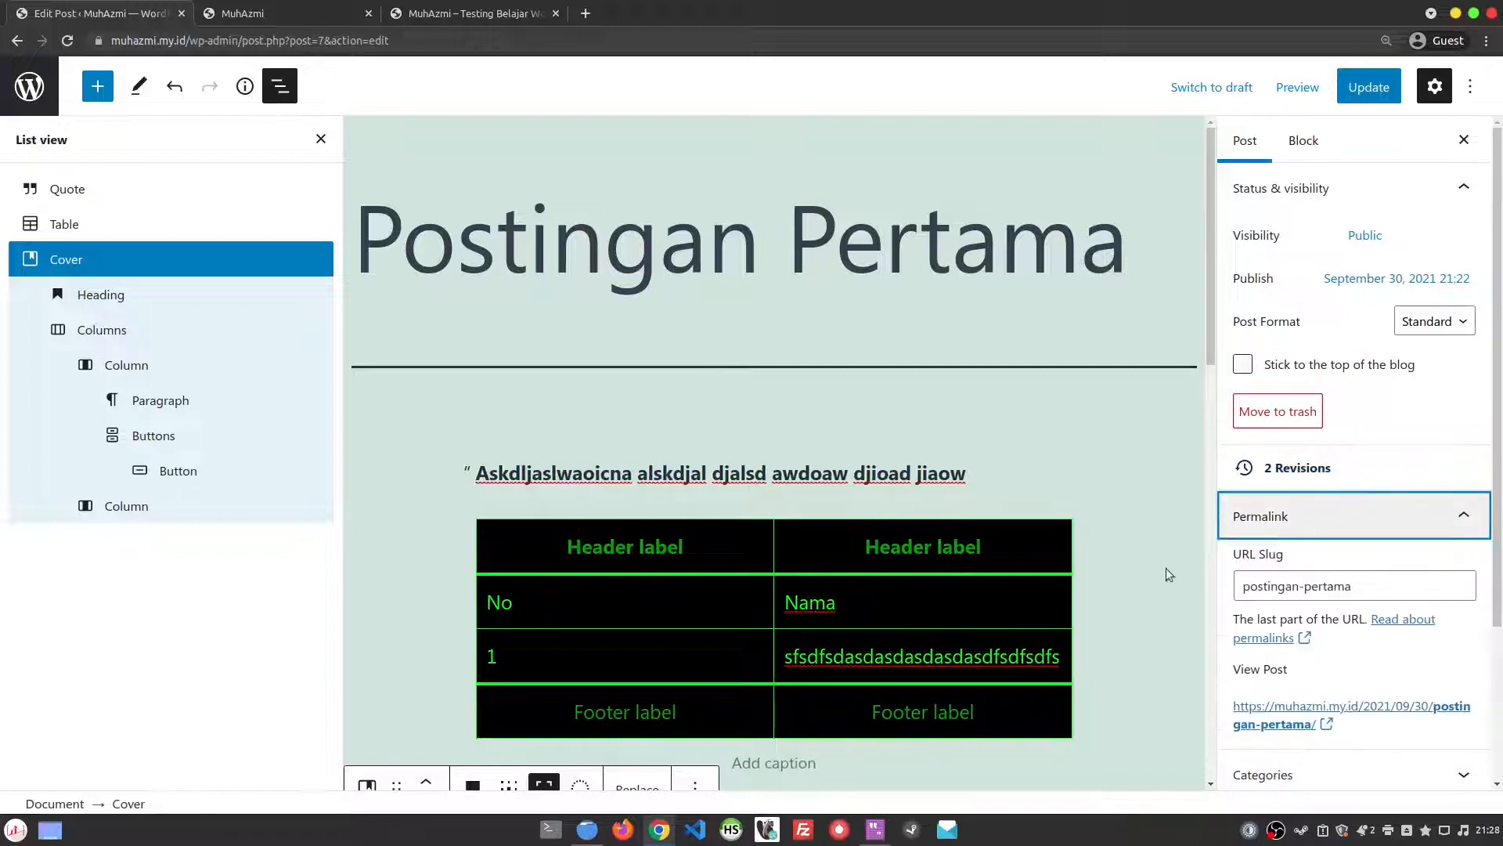
{"action": "scroll", "coordinate": [1331, 470], "scroll_direction": "down", "scroll_amount": 3}
{"action": "left_click", "coordinate": [1353, 395]}
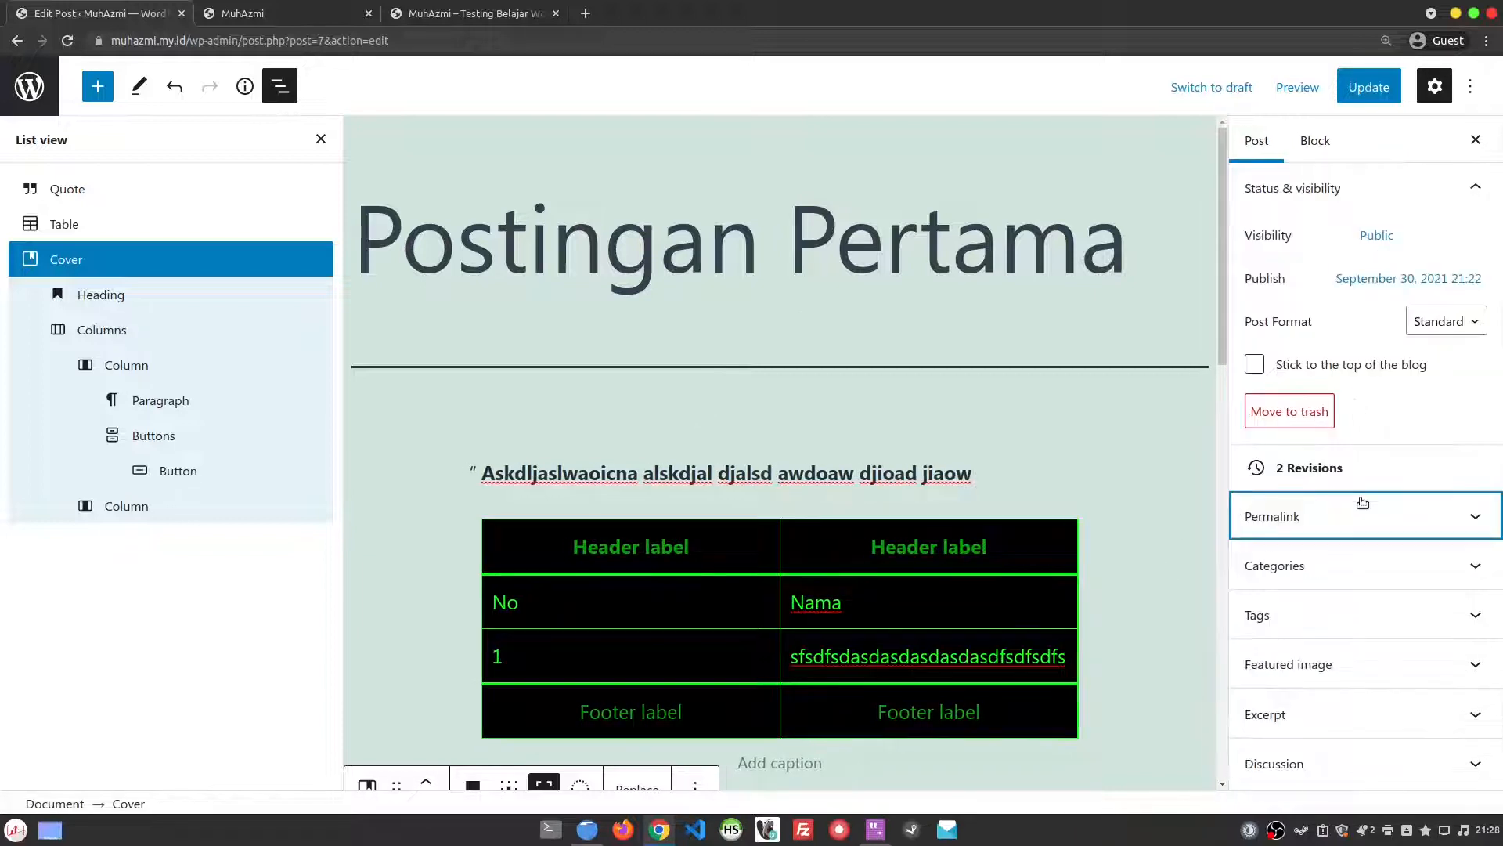
- Add a new category named Olahraga to the post with no parent category
{"action": "left_click", "coordinate": [1378, 565]}
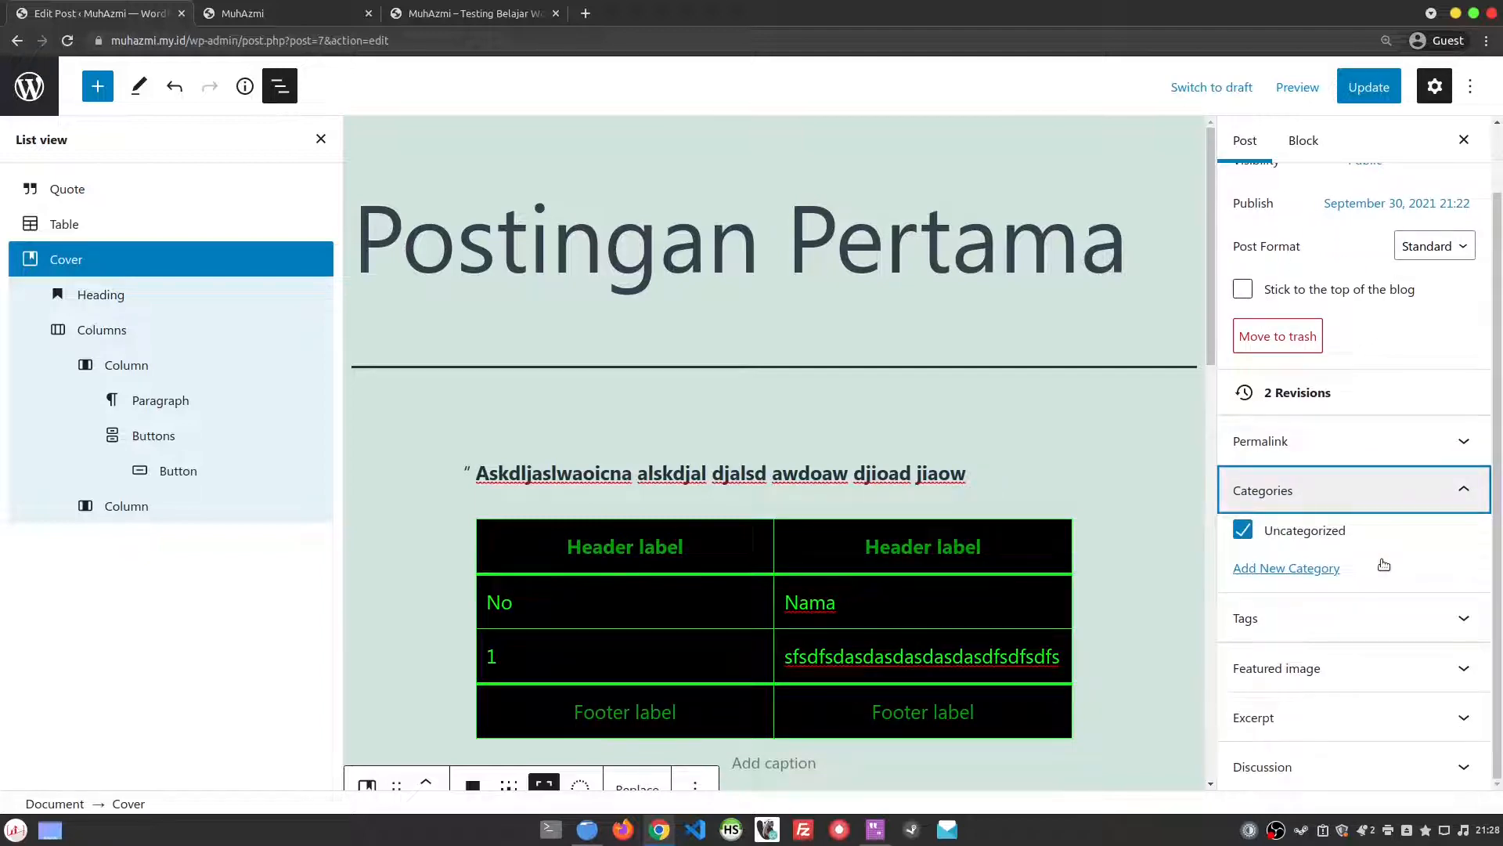
{"action": "left_click", "coordinate": [1312, 569]}
{"action": "scroll", "coordinate": [1324, 583], "scroll_direction": "down", "scroll_amount": 1}
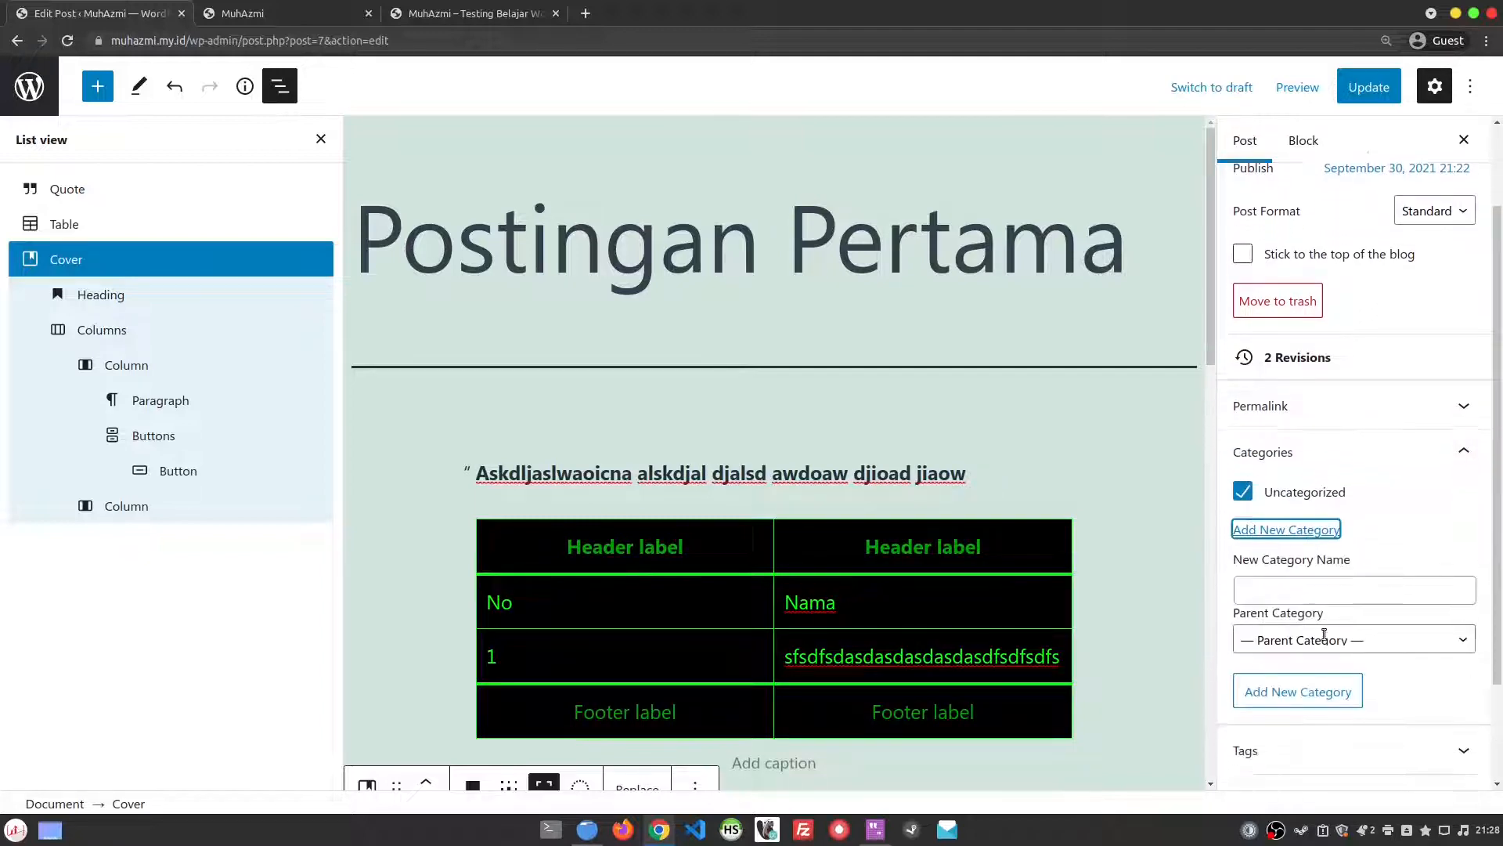
{"action": "left_click", "coordinate": [1332, 593]}
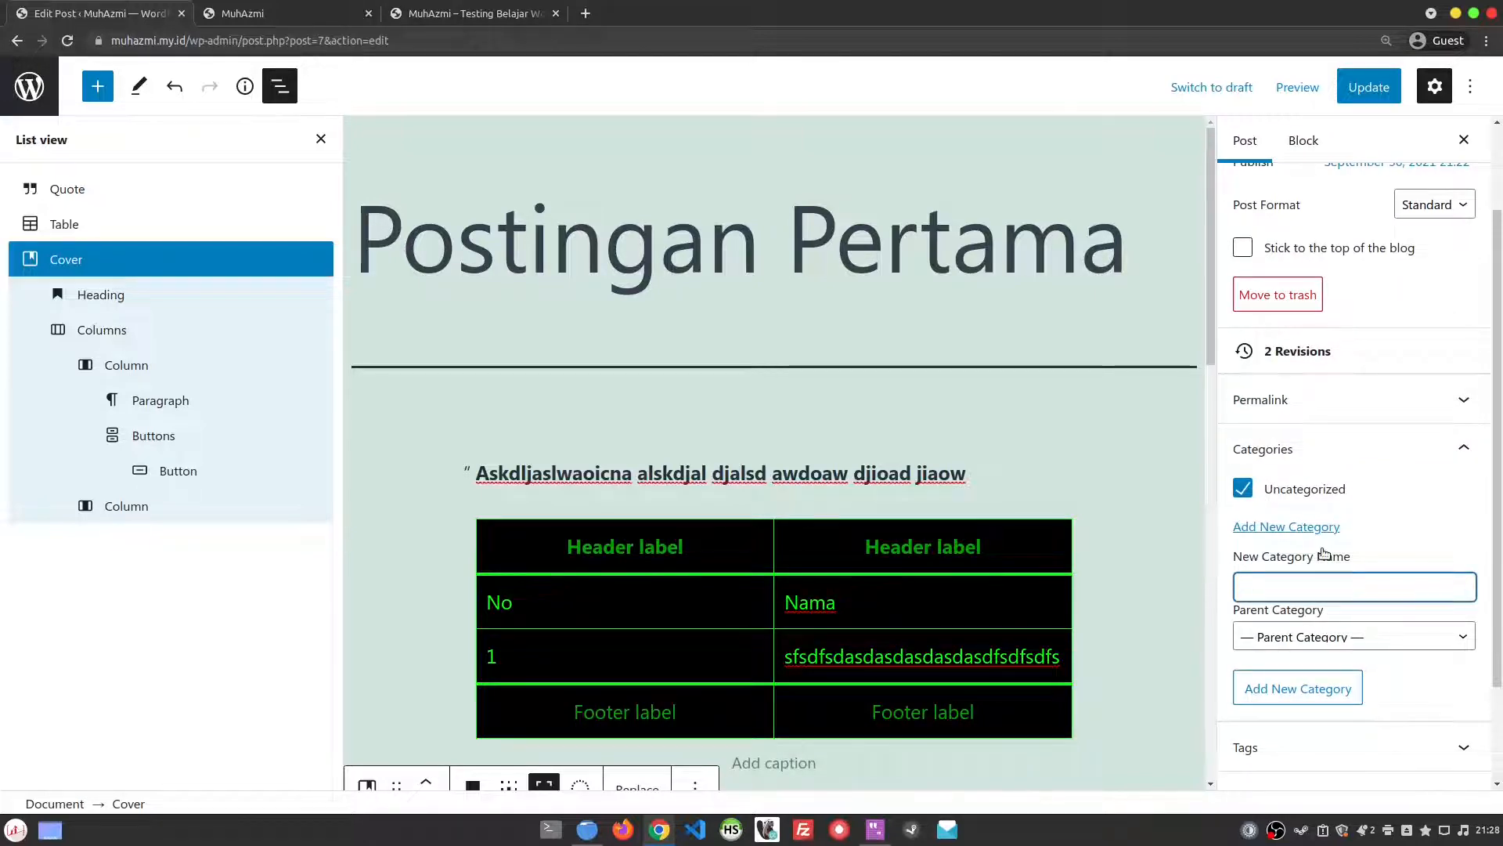
{"action": "type", "text": "Olahraga"}
{"action": "left_click", "coordinate": [1362, 634]}
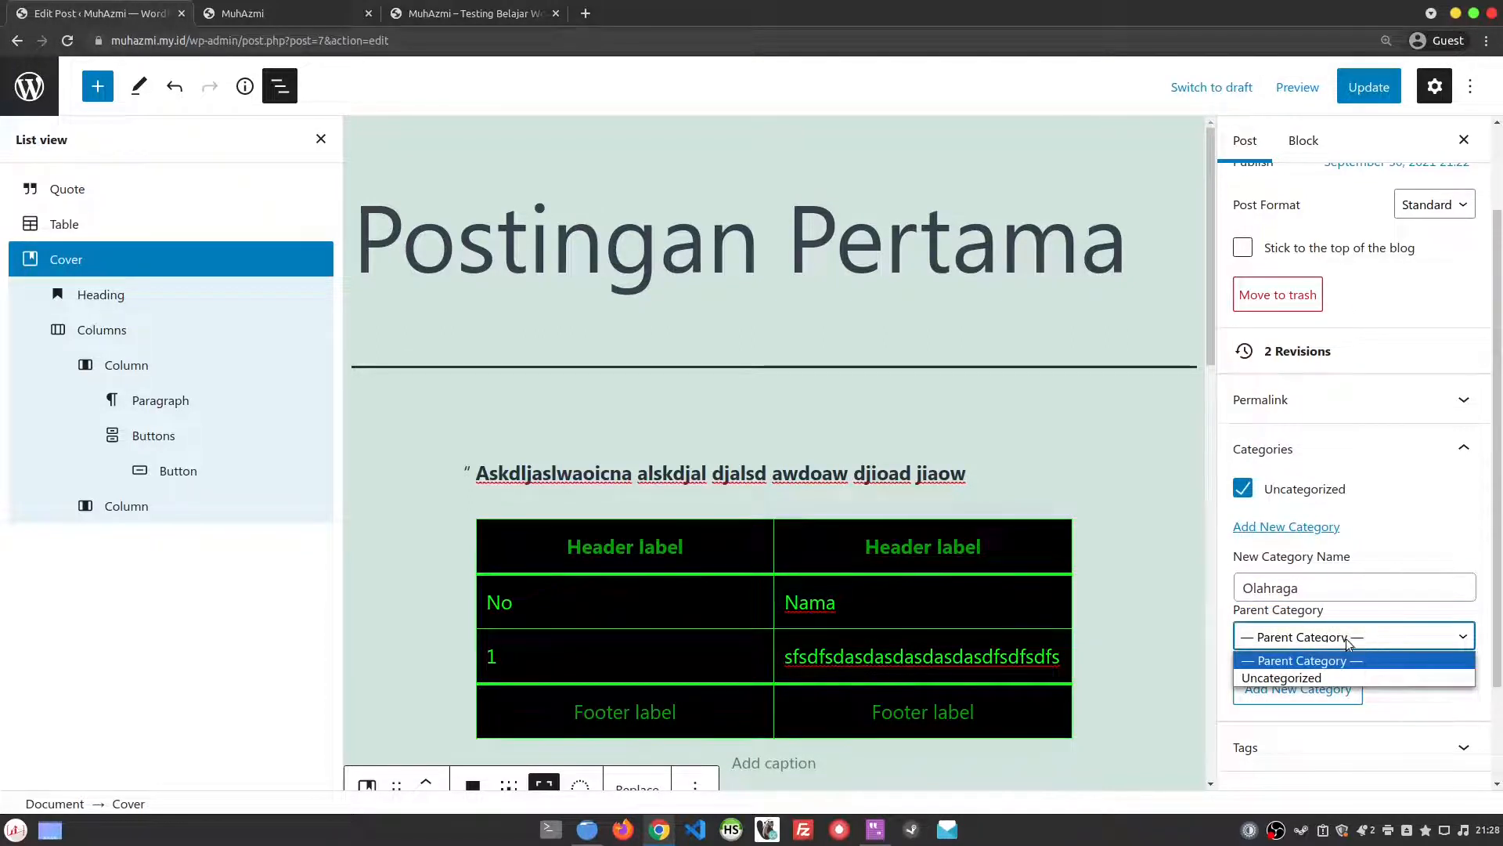
{"action": "left_click", "coordinate": [1359, 678]}
{"action": "left_click", "coordinate": [1362, 641]}
{"action": "left_click", "coordinate": [1402, 662]}
{"action": "left_click", "coordinate": [1339, 689]}
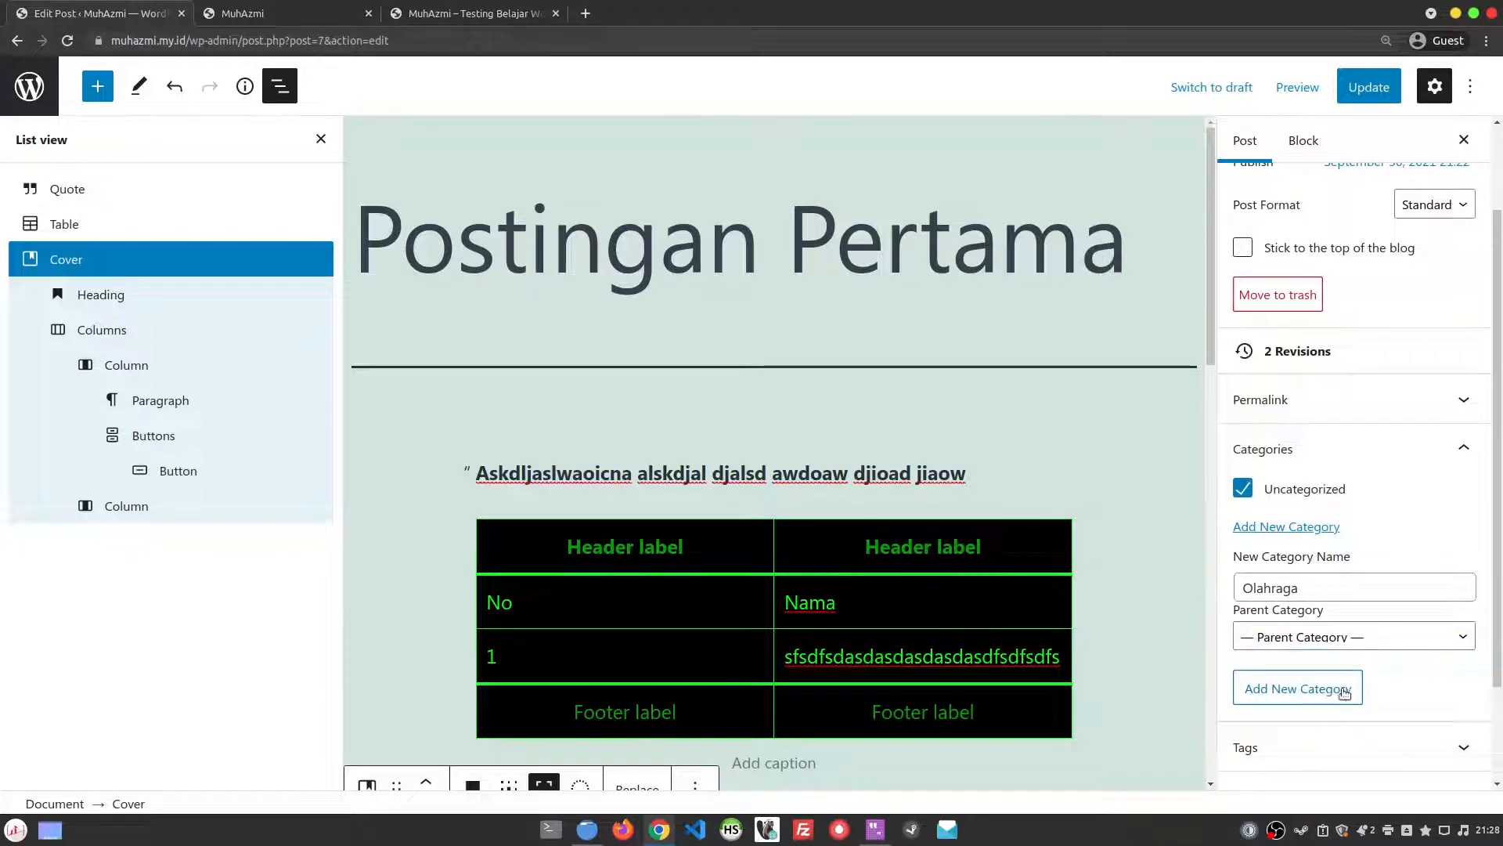
- Add a new category named Sepak Bola without a parent and unassign Uncategorized from the post
{"action": "left_click", "coordinate": [1383, 610]}
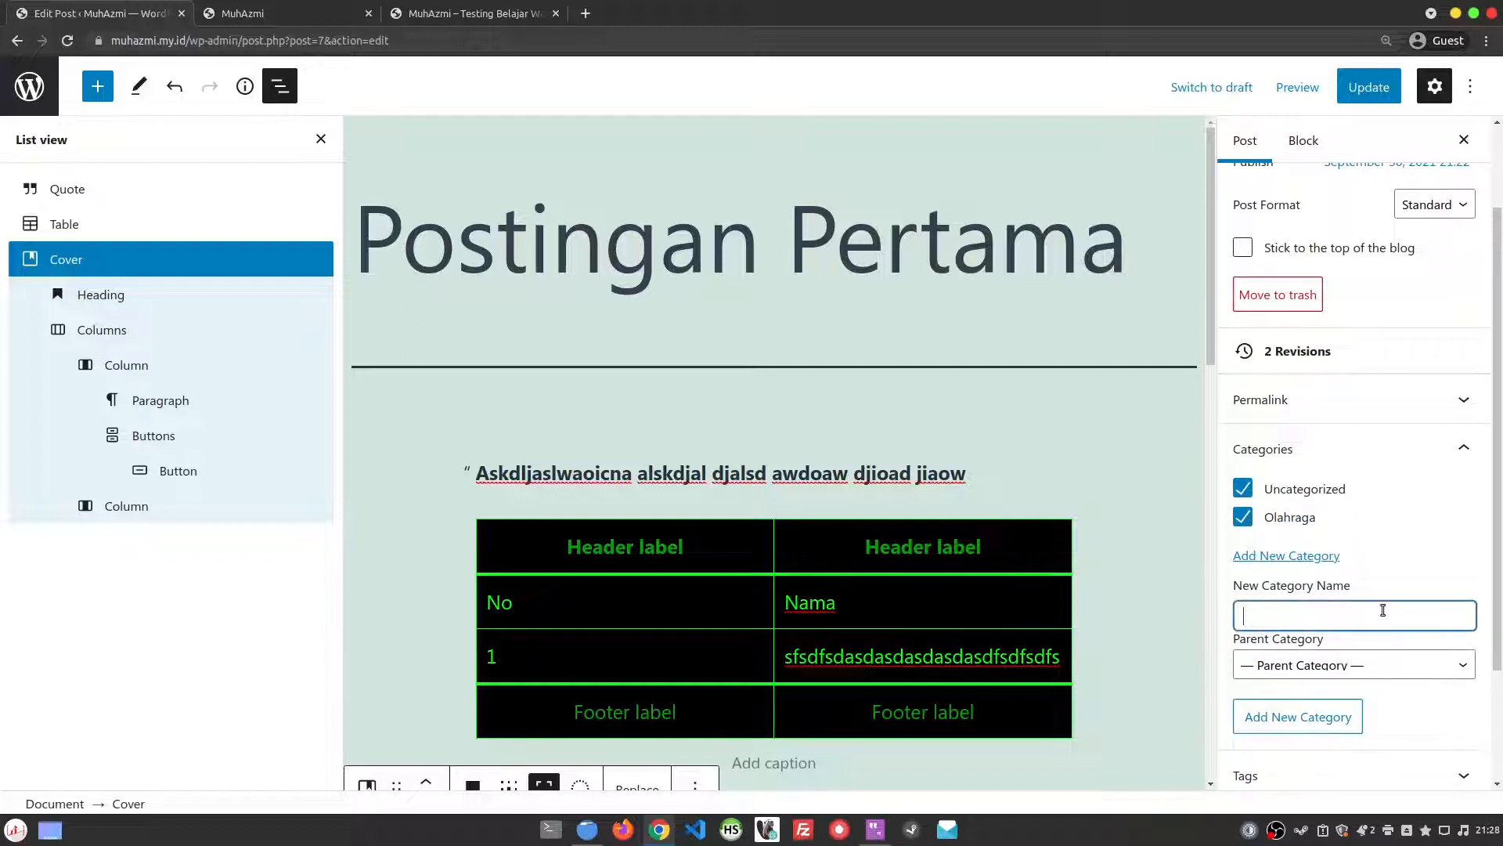
{"action": "type", "text": "Sepak"}
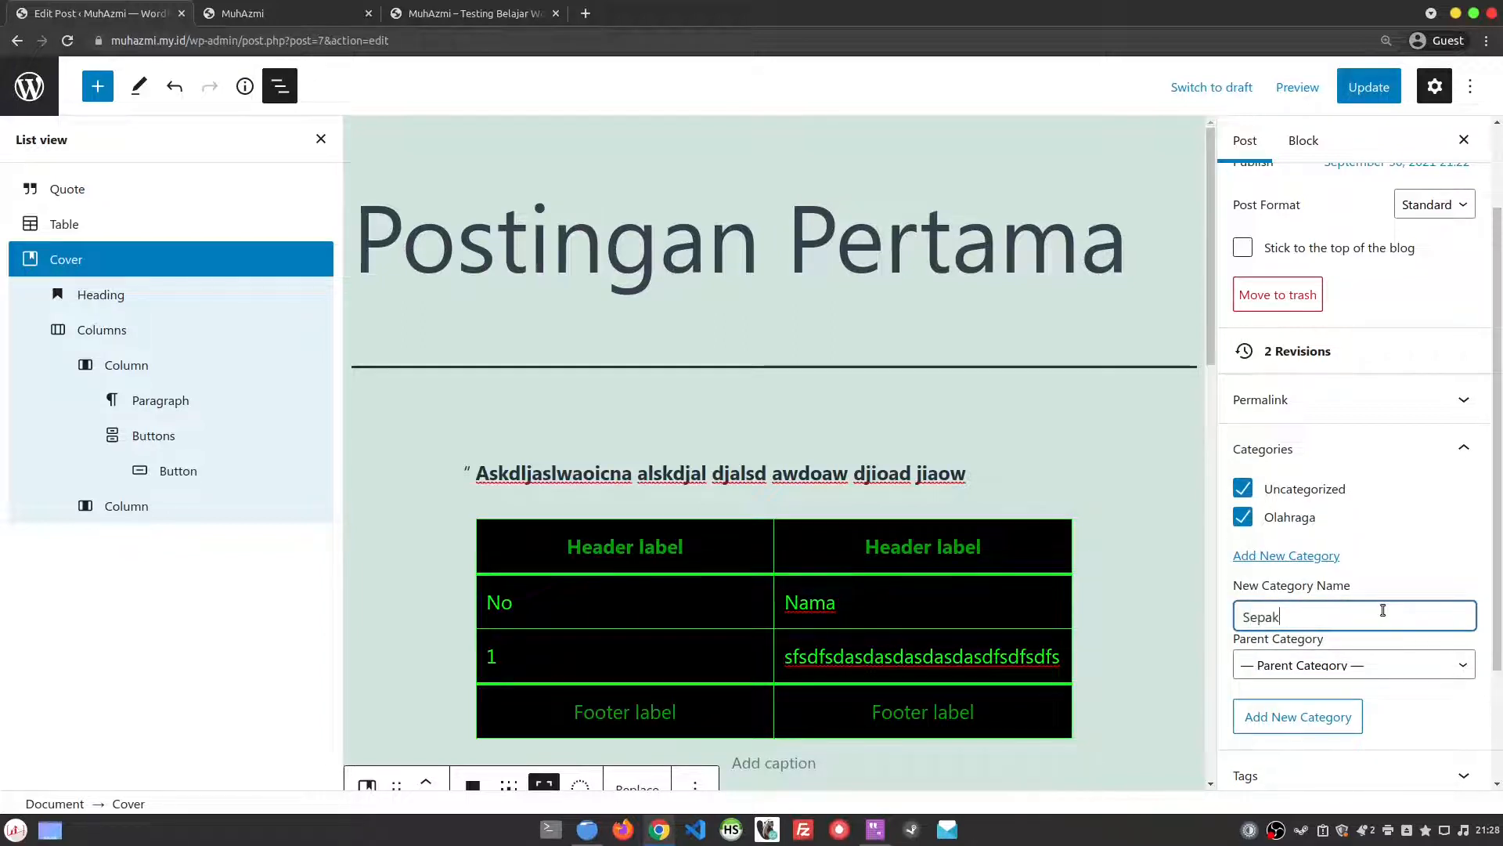
{"action": "type", "text": "bola"}
{"action": "key", "text": "Left"}
{"action": "key", "text": "Left"}
{"action": "key", "text": "Left"}
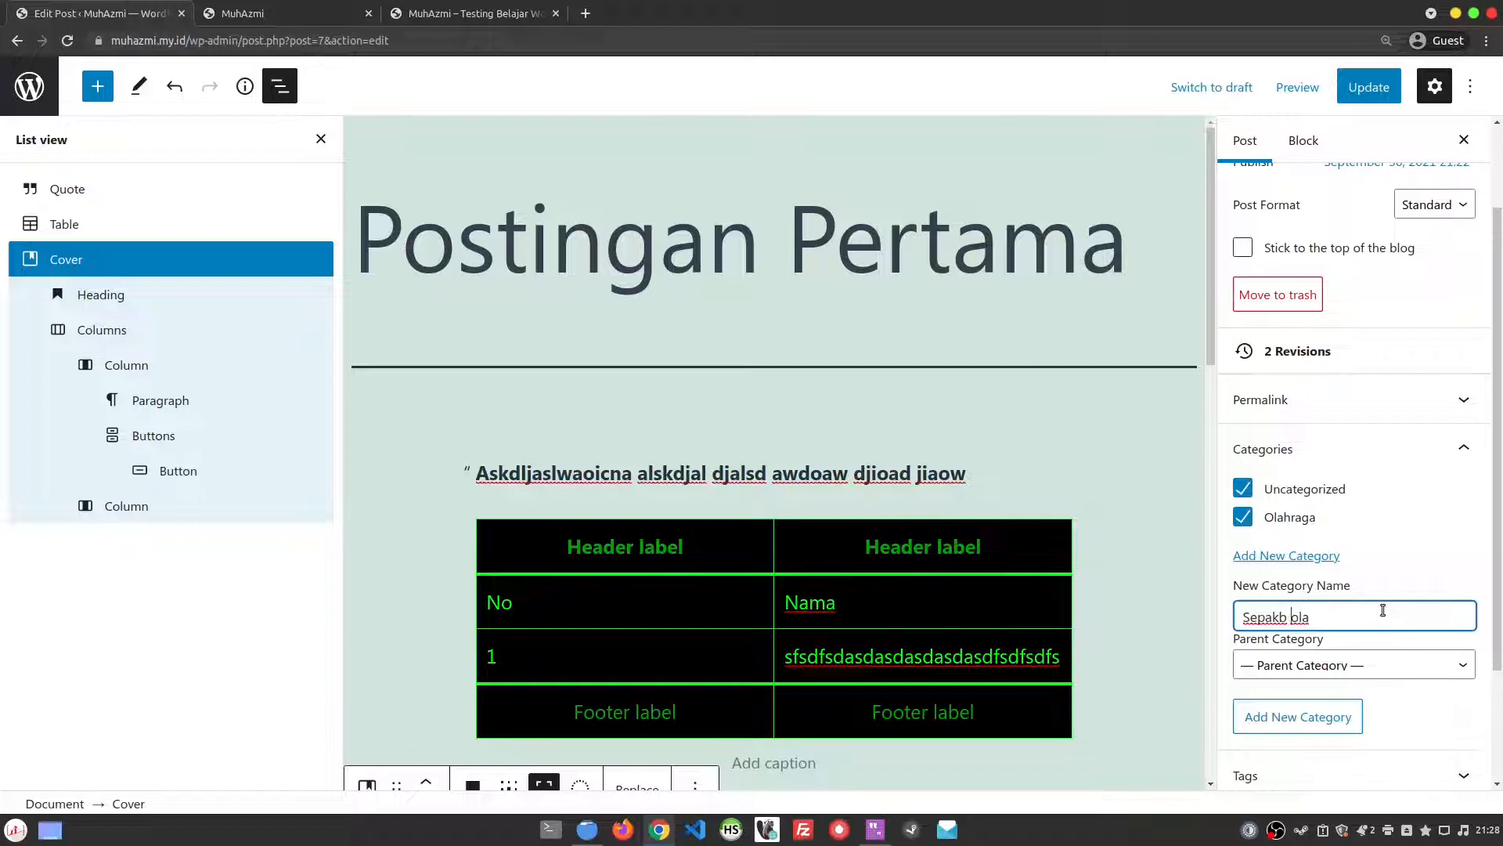
{"action": "key", "text": "Right"}
{"action": "key", "text": "Right"}
{"action": "key", "text": "BackSpace"}
{"action": "key", "text": "BackSpace"}
{"action": "type", "text": "B"}
{"action": "left_click", "coordinate": [1335, 716]}
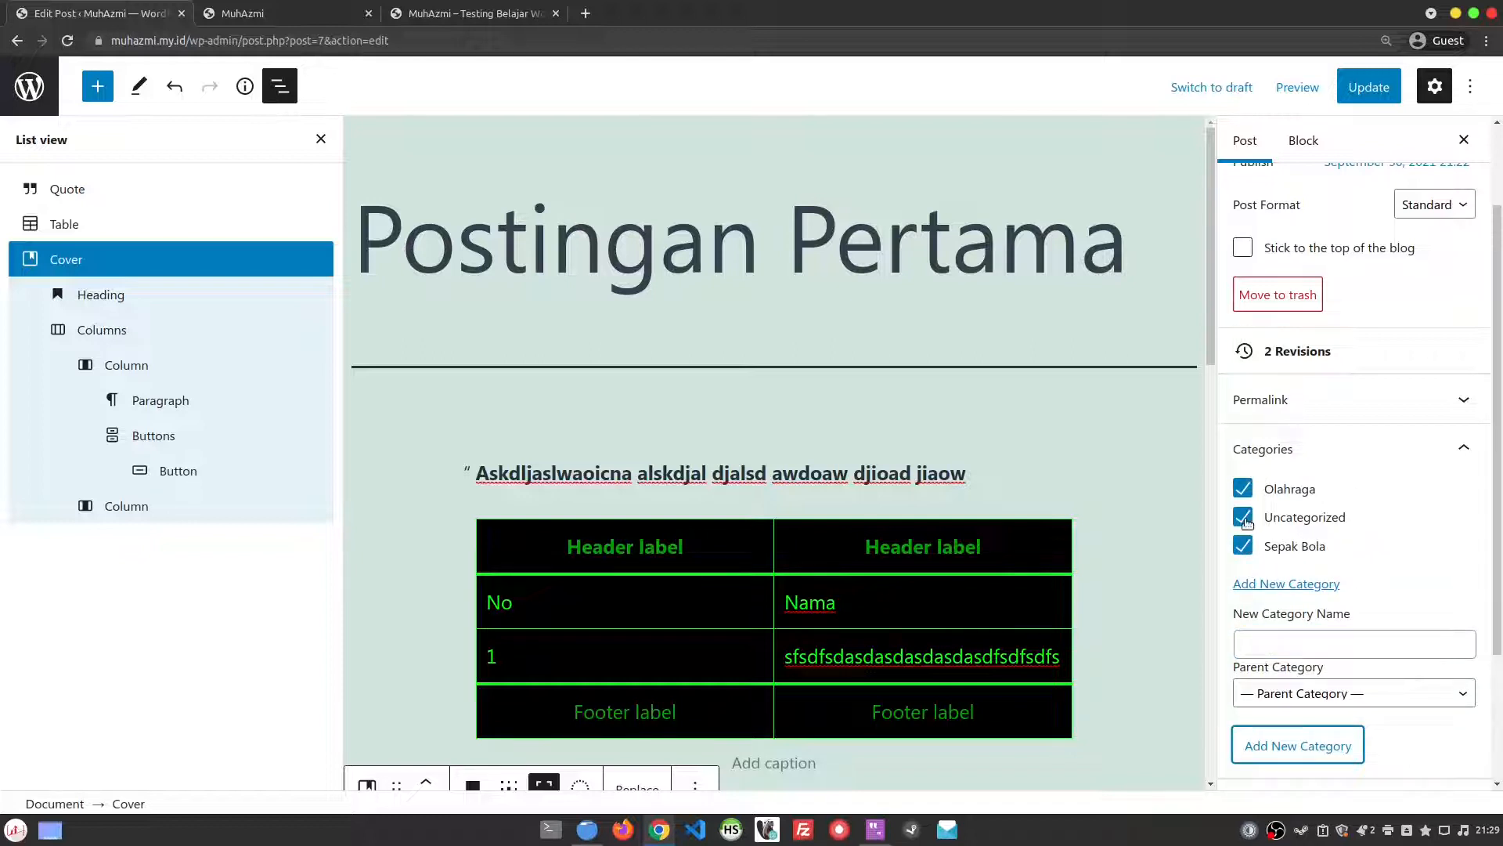
{"action": "left_click", "coordinate": [1245, 520]}
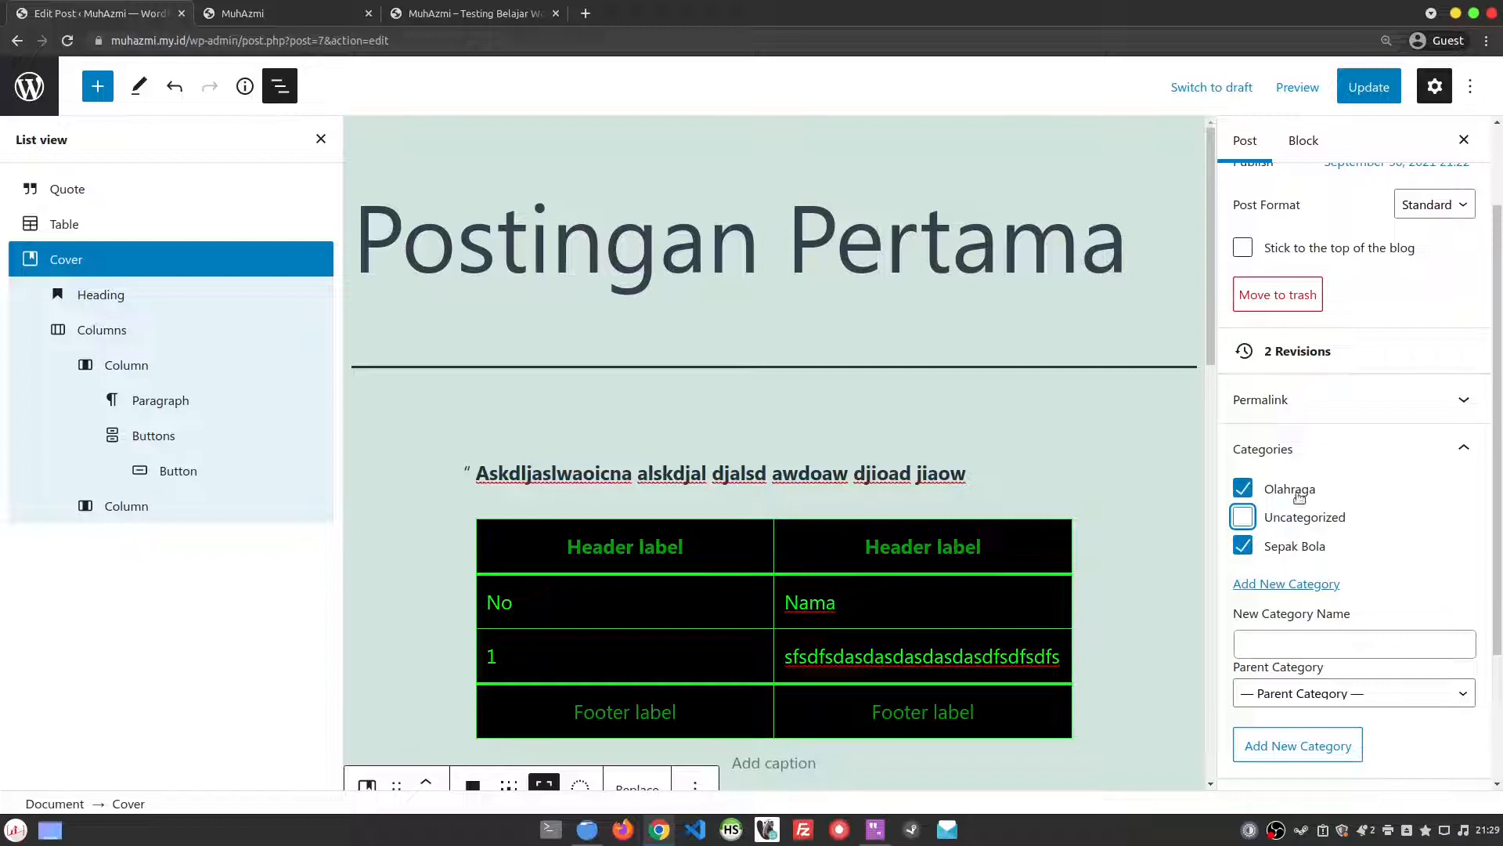
- Add a new category named Sepak Bola under the parent Olahraga and unassign the parentless Sepak Bola from the post
{"action": "left_click", "coordinate": [1320, 641]}
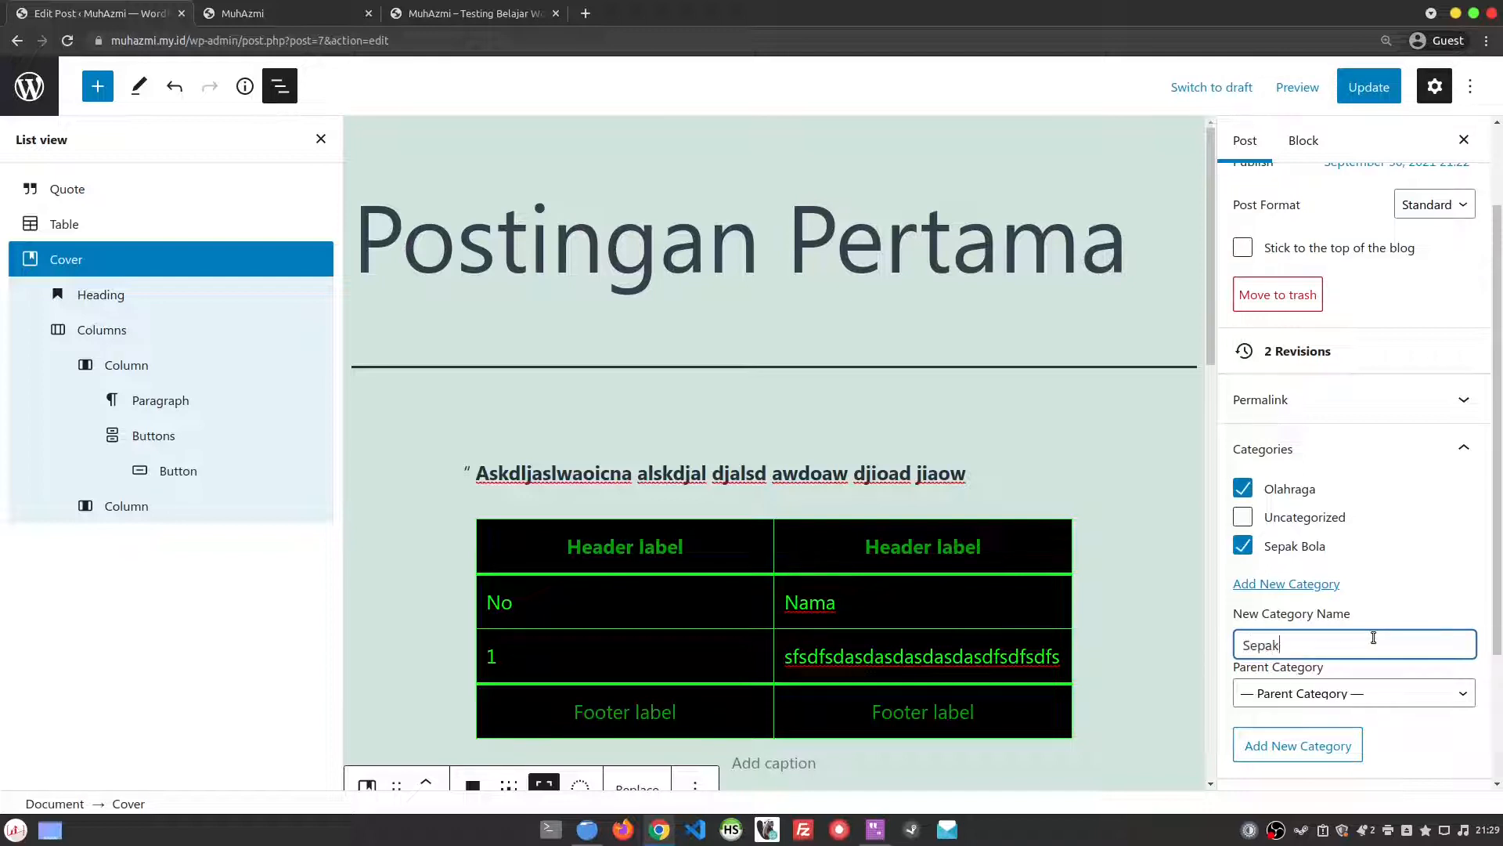
{"action": "left_click", "coordinate": [1308, 696]}
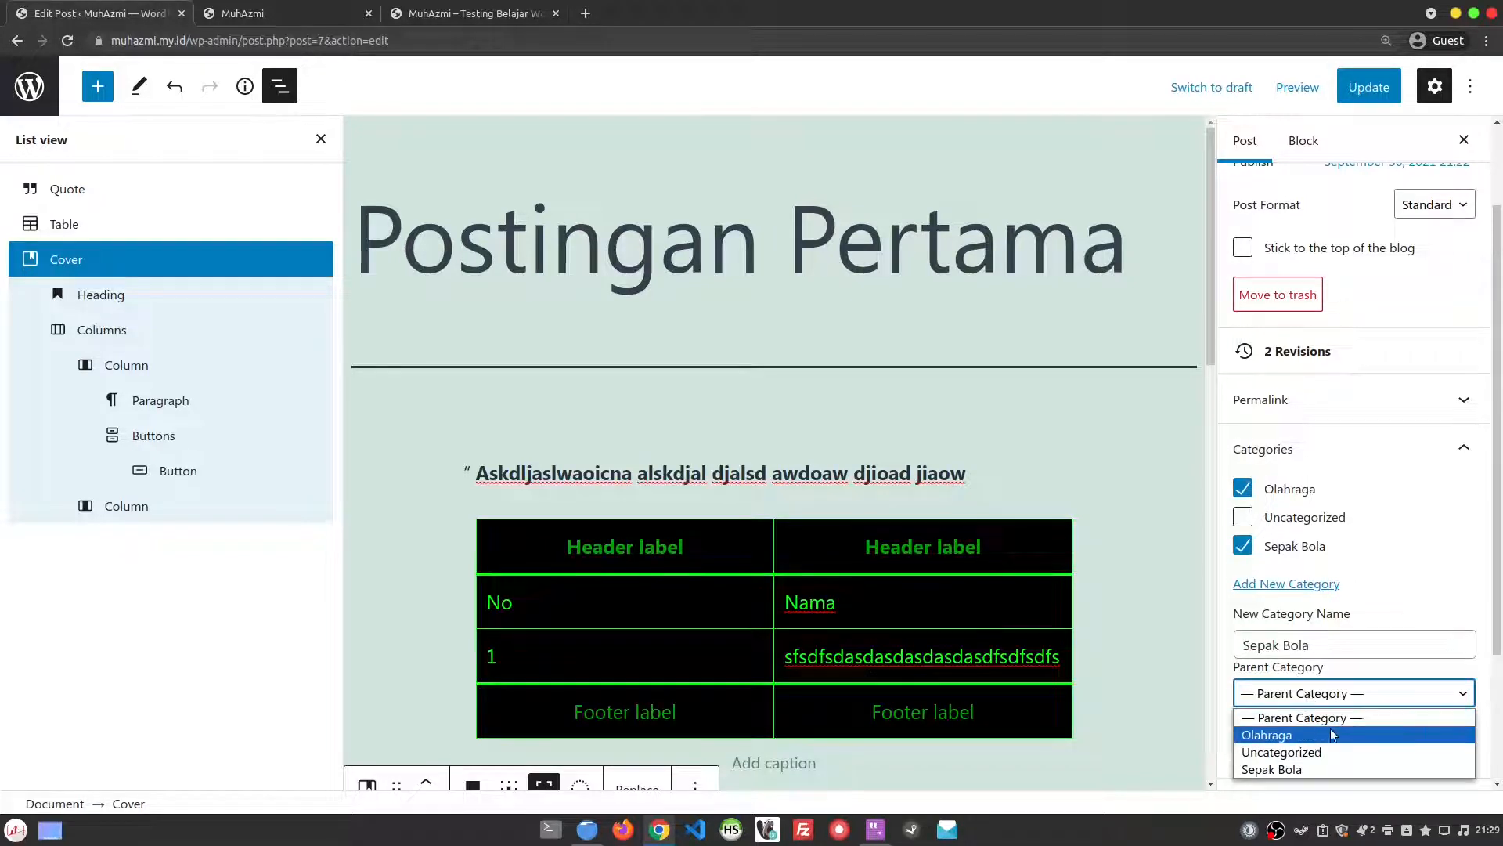
{"action": "left_click", "coordinate": [1317, 735]}
{"action": "left_click", "coordinate": [1314, 745]}
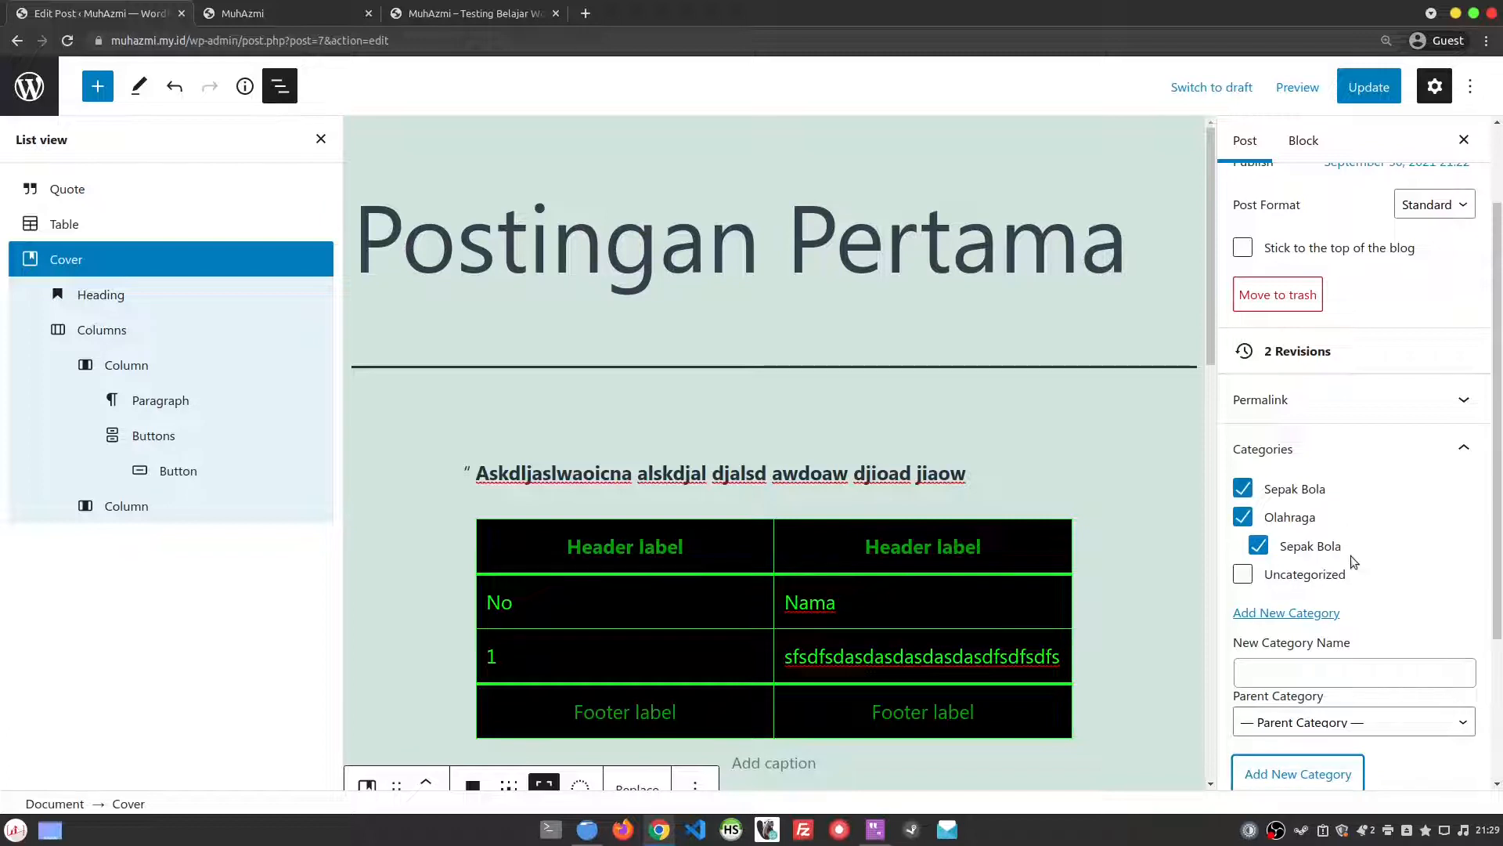
{"action": "left_click", "coordinate": [1238, 489]}
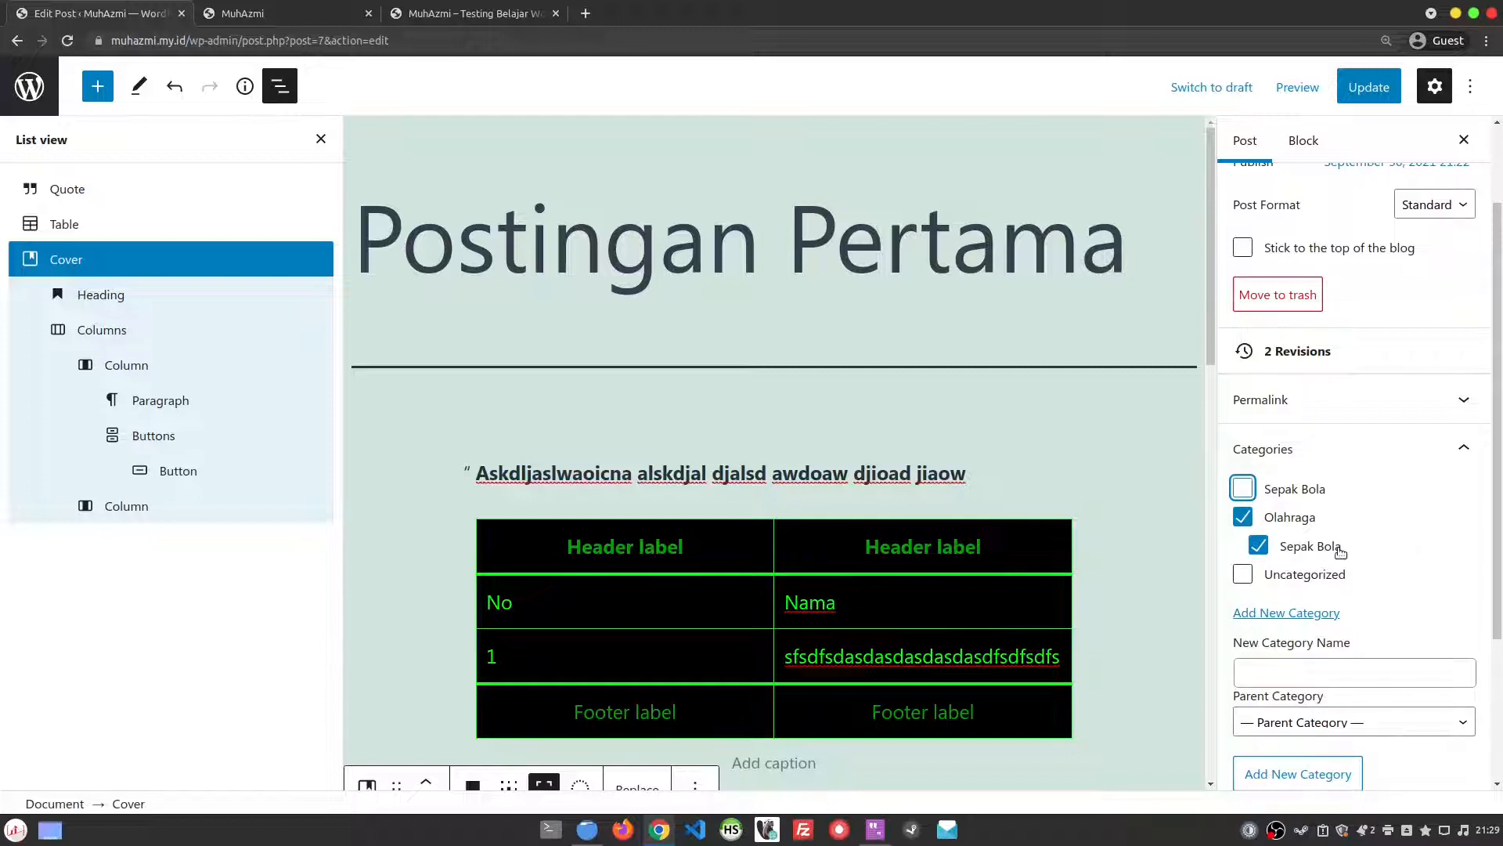
- Expand the post's Tags settings and make the new tag entry ready for input
{"action": "scroll", "coordinate": [1323, 524], "scroll_direction": "down", "scroll_amount": 5}
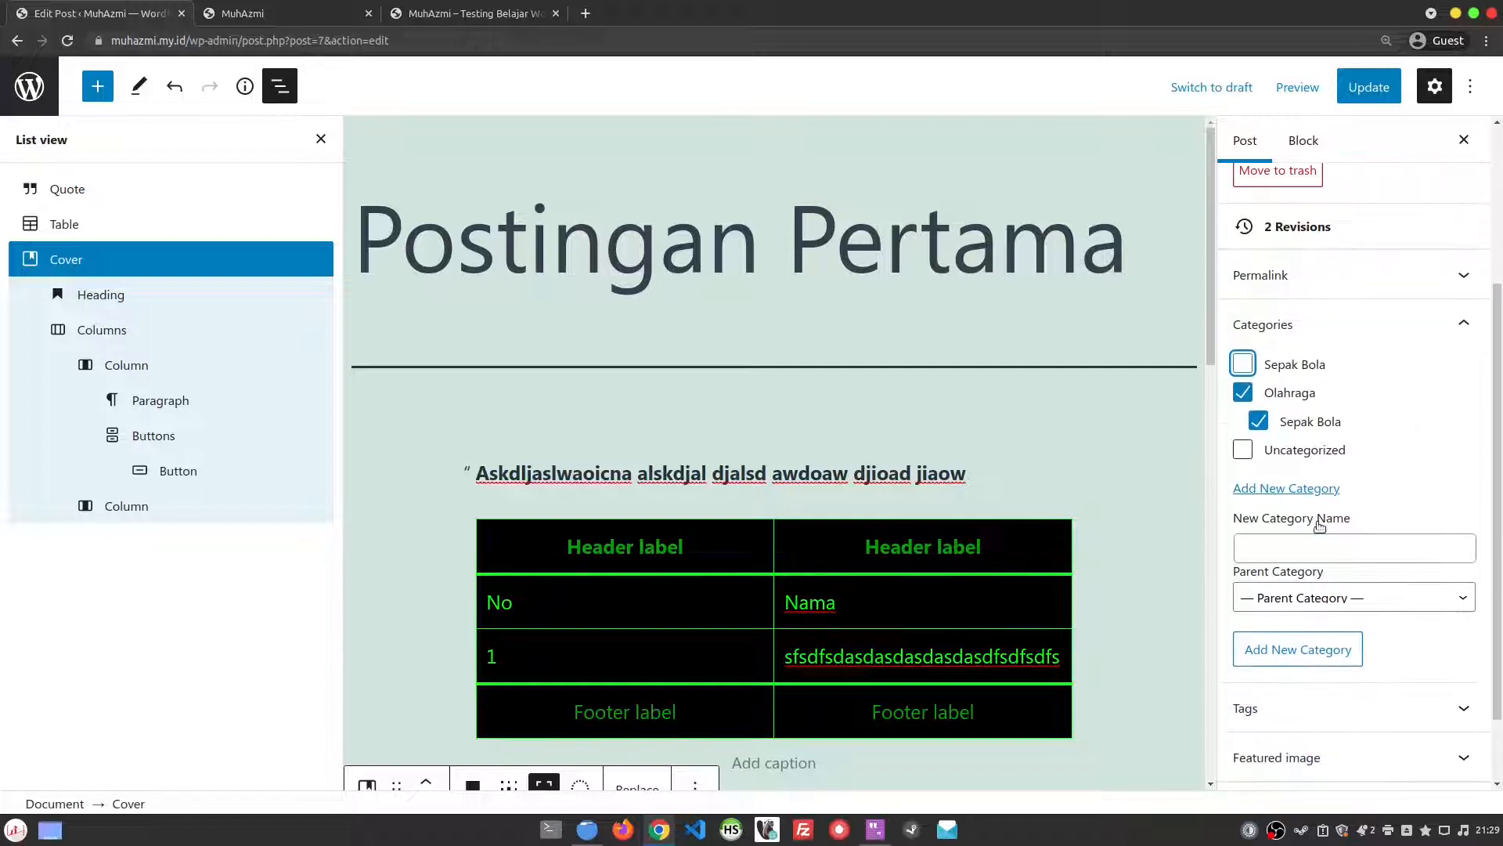
{"action": "left_click", "coordinate": [1393, 620]}
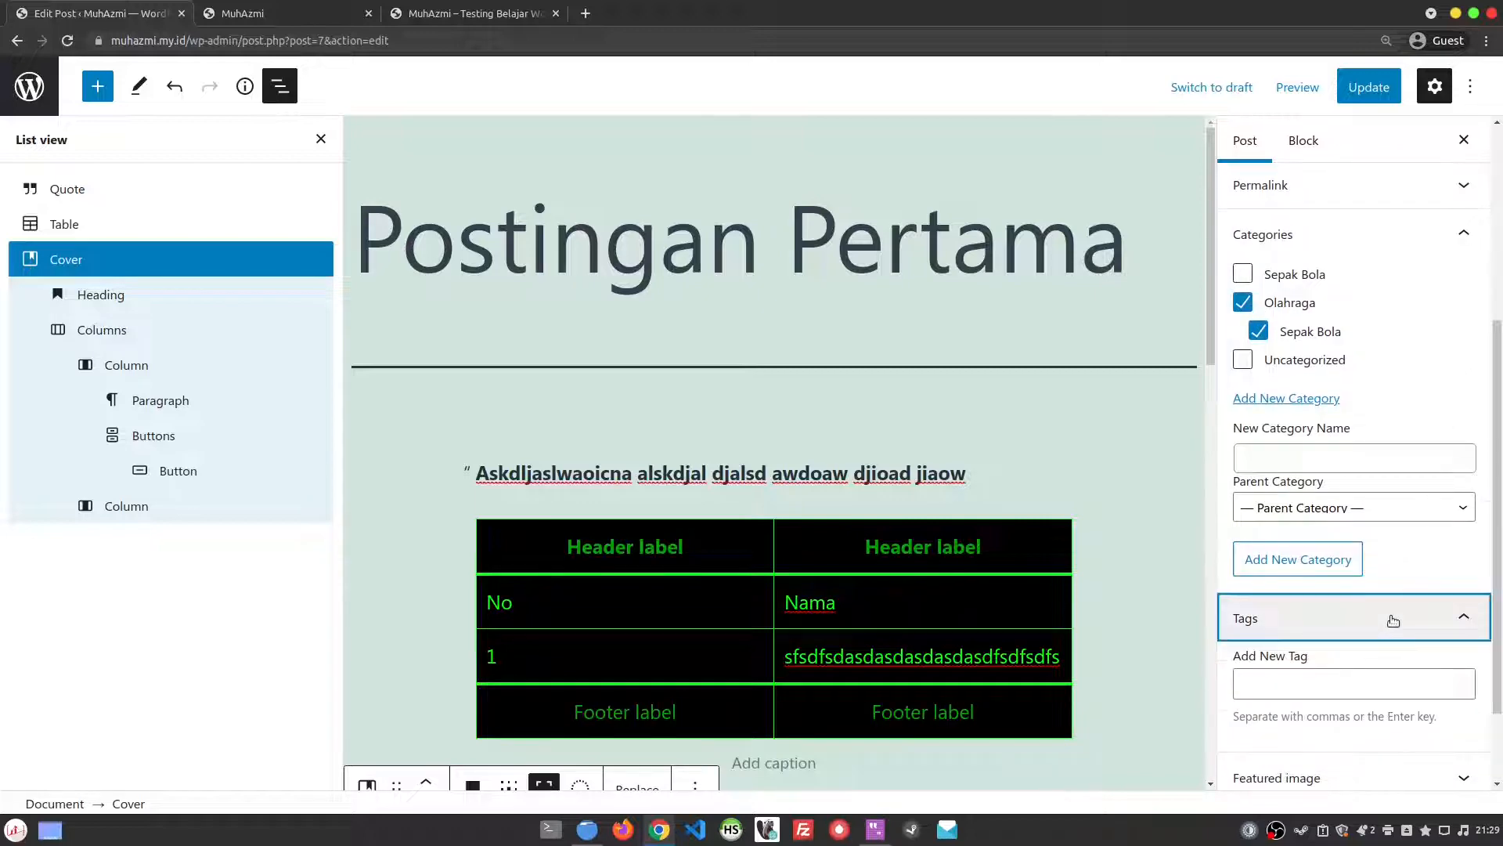
{"action": "scroll", "coordinate": [1383, 618], "scroll_direction": "down", "scroll_amount": 3}
{"action": "left_click", "coordinate": [1360, 580]}
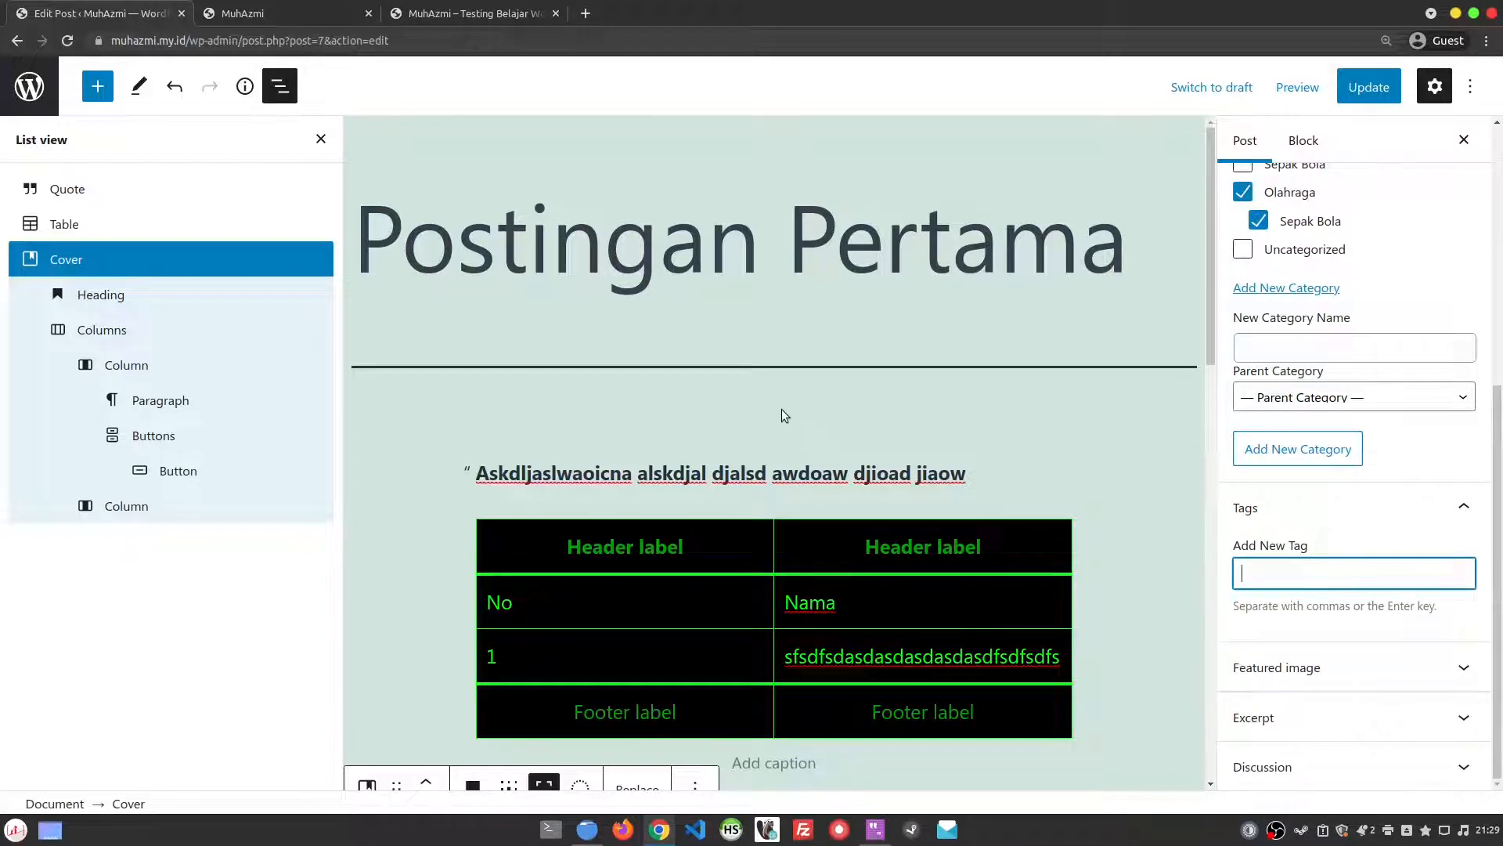
- Load kompas.com in a new browser tab and go to its Bola section
{"action": "left_click", "coordinate": [585, 14]}
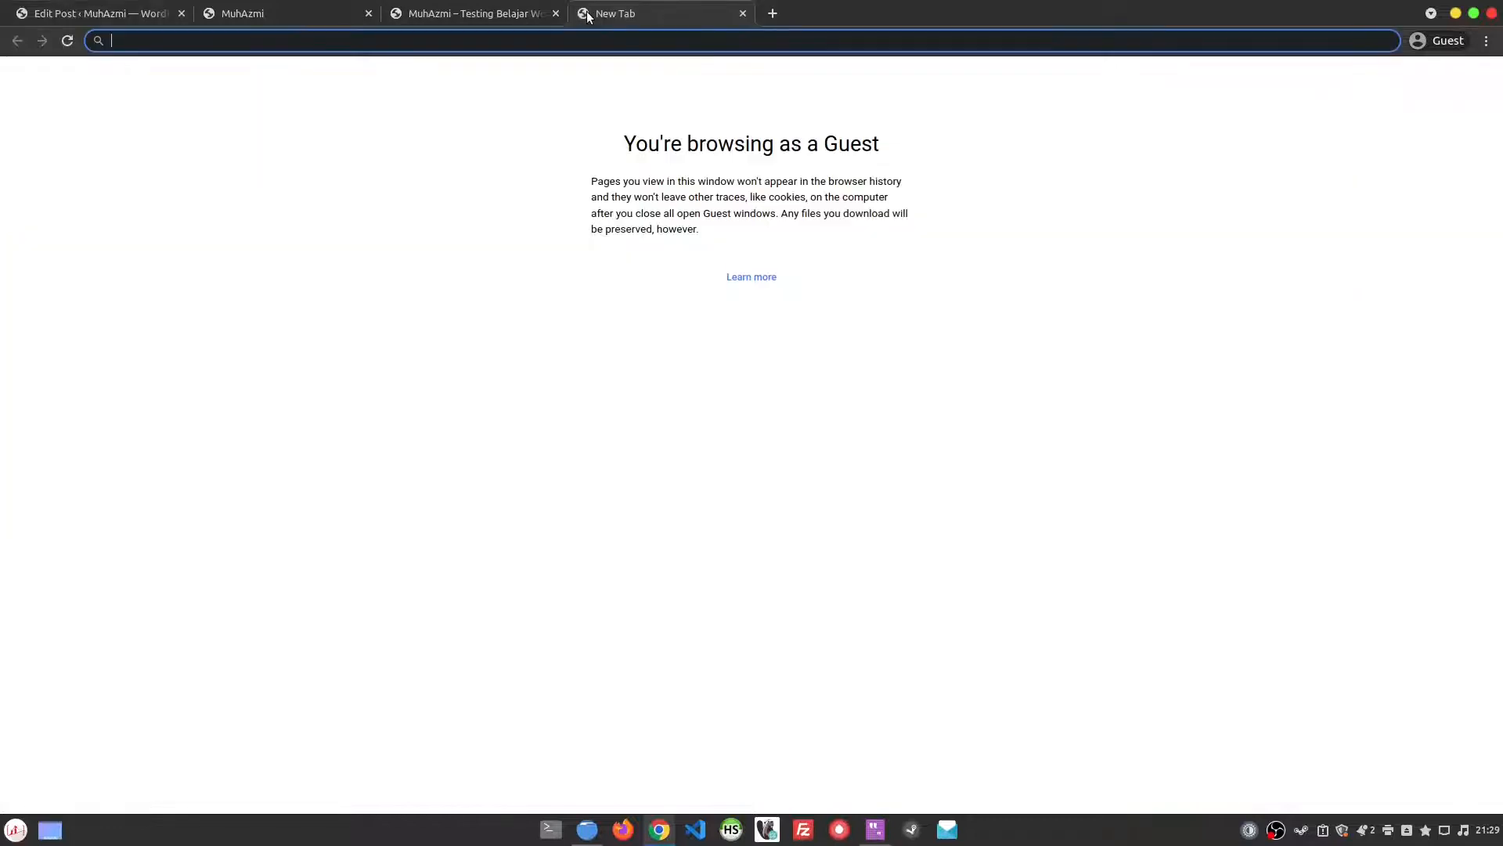
{"action": "type", "text": "kompas.com"}
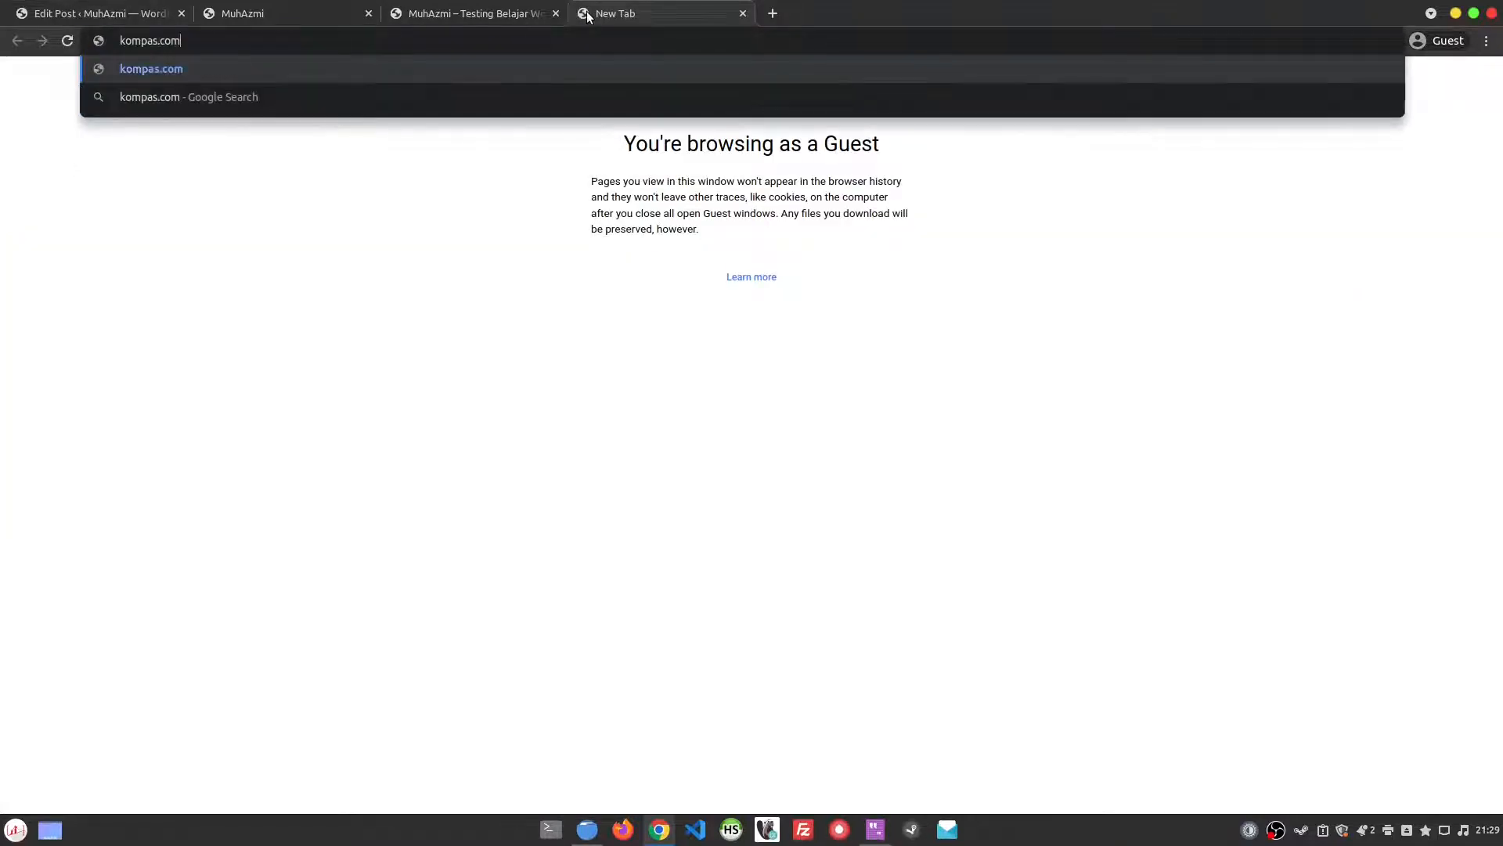
{"action": "key", "text": "Return"}
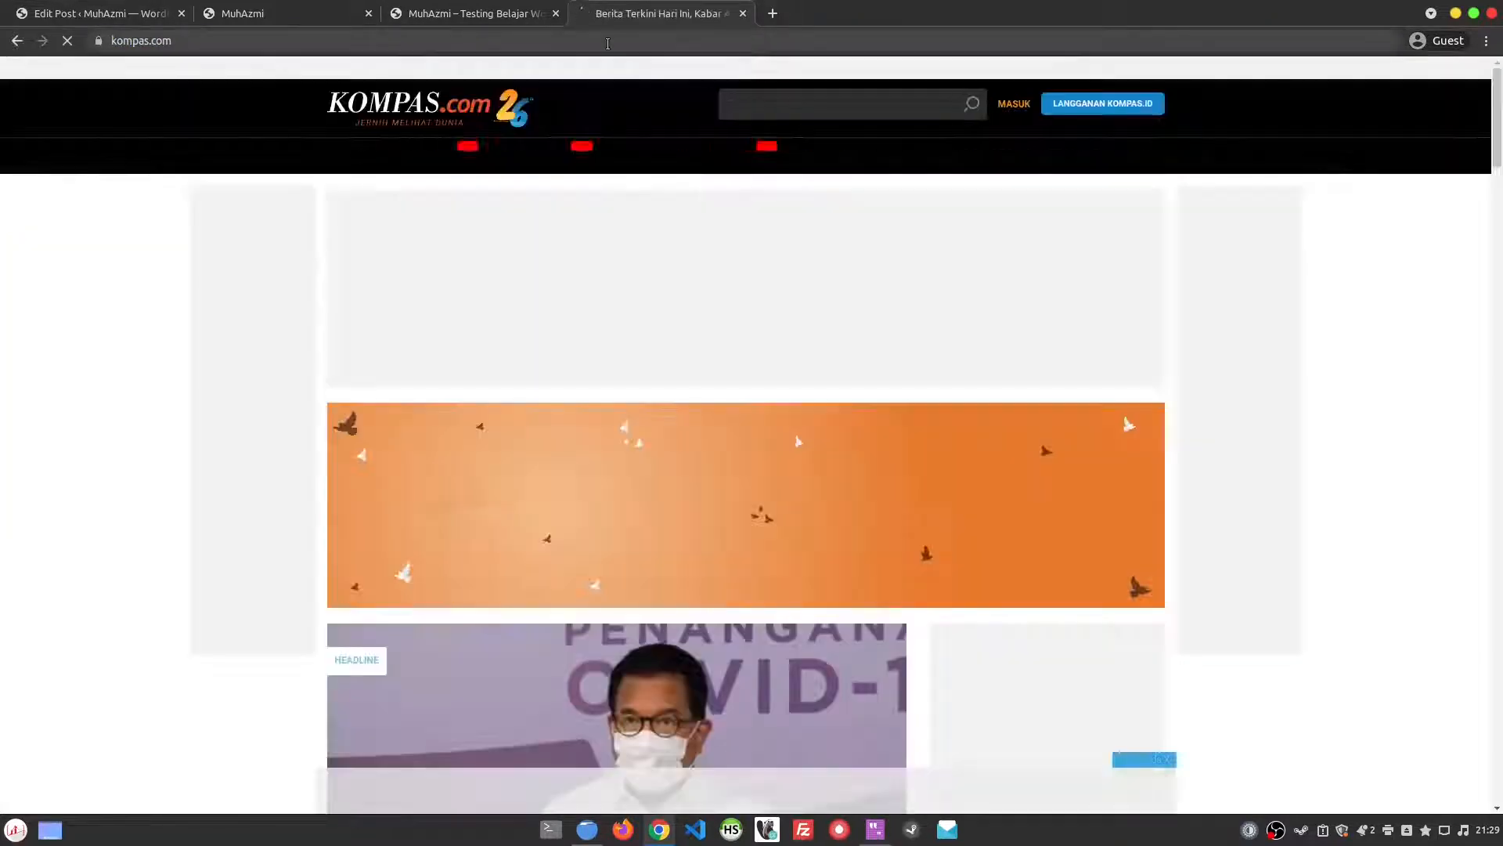
{"action": "scroll", "coordinate": [235, 517], "scroll_direction": "down", "scroll_amount": 4}
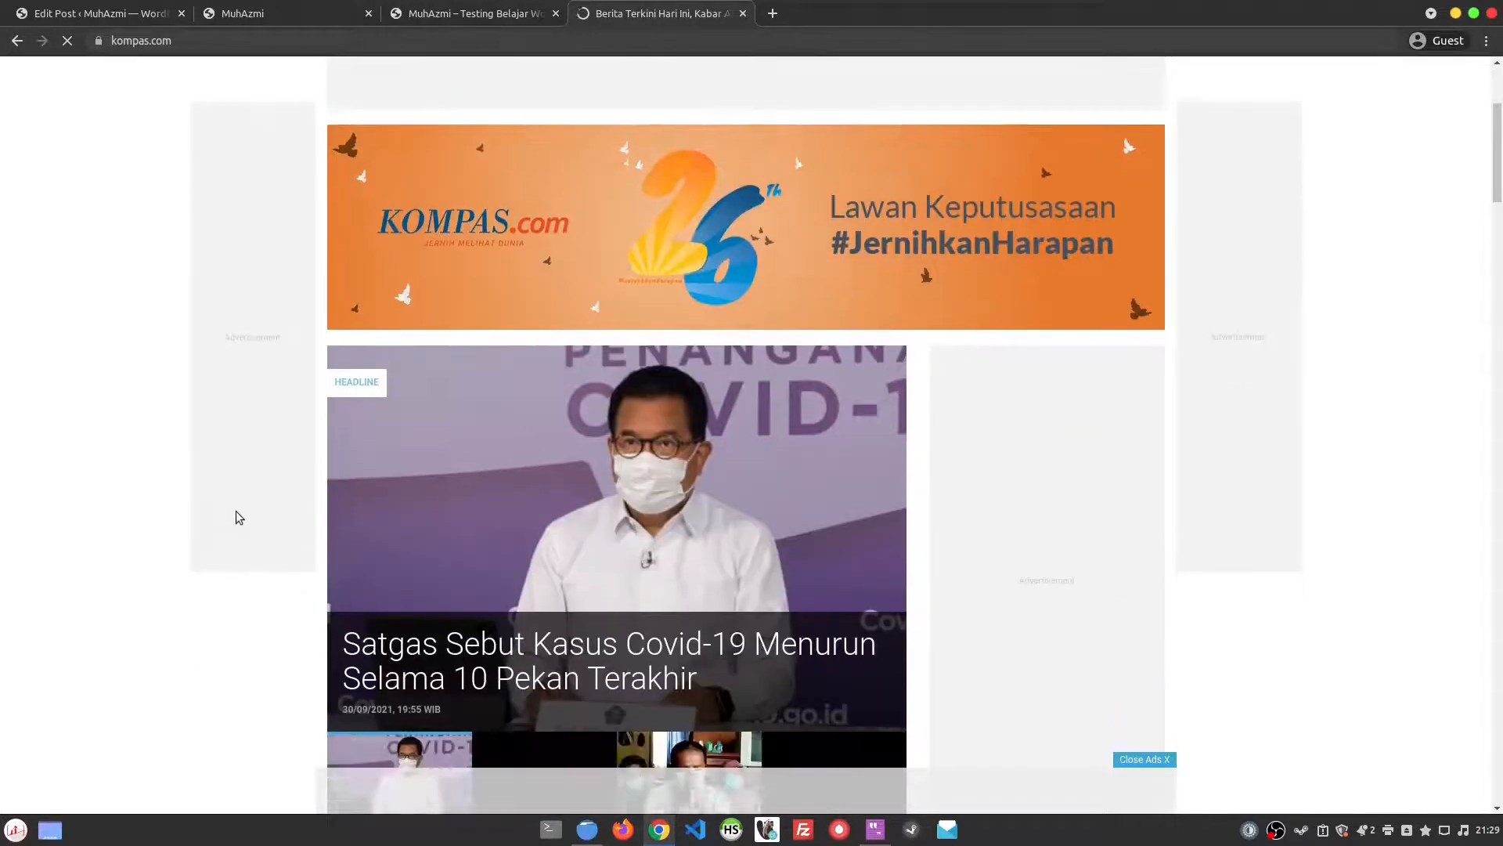
{"action": "scroll", "coordinate": [274, 488], "scroll_direction": "up", "scroll_amount": 2}
{"action": "scroll", "coordinate": [273, 487], "scroll_direction": "up", "scroll_amount": 2}
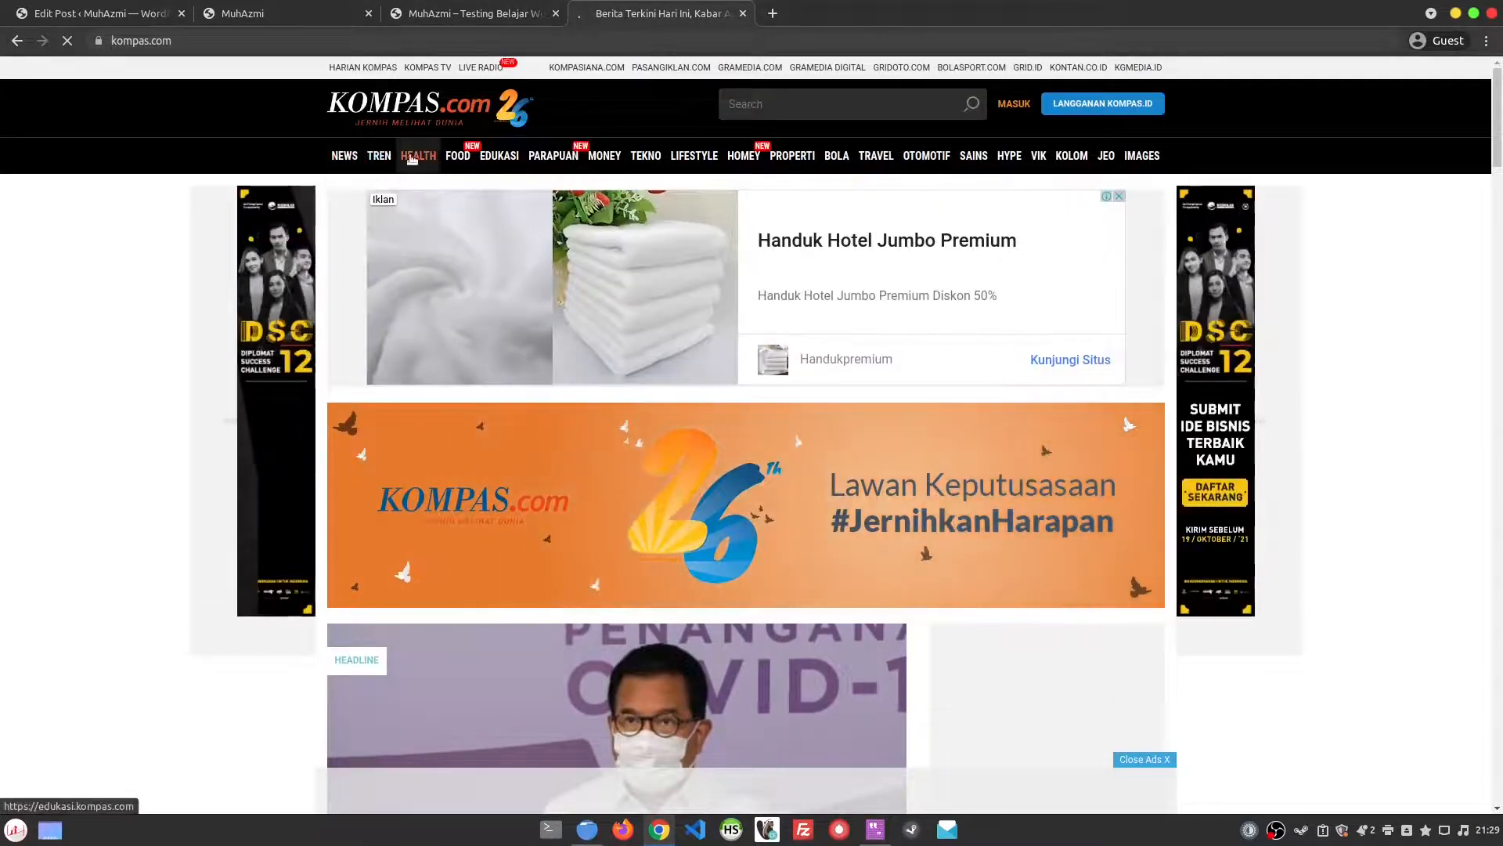
{"action": "mouse_move", "coordinate": [350, 157]}
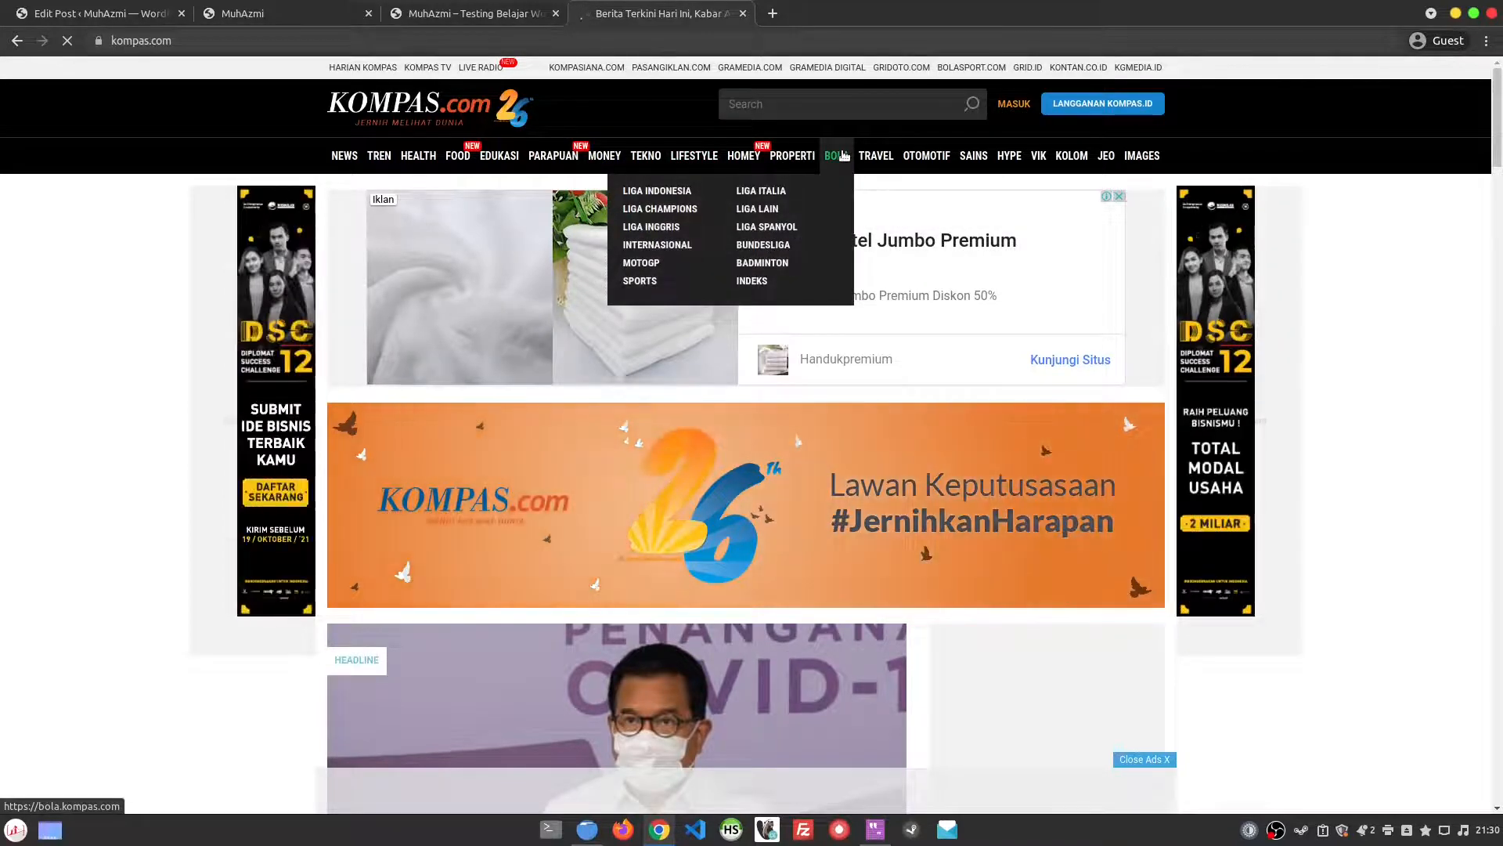
{"action": "left_click", "coordinate": [842, 156]}
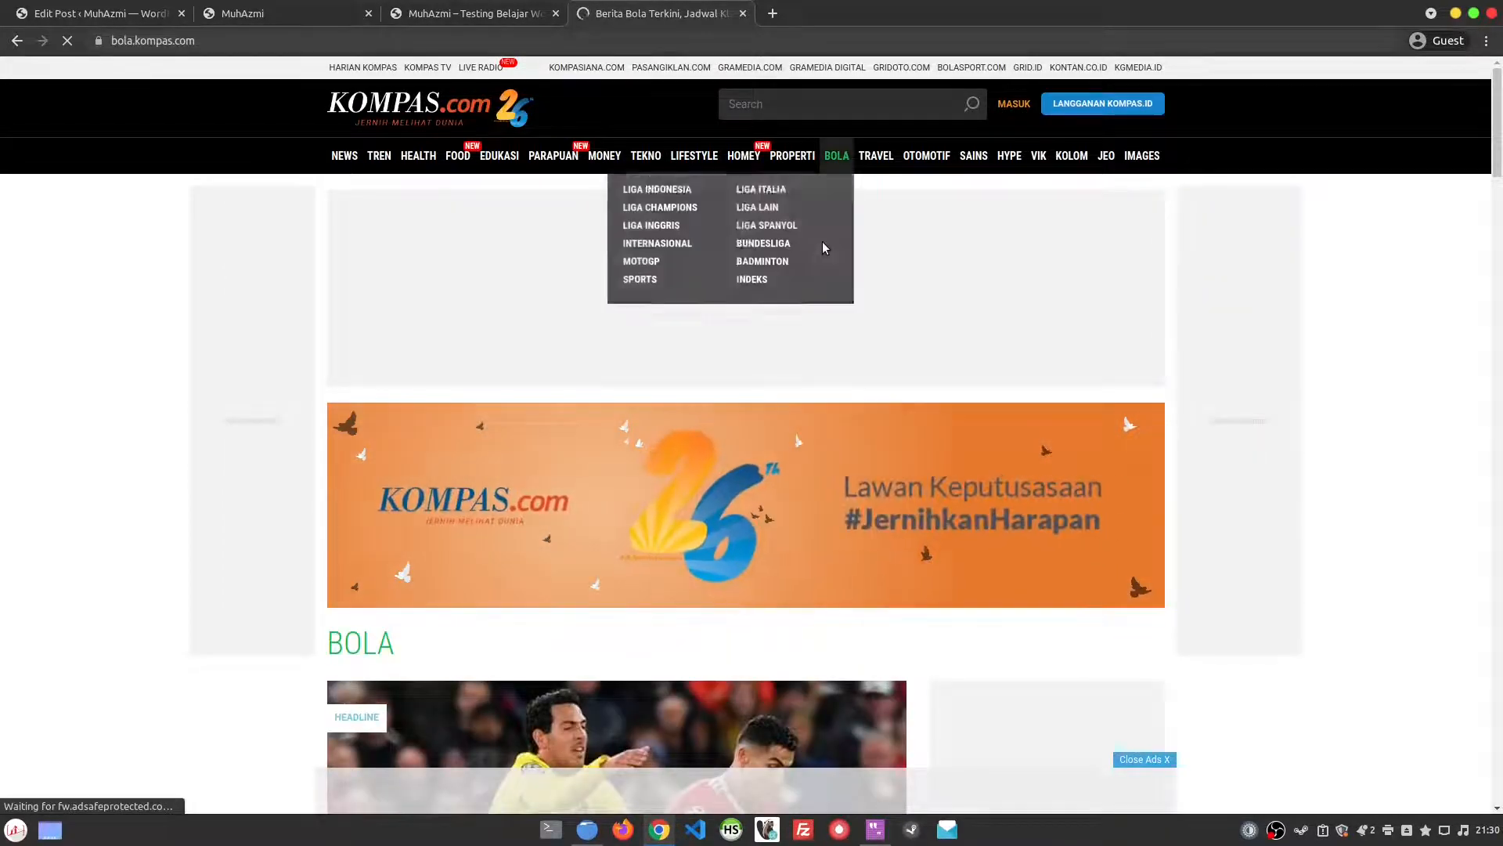
- Open the headline article about Ronaldo's message to the Man United legend and place its tab before the Bola page's tab
{"action": "scroll", "coordinate": [212, 227], "scroll_direction": "down", "scroll_amount": 4}
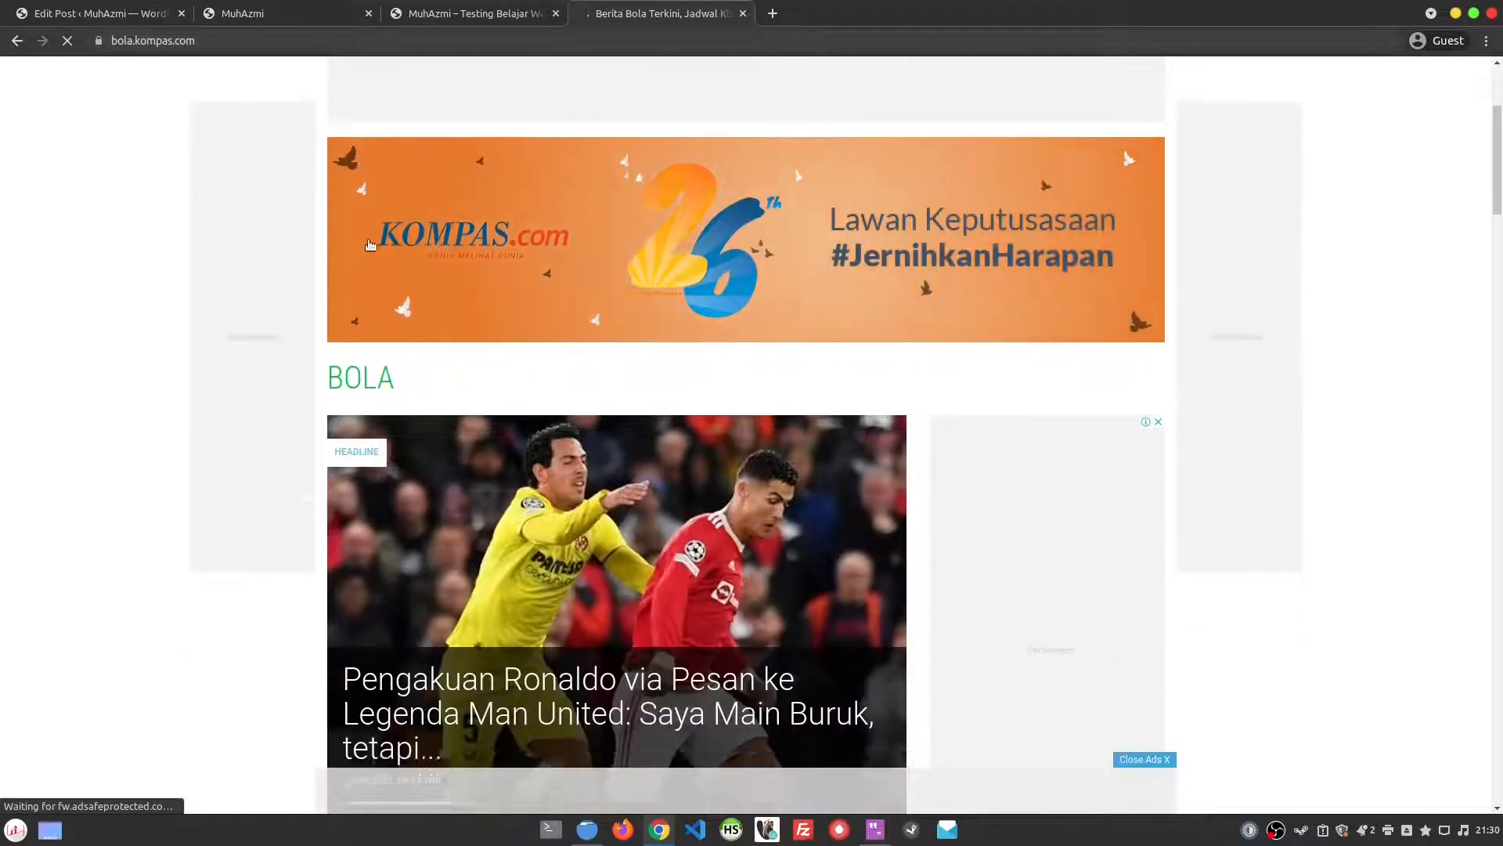
{"action": "scroll", "coordinate": [560, 370], "scroll_direction": "down", "scroll_amount": 5}
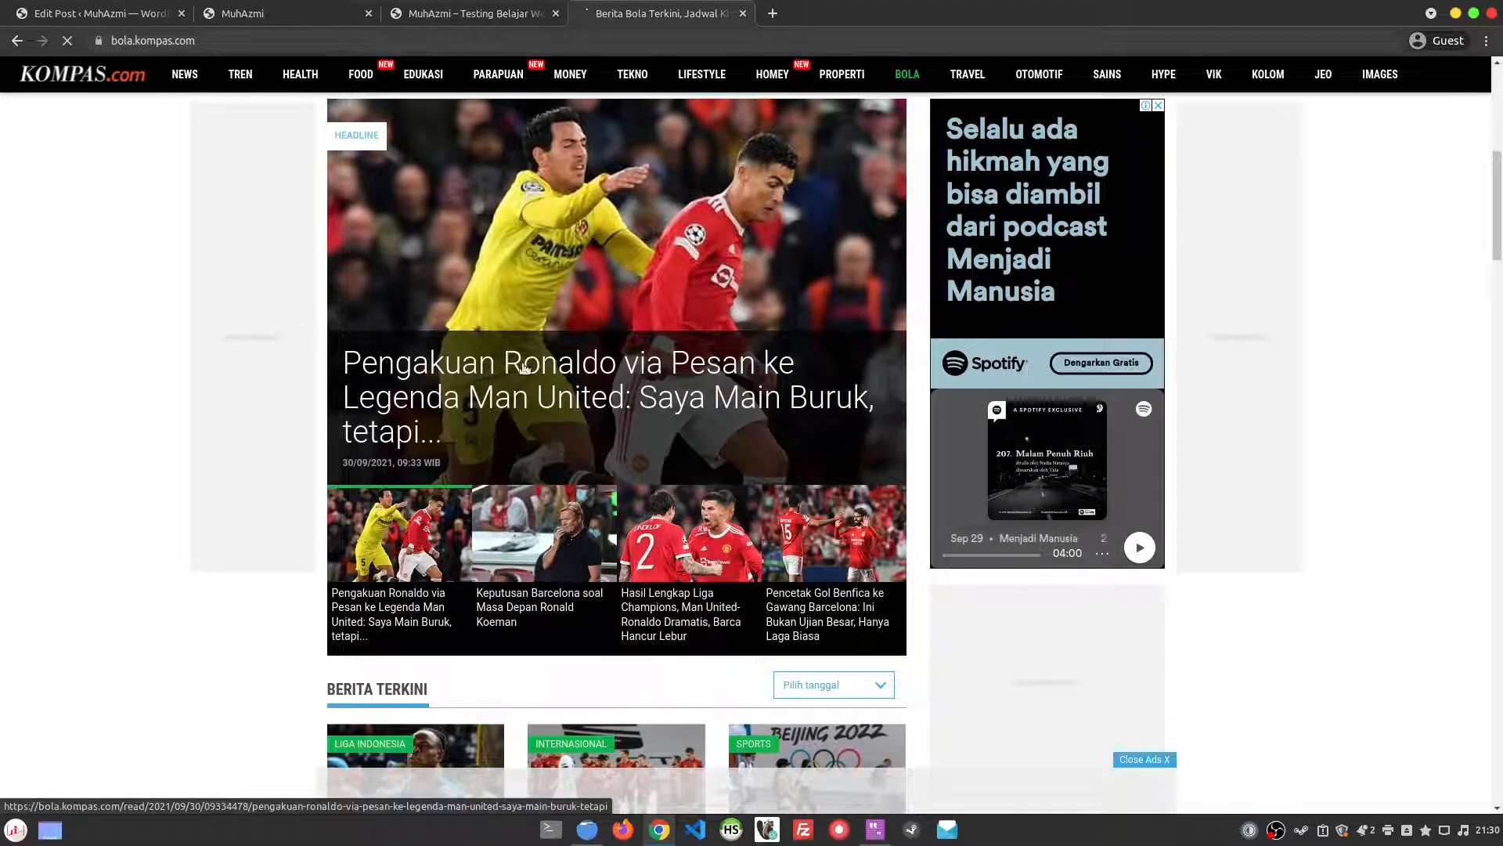
{"action": "left_click", "coordinate": [525, 368]}
{"action": "left_click_drag", "start_coordinate": [846, 10], "coordinate": [665, 4]}
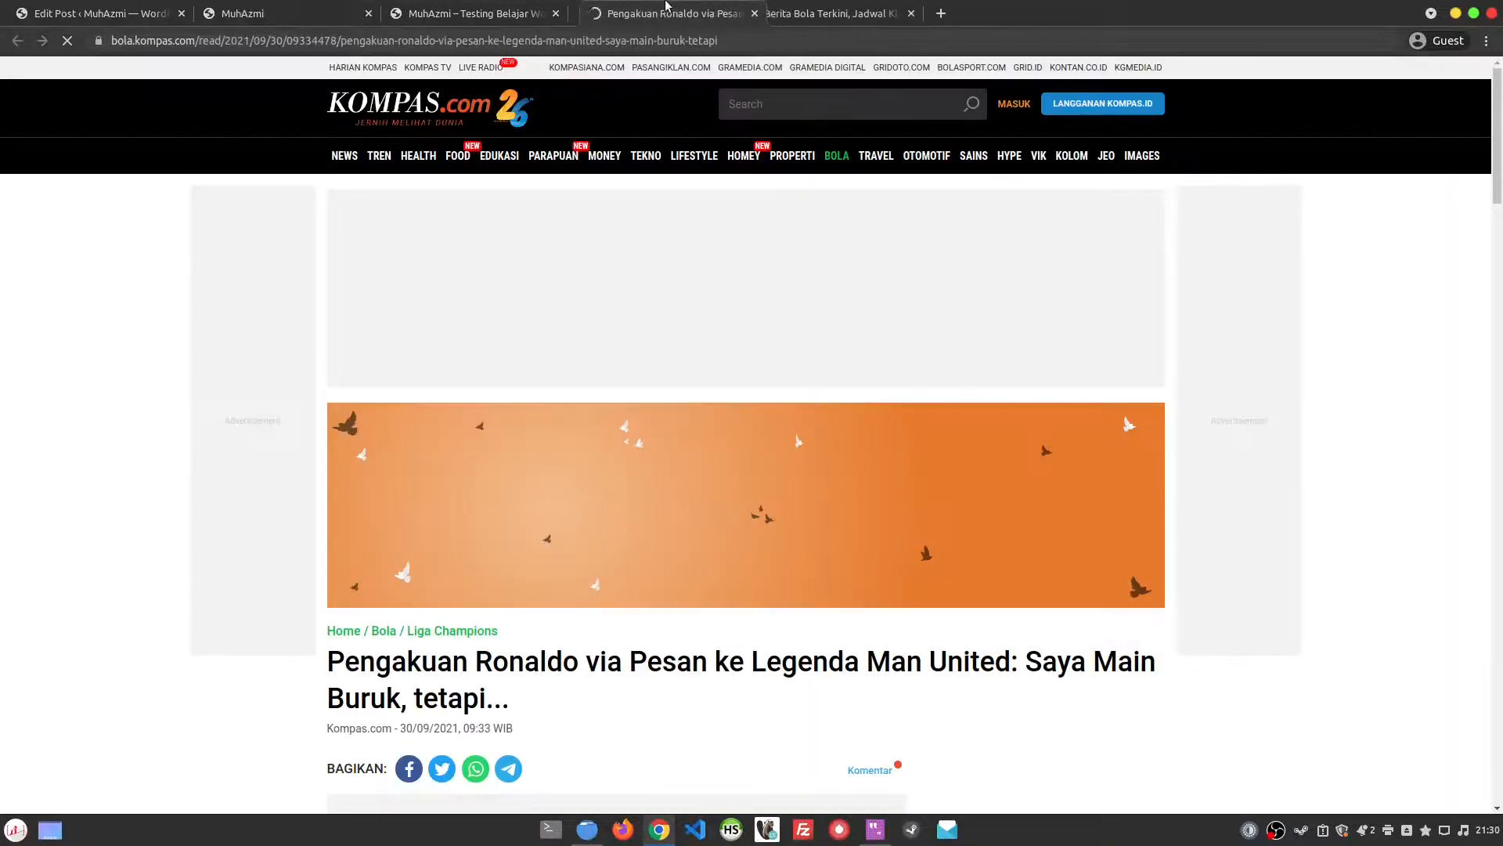
{"action": "scroll", "coordinate": [275, 473], "scroll_direction": "down", "scroll_amount": 5}
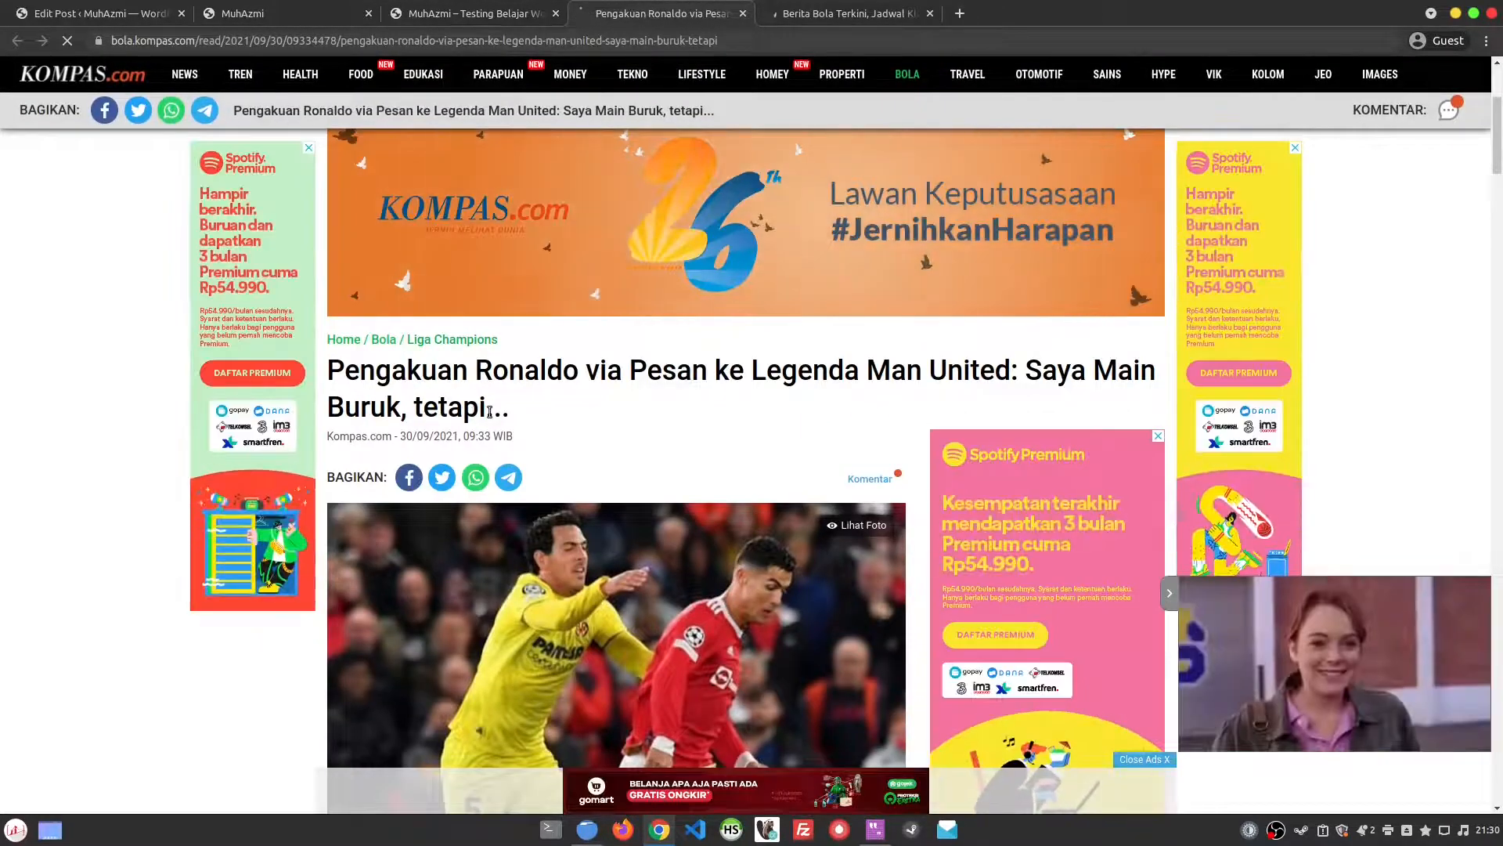
- Try to paste the copied article headline into the WordPress post and undo the paste
{"action": "left_click_drag", "start_coordinate": [487, 406], "coordinate": [325, 379]}
{"action": "left_click", "coordinate": [314, 368]}
{"action": "left_click", "coordinate": [98, 11]}
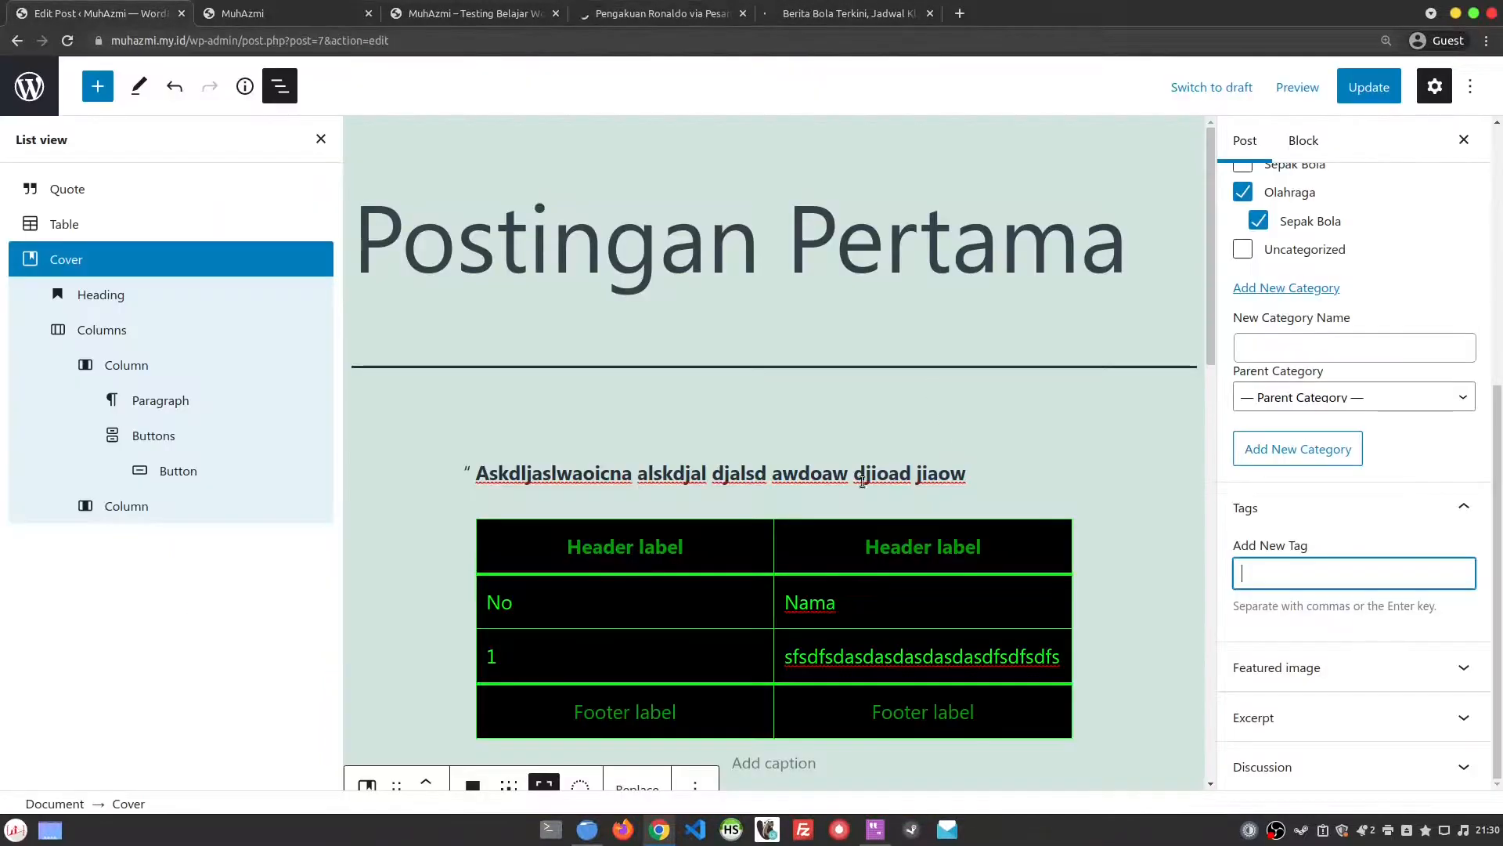
{"action": "left_click", "coordinate": [605, 188]}
{"action": "key", "text": "ctrl+v"}
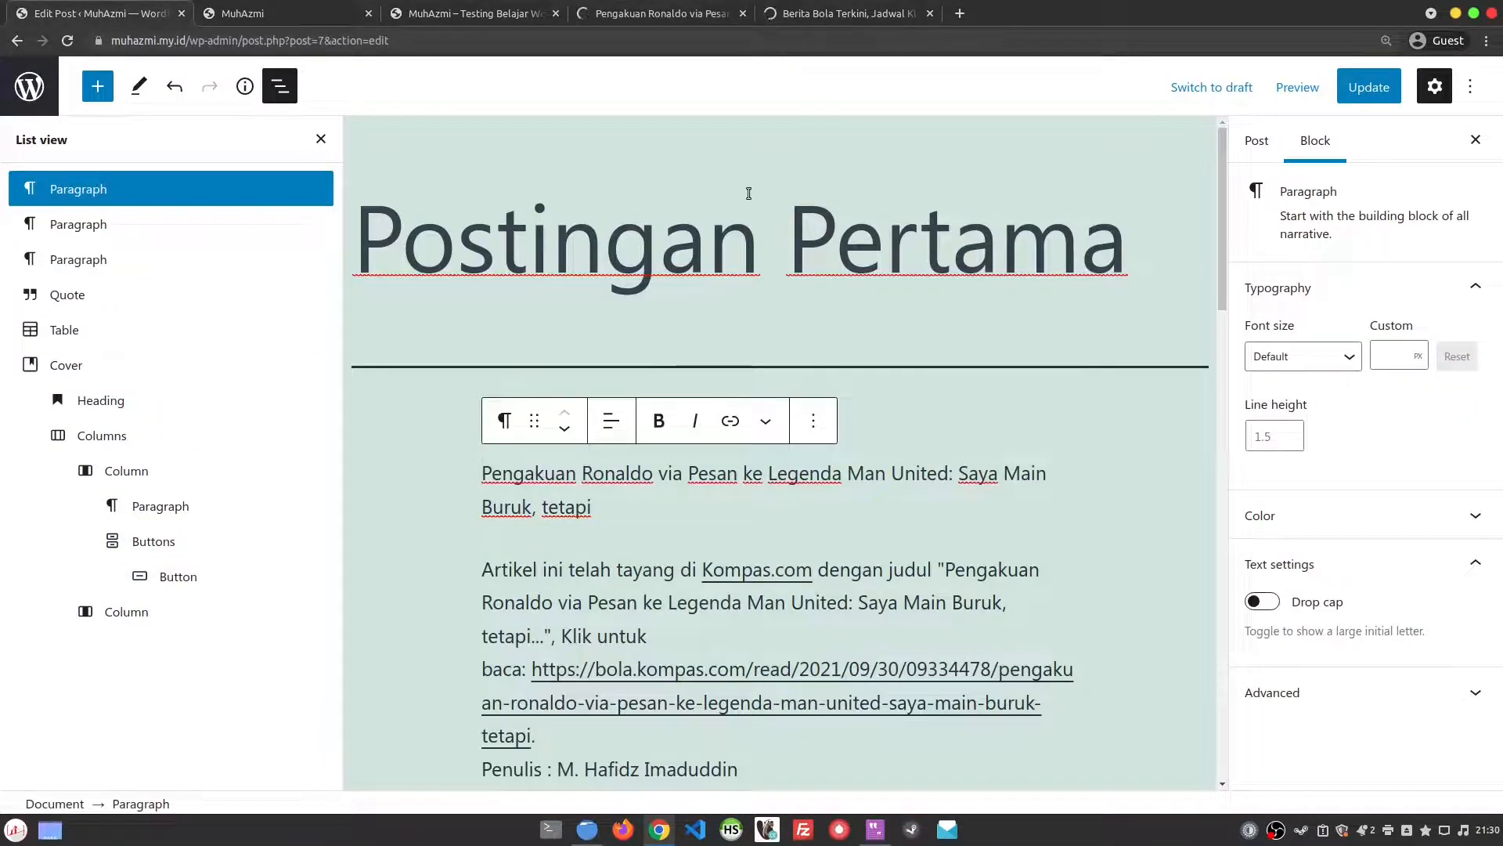
{"action": "key", "text": "ctrl+z"}
- Copy the Kompas article's headline from "Pengakuan Ronaldo" through "tetapi", without the trailing dots
{"action": "left_click", "coordinate": [858, 10]}
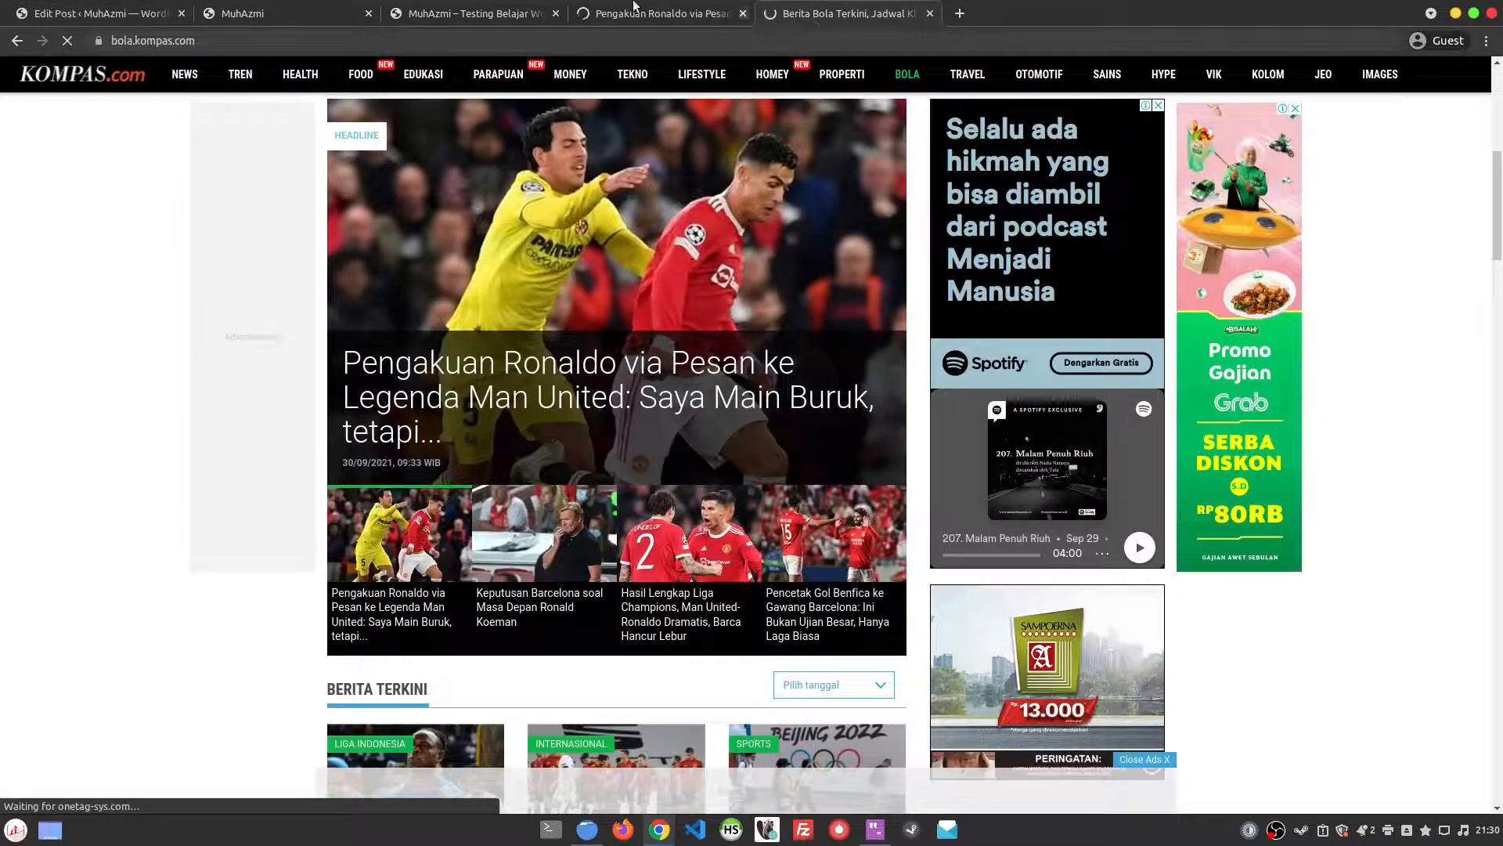
{"action": "left_click", "coordinate": [520, 171]}
{"action": "left_click_drag", "start_coordinate": [329, 371], "coordinate": [487, 404]}
{"action": "right_click", "coordinate": [468, 385]}
{"action": "left_click", "coordinate": [494, 398]}
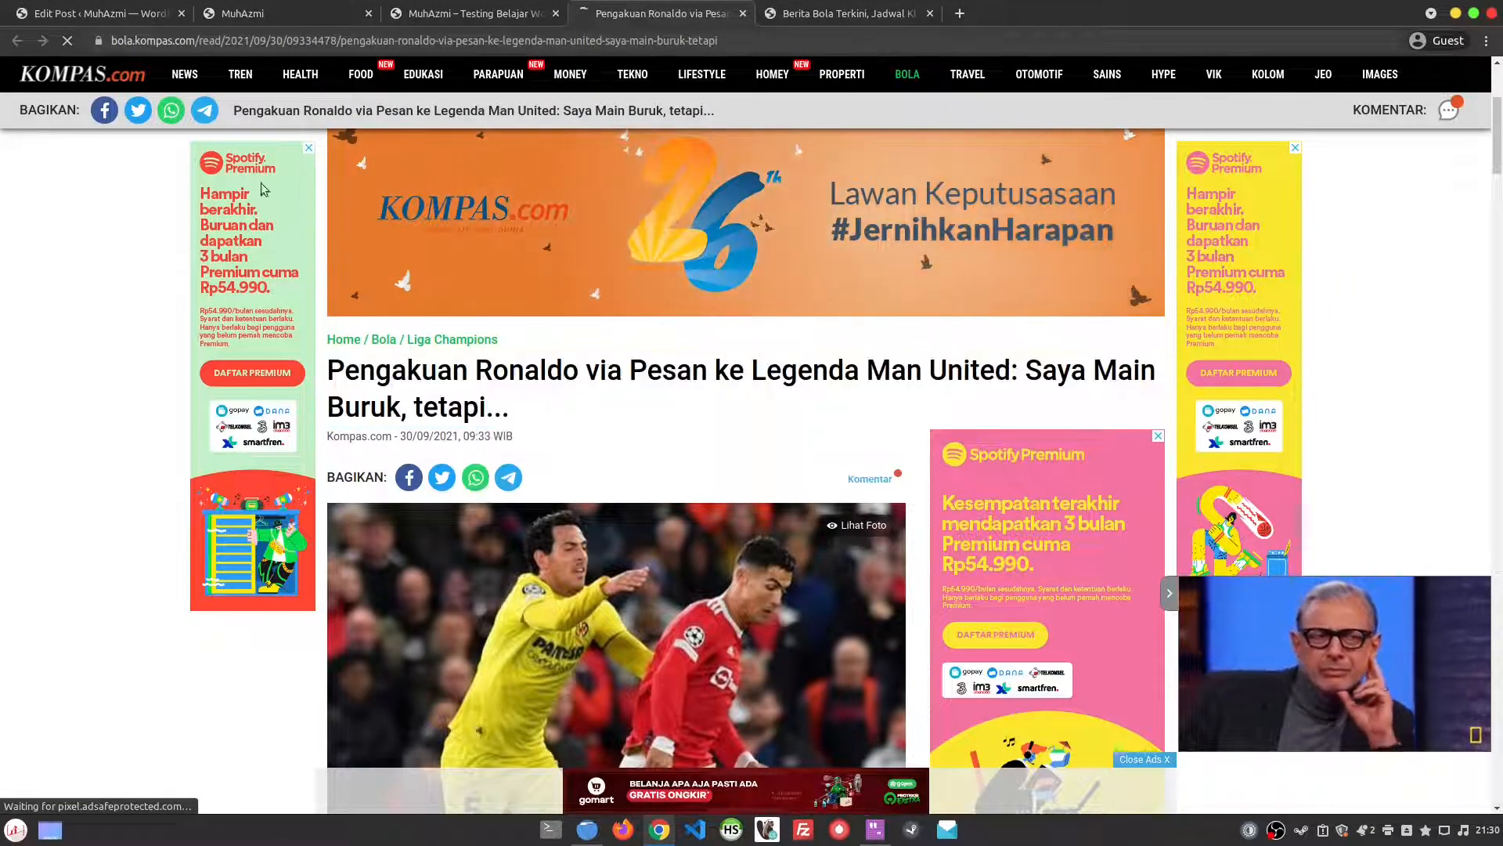
- Replace the post title "Postingan Pertama" in the WordPress editor with the copied headline "Pengakuan Ronaldo via Pesan ke Legenda Man United: Saya Main Buruk, tetapi"
{"action": "key", "text": "ctrl+1"}
{"action": "triple_click", "coordinate": [548, 205]}
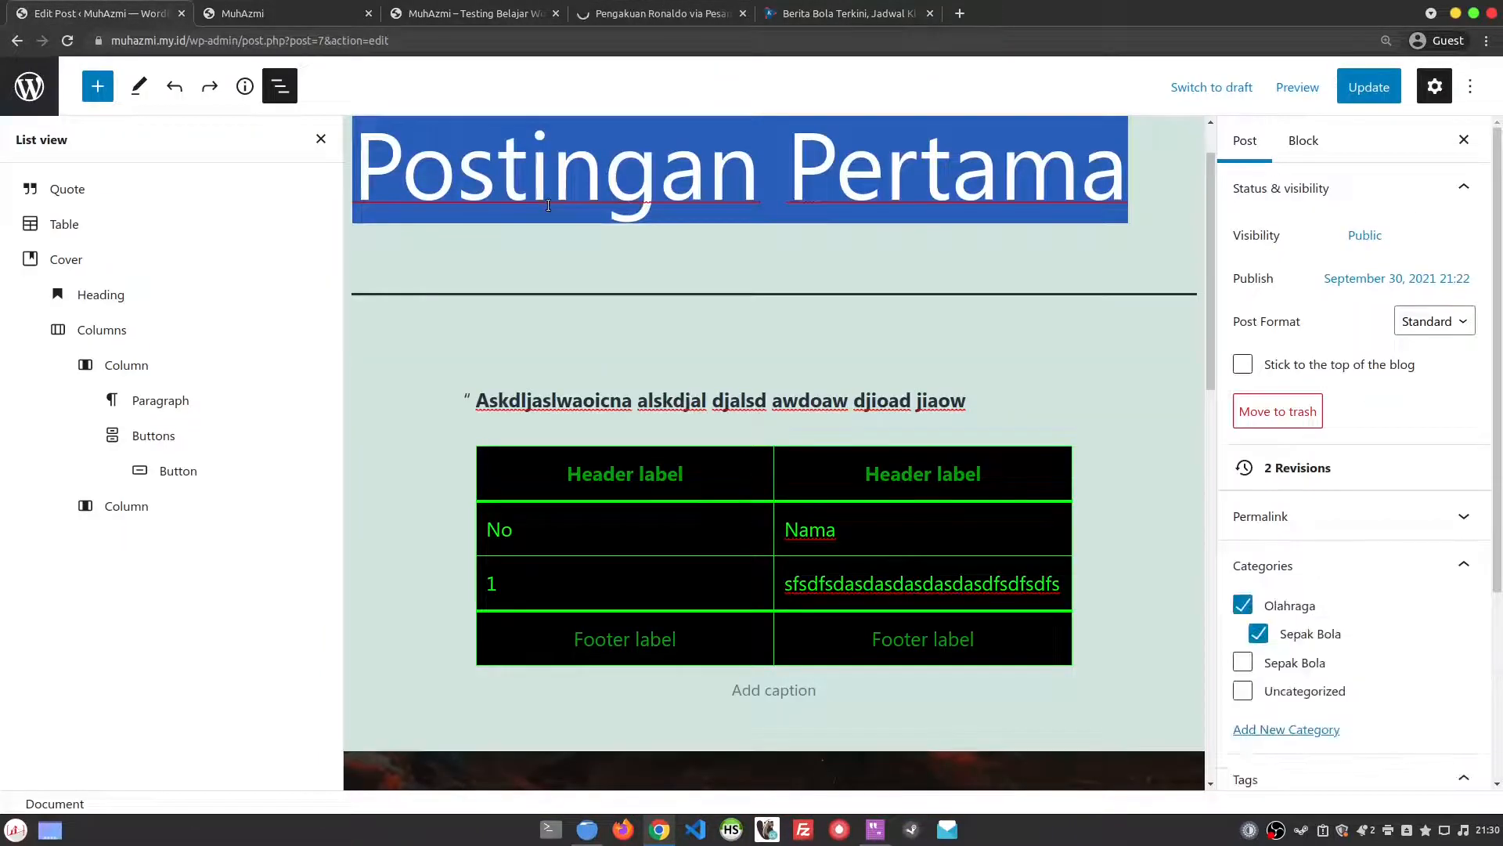
{"action": "key", "text": "BackSpace"}
{"action": "key", "text": "ctrl+v"}
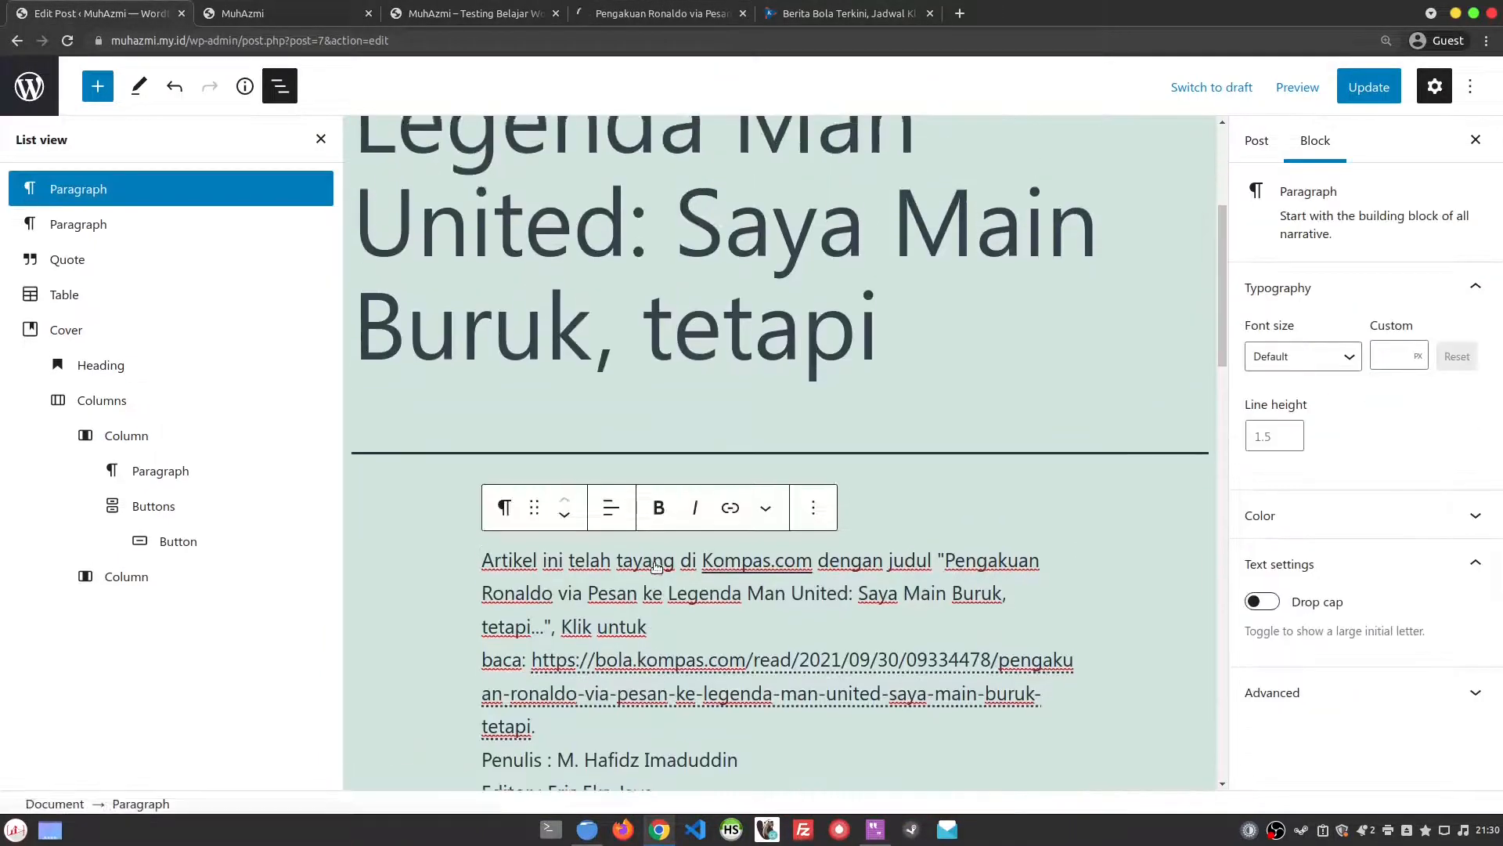
{"action": "scroll", "coordinate": [656, 565], "scroll_direction": "up", "scroll_amount": 3}
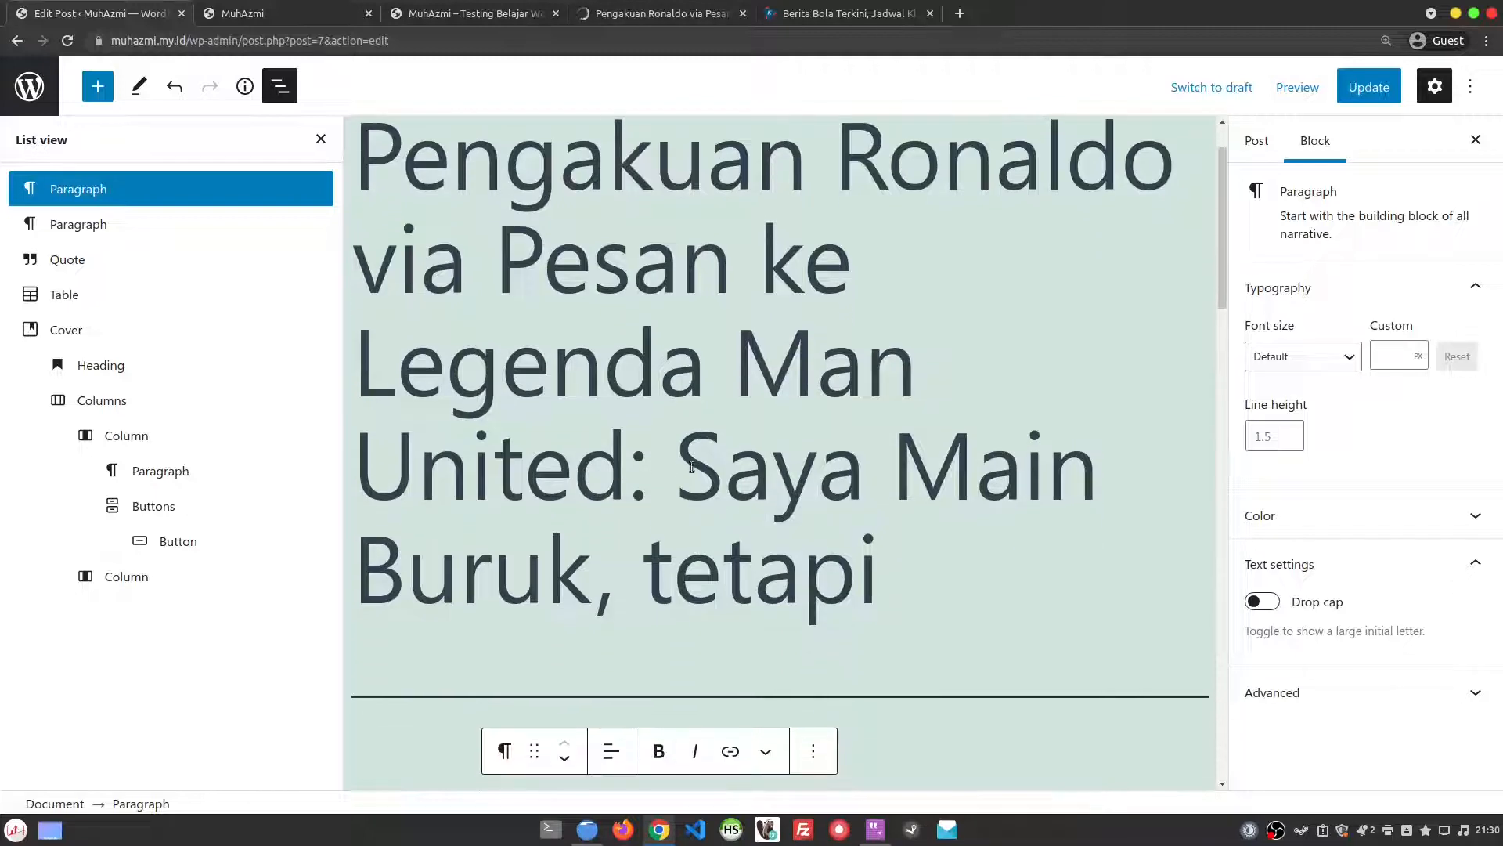
{"action": "left_click", "coordinate": [899, 572]}
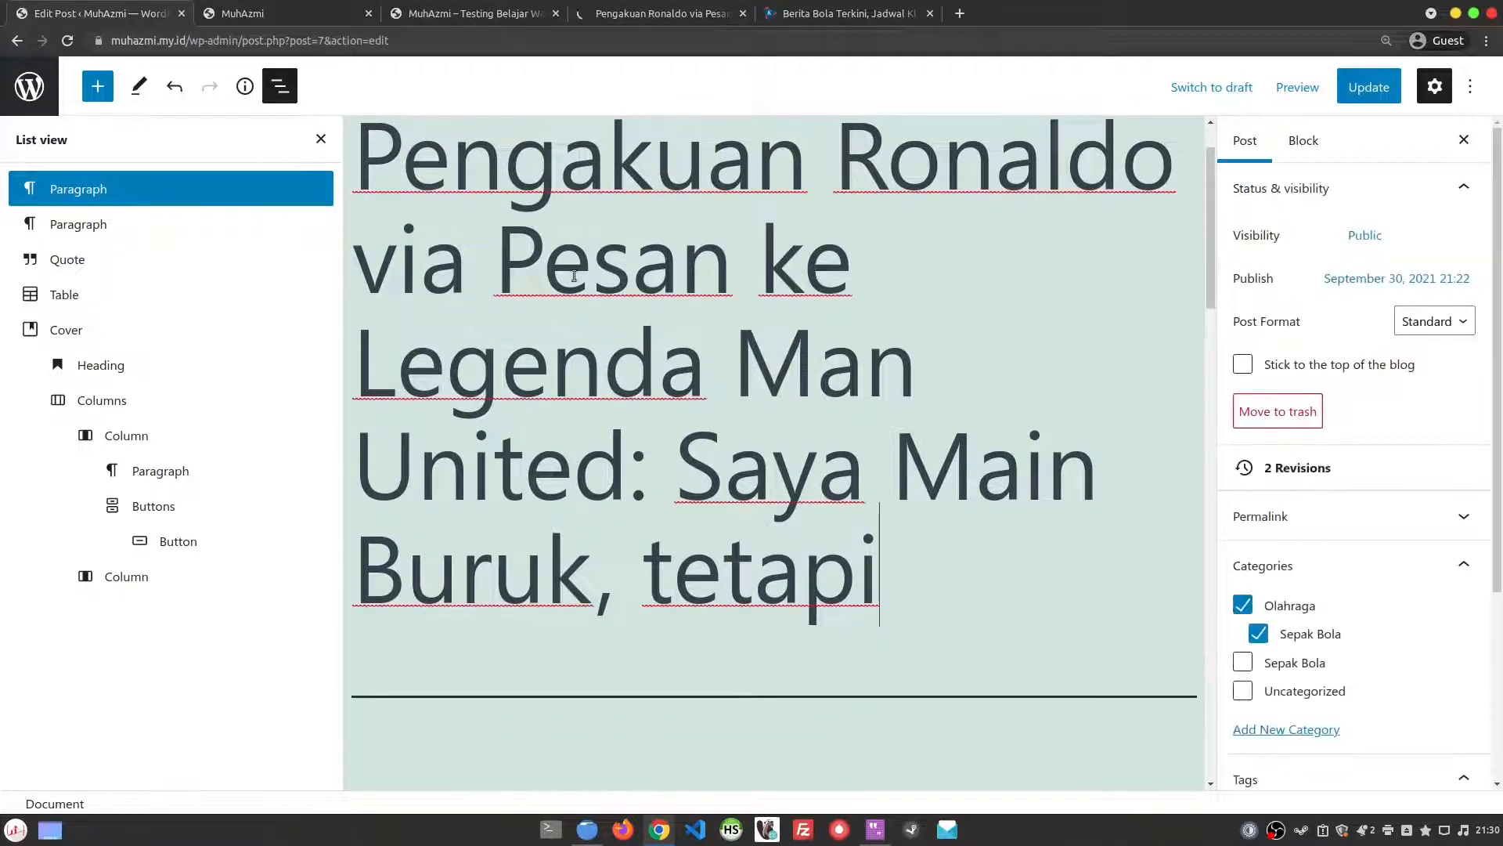
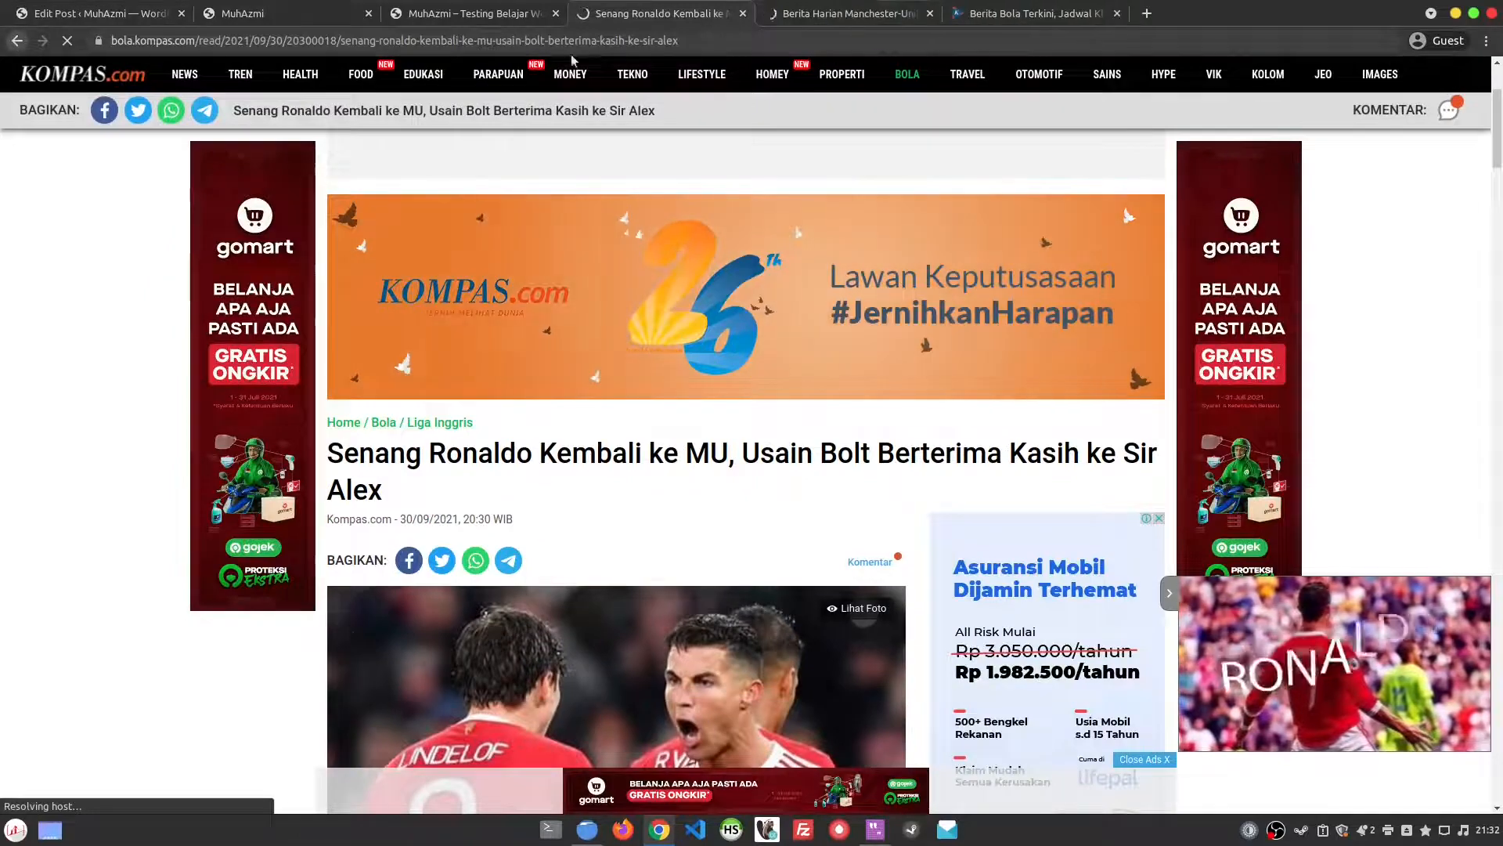
- Go back to the "Pengakuan Ronaldo" article and save its main photo as 6154d1d80a0ad.jpg
{"action": "left_click", "coordinate": [830, 14]}
{"action": "left_click", "coordinate": [17, 42]}
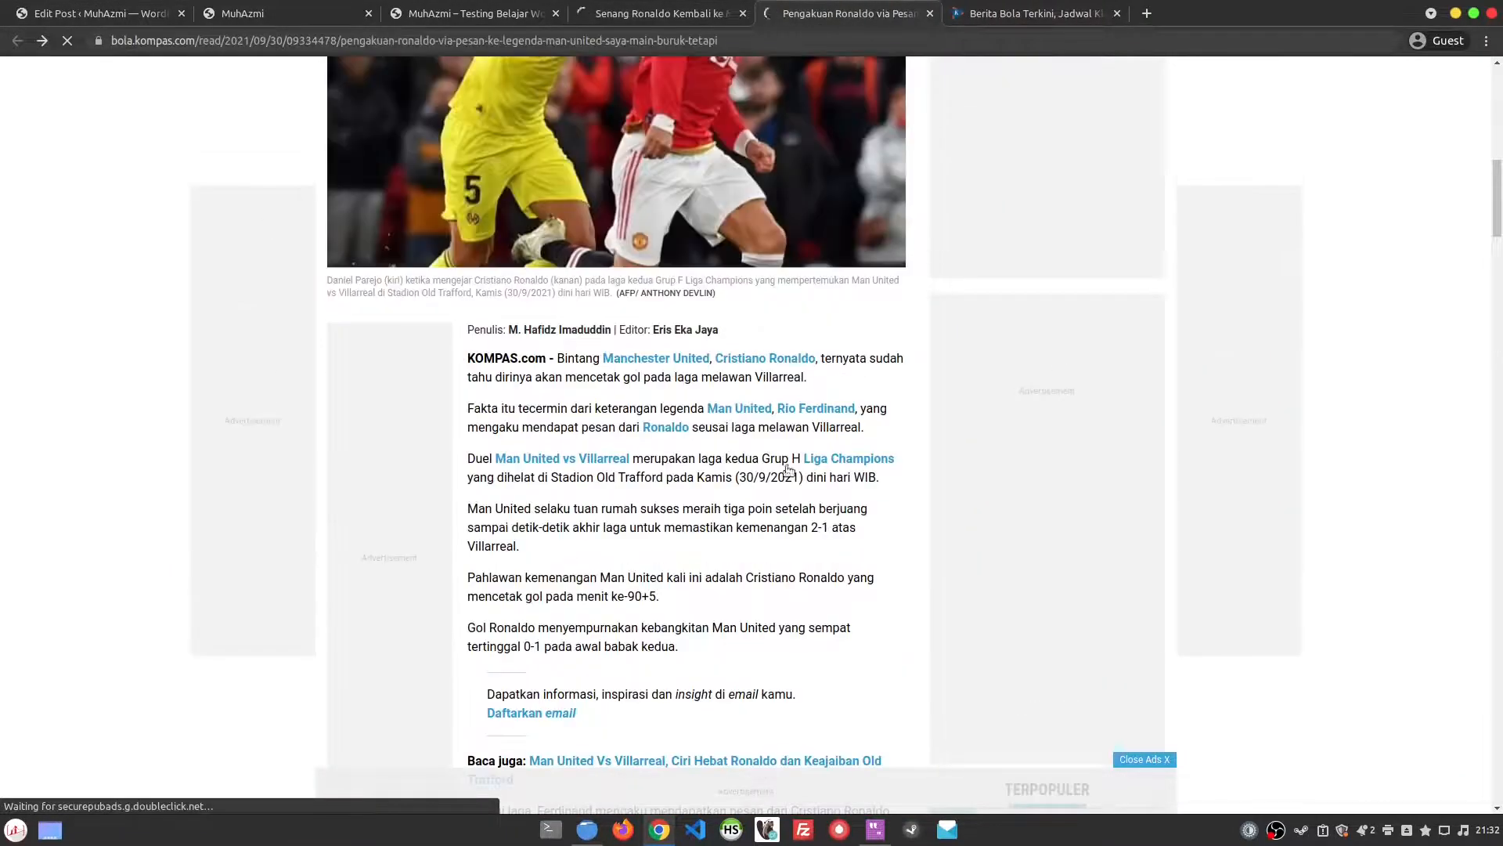
{"action": "scroll", "coordinate": [536, 443], "scroll_direction": "up", "scroll_amount": 5}
{"action": "scroll", "coordinate": [538, 444], "scroll_direction": "up", "scroll_amount": 4}
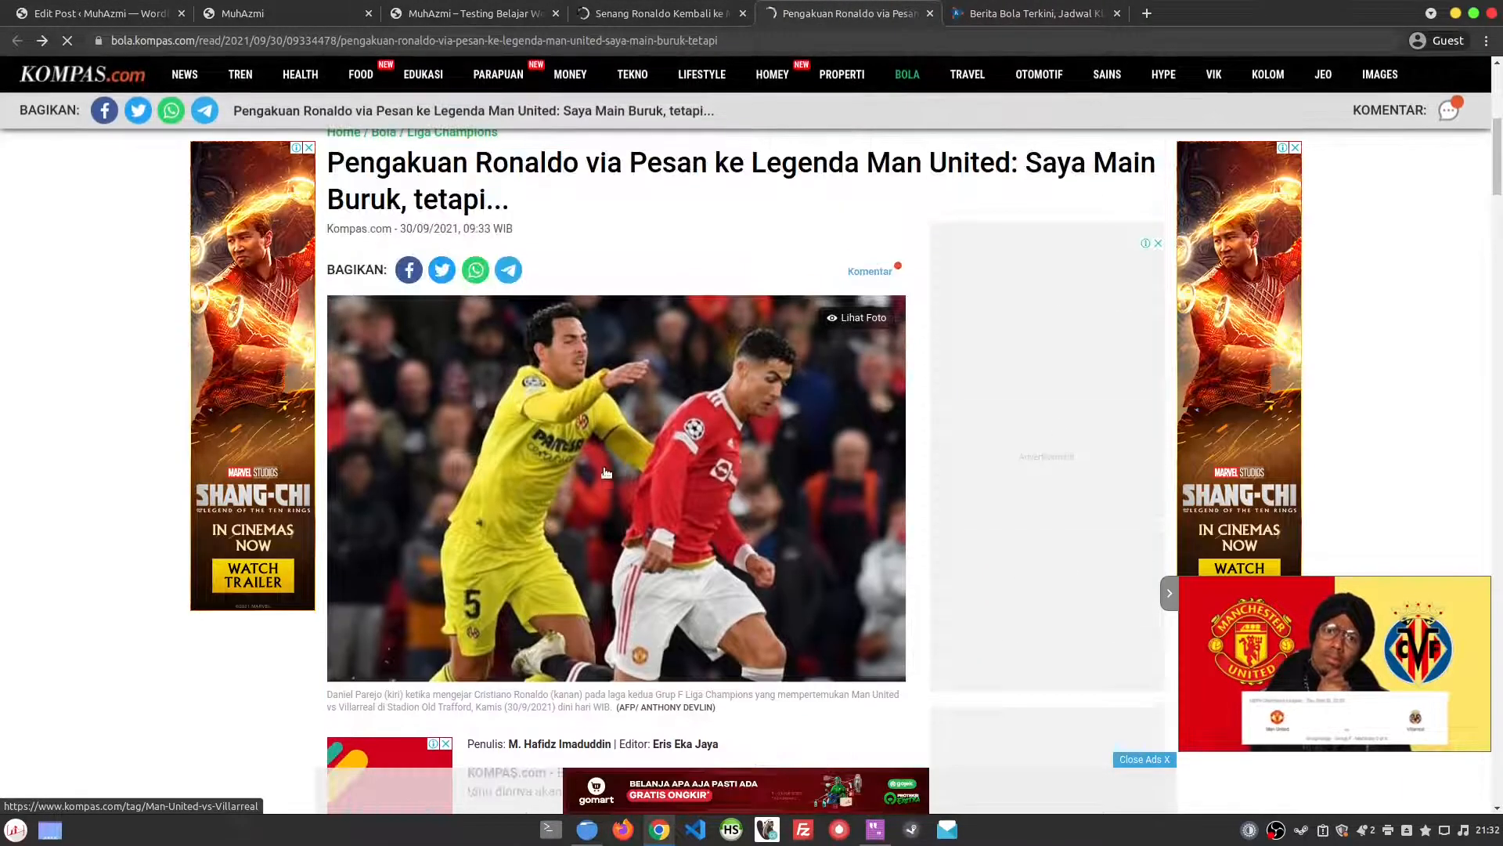
{"action": "right_click", "coordinate": [602, 467]}
{"action": "left_click", "coordinate": [730, 501]}
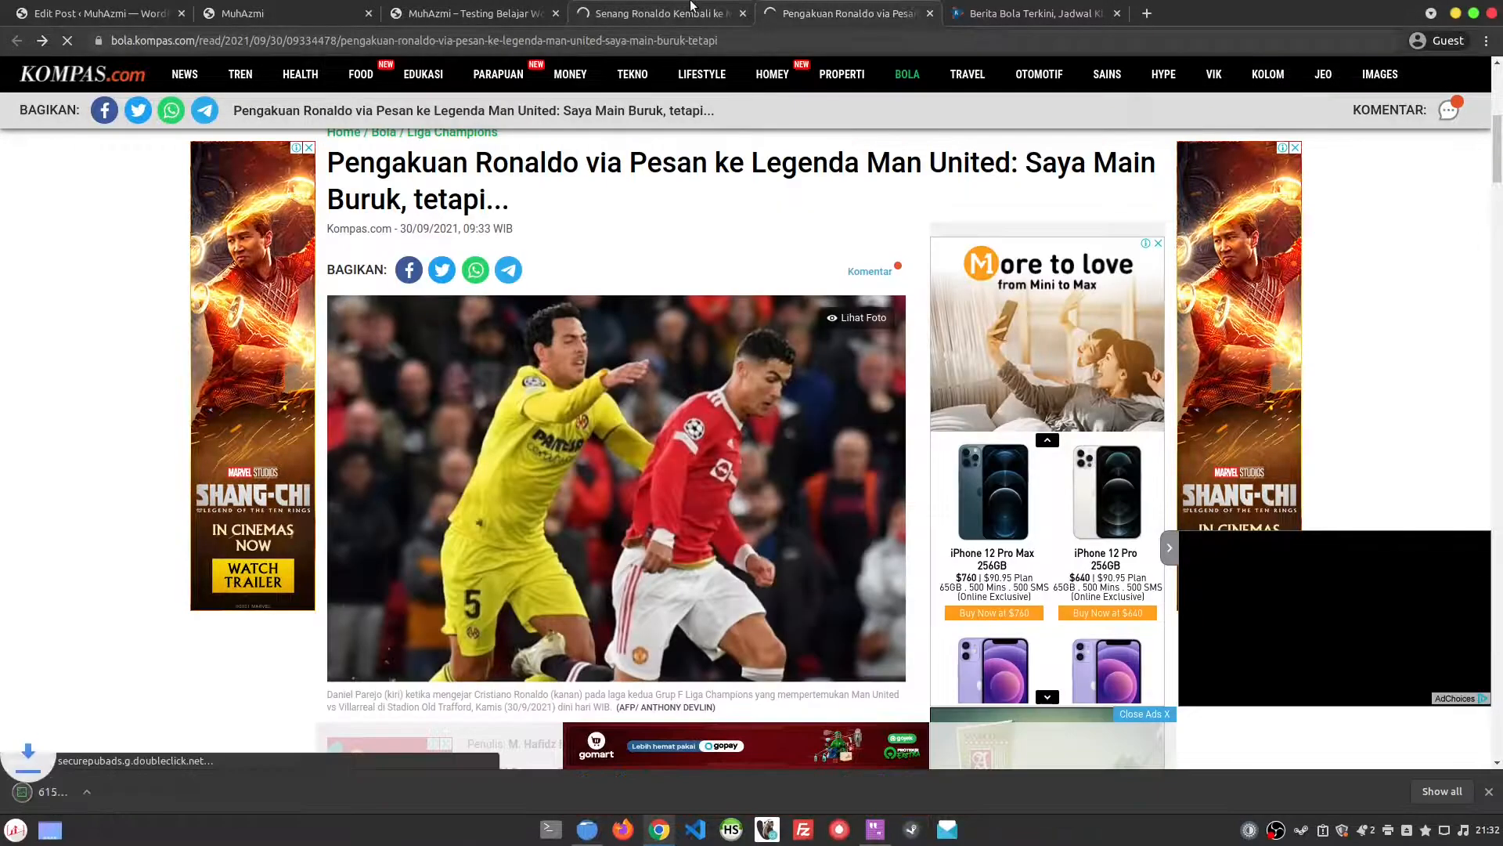
- Copy the article's first six paragraphs, from "KOMPAS.com" to "babak kedua", and return to the WordPress post editor
{"action": "left_click", "coordinate": [695, 6]}
{"action": "scroll", "coordinate": [645, 541], "scroll_direction": "down", "scroll_amount": 3}
{"action": "left_click", "coordinate": [871, 25]}
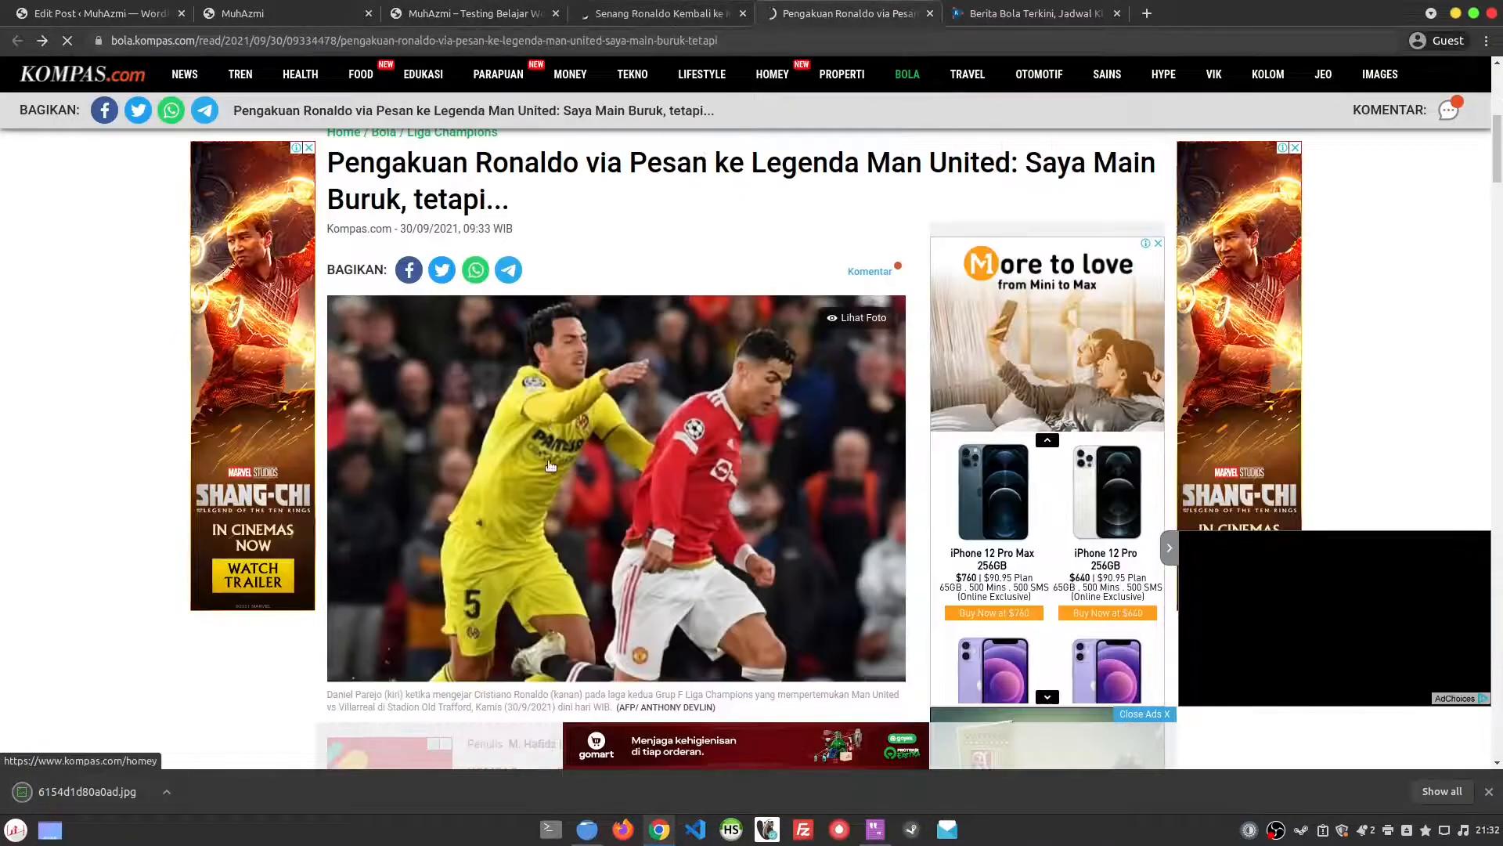
{"action": "scroll", "coordinate": [470, 274], "scroll_direction": "down", "scroll_amount": 6}
{"action": "left_click_drag", "start_coordinate": [469, 273], "coordinate": [678, 563]}
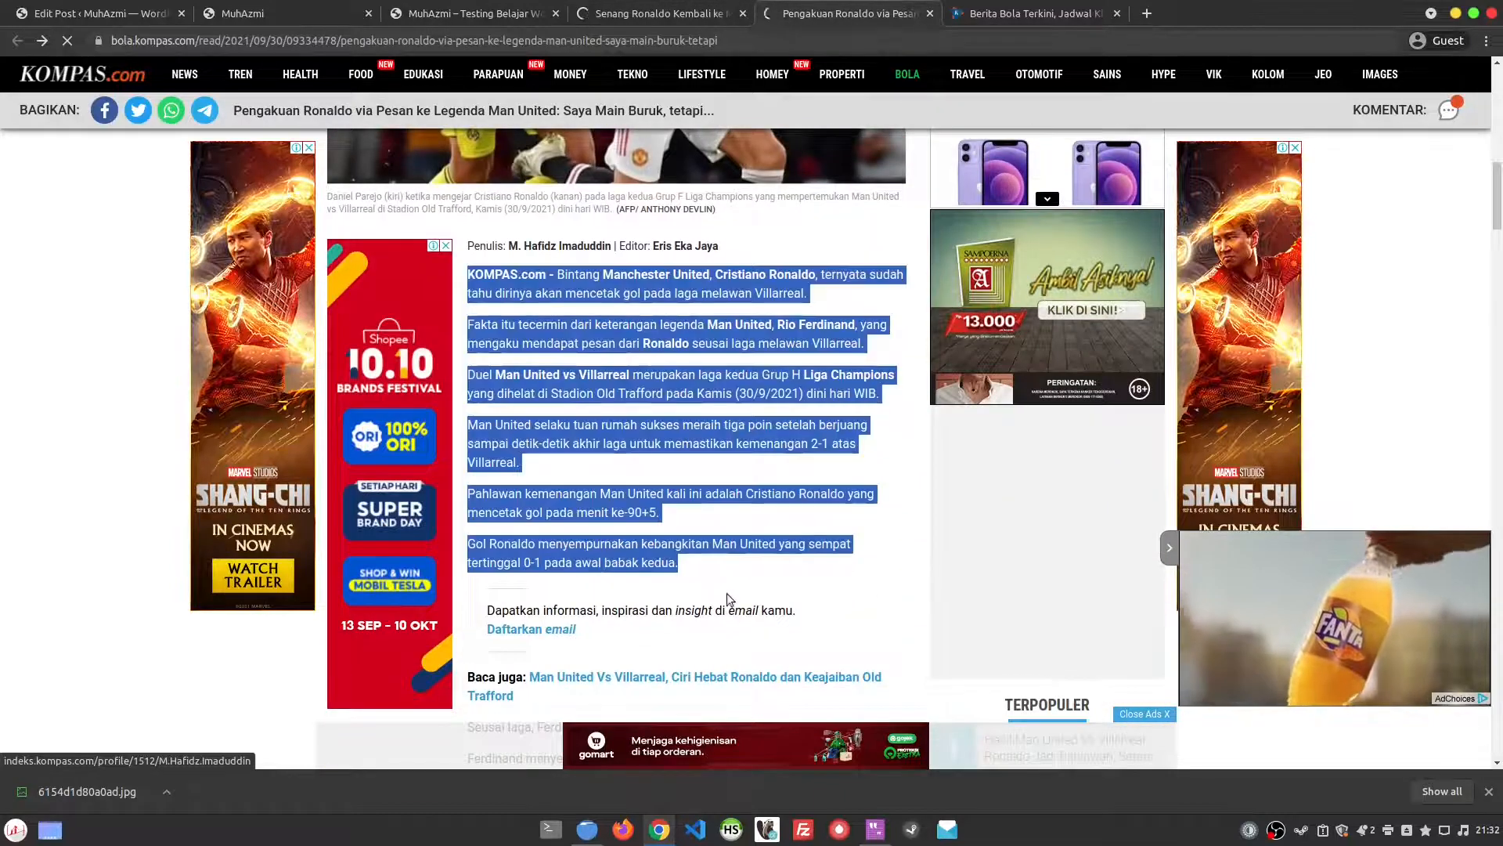
{"action": "left_click", "coordinate": [140, 7]}
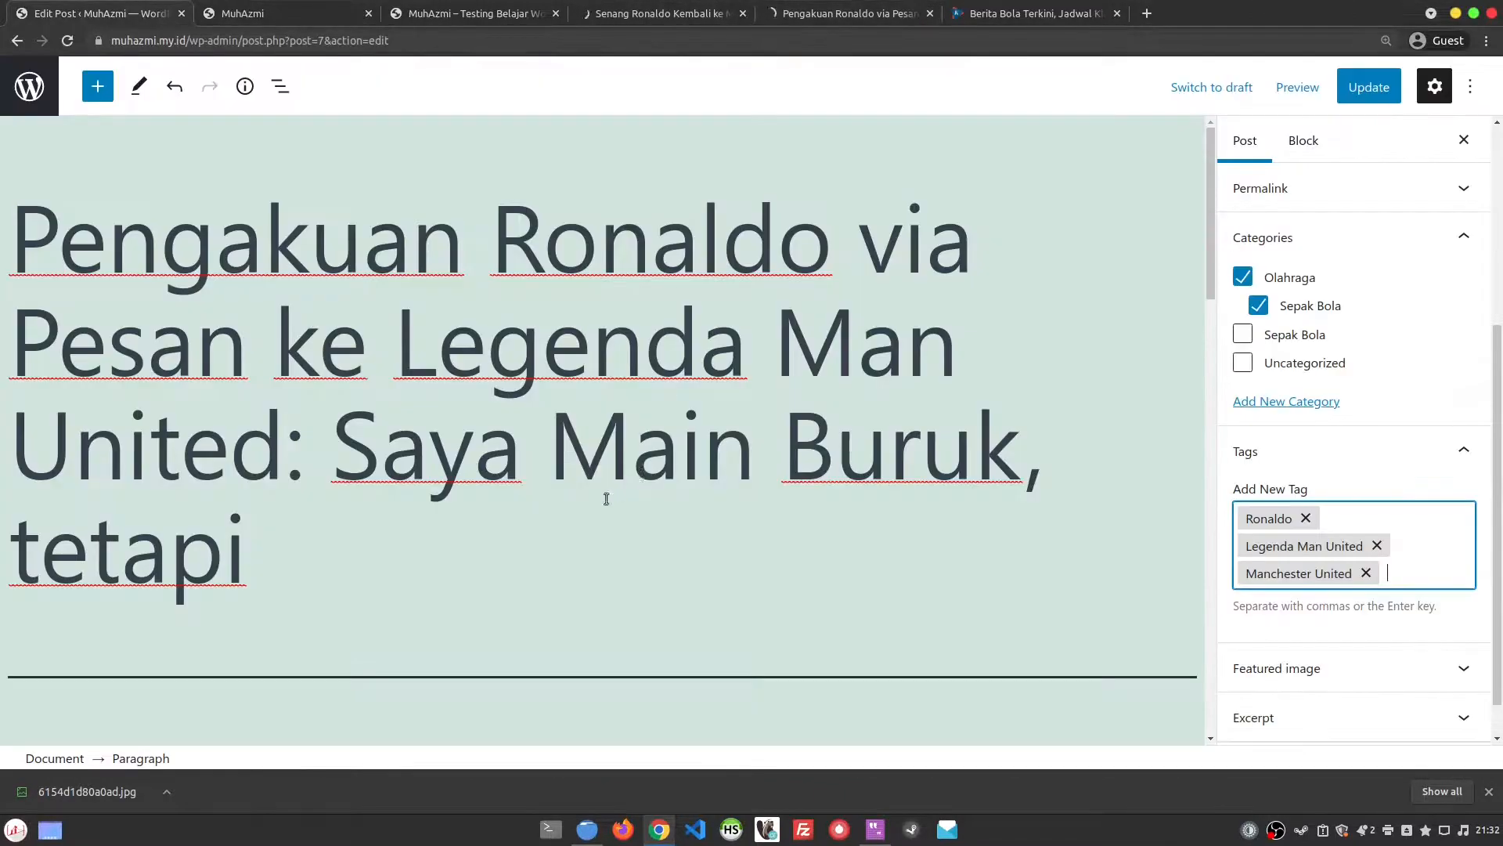
- Clear the placeholder text from the quote block above the table and delete the empty quote block
{"action": "scroll", "coordinate": [604, 497], "scroll_direction": "down", "scroll_amount": 8}
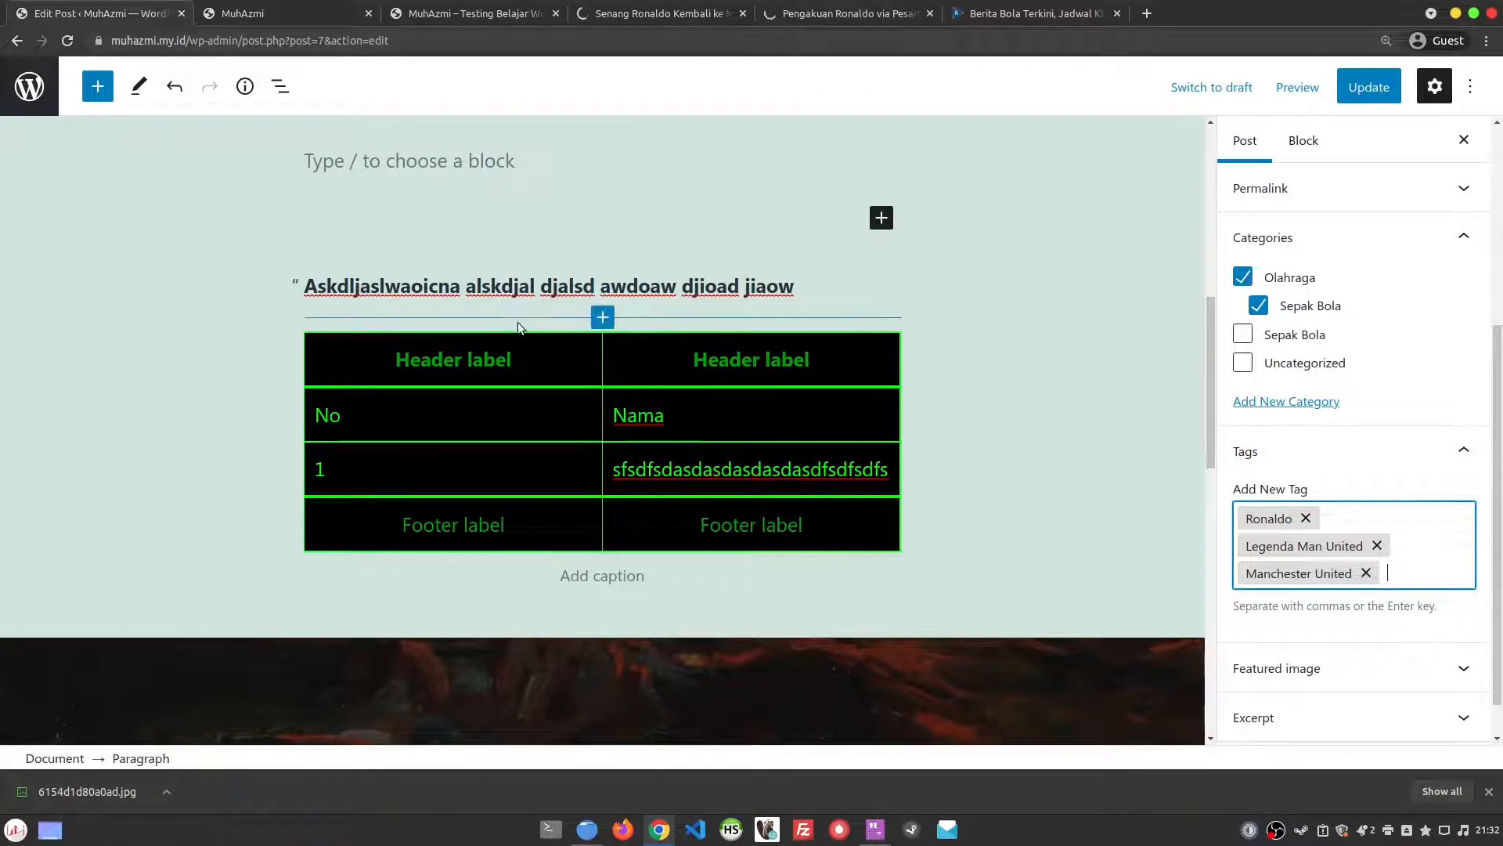
{"action": "left_click", "coordinate": [545, 284]}
{"action": "key", "text": "ctrl+a"}
{"action": "key", "text": "BackSpace"}
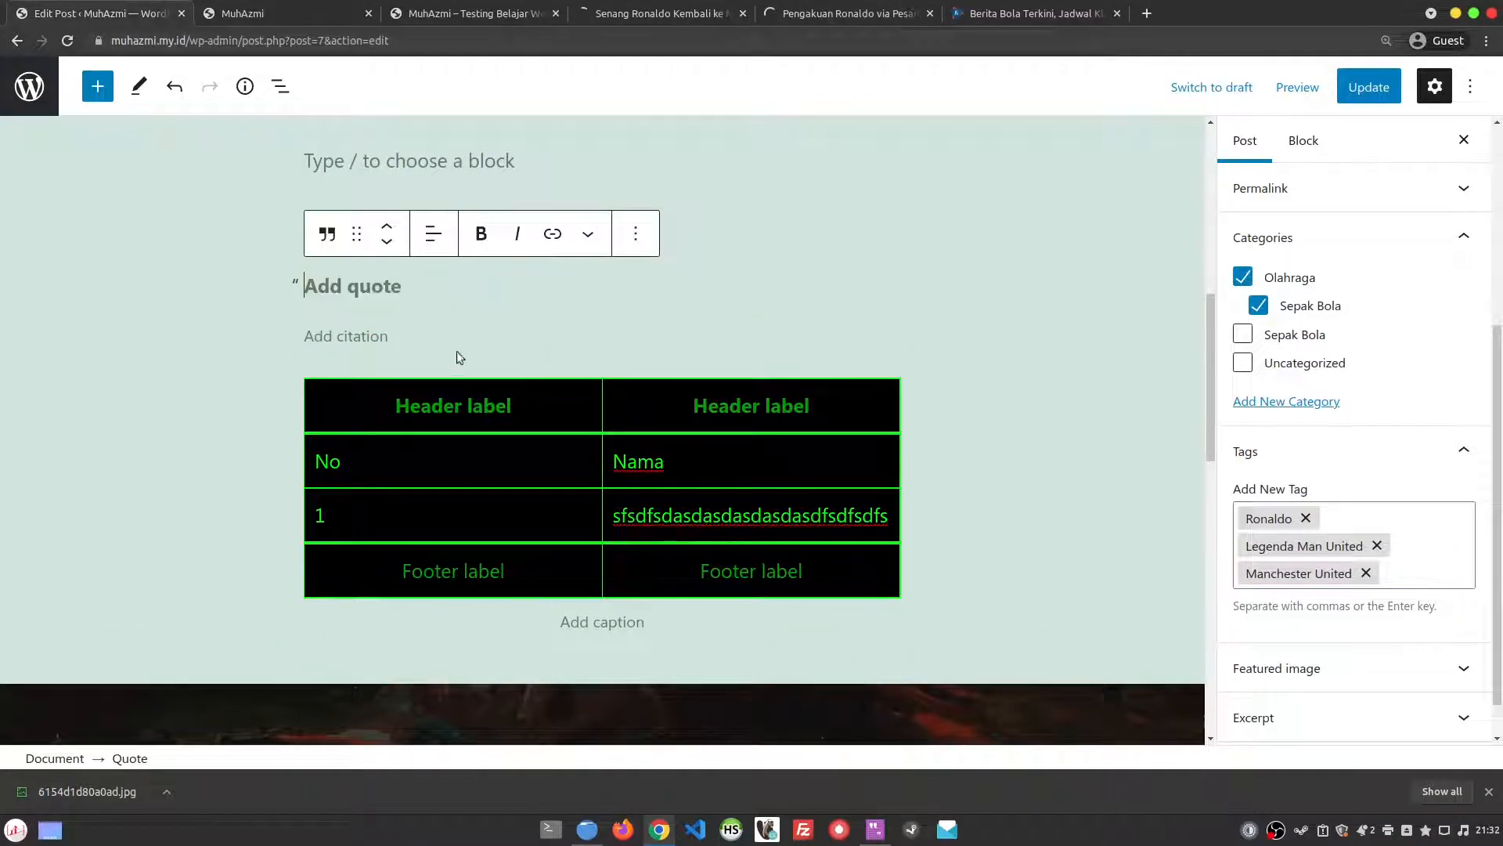
{"action": "key", "text": "BackSpace"}
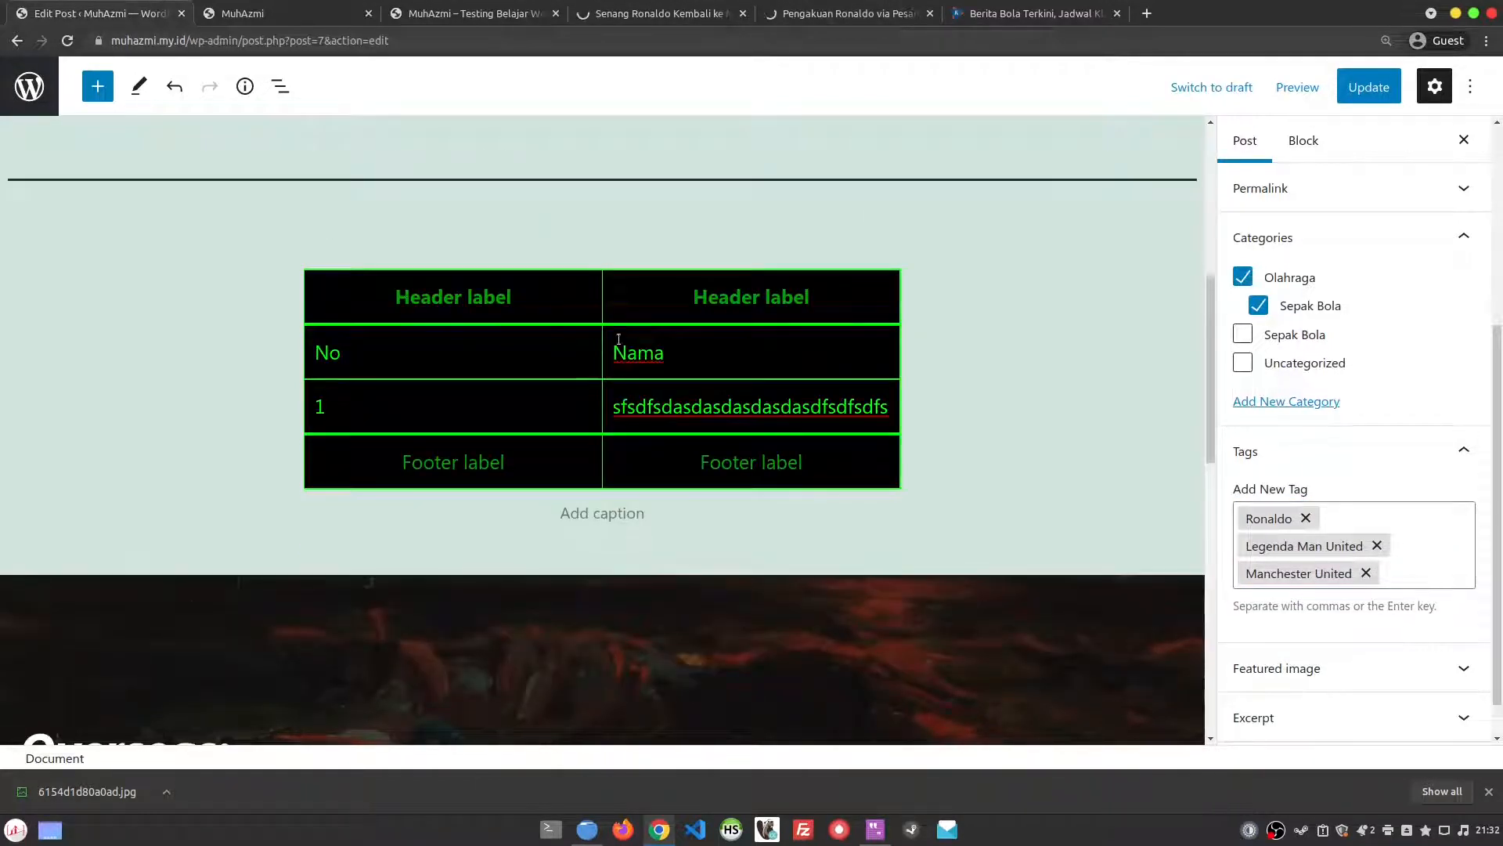
- Remove the green-on-black table block and the "Overseas: 1500 — 1960" cover block from the post
{"action": "left_click", "coordinate": [588, 315]}
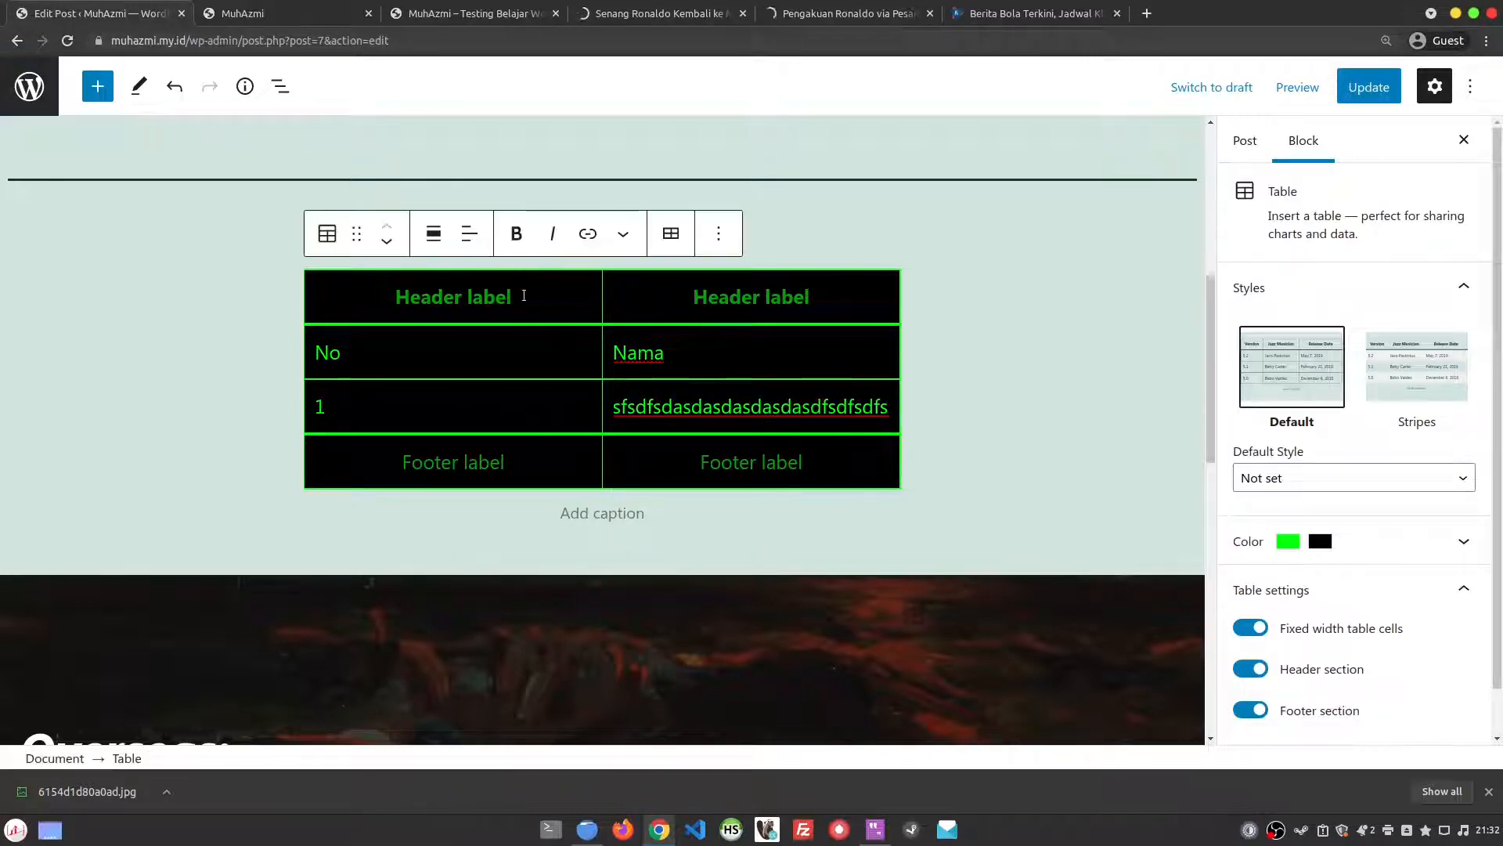
{"action": "left_click", "coordinate": [720, 235]}
{"action": "left_click", "coordinate": [775, 669]}
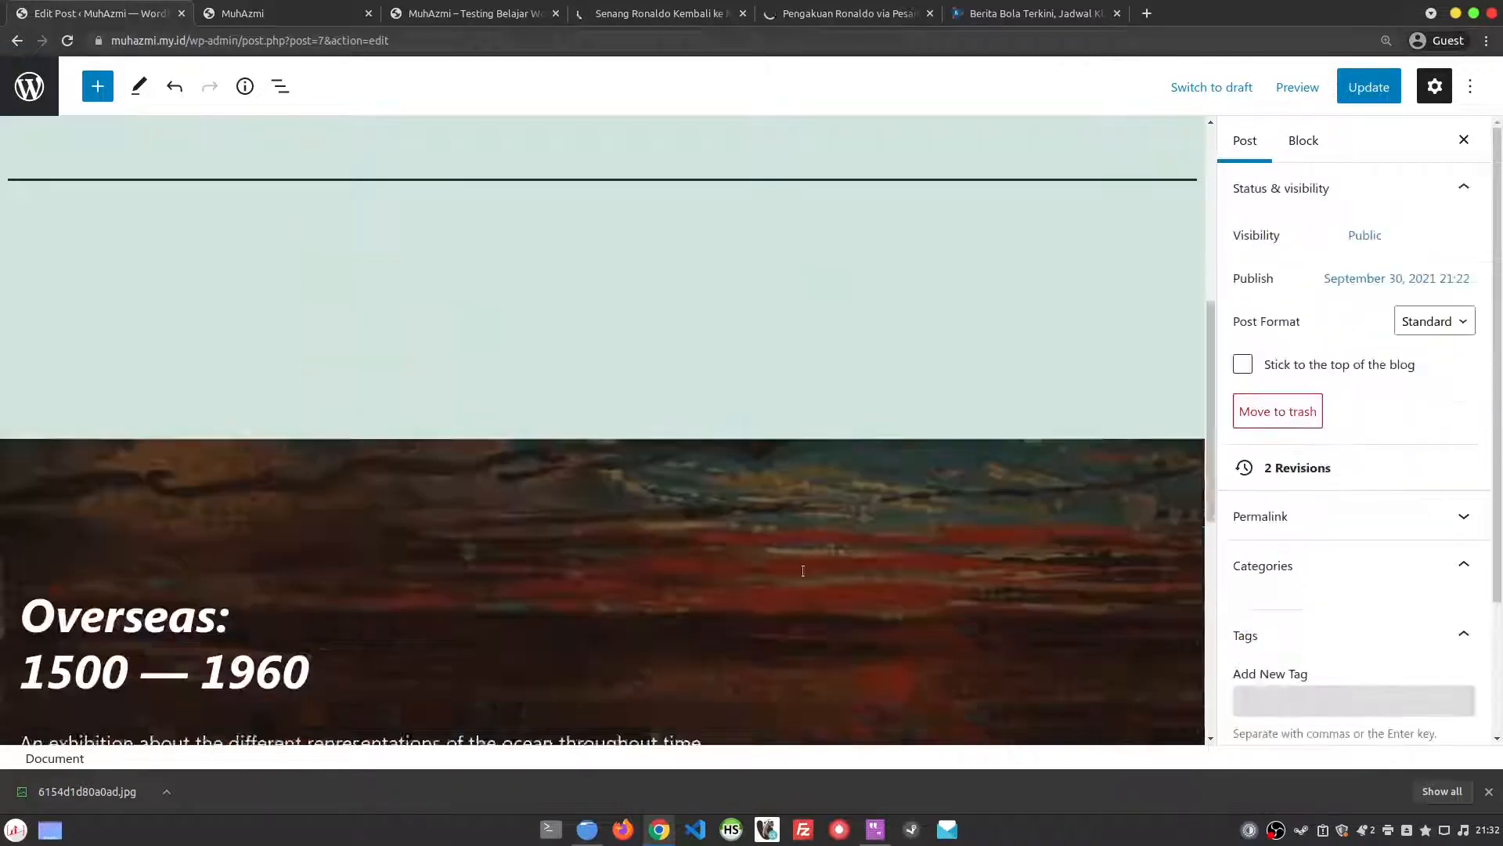
{"action": "left_click", "coordinate": [284, 280]}
{"action": "left_click", "coordinate": [293, 234]}
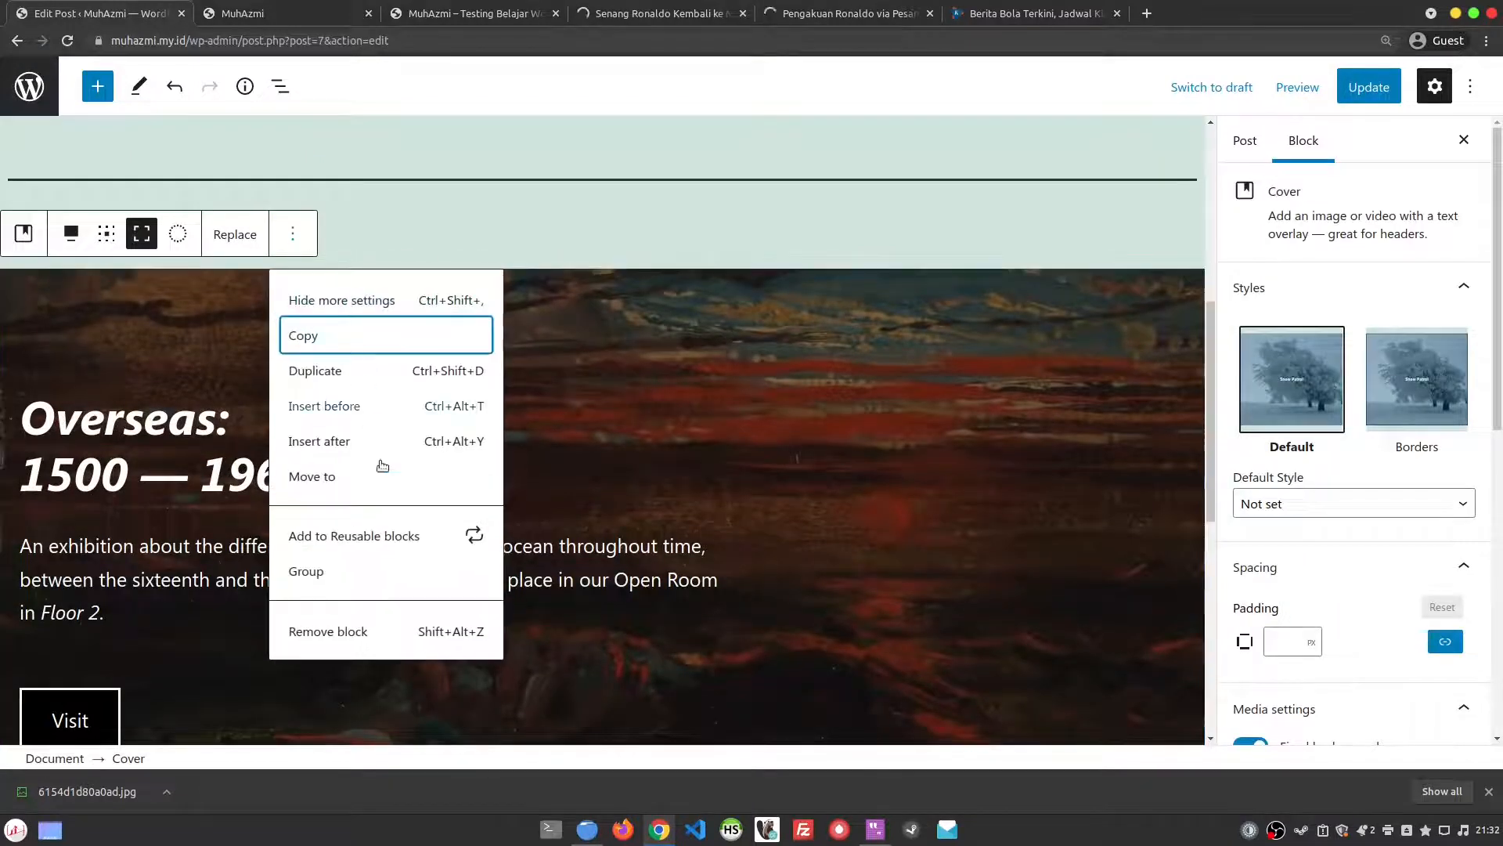
{"action": "left_click", "coordinate": [396, 631]}
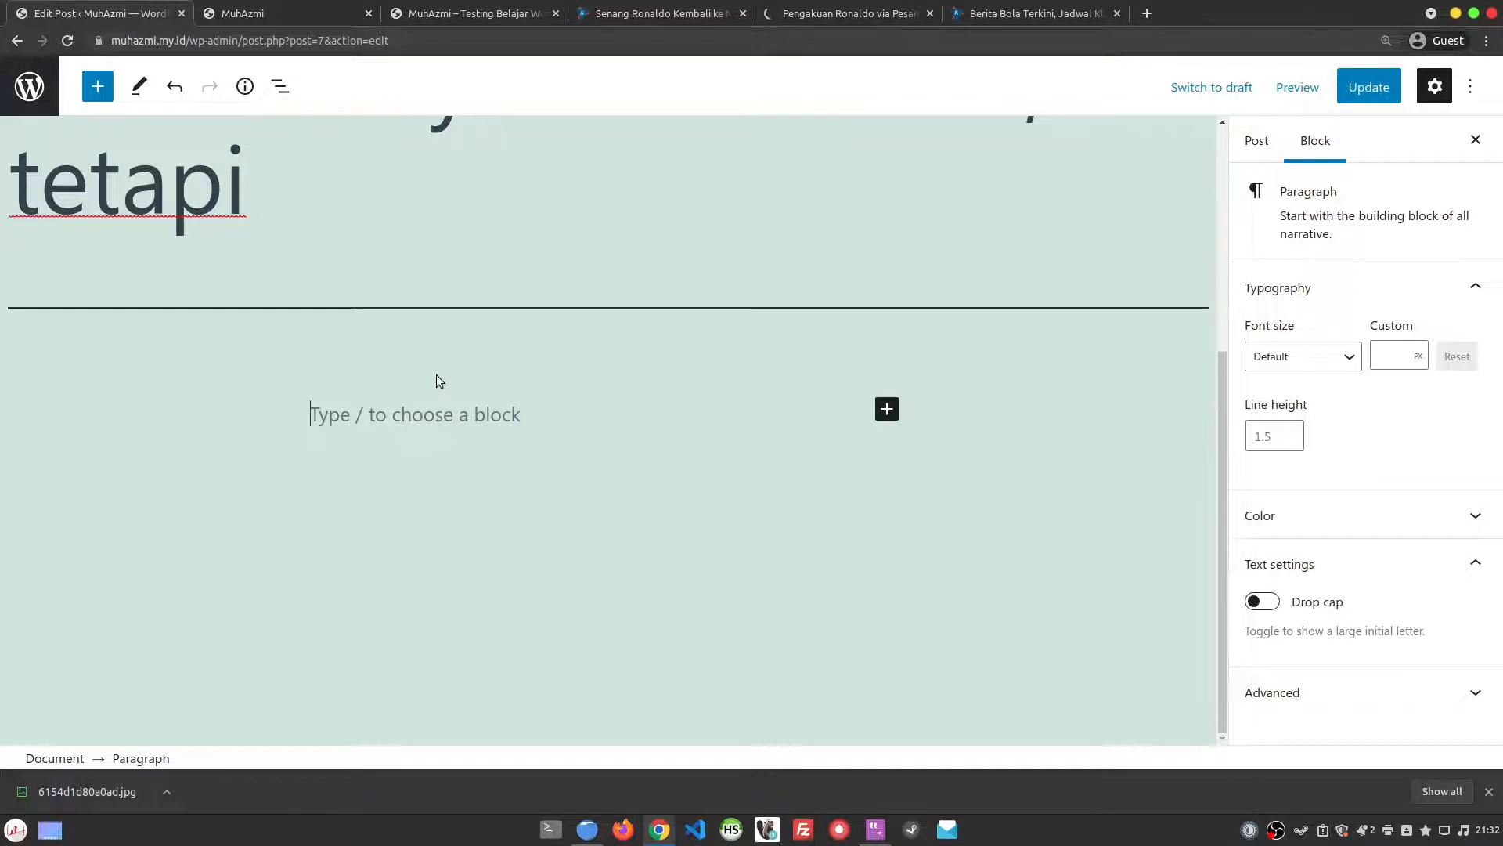
- Paste the copied Kompas article into the empty paragraph and delete its closing paragraph with the Kompas.com app download links
{"action": "key", "text": "ctrl+v"}
{"action": "scroll", "coordinate": [422, 399], "scroll_direction": "up", "scroll_amount": 2}
{"action": "key", "text": "ctrl+a"}
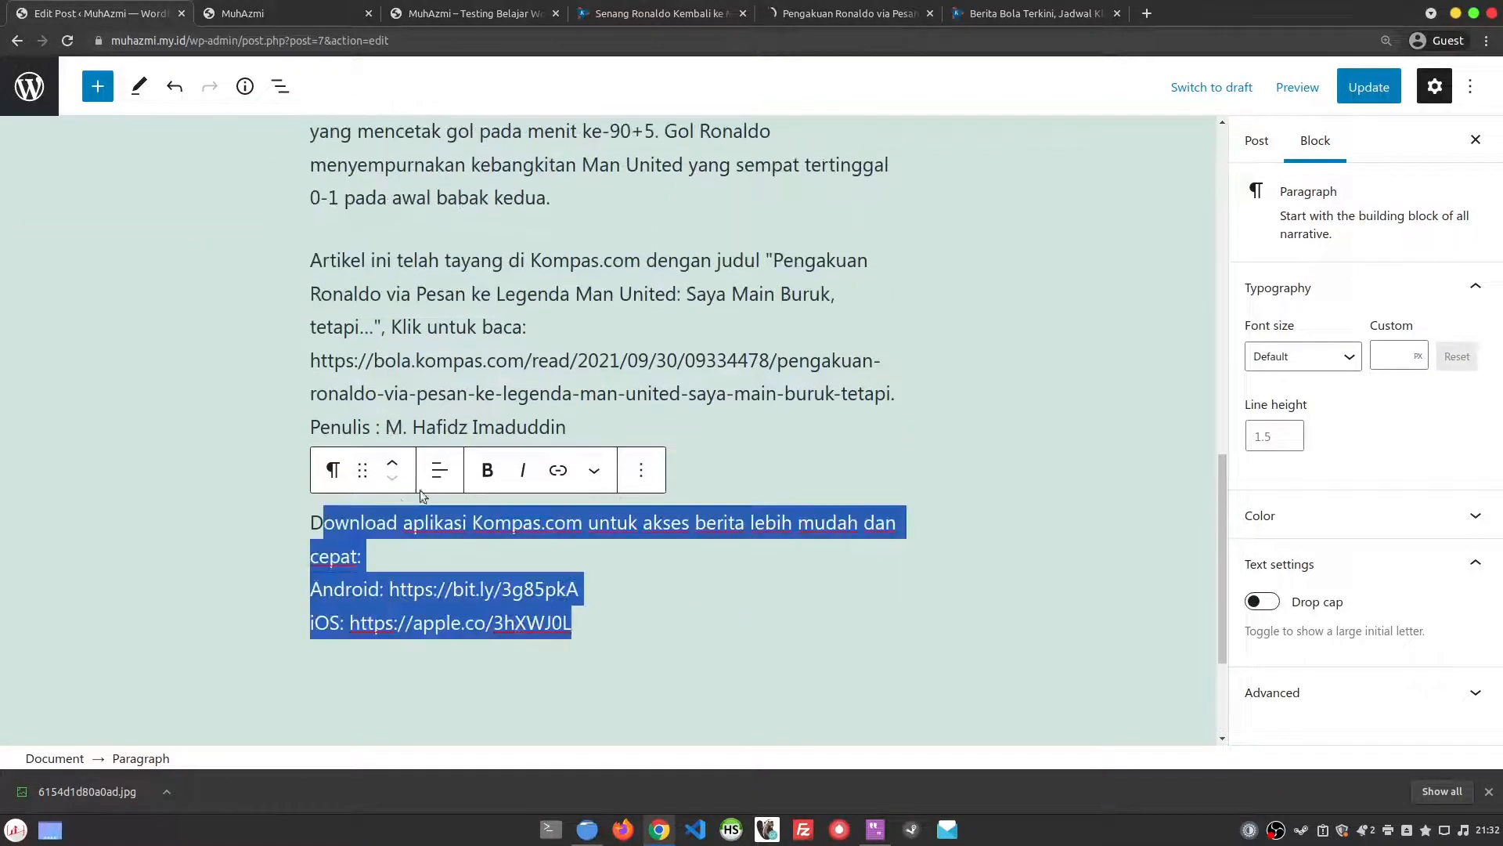
{"action": "key", "text": "BackSpace"}
{"action": "key", "text": "BackSpace"}
{"action": "scroll", "coordinate": [432, 481], "scroll_direction": "up", "scroll_amount": 3}
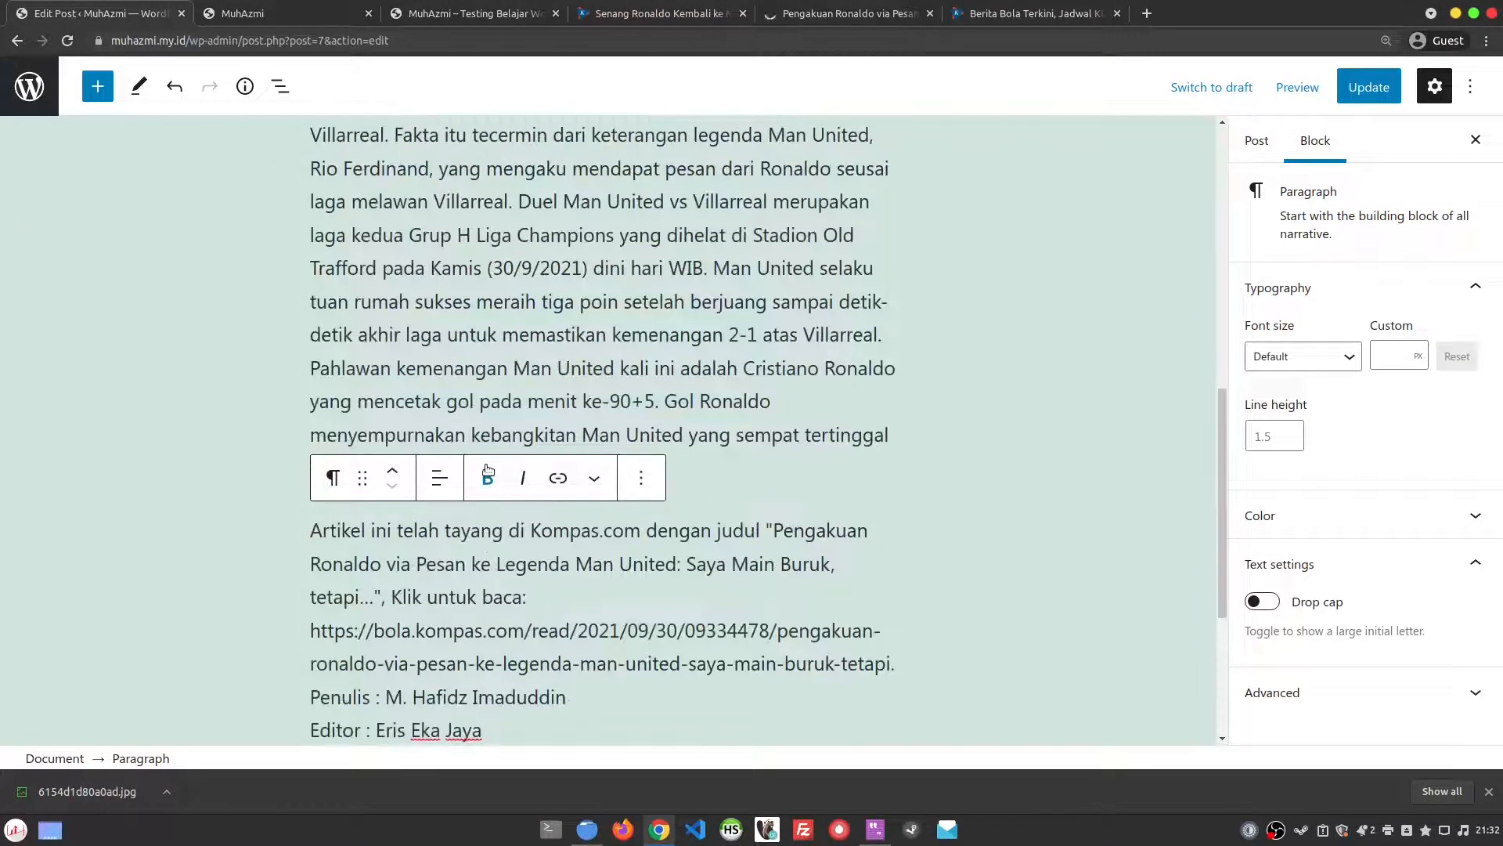
- Review the post from its title through the pasted article text to the source credit
{"action": "scroll", "coordinate": [645, 530], "scroll_direction": "up", "scroll_amount": 10}
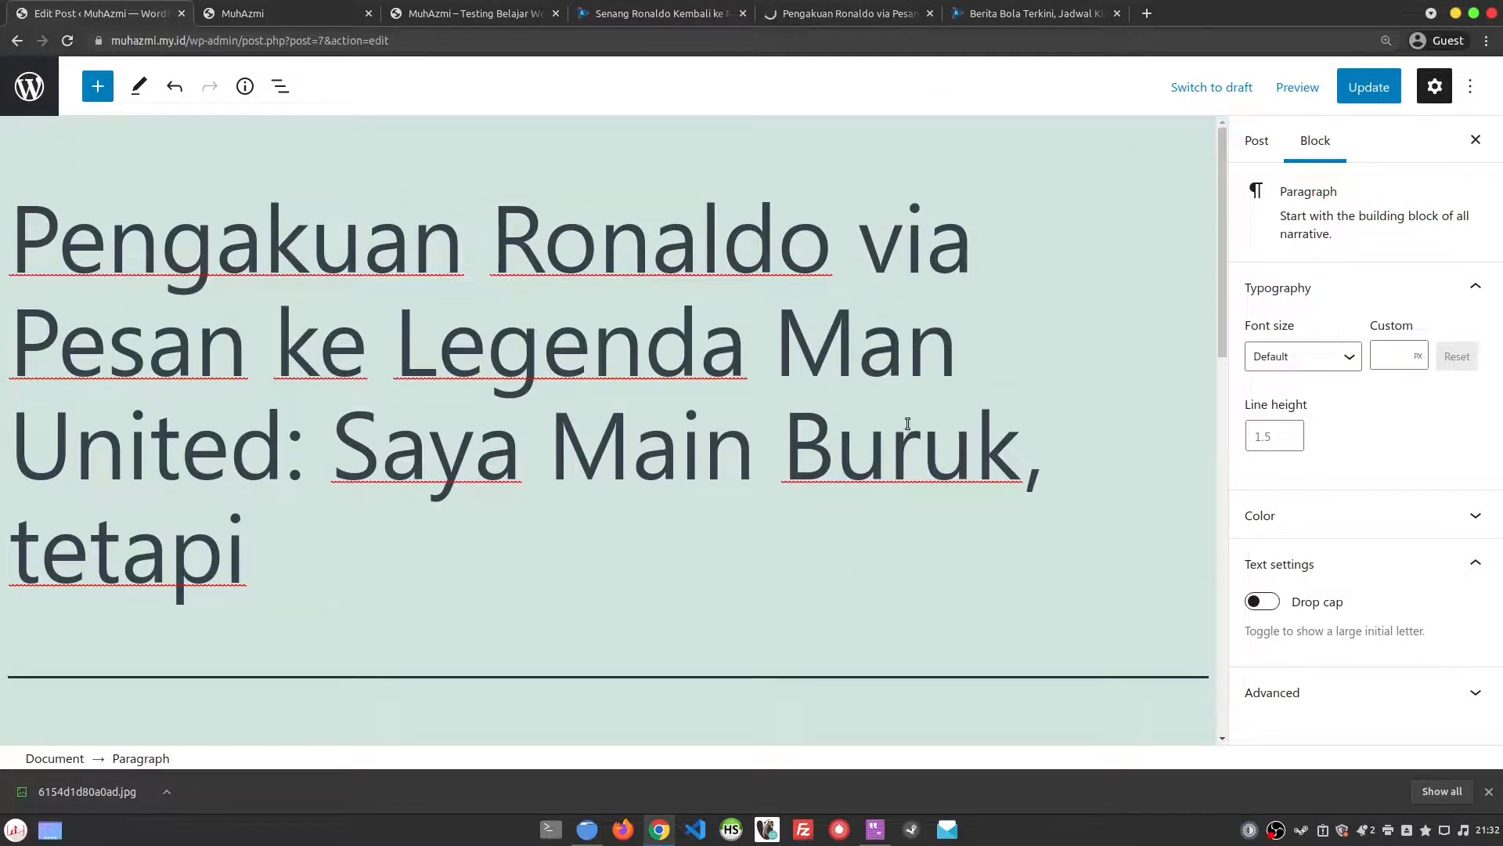
{"action": "scroll", "coordinate": [907, 424], "scroll_direction": "down", "scroll_amount": 12}
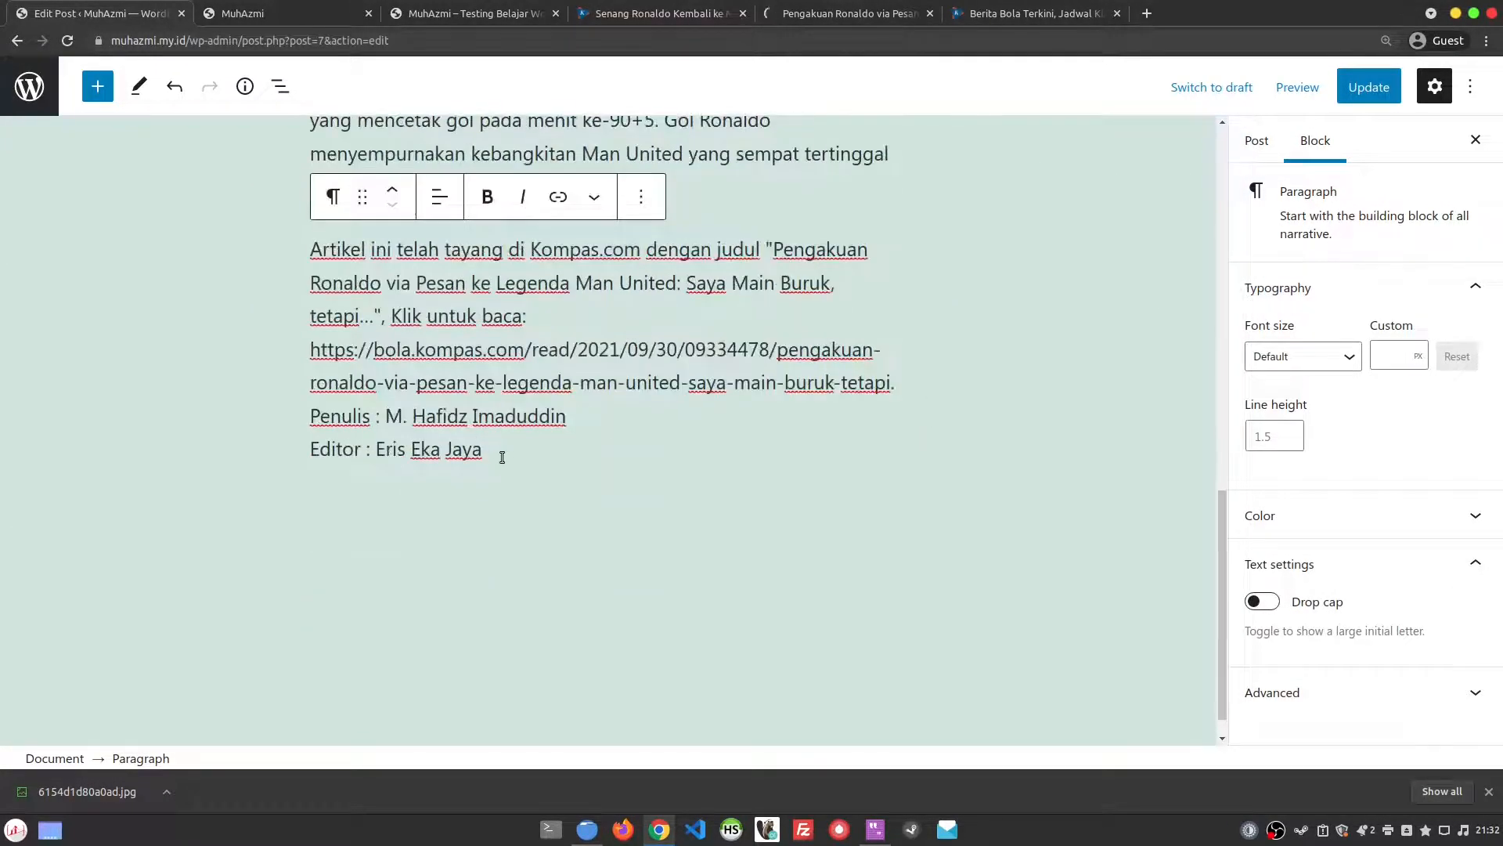
{"action": "scroll", "coordinate": [514, 443], "scroll_direction": "up", "scroll_amount": 3}
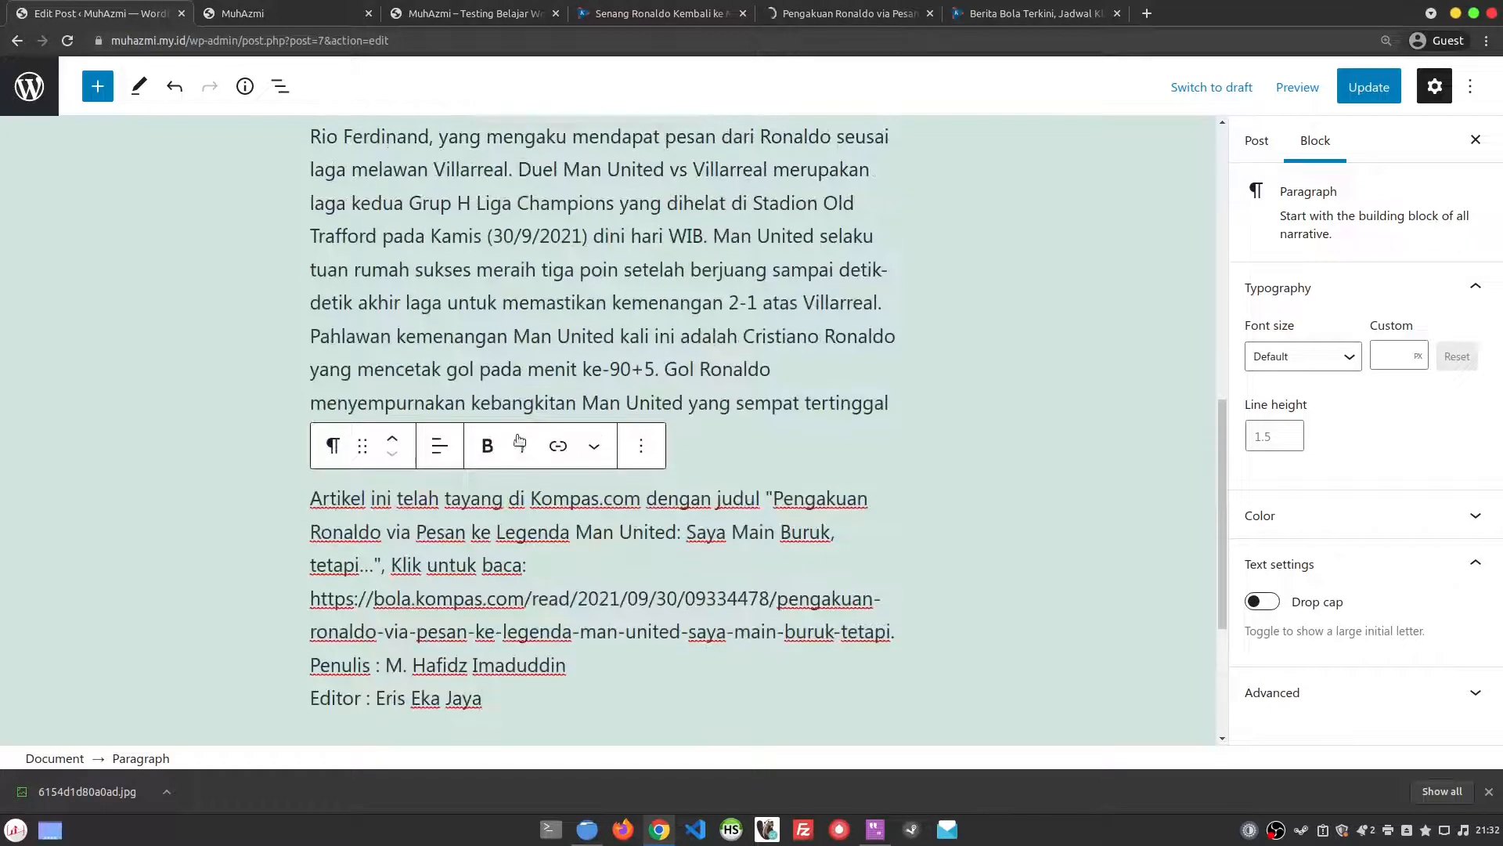
{"action": "scroll", "coordinate": [631, 371], "scroll_direction": "up", "scroll_amount": 4}
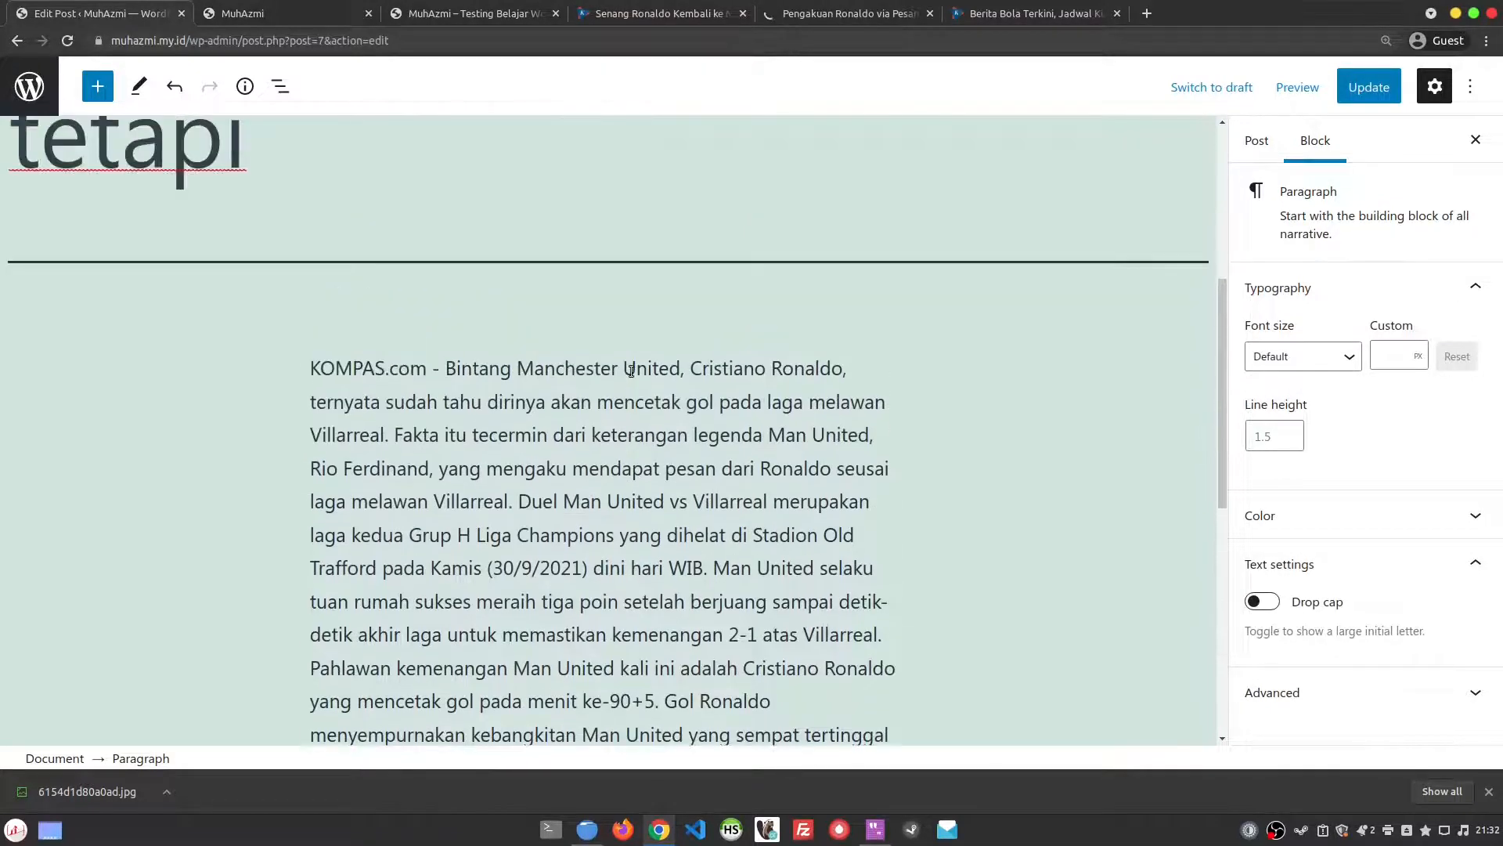
{"action": "scroll", "coordinate": [631, 370], "scroll_direction": "up", "scroll_amount": 3}
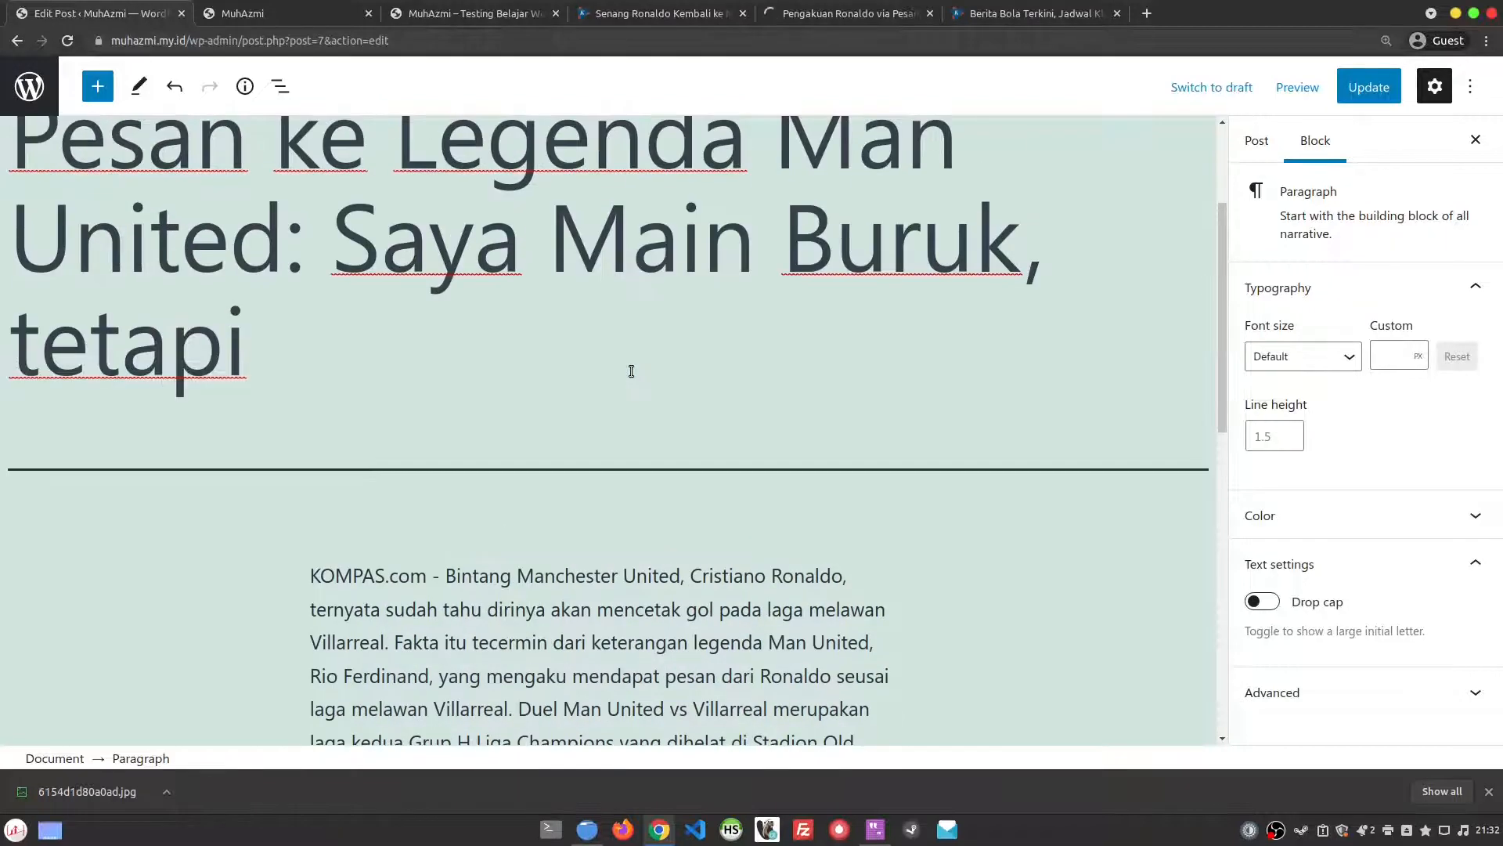
{"action": "scroll", "coordinate": [631, 370], "scroll_direction": "down", "scroll_amount": 4}
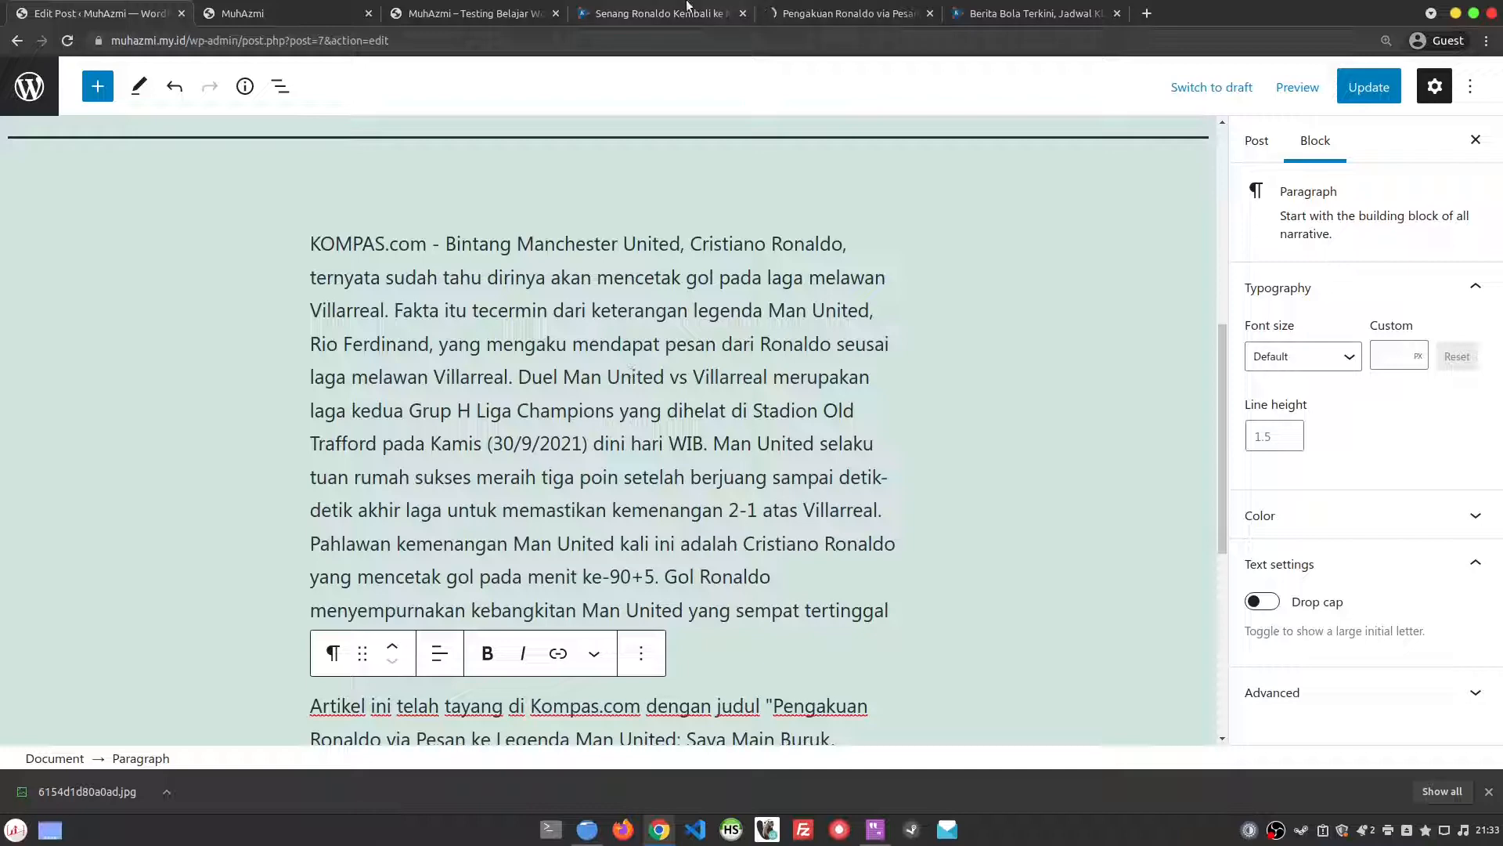
- Look through the two open Kompas articles about Ronaldo, checking their text and photos against the post
{"action": "left_click", "coordinate": [687, 8]}
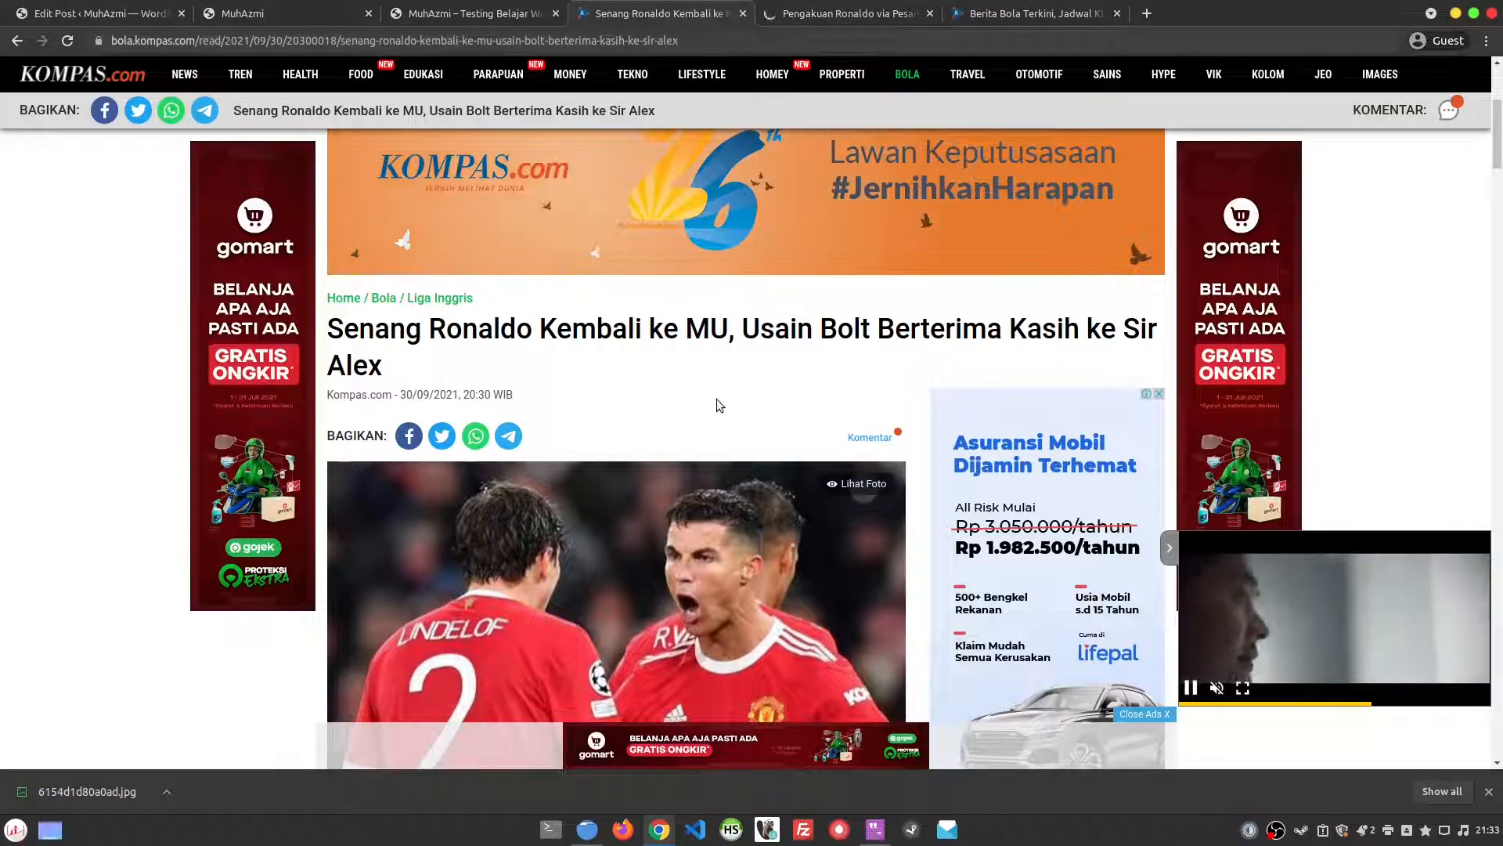
{"action": "scroll", "coordinate": [722, 402], "scroll_direction": "down", "scroll_amount": 4}
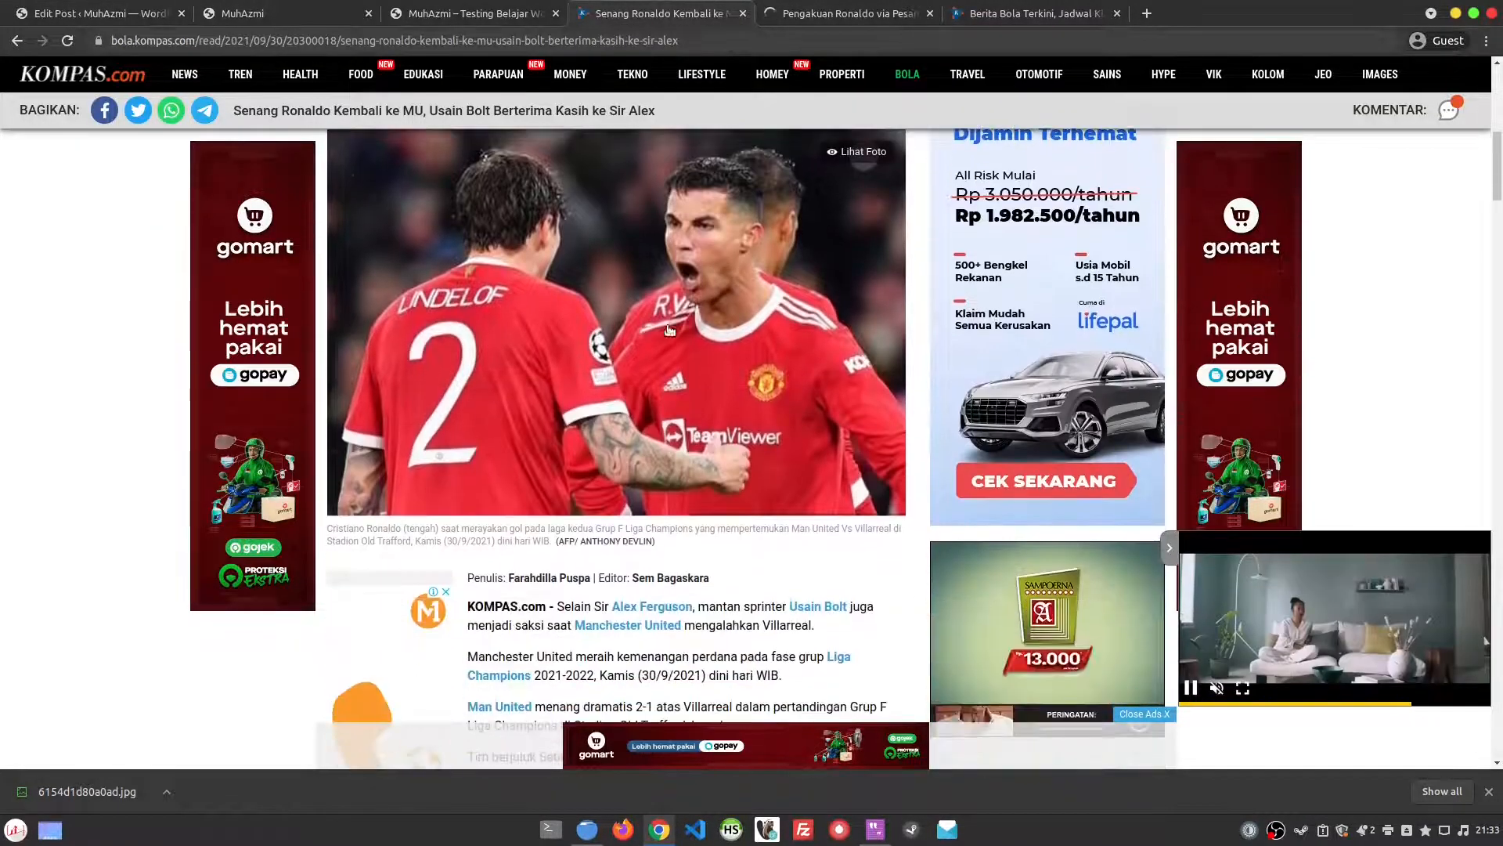
{"action": "scroll", "coordinate": [669, 331], "scroll_direction": "down", "scroll_amount": 11}
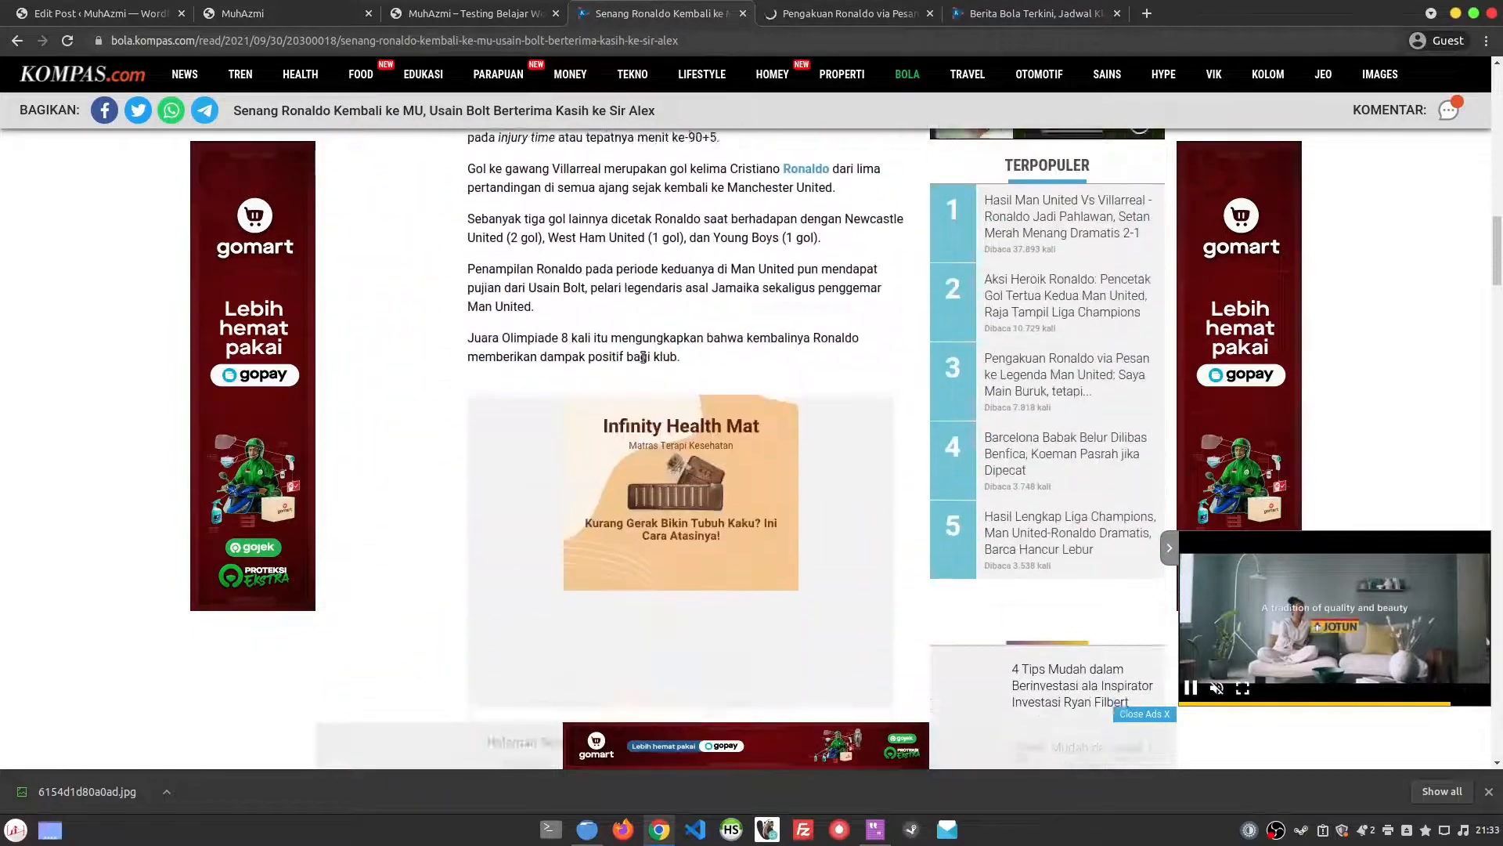
{"action": "scroll", "coordinate": [643, 358], "scroll_direction": "down", "scroll_amount": 4}
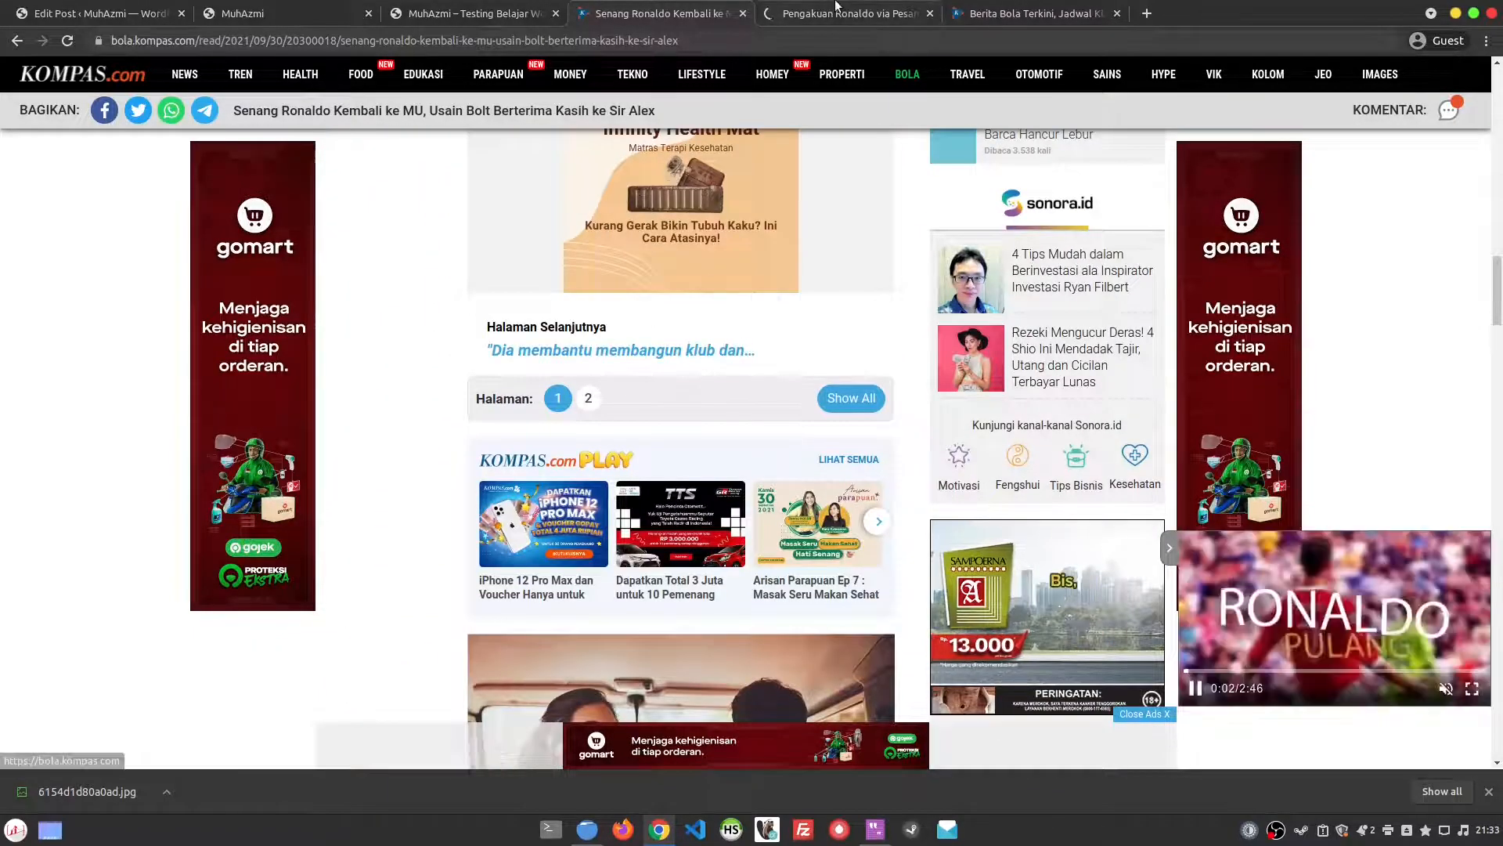
{"action": "left_click", "coordinate": [836, 9]}
{"action": "scroll", "coordinate": [662, 457], "scroll_direction": "down", "scroll_amount": 14}
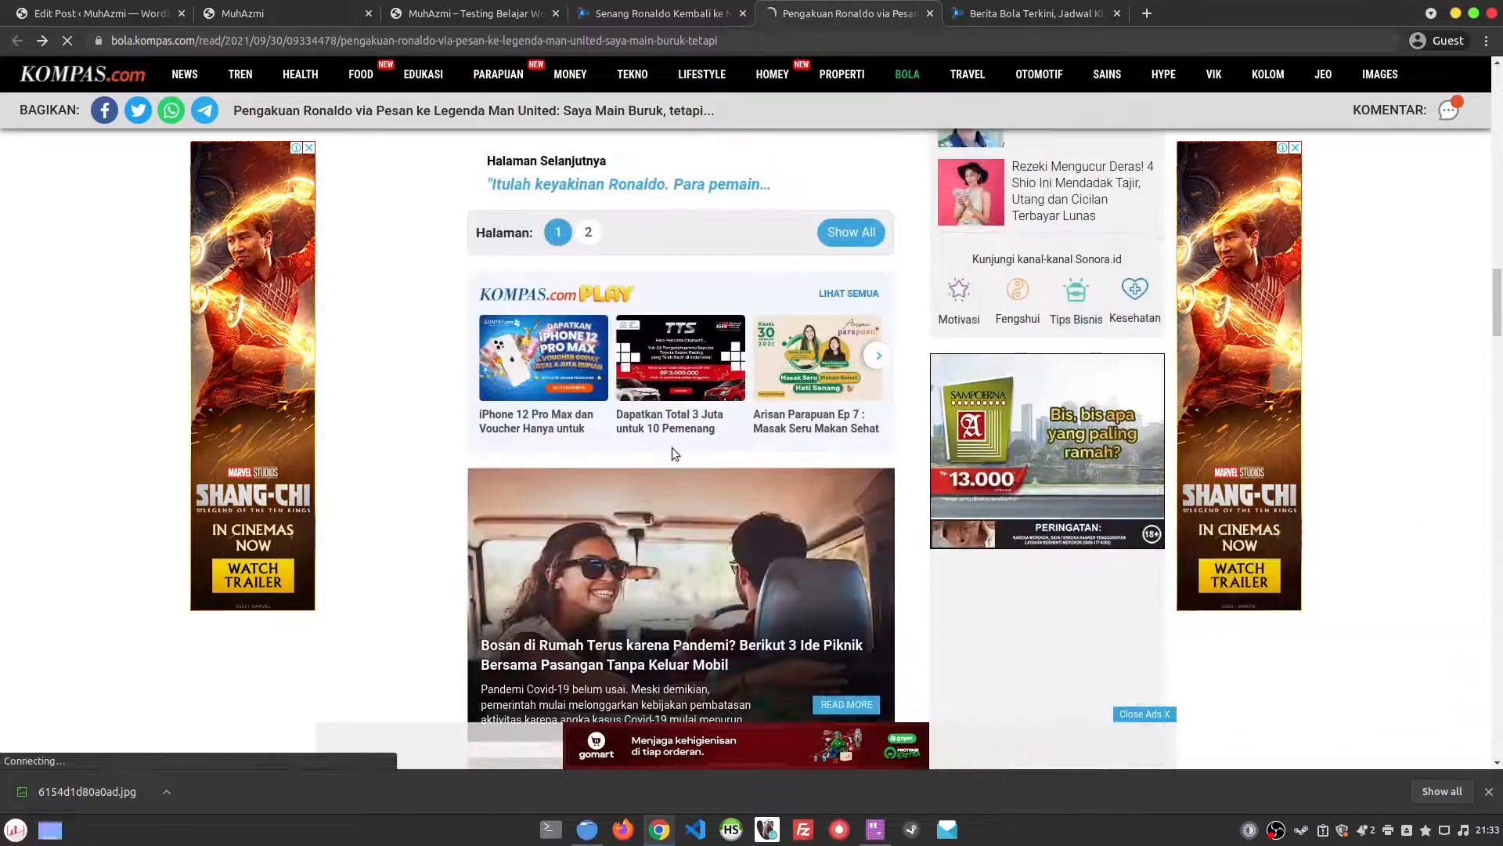
{"action": "left_click", "coordinate": [665, 13]}
{"action": "left_click", "coordinate": [94, 13]}
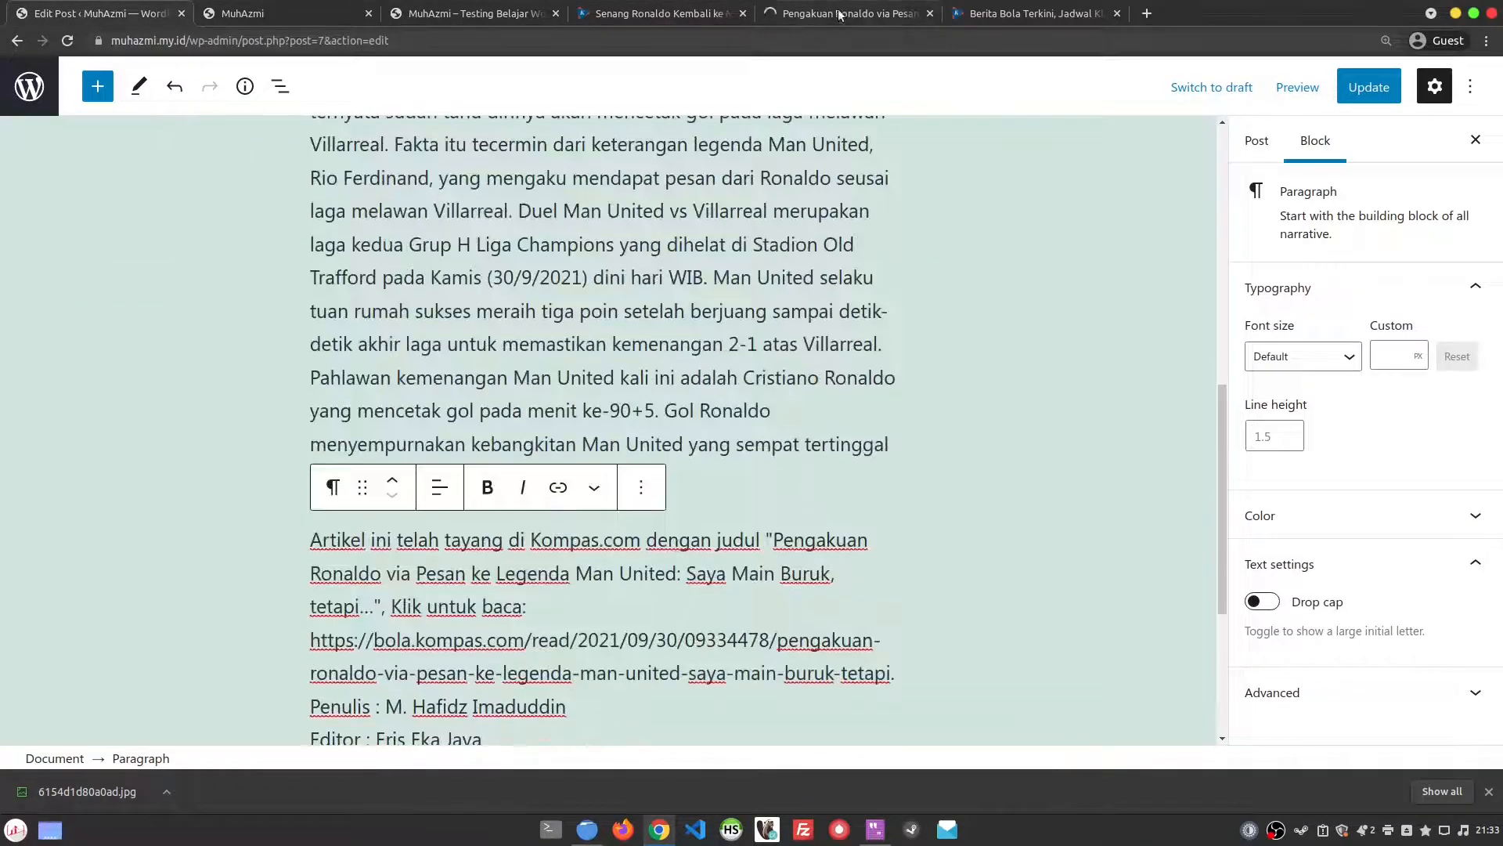
{"action": "left_click", "coordinate": [682, 10]}
{"action": "scroll", "coordinate": [642, 524], "scroll_direction": "up", "scroll_amount": 15}
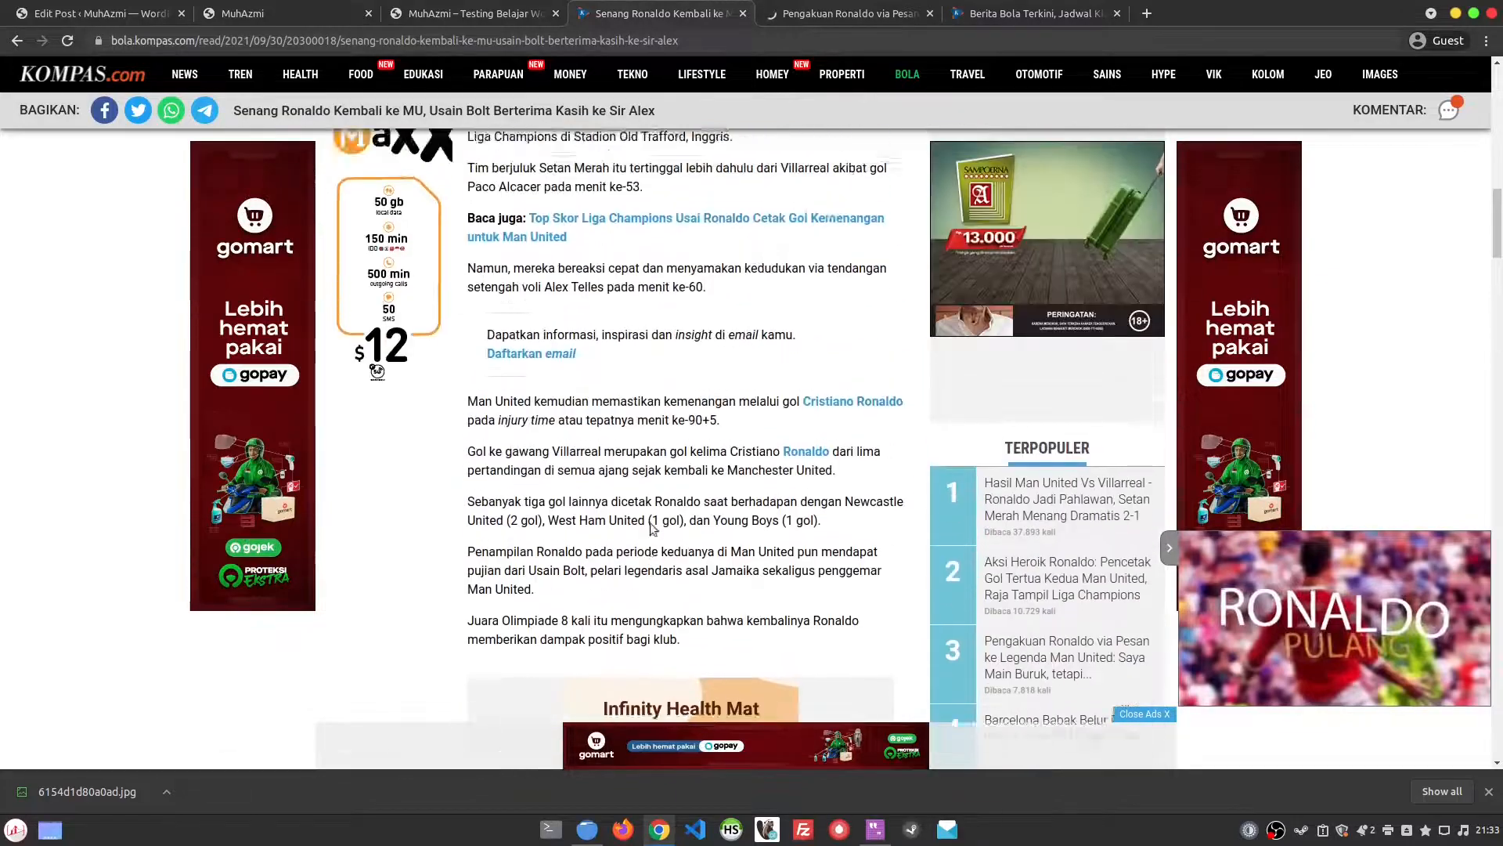
{"action": "scroll", "coordinate": [662, 524], "scroll_direction": "up", "scroll_amount": 6}
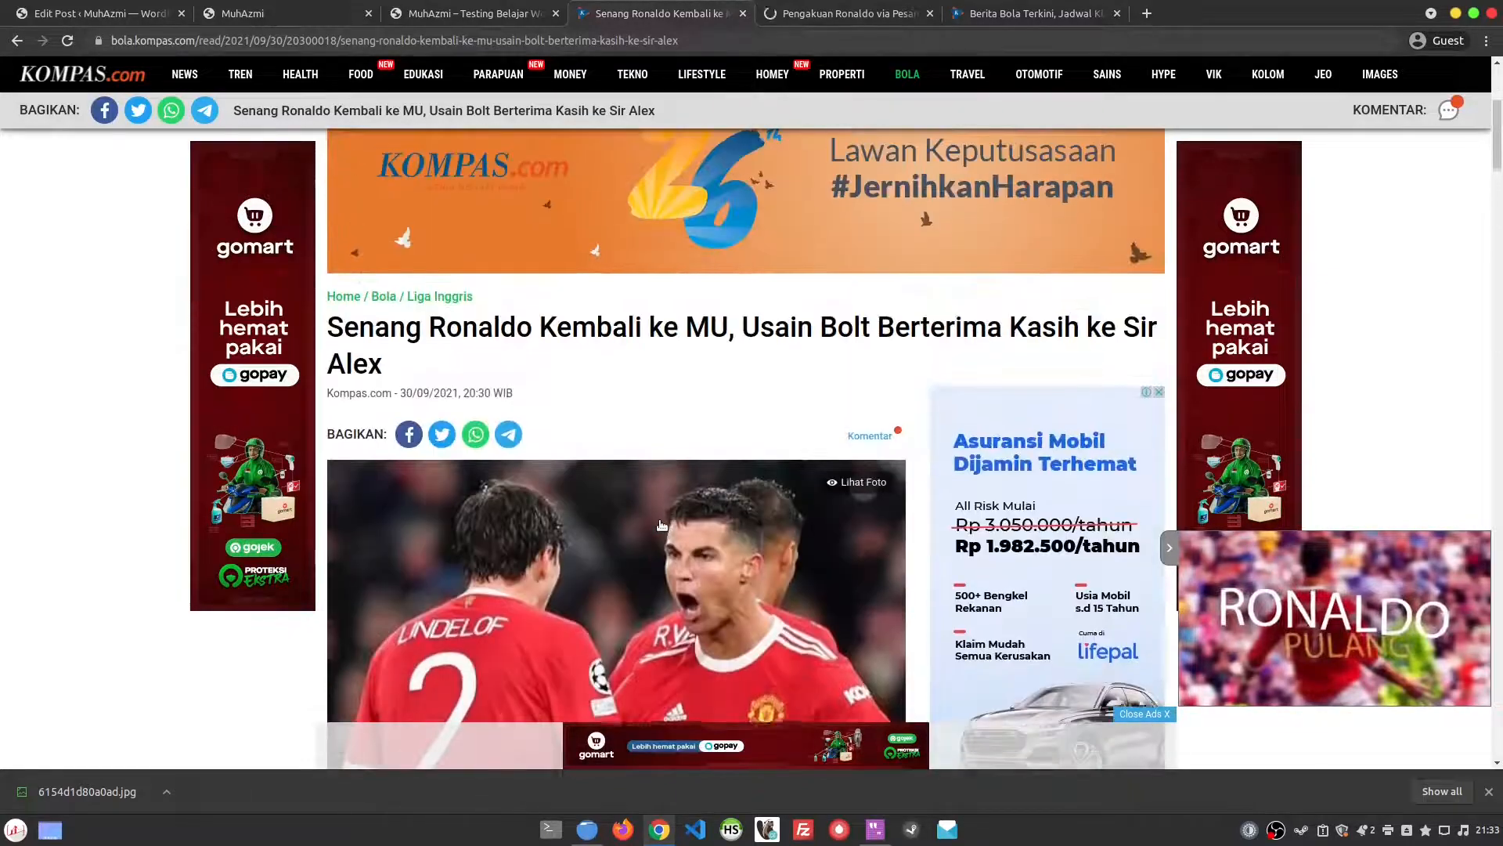
- Search Google for "Ronaldo" from the word in the Kompas headline and show the image results
{"action": "double_click", "coordinate": [458, 328]}
{"action": "right_click", "coordinate": [458, 328]}
{"action": "left_click", "coordinate": [495, 375]}
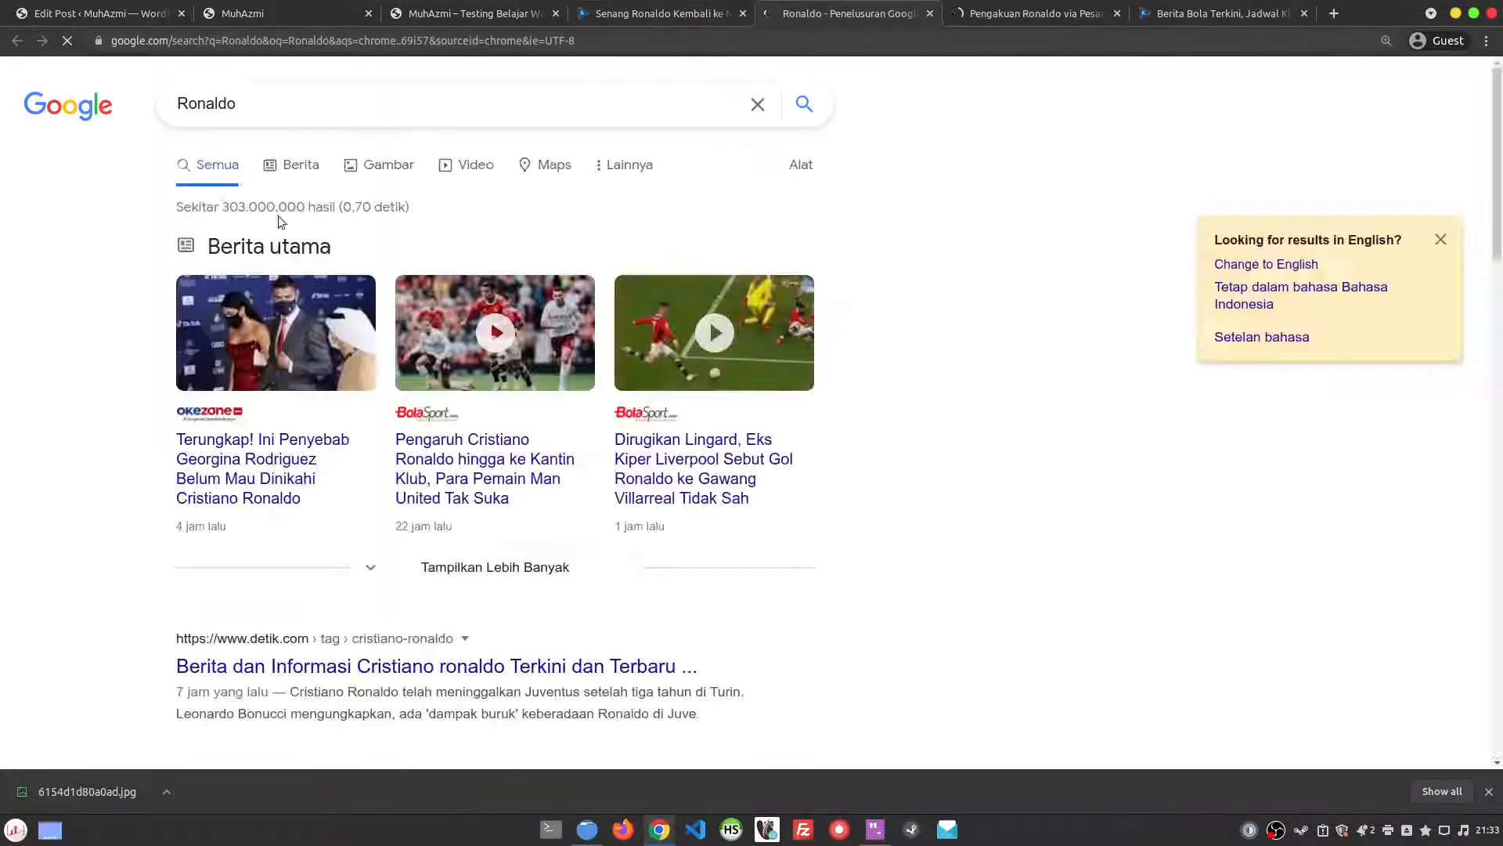
{"action": "left_click", "coordinate": [379, 165]}
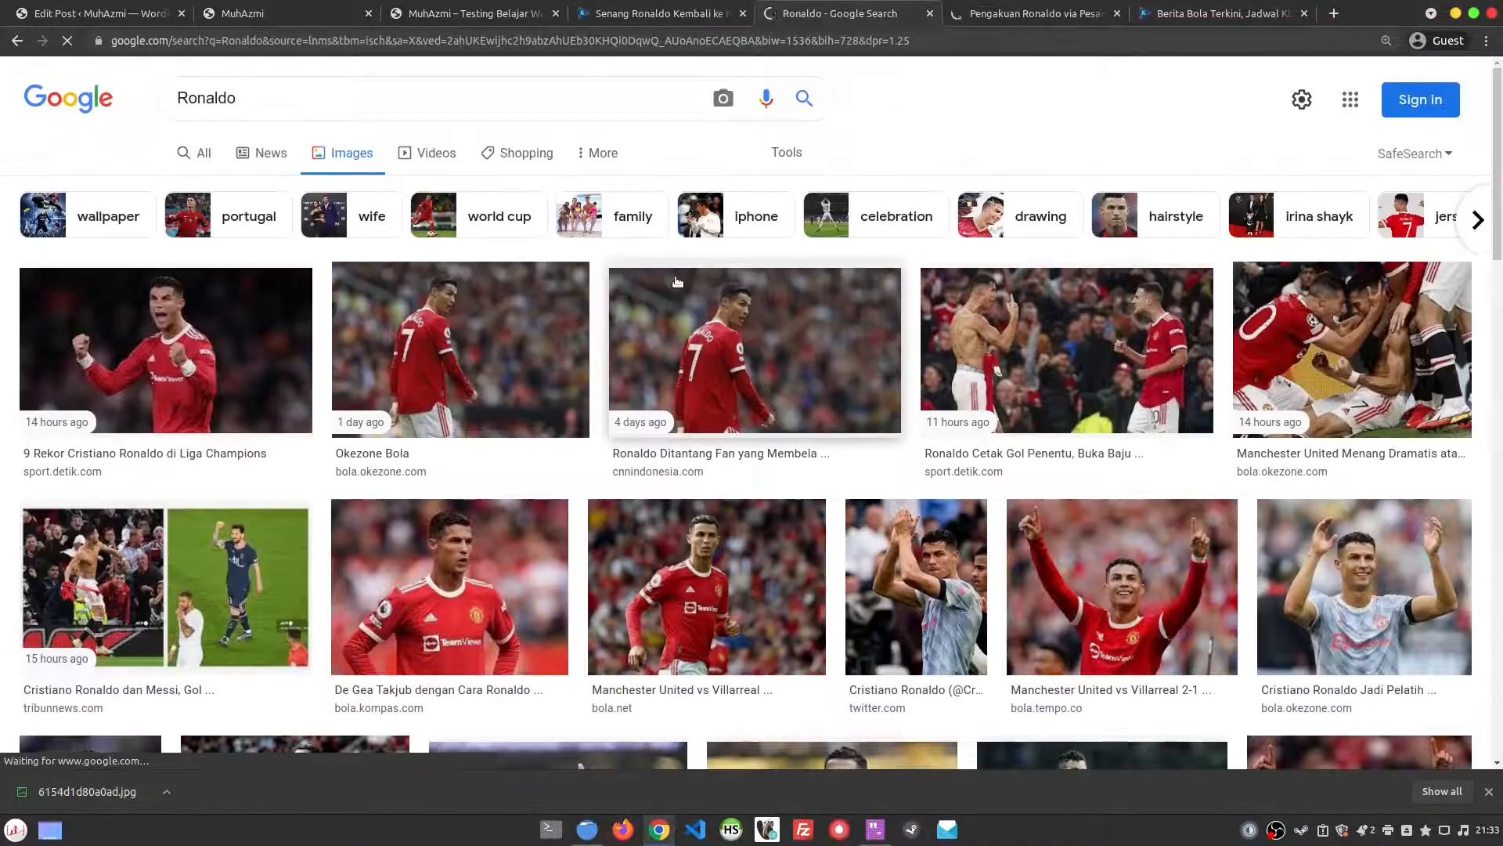
- Save the "9 Rekor Cristiano Ronaldo di Liga Champions" picture to Downloads as cristiano-ronaldo-1_169.jpeg
{"action": "left_click", "coordinate": [204, 327]}
{"action": "right_click", "coordinate": [1082, 287]}
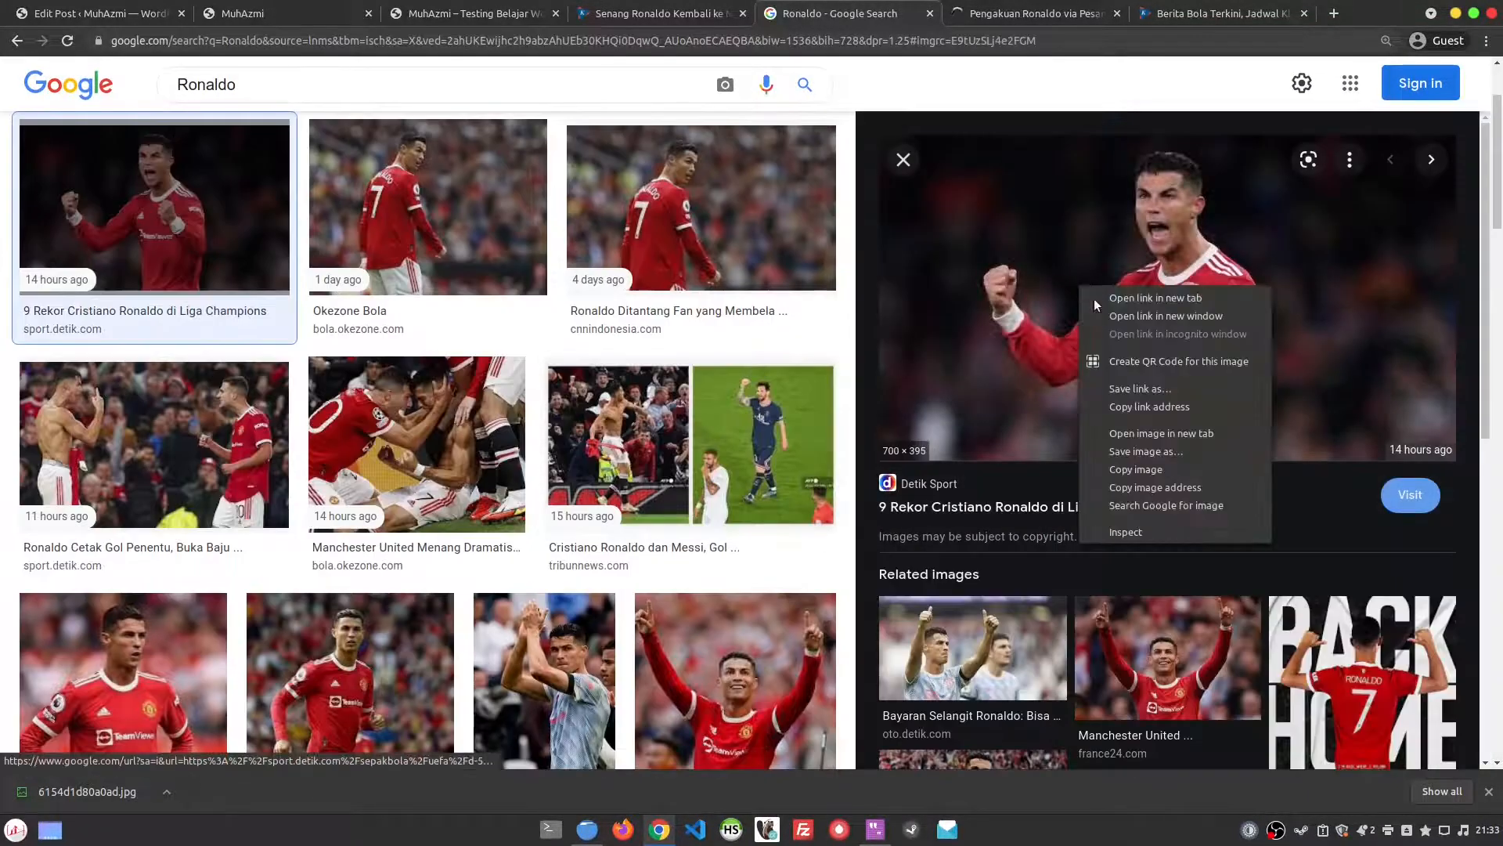
{"action": "left_click", "coordinate": [1146, 451]}
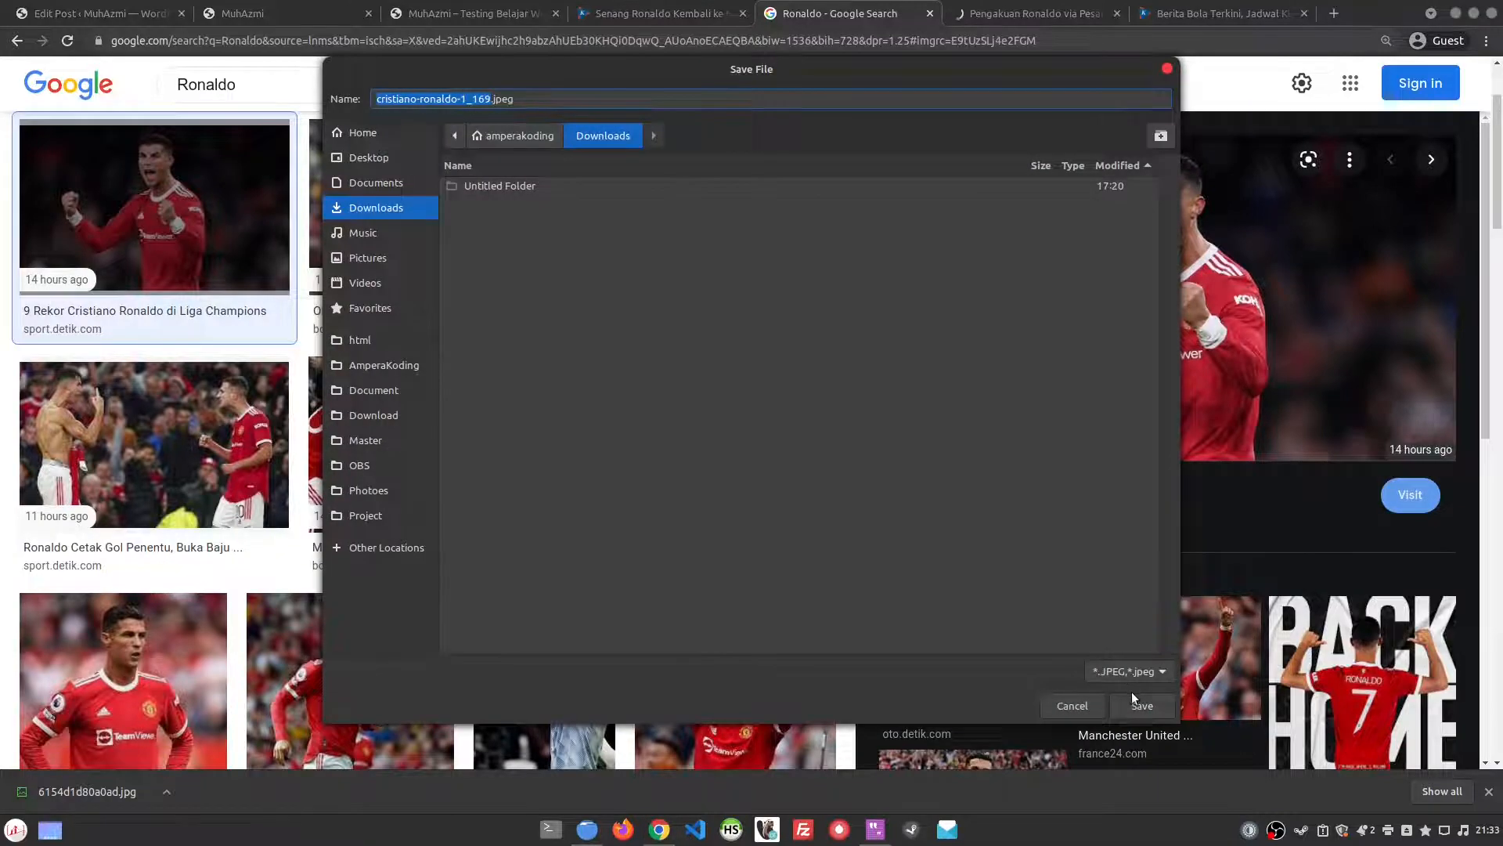
{"action": "key", "text": "Return"}
- Return to the post editor and insert two Image blocks between the first article paragraph and the source credit paragraph
{"action": "left_click", "coordinate": [61, 7]}
{"action": "scroll", "coordinate": [566, 452], "scroll_direction": "up", "scroll_amount": 3}
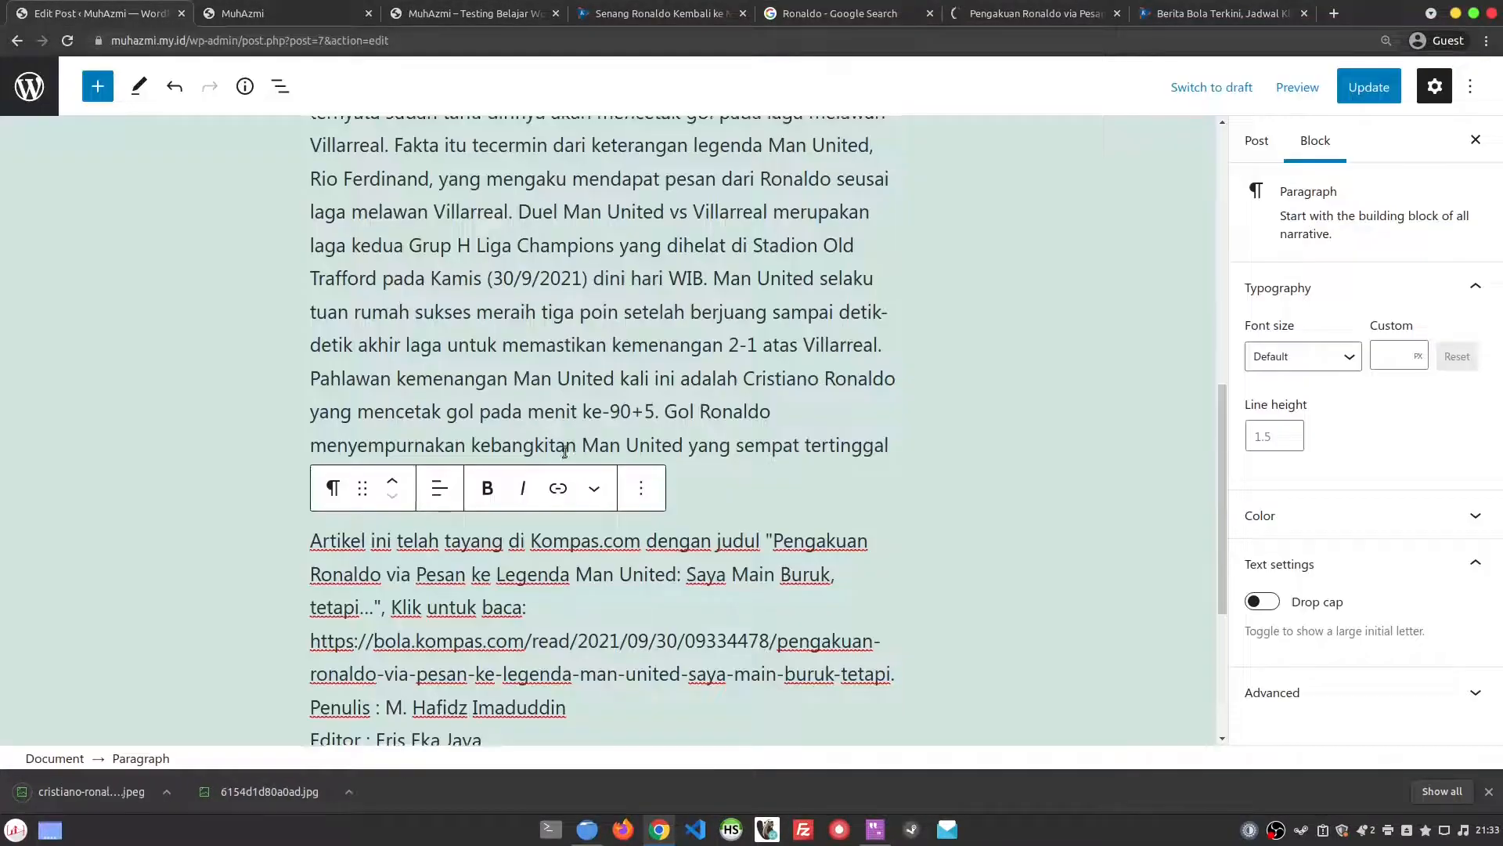
{"action": "scroll", "coordinate": [566, 452], "scroll_direction": "up", "scroll_amount": 3}
{"action": "left_click", "coordinate": [490, 451]}
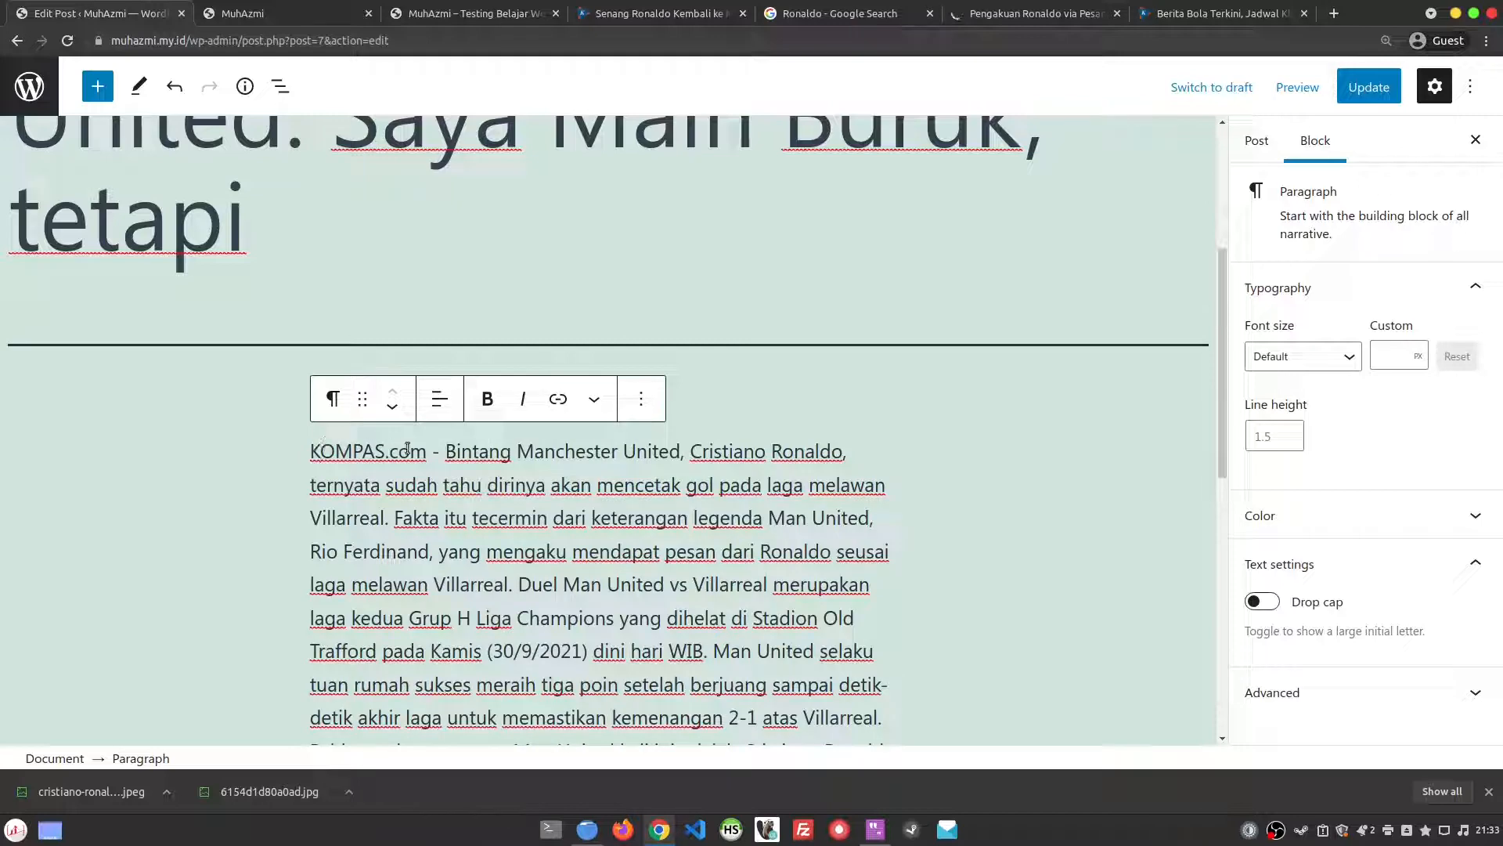
{"action": "left_click", "coordinate": [95, 85]}
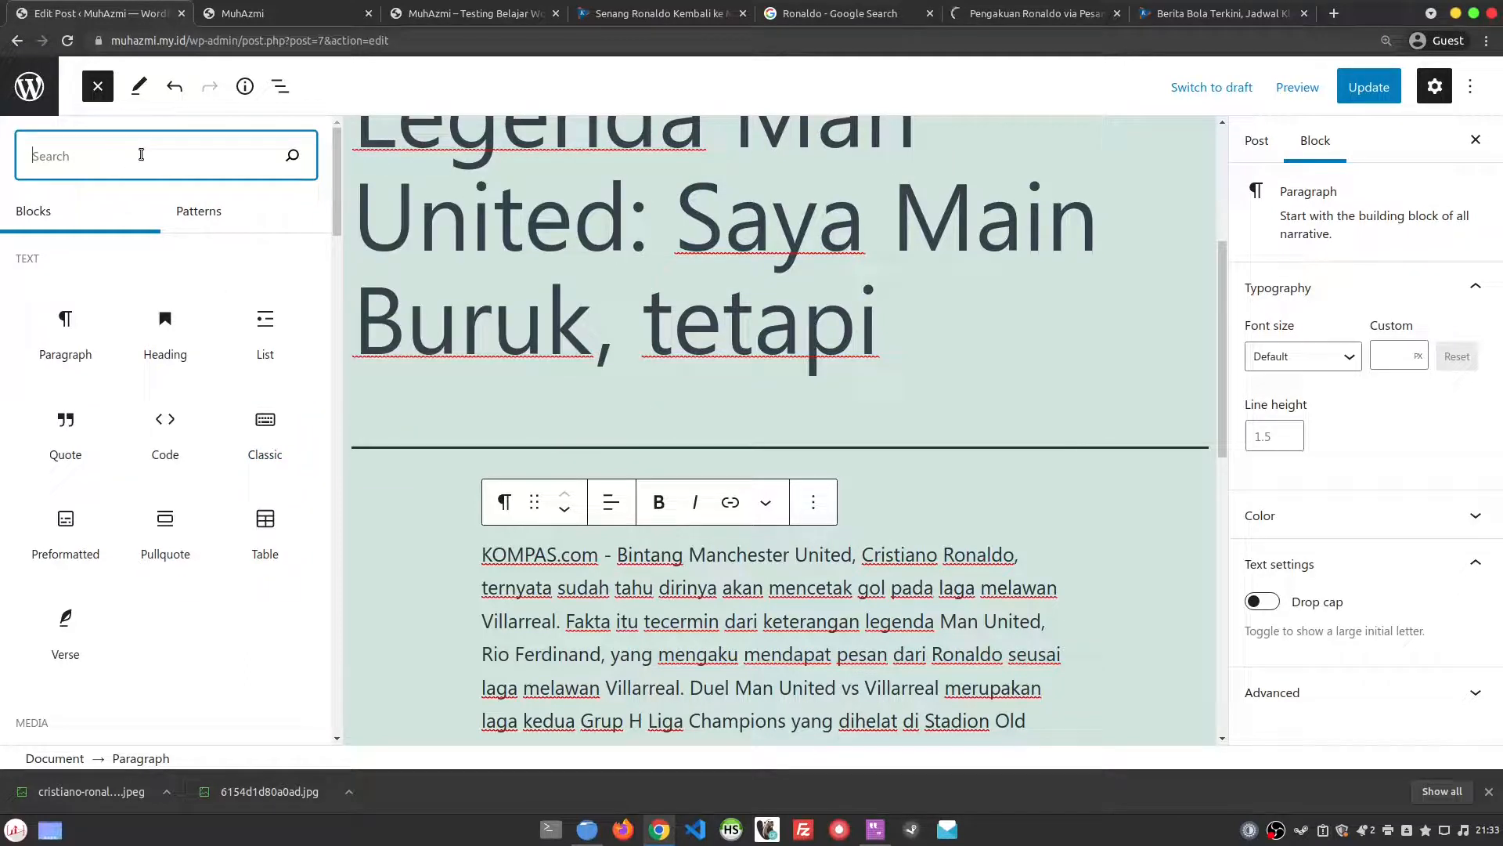
{"action": "type", "text": "image"}
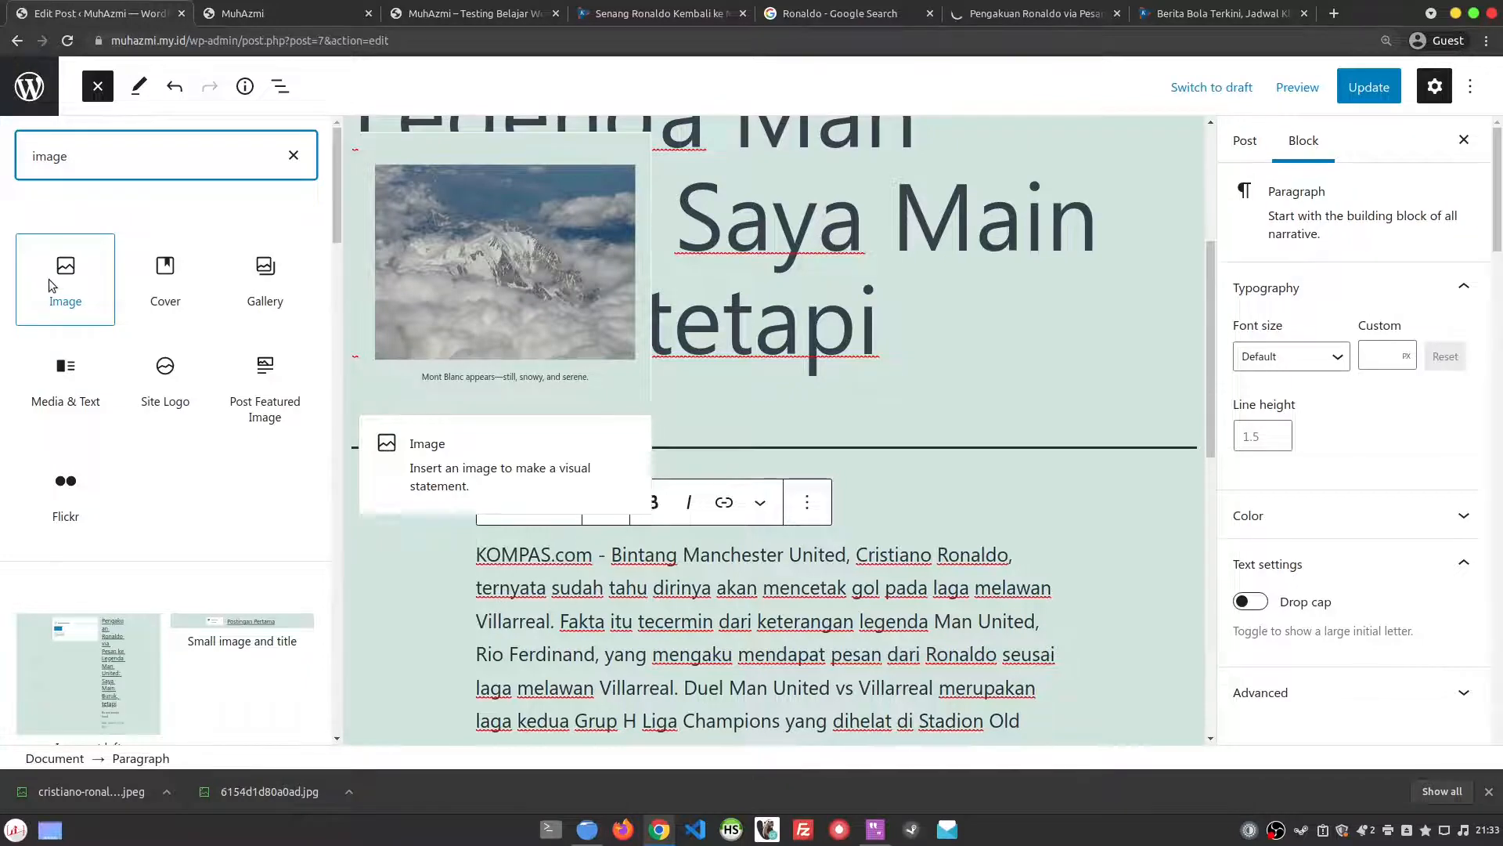
{"action": "left_click", "coordinate": [49, 279]}
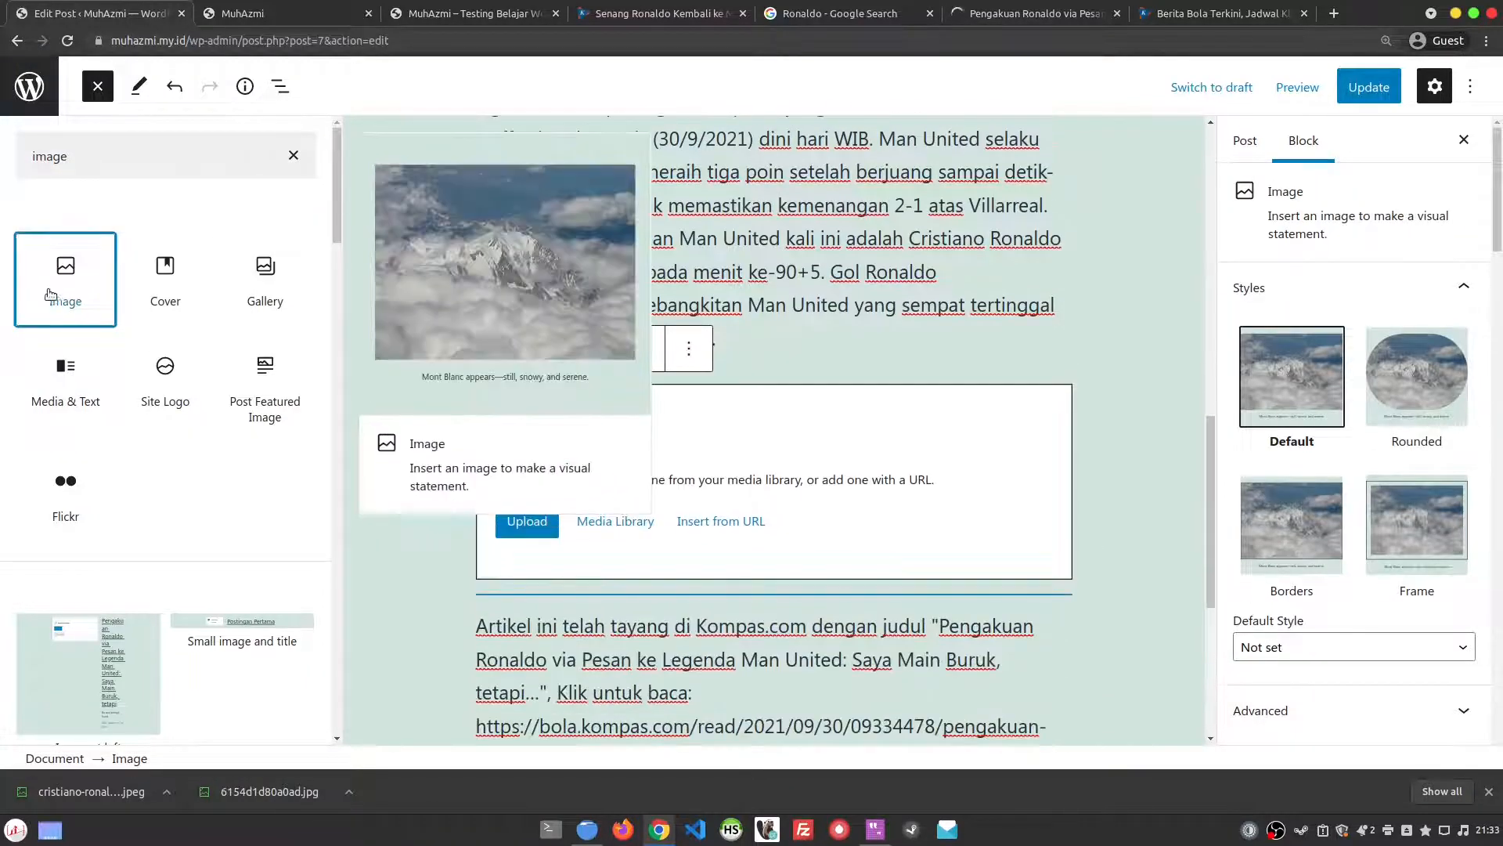
{"action": "left_click_drag", "start_coordinate": [66, 278], "coordinate": [705, 709]}
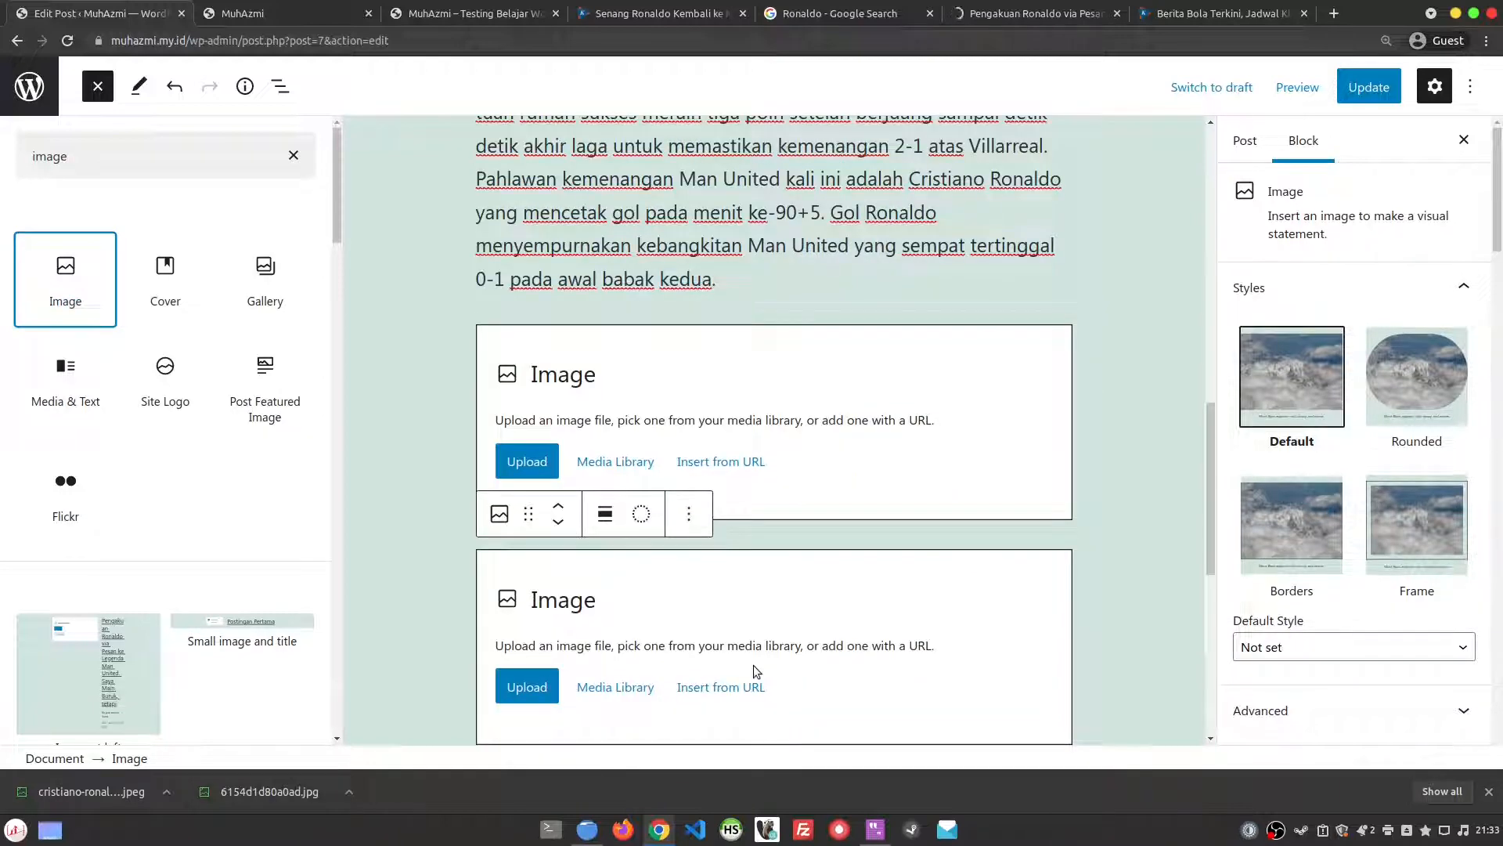
- Upload cristiano-ronaldo-1_169.jpeg from Downloads into the first empty Image block below the opening article paragraph
{"action": "left_click", "coordinate": [527, 463]}
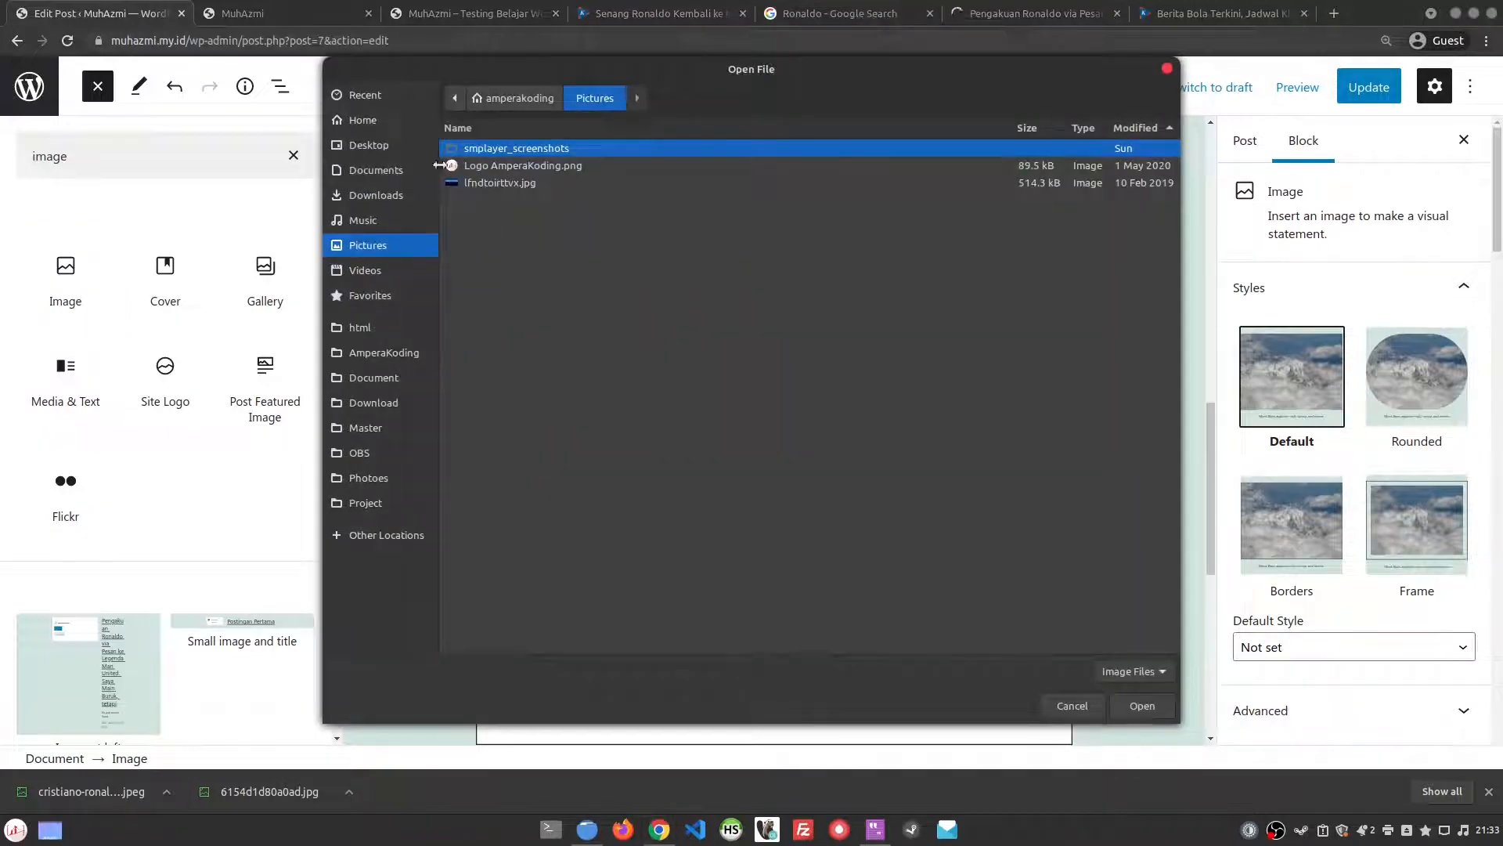
{"action": "left_click", "coordinate": [387, 195]}
{"action": "left_click", "coordinate": [583, 167]}
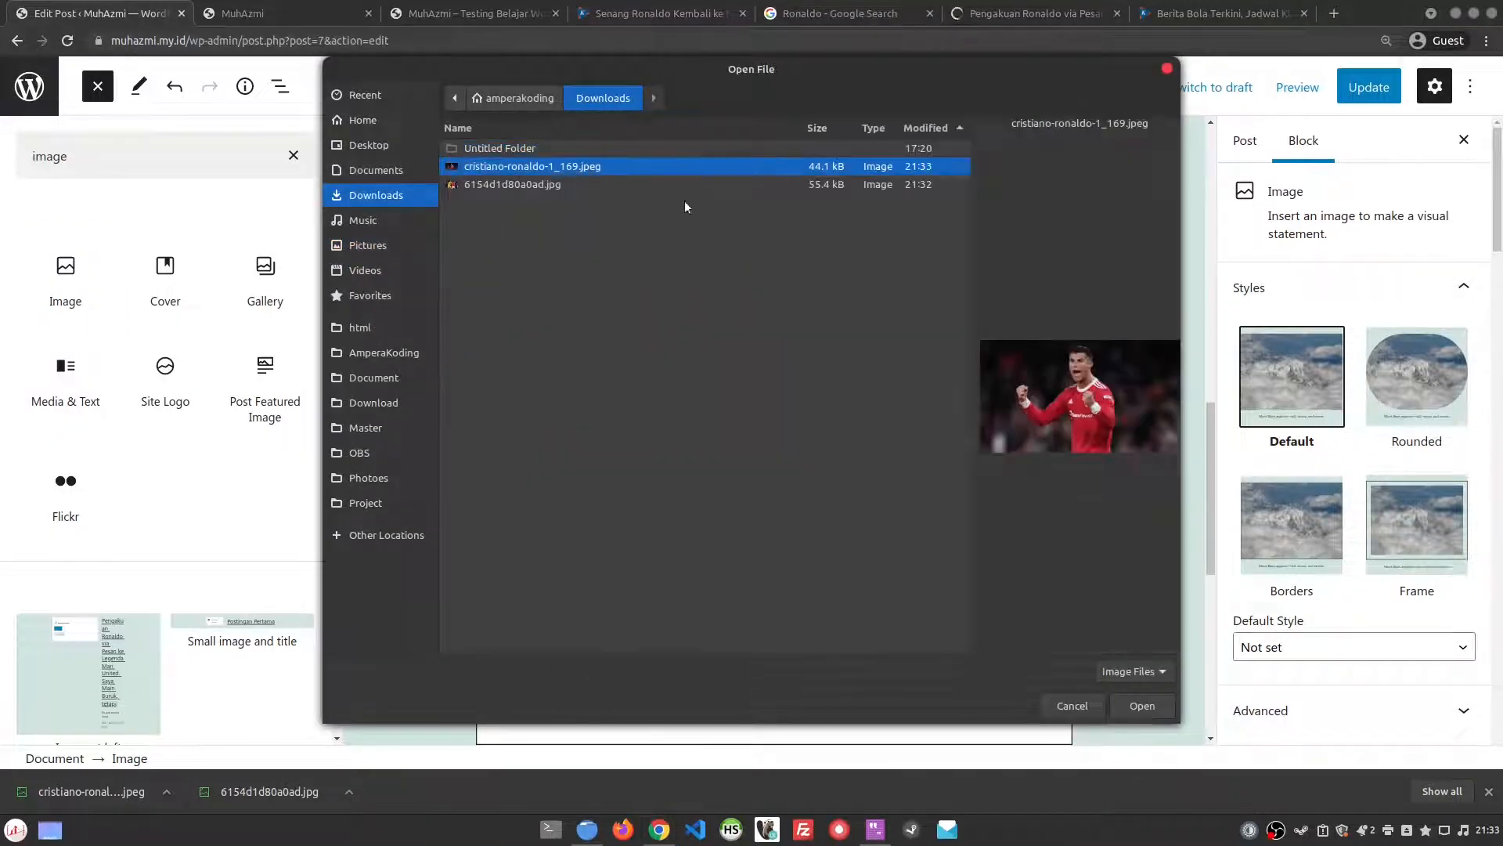
{"action": "left_click", "coordinate": [1132, 705]}
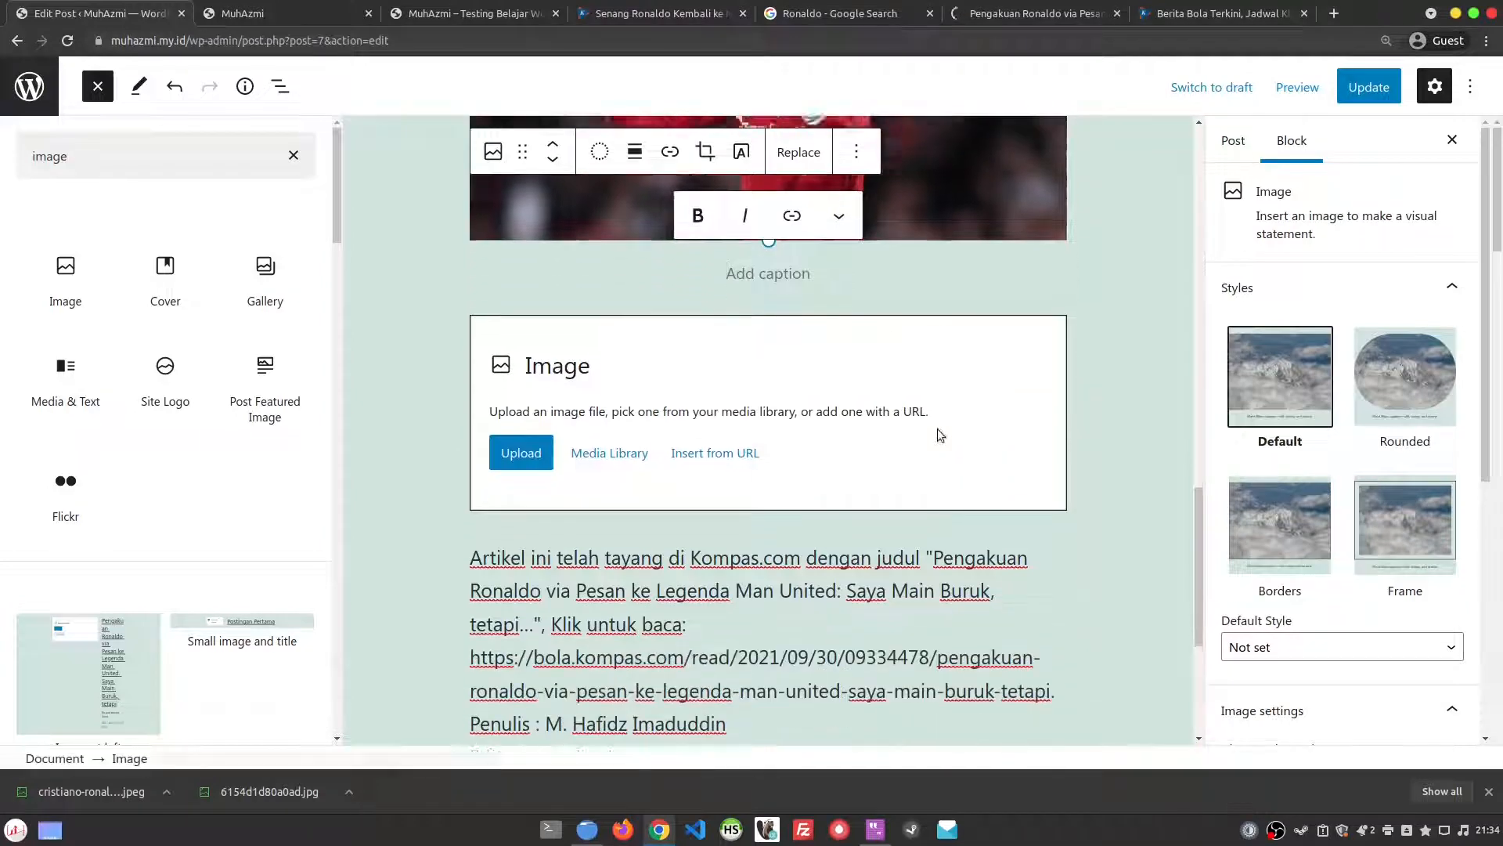
- Remove the remaining empty Image block between the Ronaldo picture and the source credit paragraph
{"action": "left_click", "coordinate": [863, 322]}
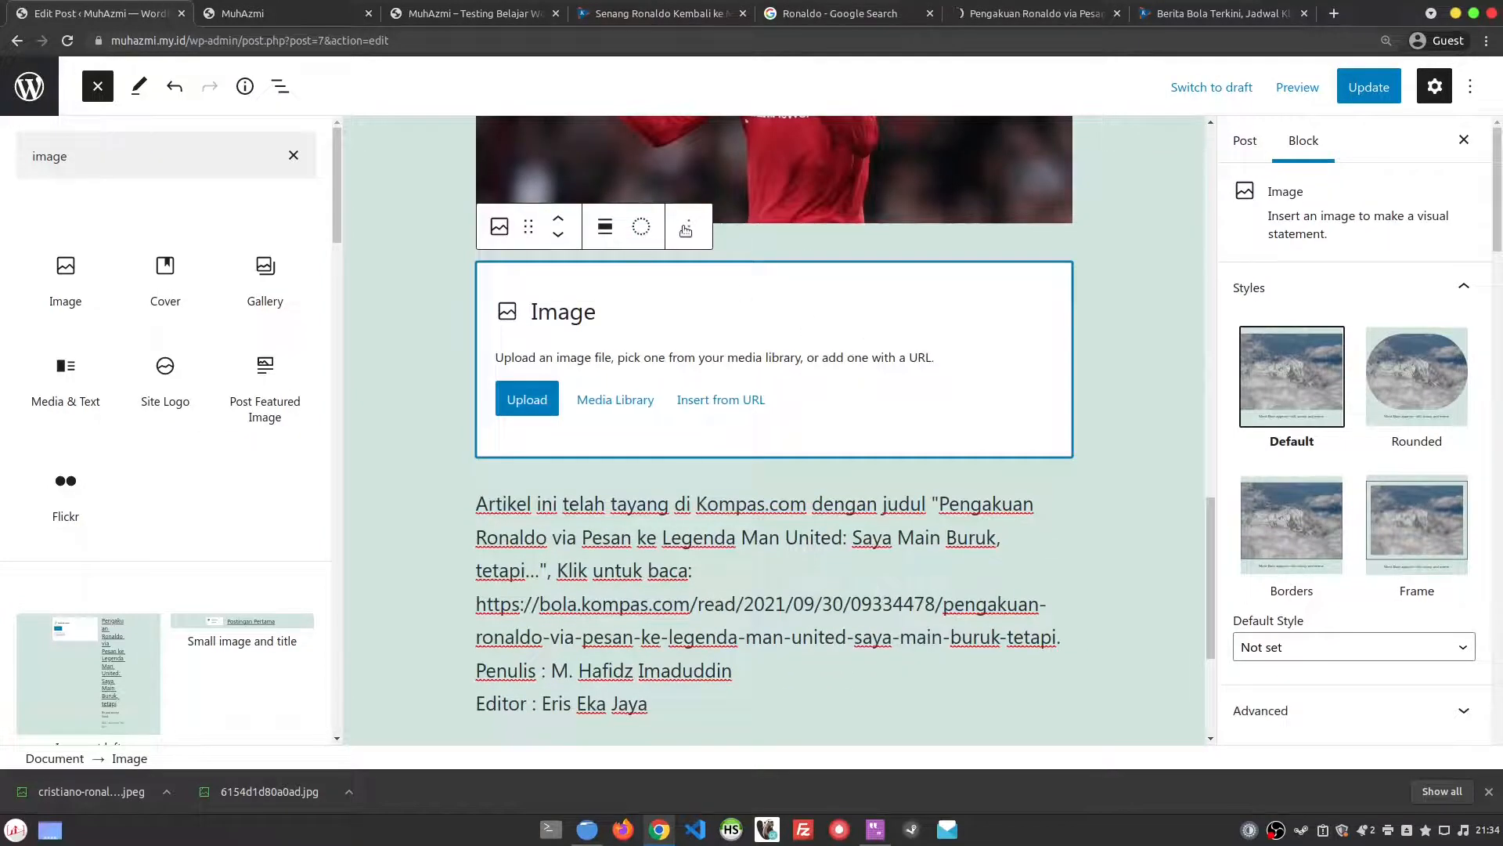
{"action": "left_click", "coordinate": [710, 532]}
{"action": "left_click", "coordinate": [680, 266]}
{"action": "left_click", "coordinate": [690, 230]}
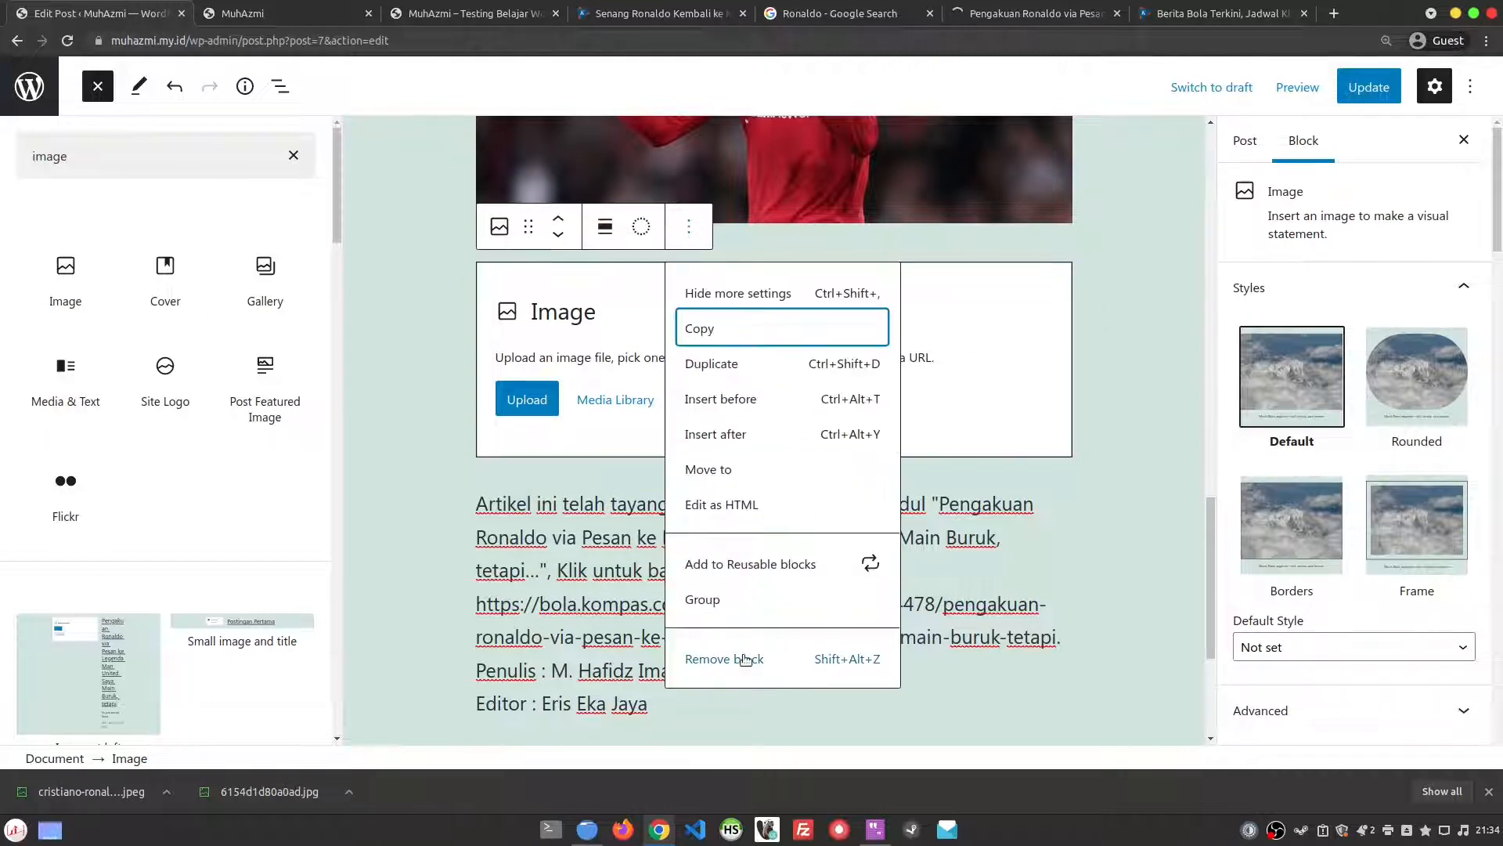
{"action": "left_click", "coordinate": [753, 661]}
{"action": "scroll", "coordinate": [833, 523], "scroll_direction": "up", "scroll_amount": 7}
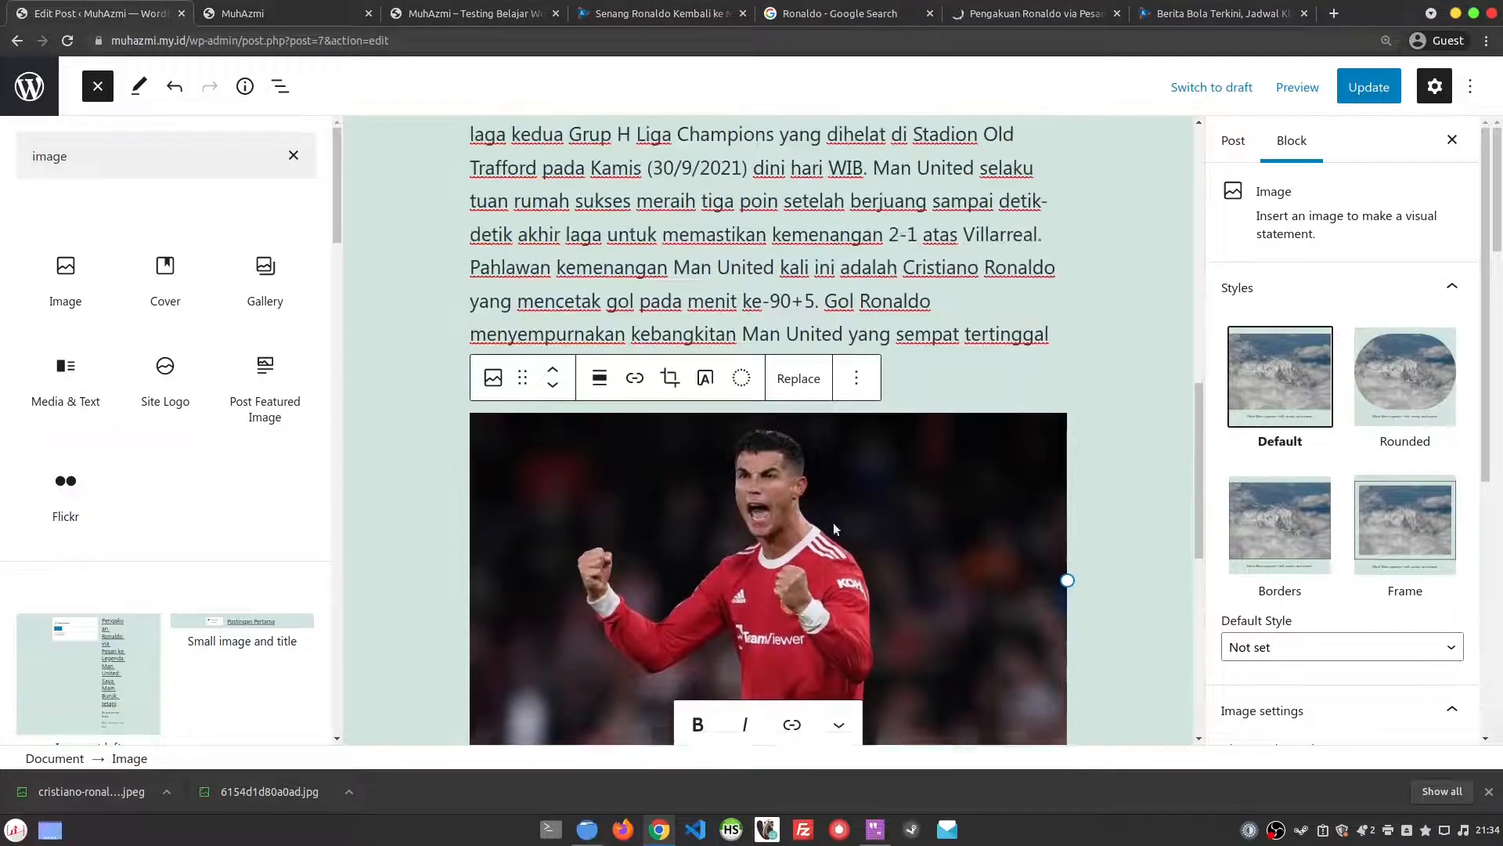
{"action": "left_click", "coordinate": [892, 345]}
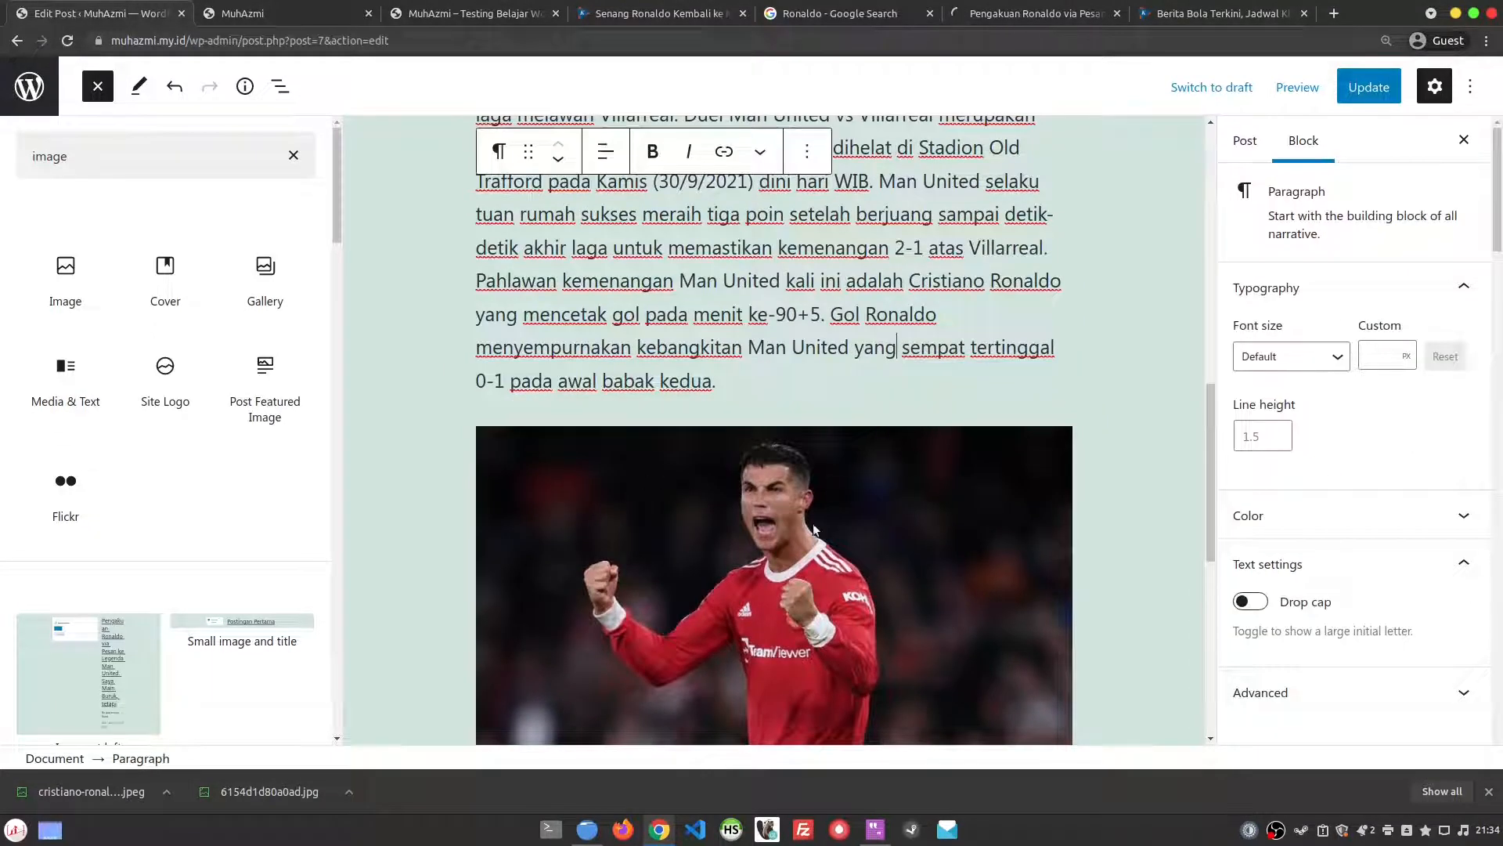
{"action": "scroll", "coordinate": [815, 559], "scroll_direction": "up", "scroll_amount": 10}
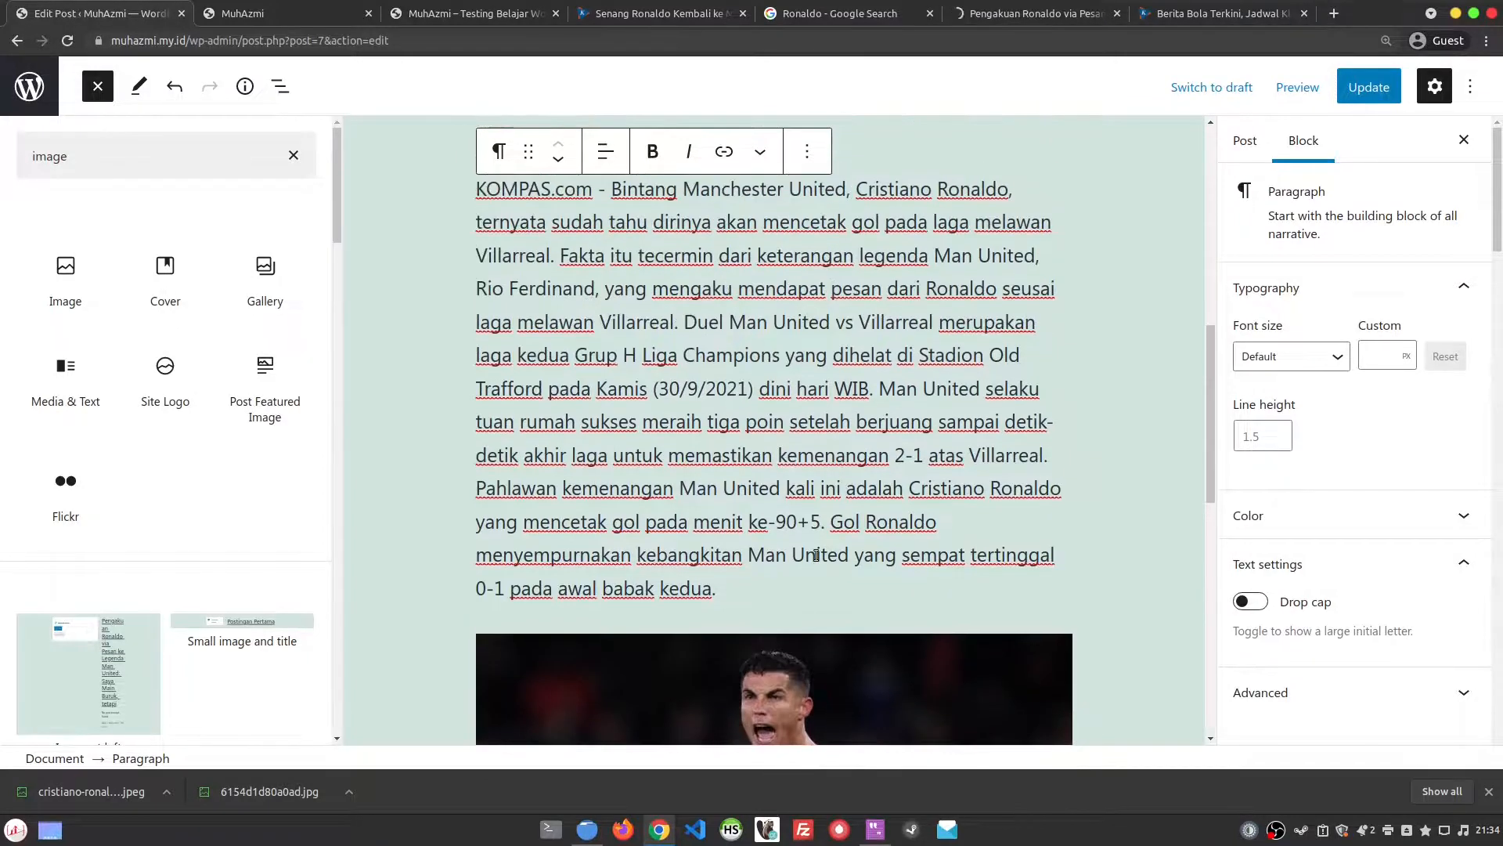
- Upload 6154d1d80a0ad.jpg from Downloads and set it as the post's featured image
{"action": "left_click", "coordinate": [1247, 141]}
{"action": "scroll", "coordinate": [1288, 666], "scroll_direction": "down", "scroll_amount": 6}
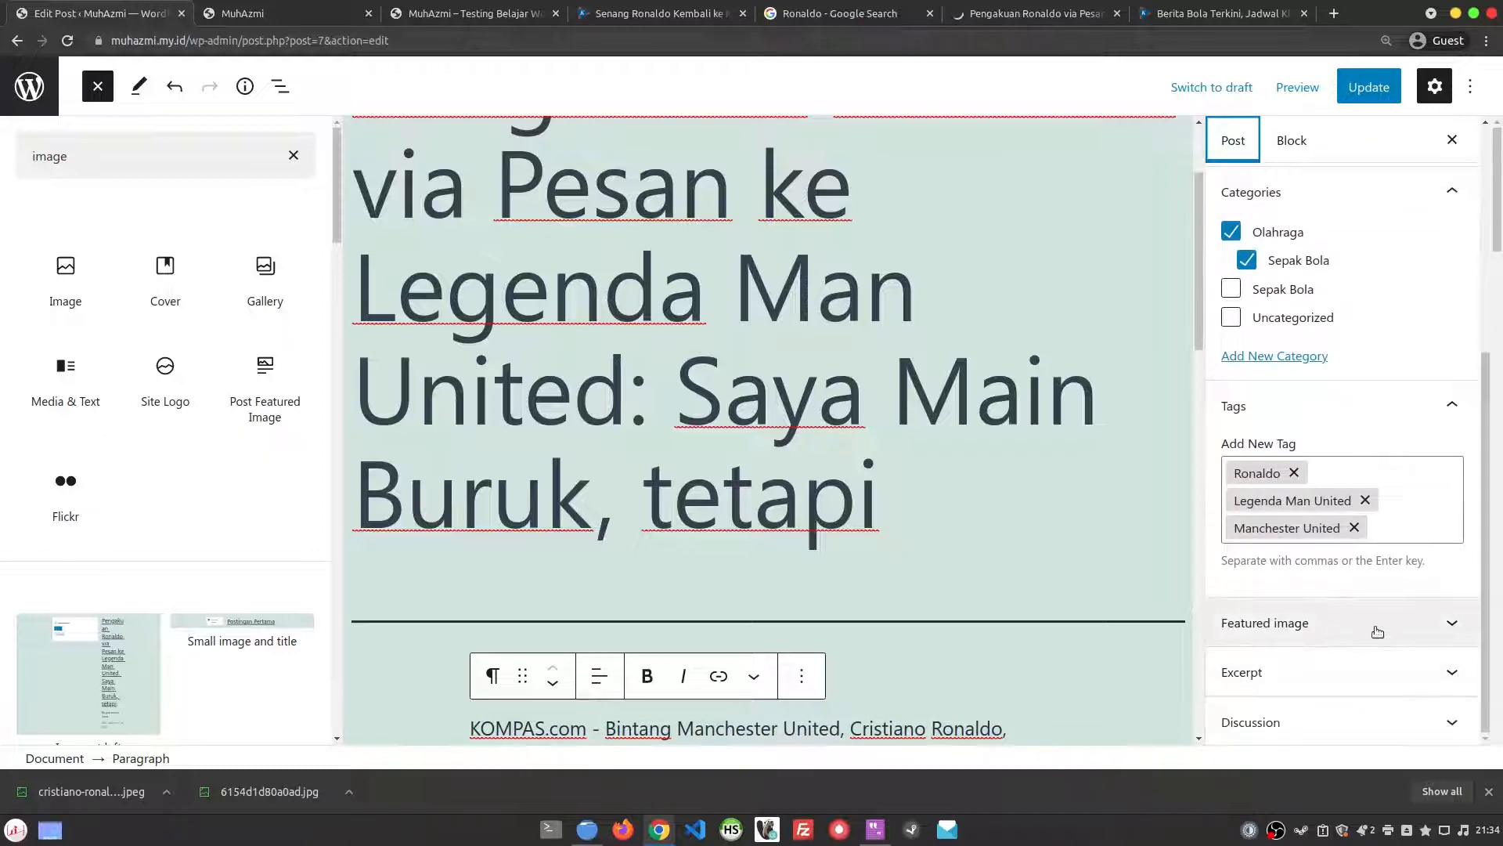
{"action": "left_click", "coordinate": [1377, 632]}
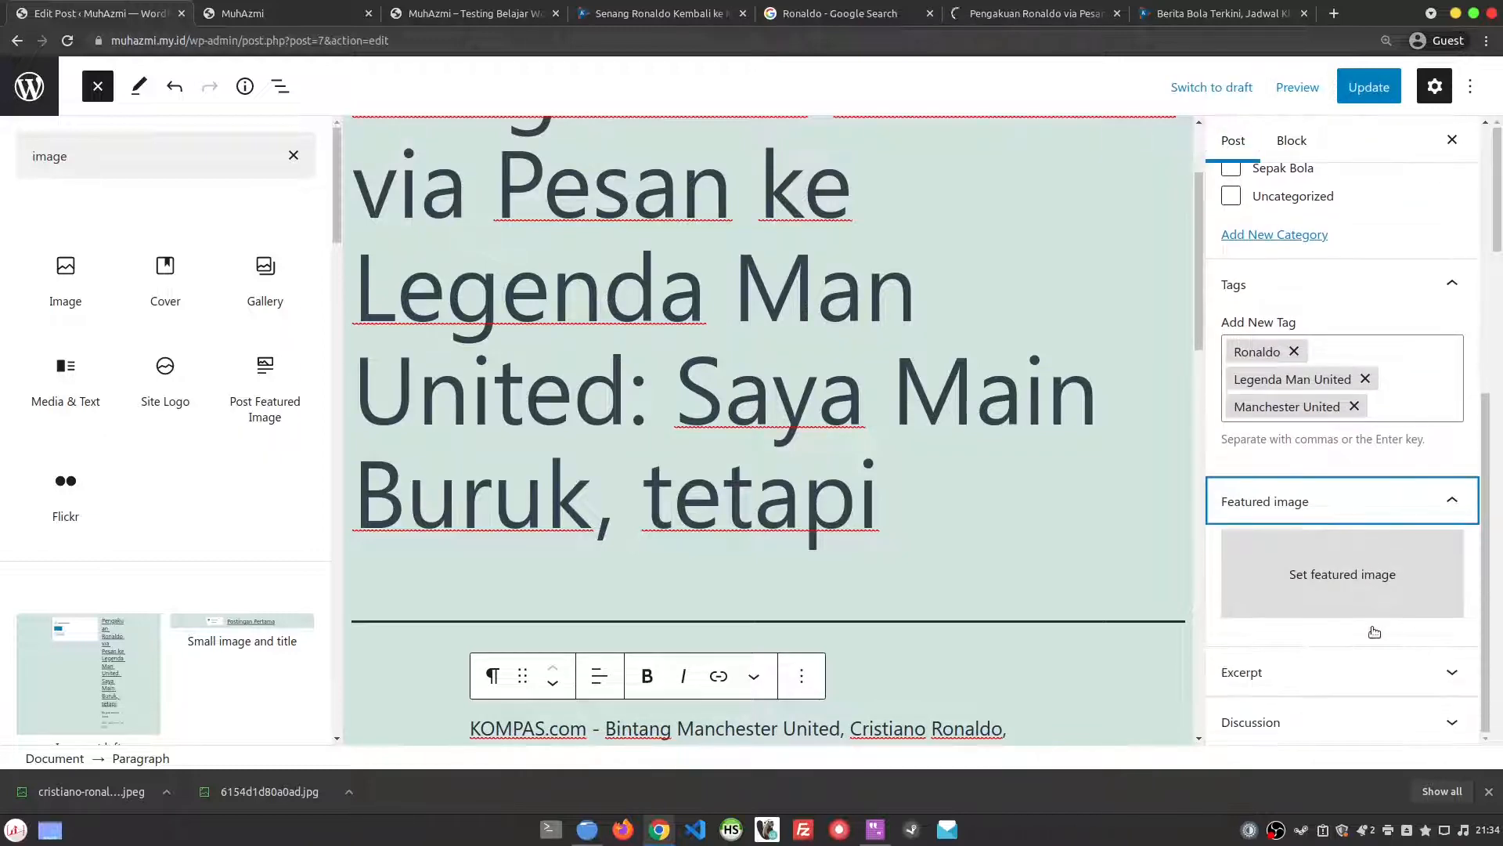
{"action": "left_click", "coordinate": [1397, 575]}
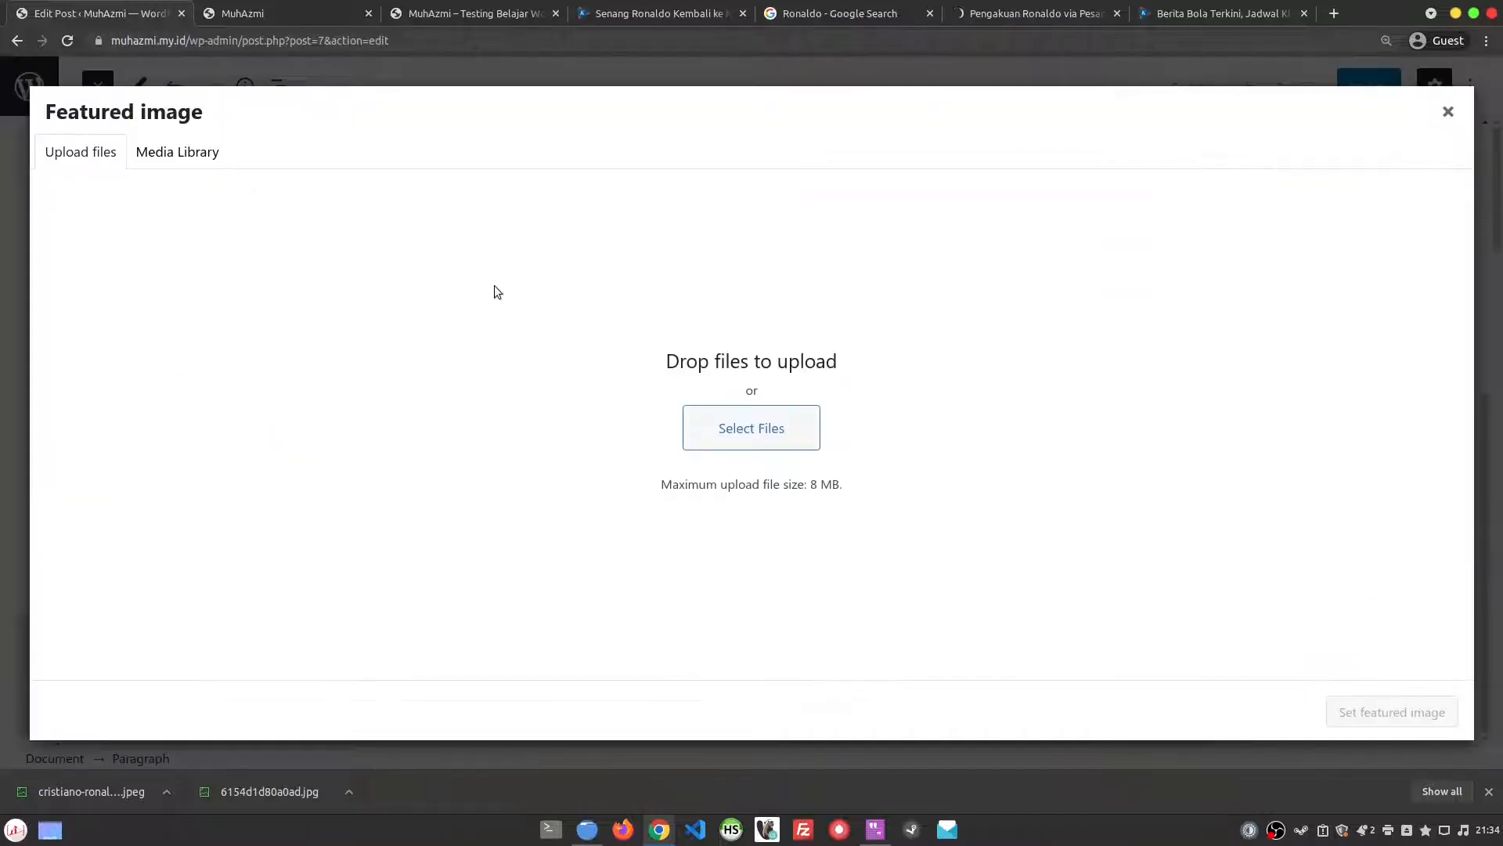
{"action": "left_click", "coordinate": [765, 439]}
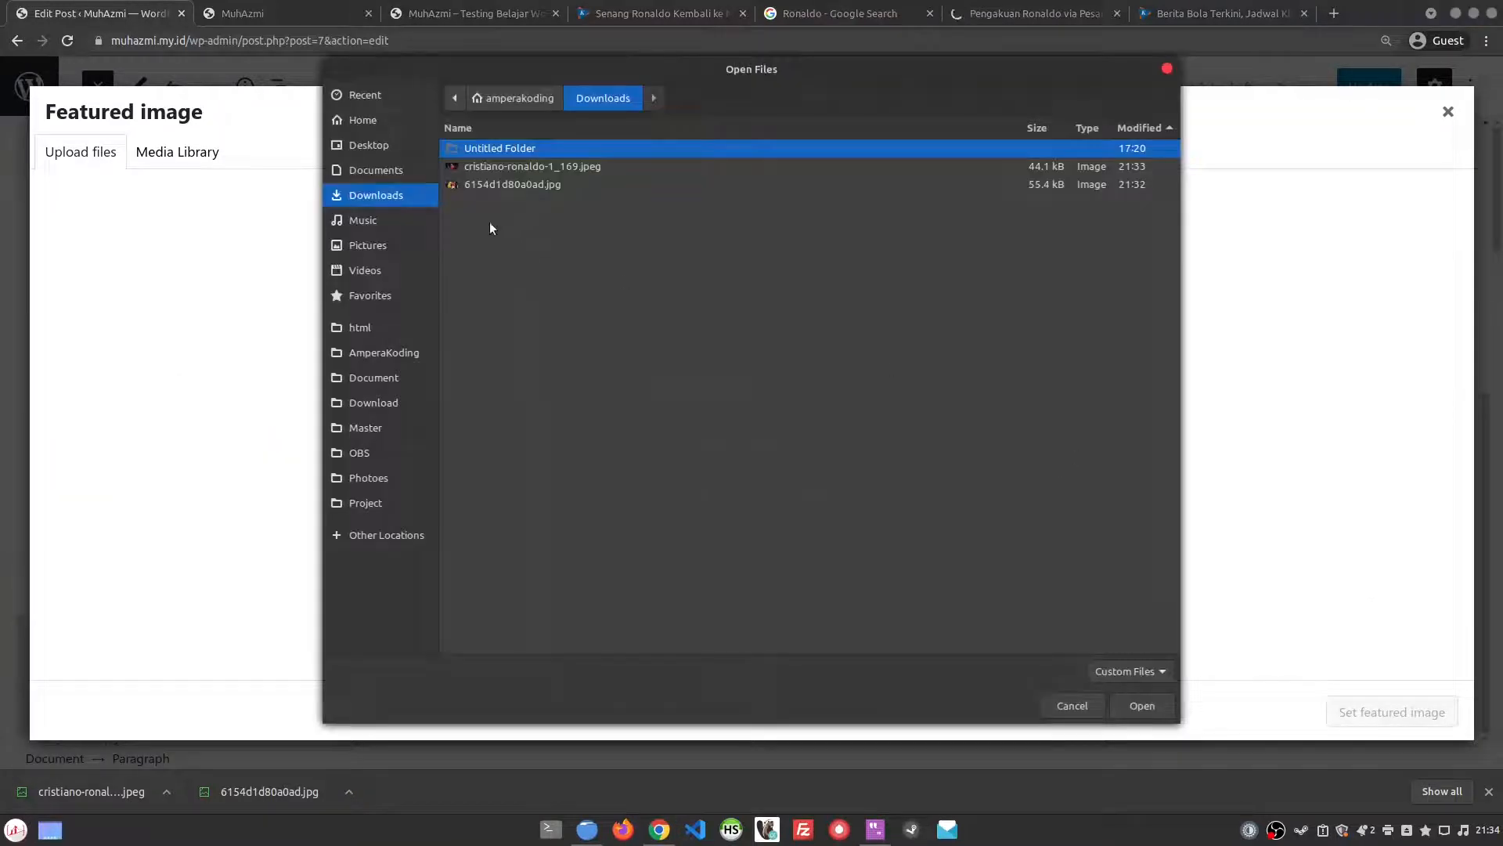
{"action": "left_click", "coordinate": [501, 185]}
{"action": "left_click", "coordinate": [1142, 705]}
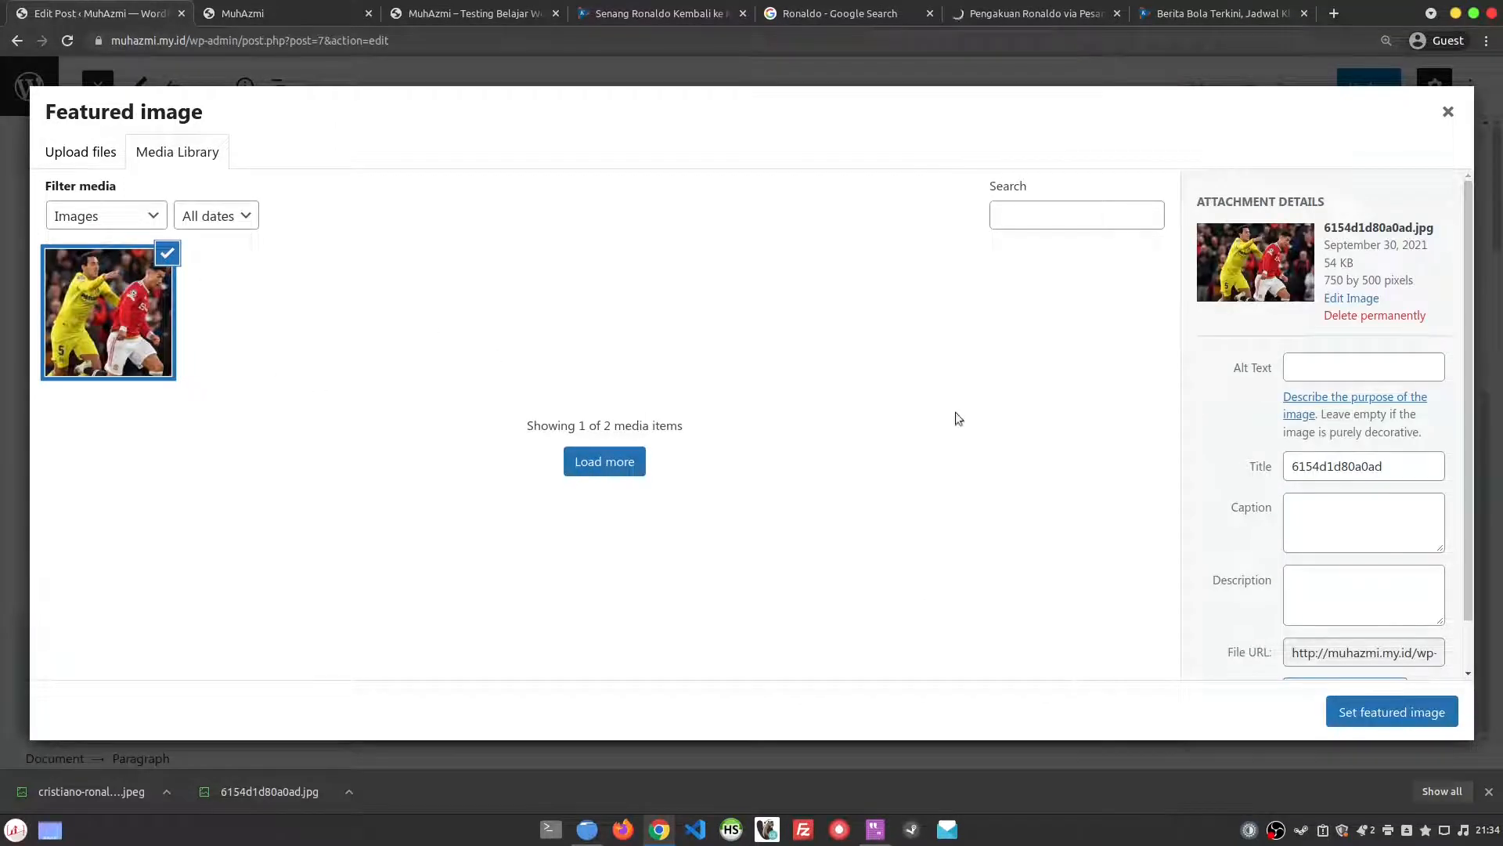
{"action": "left_click", "coordinate": [1389, 718]}
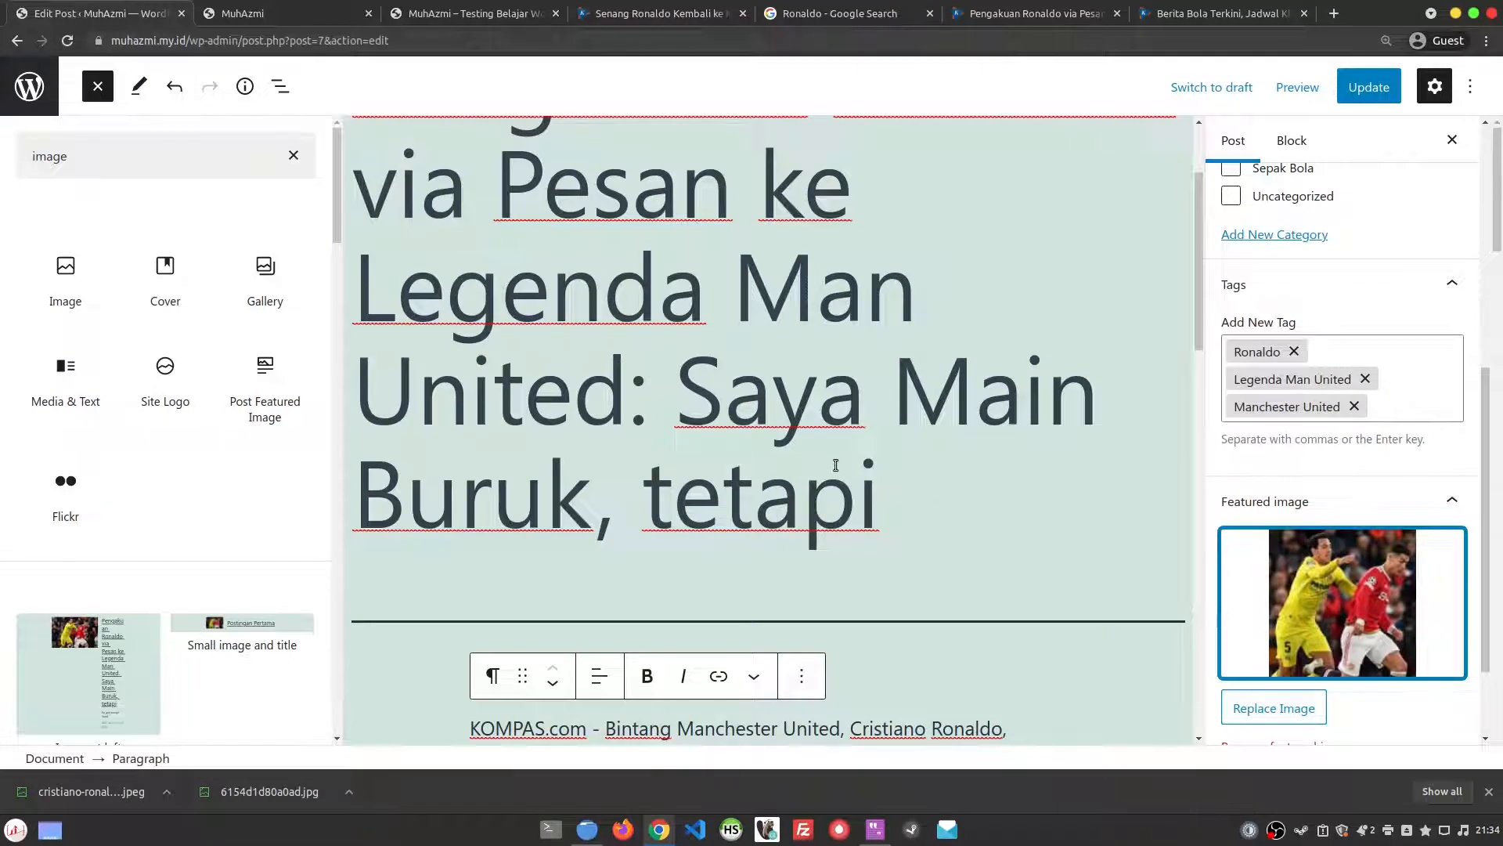
- Review the post's title, text and inserted Ronaldo image, and open the post's Excerpt settings
{"action": "scroll", "coordinate": [835, 466], "scroll_direction": "up", "scroll_amount": 2}
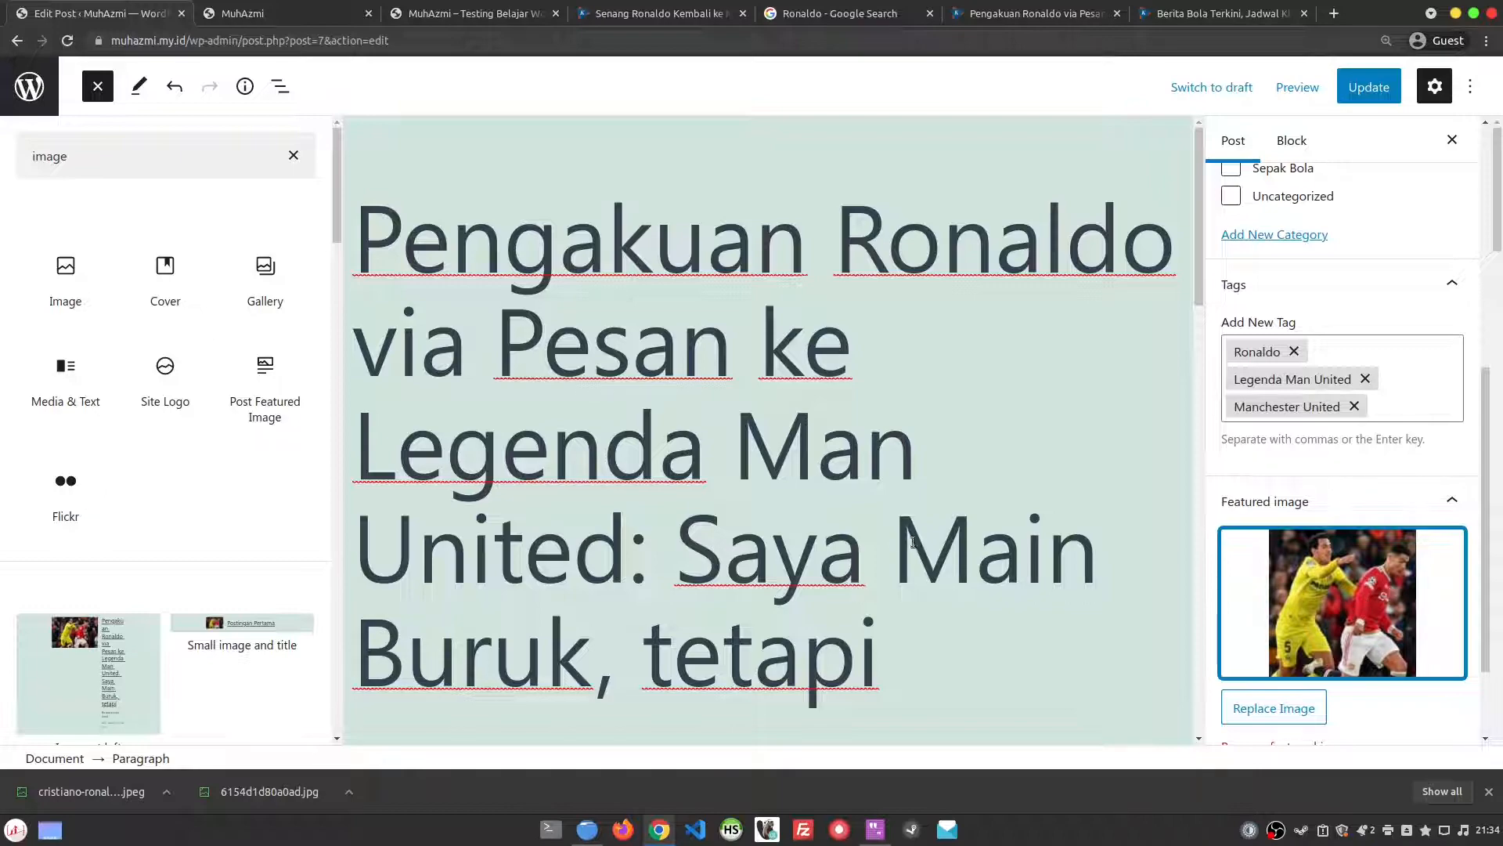
{"action": "scroll", "coordinate": [913, 541], "scroll_direction": "down", "scroll_amount": 10}
{"action": "left_click", "coordinate": [835, 484]}
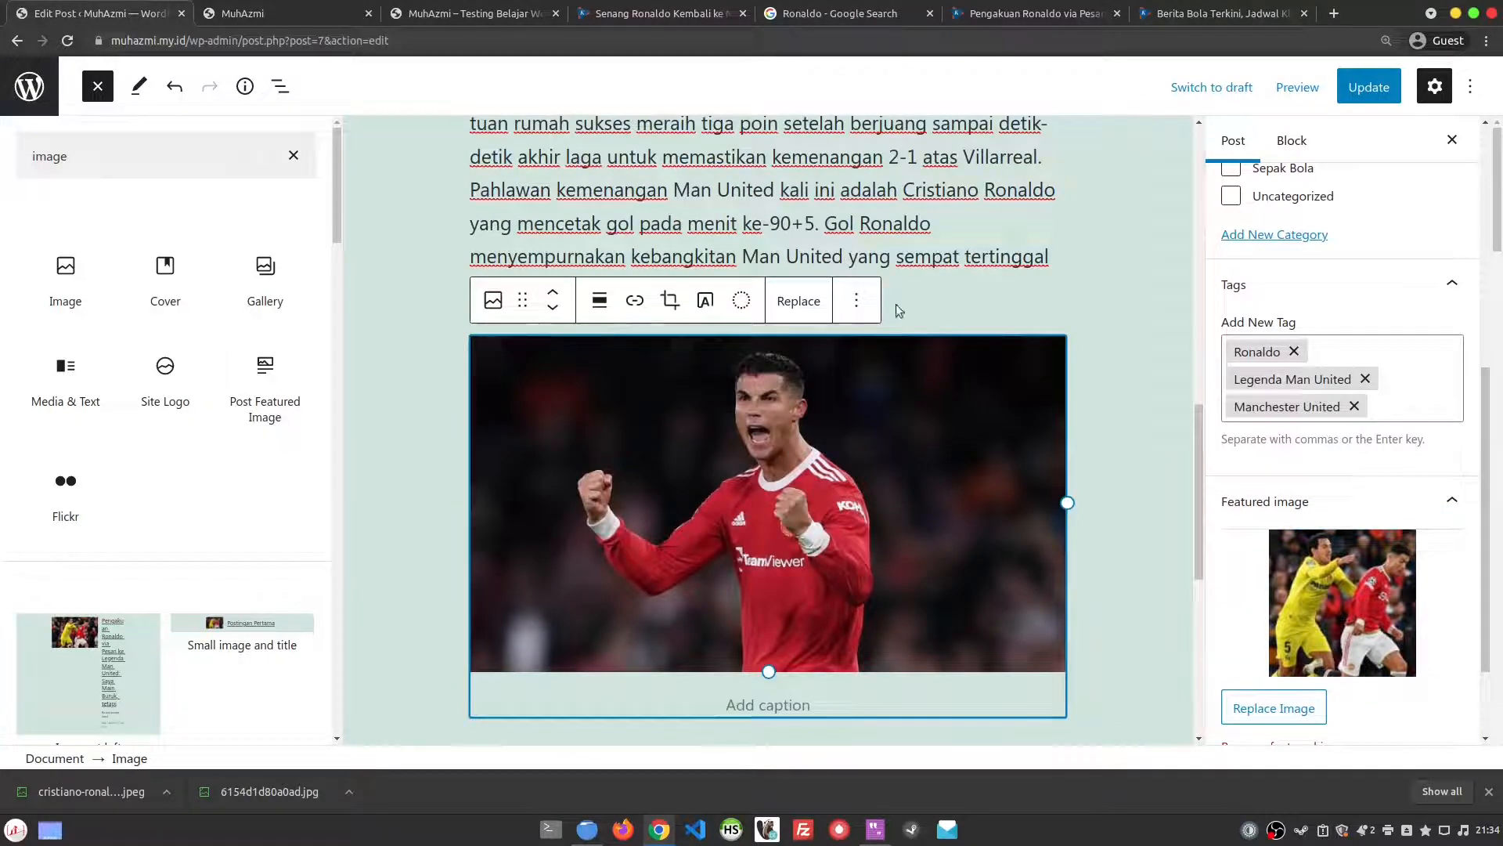
{"action": "scroll", "coordinate": [1315, 601], "scroll_direction": "down", "scroll_amount": 2}
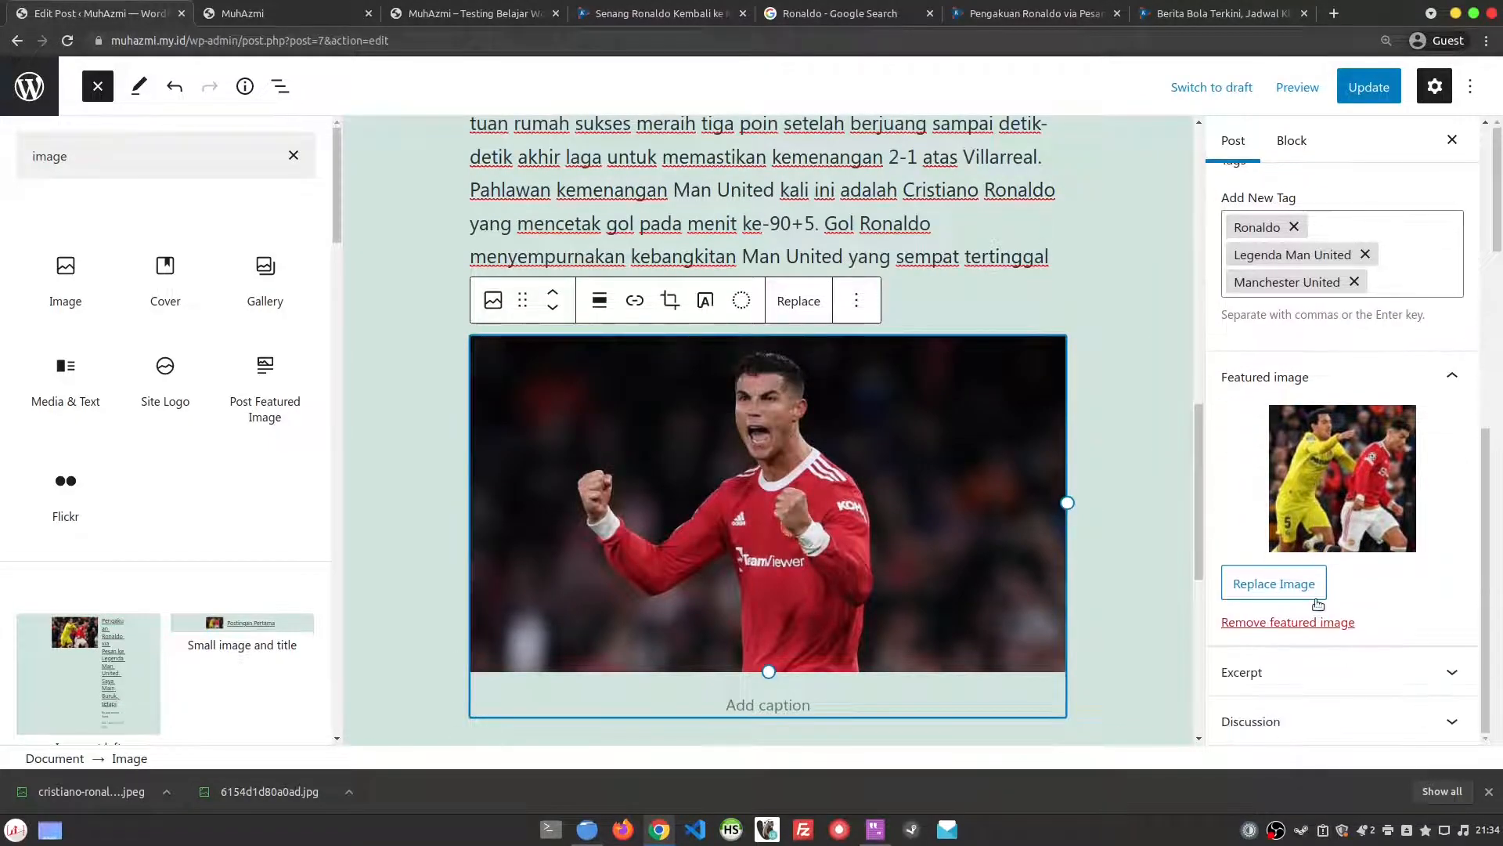
{"action": "left_click", "coordinate": [1377, 671]}
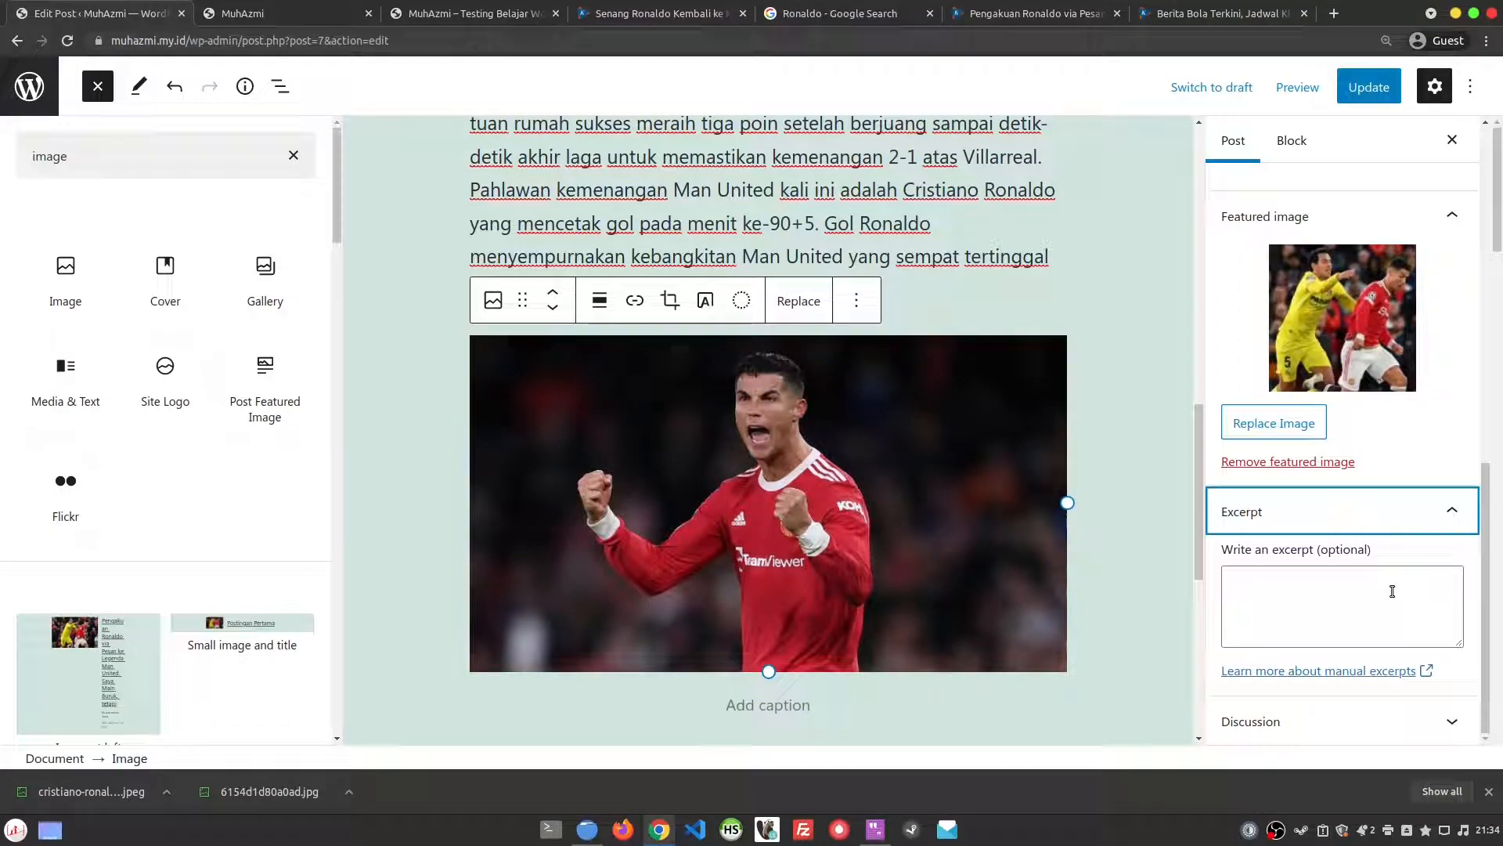
{"action": "scroll", "coordinate": [1393, 591], "scroll_direction": "up", "scroll_amount": 5}
{"action": "scroll", "coordinate": [830, 534], "scroll_direction": "up", "scroll_amount": 10}
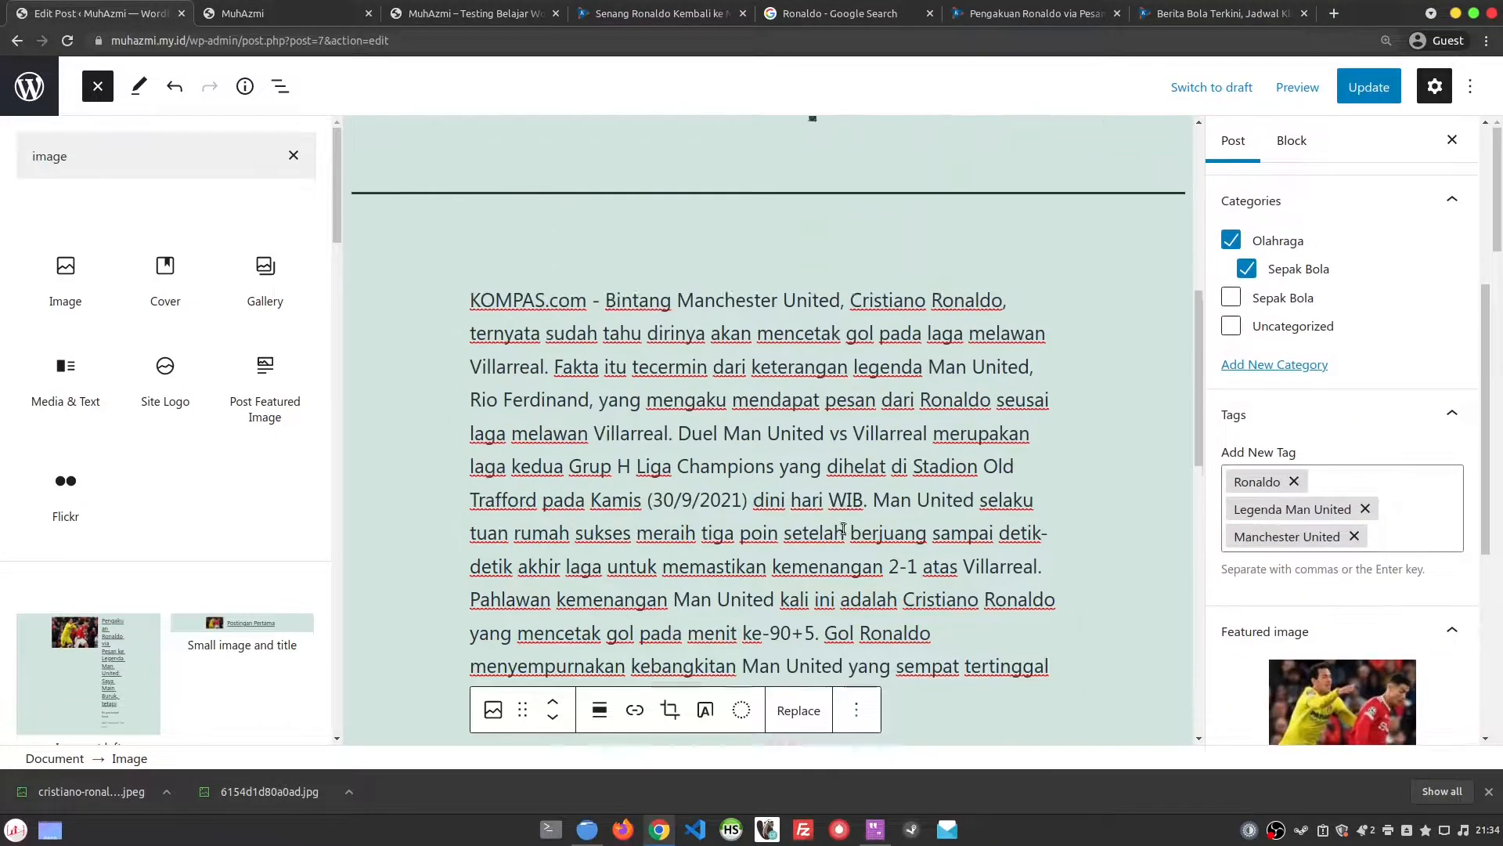
{"action": "scroll", "coordinate": [849, 528], "scroll_direction": "down", "scroll_amount": 2}
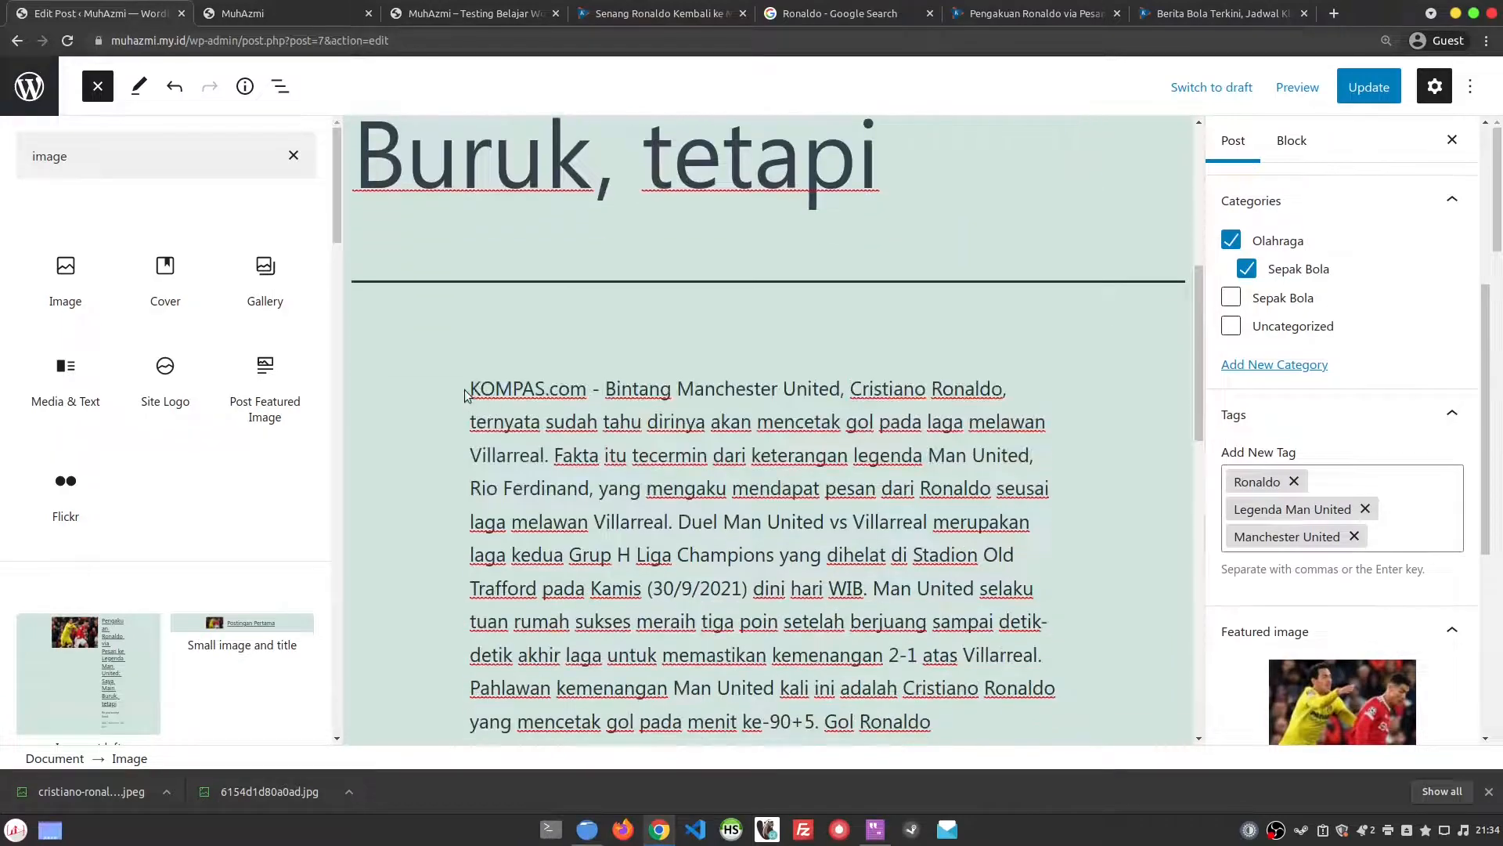
- Look at the article summaries under Berita Terkini on the Kompas Bola page as examples of excerpts
{"action": "left_click", "coordinate": [615, 8]}
{"action": "left_click", "coordinate": [469, 13]}
{"action": "left_click", "coordinate": [841, 13]}
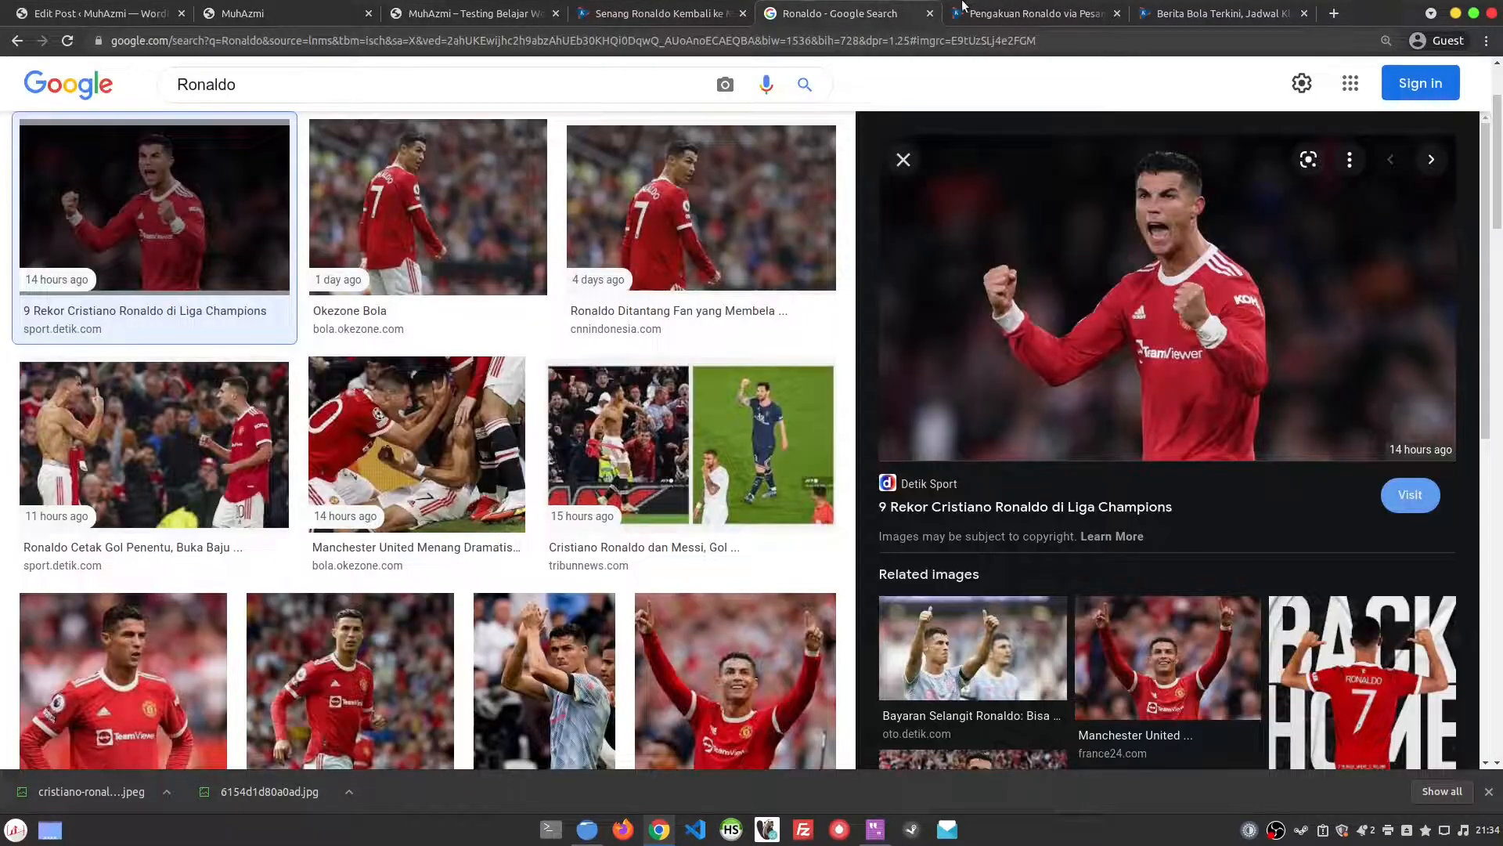
{"action": "left_click", "coordinate": [1003, 8]}
{"action": "left_click", "coordinate": [1221, 13]}
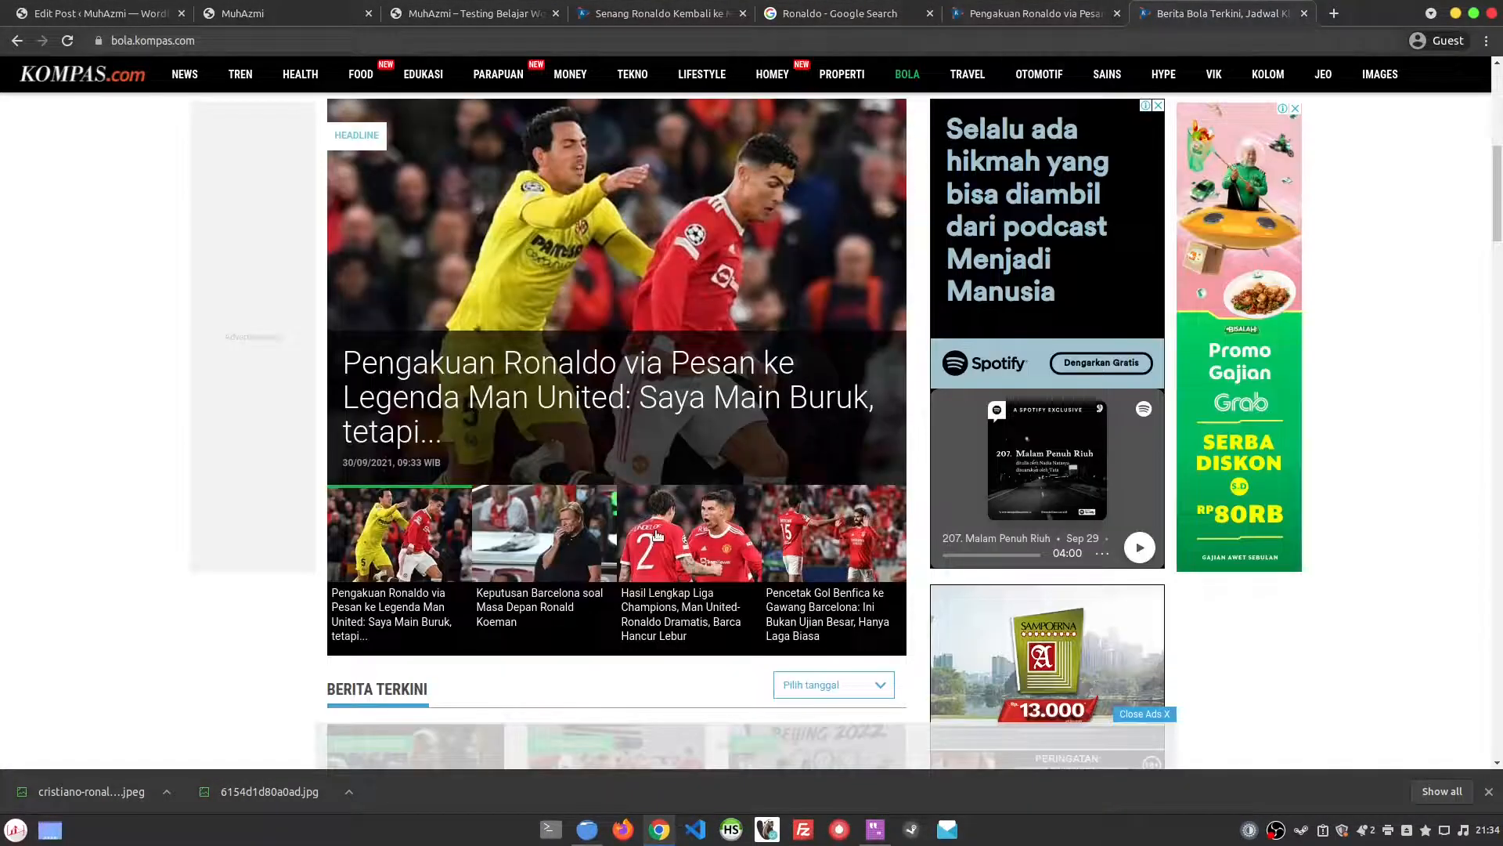
{"action": "scroll", "coordinate": [377, 464], "scroll_direction": "down", "scroll_amount": 5}
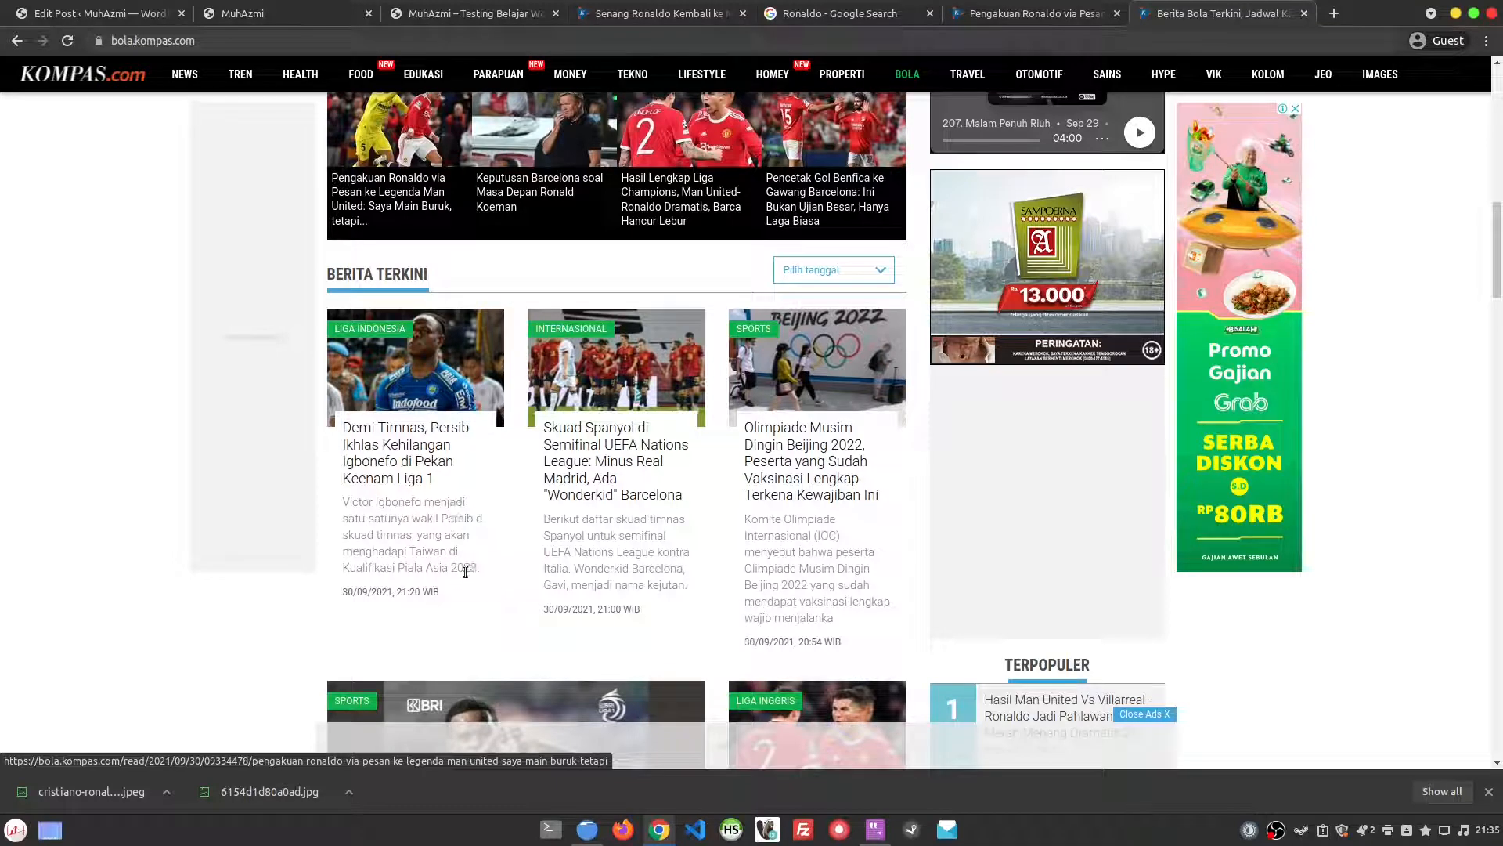
{"action": "left_click_drag", "start_coordinate": [450, 567], "coordinate": [481, 573]}
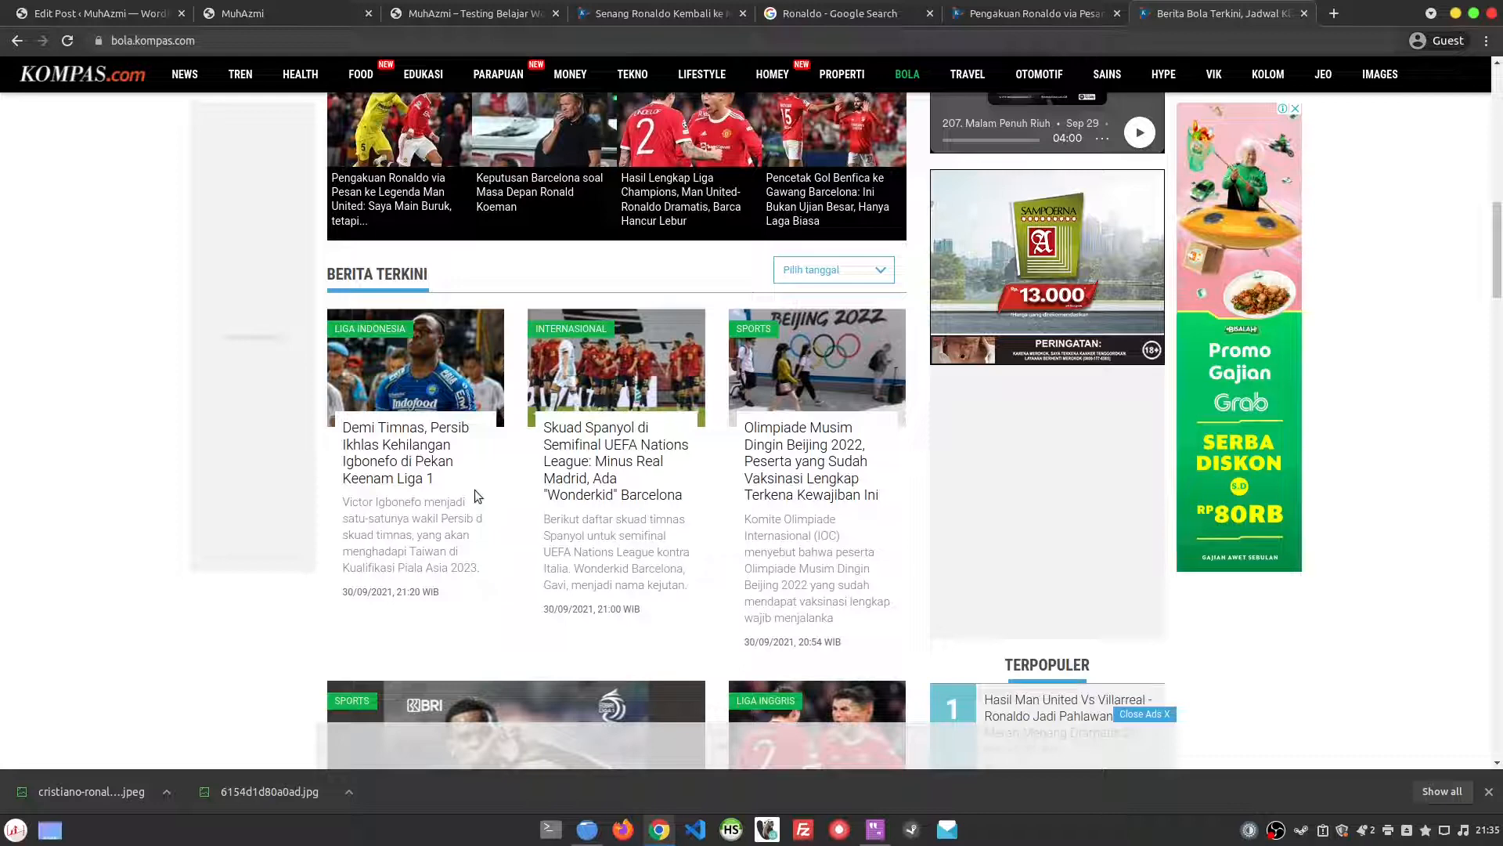
- Return to the post editor and collapse the Excerpt settings, leaving the excerpt empty
{"action": "left_click", "coordinate": [108, 7]}
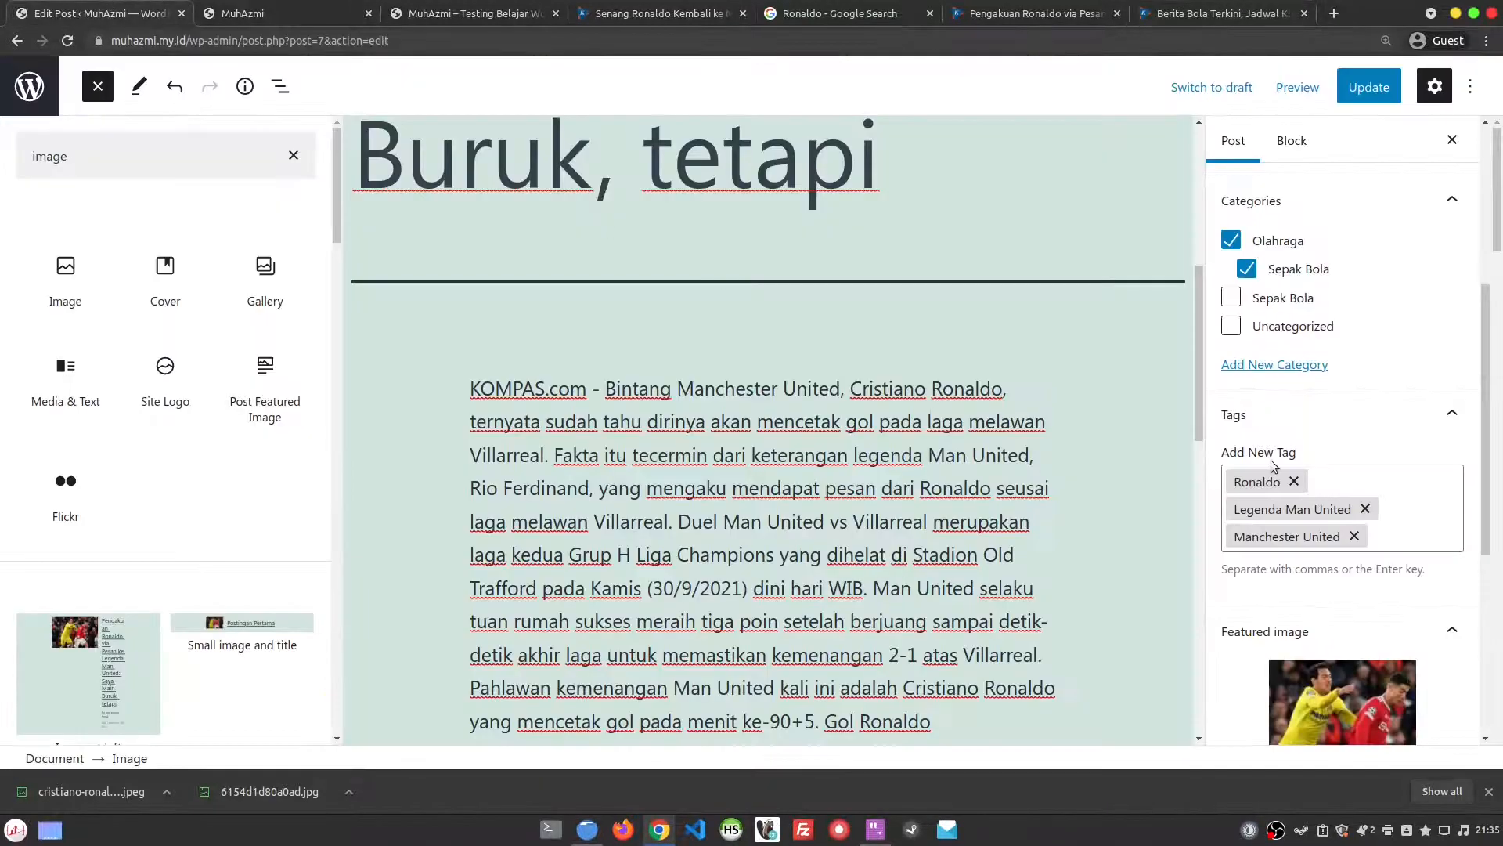
{"action": "scroll", "coordinate": [1262, 612], "scroll_direction": "down", "scroll_amount": 14}
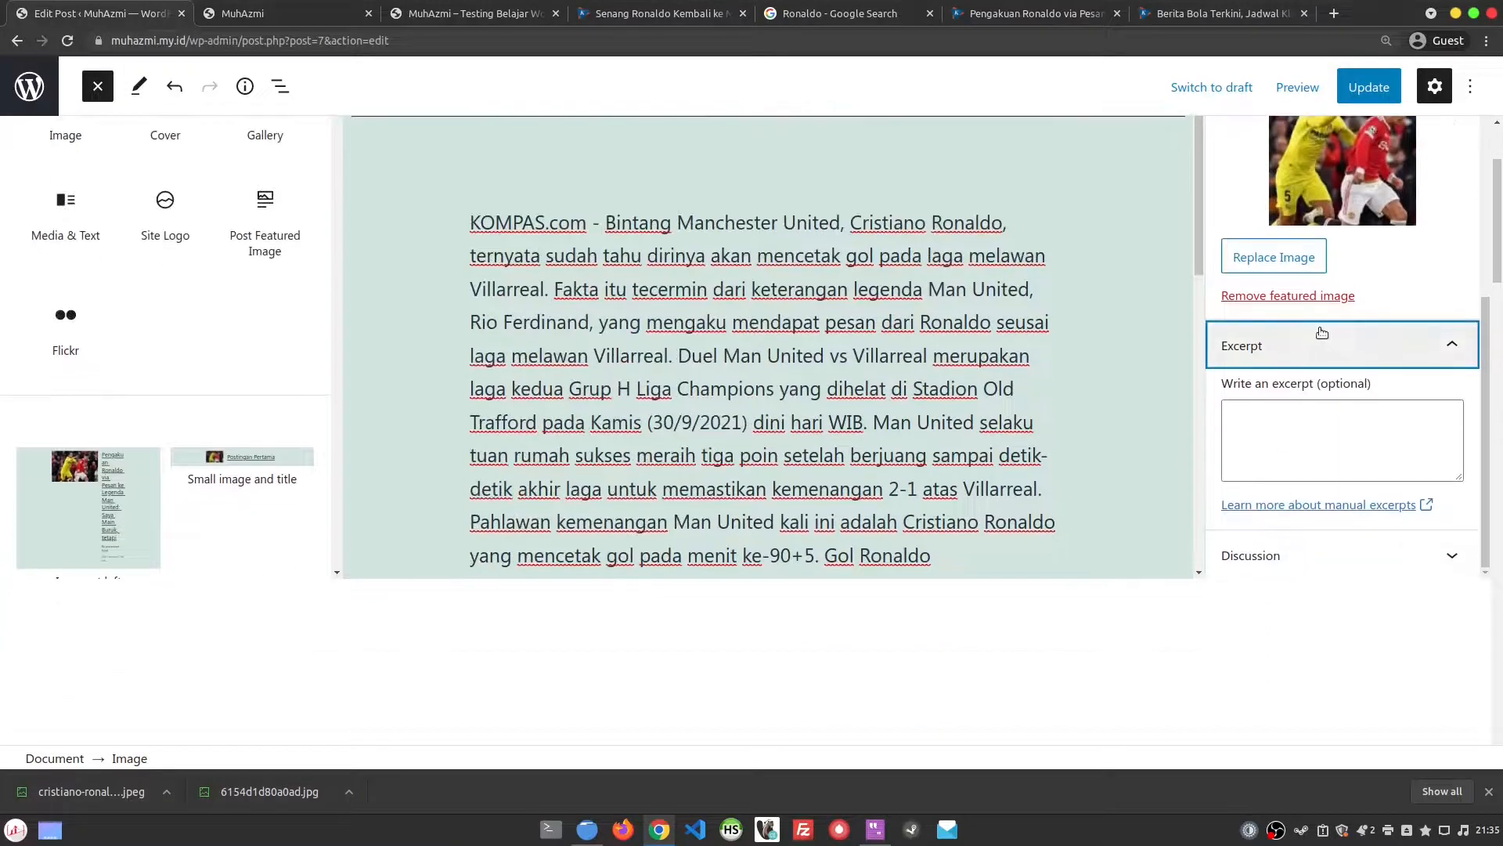
{"action": "left_click", "coordinate": [1355, 342]}
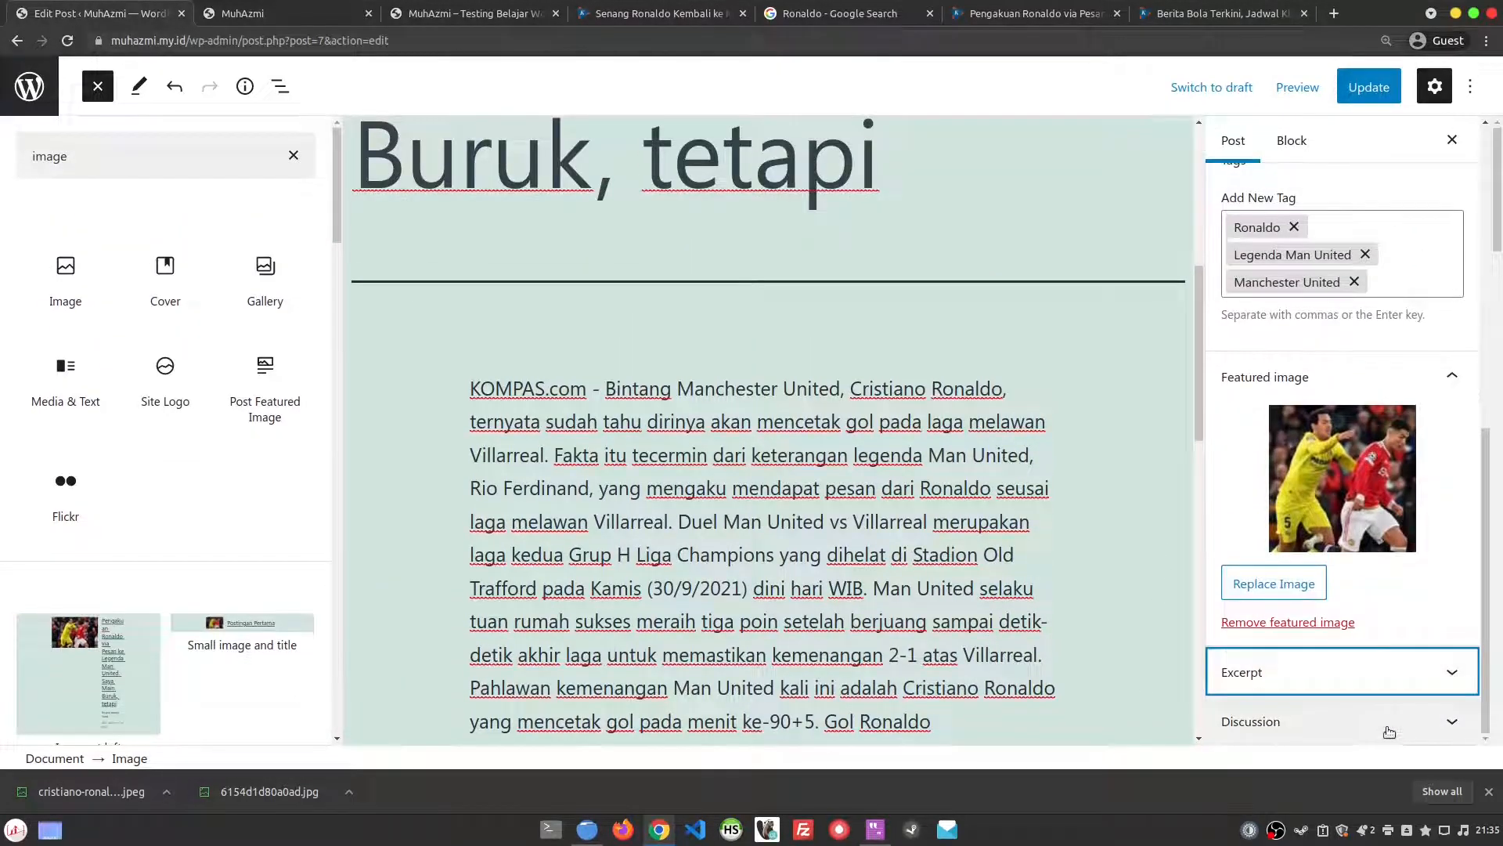
- Open the post's Discussion settings and switch Allow comments off and back on
{"action": "left_click", "coordinate": [1386, 725]}
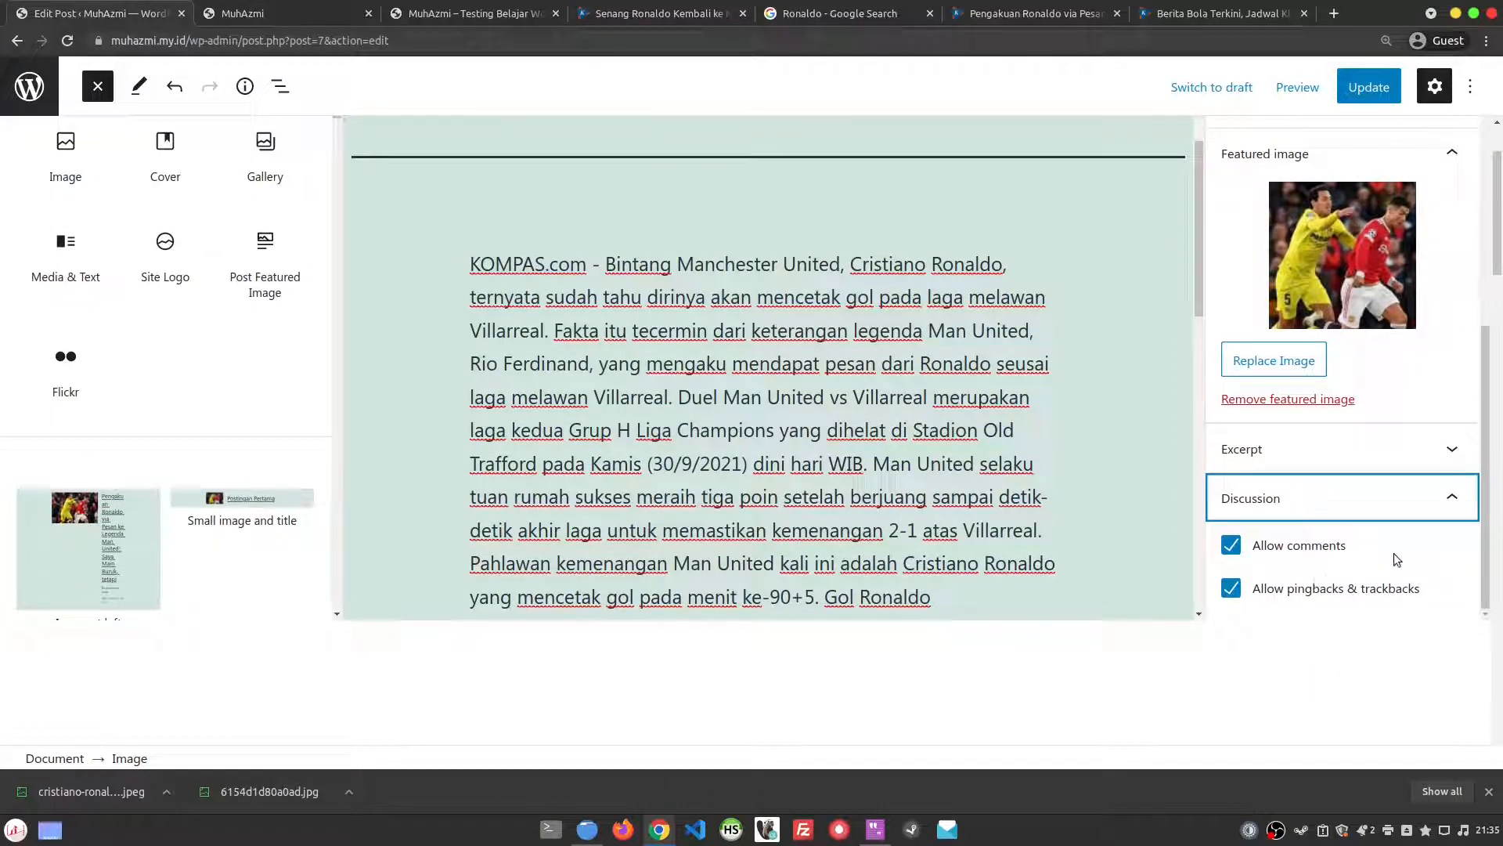
{"action": "left_click", "coordinate": [1231, 548]}
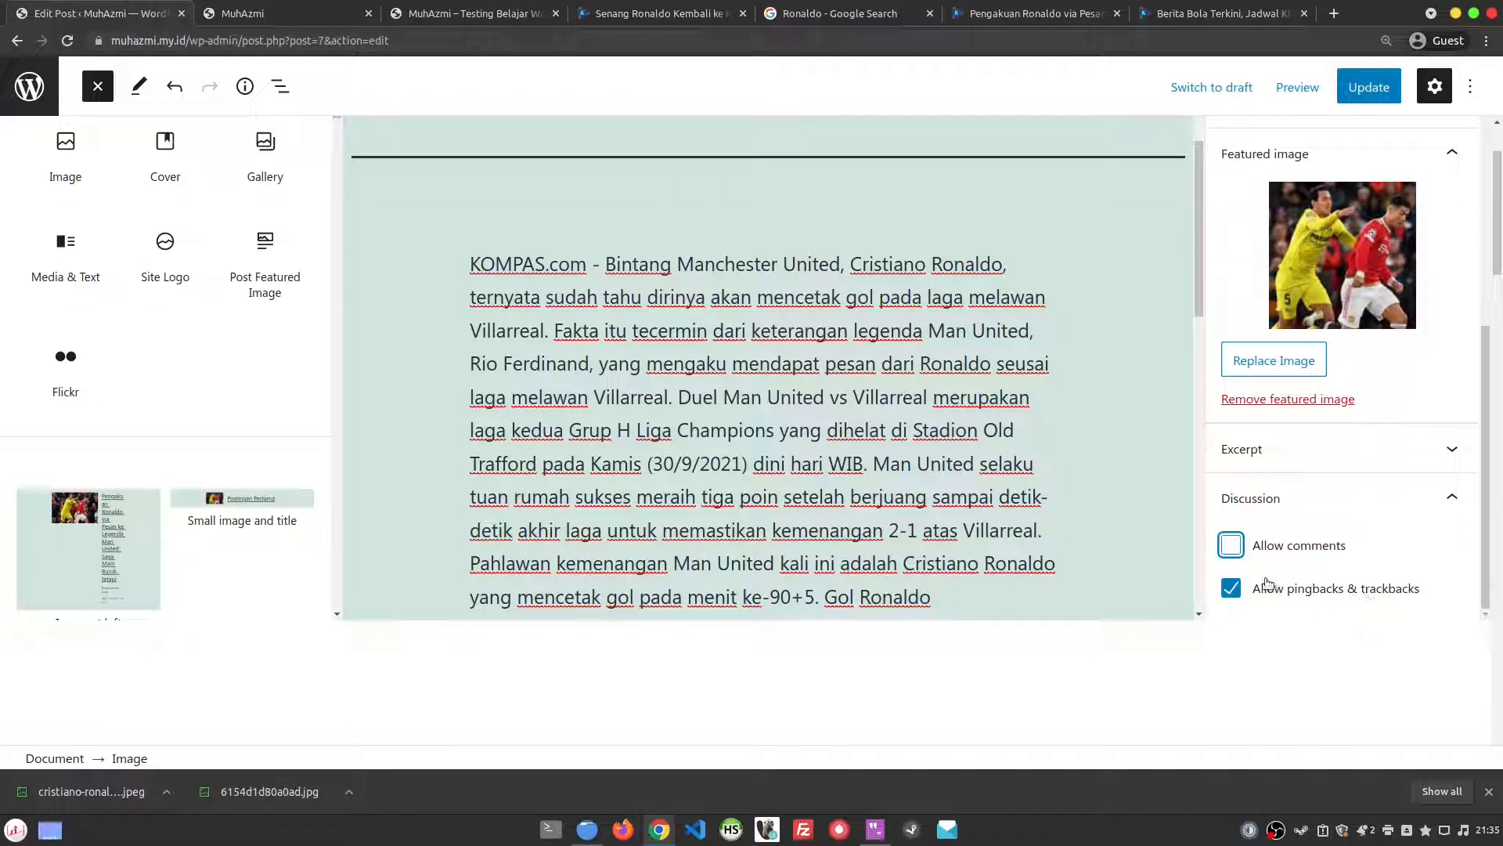
{"action": "left_click", "coordinate": [1231, 548]}
- Check the post's tags, categories and publishing settings, and update the post
{"action": "scroll", "coordinate": [1314, 580], "scroll_direction": "up", "scroll_amount": 9}
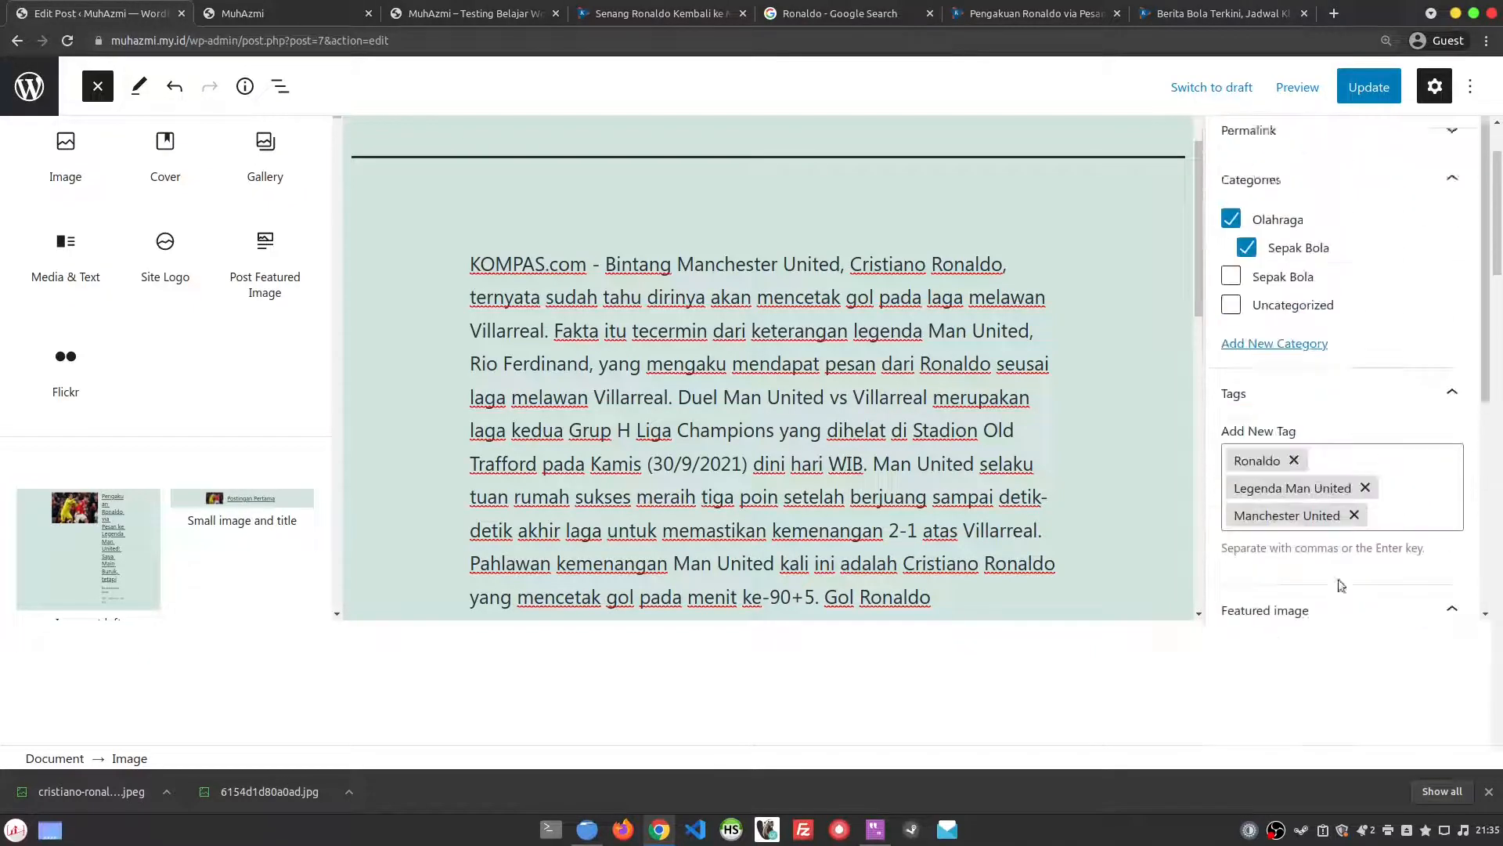
{"action": "scroll", "coordinate": [919, 612], "scroll_direction": "up", "scroll_amount": 7}
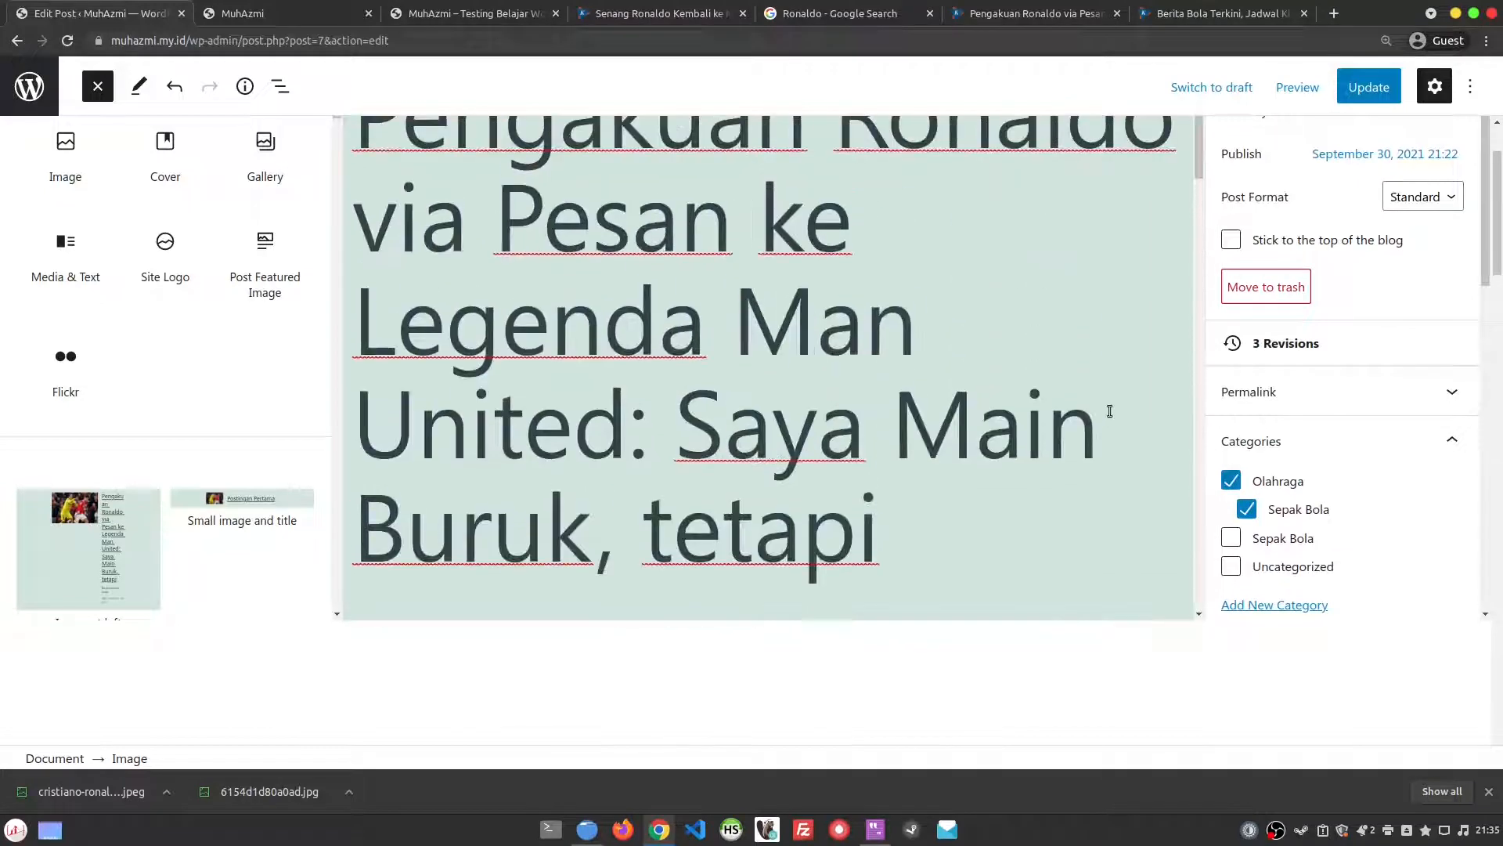
{"action": "left_click", "coordinate": [1383, 89]}
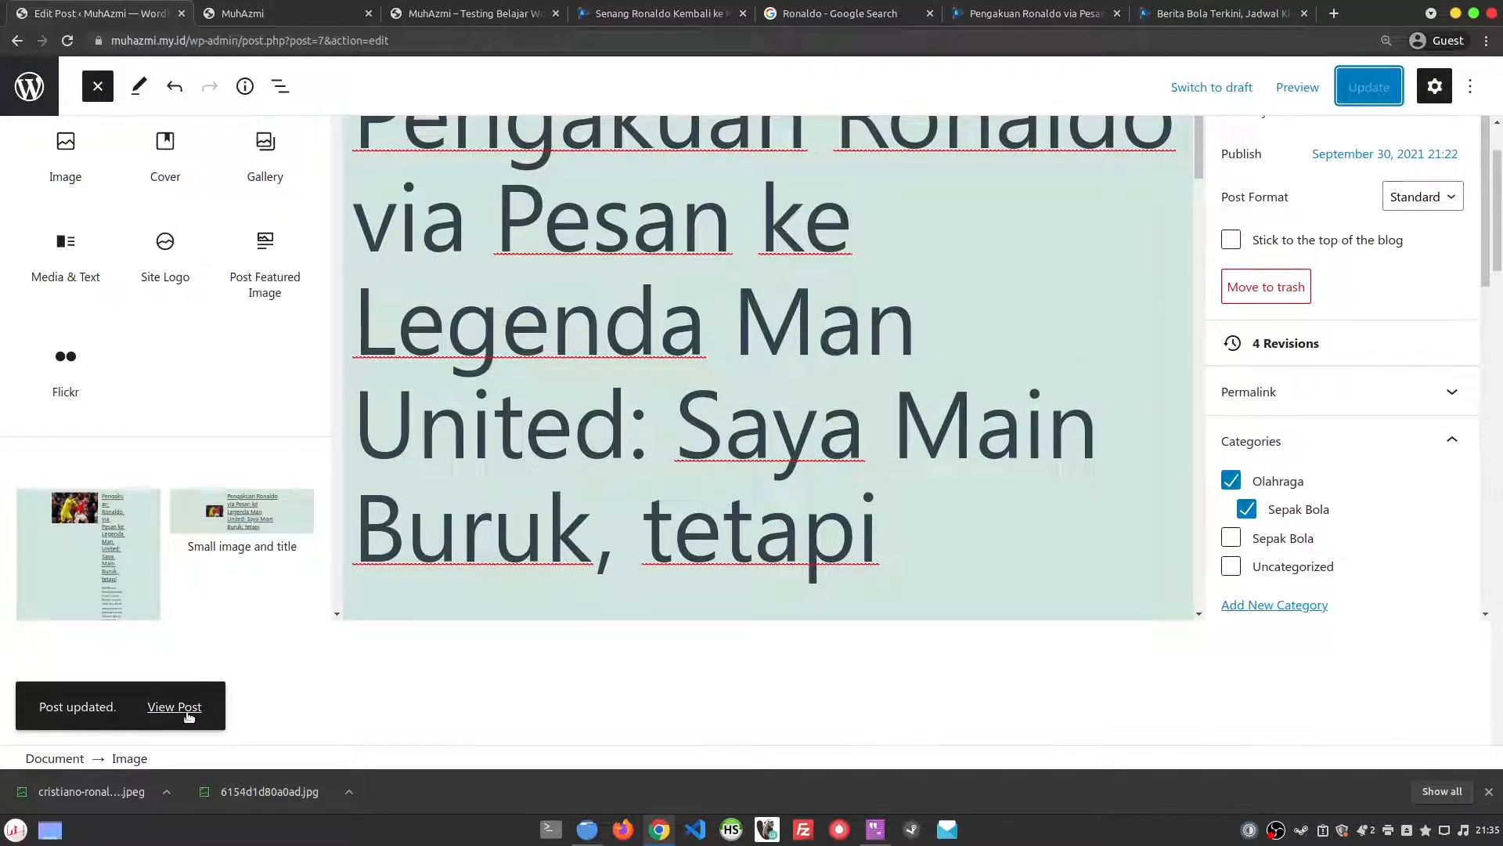
- View the published post and check its featured image, article text, Ronaldo picture and source credit
{"action": "left_click", "coordinate": [181, 713]}
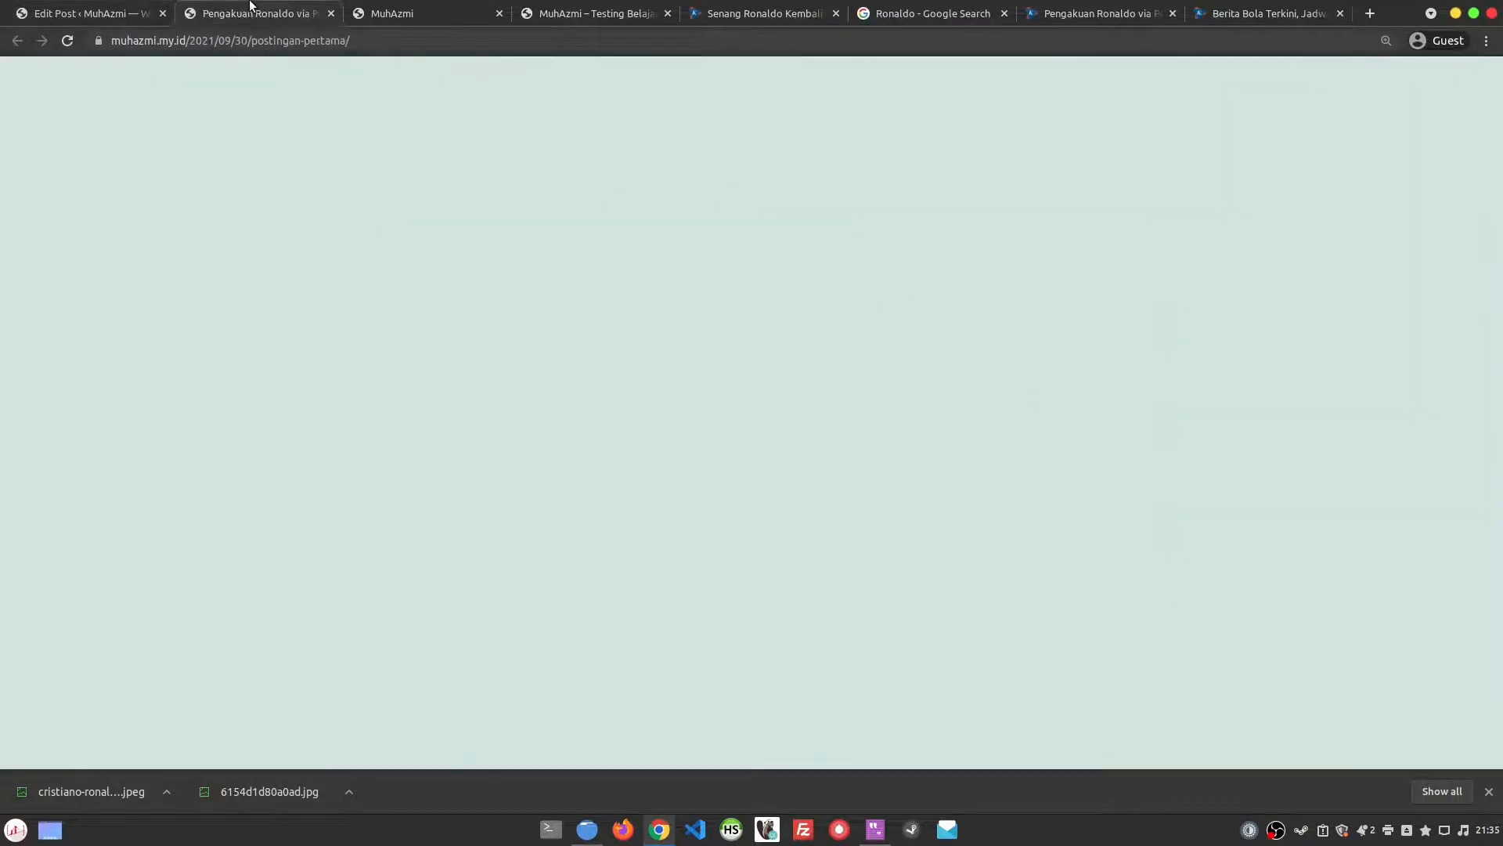
{"action": "scroll", "coordinate": [627, 575], "scroll_direction": "down", "scroll_amount": 3}
{"action": "scroll", "coordinate": [642, 574], "scroll_direction": "down", "scroll_amount": 15}
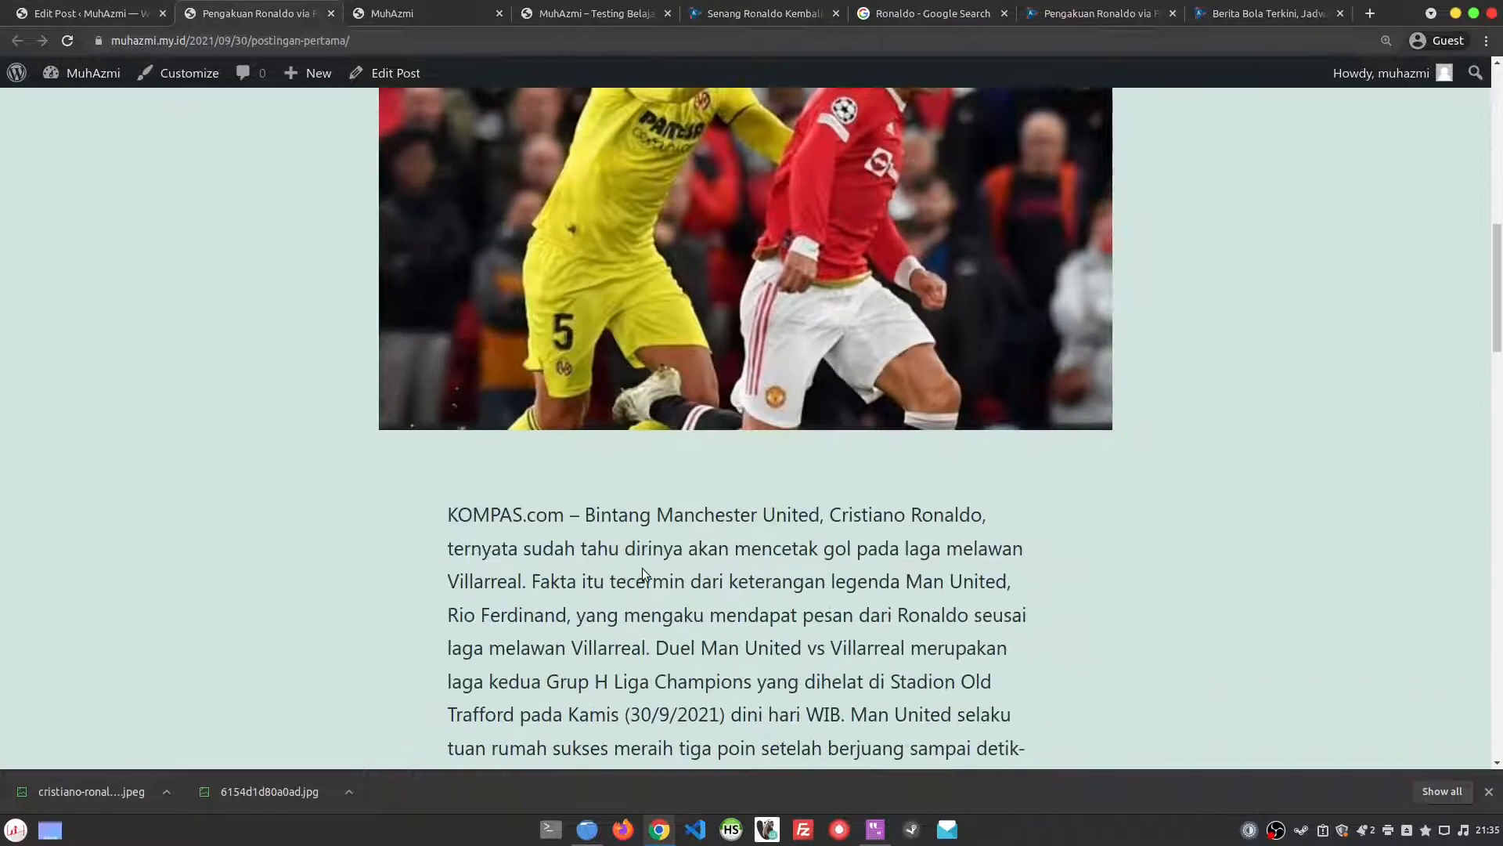
{"action": "scroll", "coordinate": [646, 562], "scroll_direction": "down", "scroll_amount": 8}
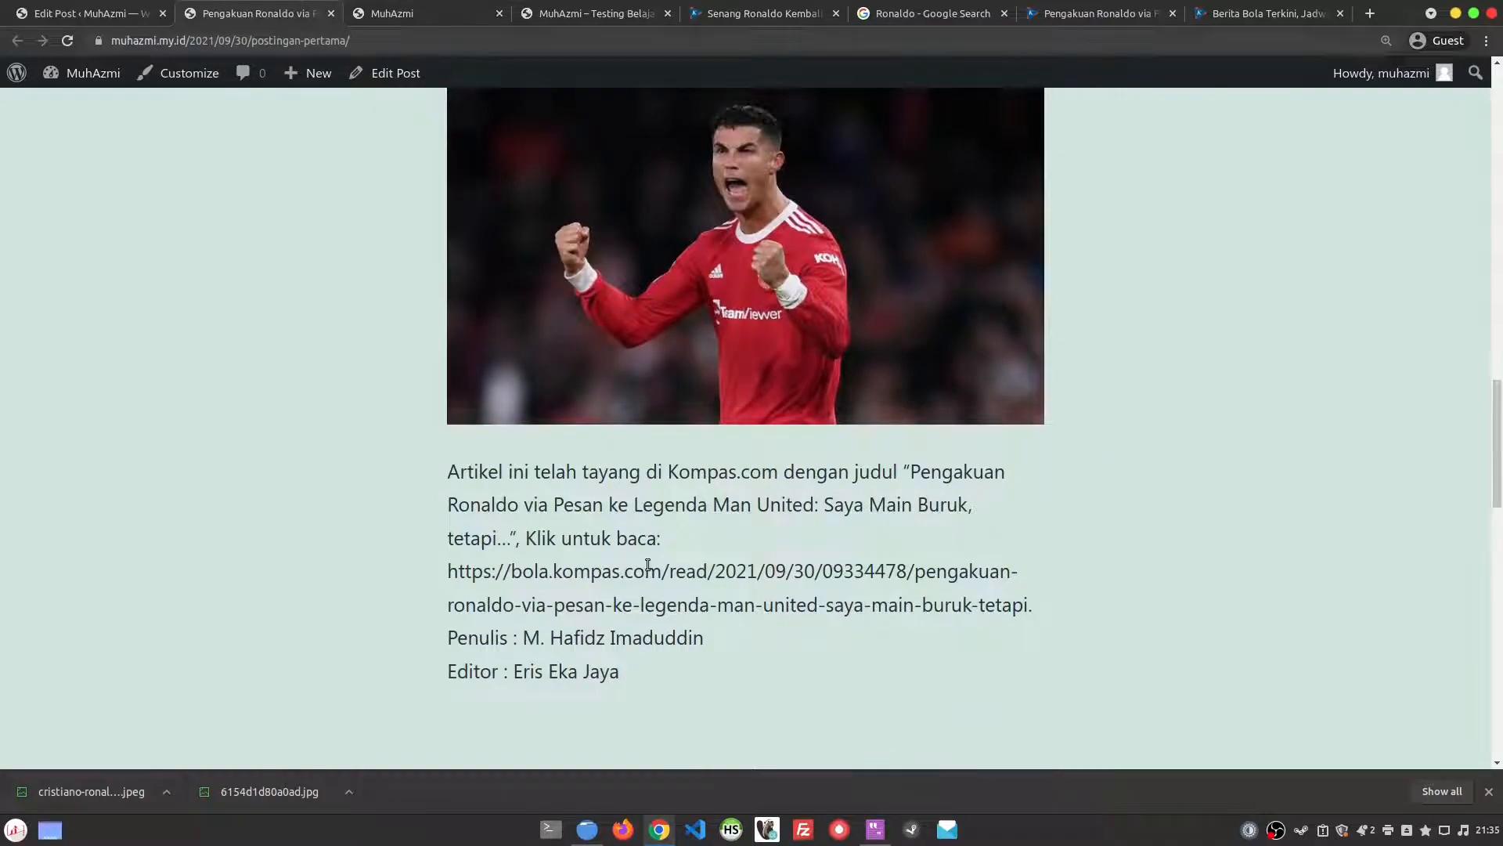
- Review the published post's article text and the categories and tags listed below it
{"action": "scroll", "coordinate": [646, 562], "scroll_direction": "up", "scroll_amount": 20}
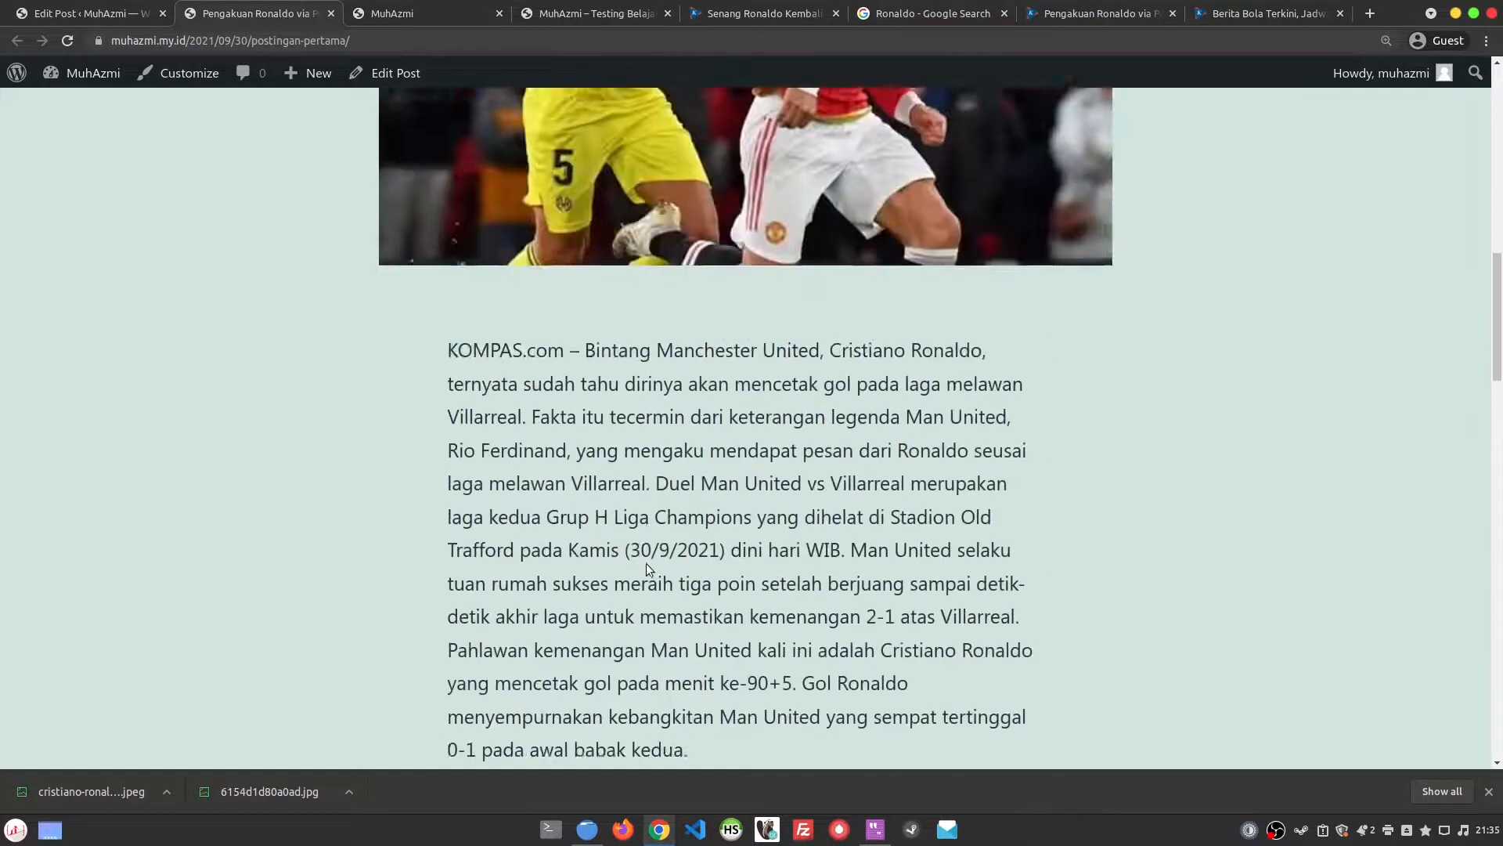
{"action": "scroll", "coordinate": [646, 563], "scroll_direction": "down", "scroll_amount": 20}
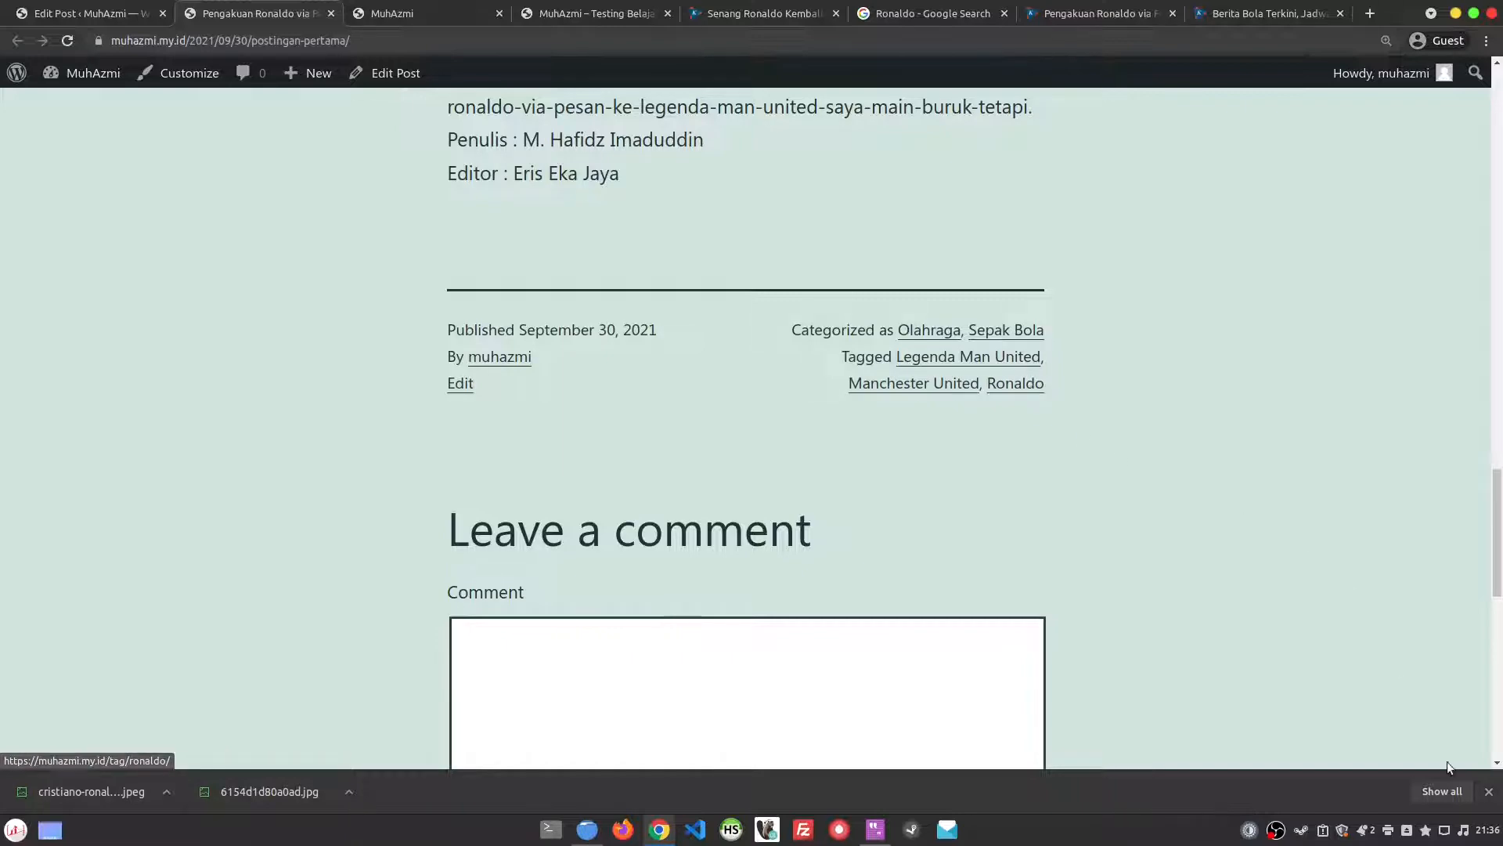
{"action": "left_click_drag", "start_coordinate": [1497, 554], "coordinate": [1463, 111]}
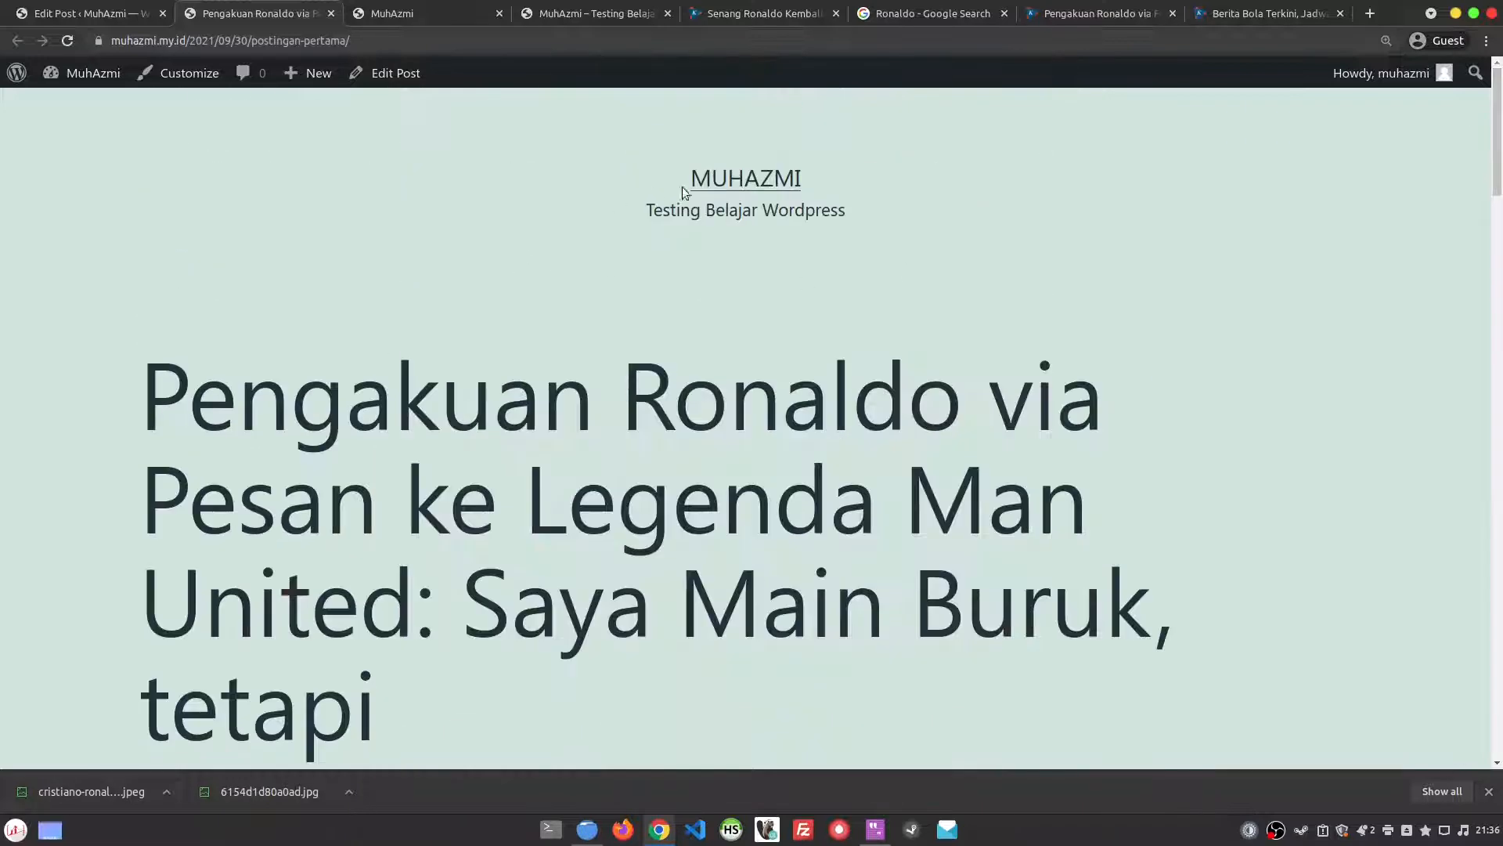
- Open the site's home page and check how the post's featured image, shortened text, categories and tags are listed
{"action": "left_click", "coordinate": [715, 177]}
{"action": "scroll", "coordinate": [712, 570], "scroll_direction": "down", "scroll_amount": 5}
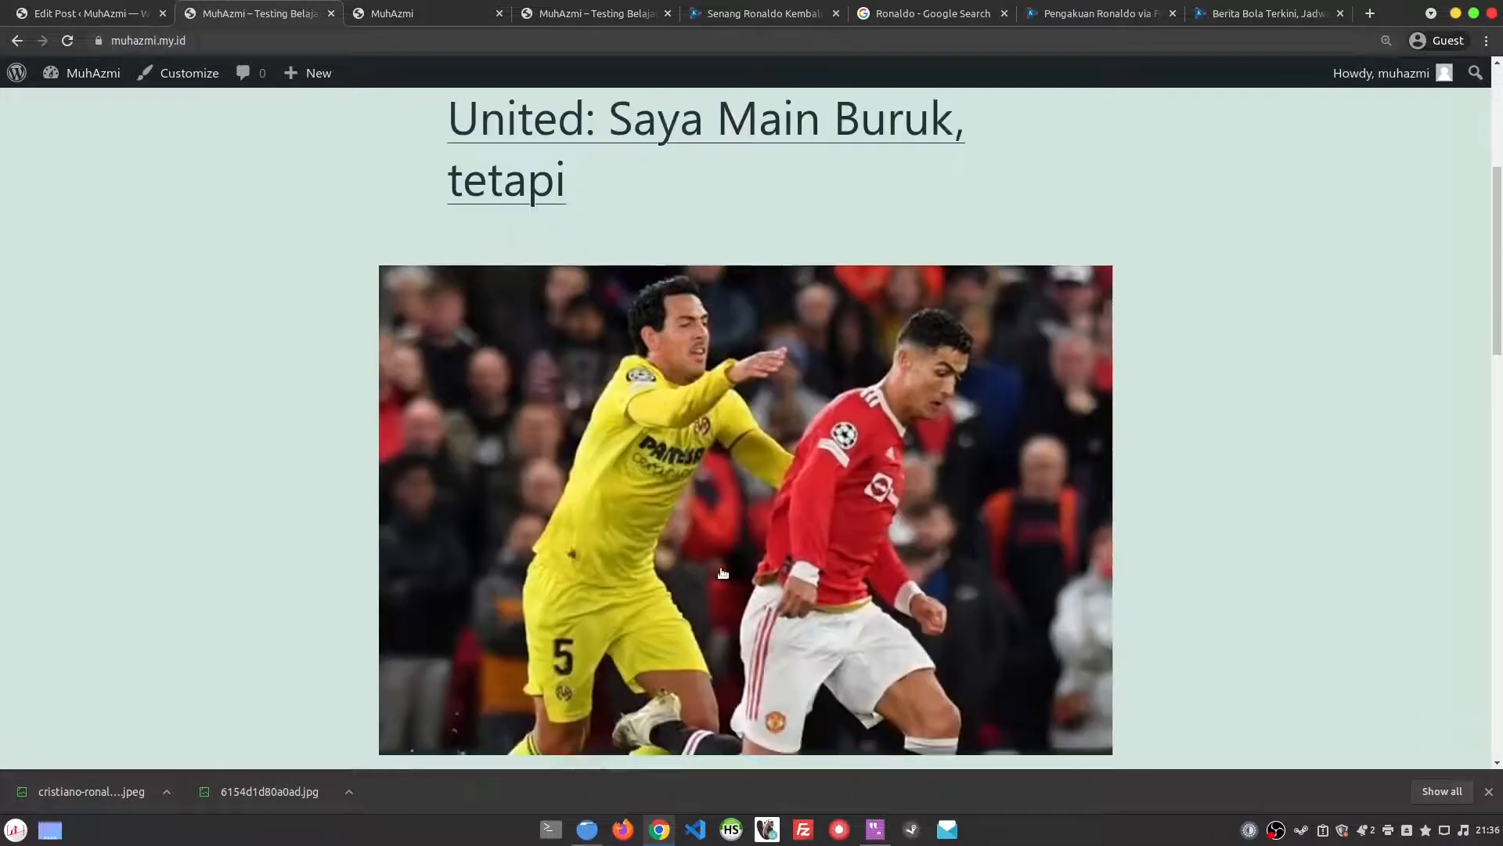
{"action": "scroll", "coordinate": [723, 573], "scroll_direction": "down", "scroll_amount": 8}
{"action": "scroll", "coordinate": [726, 561], "scroll_direction": "up", "scroll_amount": 2}
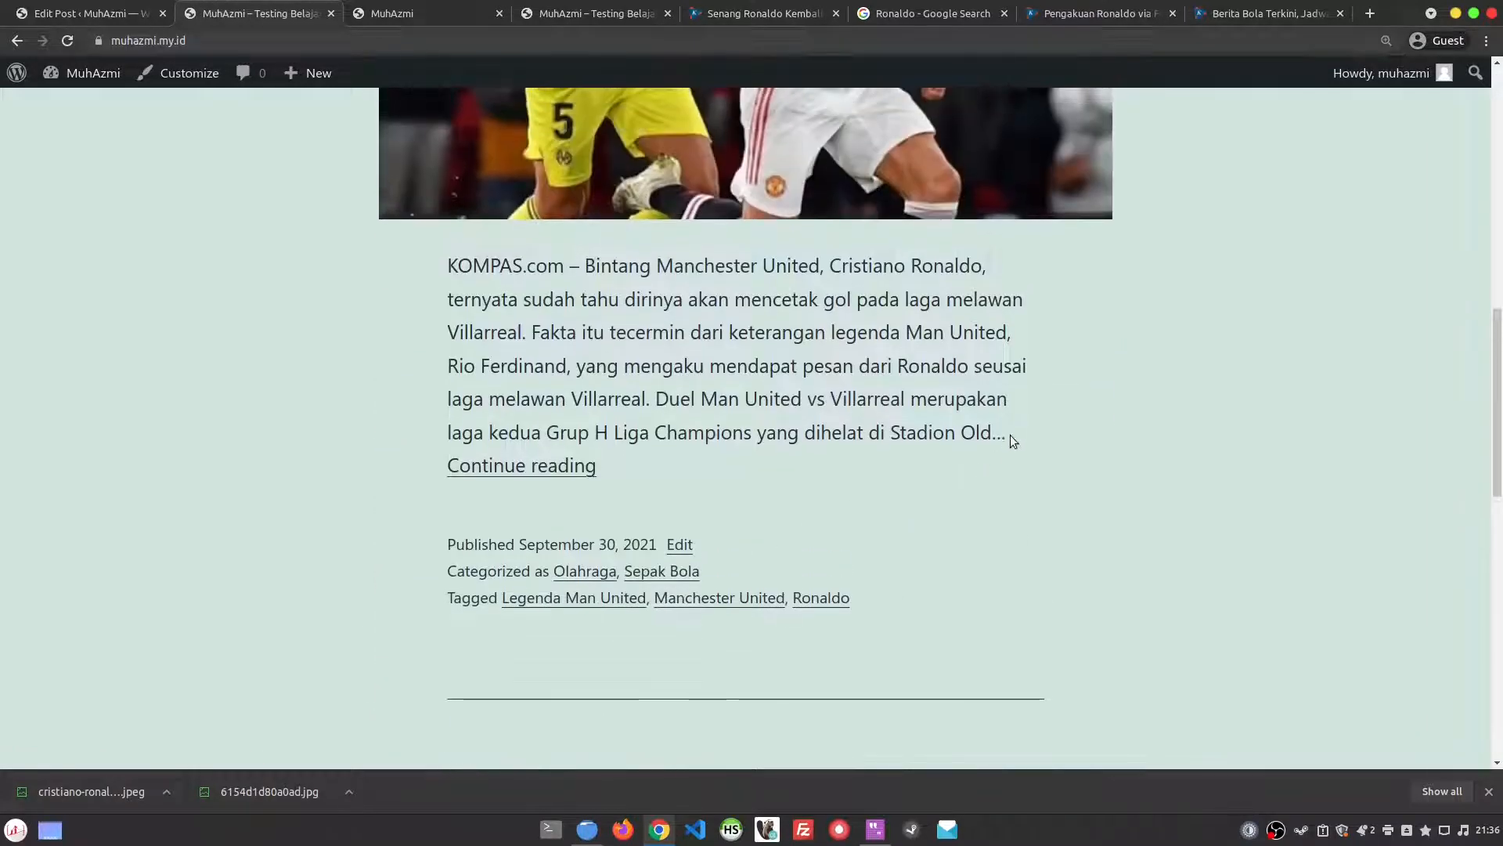
{"action": "left_click_drag", "start_coordinate": [1010, 434], "coordinate": [448, 275]}
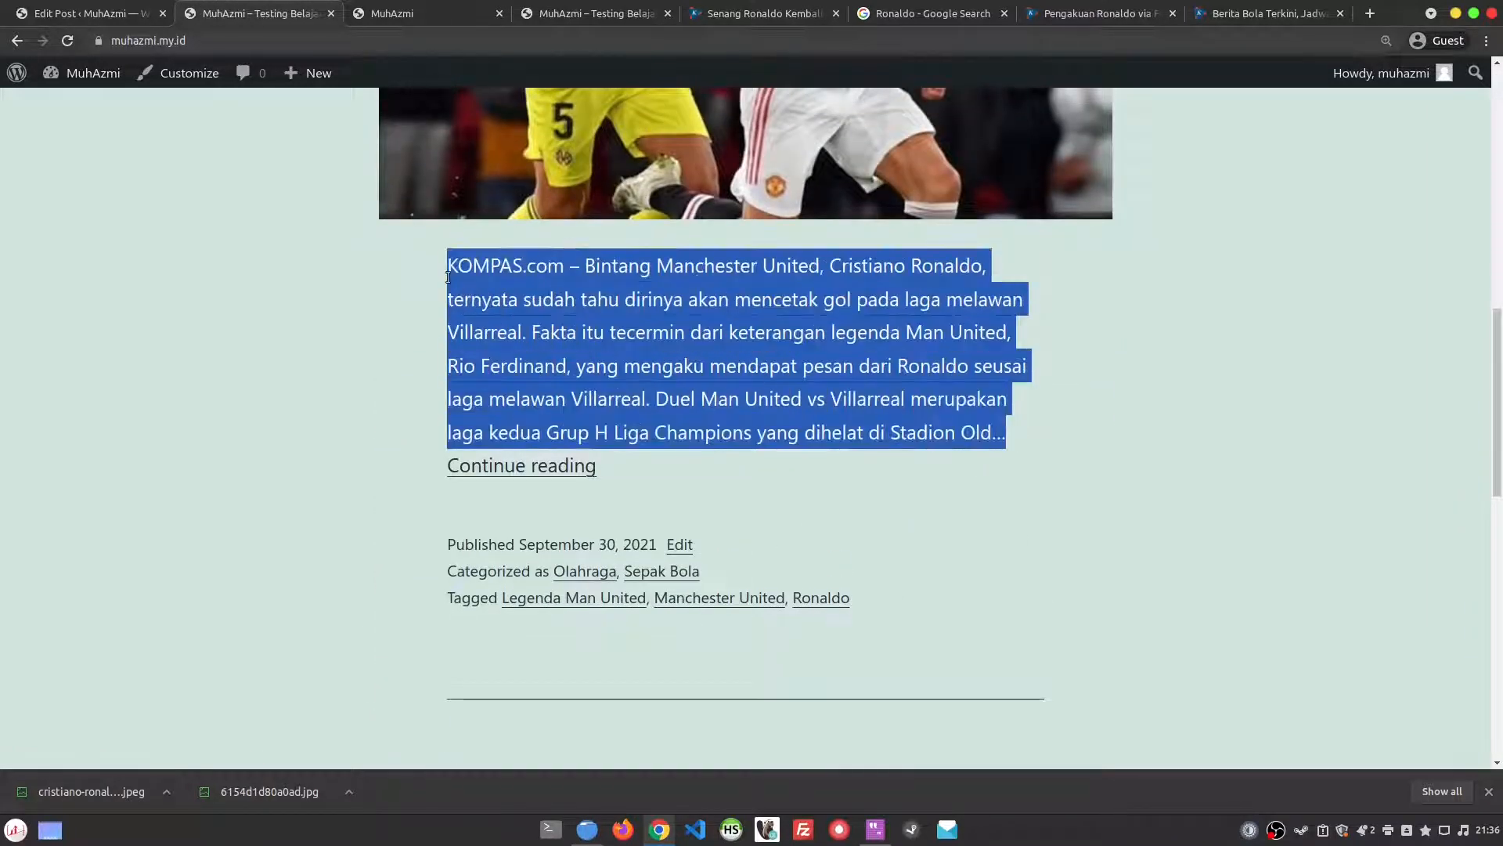
{"action": "left_click", "coordinate": [776, 339]}
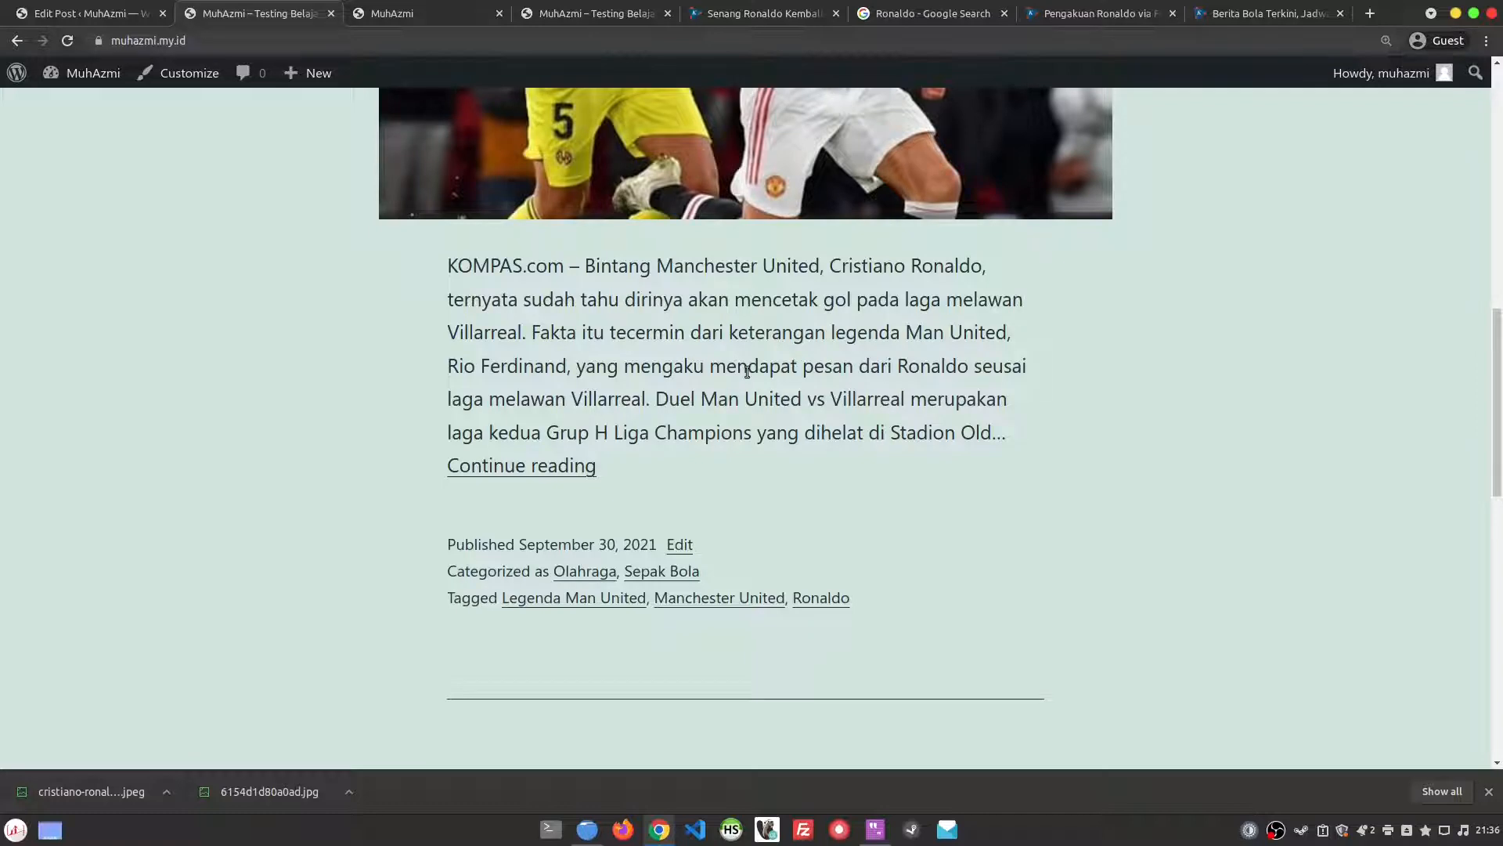
{"action": "scroll", "coordinate": [747, 372], "scroll_direction": "down", "scroll_amount": 2}
{"action": "scroll", "coordinate": [747, 372], "scroll_direction": "up", "scroll_amount": 2}
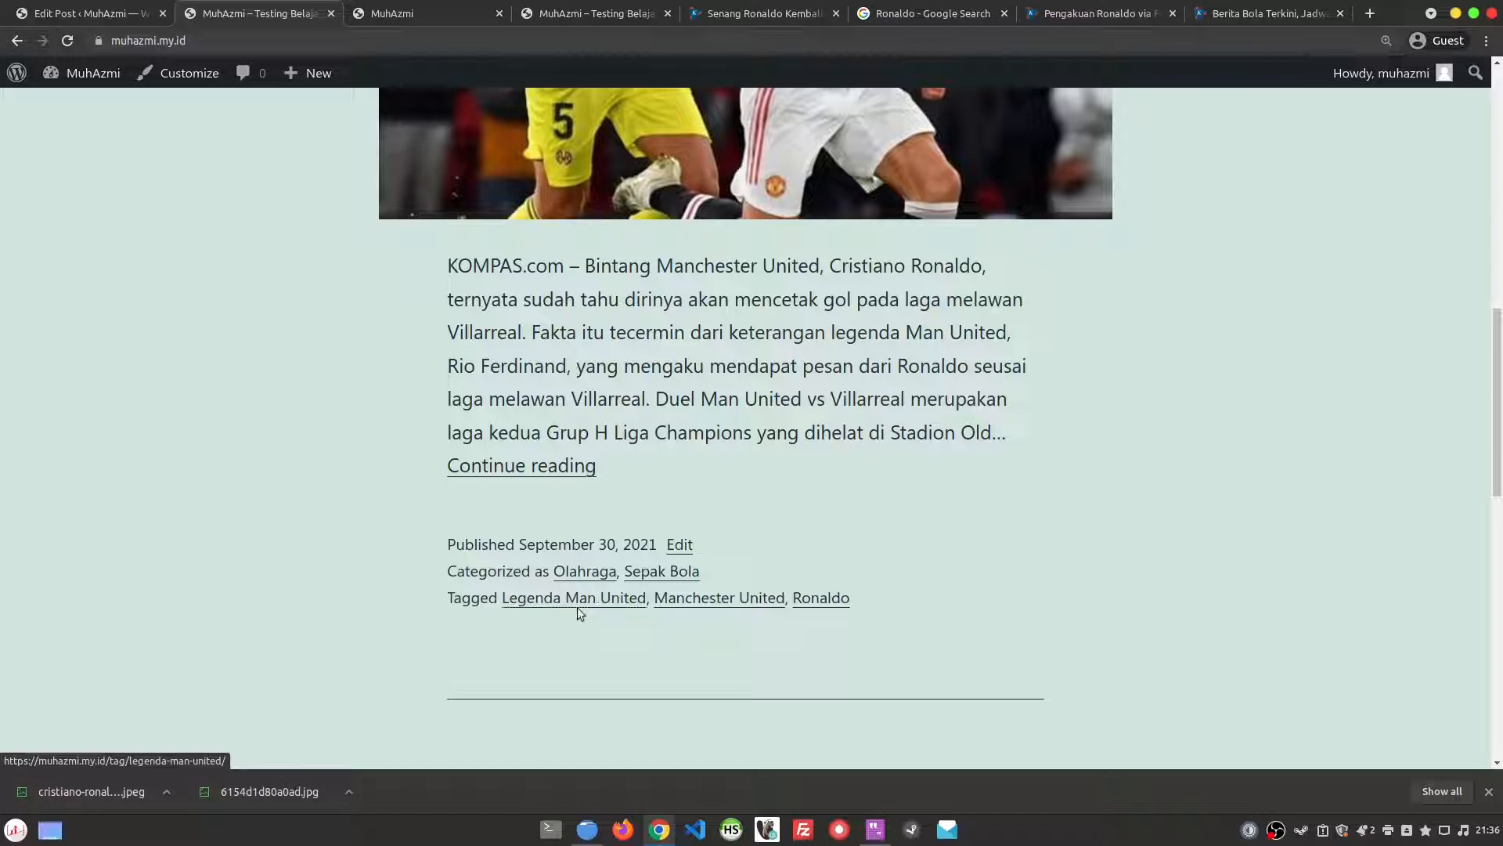
{"action": "scroll", "coordinate": [579, 470], "scroll_direction": "up", "scroll_amount": 5}
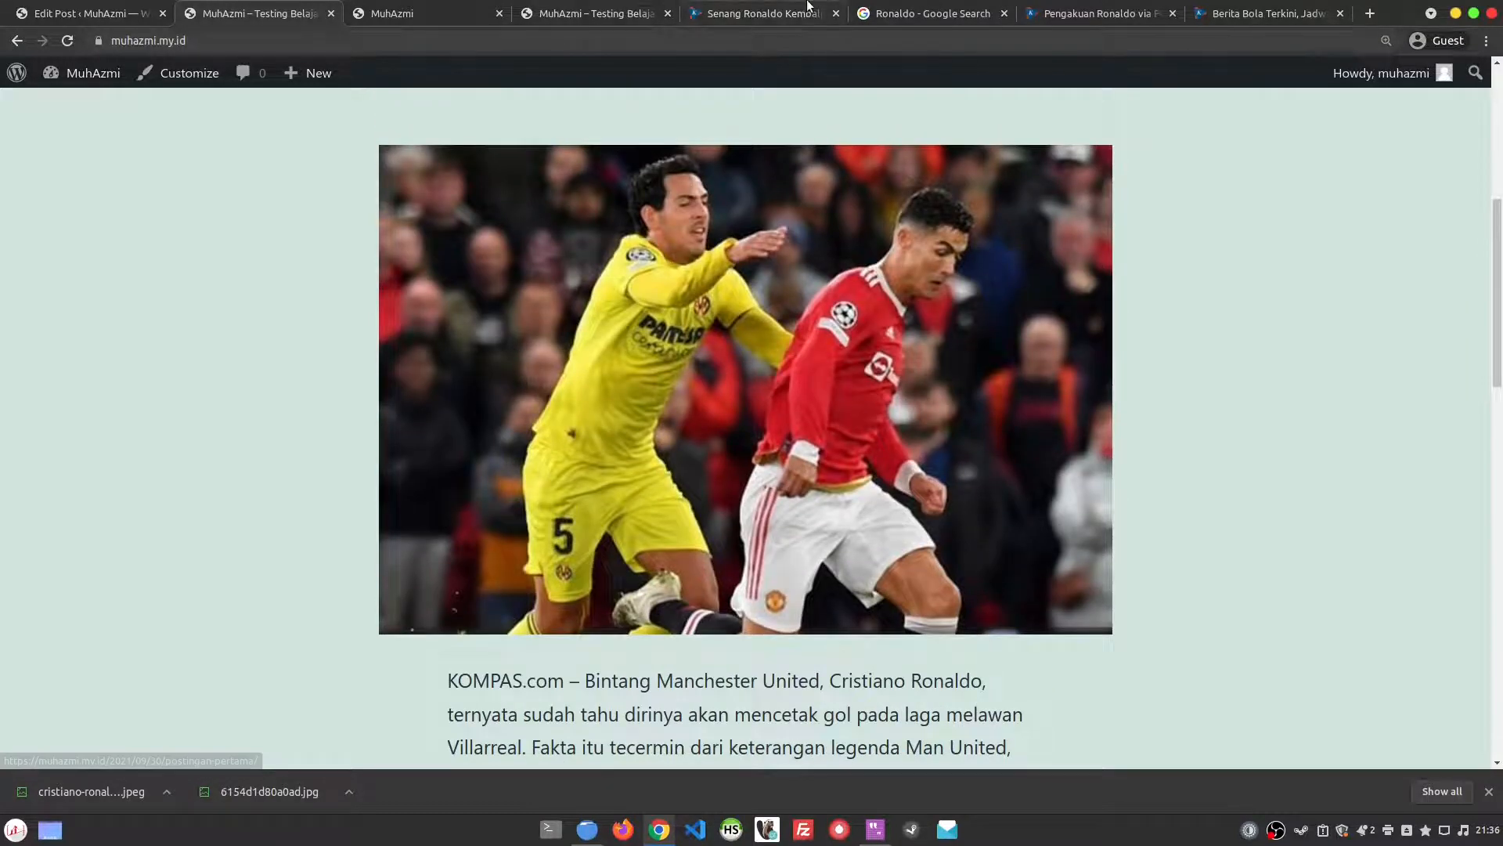
- Create a new post titled "Senang Ronaldo Kembali ke MU, Usain Bolt Berterima Kasih ke Sir Alex", copying the title from the Kompas article
{"action": "left_click", "coordinate": [763, 13]}
{"action": "triple_click", "coordinate": [380, 357]}
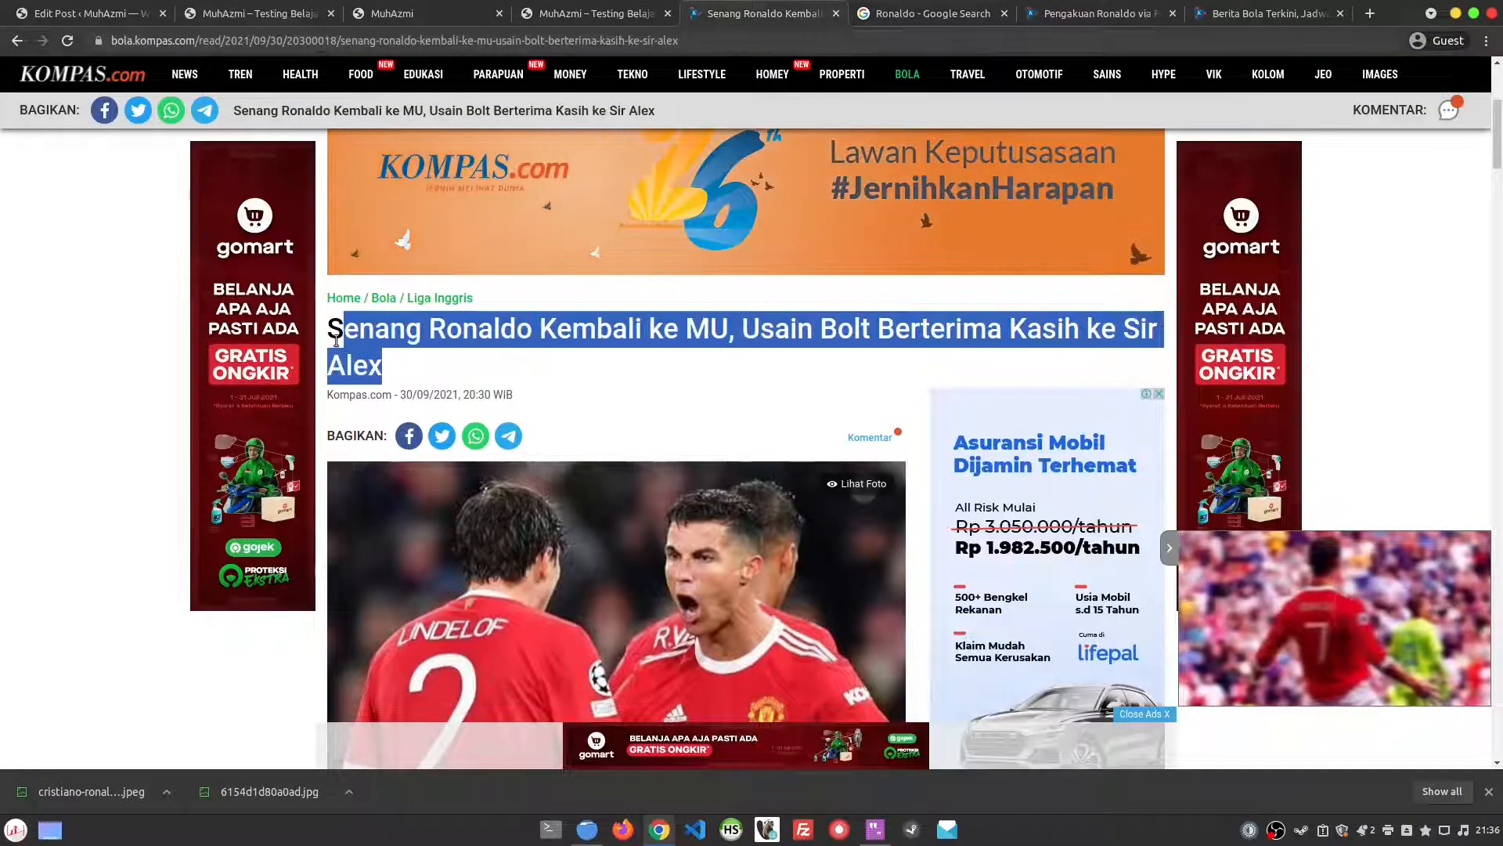
{"action": "left_click", "coordinate": [141, 16]}
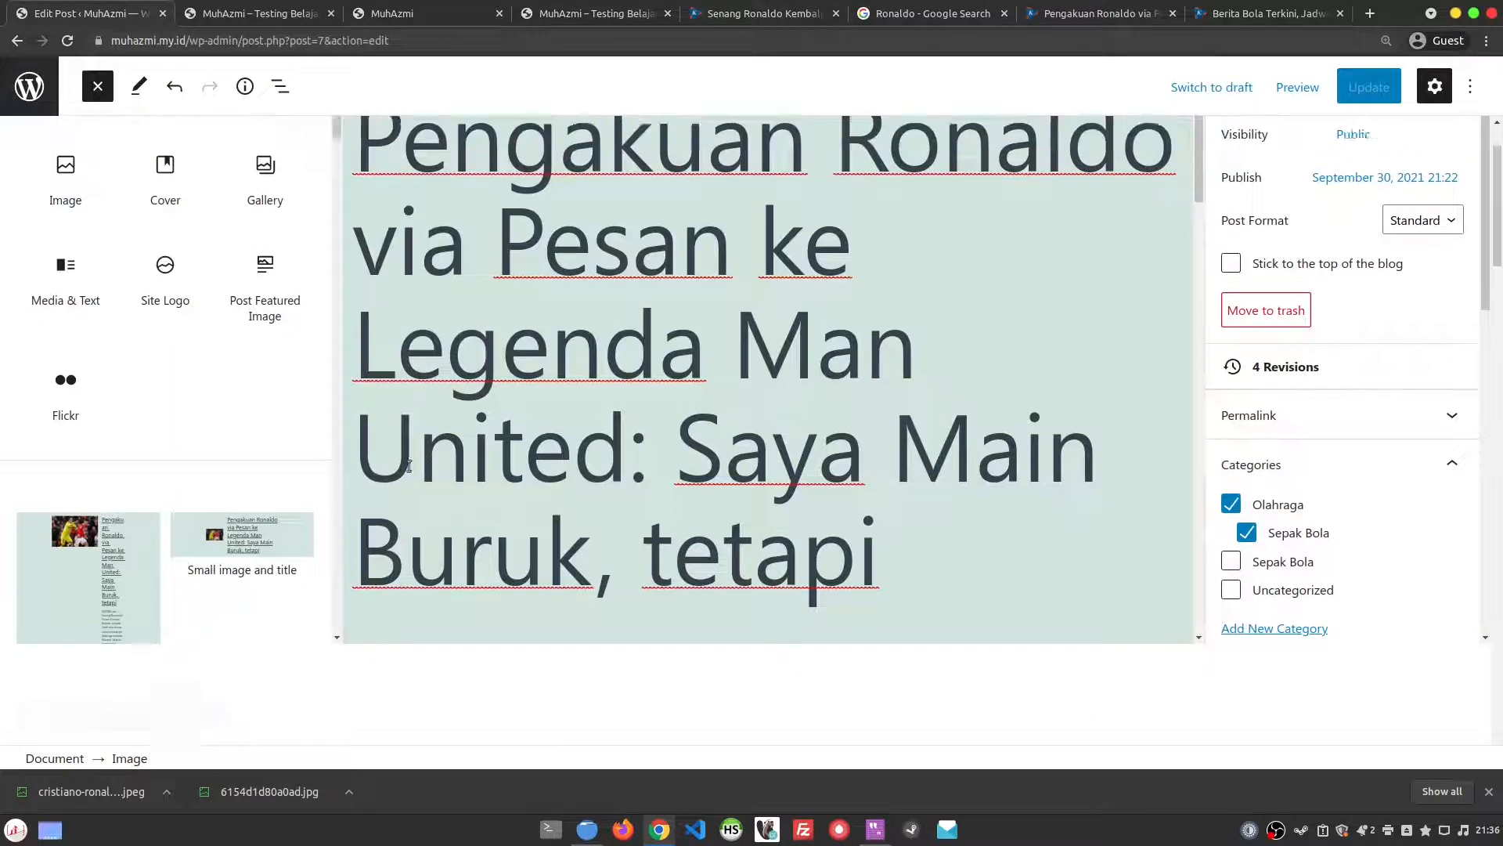
{"action": "left_click", "coordinate": [18, 91]}
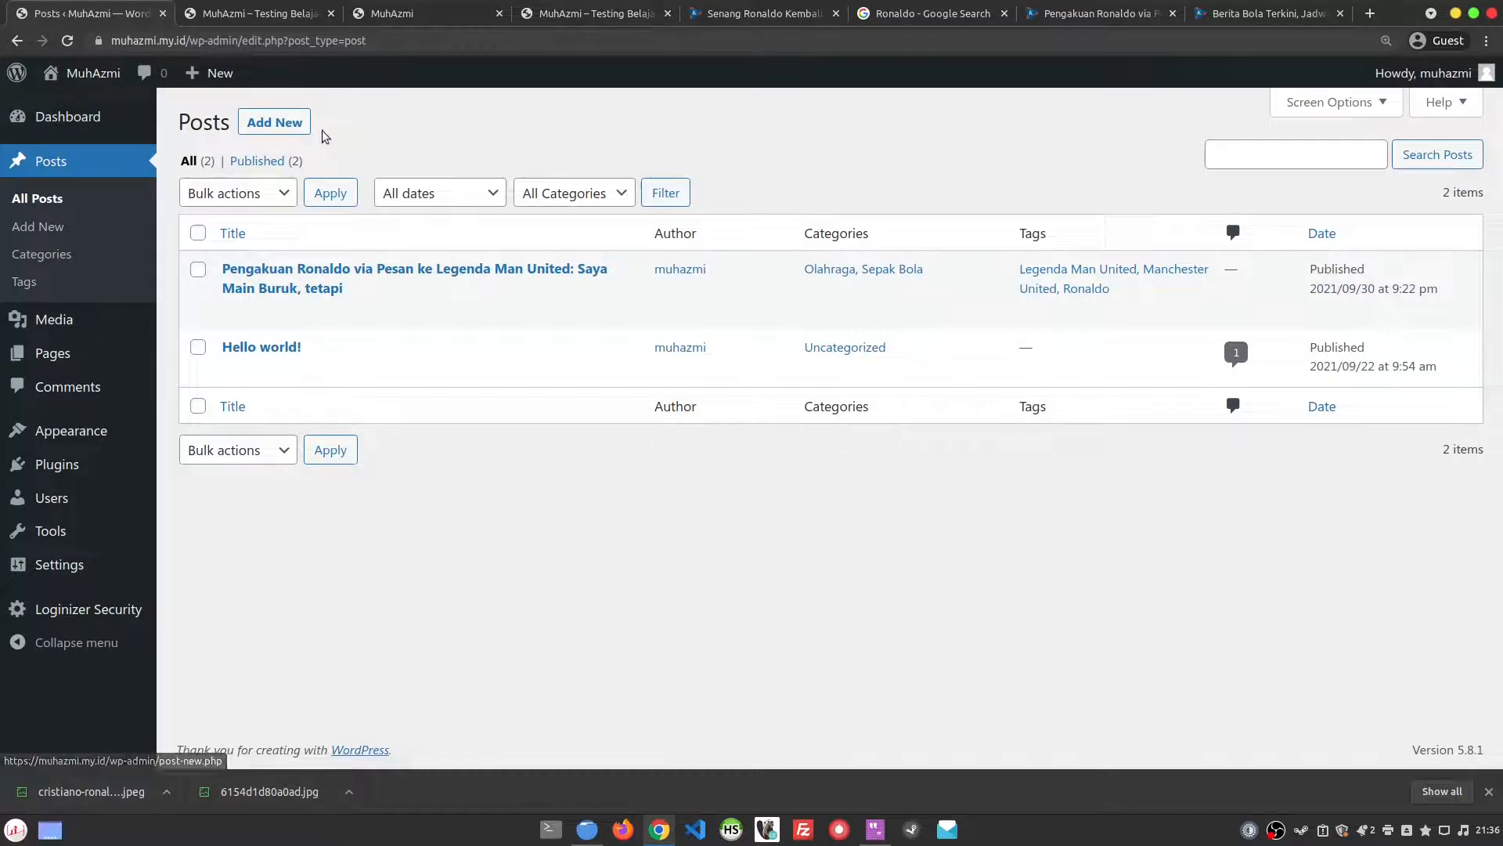
{"action": "left_click", "coordinate": [278, 126]}
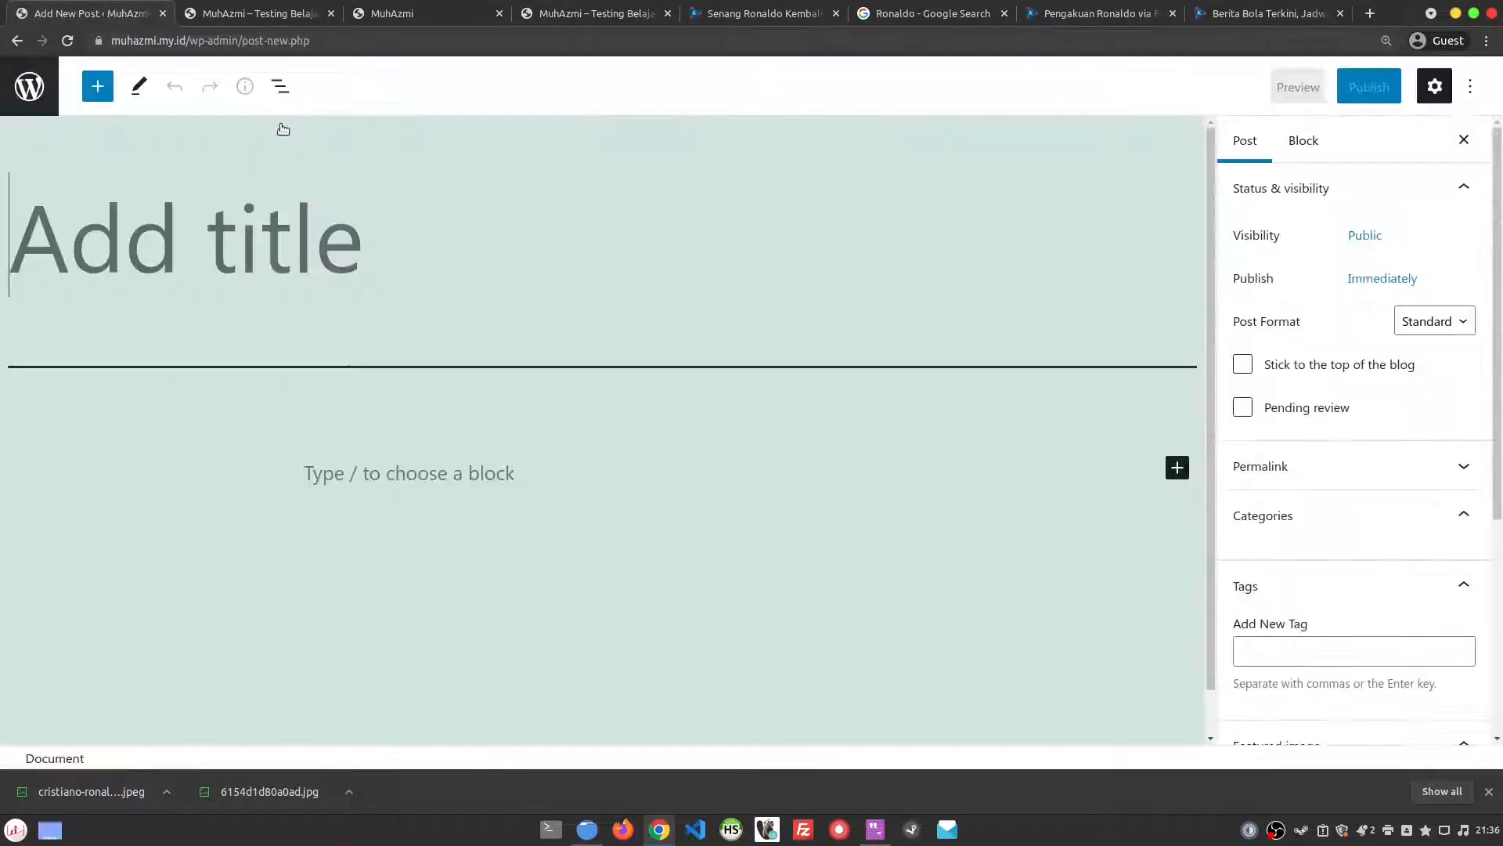
{"action": "key", "text": "ctrl+v"}
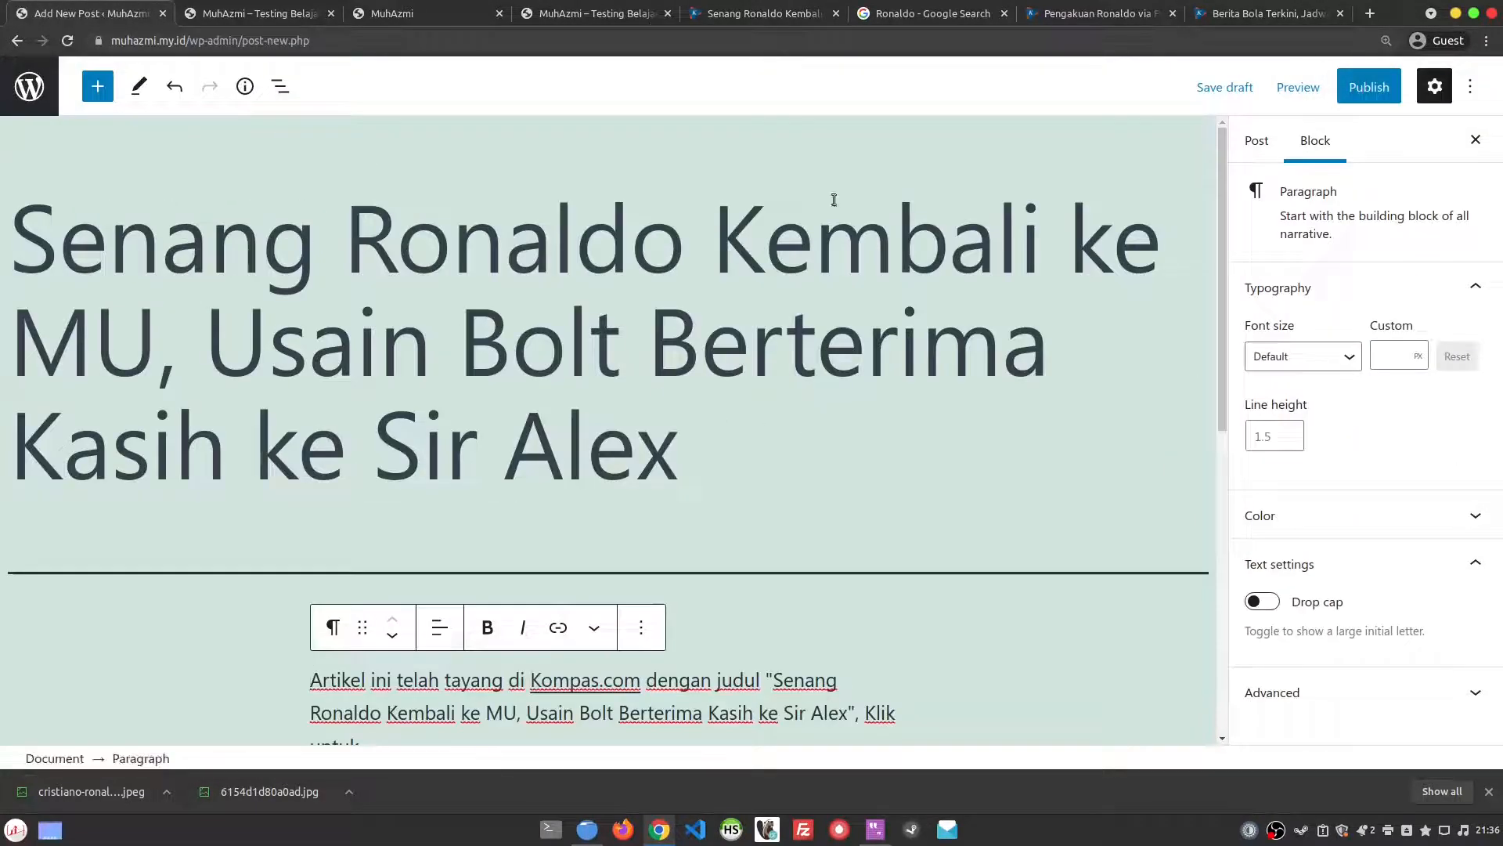
{"action": "scroll", "coordinate": [648, 353], "scroll_direction": "down", "scroll_amount": 7}
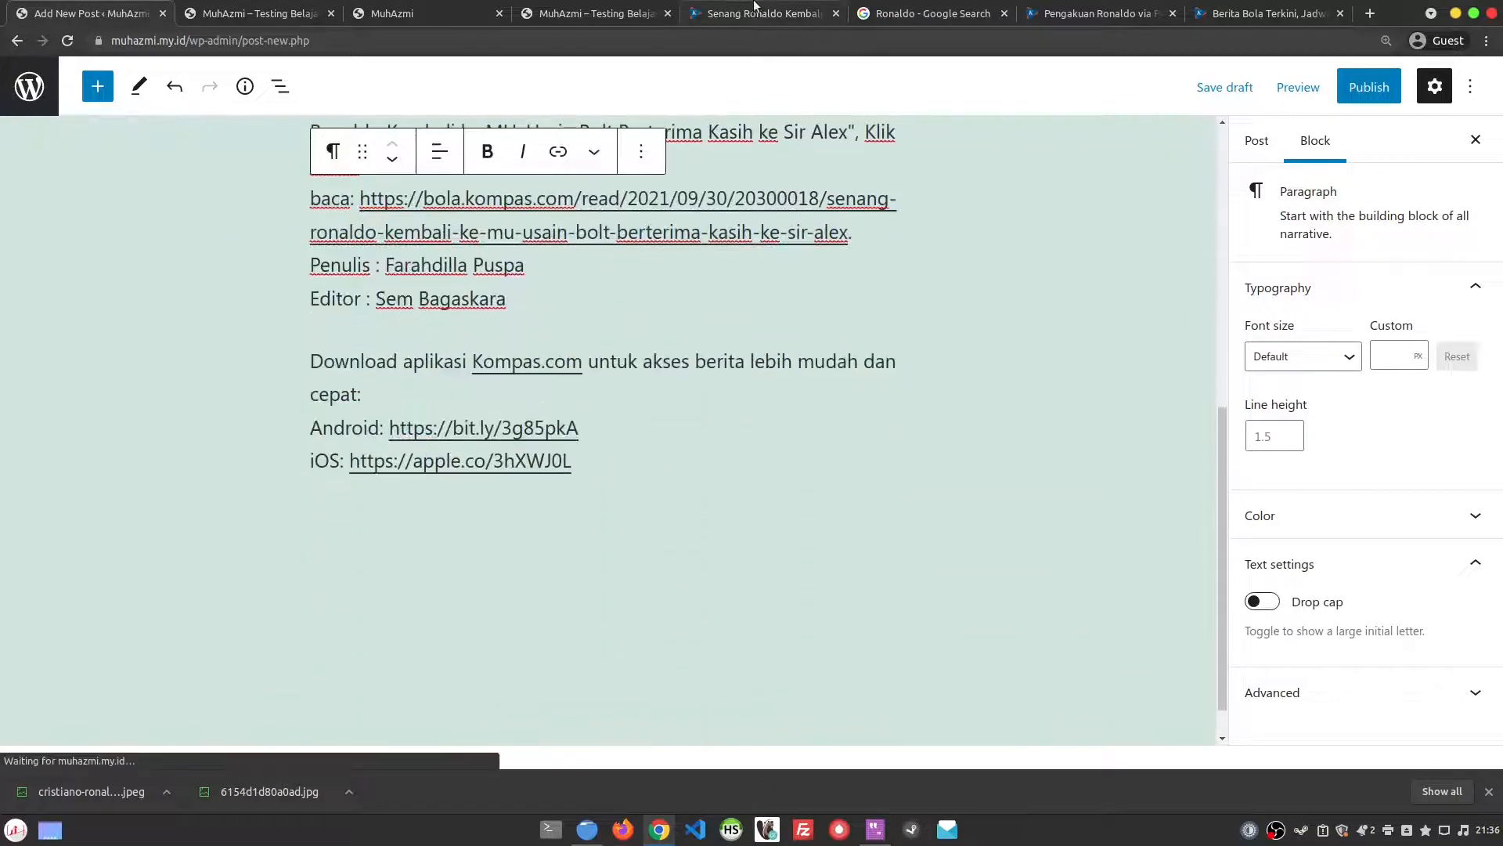
- Return to the Kompas article and copy its opening paragraphs, from "KOMPAS.com - Selain Sir Alex Ferguson" through "pada menit ke-53"
{"action": "left_click", "coordinate": [927, 13]}
{"action": "left_click", "coordinate": [756, 13]}
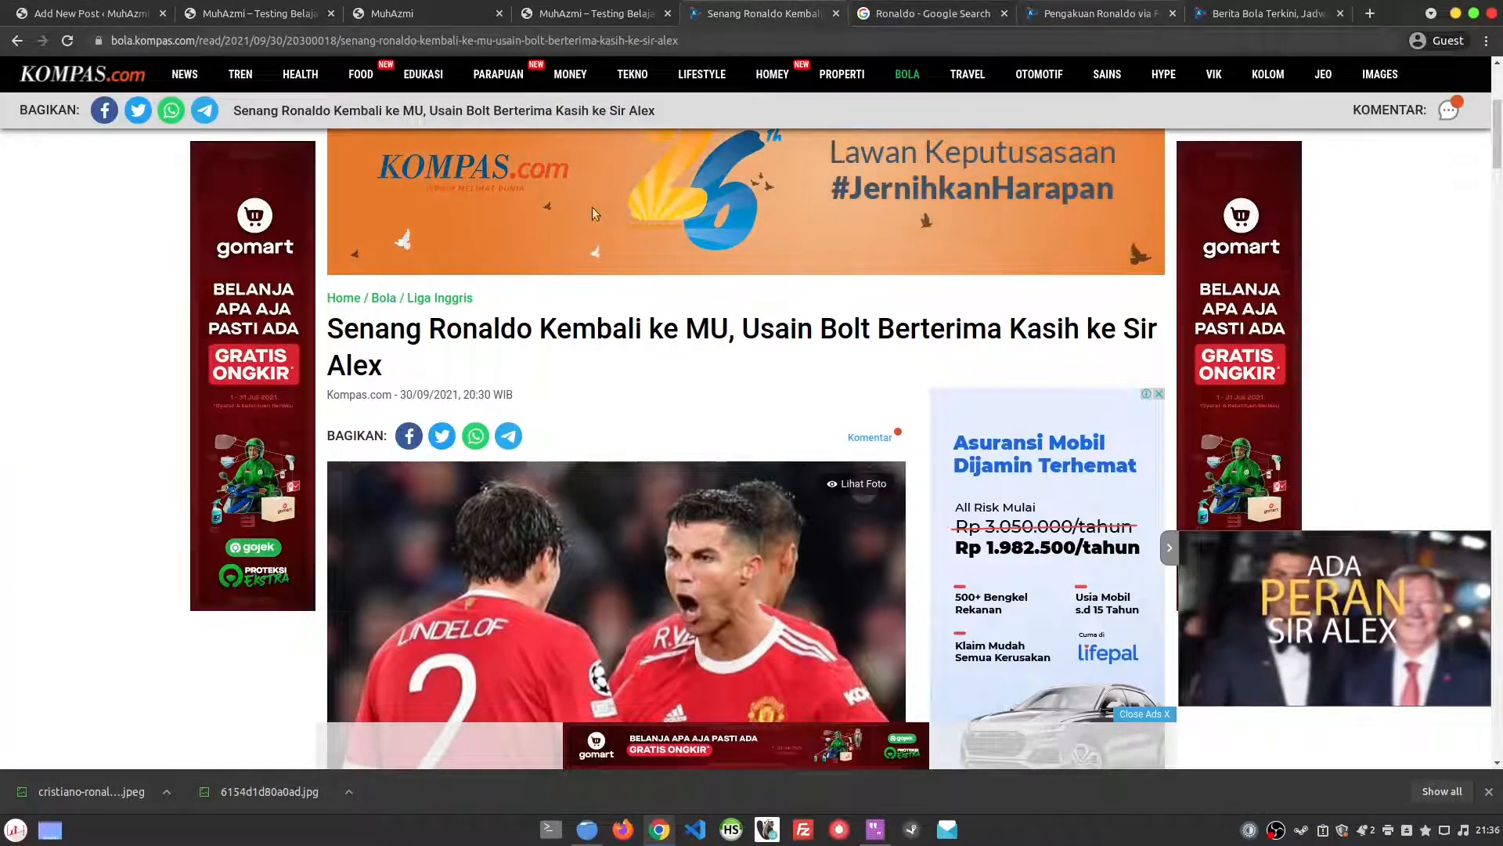
{"action": "scroll", "coordinate": [593, 213], "scroll_direction": "down", "scroll_amount": 7}
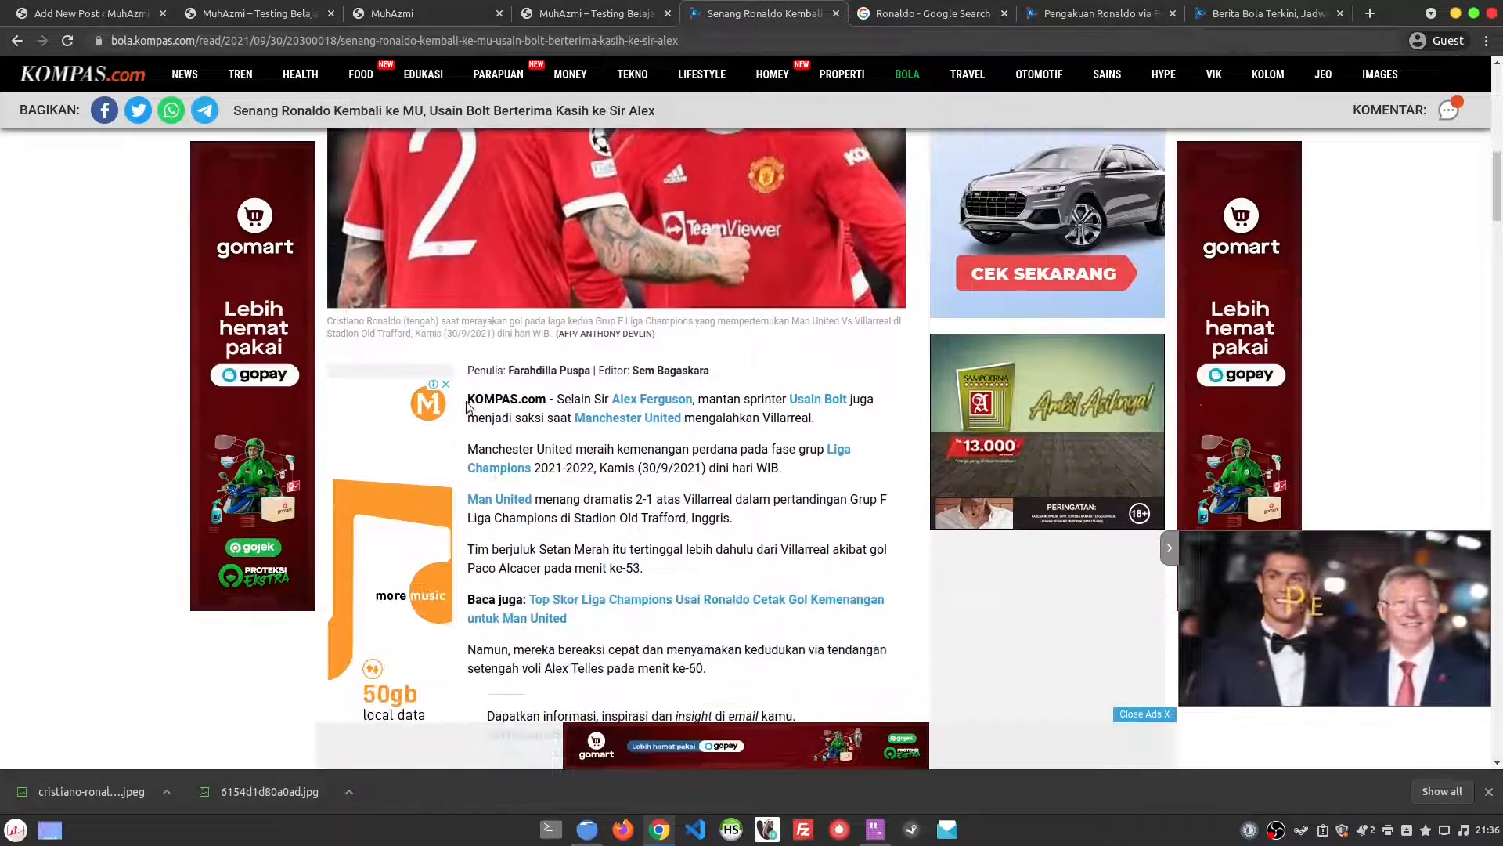
{"action": "left_click_drag", "start_coordinate": [467, 401], "coordinate": [643, 567]}
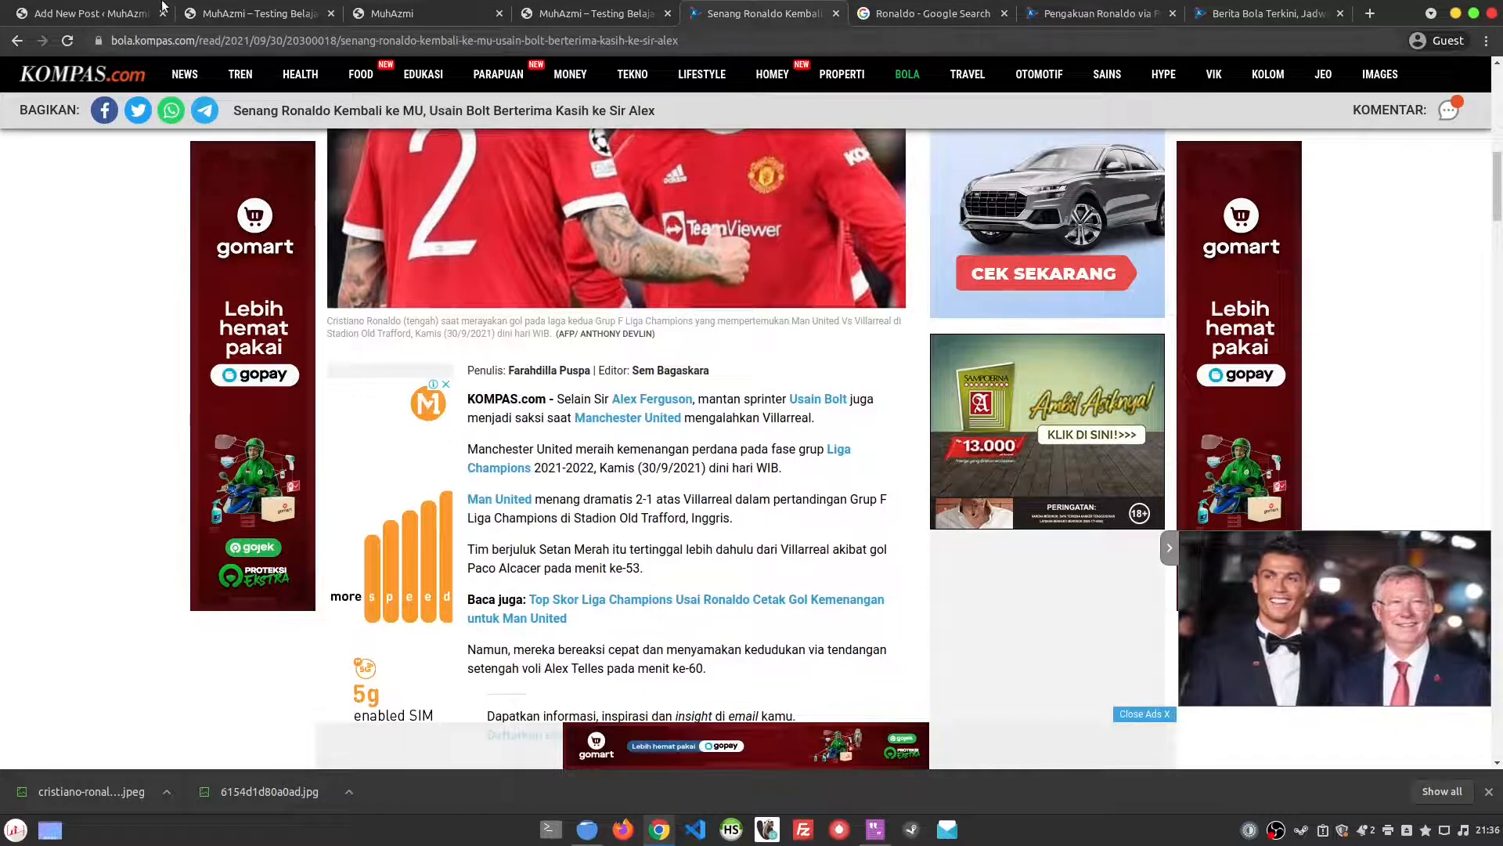
- Replace the new post's body text with the copied Kompas paragraphs and their source credit
{"action": "left_click", "coordinate": [161, 6]}
{"action": "scroll", "coordinate": [491, 318], "scroll_direction": "up", "scroll_amount": 2}
{"action": "key", "text": "ctrl+a"}
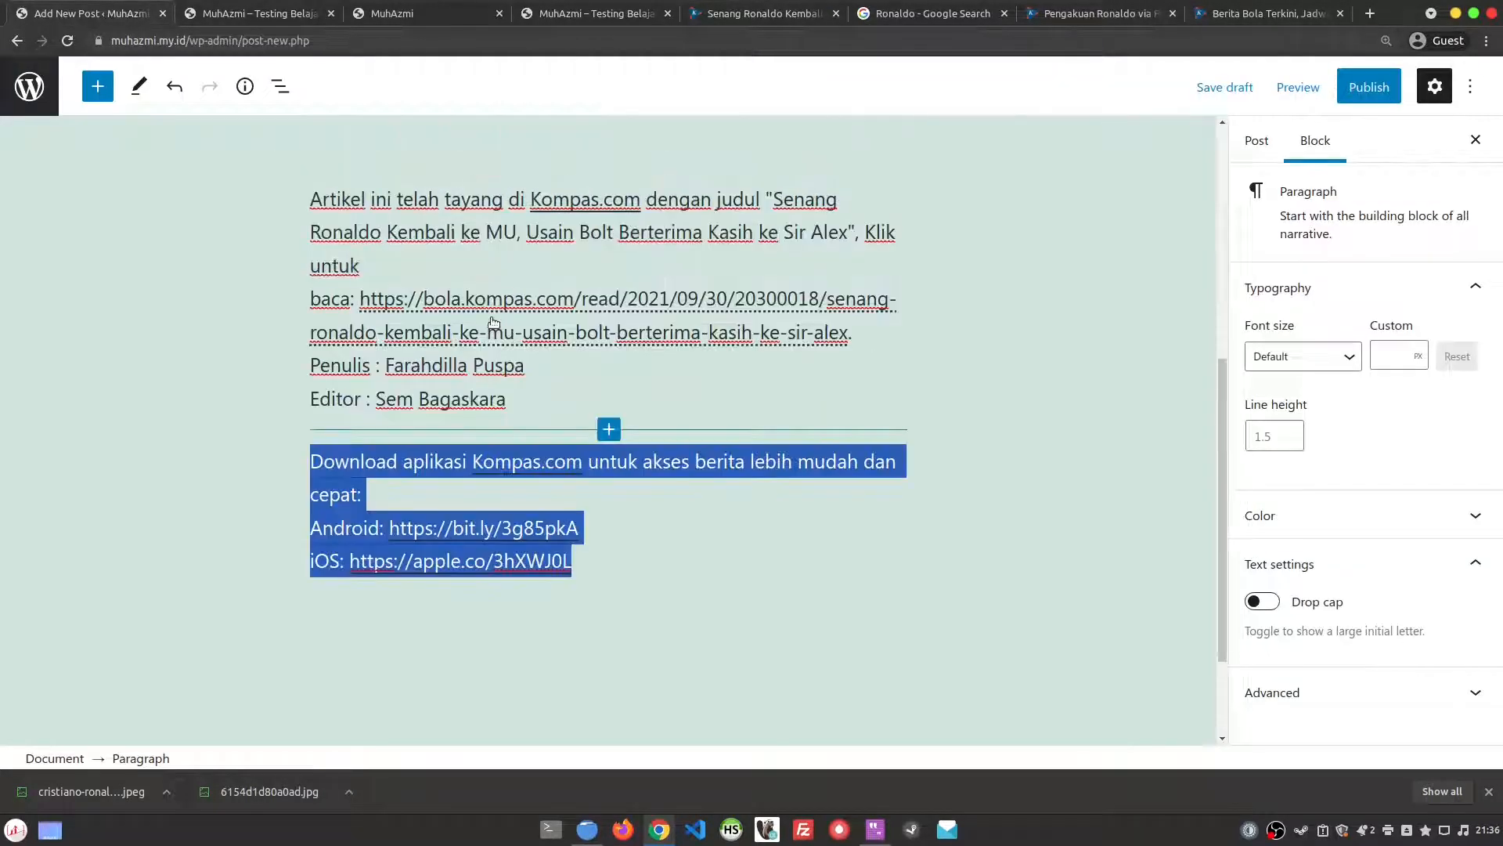
{"action": "key", "text": "BackSpace"}
{"action": "key", "text": "BackSpace"}
{"action": "key", "text": "BackSpace"}
{"action": "key", "text": "ctrl+a"}
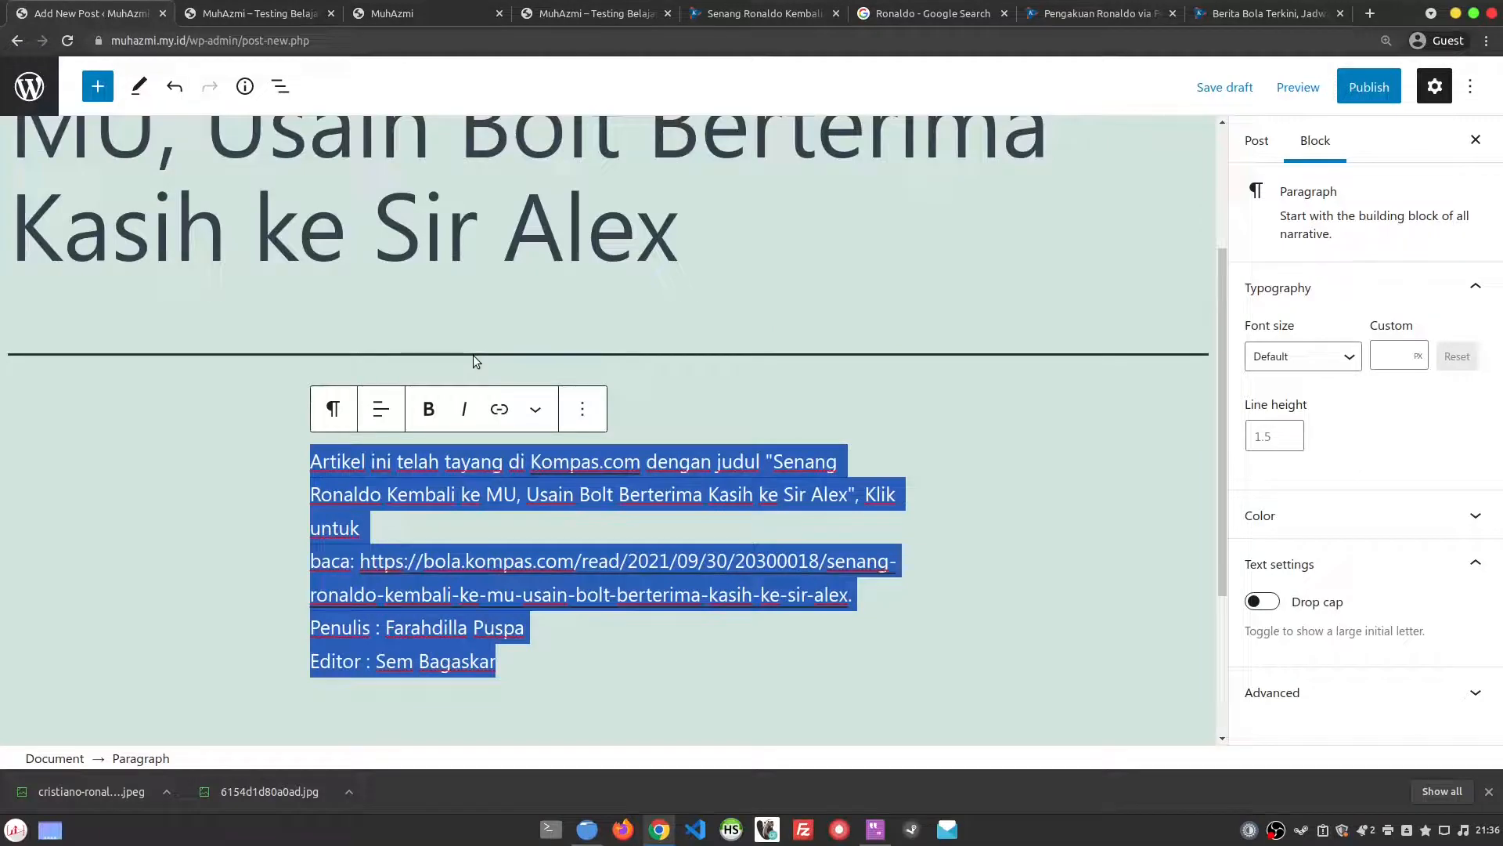
{"action": "key", "text": "ctrl+z"}
{"action": "scroll", "coordinate": [536, 384], "scroll_direction": "up", "scroll_amount": 5}
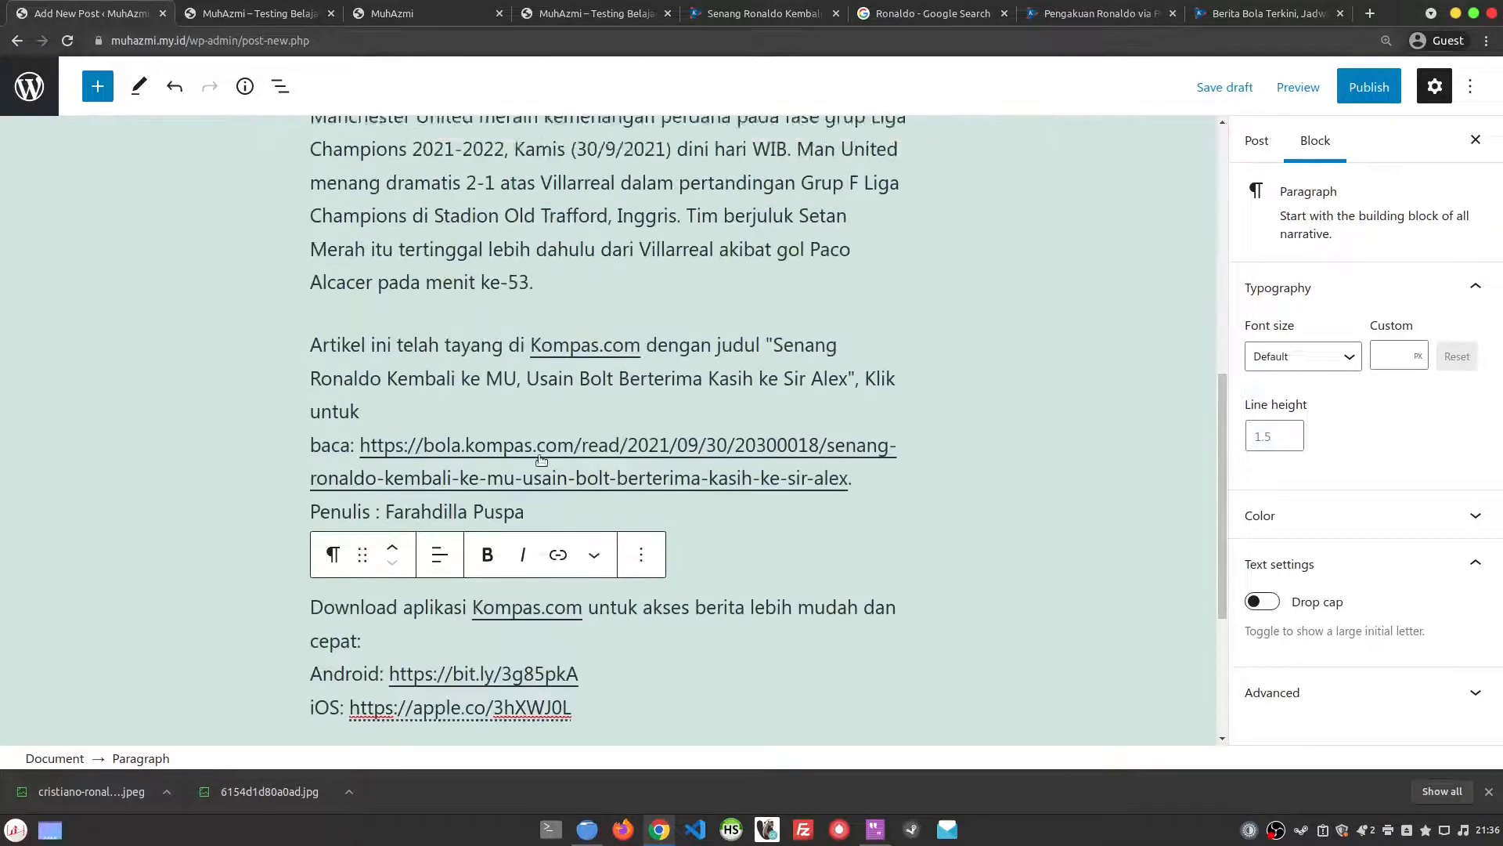
{"action": "left_click", "coordinate": [541, 459]}
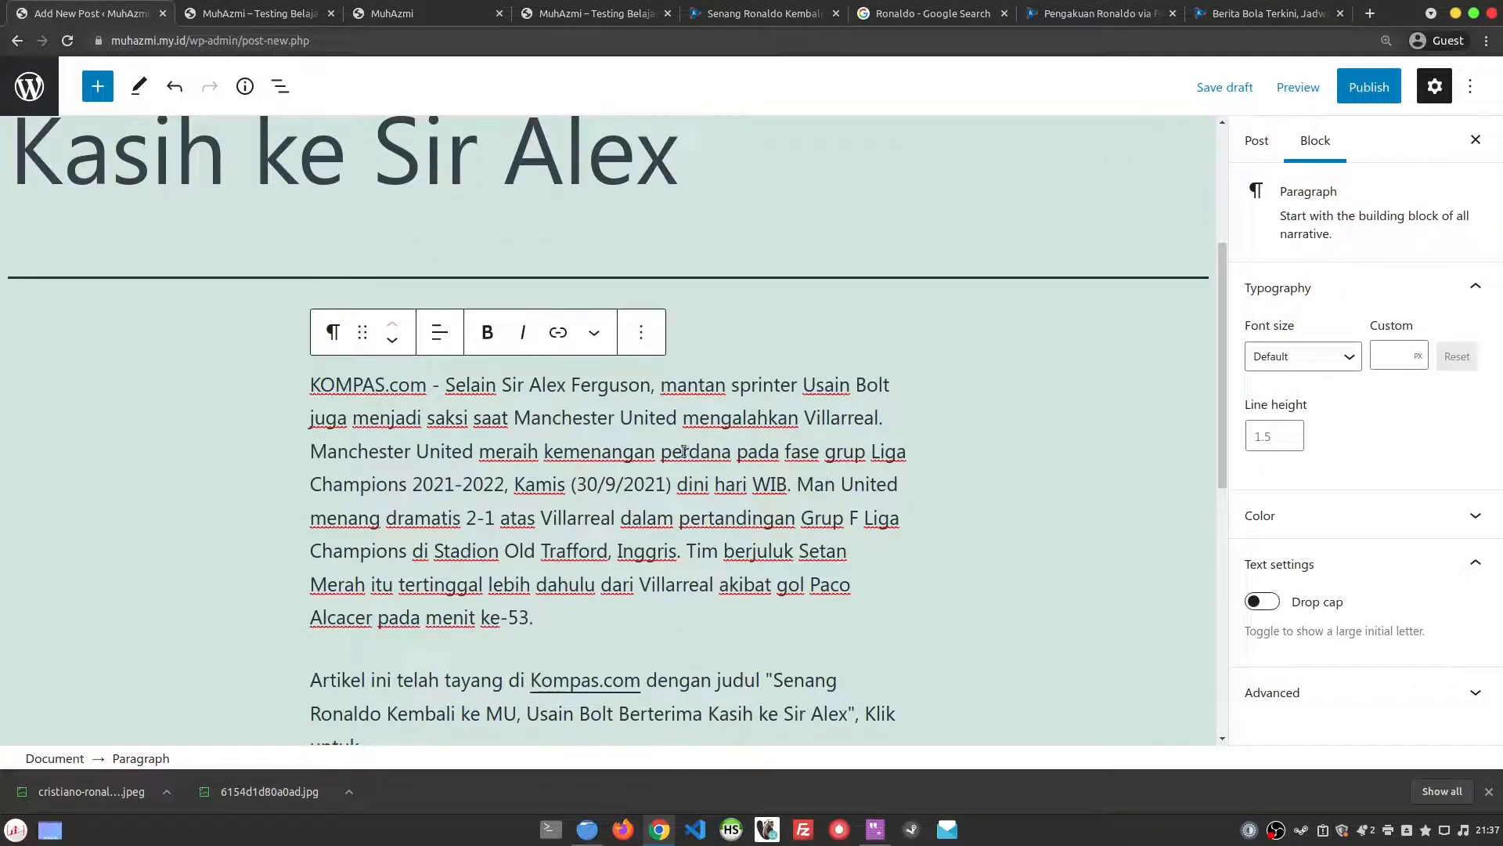
{"action": "scroll", "coordinate": [771, 433], "scroll_direction": "down", "scroll_amount": 2}
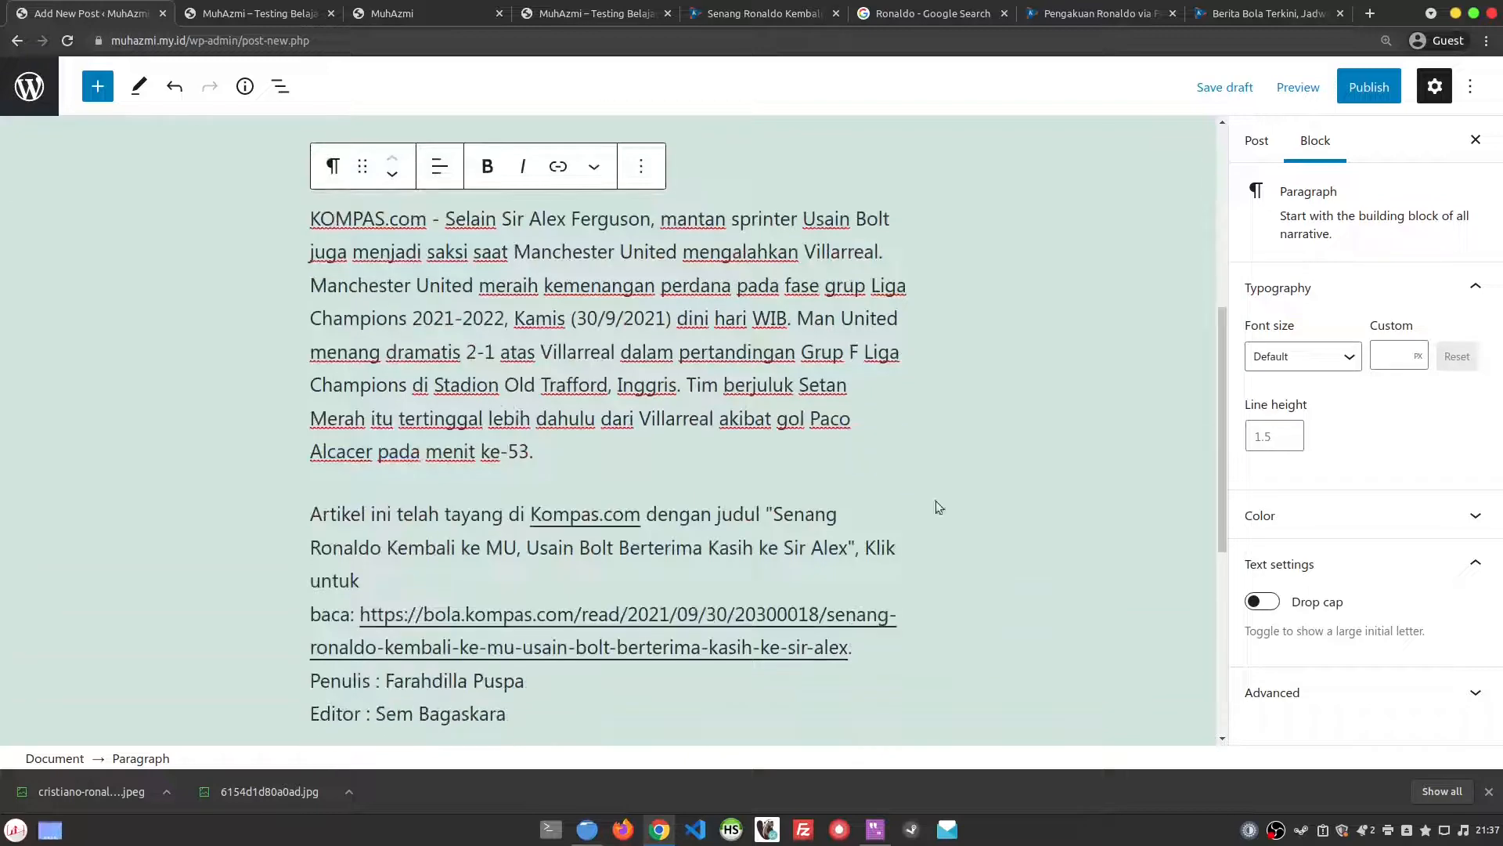
- Assign the new post to the Olahraga category and its Sepak Bola subcategory
{"action": "left_click", "coordinate": [1256, 141]}
{"action": "scroll", "coordinate": [1300, 553], "scroll_direction": "down", "scroll_amount": 3}
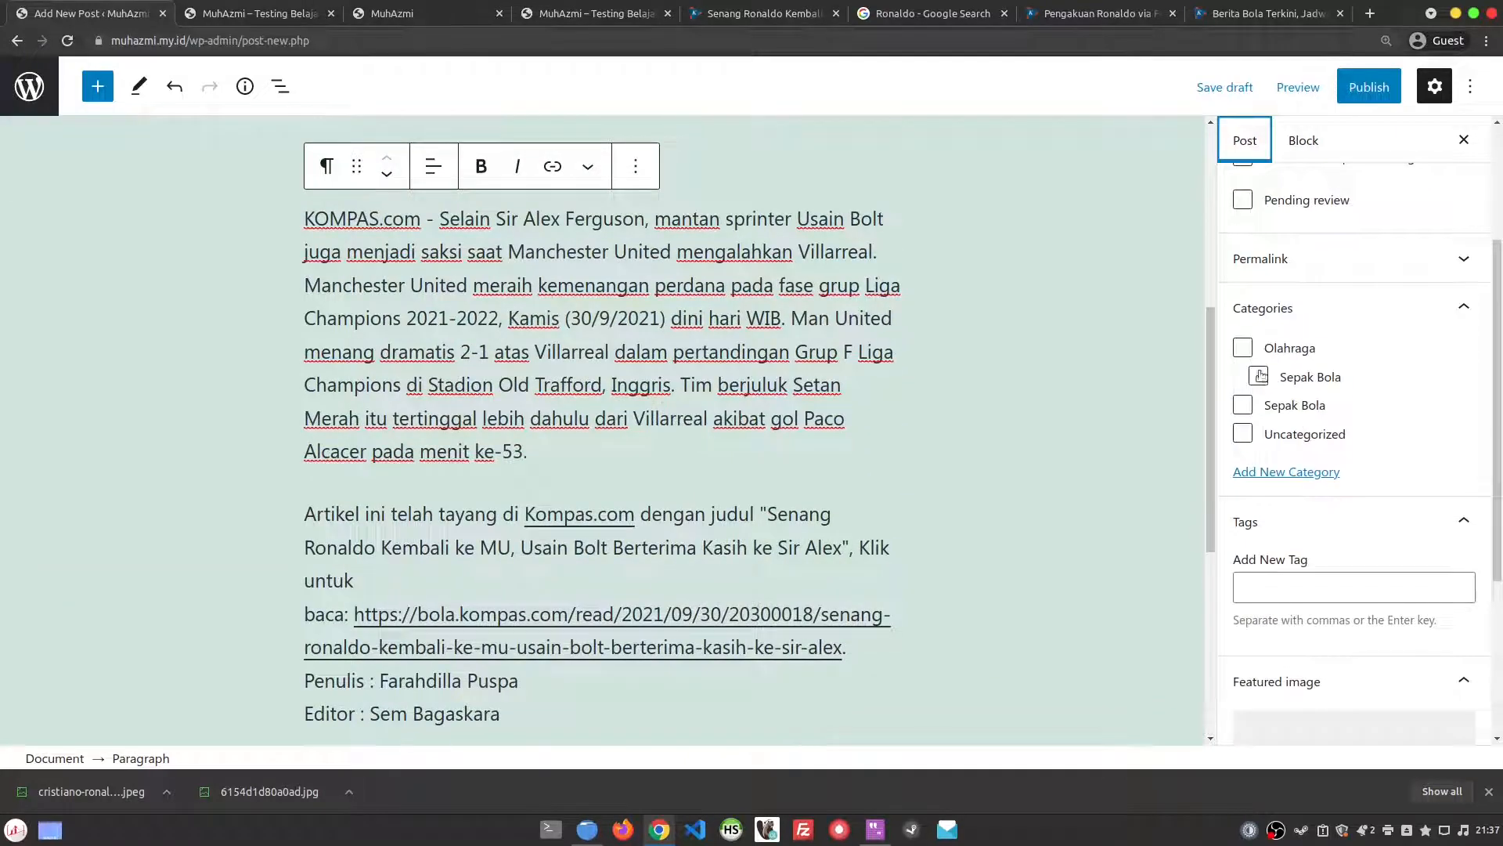
{"action": "left_click", "coordinate": [1259, 376]}
{"action": "left_click", "coordinate": [1243, 347]}
{"action": "scroll", "coordinate": [1296, 403], "scroll_direction": "up", "scroll_amount": 2}
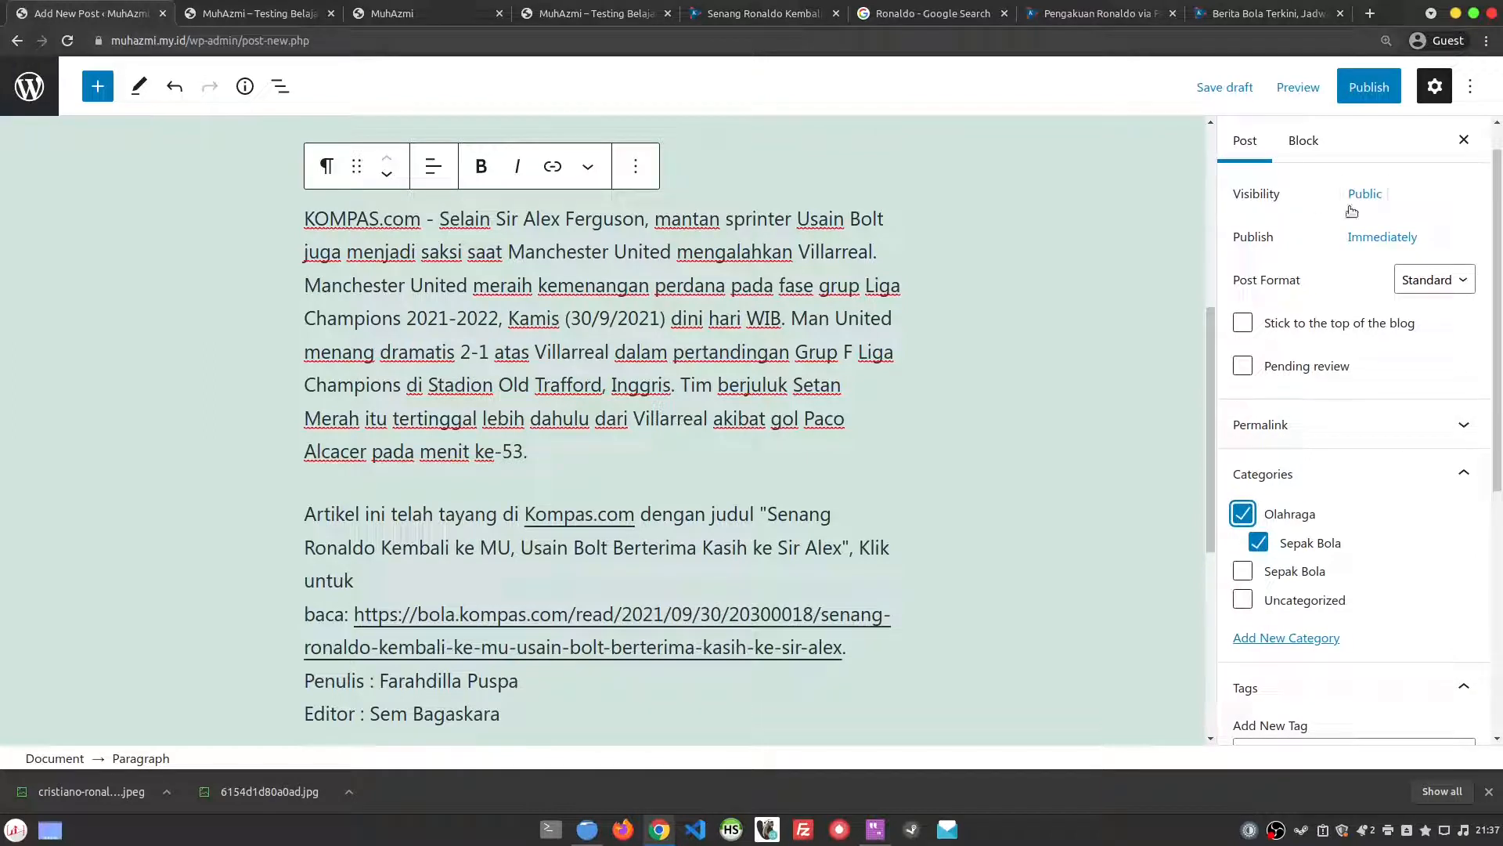
- Add the tags Manchester United and Ronaldo to the new post, consulting the previous post's tags on the home page
{"action": "scroll", "coordinate": [1328, 352], "scroll_direction": "down", "scroll_amount": 5}
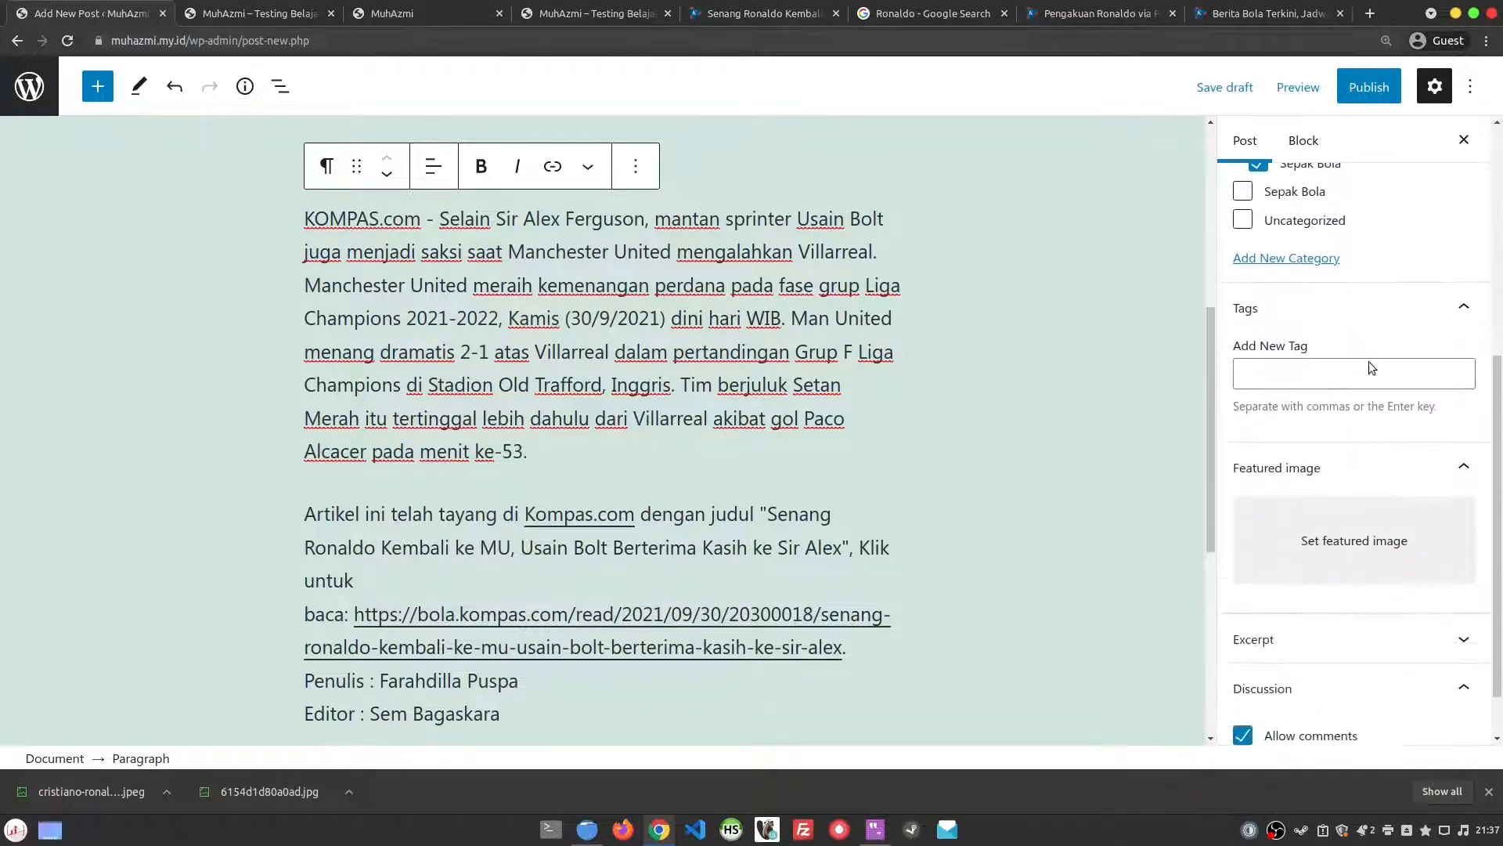
{"action": "left_click", "coordinate": [1334, 343]}
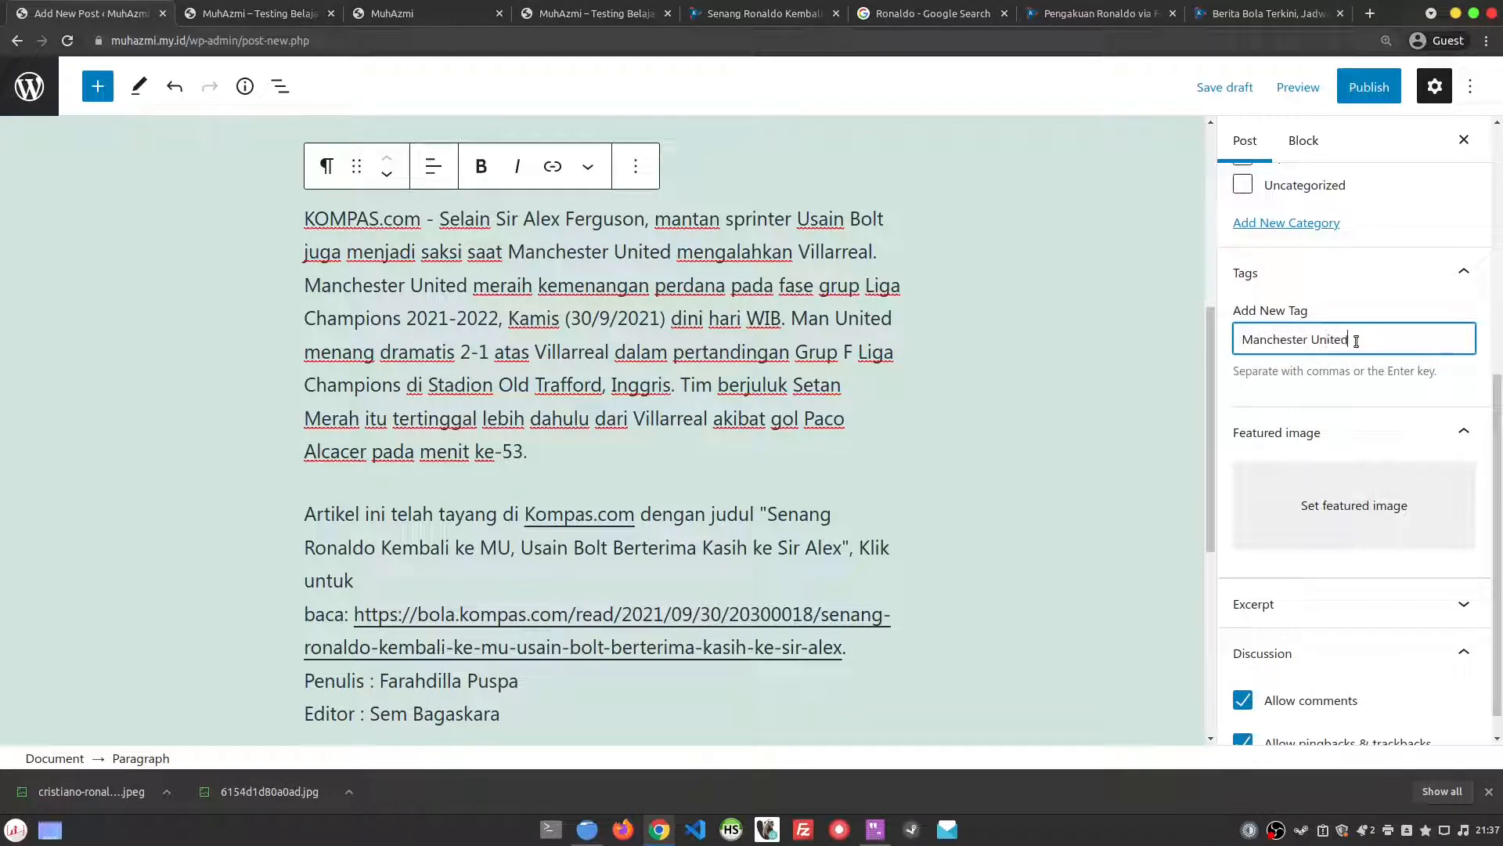
{"action": "left_click", "coordinate": [429, 8]}
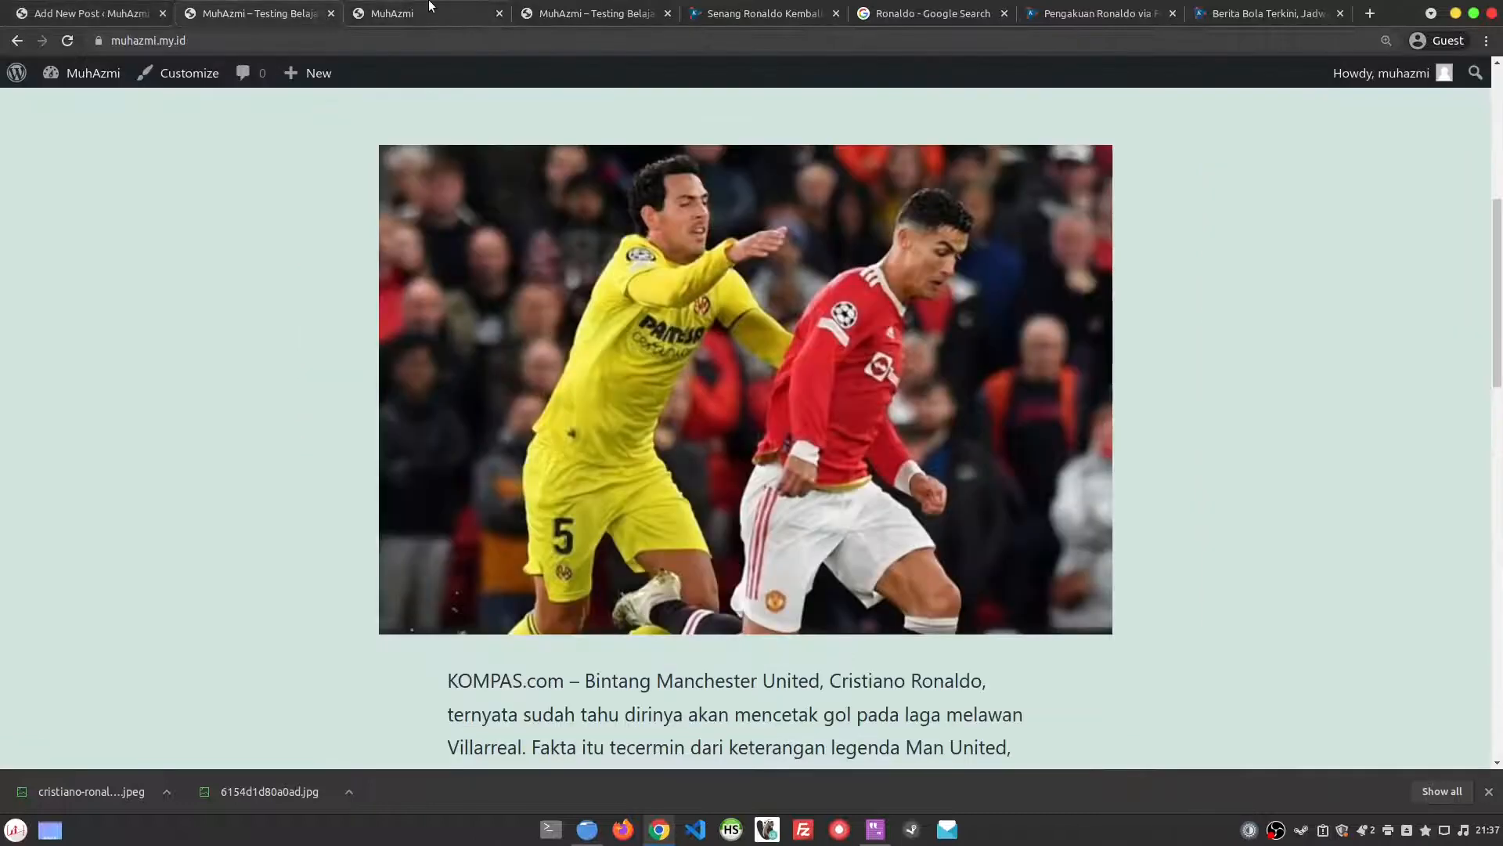
{"action": "scroll", "coordinate": [879, 548], "scroll_direction": "down", "scroll_amount": 10}
{"action": "scroll", "coordinate": [783, 485], "scroll_direction": "up", "scroll_amount": 2}
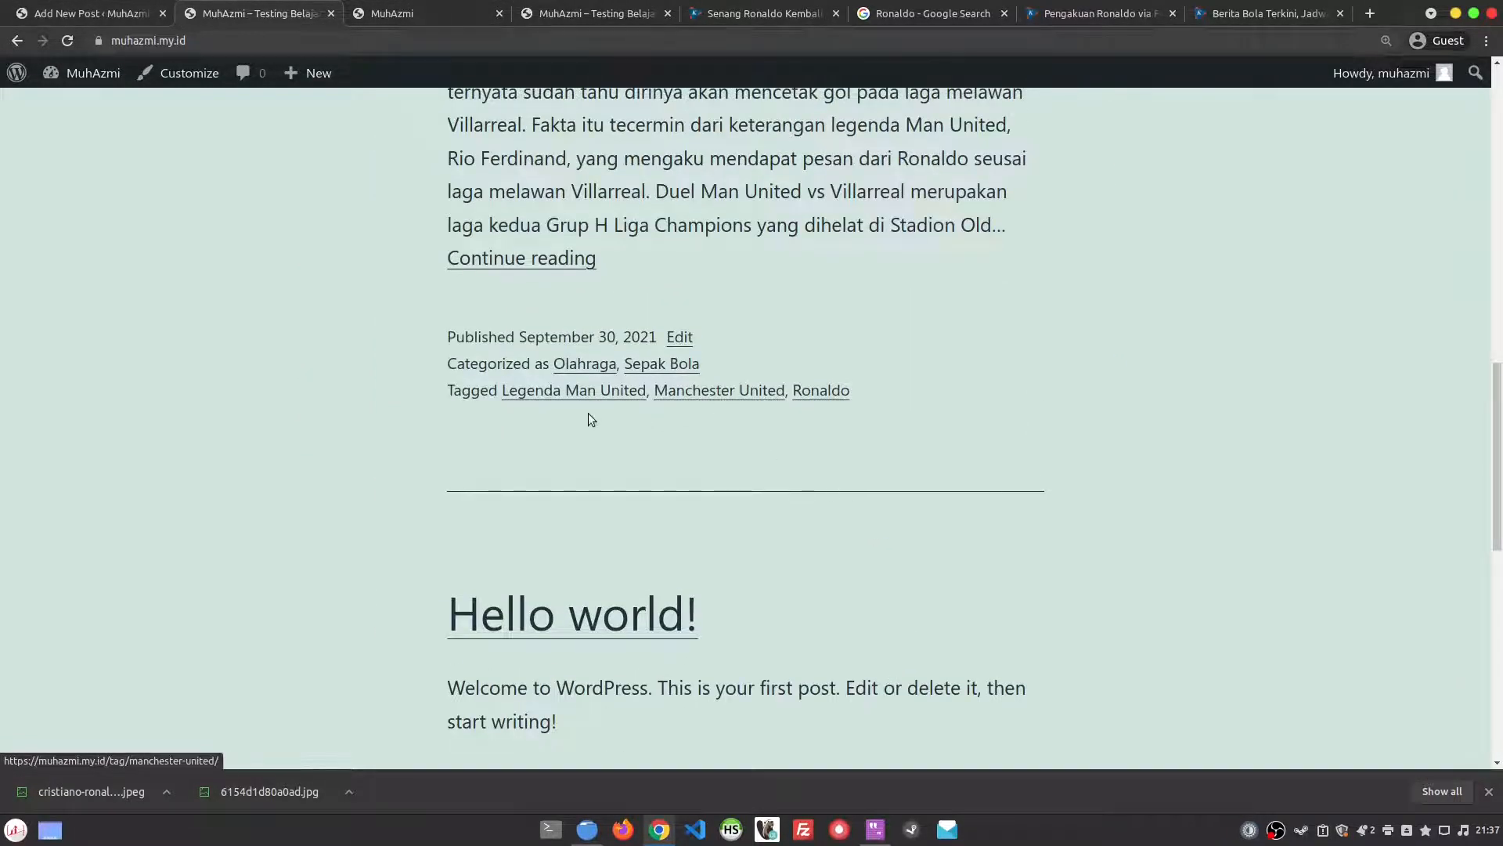
{"action": "left_click", "coordinate": [90, 13]}
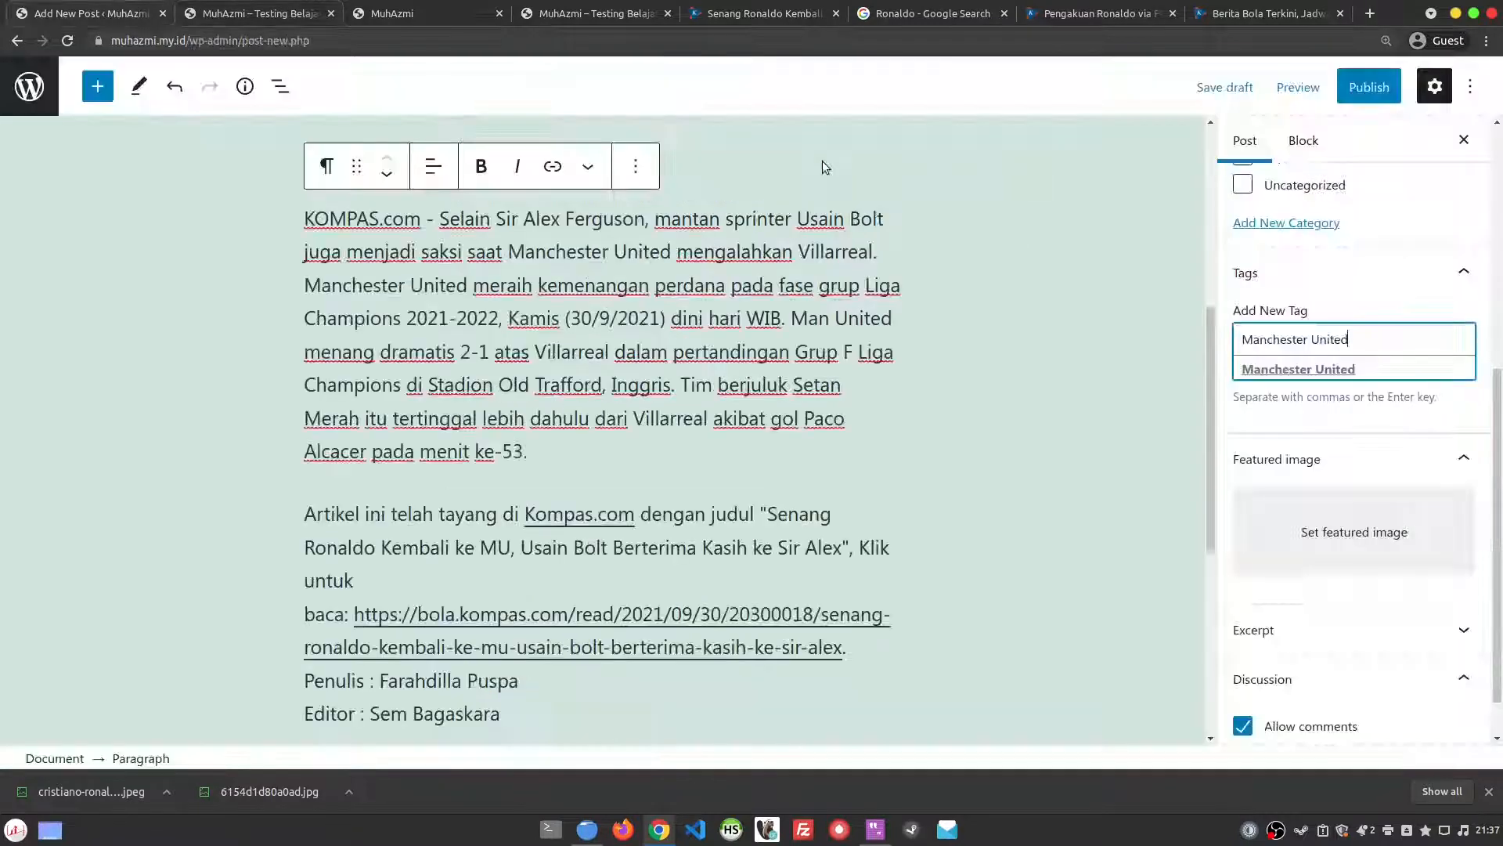
{"action": "left_click", "coordinate": [1328, 369]}
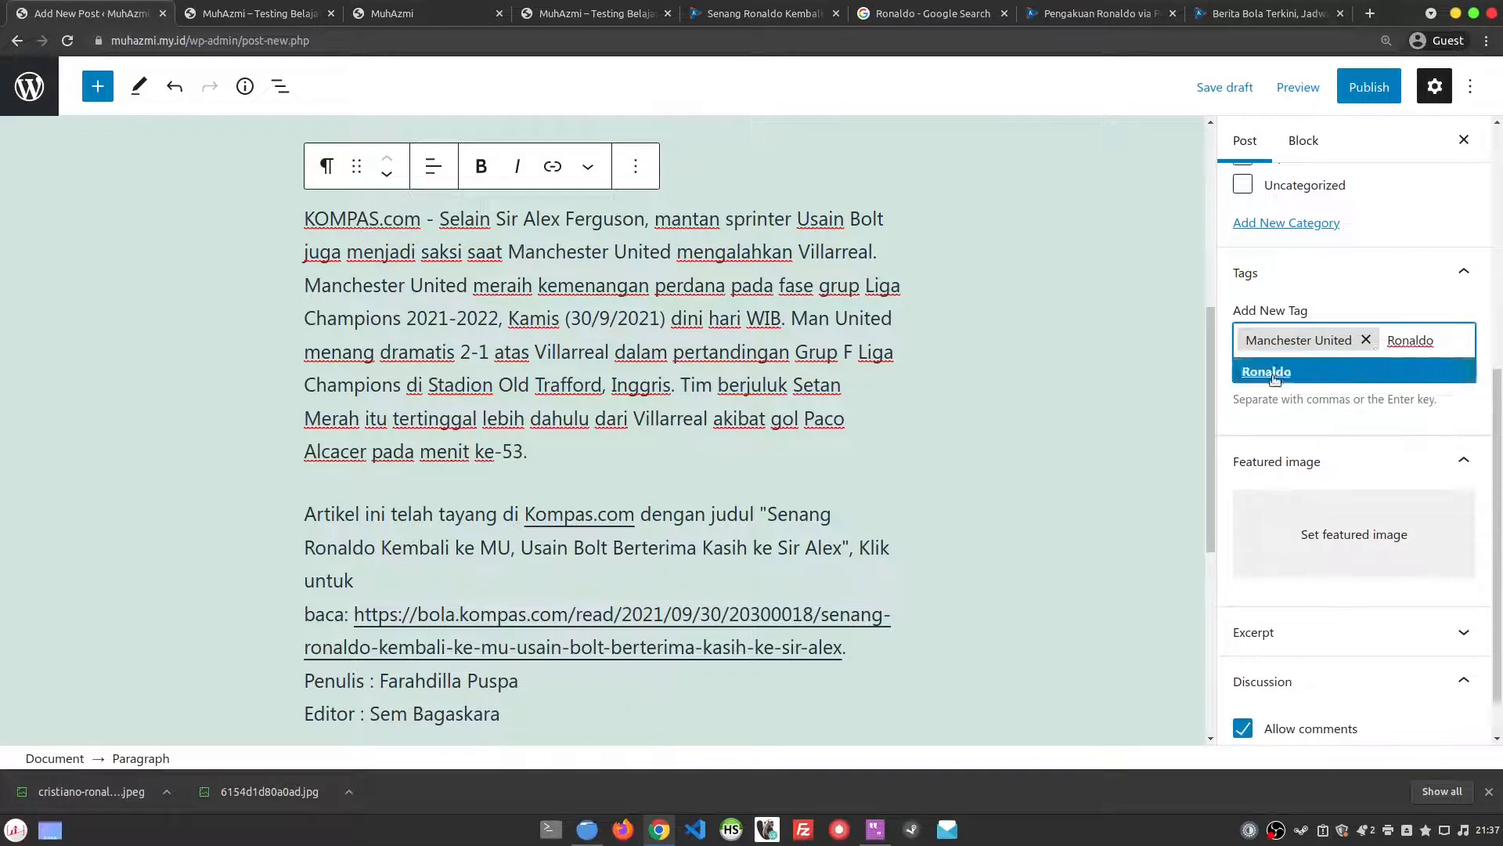
{"action": "left_click", "coordinate": [1289, 373]}
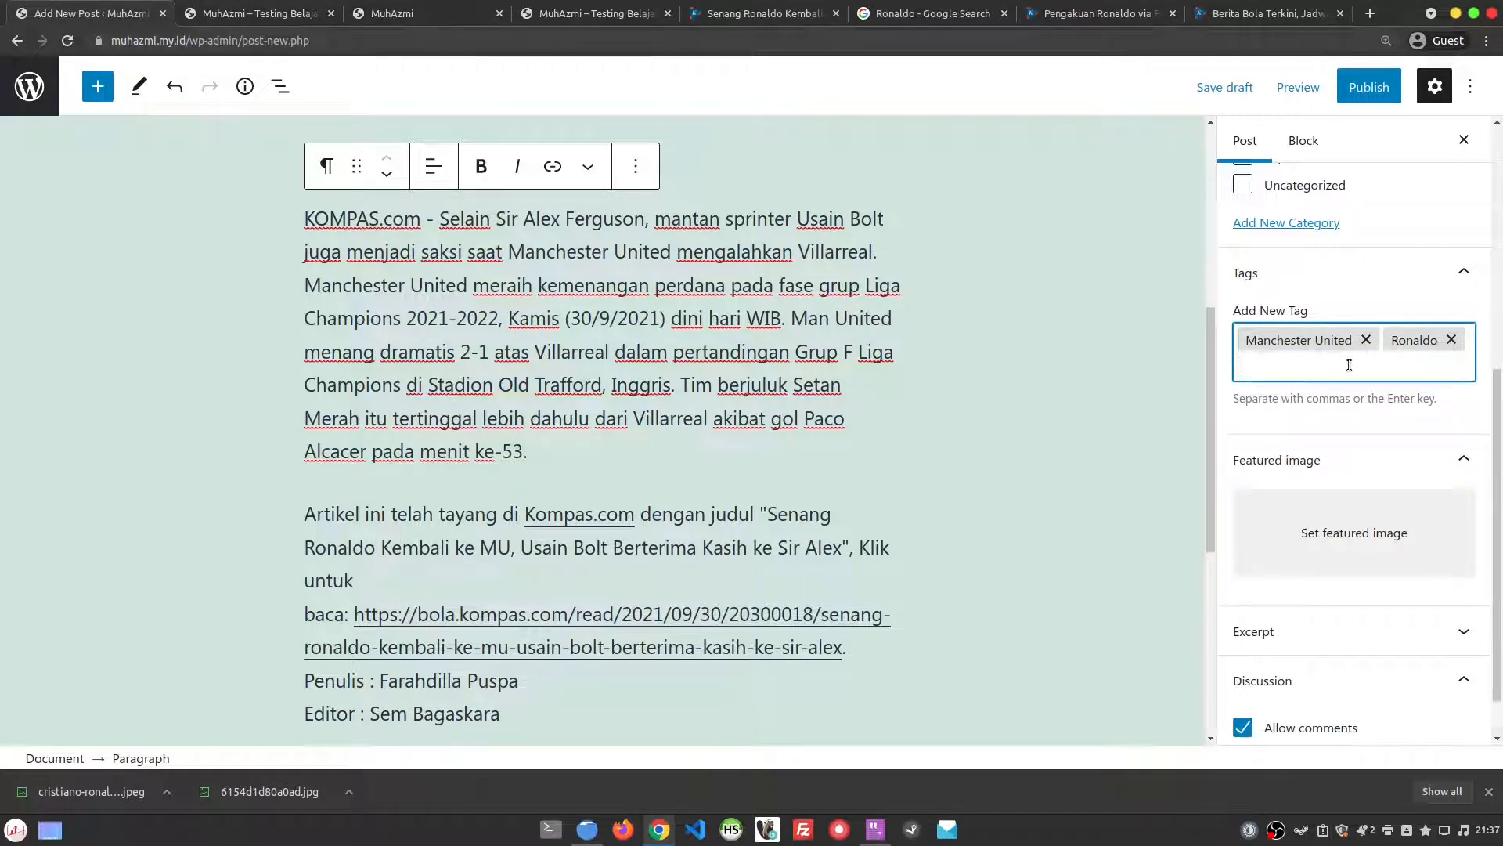
- Add the tag Legenda Man United to the new post, checking the previous post's tags on the home page
{"action": "left_click", "coordinate": [371, 5]}
{"action": "left_click", "coordinate": [566, 4]}
{"action": "left_click", "coordinate": [319, 7]}
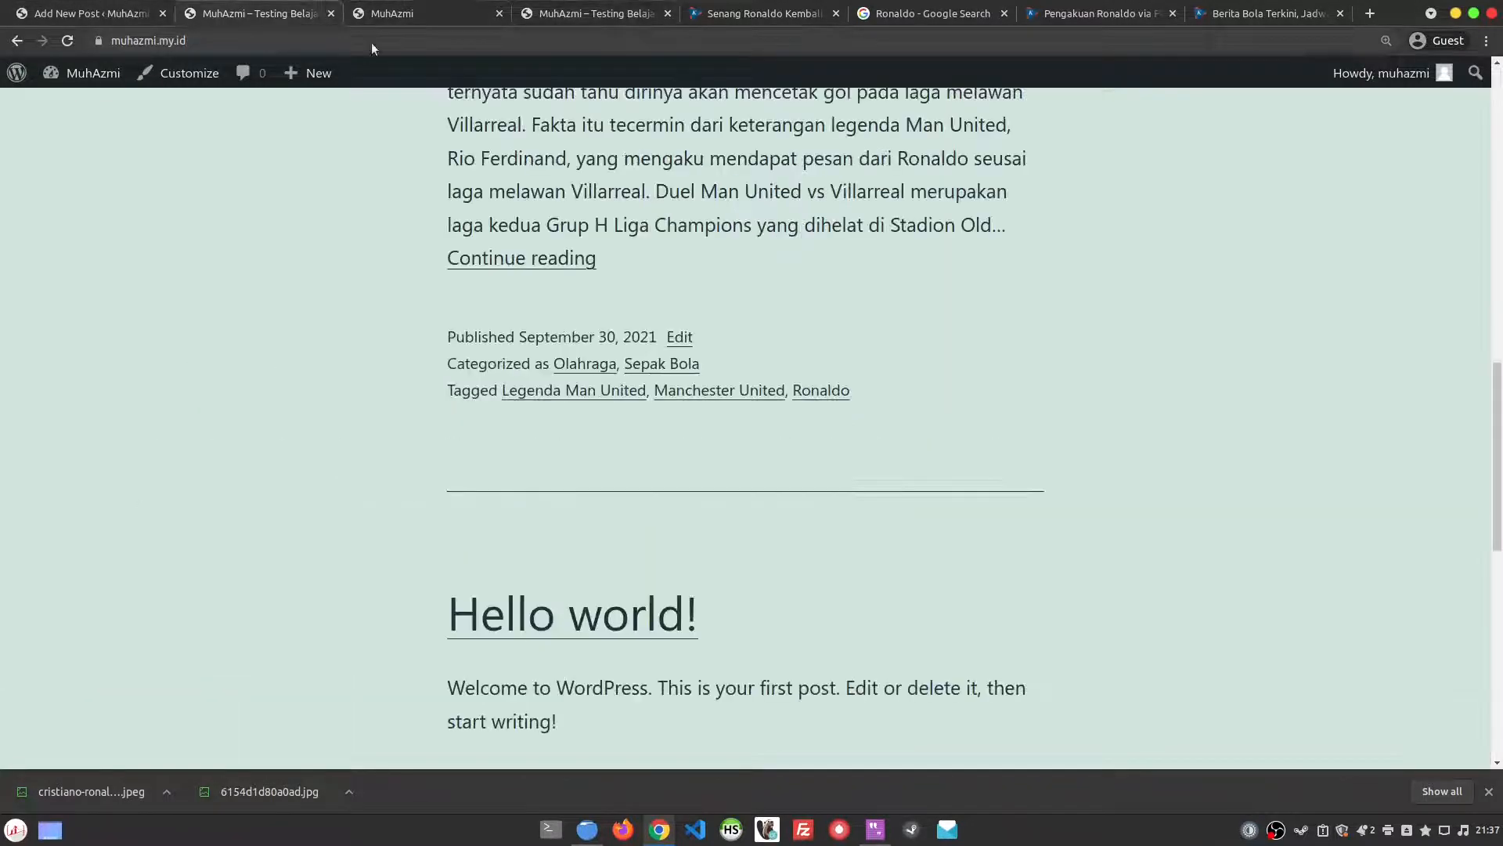
{"action": "left_click", "coordinate": [119, 7]}
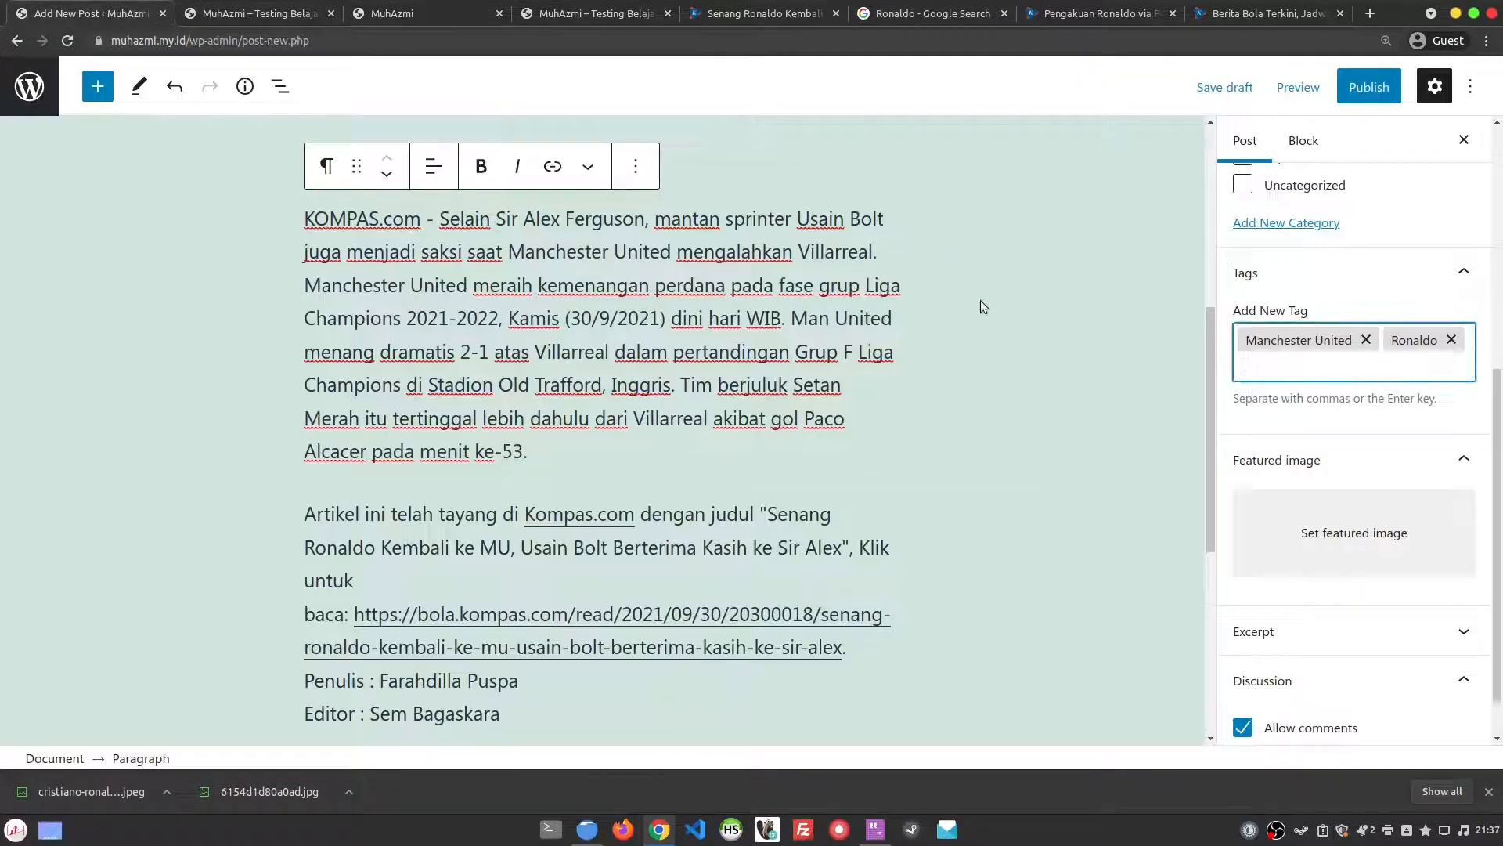
{"action": "type", "text": "legenda"}
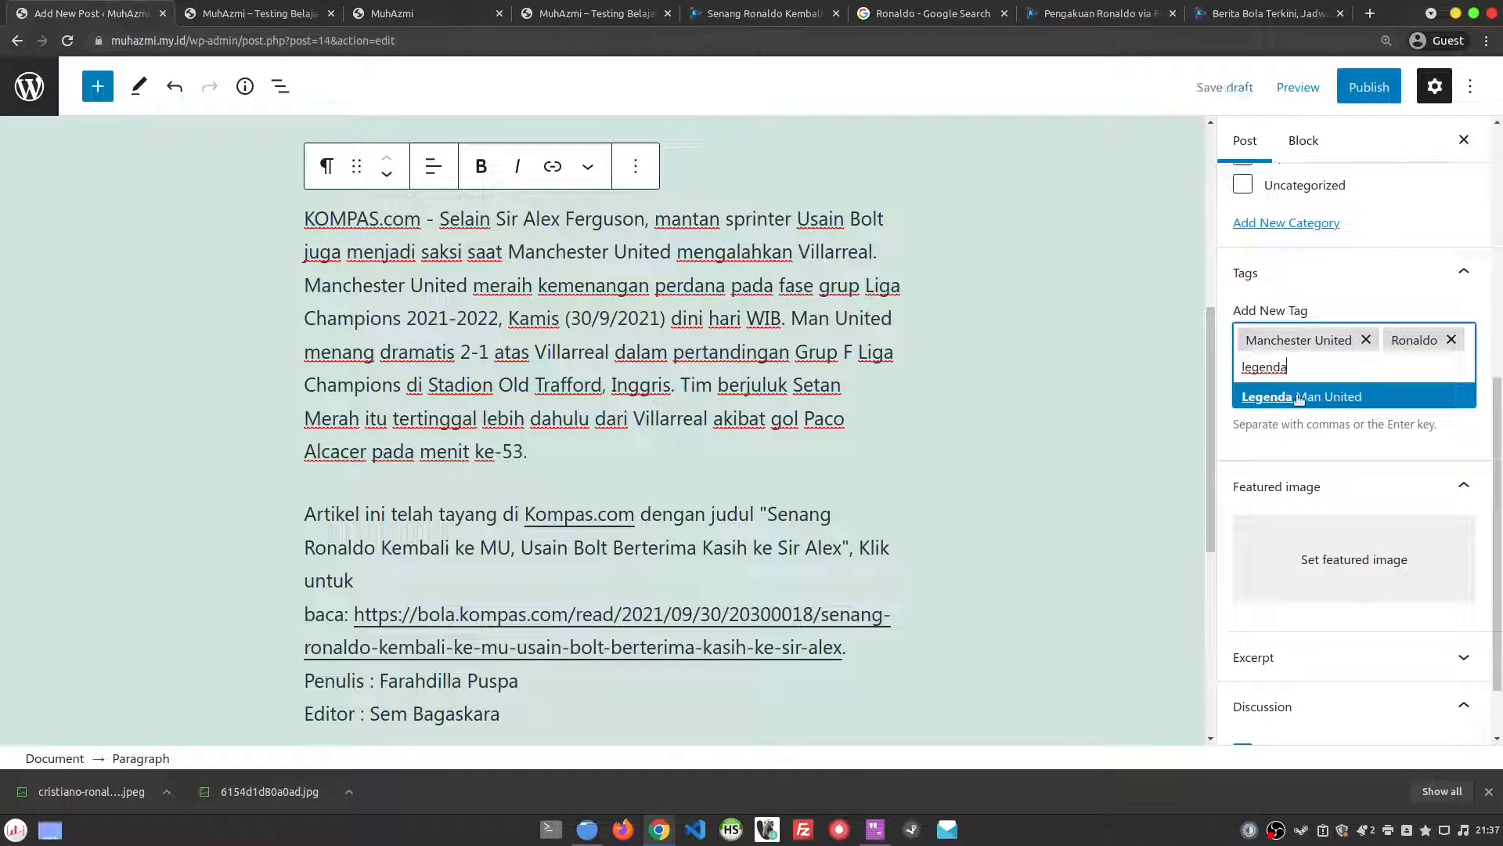
{"action": "left_click", "coordinate": [1306, 397]}
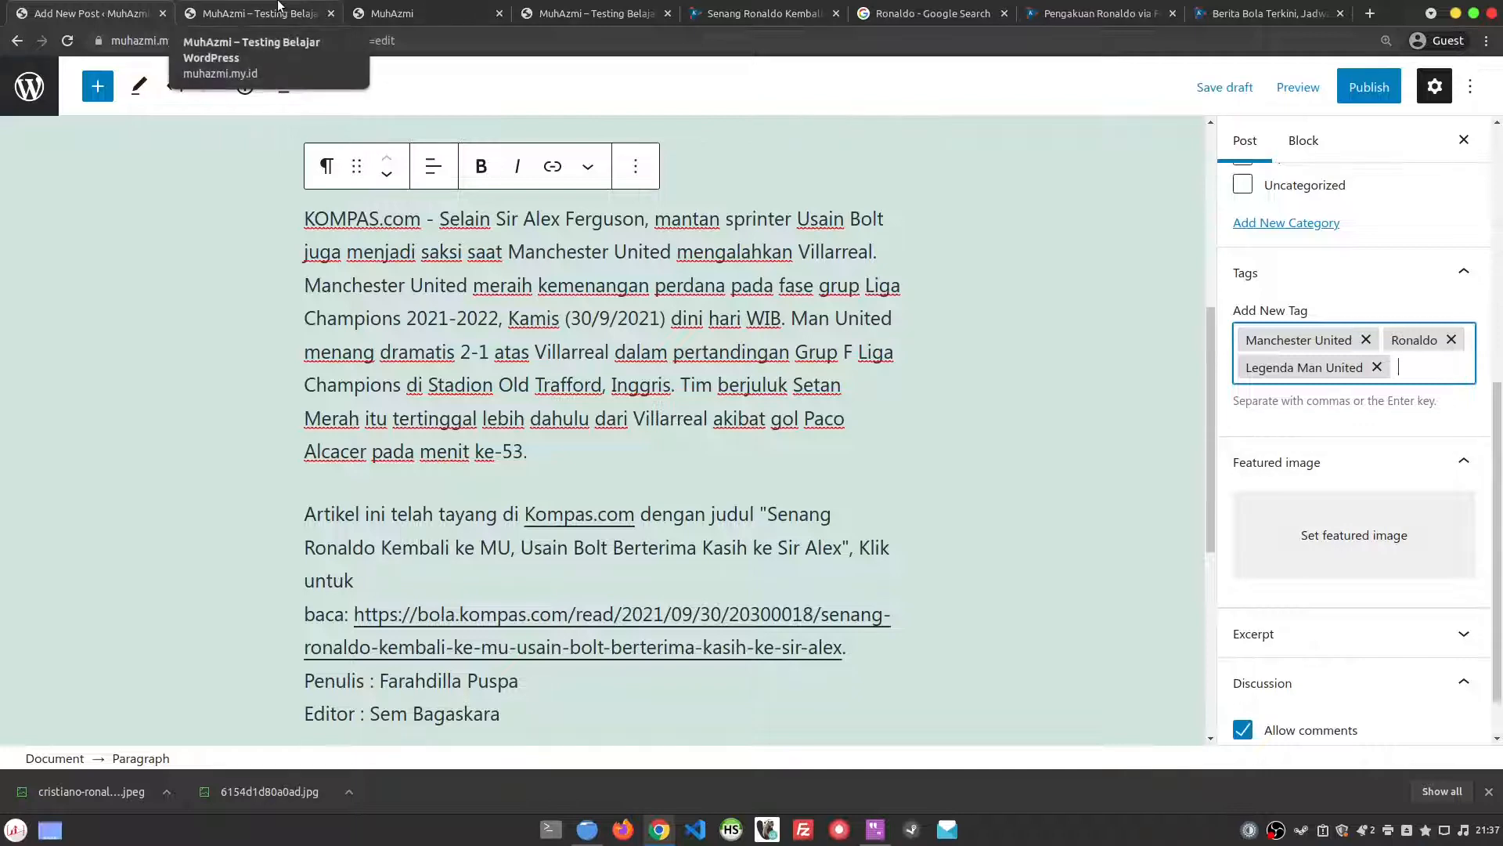
- Copy "Sir Alex" from the post title and add it as a further tag
{"action": "left_click", "coordinate": [504, 413]}
{"action": "scroll", "coordinate": [504, 413], "scroll_direction": "up", "scroll_amount": 6}
{"action": "left_click_drag", "start_coordinate": [374, 450], "coordinate": [739, 450]}
{"action": "key", "text": "ctrl+c"}
{"action": "left_click", "coordinate": [1422, 368]}
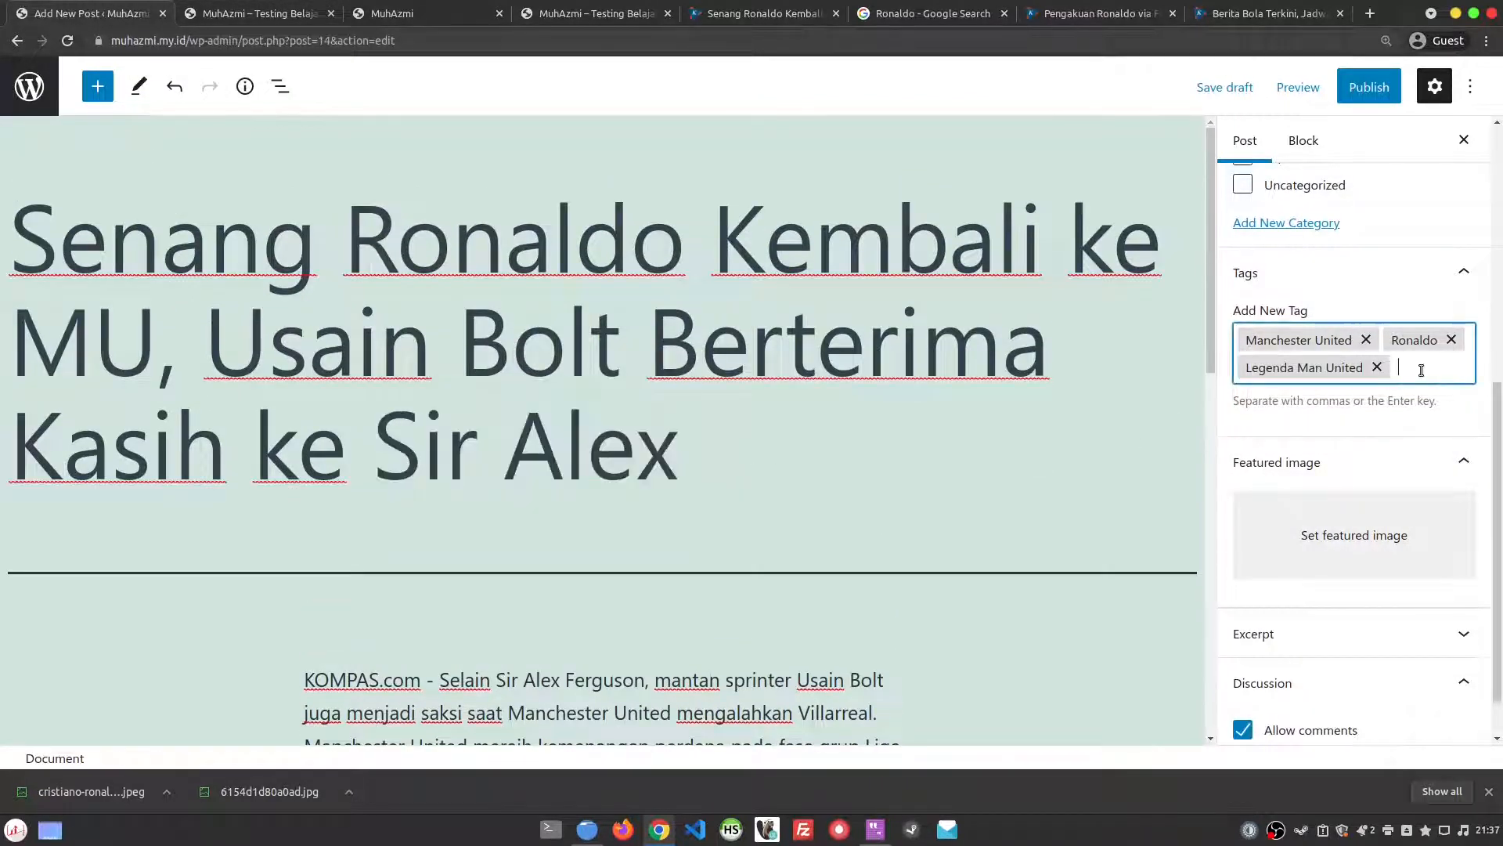
{"action": "key", "text": "ctrl+v"}
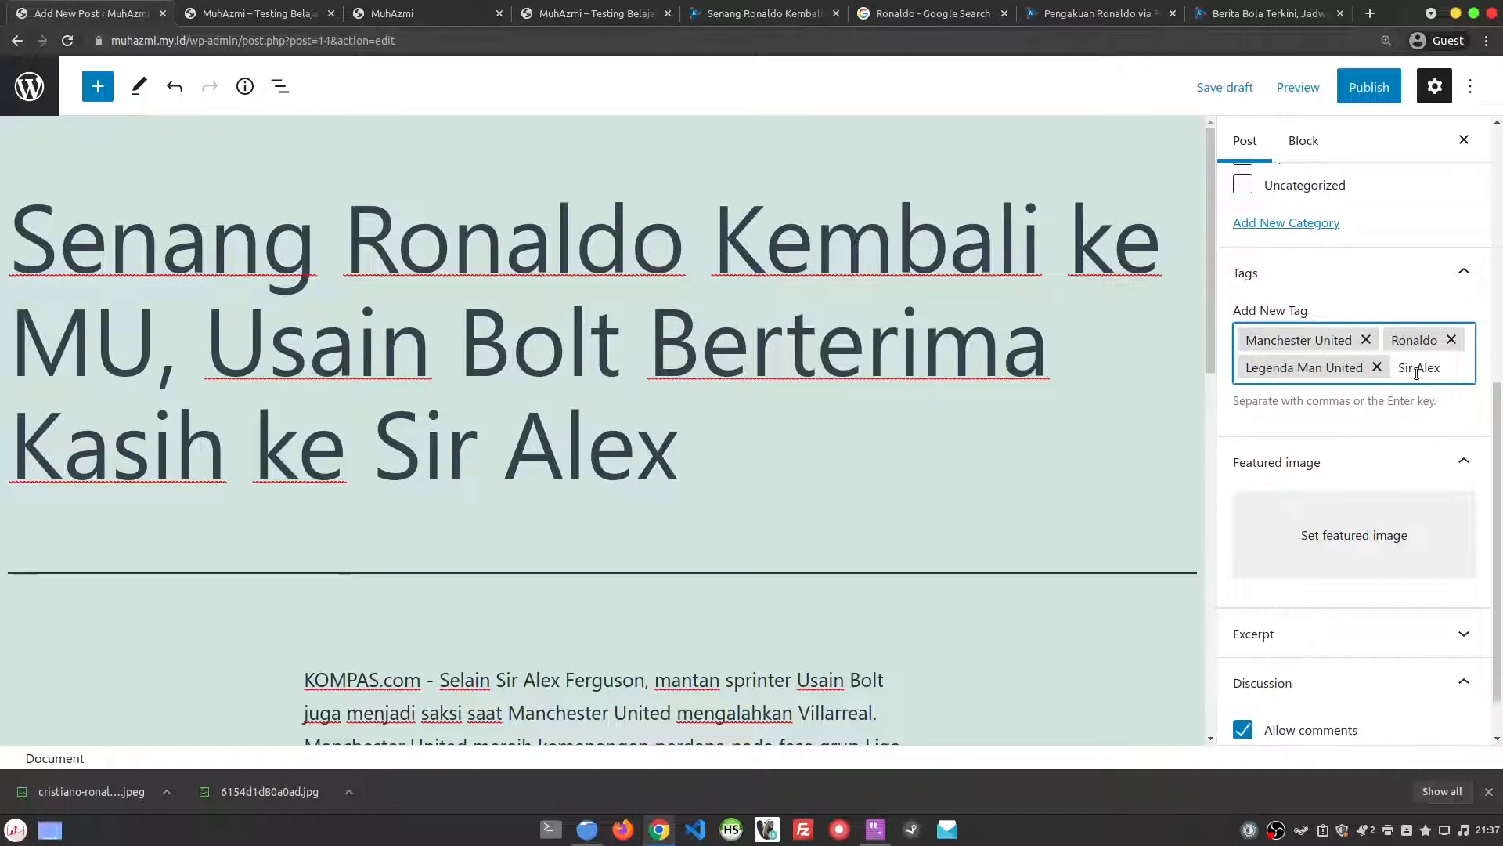
{"action": "key", "text": "Return"}
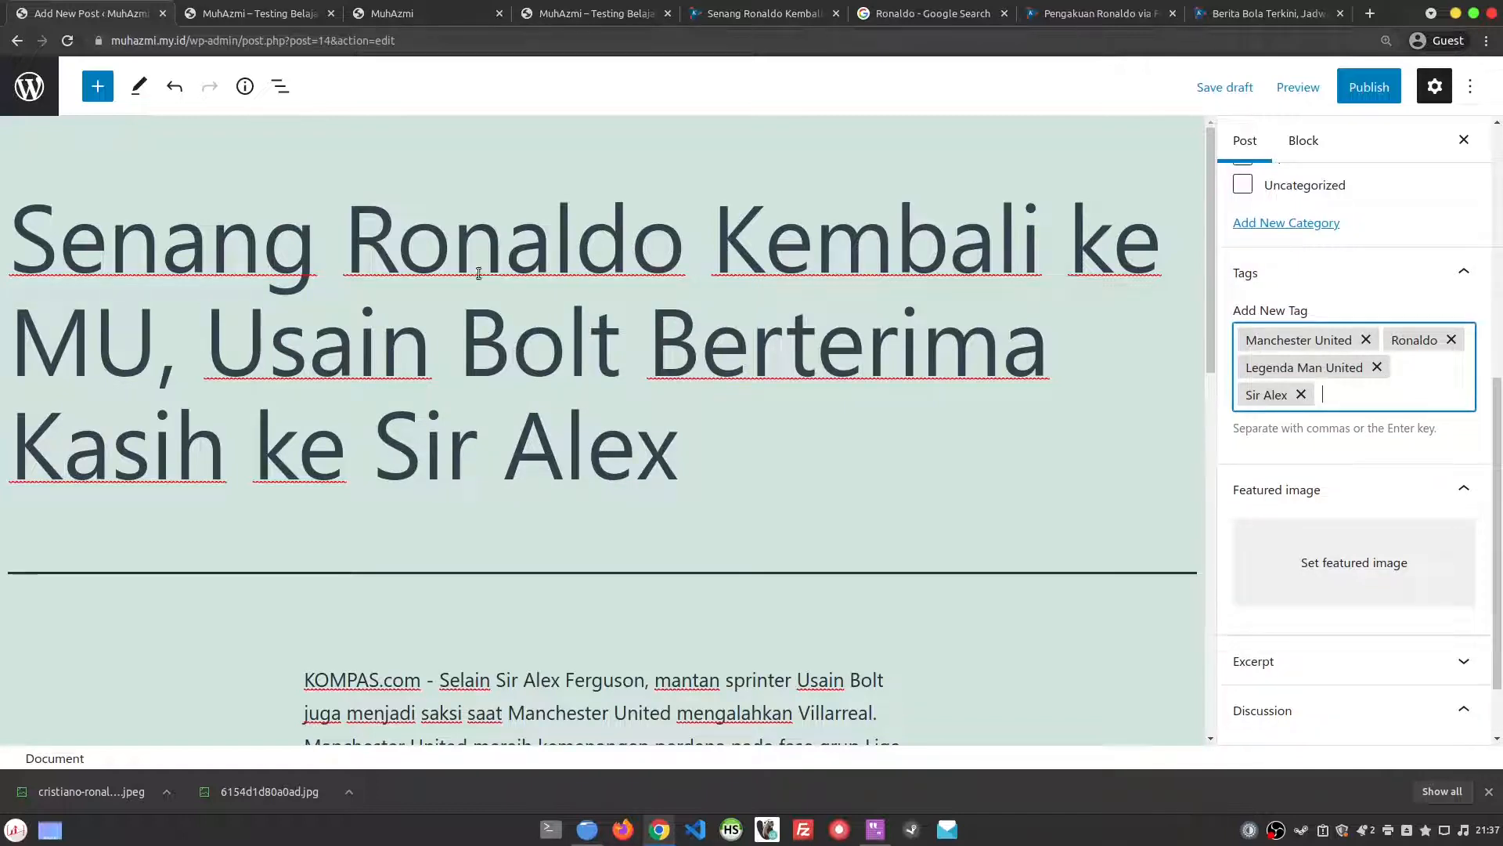
- Check on the home page how the previous post's image, categories and tags are displayed, and return to the post editor
{"action": "left_click", "coordinate": [258, 13]}
{"action": "scroll", "coordinate": [672, 556], "scroll_direction": "up", "scroll_amount": 3}
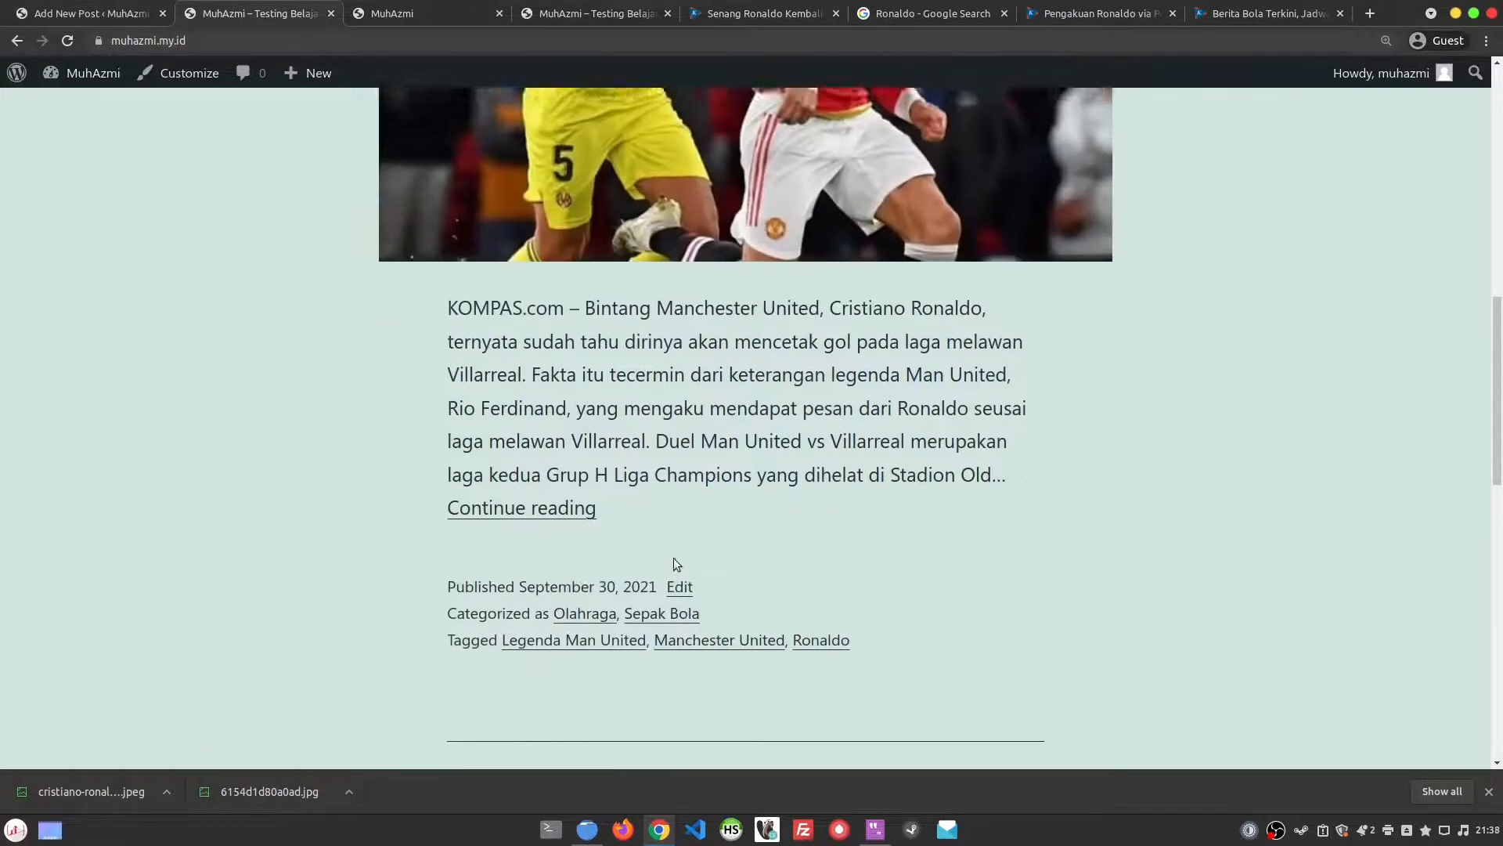
{"action": "scroll", "coordinate": [673, 557], "scroll_direction": "up", "scroll_amount": 10}
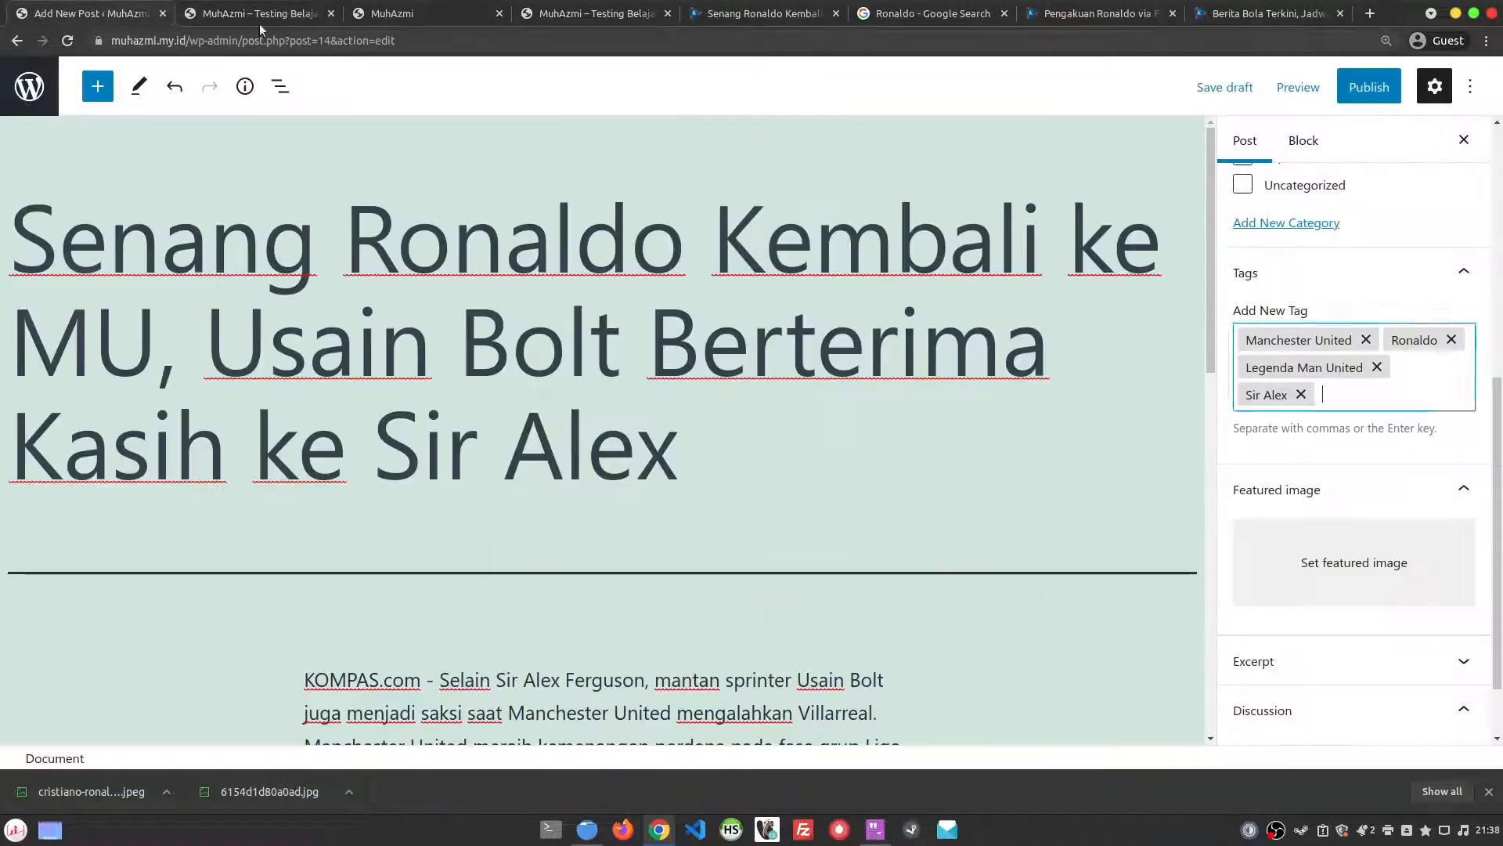
{"action": "left_click", "coordinate": [90, 13]}
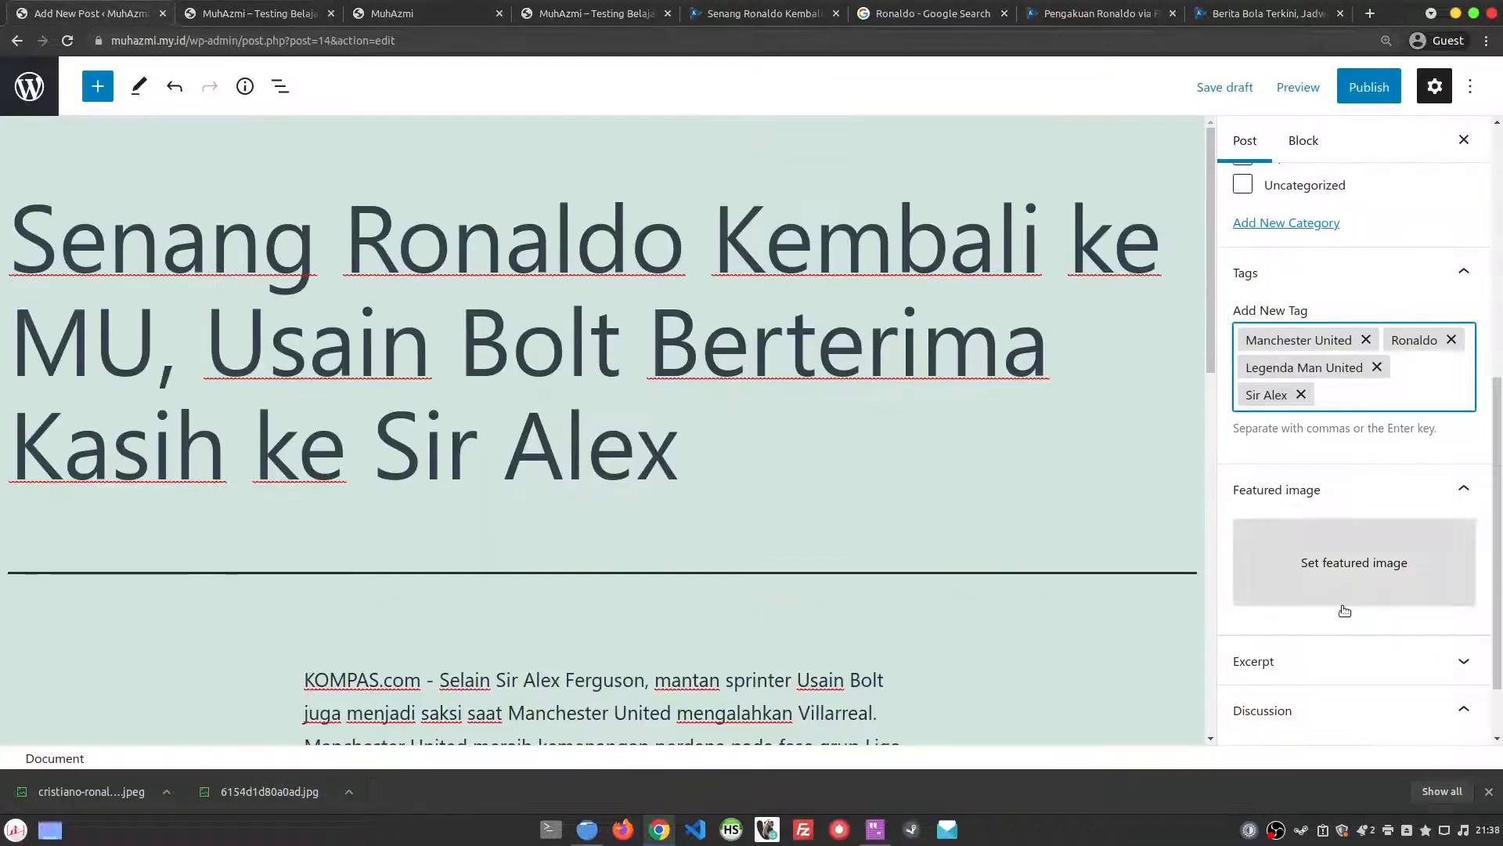
- Save the Kompas article's main photo as 6154da50546df.jpg in Downloads and open the new post's featured image selection
{"action": "left_click", "coordinate": [259, 14]}
{"action": "left_click", "coordinate": [479, 10]}
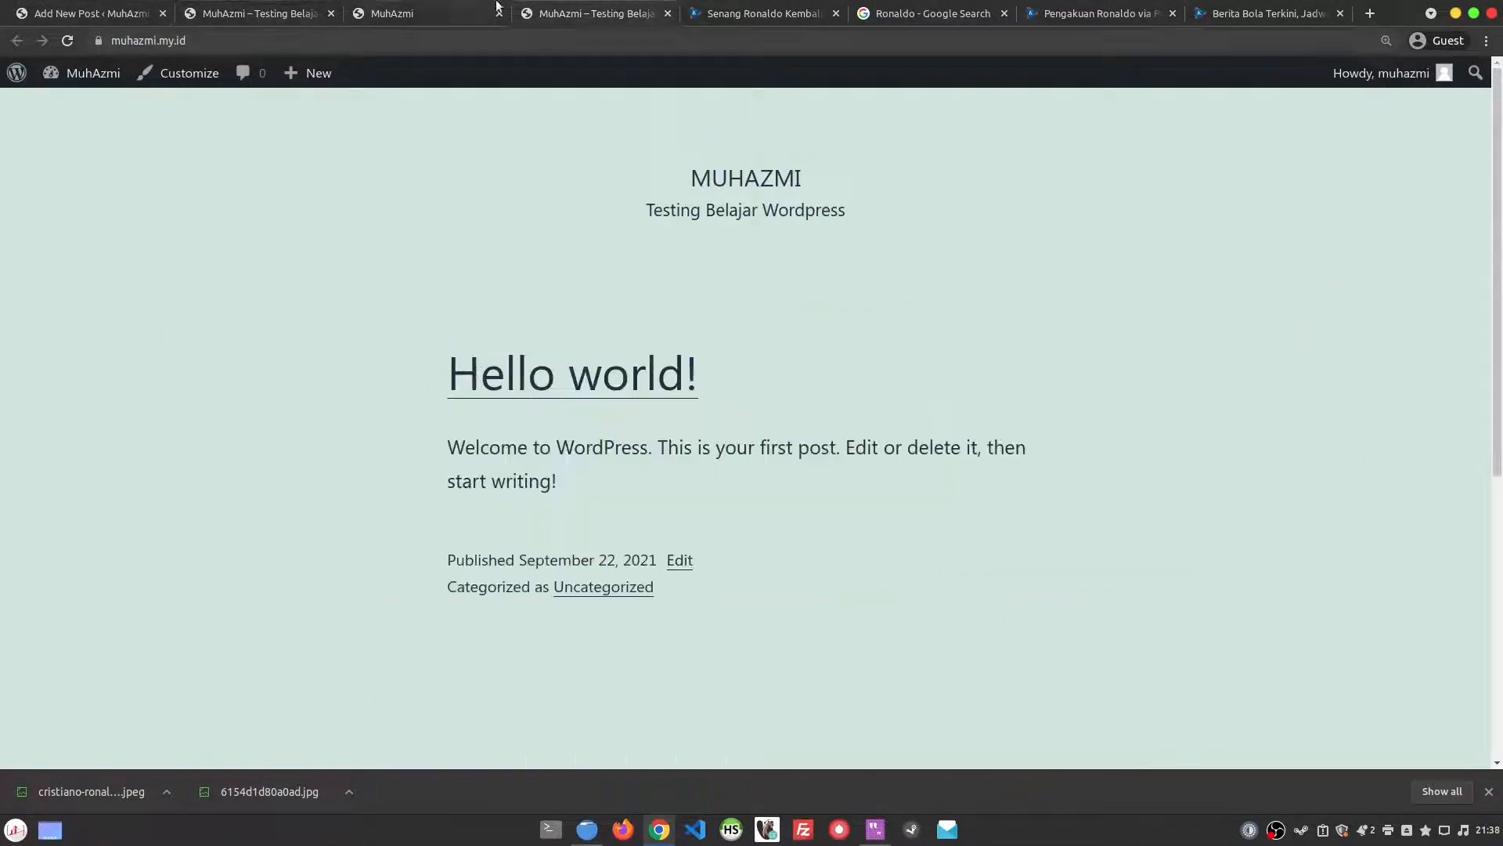
{"action": "left_click", "coordinate": [760, 13]}
{"action": "scroll", "coordinate": [705, 470], "scroll_direction": "up", "scroll_amount": 5}
{"action": "right_click", "coordinate": [703, 468]}
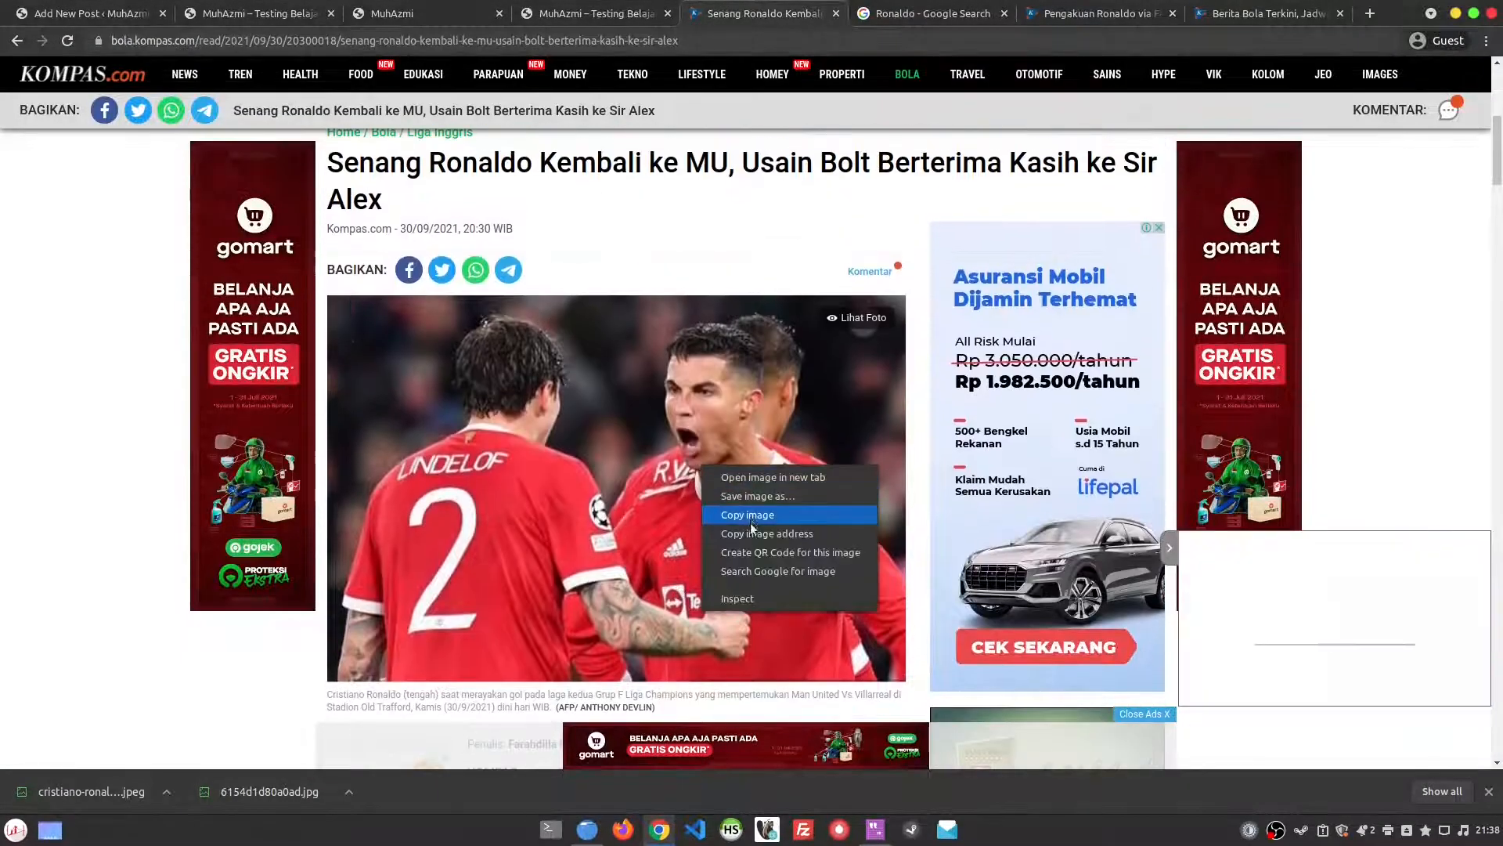
{"action": "left_click", "coordinate": [756, 495]}
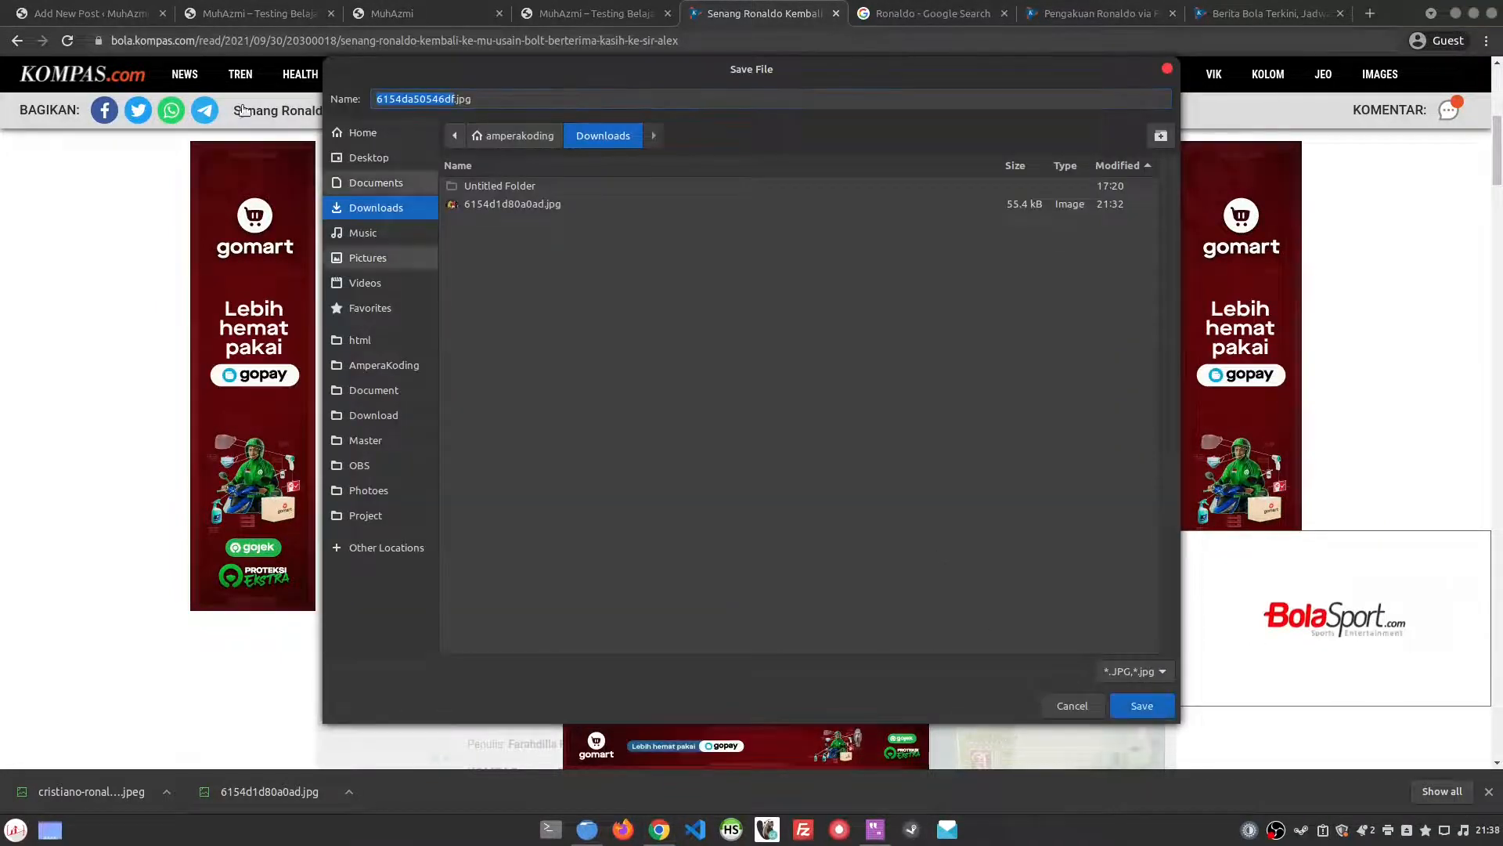
{"action": "key", "text": "Return"}
{"action": "left_click", "coordinate": [86, 13]}
{"action": "left_click", "coordinate": [1253, 535]}
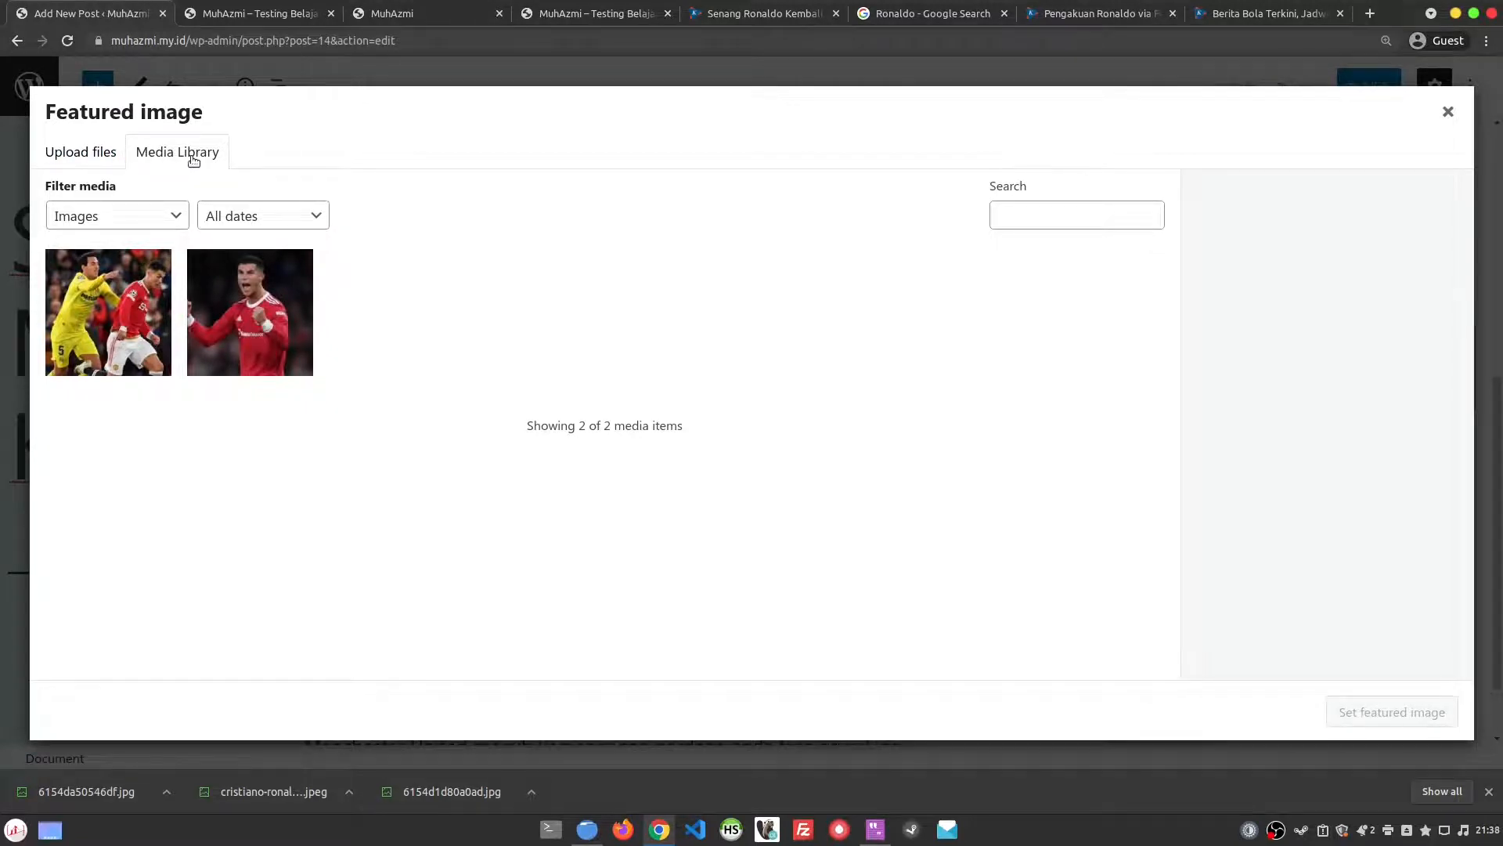
{"action": "left_click", "coordinate": [243, 323]}
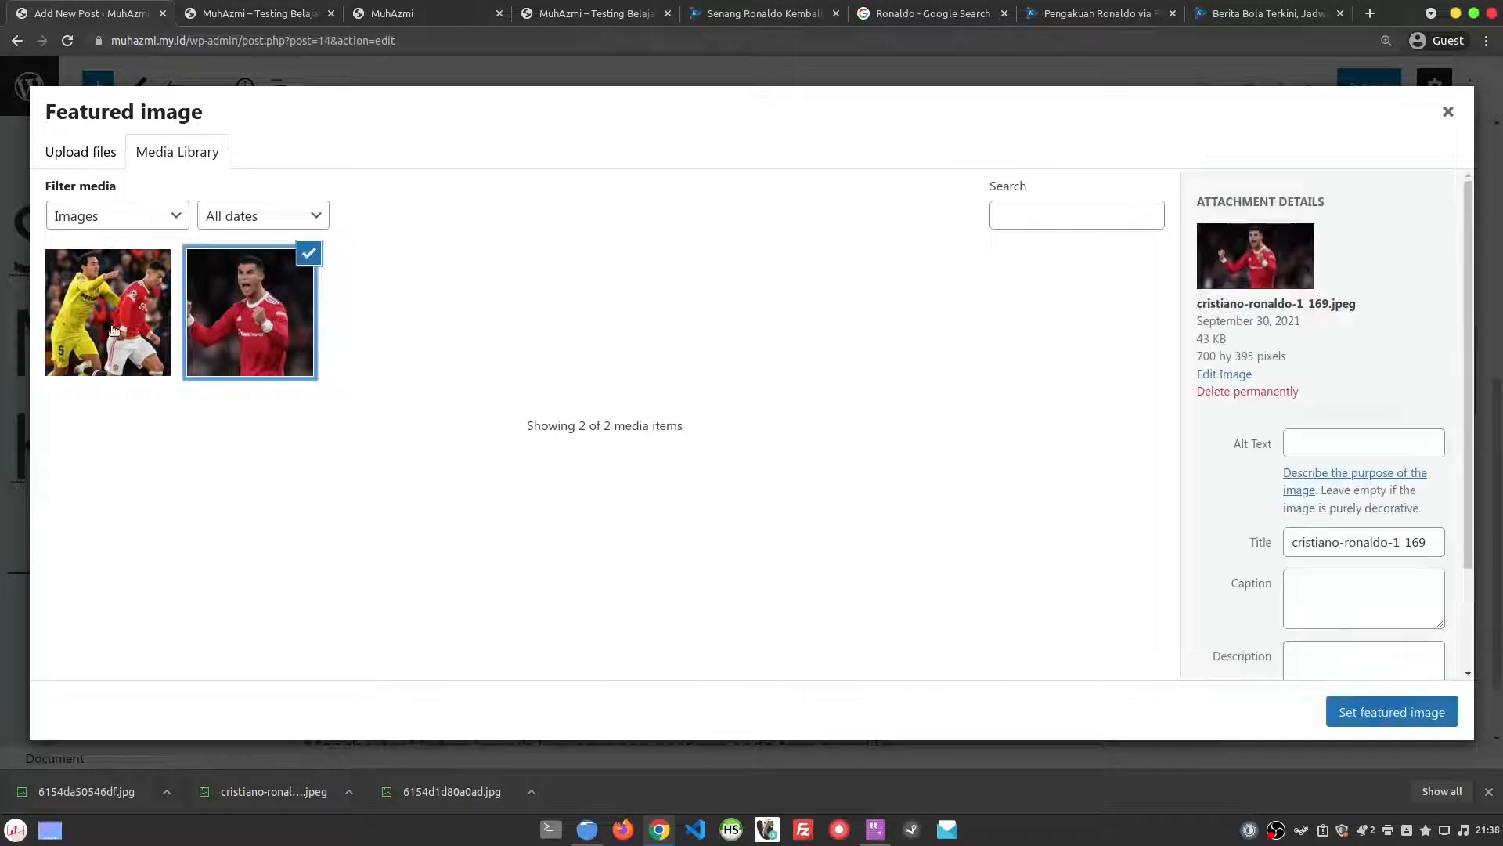
{"action": "left_click", "coordinate": [105, 329]}
{"action": "left_click", "coordinate": [241, 322]}
{"action": "left_click", "coordinate": [108, 325]}
{"action": "left_click", "coordinate": [254, 323]}
{"action": "left_click", "coordinate": [310, 256]}
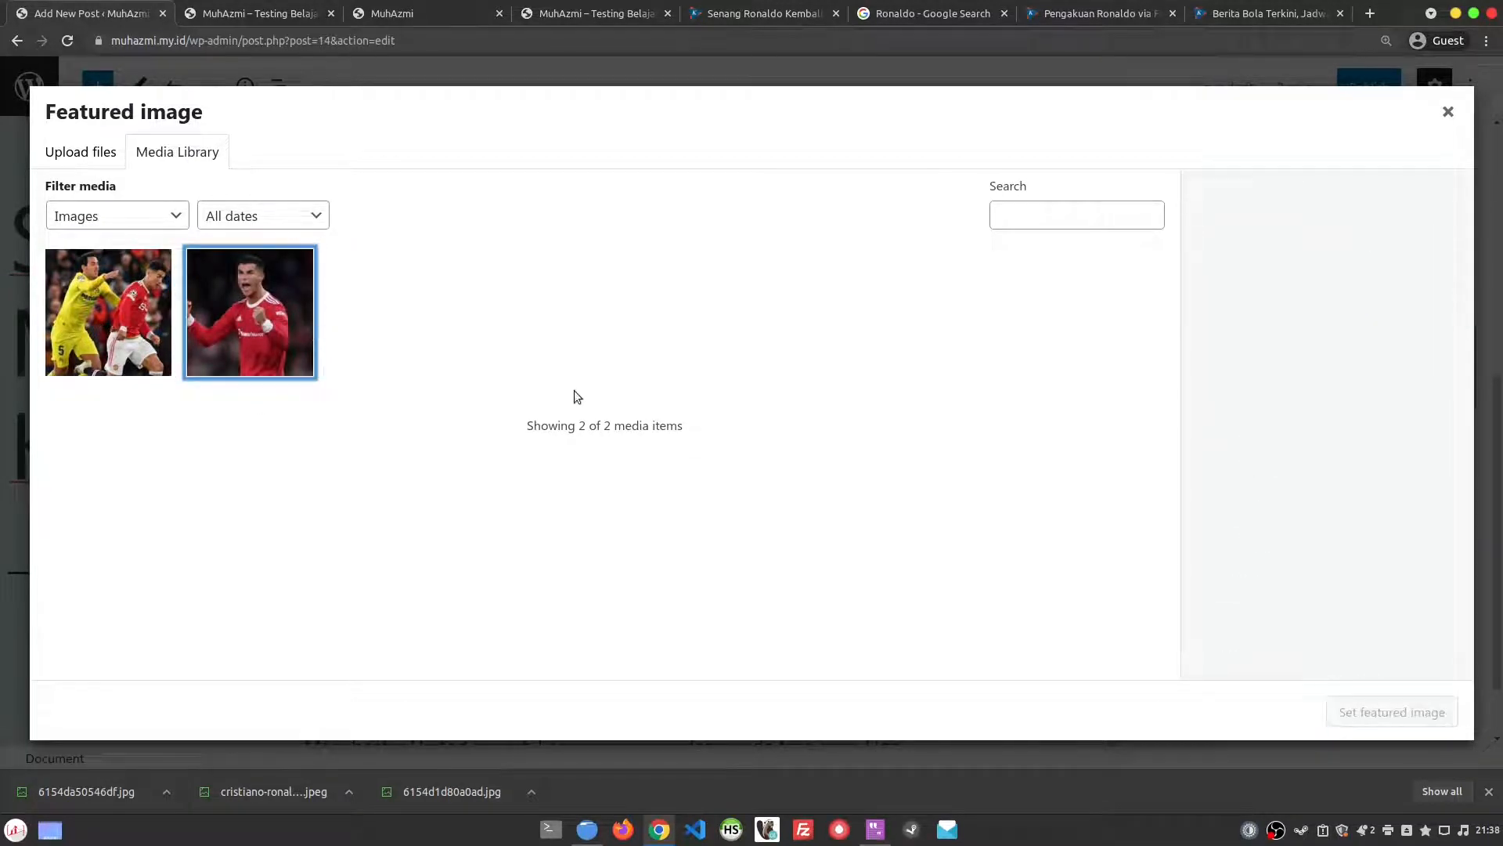
- Upload 6154da50546df.jpg from Downloads and set it as the post's featured image
{"action": "left_click", "coordinate": [70, 155]}
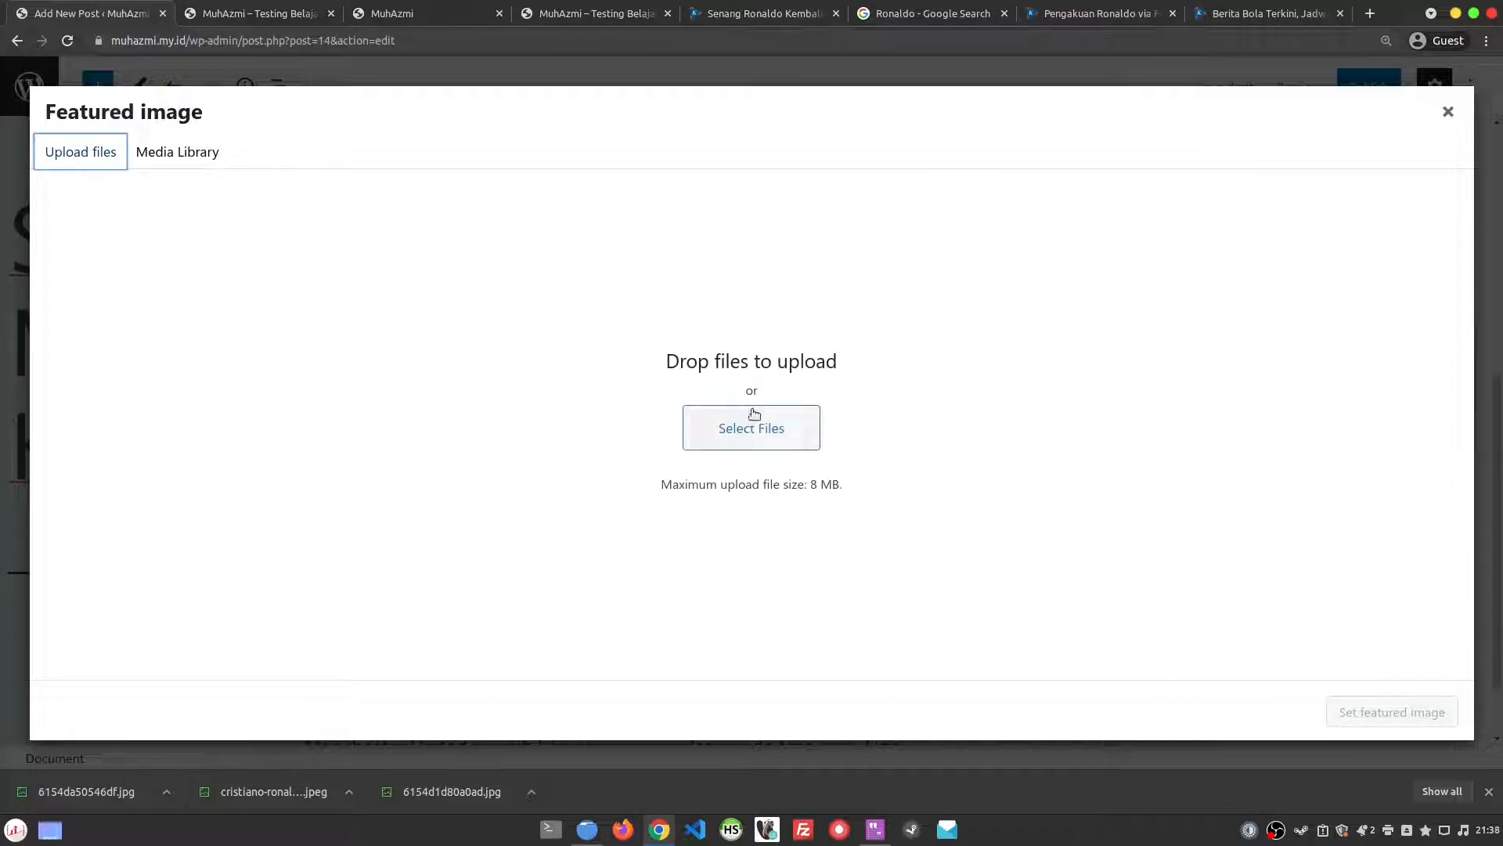
{"action": "left_click", "coordinate": [774, 443]}
{"action": "left_click", "coordinate": [469, 168]}
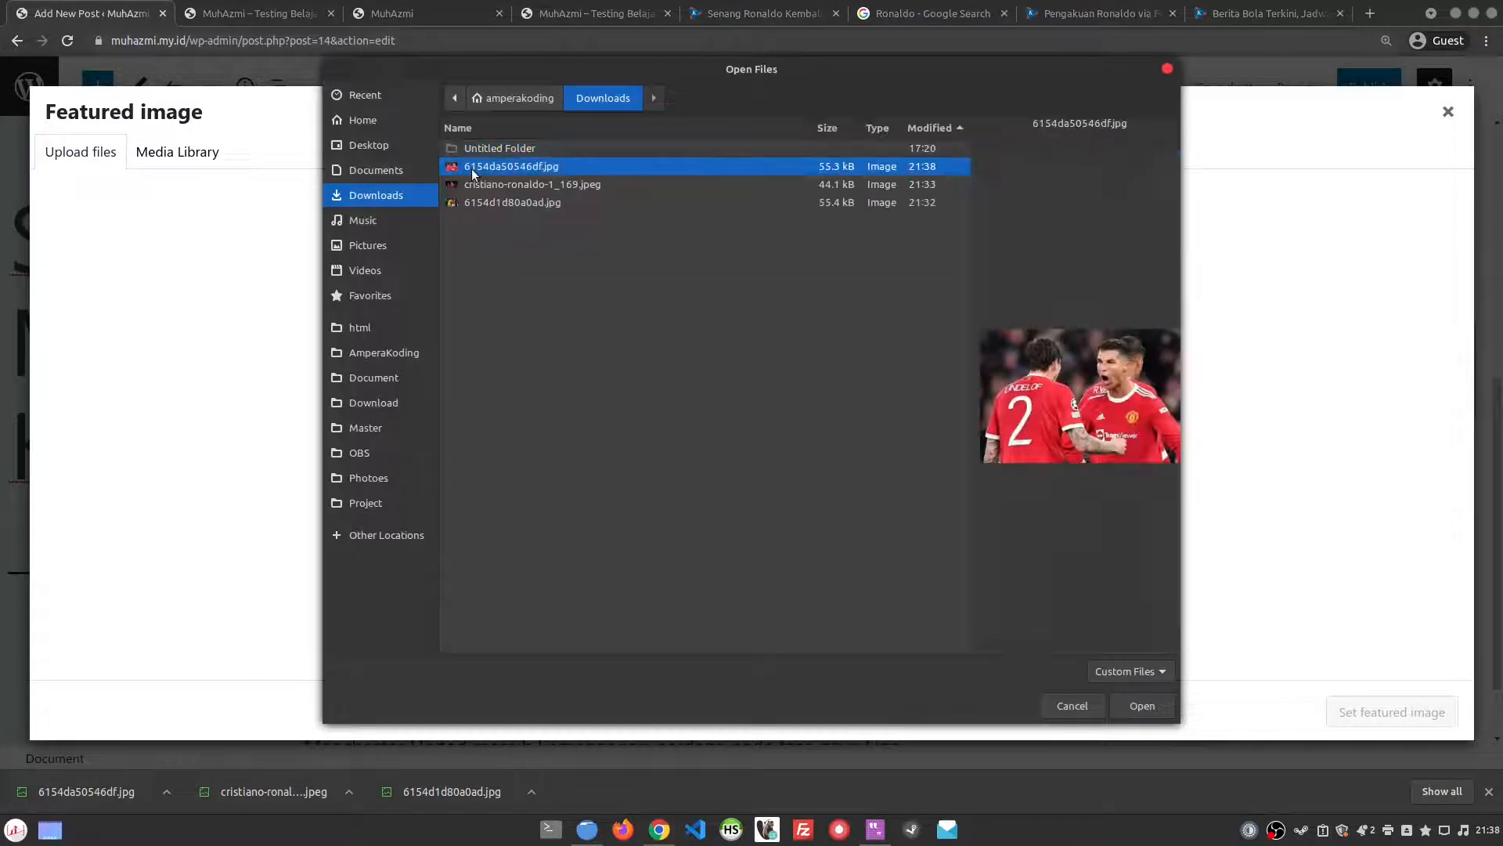
{"action": "left_click", "coordinate": [1140, 703]}
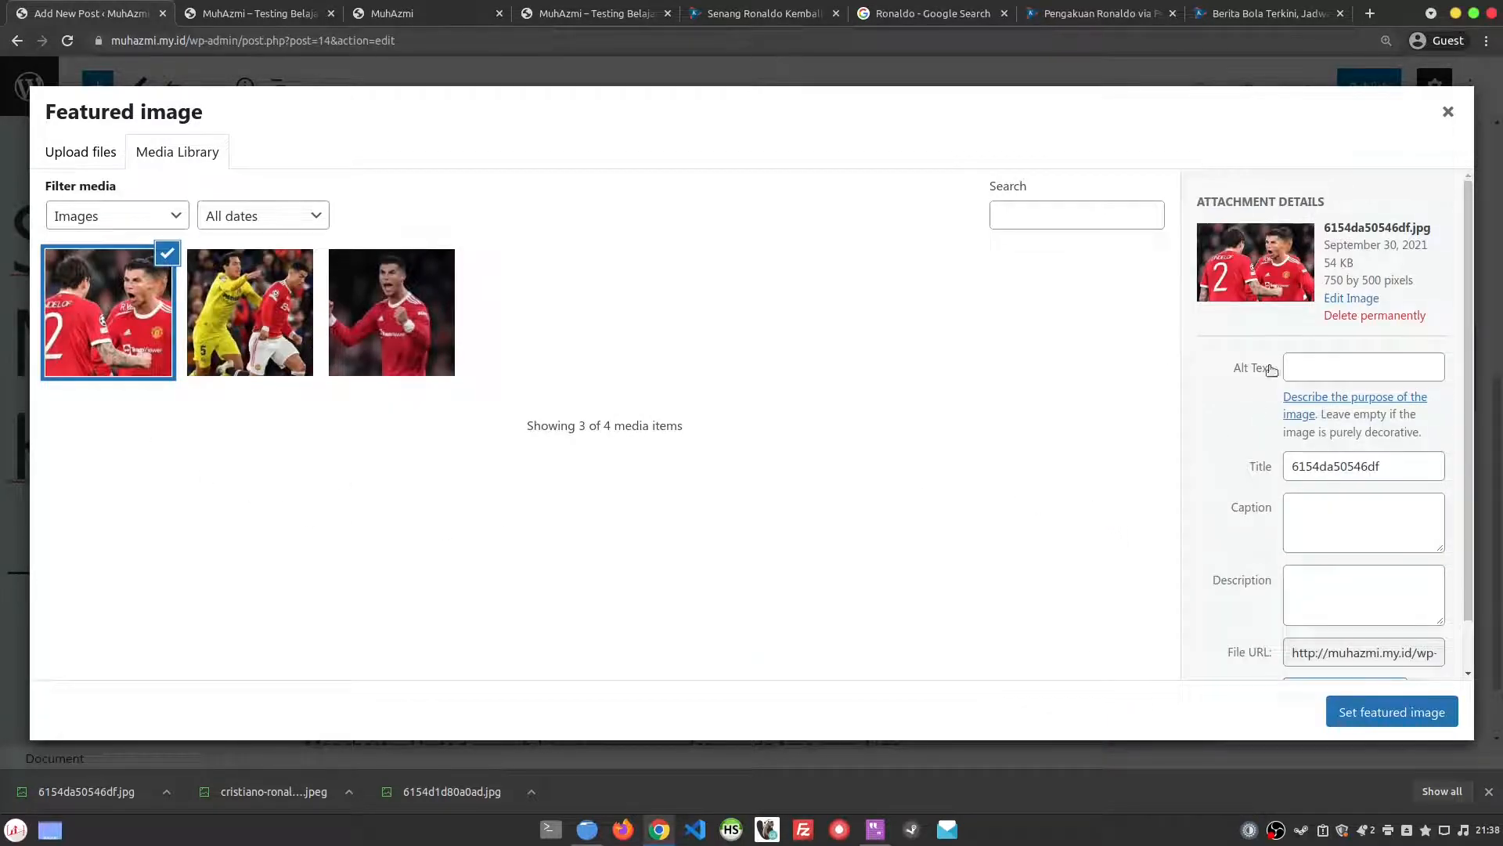
{"action": "left_click", "coordinate": [1427, 716]}
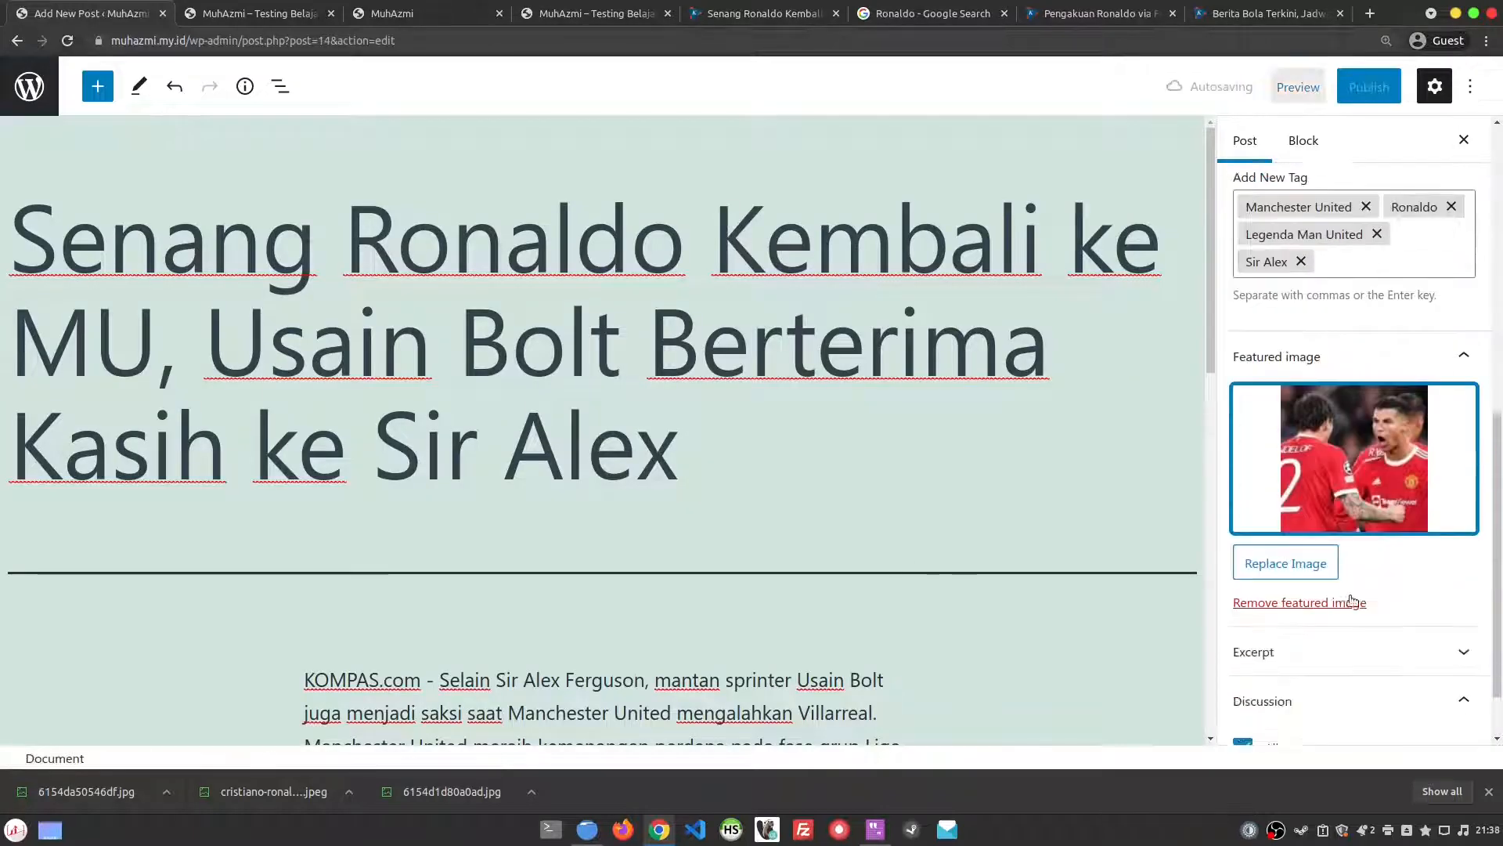
- Review the remaining post settings and publish the post
{"action": "scroll", "coordinate": [1351, 600], "scroll_direction": "down", "scroll_amount": 2}
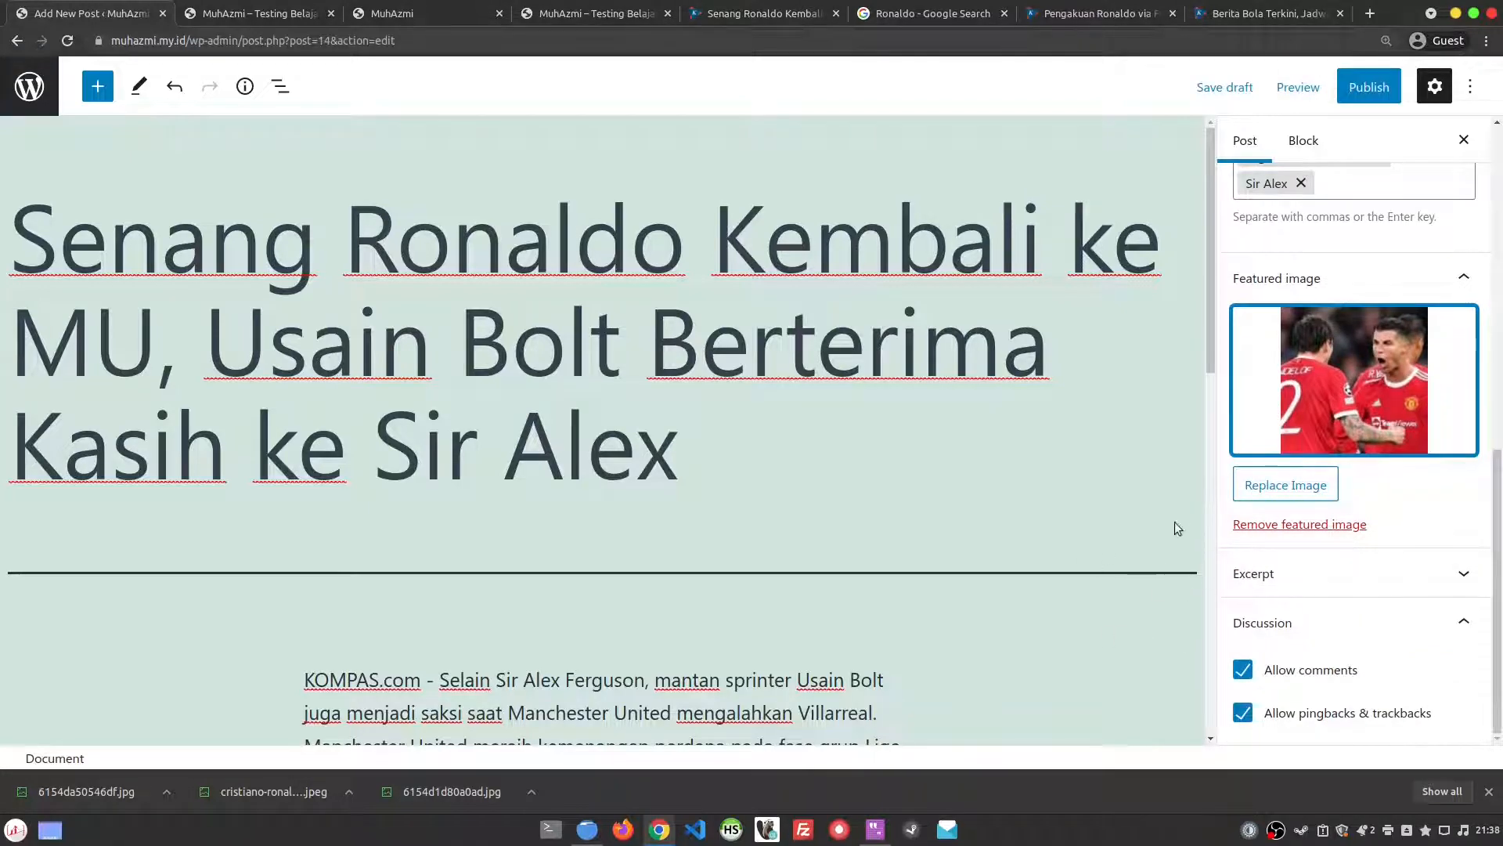
{"action": "scroll", "coordinate": [1274, 453], "scroll_direction": "up", "scroll_amount": 5}
{"action": "left_click", "coordinate": [1367, 87]}
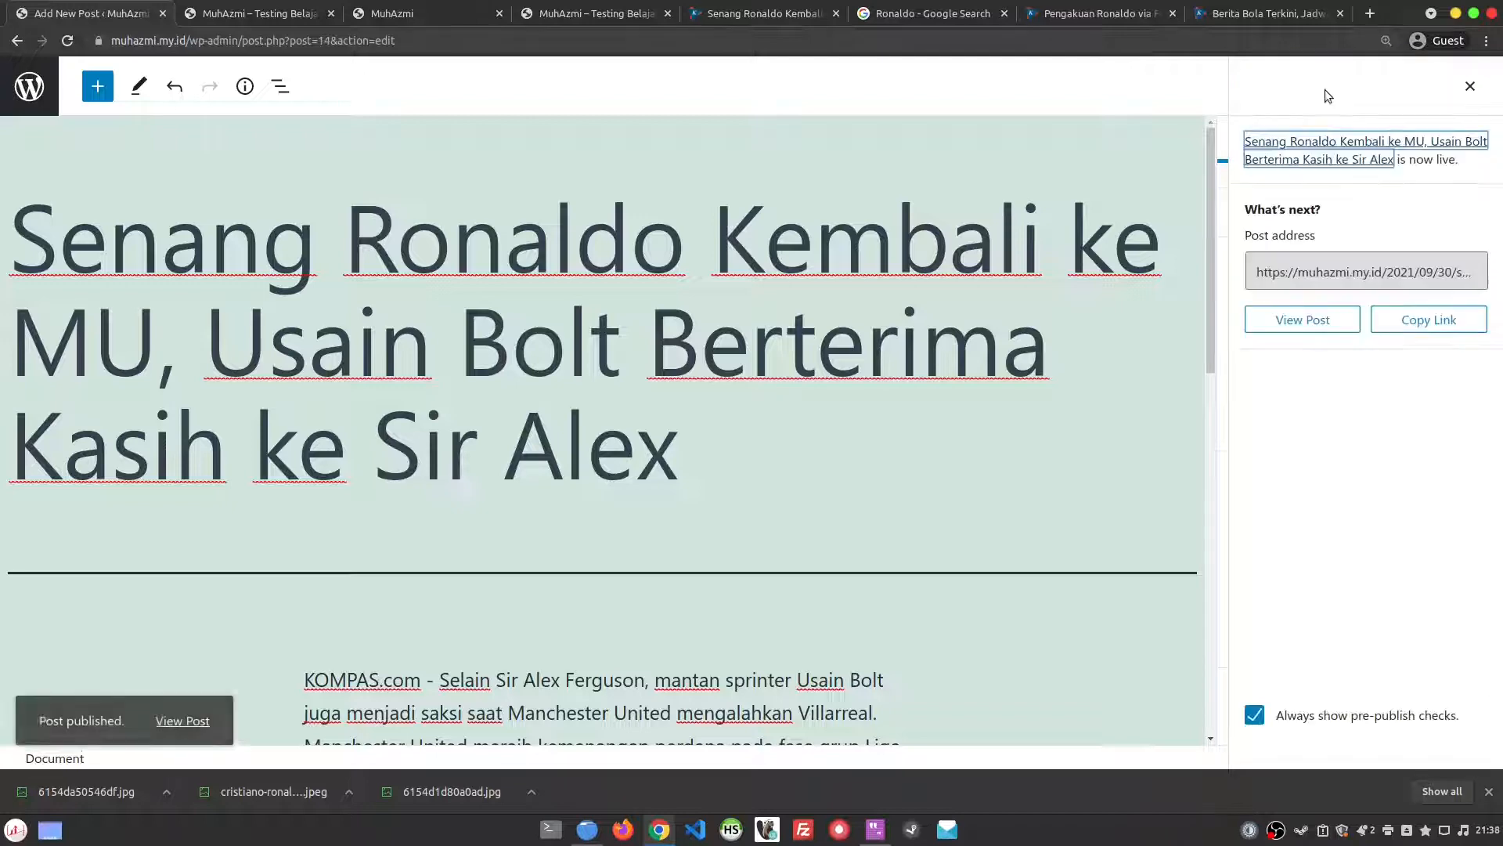
- Open the published post and examine its image, text, categories and tags
{"action": "left_click", "coordinate": [185, 709]}
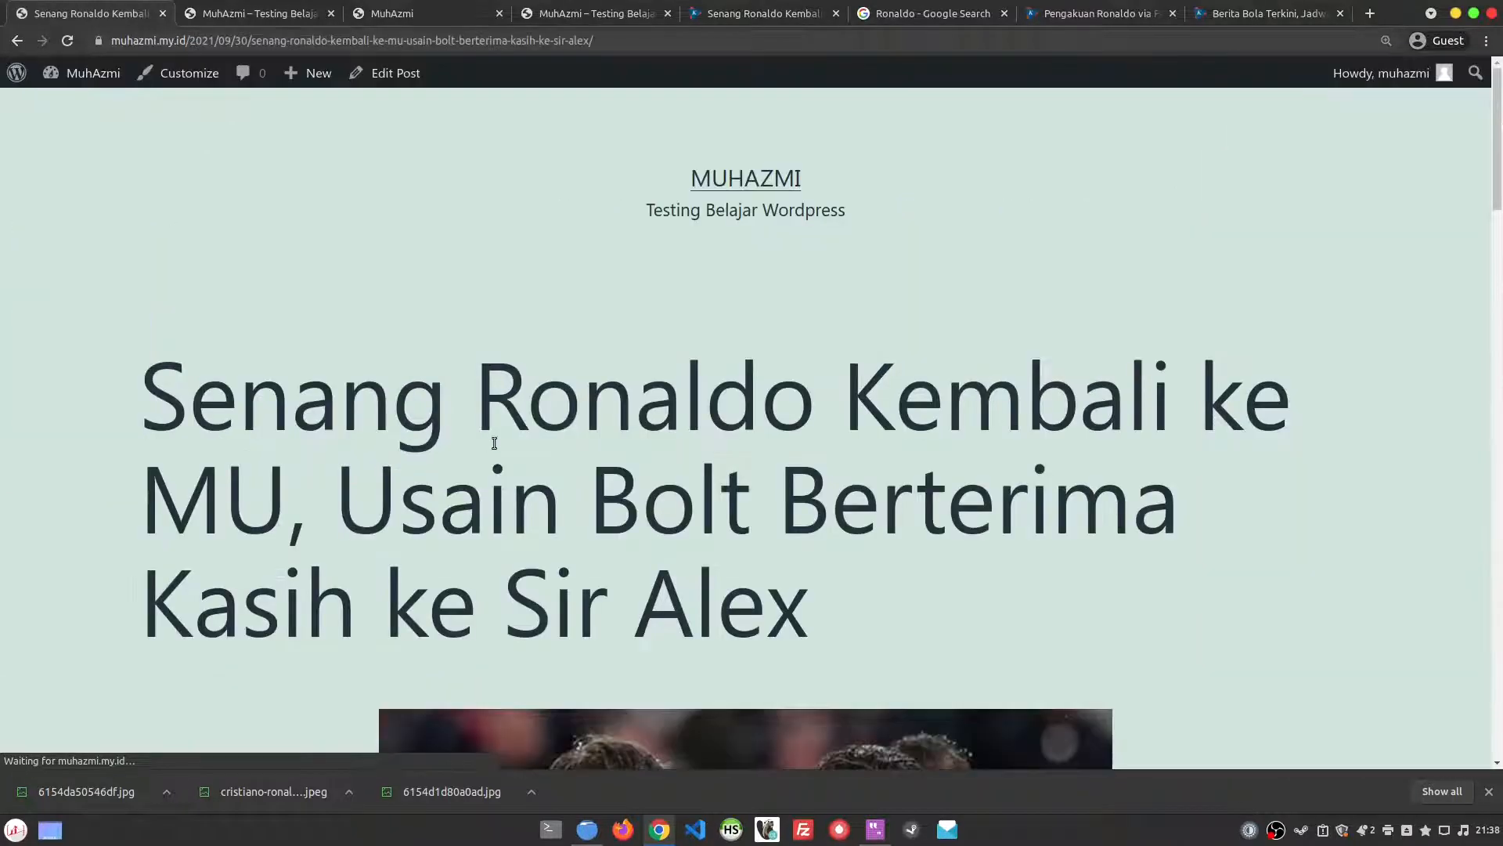
{"action": "scroll", "coordinate": [625, 608], "scroll_direction": "down", "scroll_amount": 15}
{"action": "scroll", "coordinate": [636, 599], "scroll_direction": "down", "scroll_amount": 3}
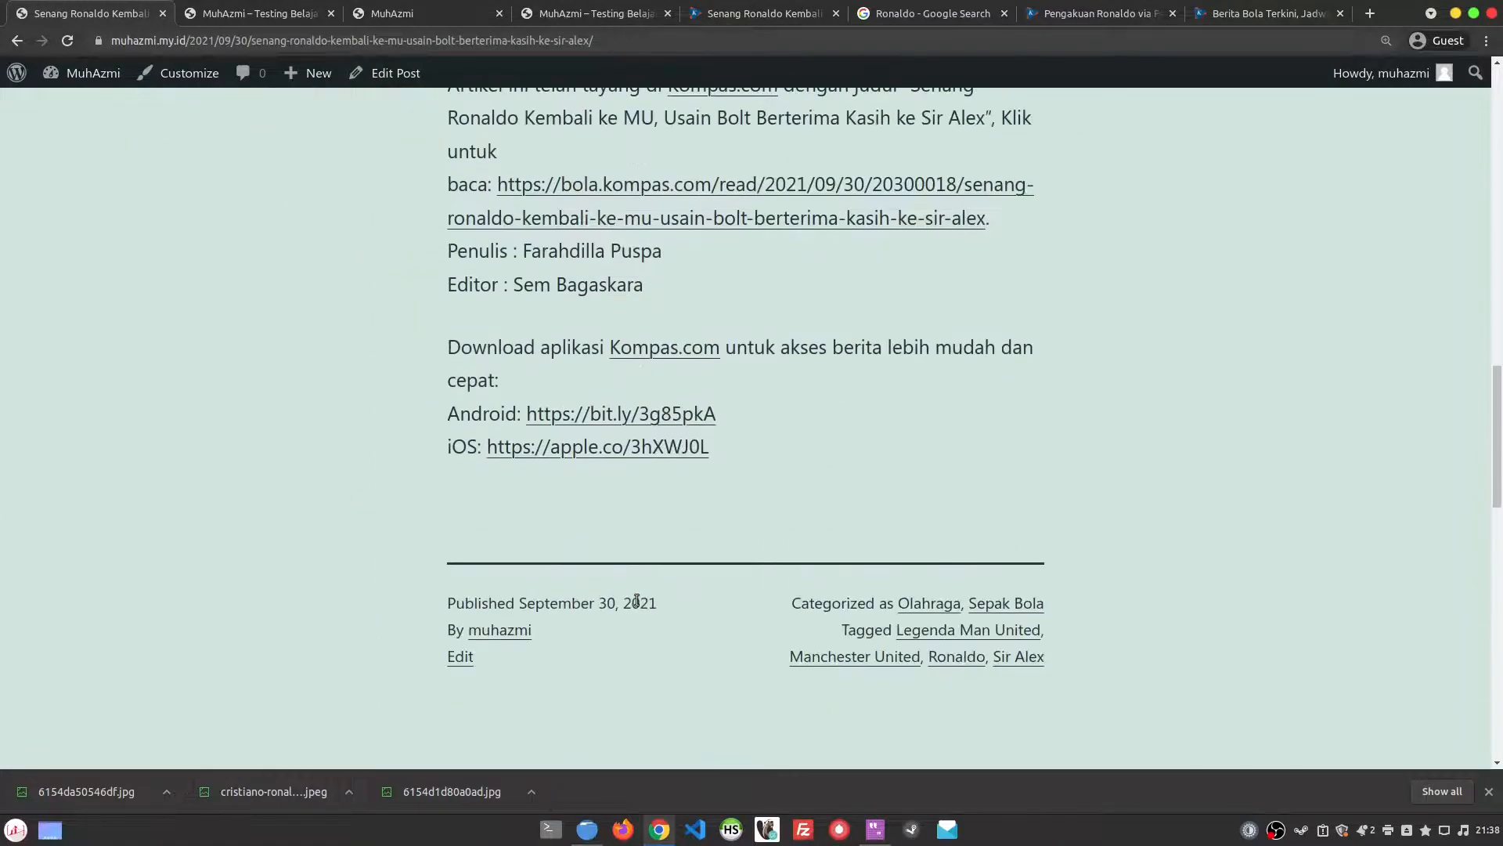
{"action": "scroll", "coordinate": [636, 600], "scroll_direction": "up", "scroll_amount": 4}
{"action": "scroll", "coordinate": [636, 599], "scroll_direction": "down", "scroll_amount": 6}
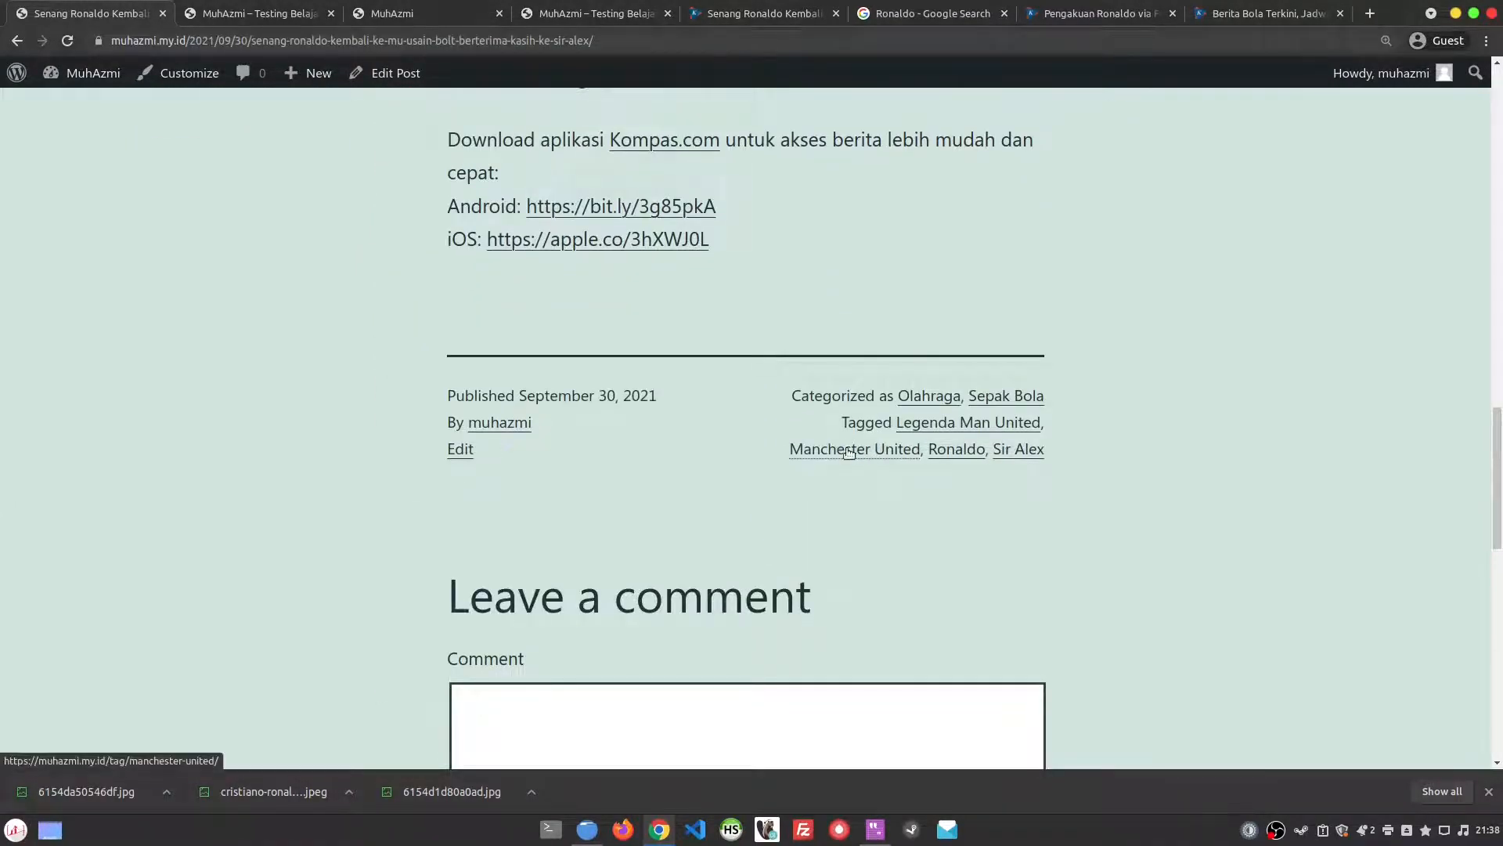
- Open the published post's Manchester United tag archive and inspect its web address
{"action": "left_click", "coordinate": [865, 454]}
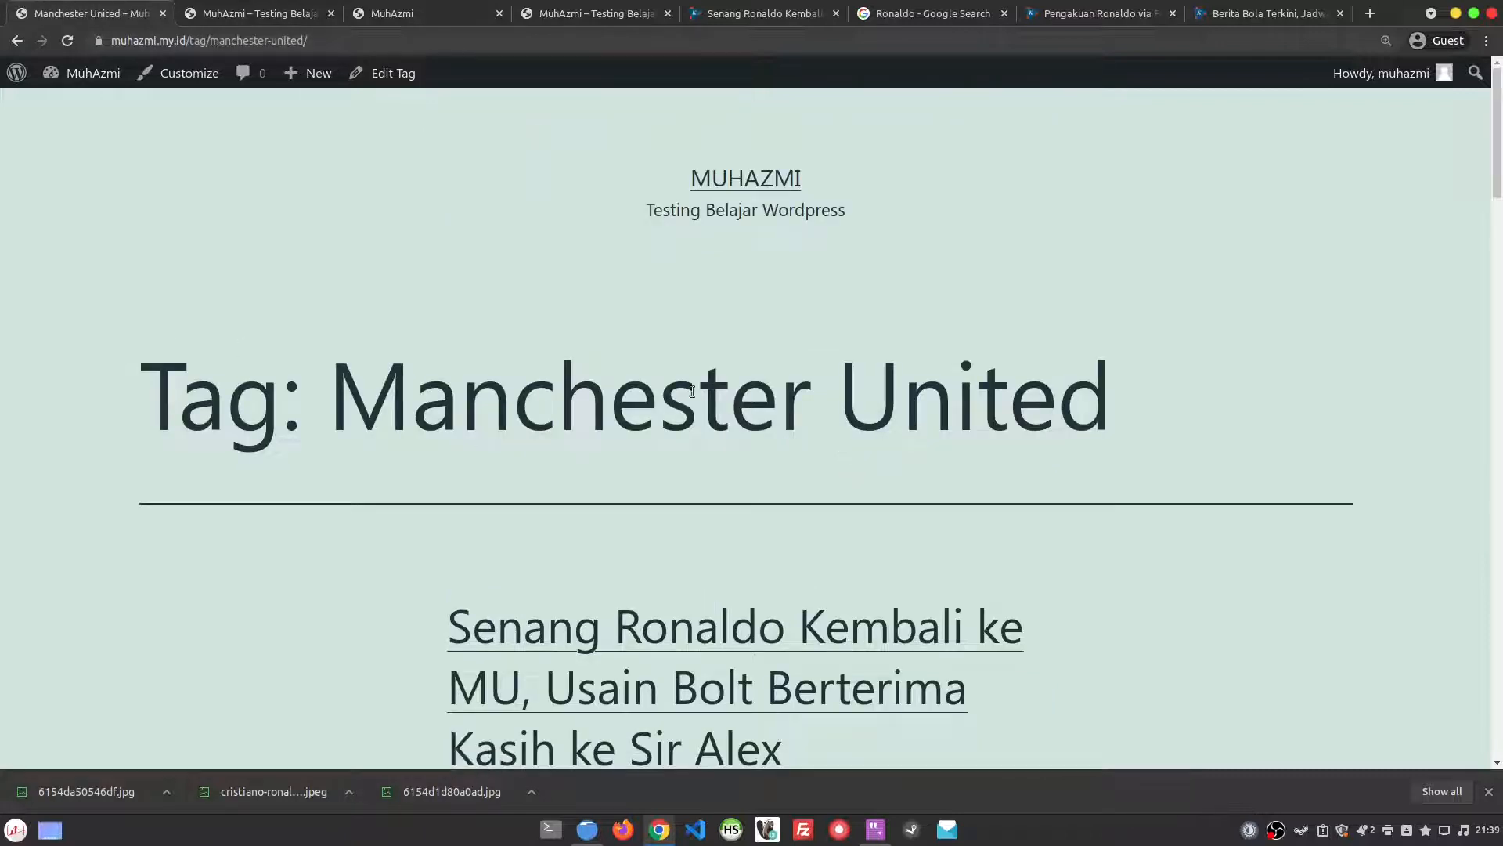
{"action": "left_click", "coordinate": [153, 46]}
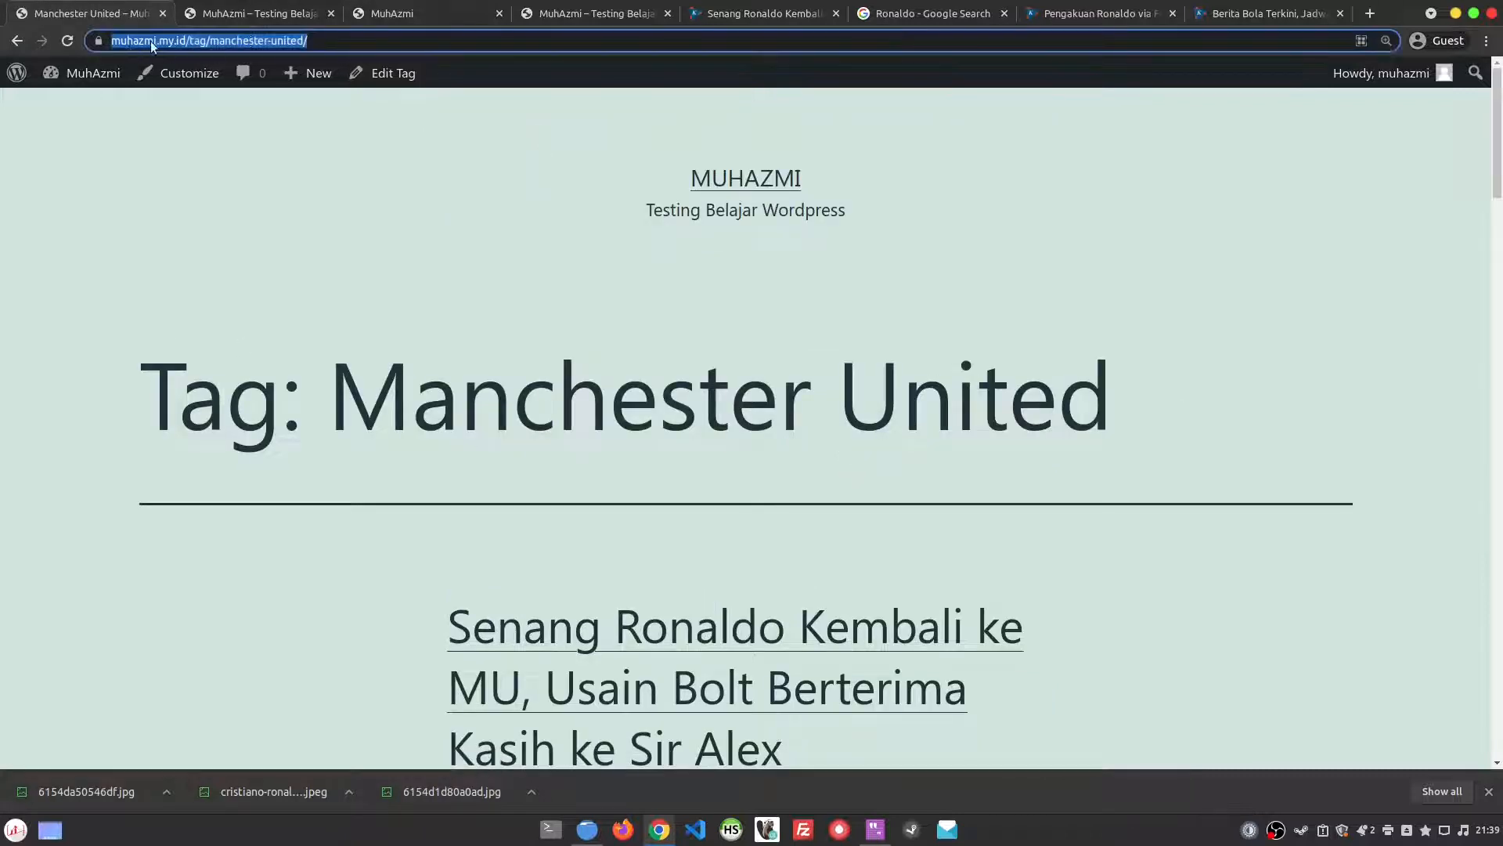
{"action": "left_click", "coordinate": [191, 47]}
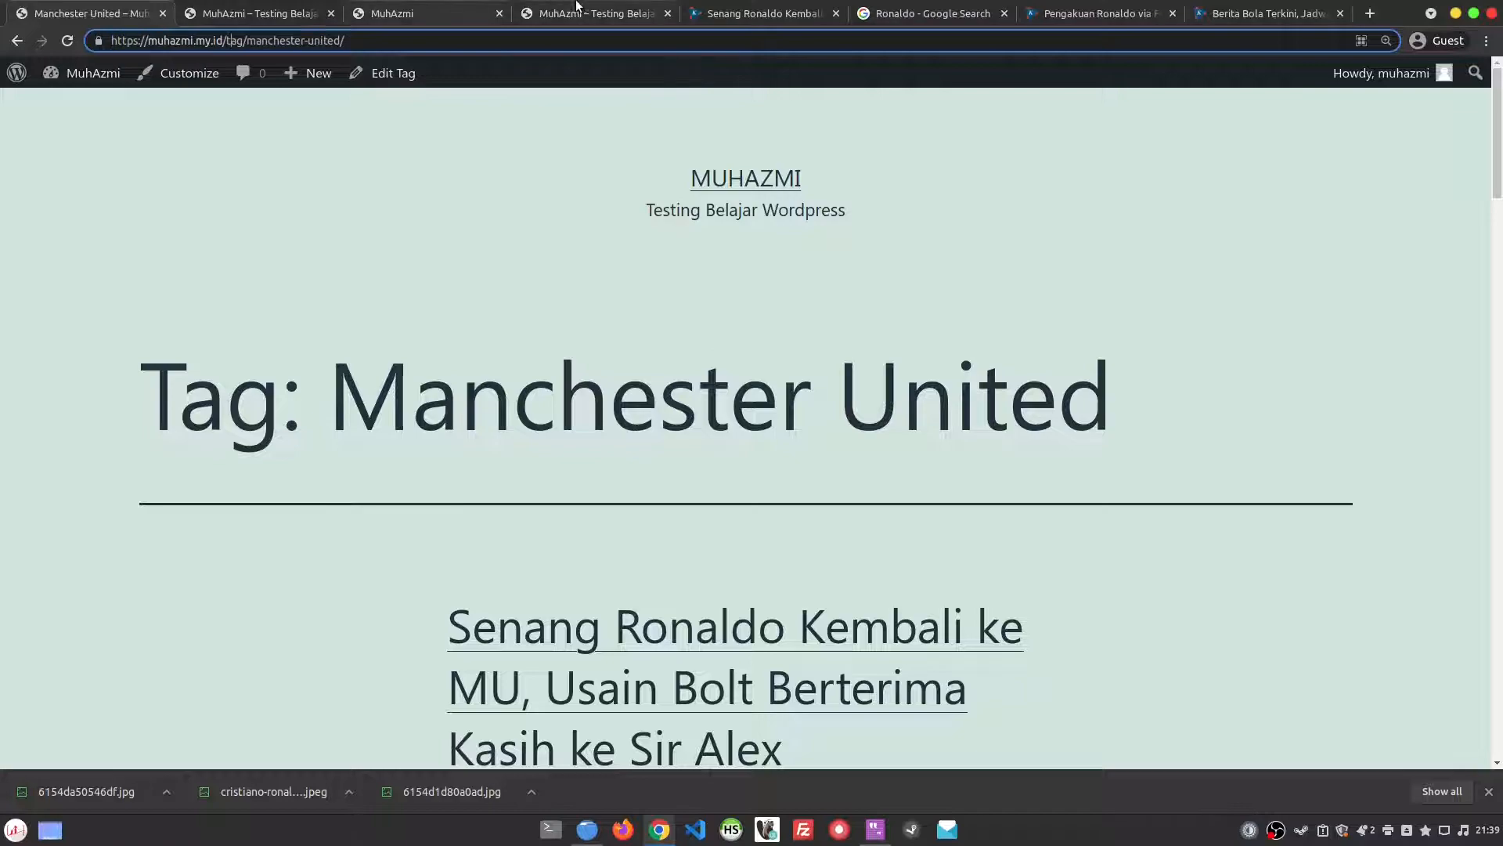
- Find the Kompas article "Pengakuan Ronaldo via Pesan ke Legenda Man United" and follow its Manchester United tag link
{"action": "left_click", "coordinate": [763, 13]}
{"action": "left_click", "coordinate": [1052, 9]}
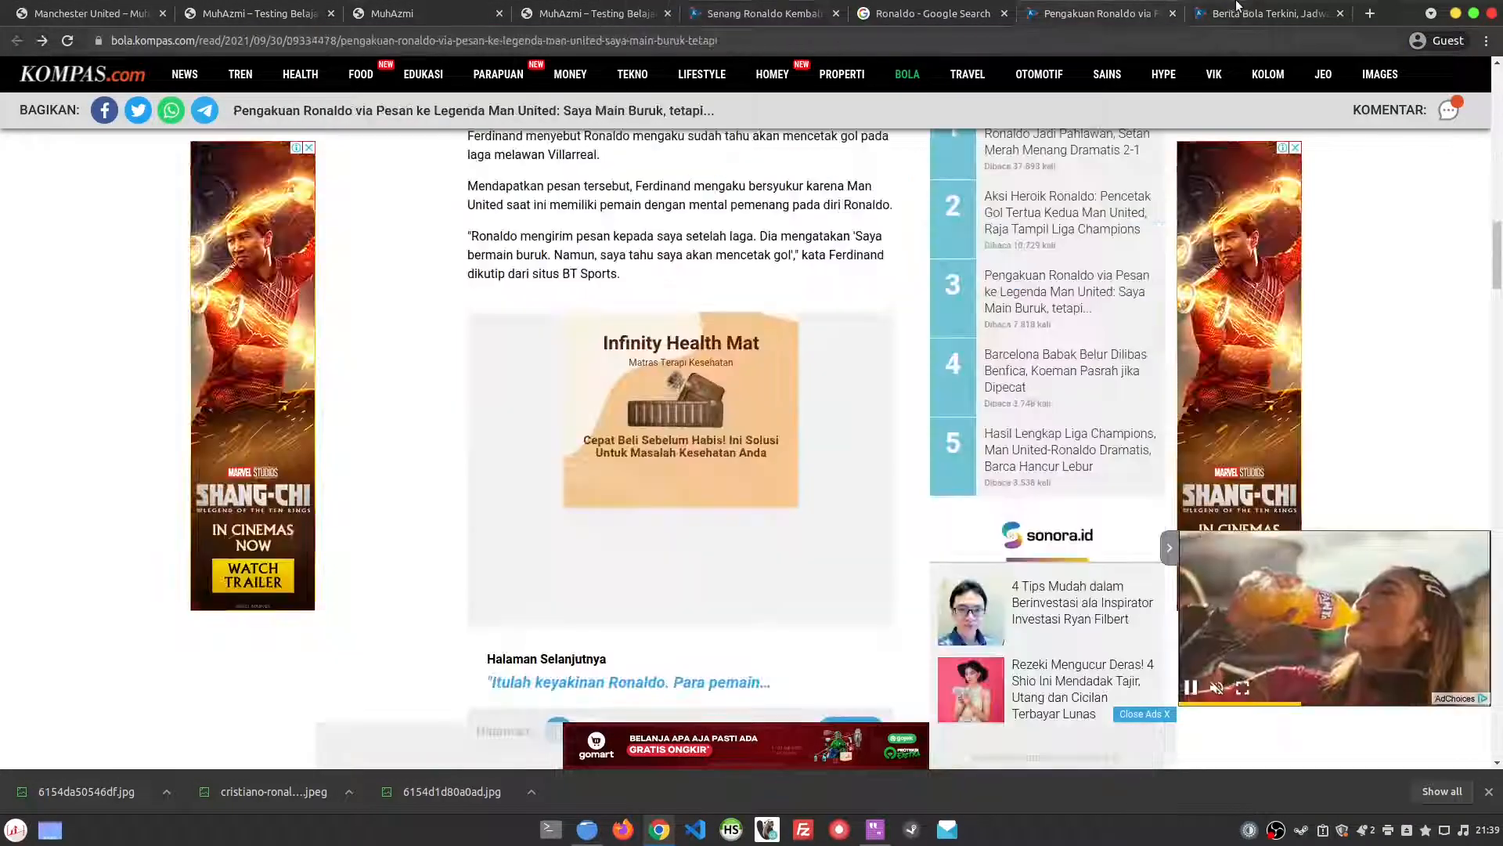
{"action": "left_click", "coordinate": [1221, 12]}
{"action": "scroll", "coordinate": [468, 337], "scroll_direction": "up", "scroll_amount": 5}
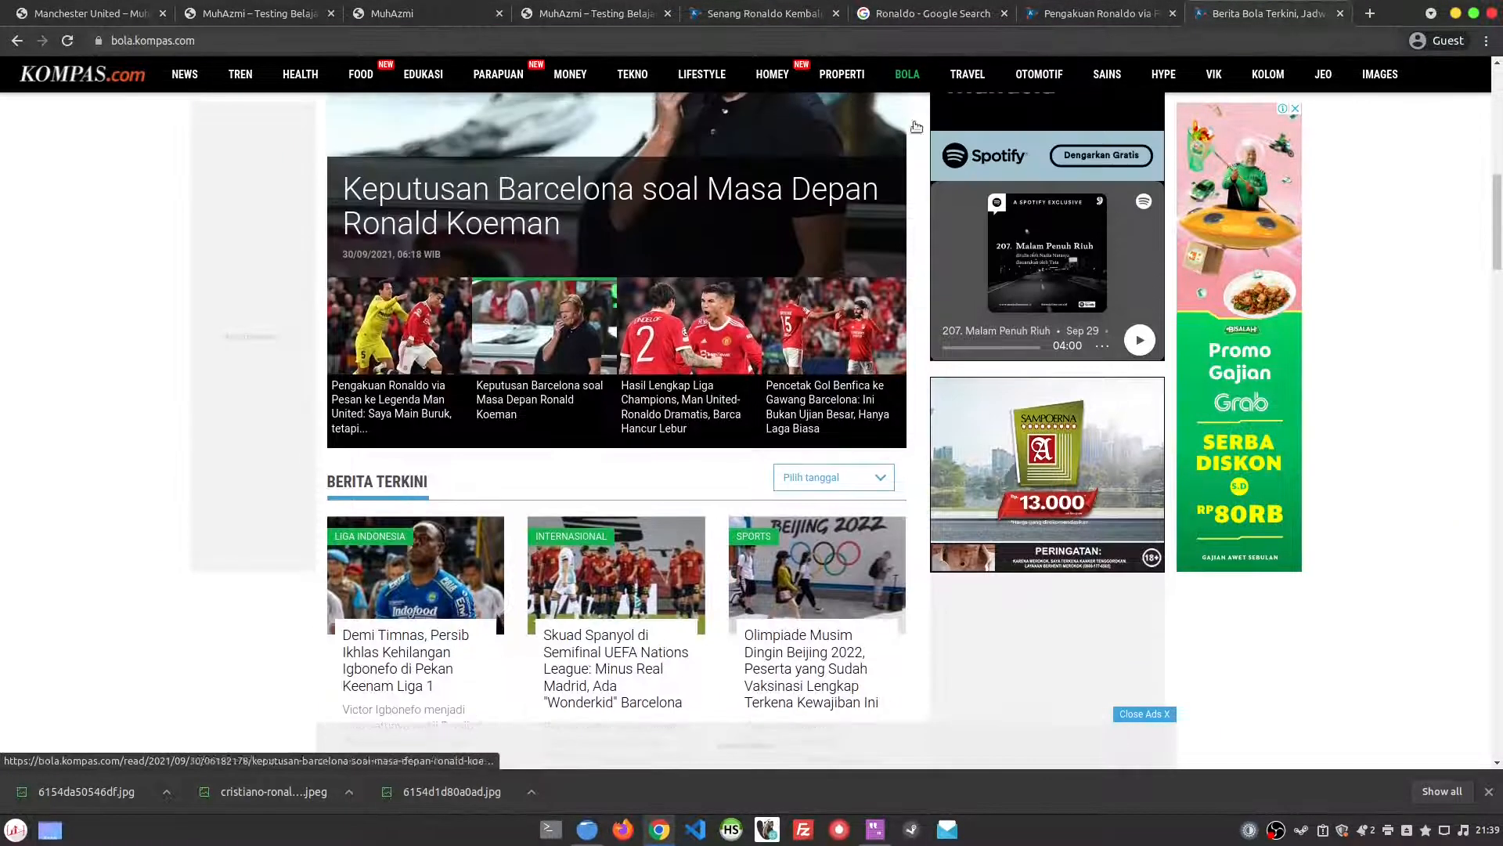
{"action": "left_click", "coordinate": [1096, 10]}
{"action": "scroll", "coordinate": [631, 498], "scroll_direction": "down", "scroll_amount": 4}
{"action": "scroll", "coordinate": [633, 497], "scroll_direction": "up", "scroll_amount": 10}
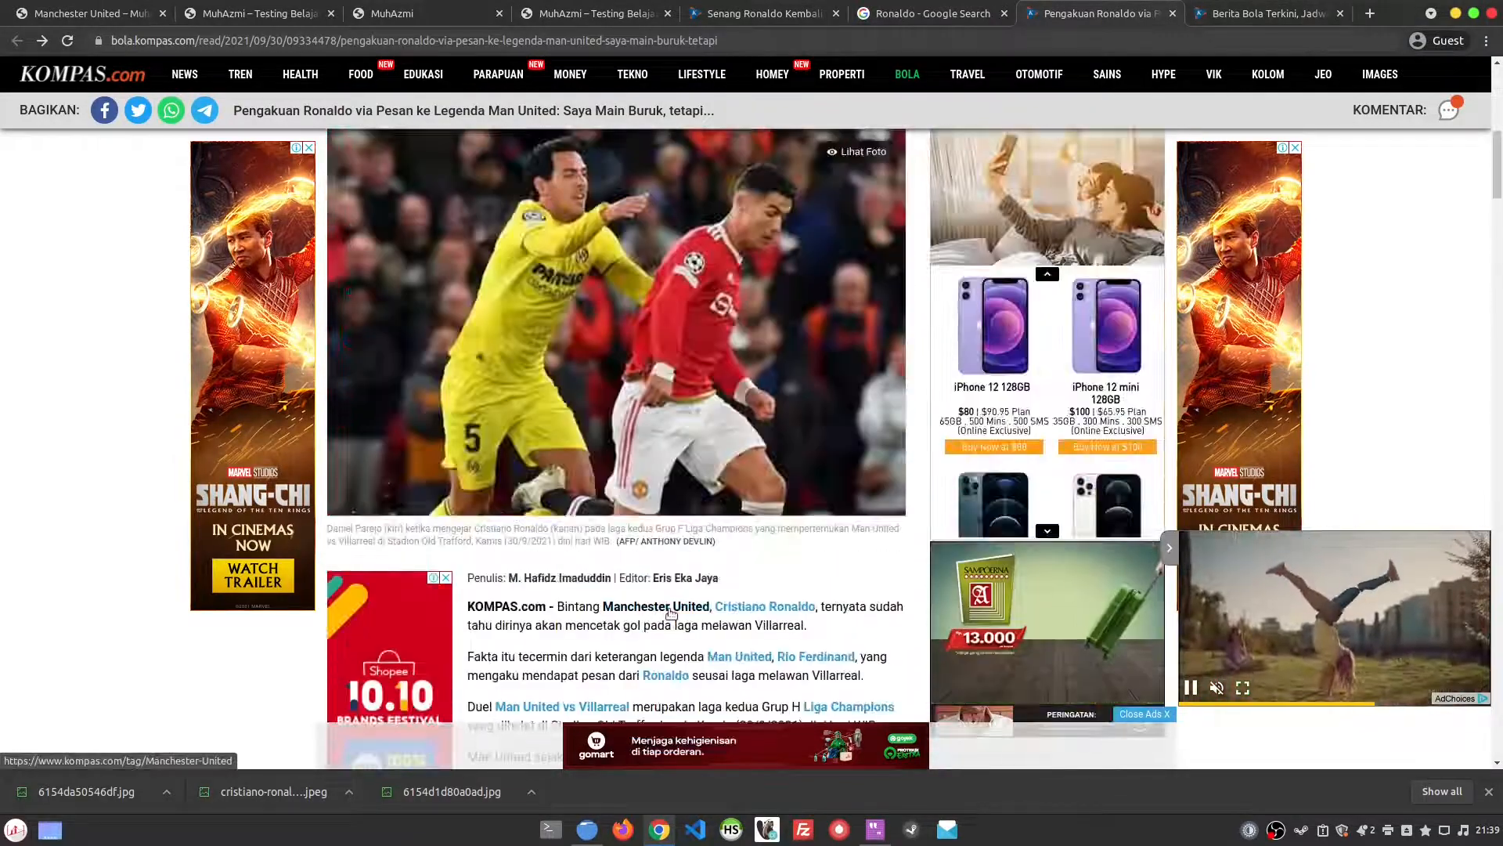
{"action": "left_click", "coordinate": [671, 613]}
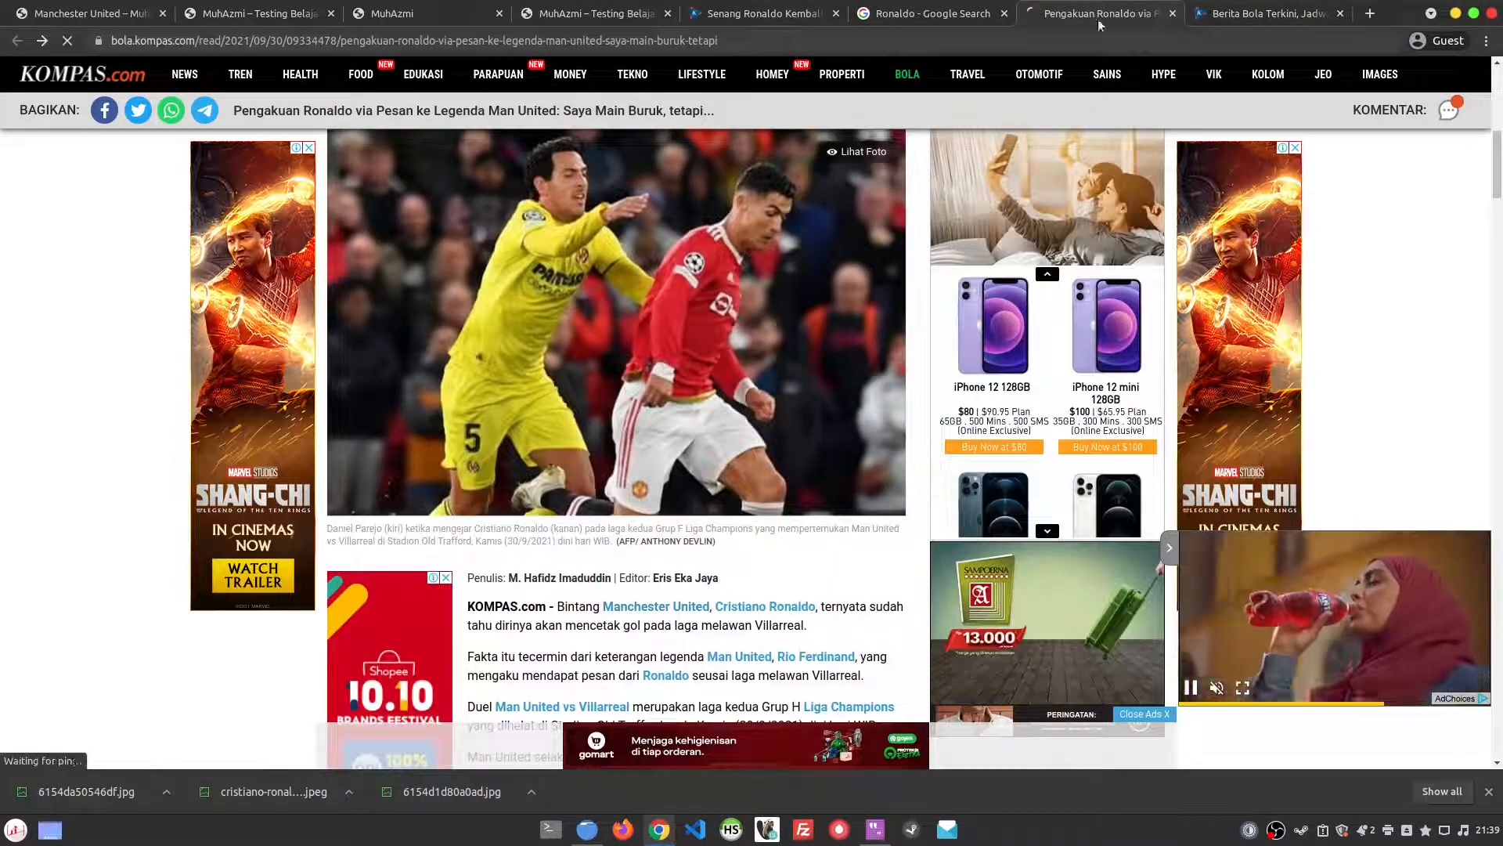
- Copy the Kompas tag page address kompas.com/tag/Manchester-United into the text document below the existing URL, and return to the site's own tag archive
{"action": "left_click_drag", "start_coordinate": [1100, 19], "coordinate": [212, 23]}
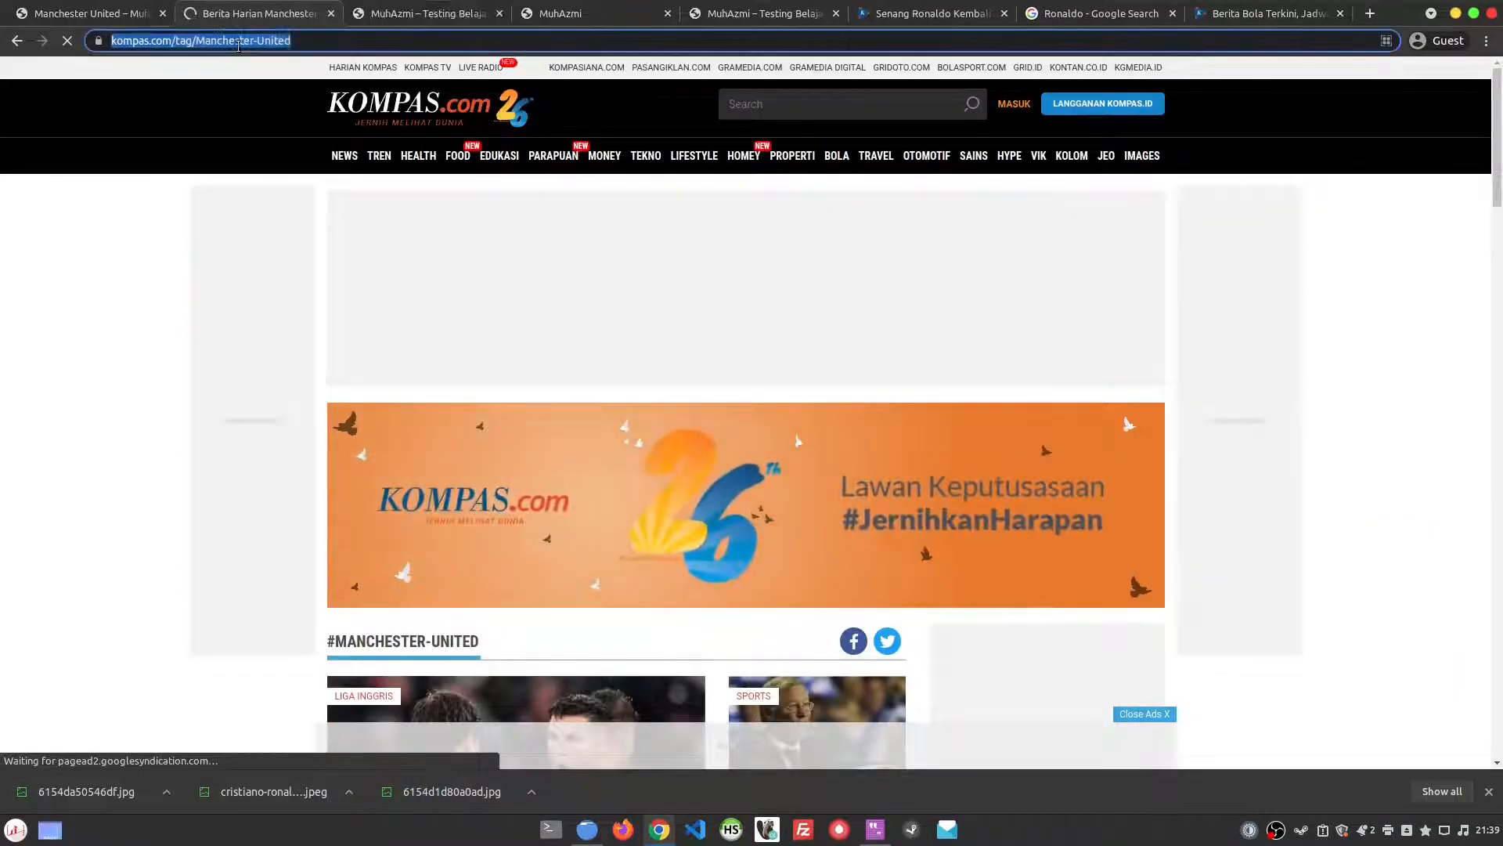
{"action": "key", "text": "ctrl+c"}
{"action": "key", "text": "alt+Tab"}
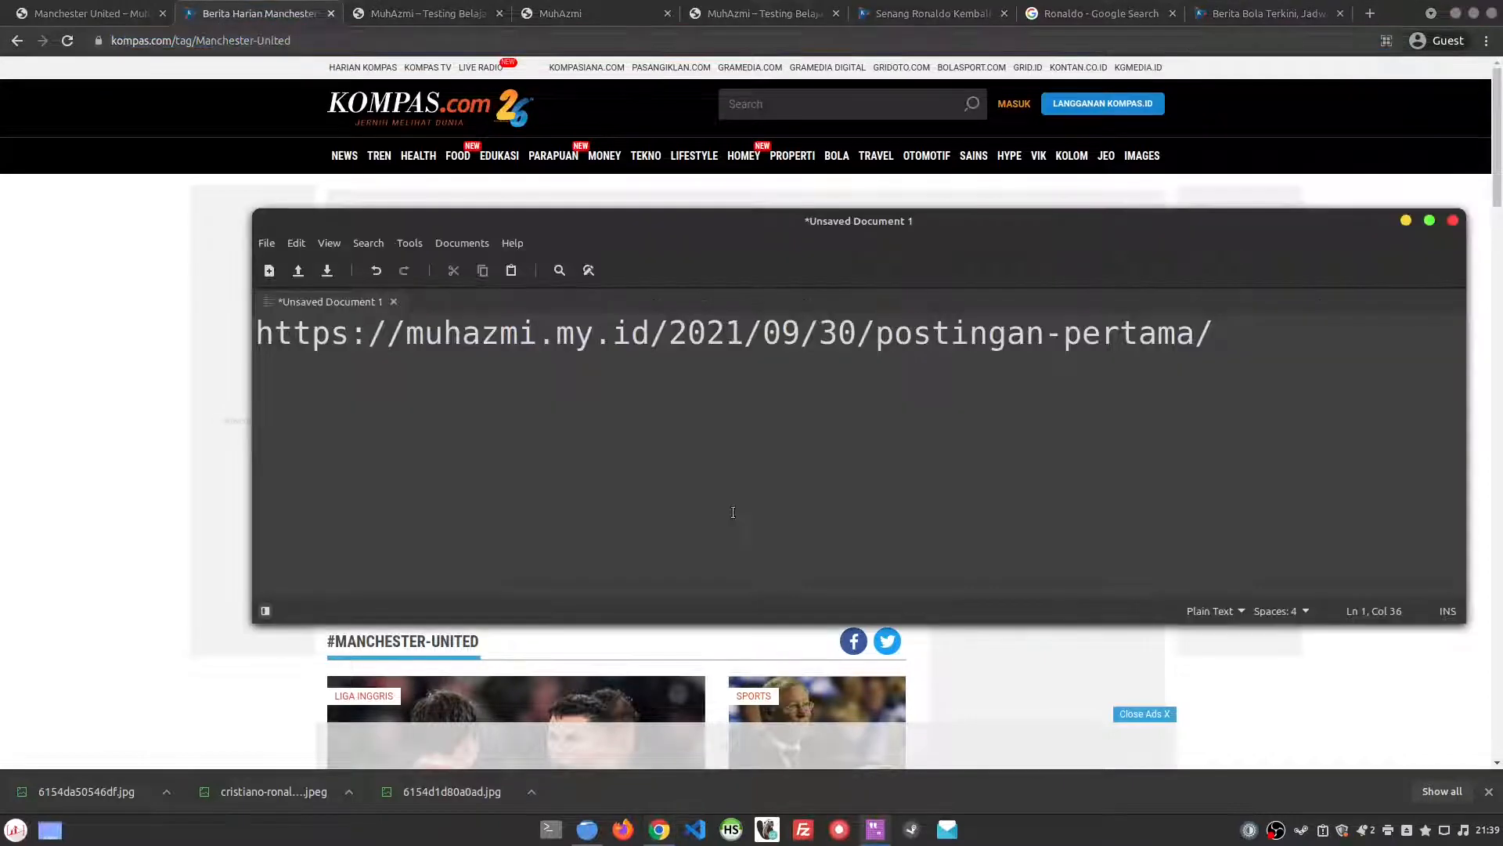
{"action": "key", "text": "Return"}
{"action": "key", "text": "Return"}
{"action": "key", "text": "ctrl+v"}
{"action": "left_click", "coordinate": [105, 14]}
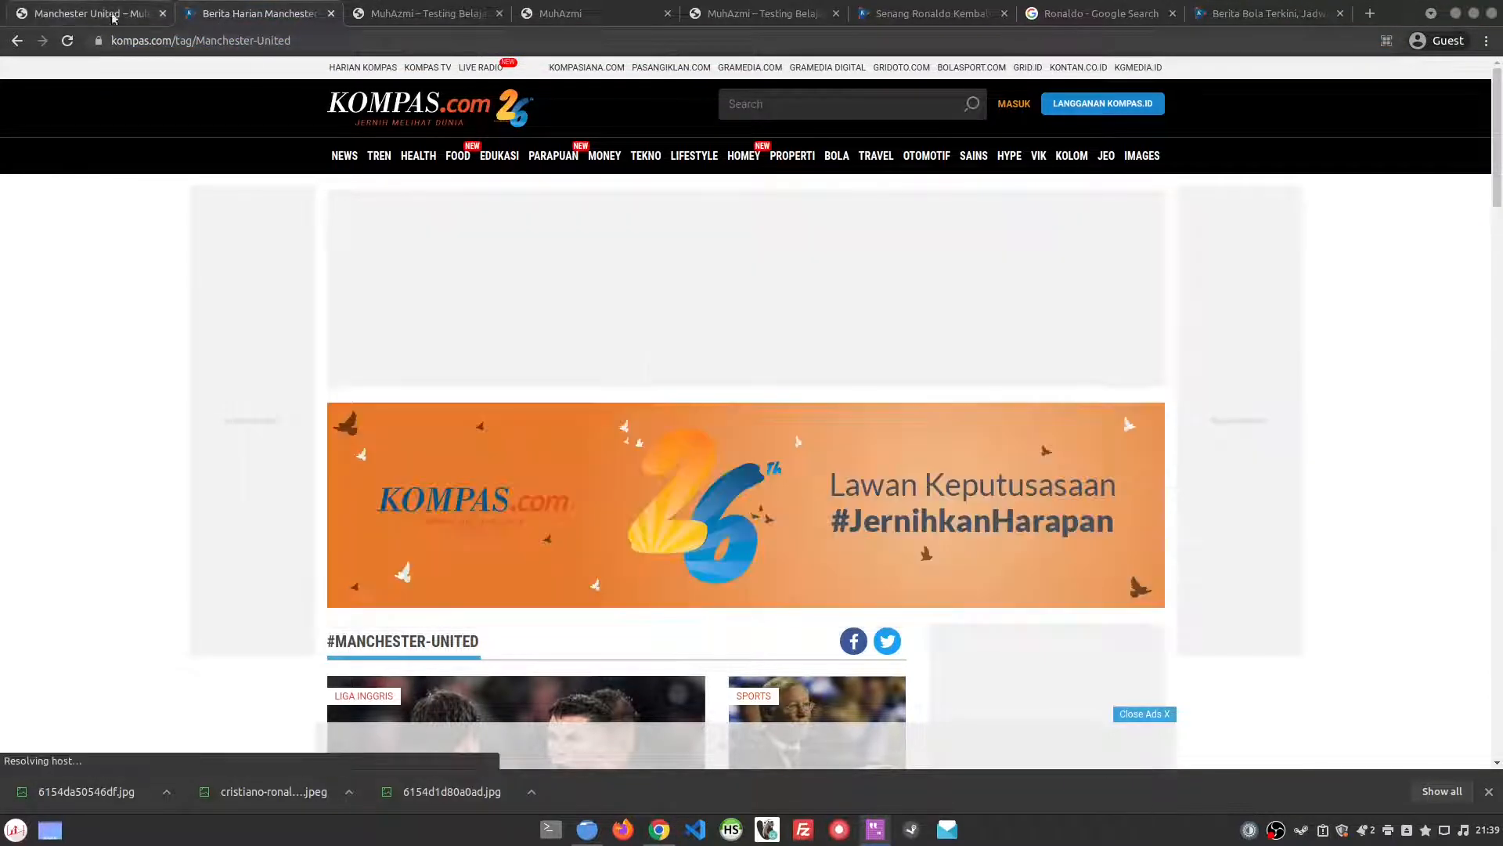
- Copy the site's own tag archive address muhazmi.my.id/tag/manchester-united/ into the text document below the Kompas tag URL
{"action": "triple_click", "coordinate": [235, 41]}
{"action": "key", "text": "ctrl+c"}
{"action": "key", "text": "alt+Tab"}
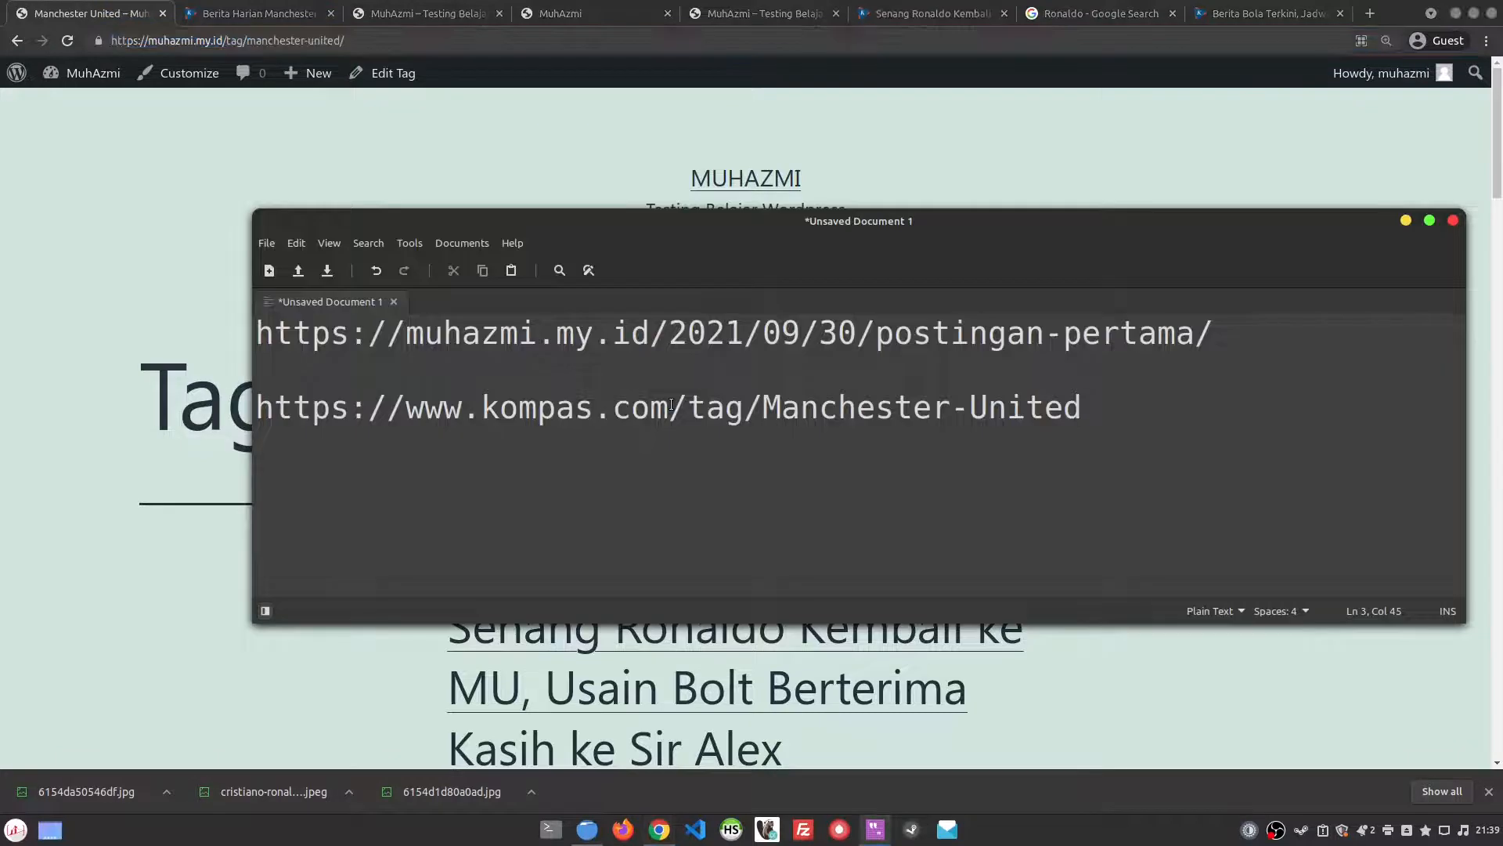
{"action": "key", "text": "Return"}
{"action": "key", "text": "Return"}
{"action": "key", "text": "ctrl+v"}
{"action": "key", "text": "Up"}
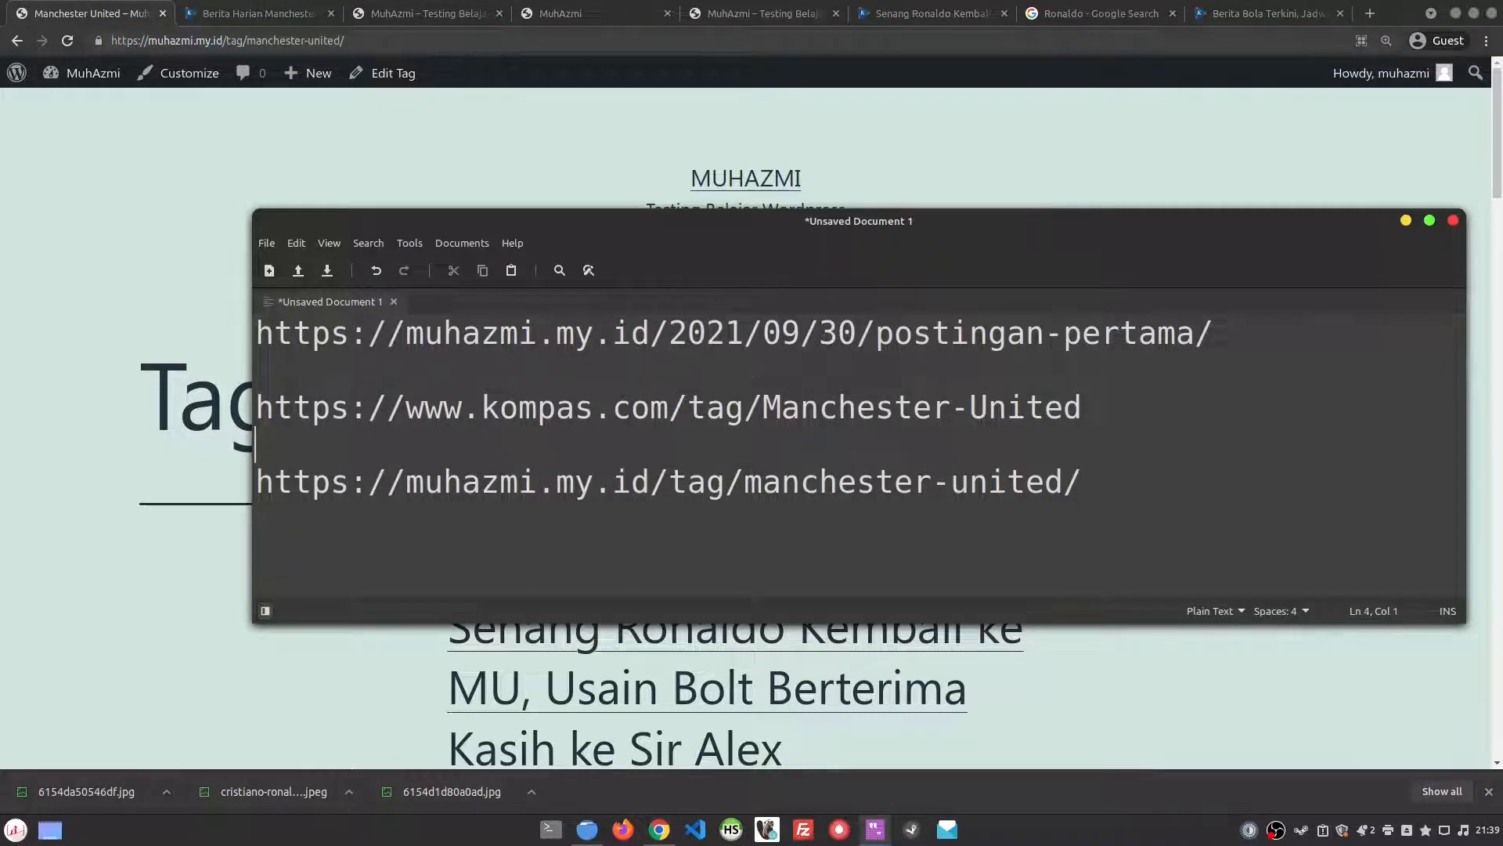
- Compare the tag and manchester-united parts of the site's archive address with the Kompas URL, and return to the tag archive page
{"action": "left_click_drag", "start_coordinate": [272, 404], "coordinate": [463, 484]}
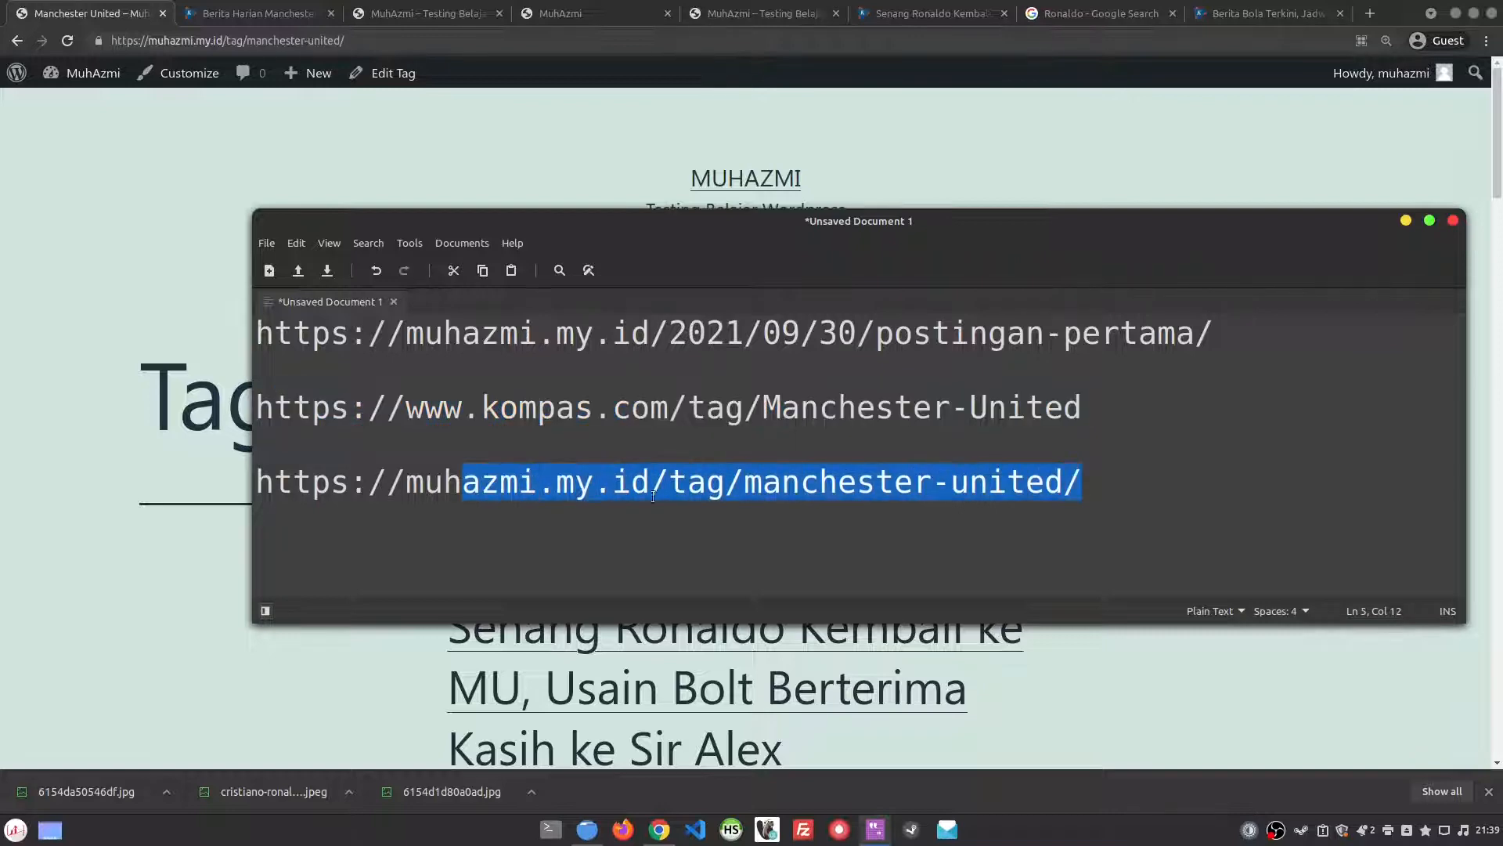
{"action": "left_click", "coordinate": [681, 483]}
{"action": "double_click", "coordinate": [681, 484]}
{"action": "left_click_drag", "start_coordinate": [748, 487], "coordinate": [1150, 476]}
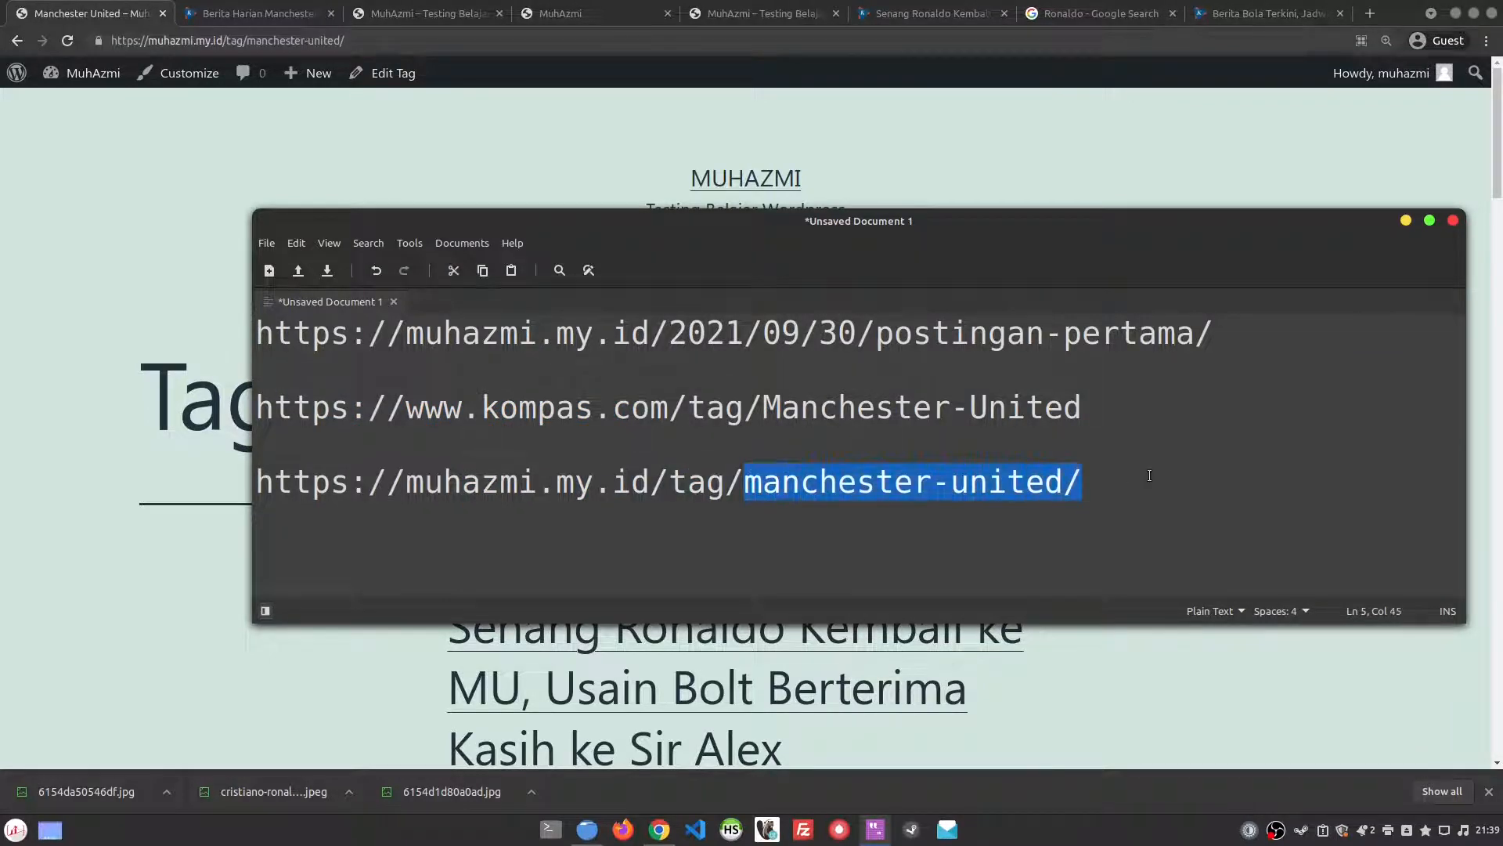
{"action": "left_click", "coordinate": [237, 571]}
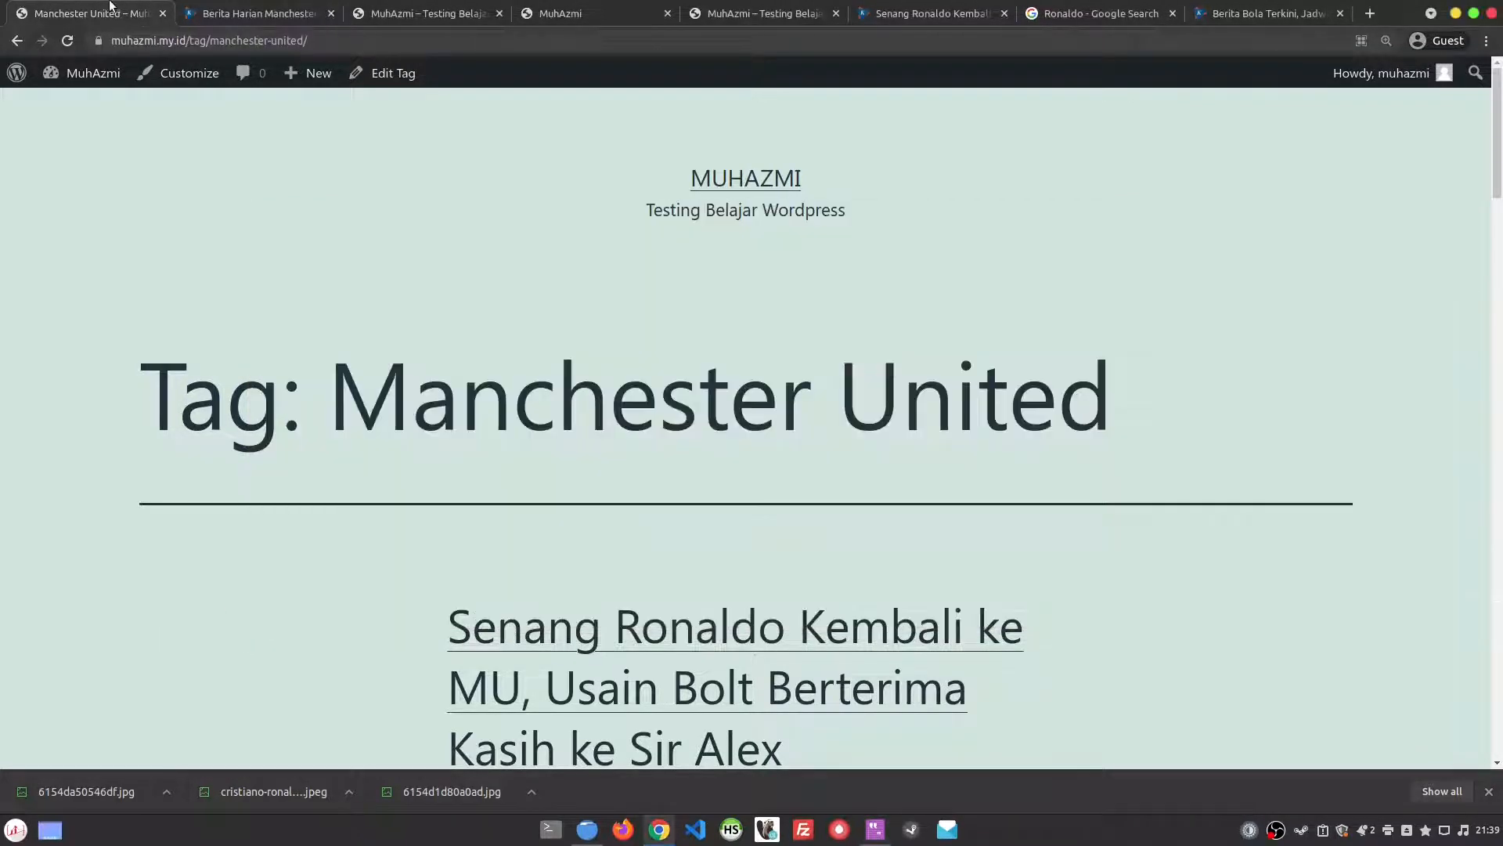
- Examine the posts listed in the Manchester United tag archive, including their images, excerpts, categories and tags
{"action": "scroll", "coordinate": [545, 538], "scroll_direction": "down", "scroll_amount": 5}
{"action": "scroll", "coordinate": [475, 233], "scroll_direction": "down", "scroll_amount": 16}
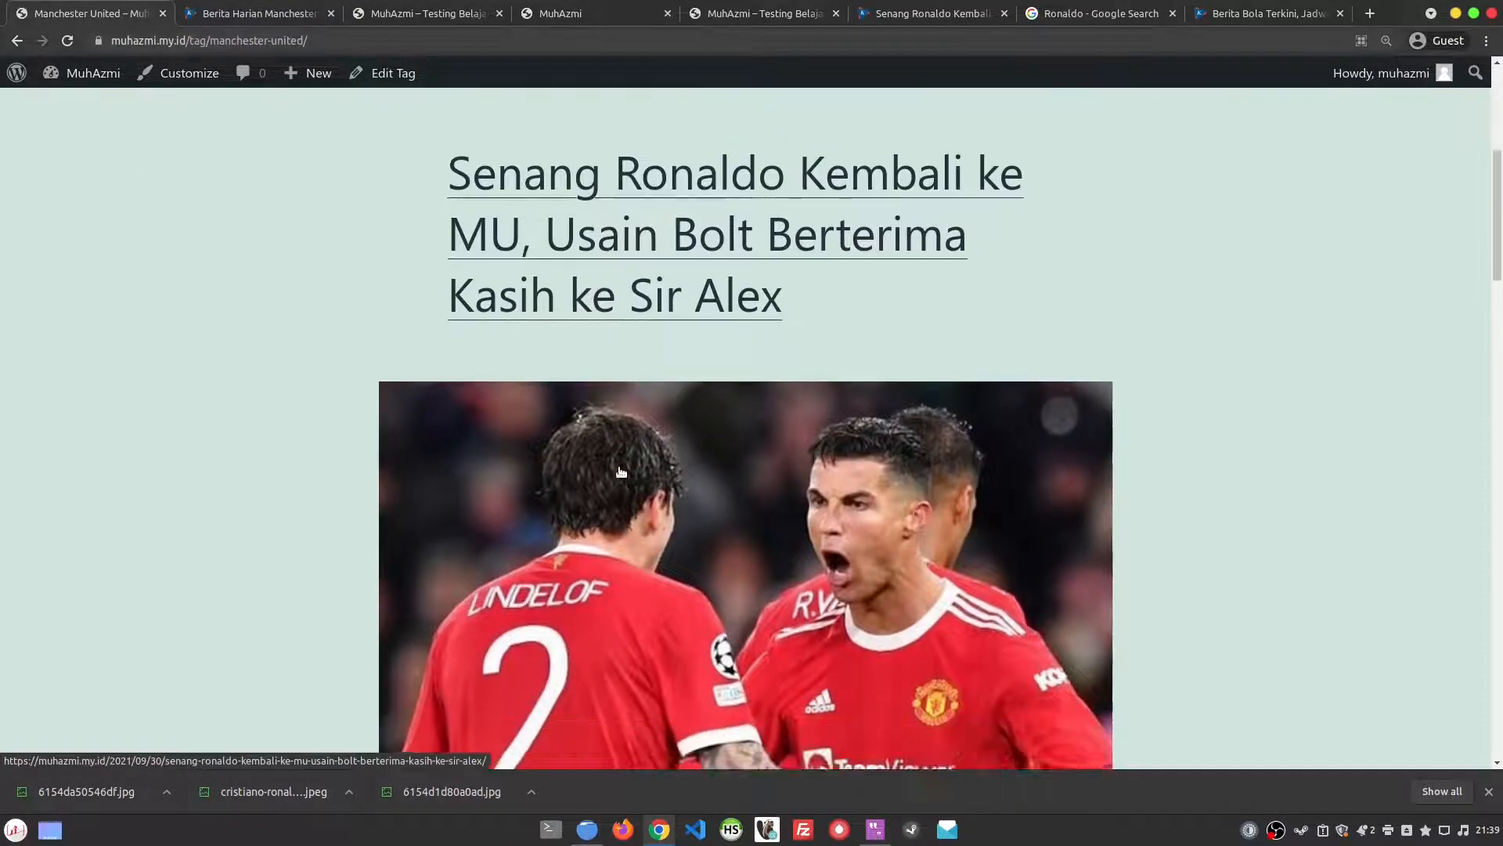
{"action": "scroll", "coordinate": [637, 459], "scroll_direction": "down", "scroll_amount": 15}
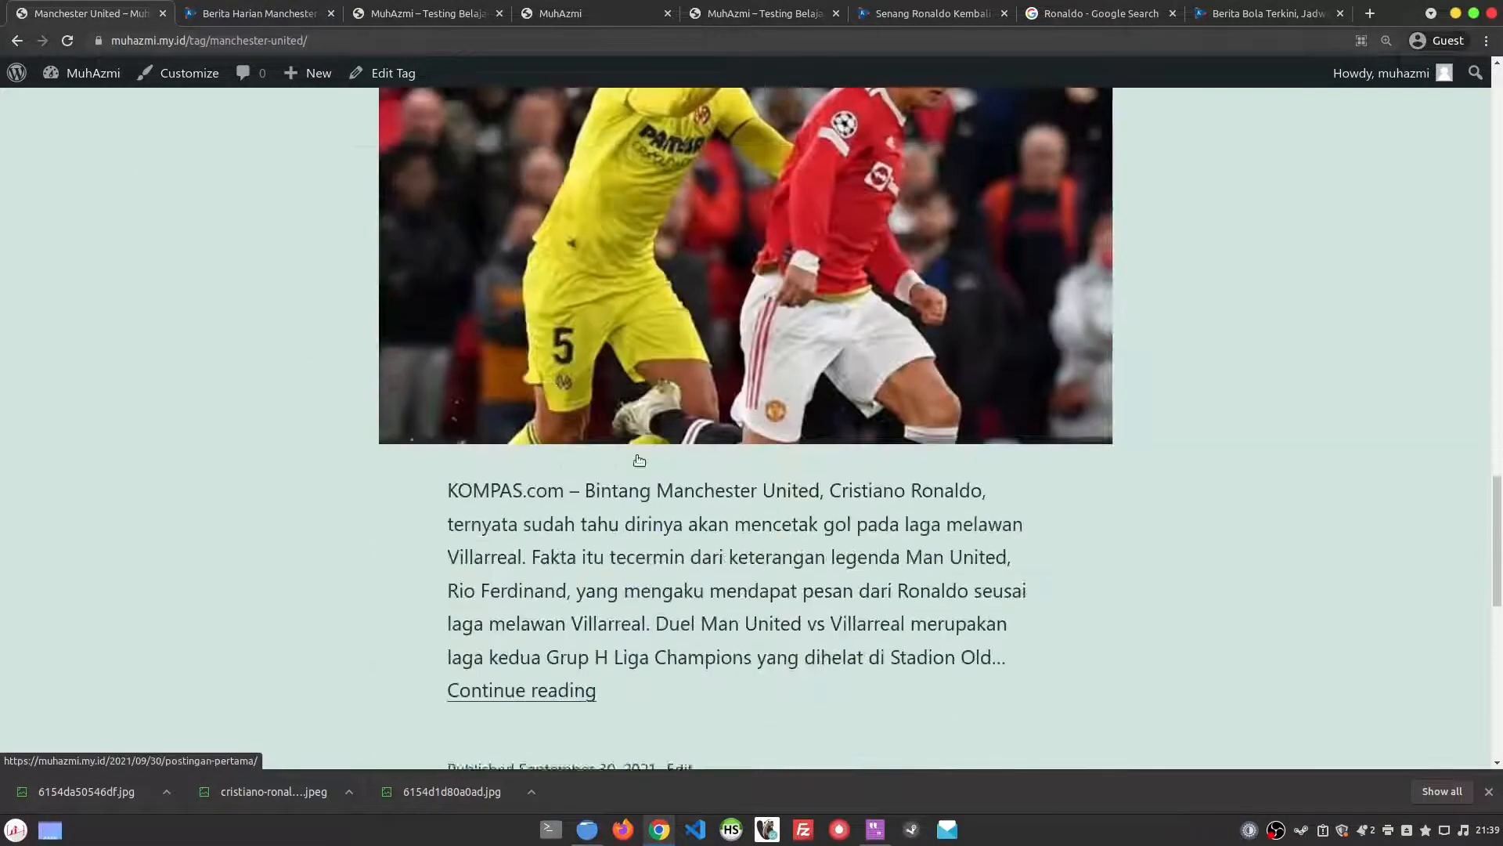
{"action": "scroll", "coordinate": [638, 460], "scroll_direction": "up", "scroll_amount": 1}
{"action": "scroll", "coordinate": [638, 460], "scroll_direction": "up", "scroll_amount": 8}
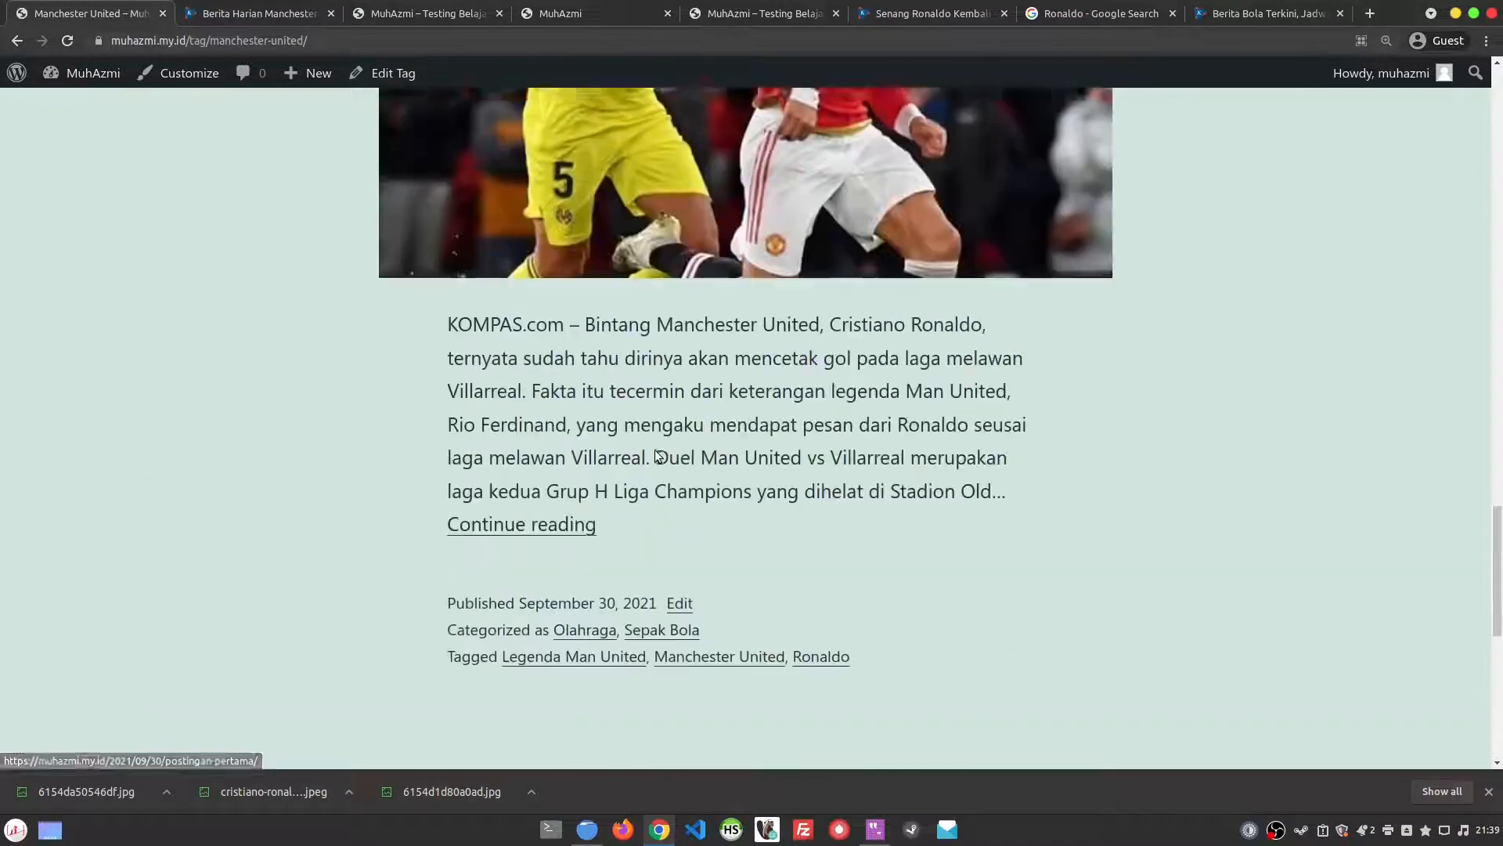
{"action": "scroll", "coordinate": [662, 450], "scroll_direction": "down", "scroll_amount": 1}
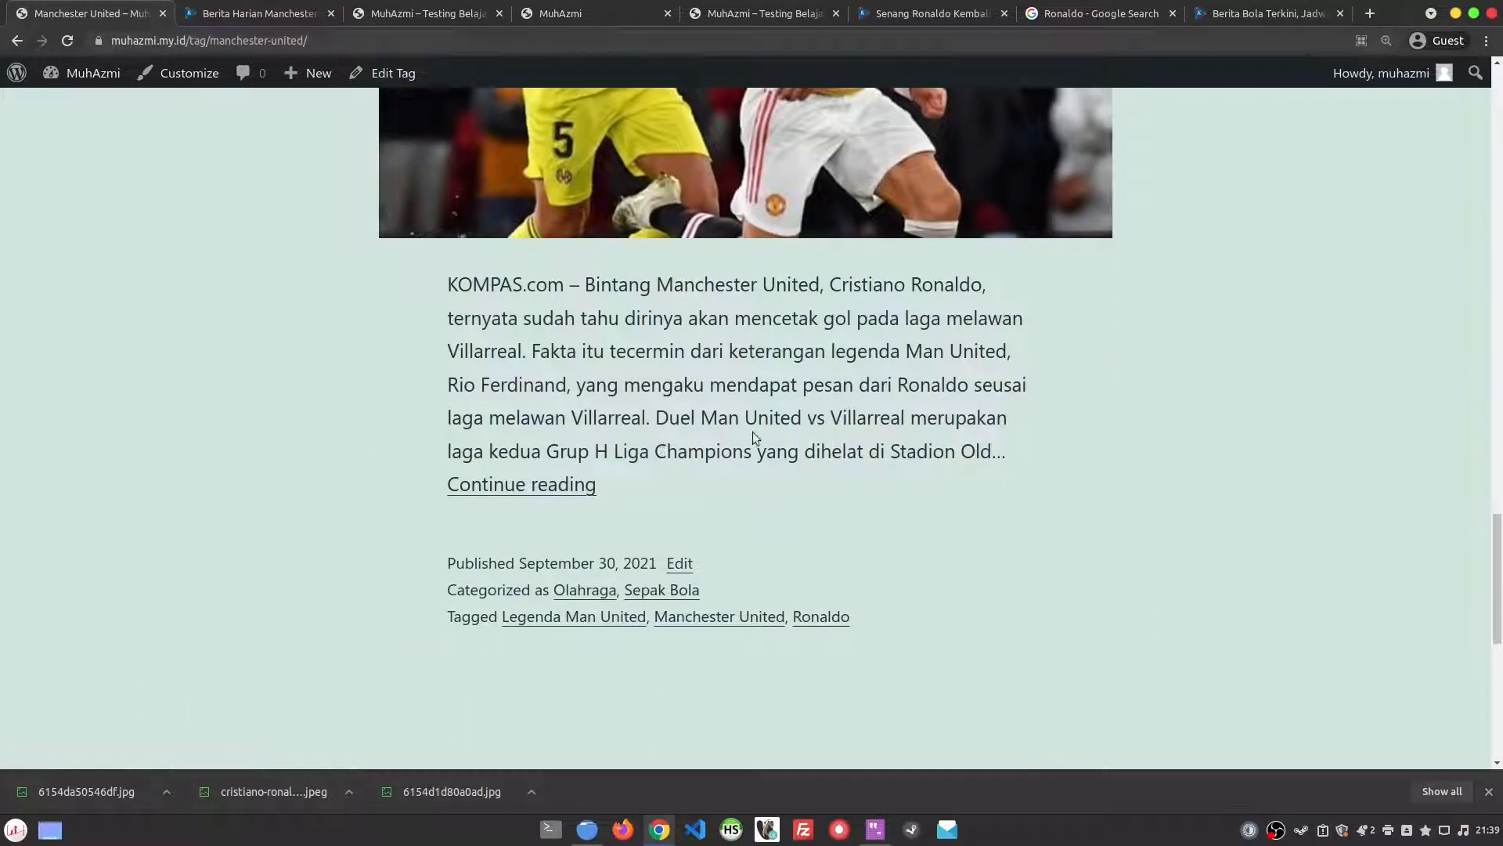
{"action": "scroll", "coordinate": [783, 466], "scroll_direction": "up", "scroll_amount": 10}
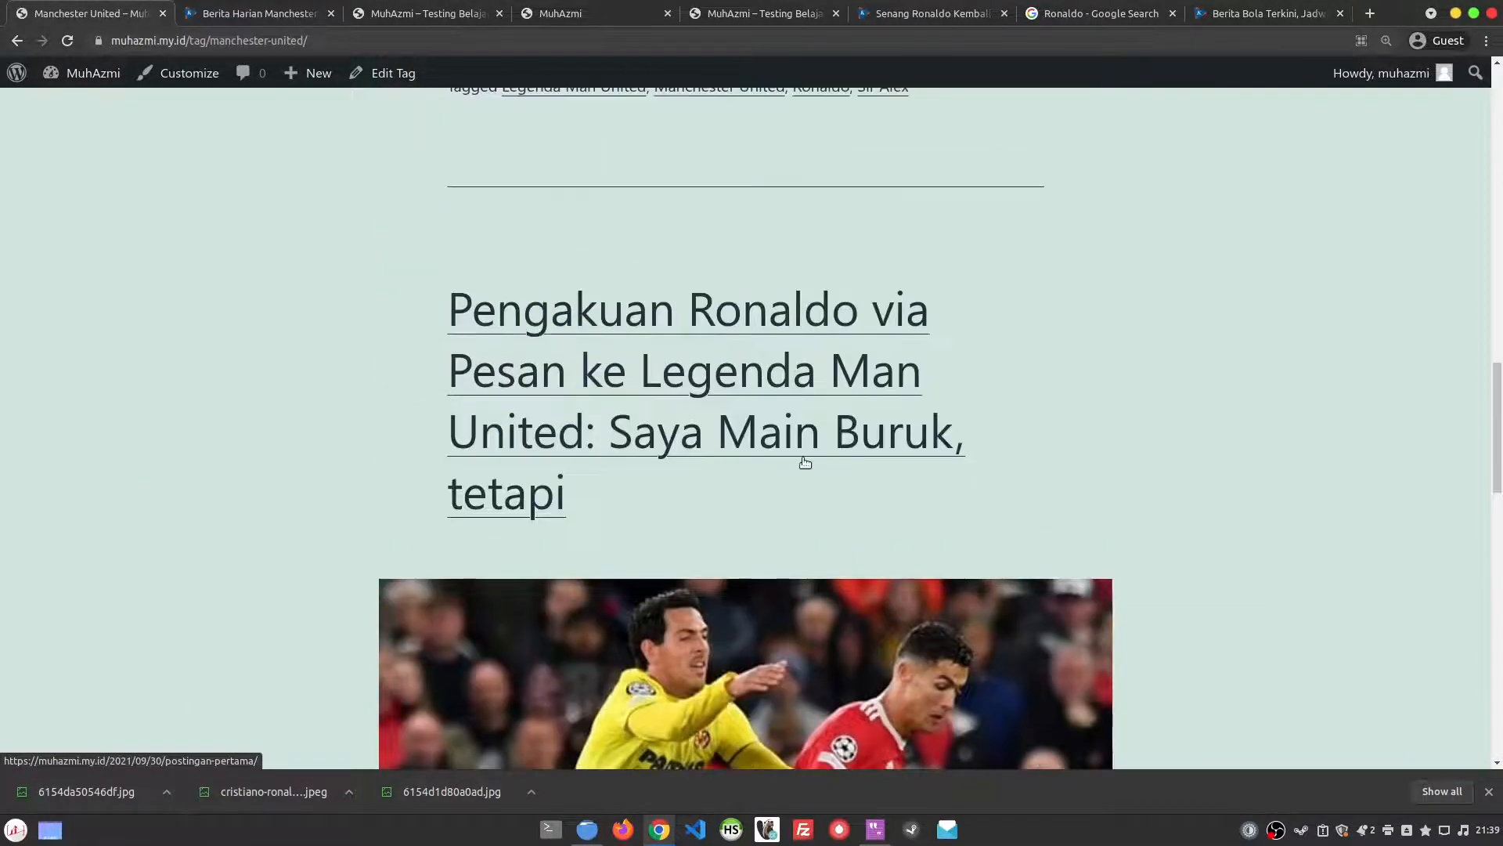
{"action": "scroll", "coordinate": [804, 462], "scroll_direction": "up", "scroll_amount": 5}
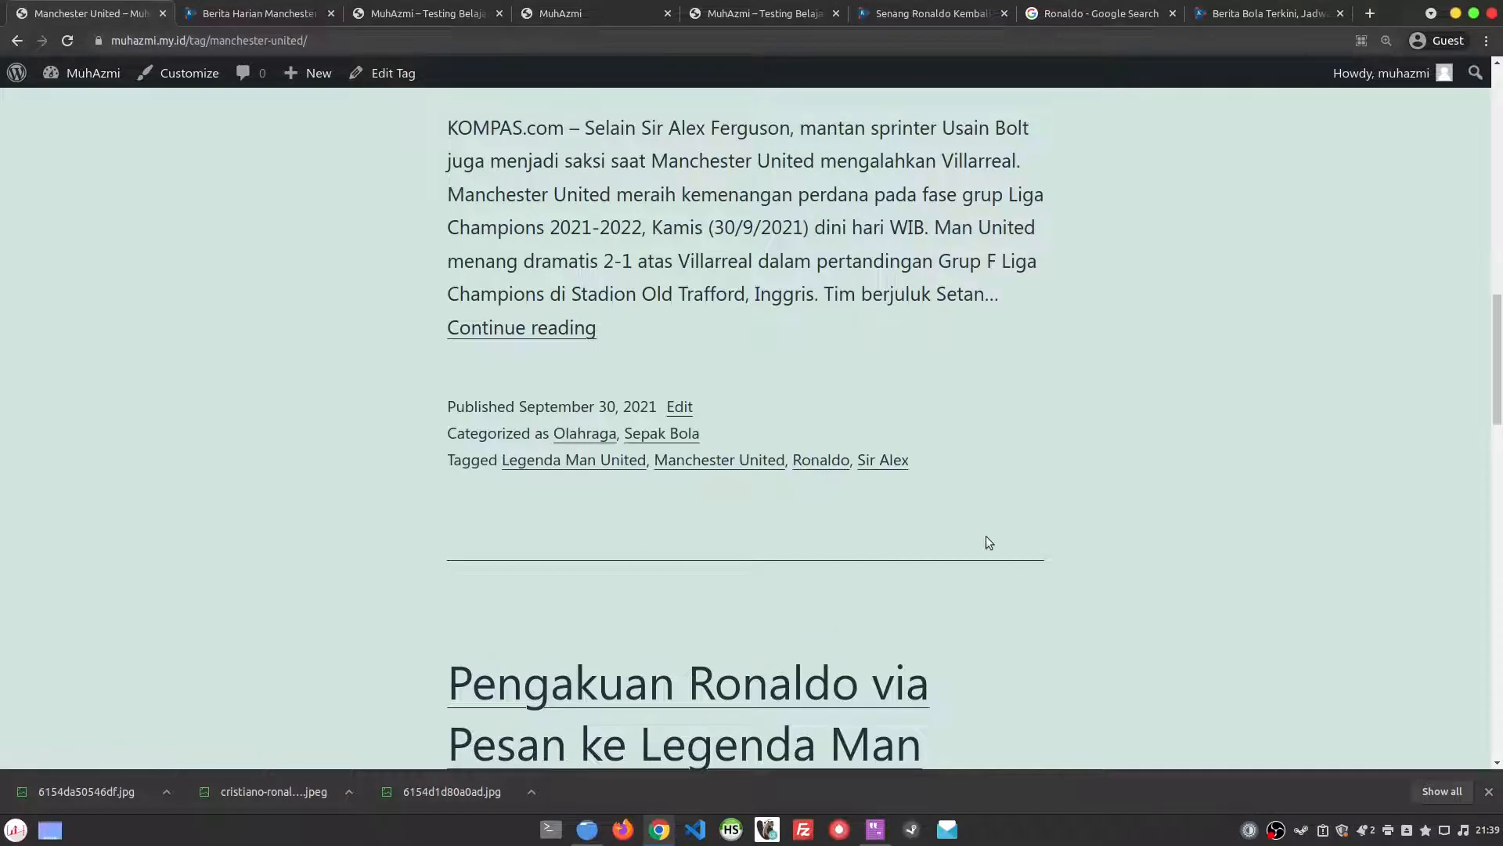
{"action": "scroll", "coordinate": [985, 536], "scroll_direction": "up", "scroll_amount": 10}
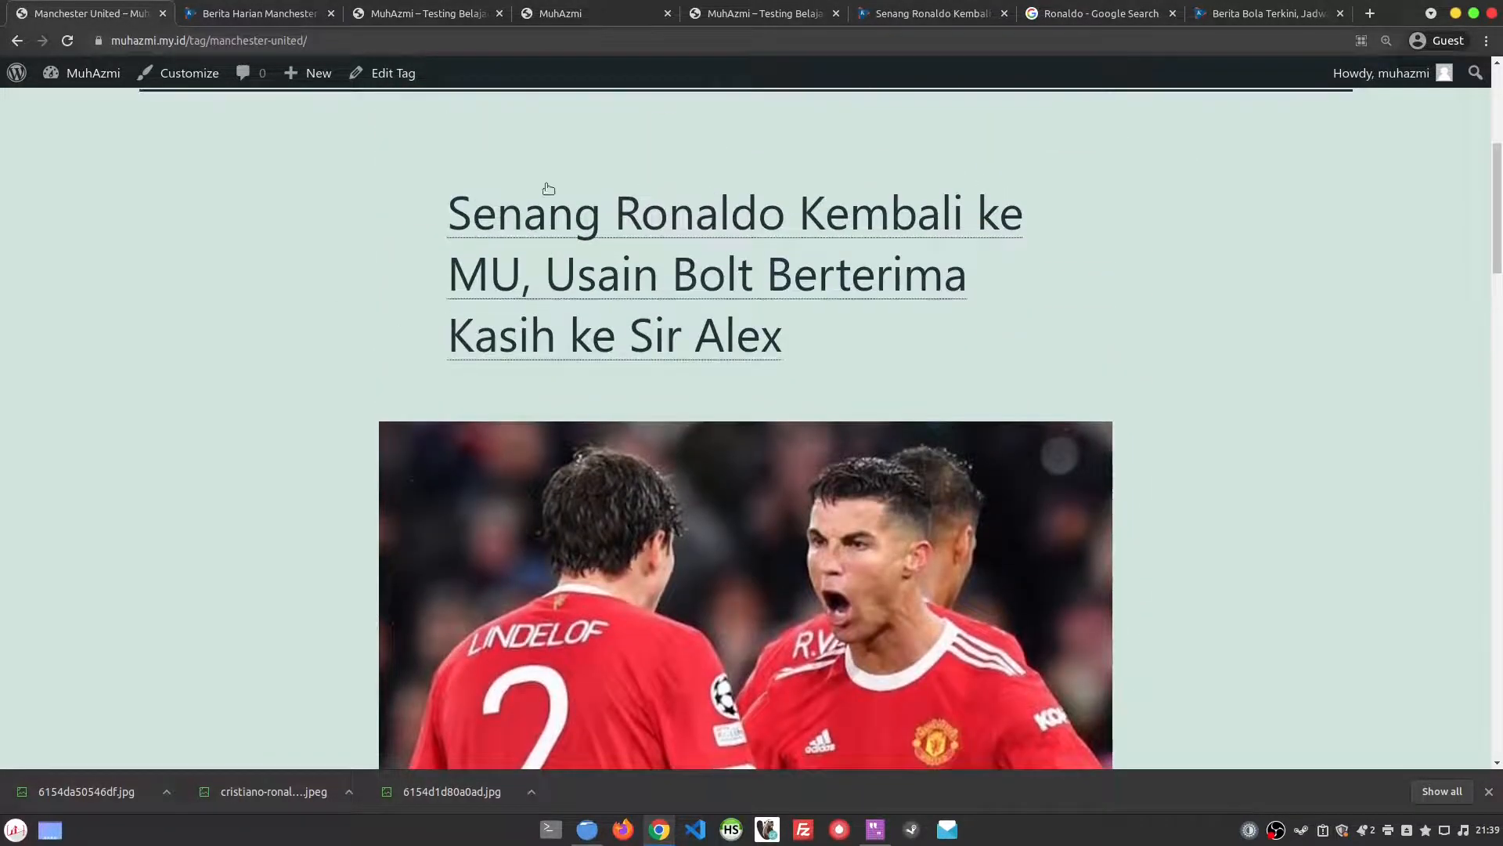
{"action": "scroll", "coordinate": [765, 349], "scroll_direction": "down", "scroll_amount": 6}
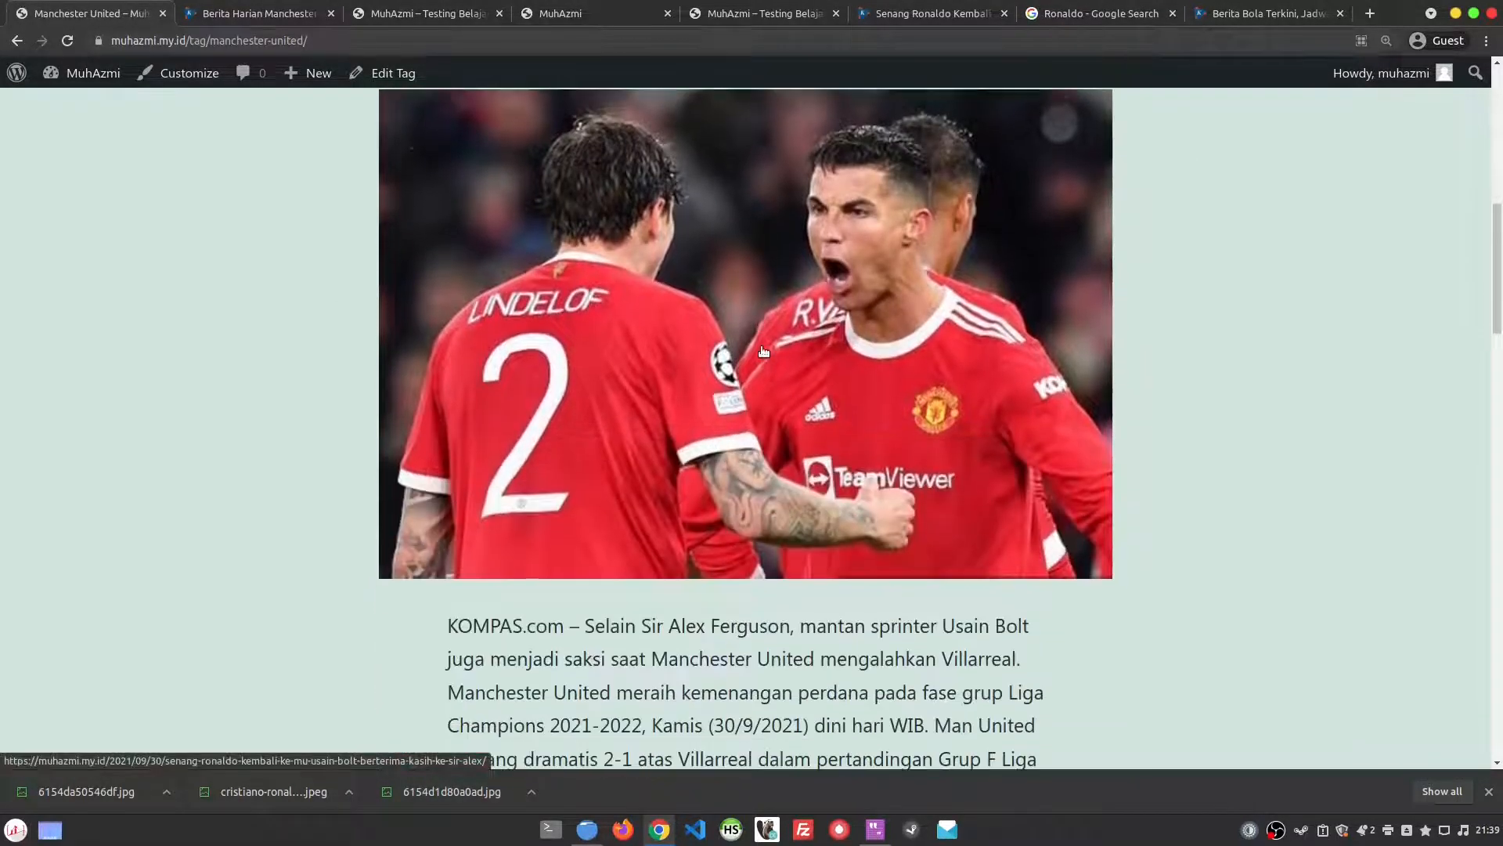
{"action": "scroll", "coordinate": [764, 352], "scroll_direction": "down", "scroll_amount": 1}
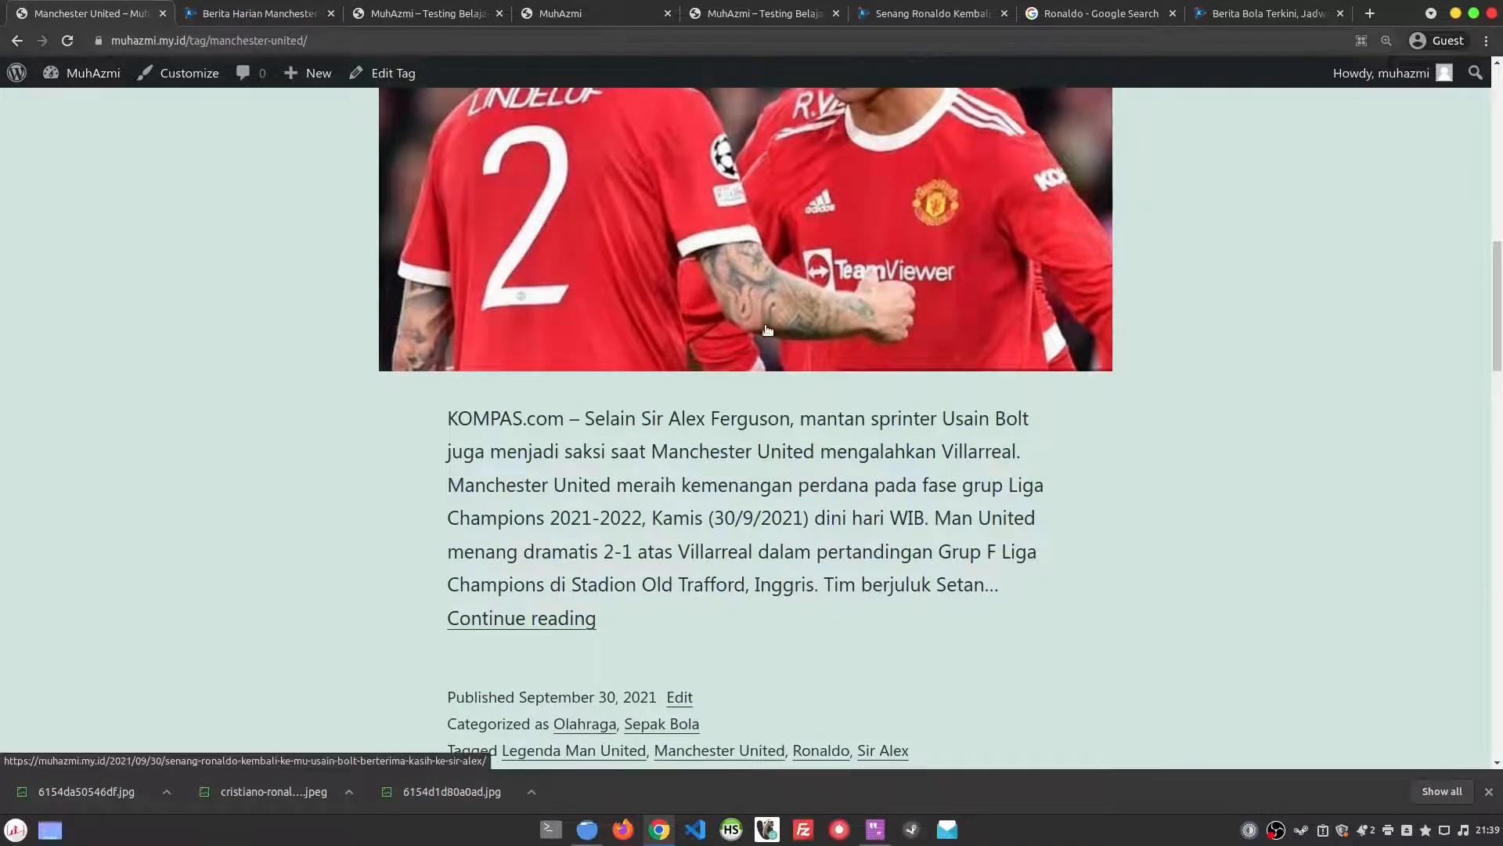
{"action": "scroll", "coordinate": [768, 330], "scroll_direction": "down", "scroll_amount": 4}
- Open the Sir Alex tag archive from the Usain Bolt post's tags and examine which posts it lists
{"action": "left_click", "coordinate": [895, 424]}
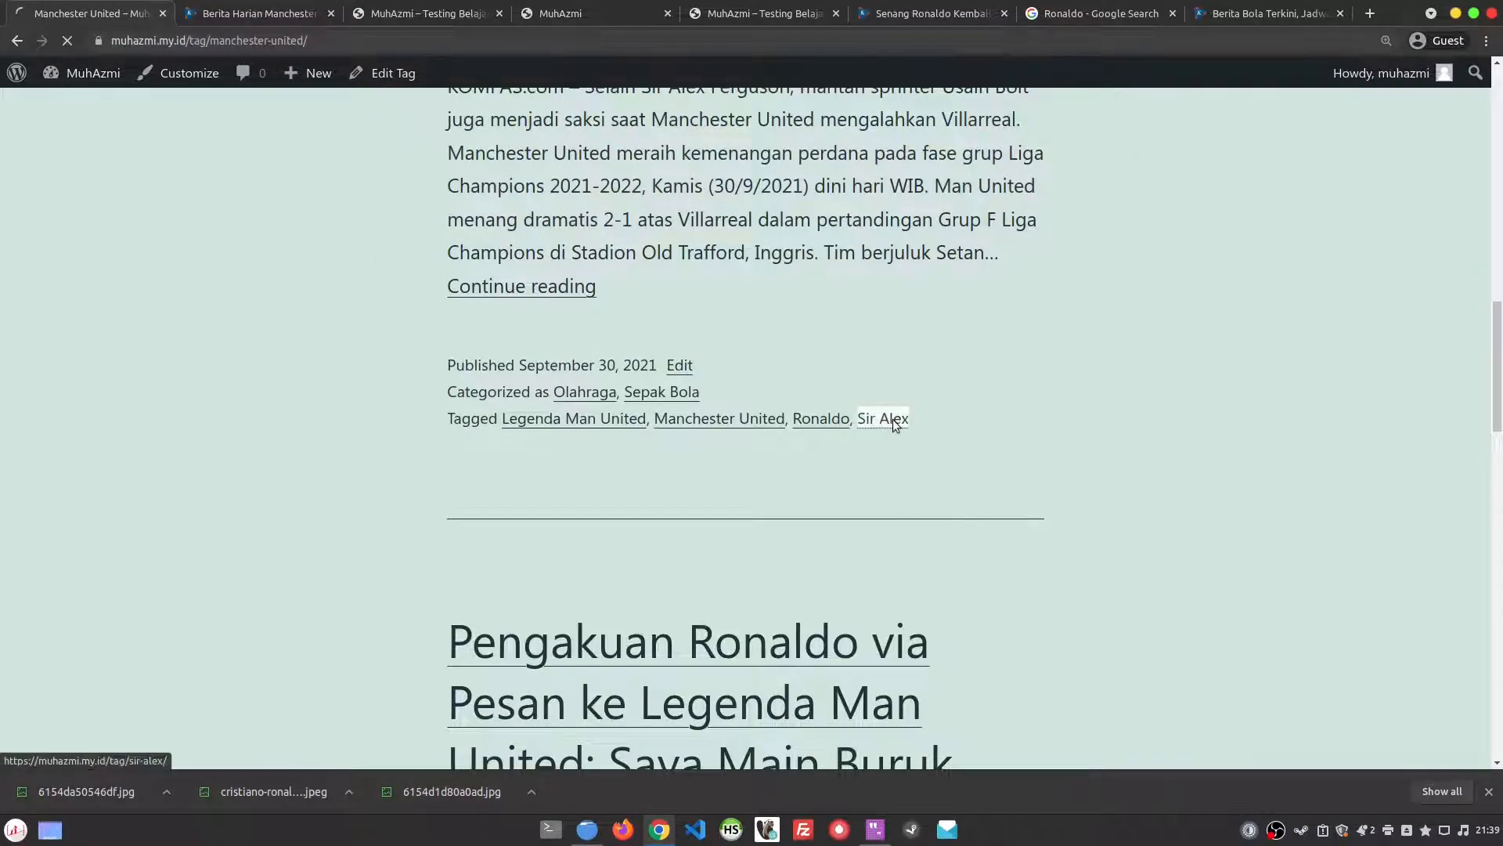
{"action": "scroll", "coordinate": [896, 424], "scroll_direction": "down", "scroll_amount": 14}
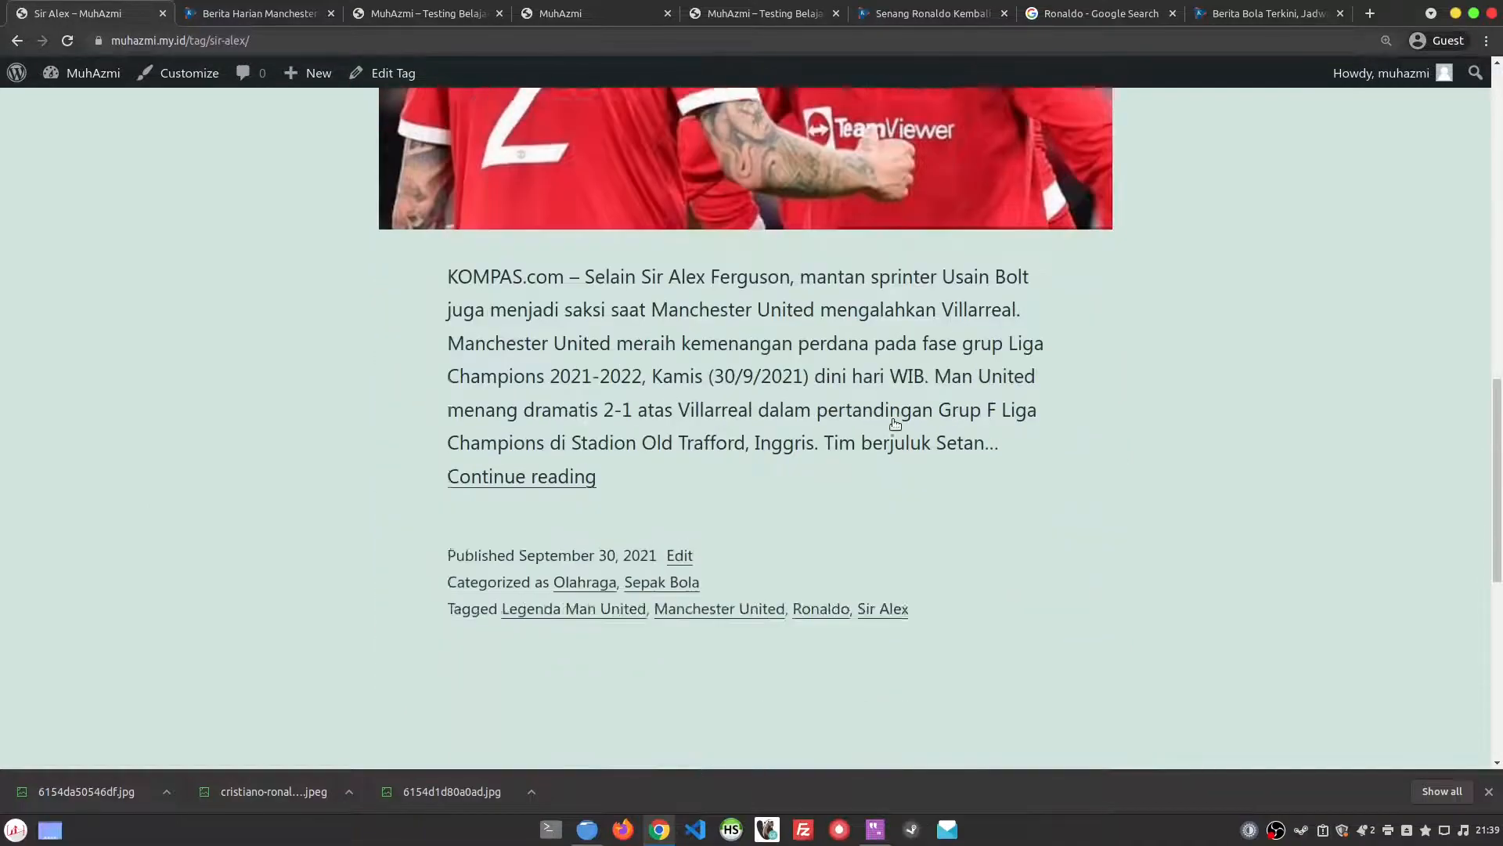
{"action": "scroll", "coordinate": [896, 423], "scroll_direction": "down", "scroll_amount": 8}
{"action": "scroll", "coordinate": [1026, 396], "scroll_direction": "up", "scroll_amount": 9}
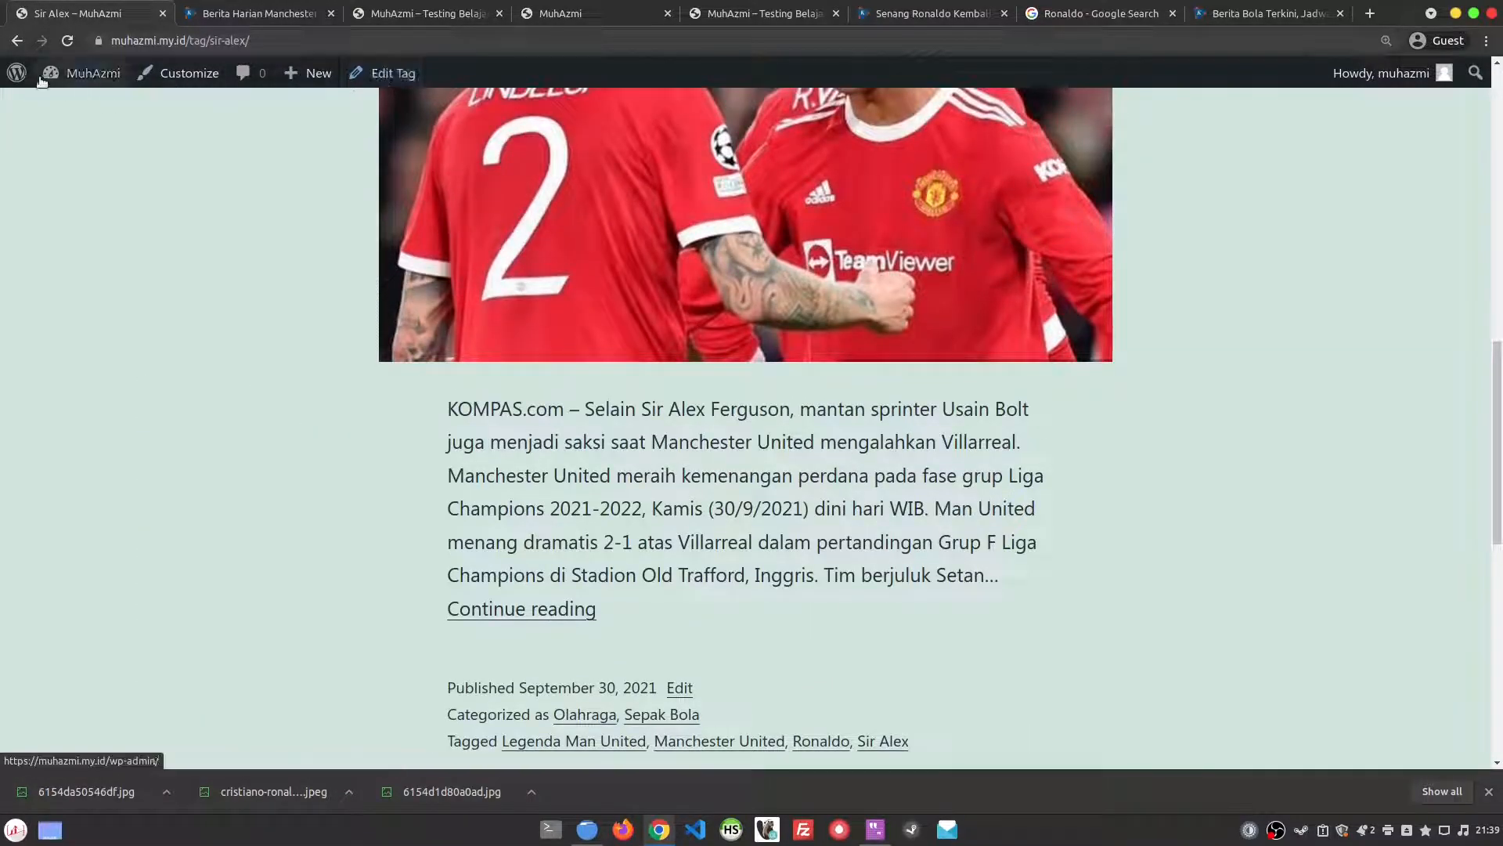
- Return to the published Usain Bolt post, go through its editor to the posts list, and open the category management page
{"action": "key", "text": "alt+Left"}
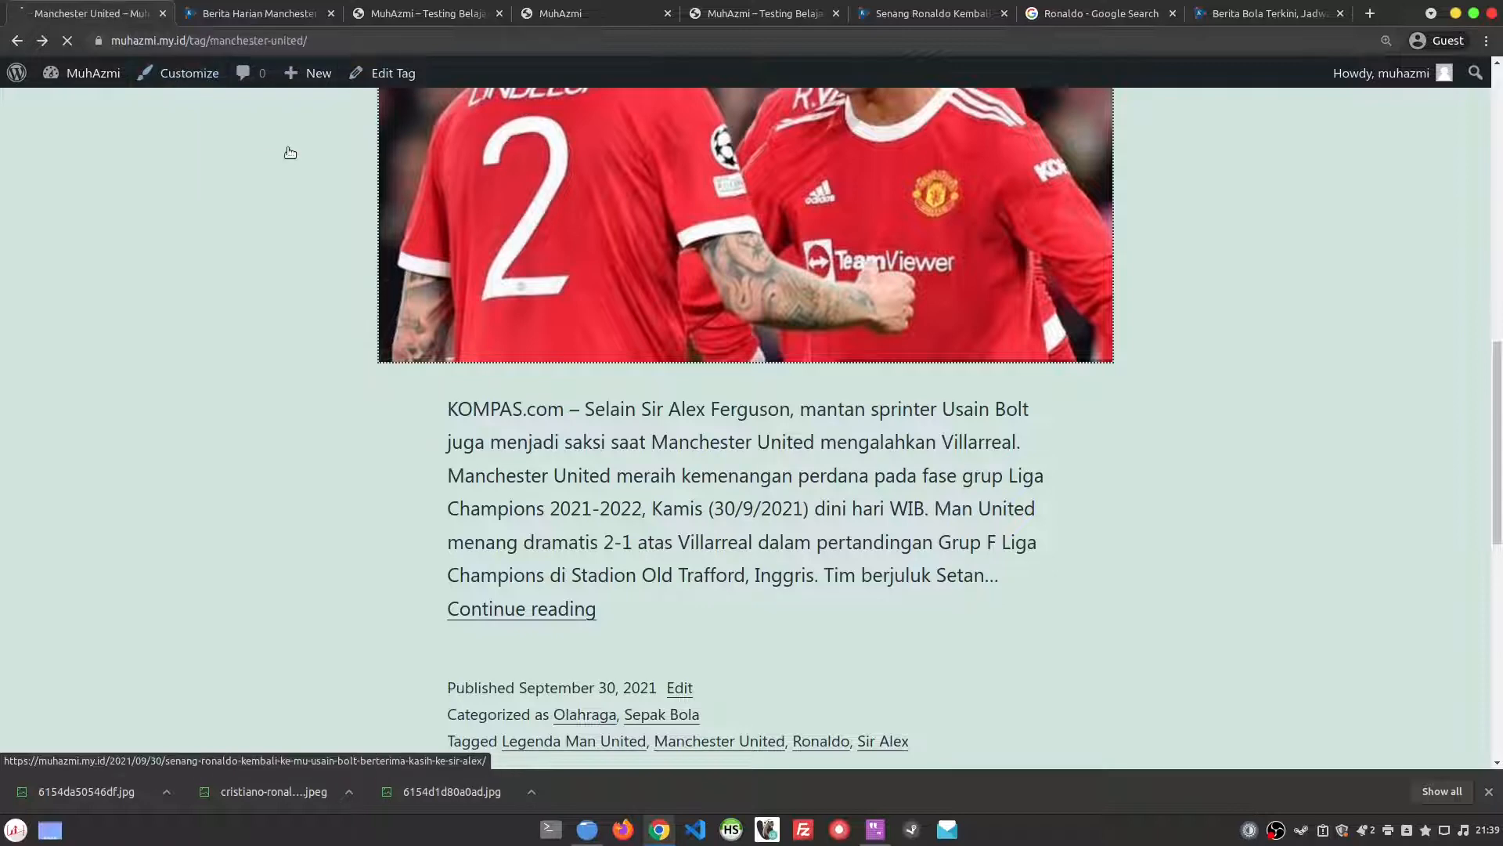
{"action": "key", "text": "alt+Left"}
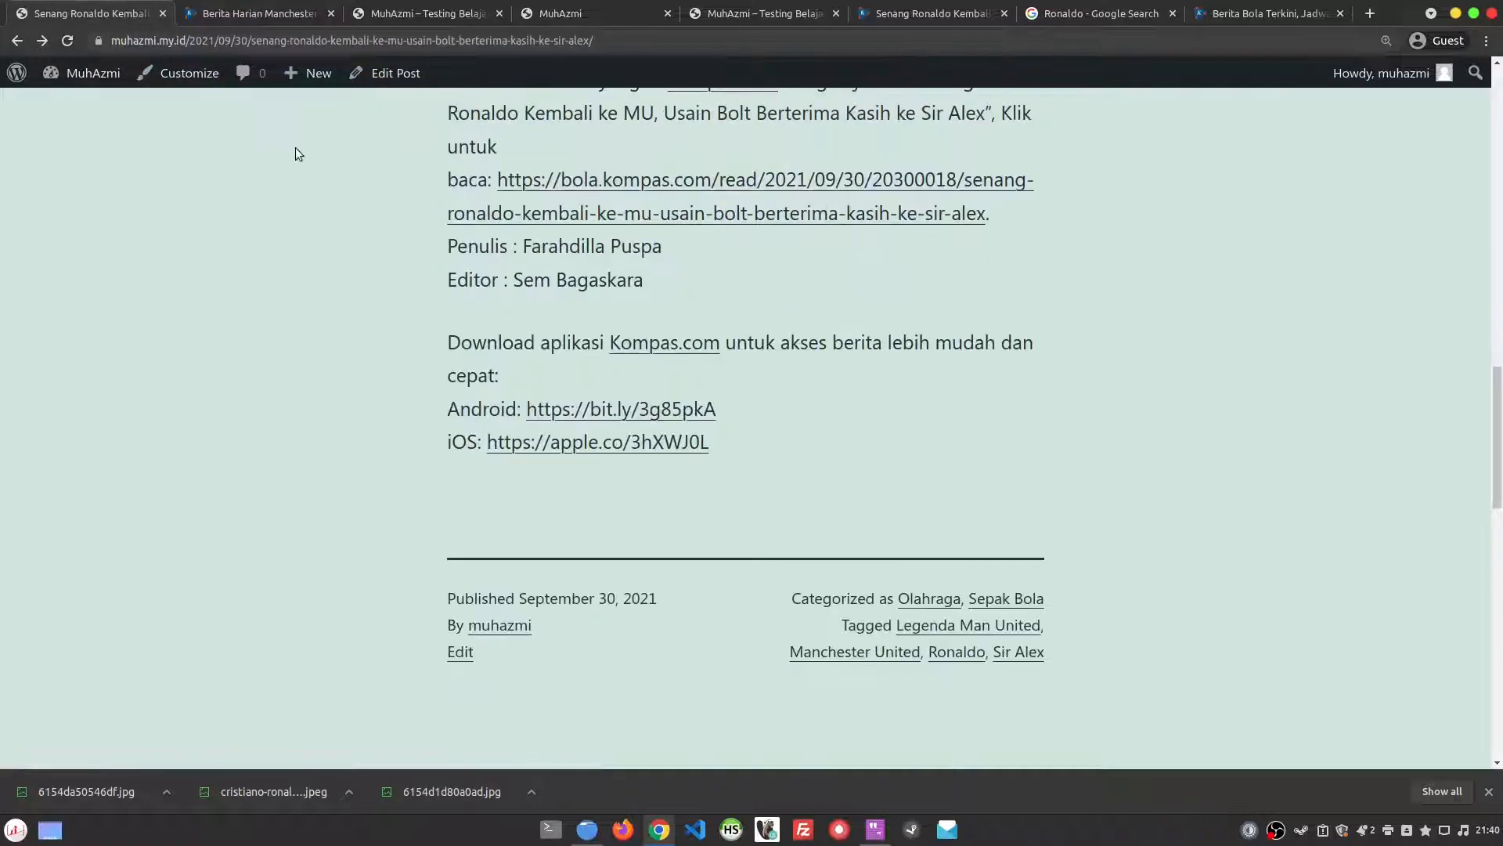
{"action": "left_click", "coordinate": [383, 84]}
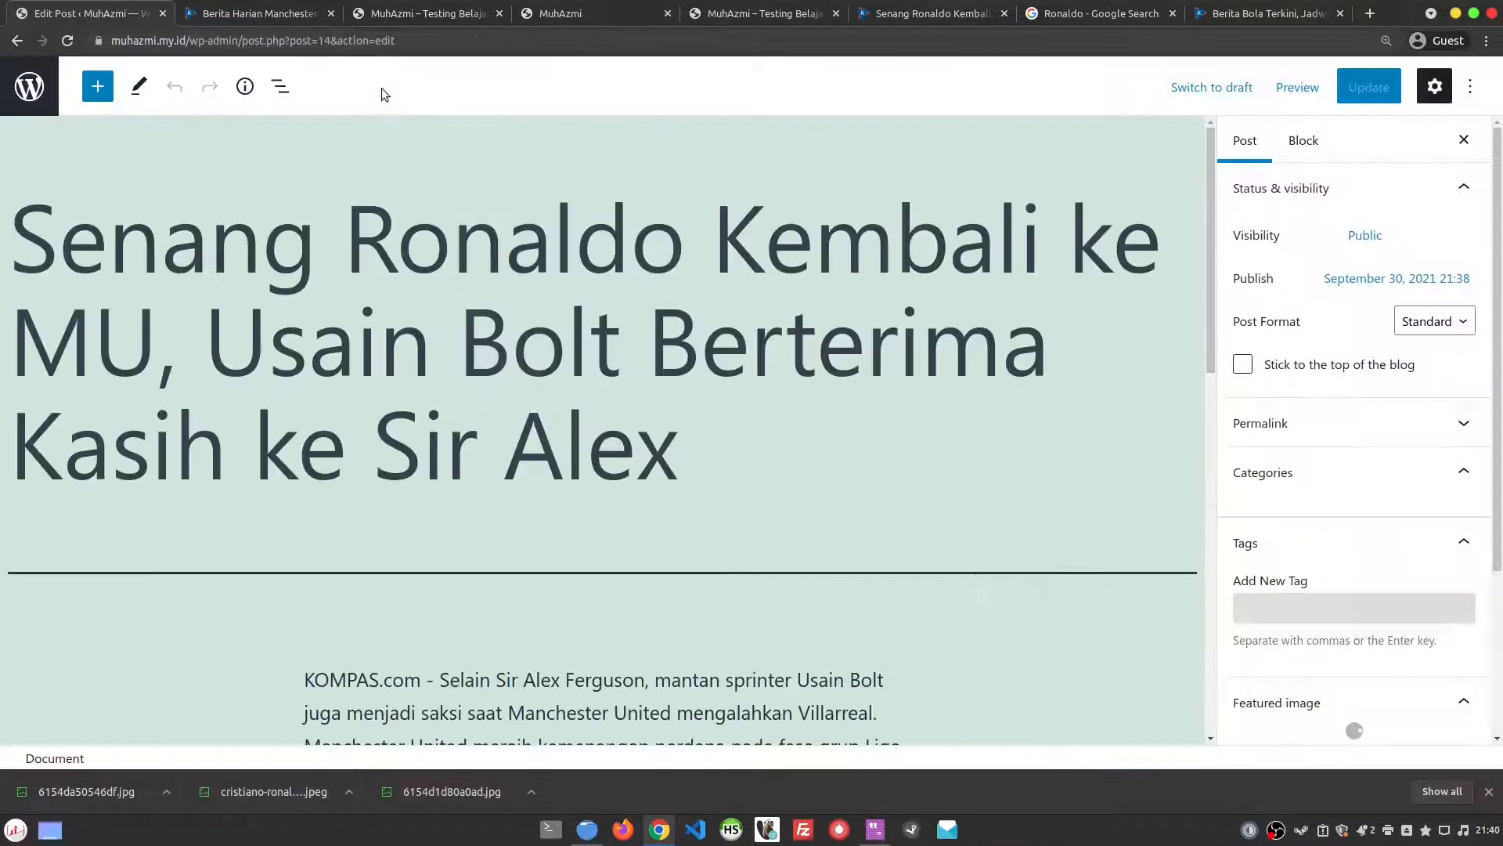
{"action": "left_click", "coordinate": [17, 88]}
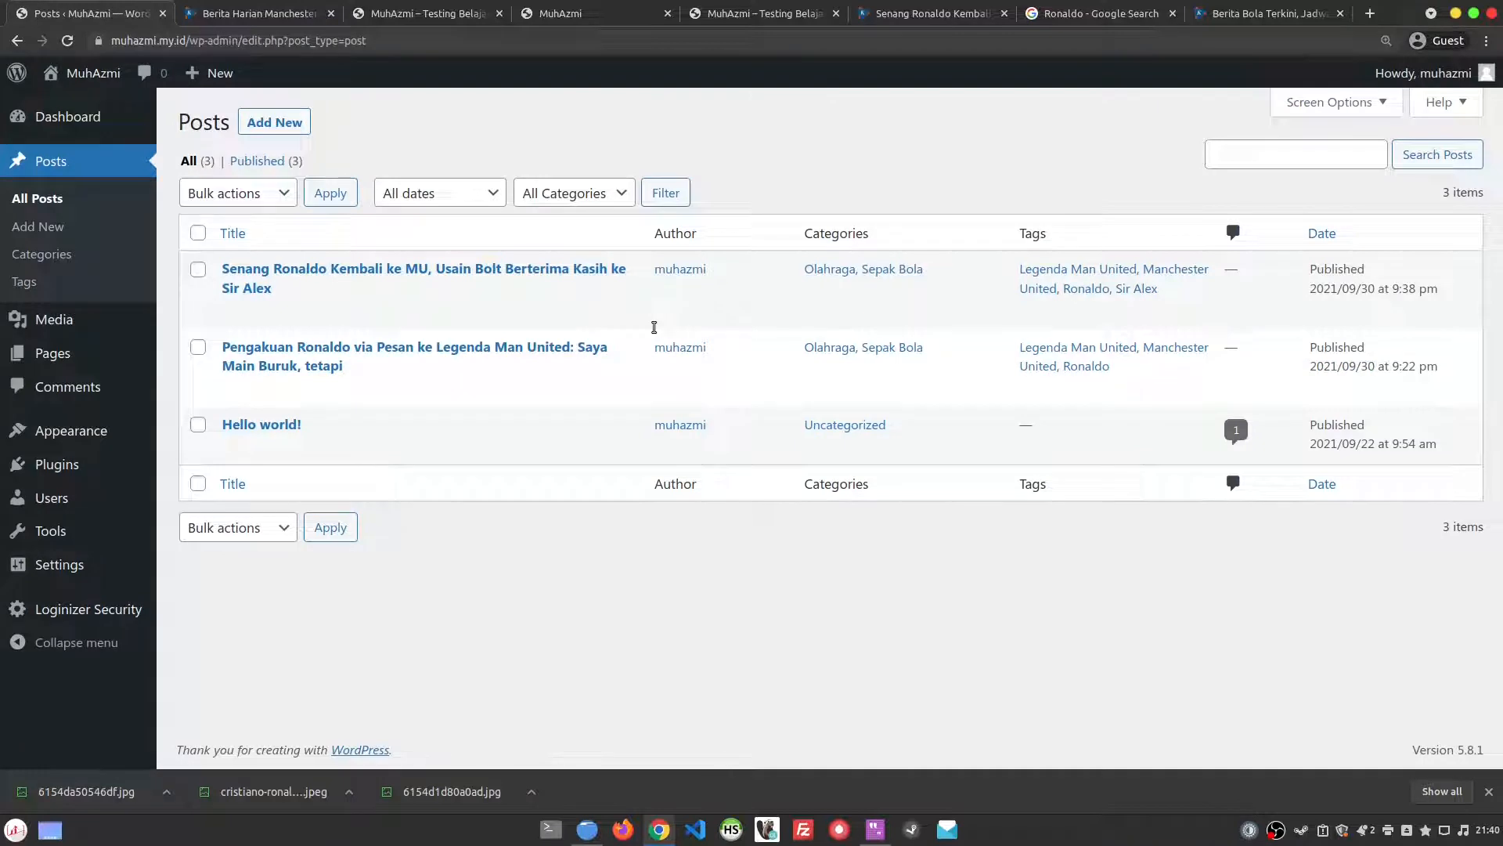
{"action": "left_click", "coordinate": [57, 256]}
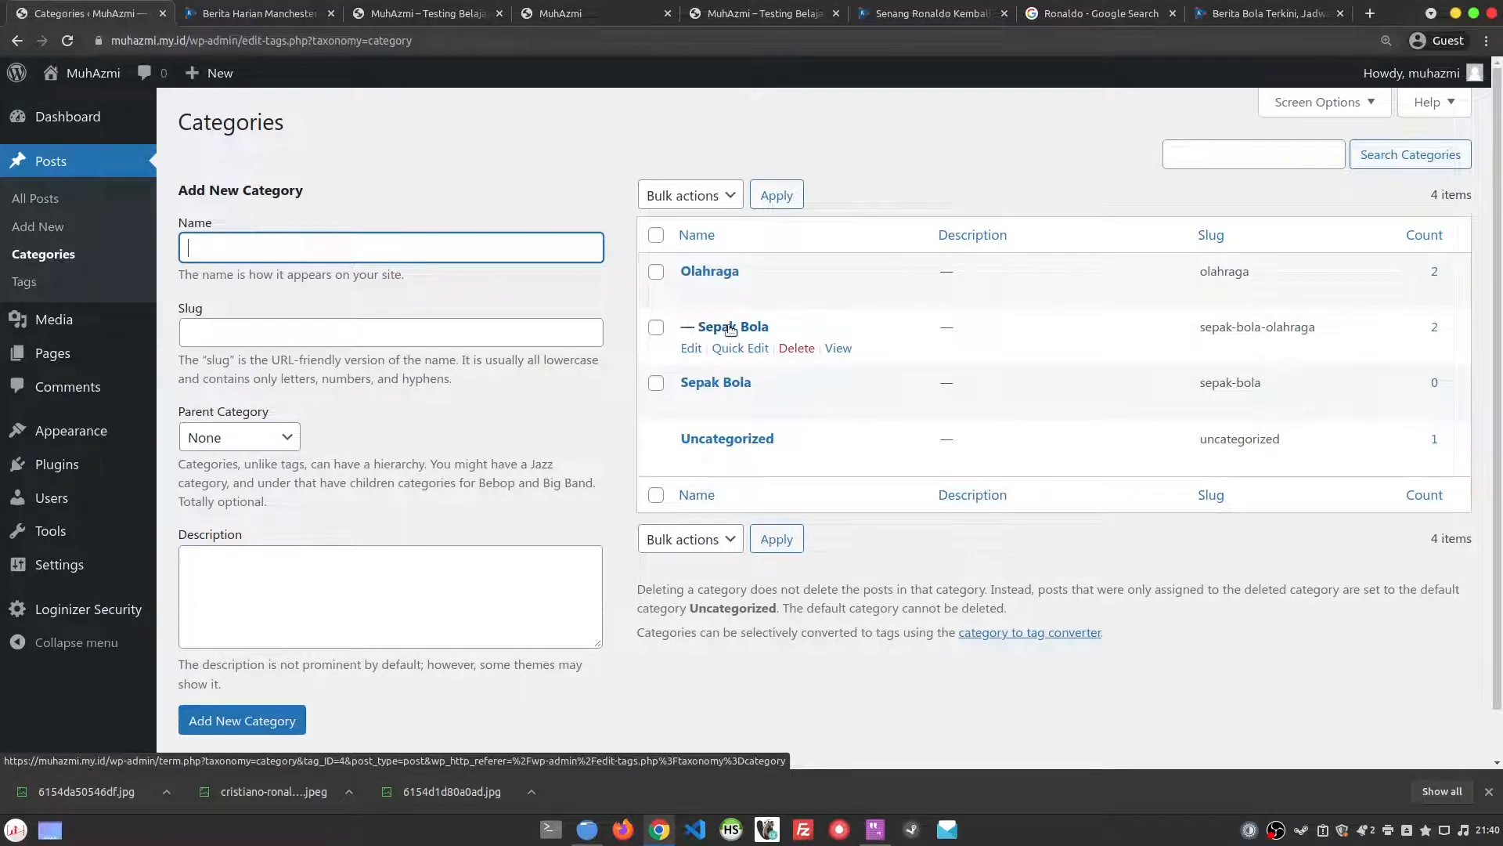
- View the archive of the Sepak Bola subcategory under Olahraga and inspect the category, olahraga and sepak-bola-olahraga parts of its address
{"action": "left_click", "coordinate": [838, 348]}
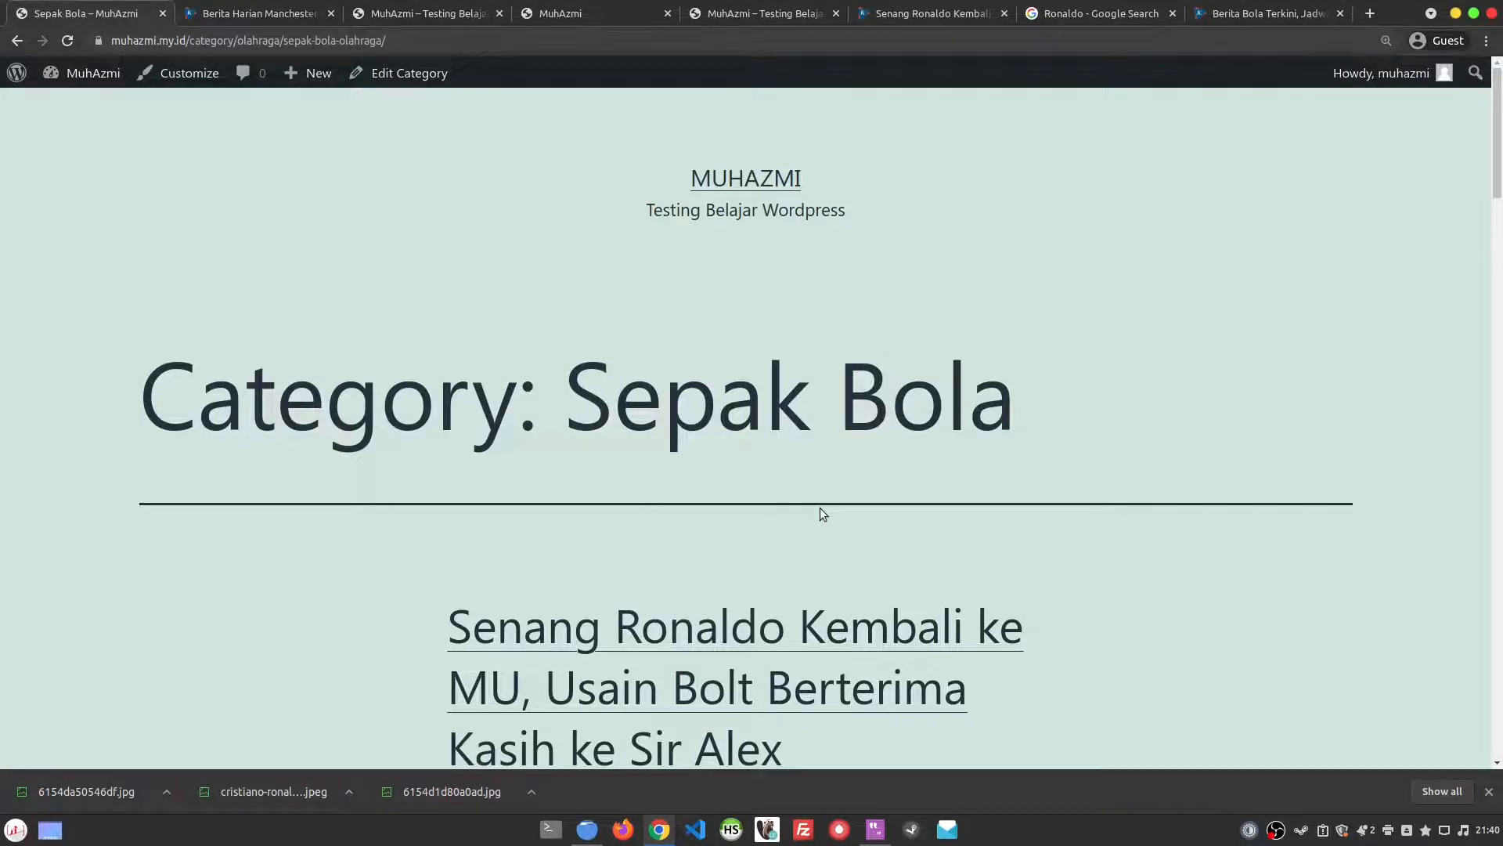
{"action": "scroll", "coordinate": [788, 459], "scroll_direction": "down", "scroll_amount": 8}
{"action": "scroll", "coordinate": [792, 430], "scroll_direction": "up", "scroll_amount": 5}
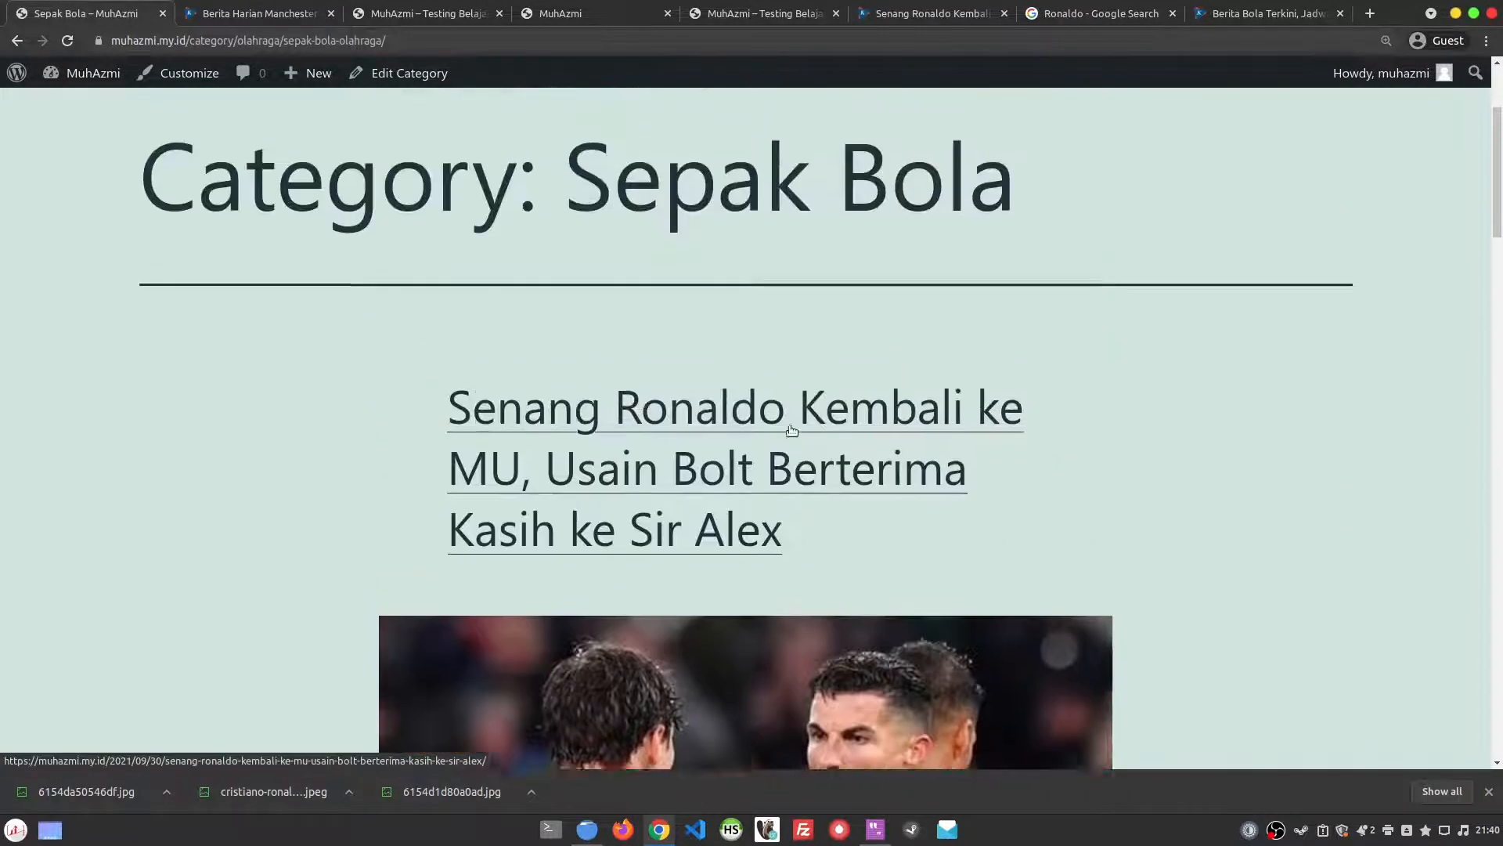
{"action": "scroll", "coordinate": [792, 430], "scroll_direction": "up", "scroll_amount": 3}
{"action": "left_click", "coordinate": [223, 43]}
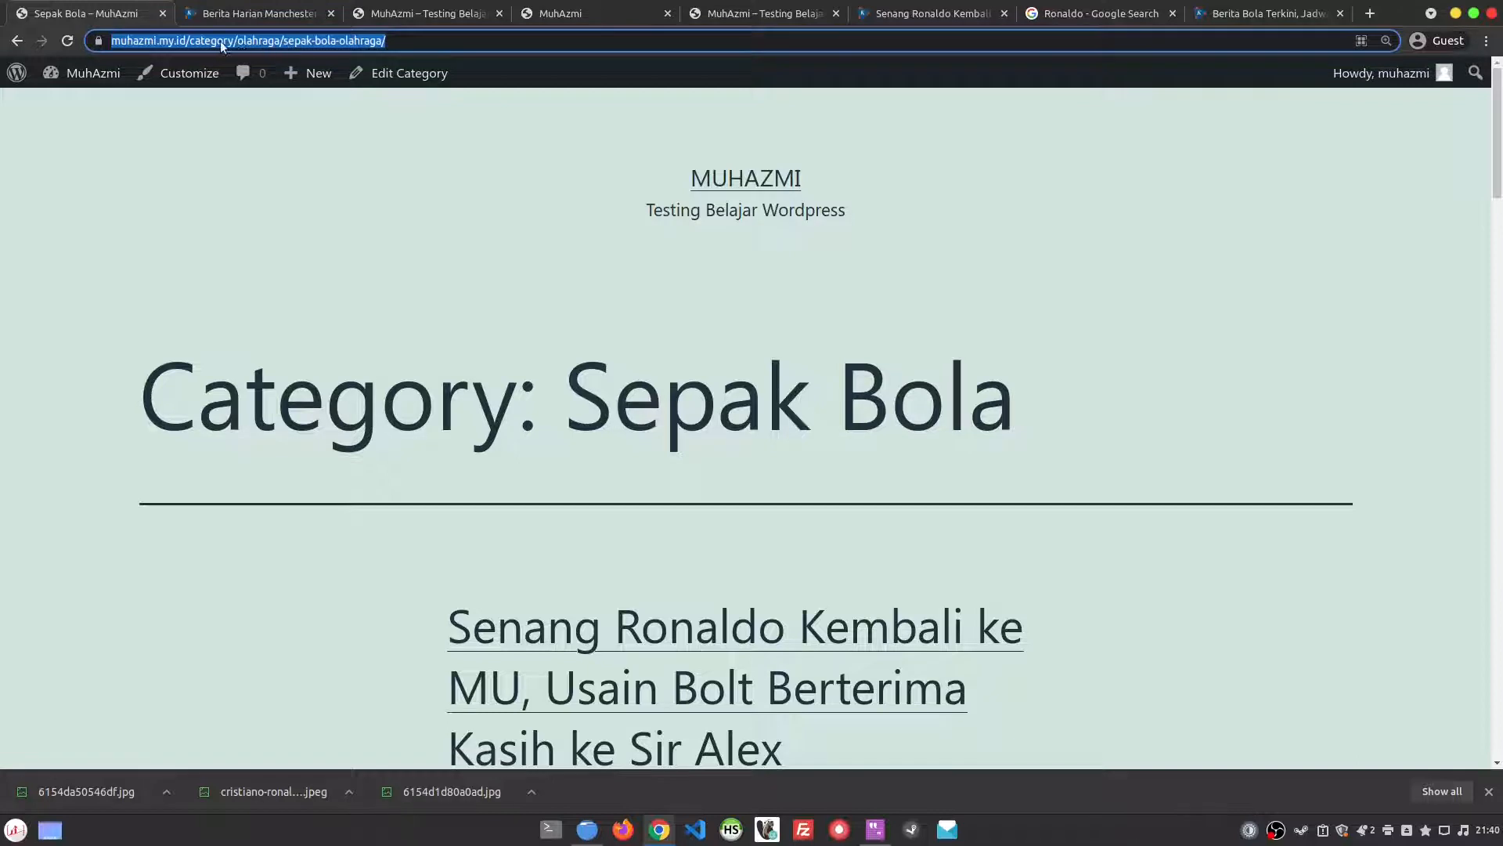
{"action": "double_click", "coordinate": [223, 45]}
{"action": "double_click", "coordinate": [298, 41]}
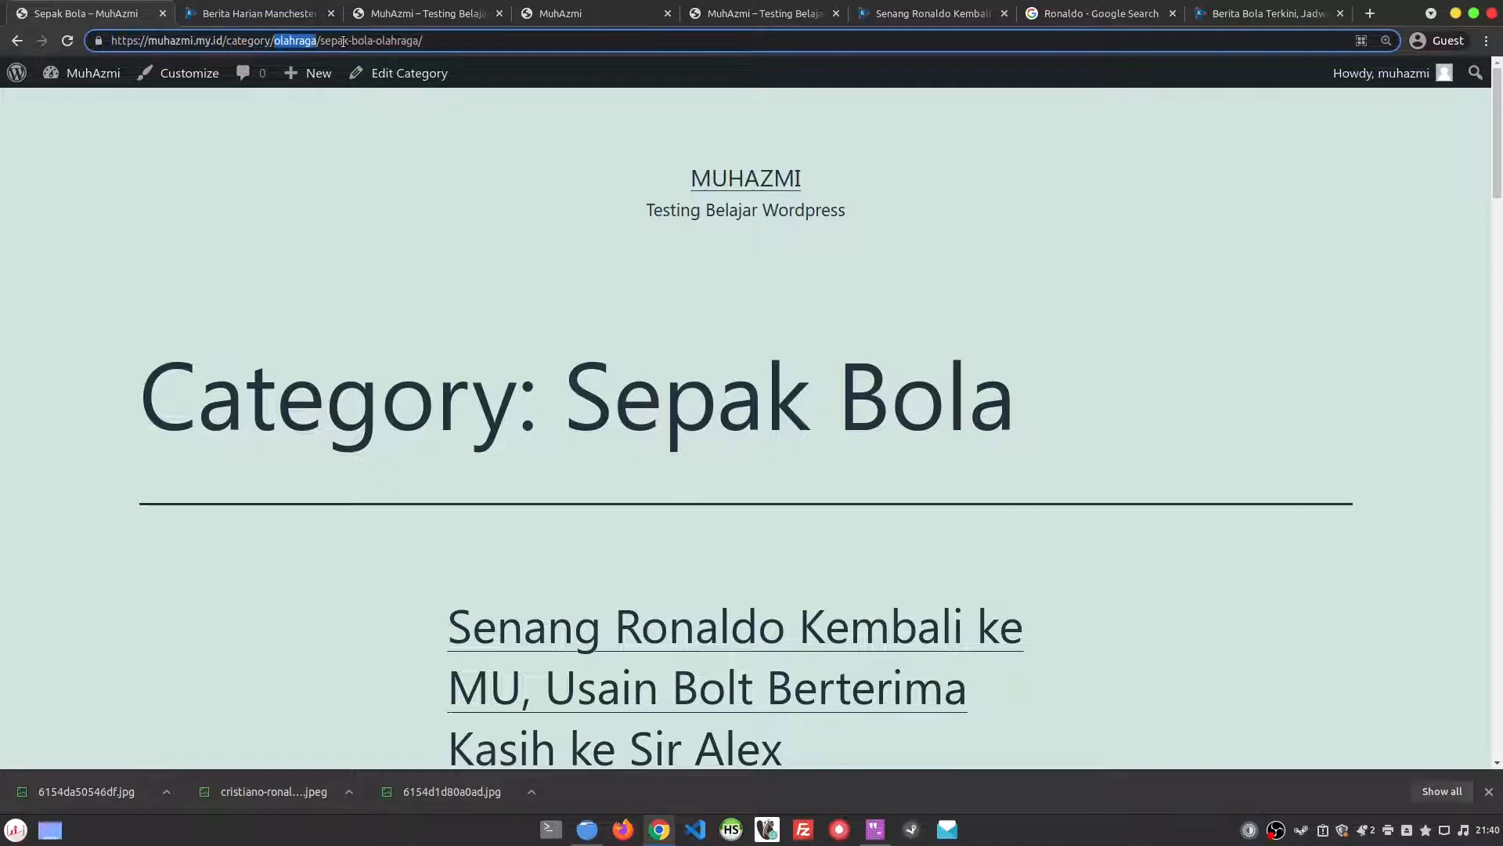
{"action": "left_click_drag", "start_coordinate": [323, 42], "coordinate": [427, 43]}
- View the archive of the top-level Sepak Bola category from the category list and inspect the category and sepak-bola parts of its address
{"action": "key", "text": "alt+Left"}
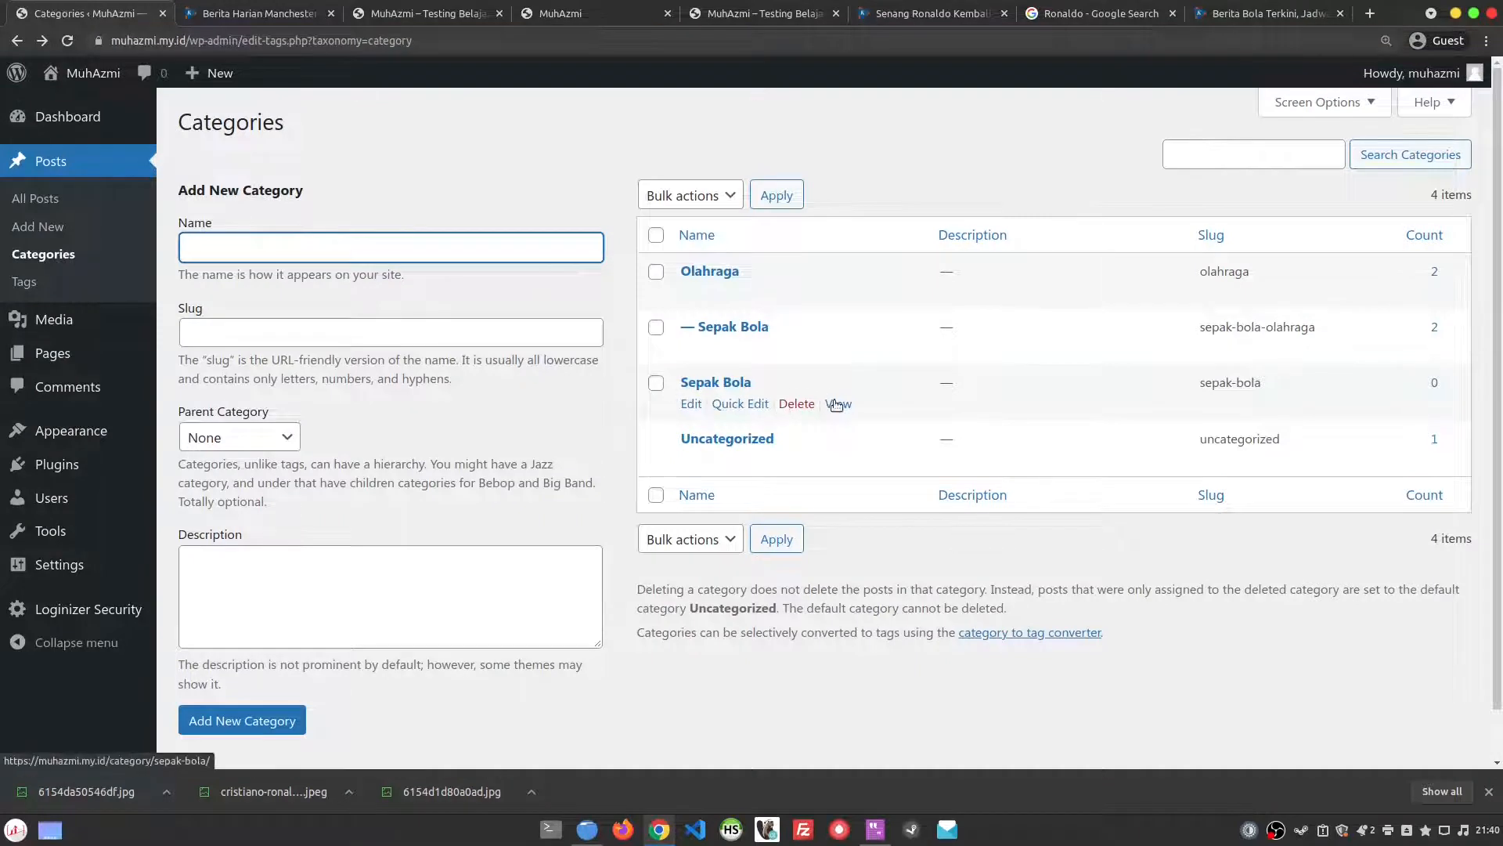
{"action": "left_click", "coordinate": [838, 404]}
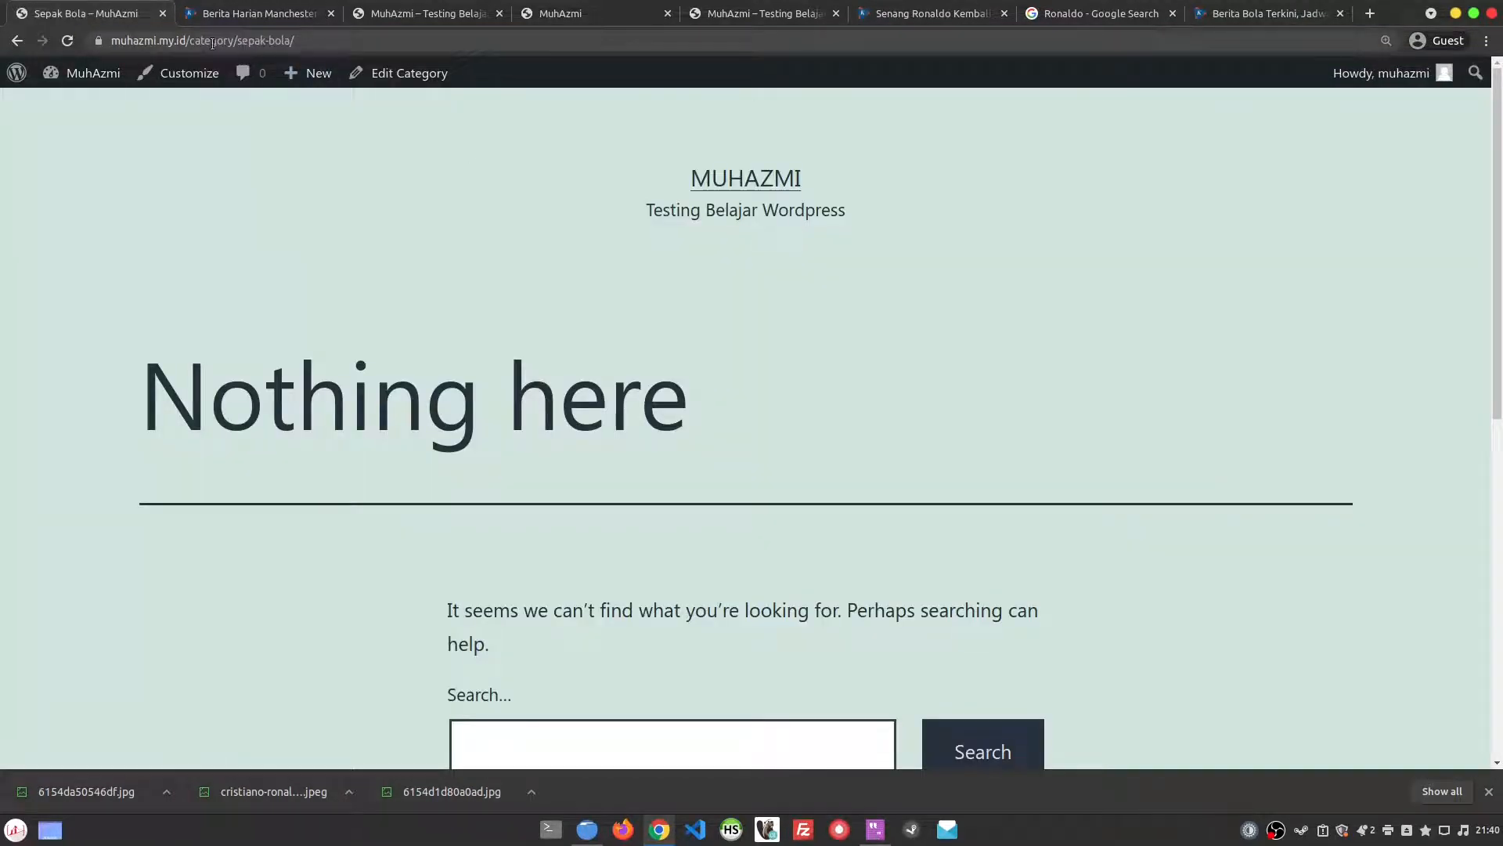
{"action": "left_click", "coordinate": [212, 41]}
{"action": "double_click", "coordinate": [224, 40]}
{"action": "double_click", "coordinate": [297, 41]}
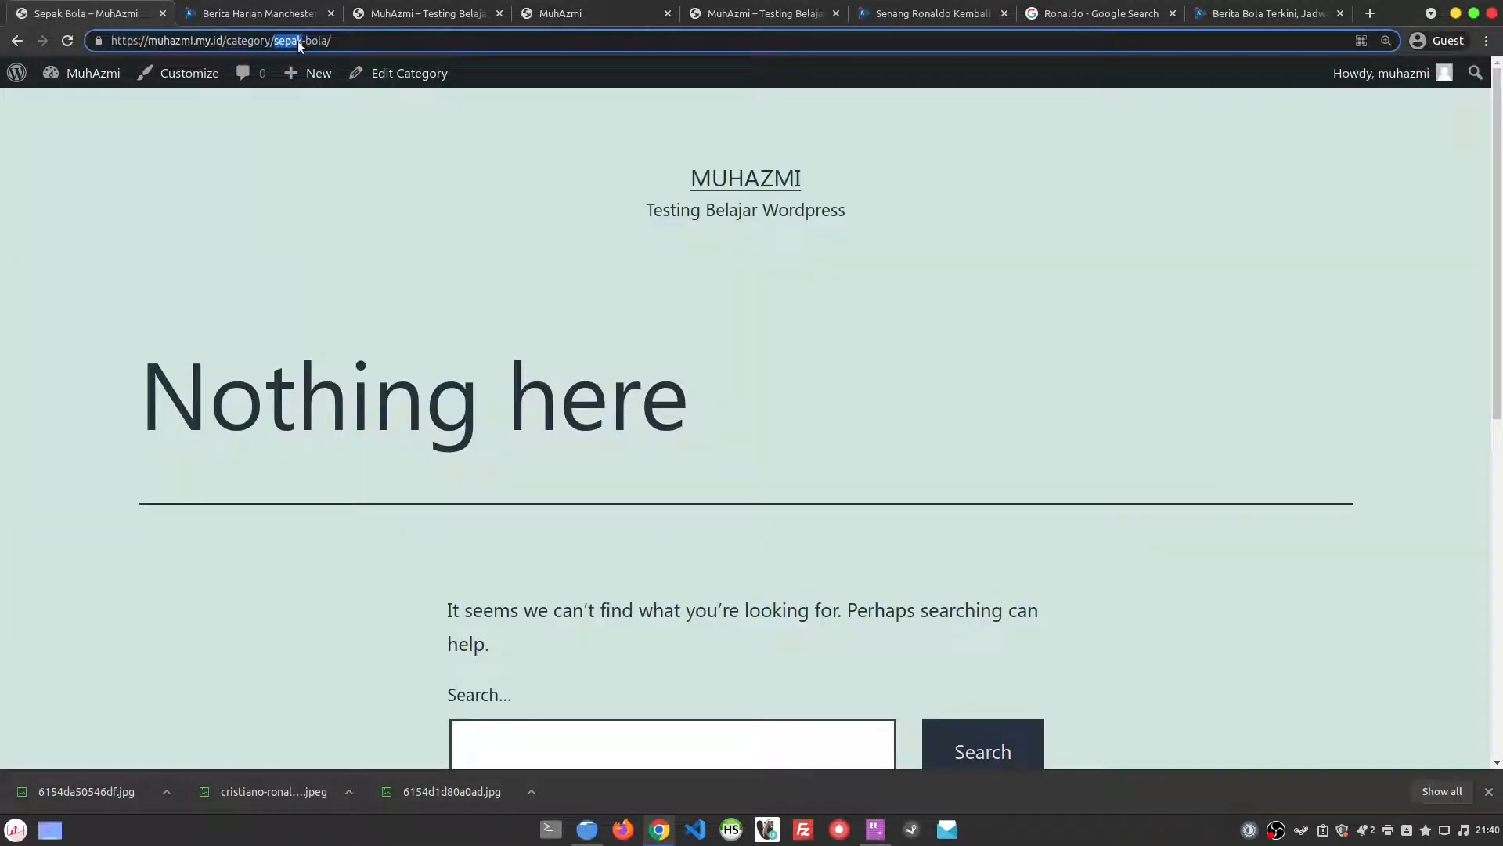
- Return to the category list and permanently delete the top-level Sepak Bola category with the slug sepak-bola
{"action": "key", "text": "alt+Left"}
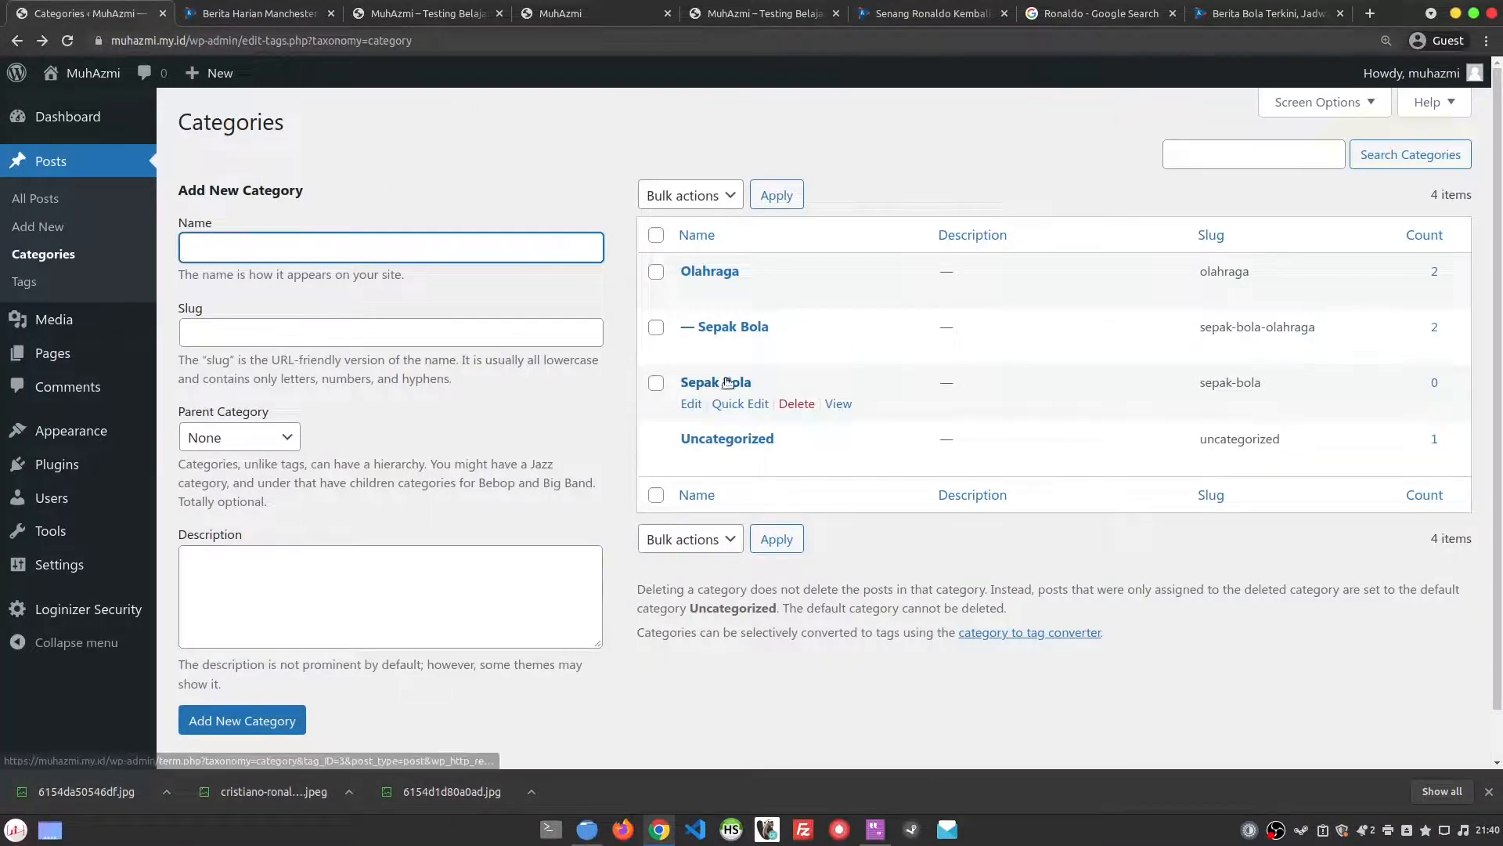
{"action": "left_click", "coordinate": [794, 406]}
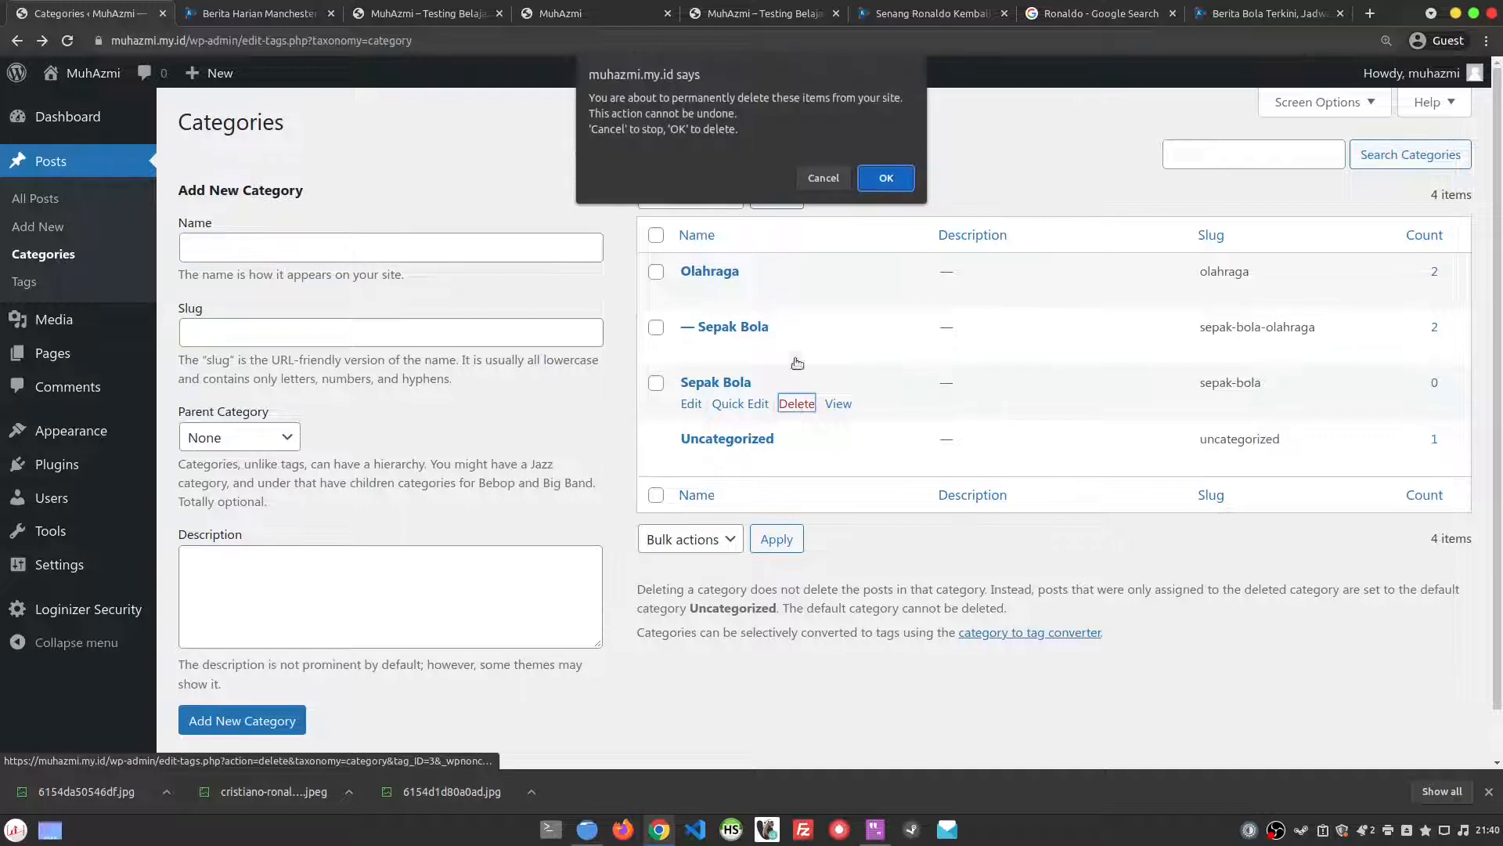
{"action": "left_click", "coordinate": [880, 179]}
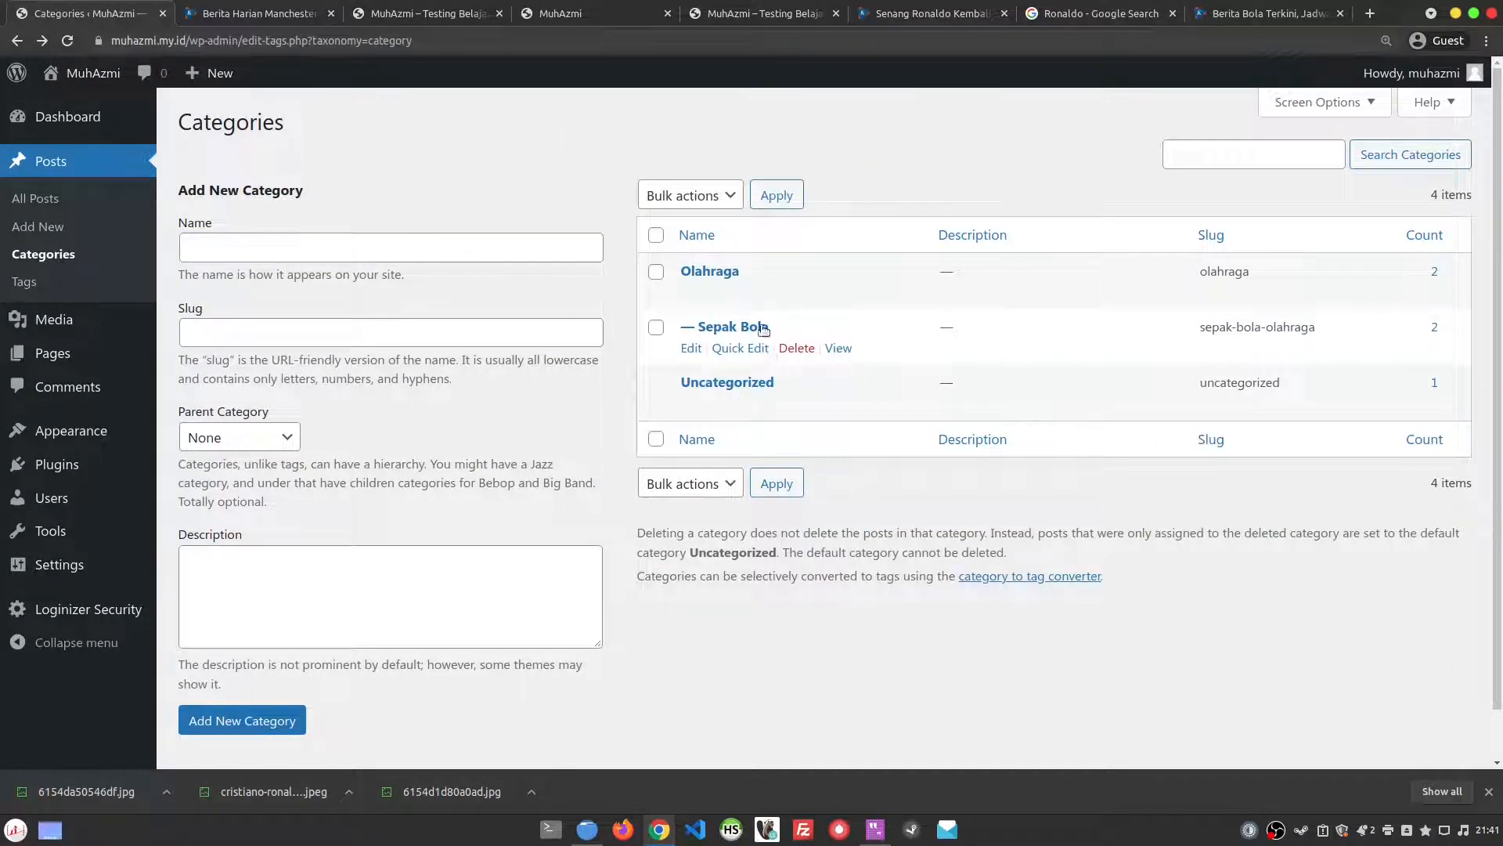
- Open the Sepak Bola subcategory for editing, inspect the "-olahraga" ending of its slug, and return to the category list
{"action": "left_click", "coordinate": [697, 349]}
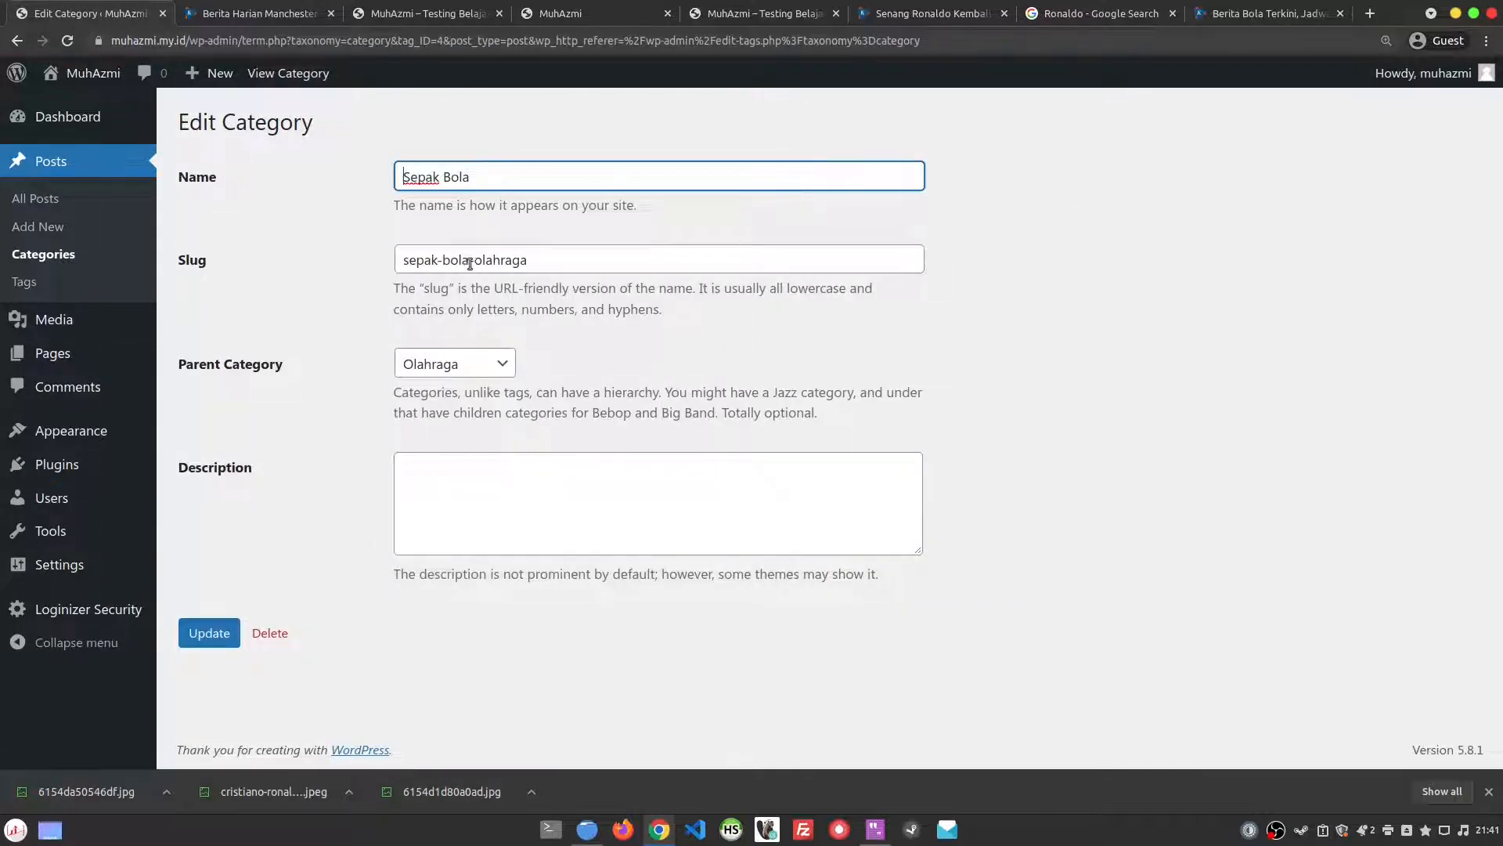
{"action": "left_click_drag", "start_coordinate": [470, 262], "coordinate": [648, 257]}
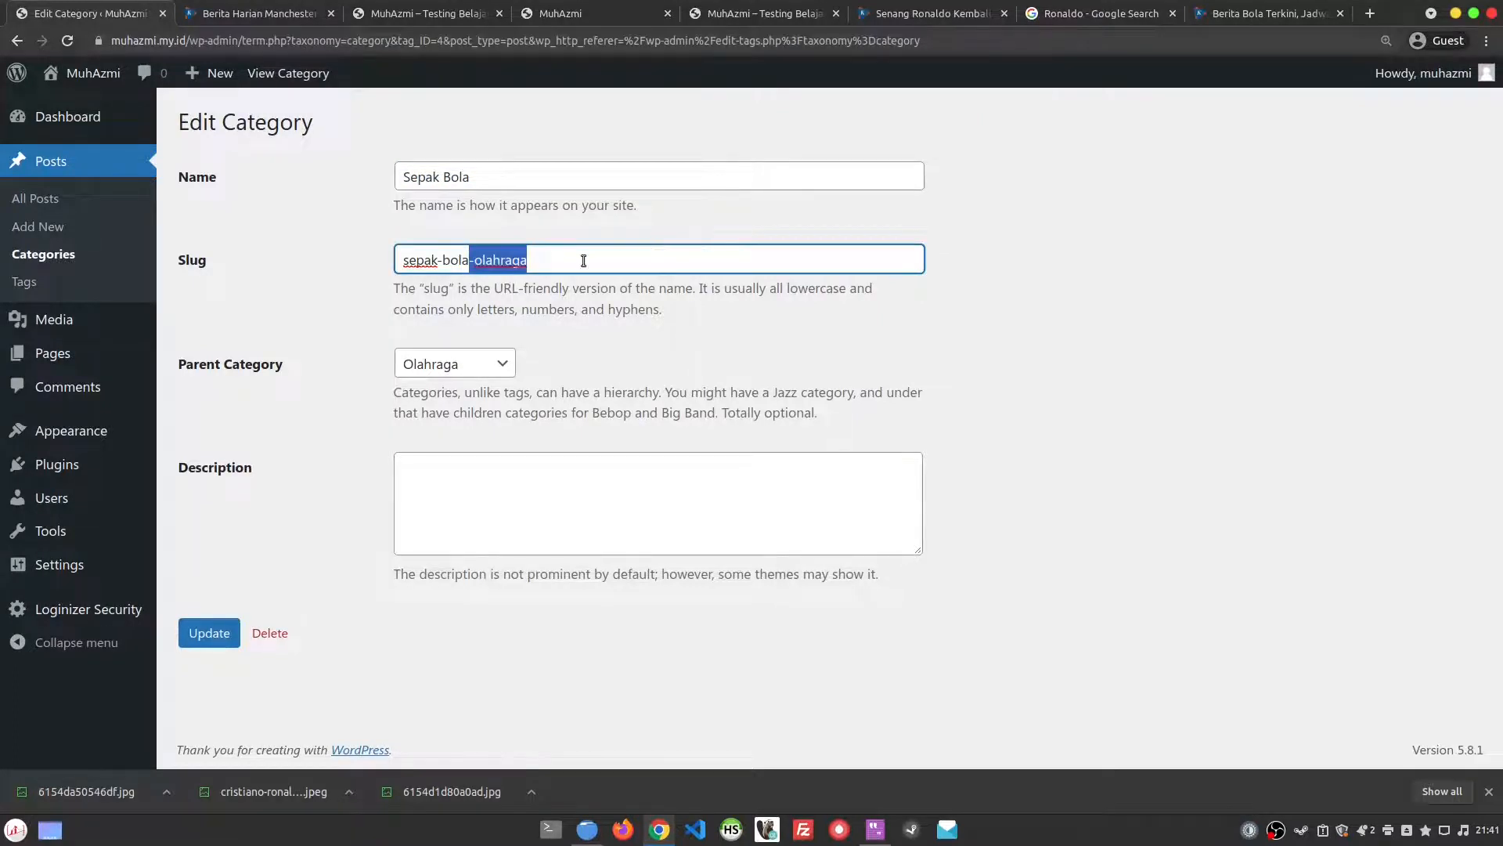
{"action": "left_click", "coordinate": [548, 262]}
{"action": "key", "text": "Return"}
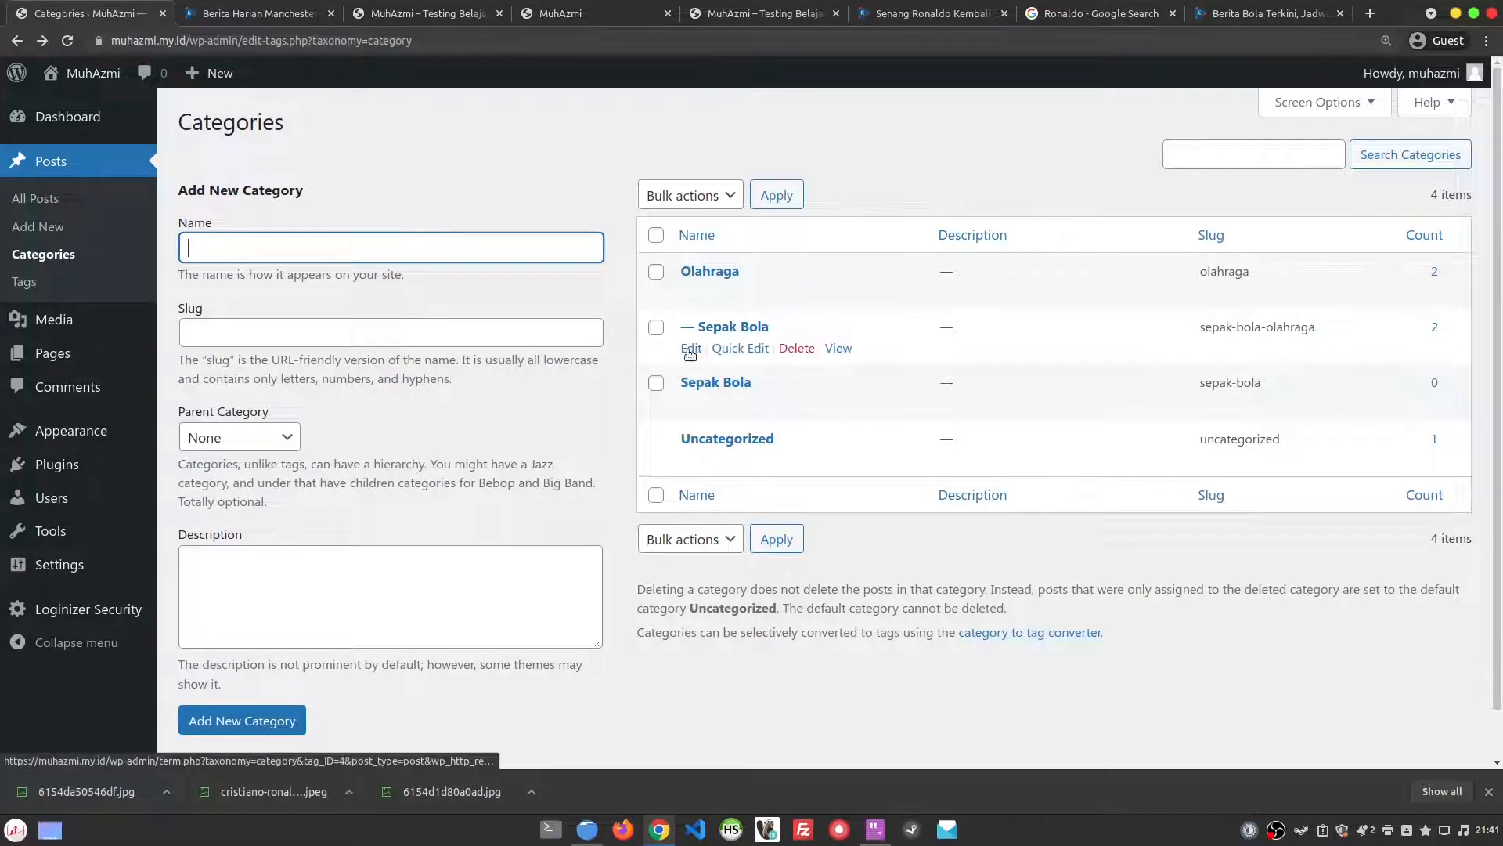
- Change the slug of the Sepak Bola subcategory under Olahraga to sepak-bola, save it, and return to the category list
{"action": "left_click", "coordinate": [690, 350]}
{"action": "left_click_drag", "start_coordinate": [475, 260], "coordinate": [637, 258]}
{"action": "key", "text": "BackSpace"}
{"action": "key", "text": "BackSpace"}
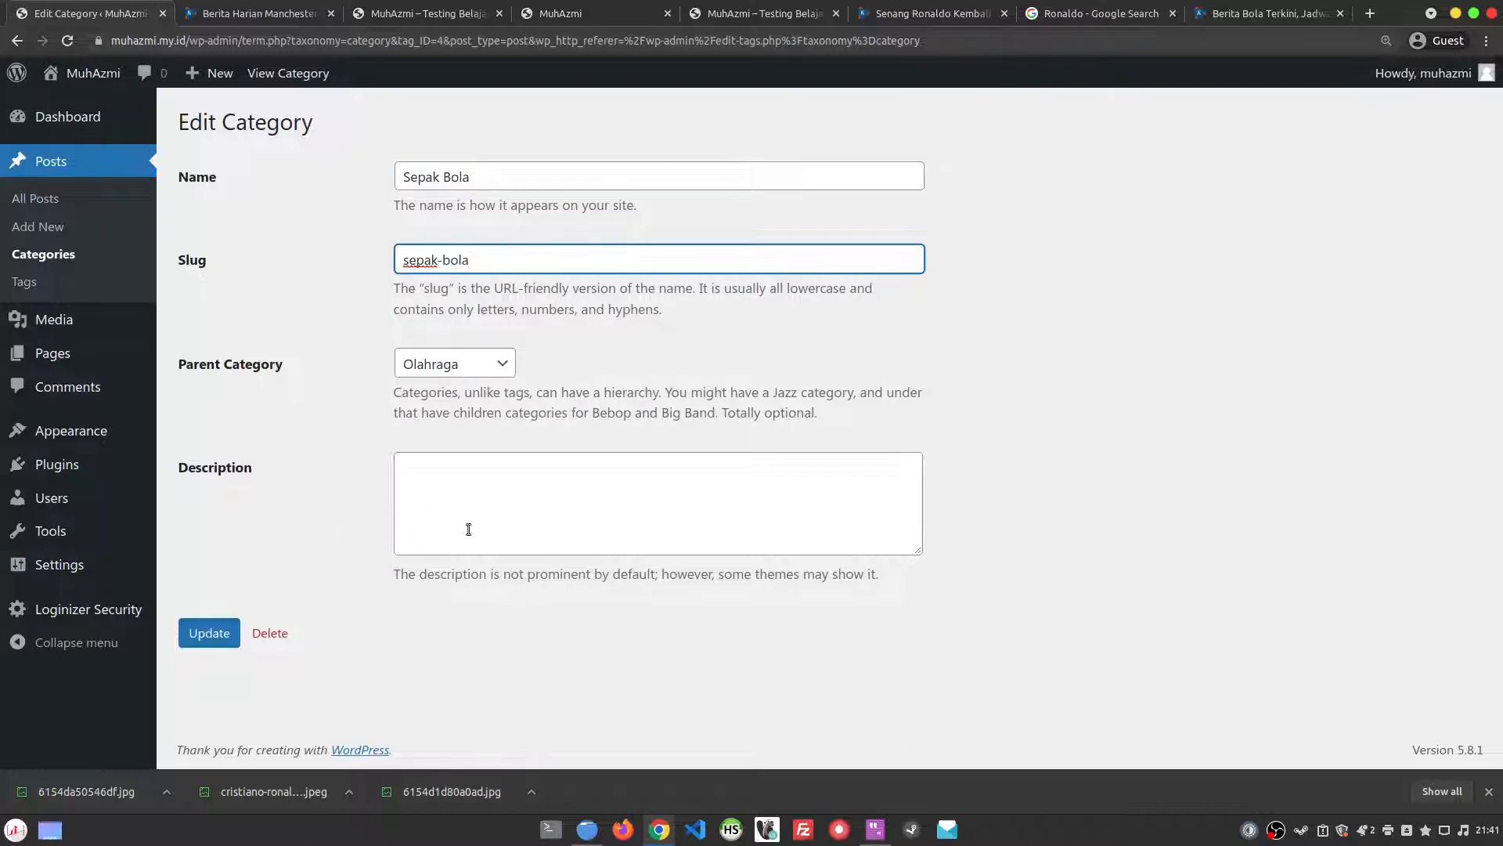
{"action": "left_click", "coordinate": [202, 636]}
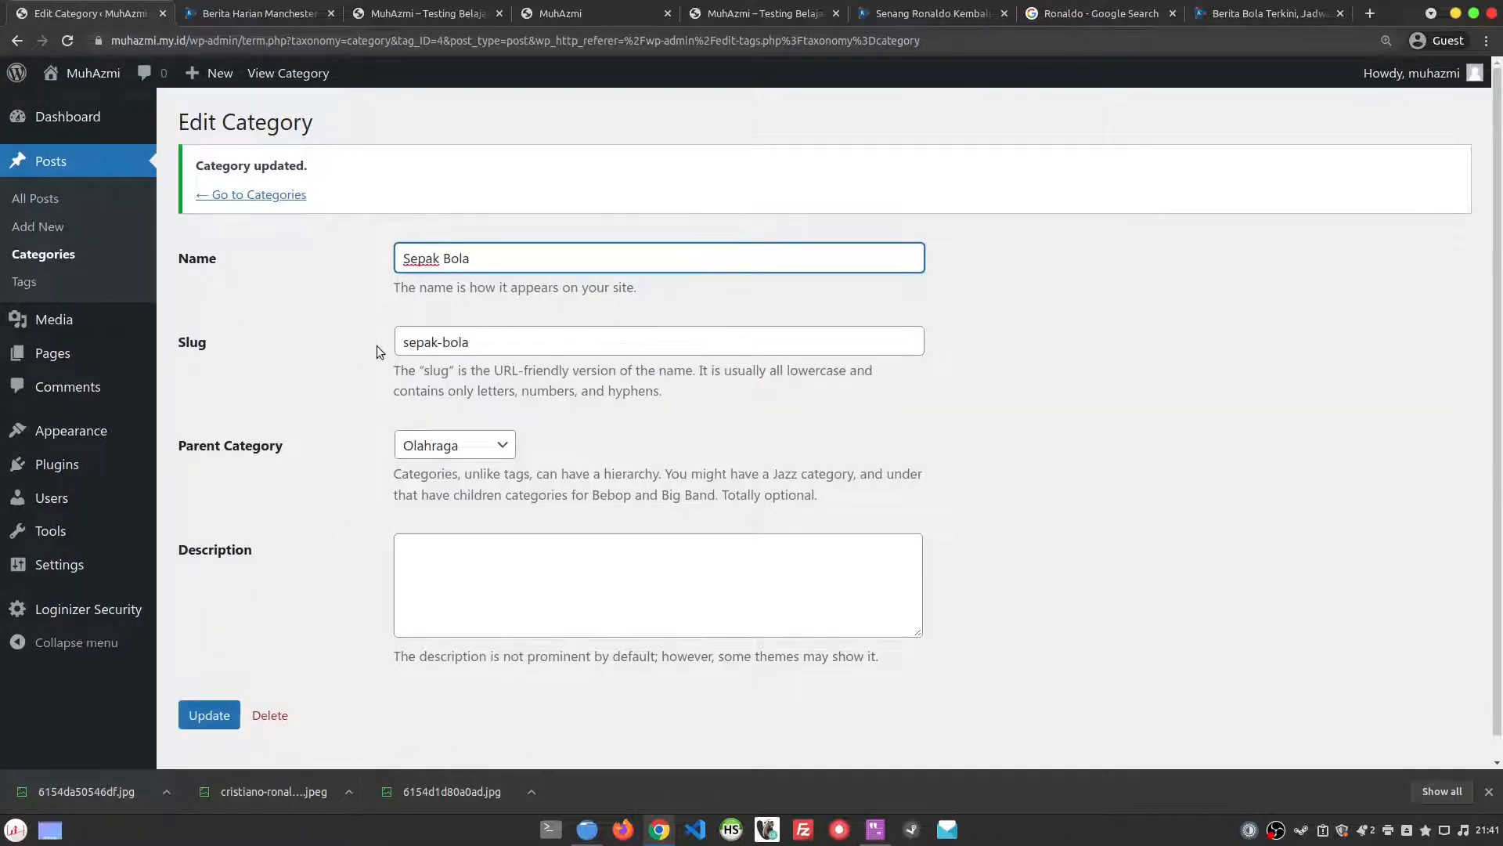
{"action": "left_click_drag", "start_coordinate": [486, 271], "coordinate": [350, 252]}
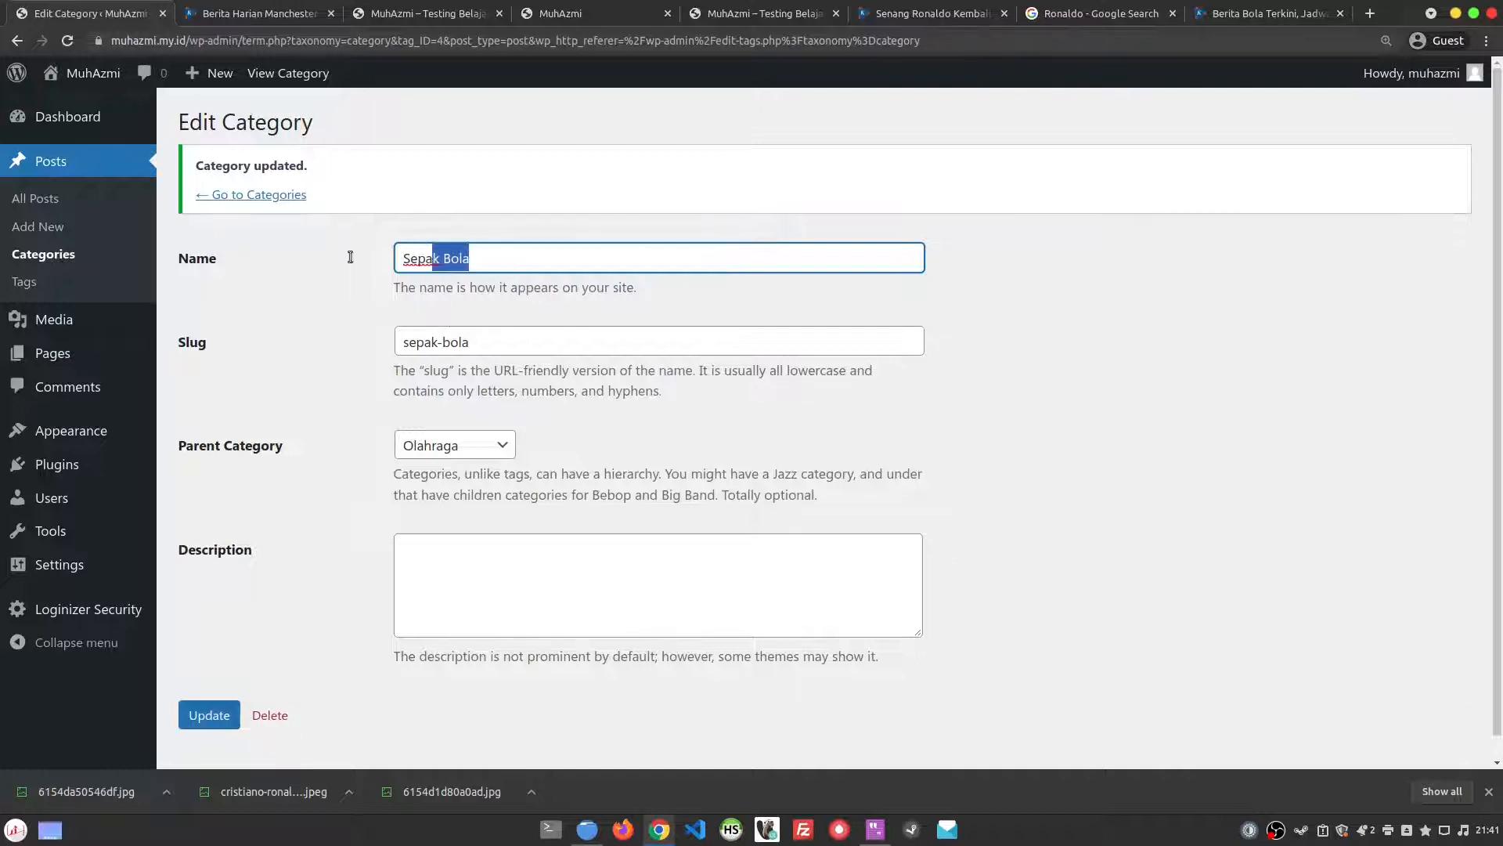
{"action": "left_click_drag", "start_coordinate": [513, 342], "coordinate": [317, 322]}
{"action": "left_click", "coordinate": [498, 342]}
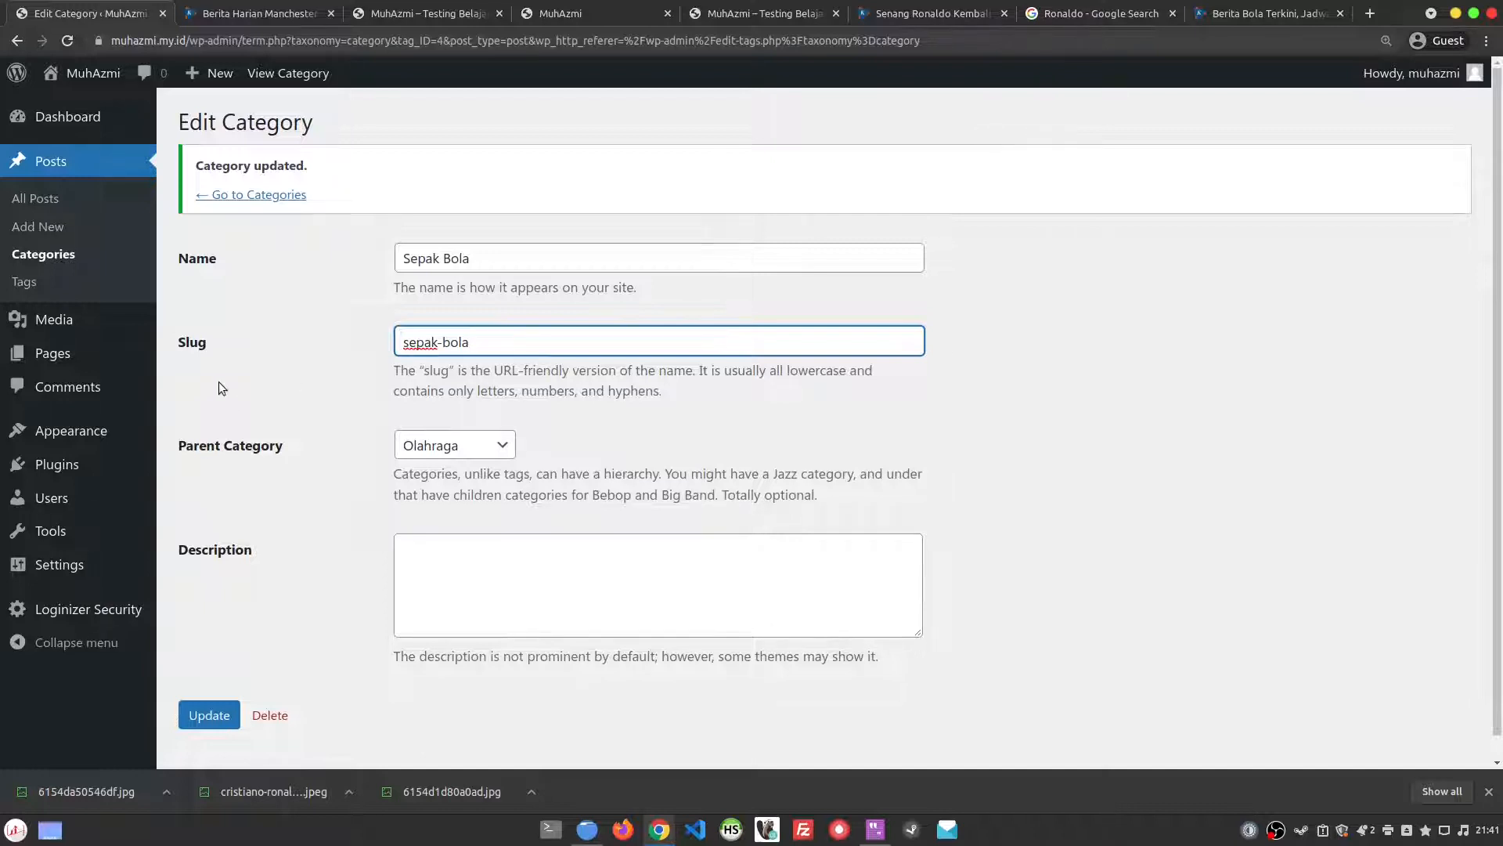
{"action": "left_click", "coordinate": [265, 196]}
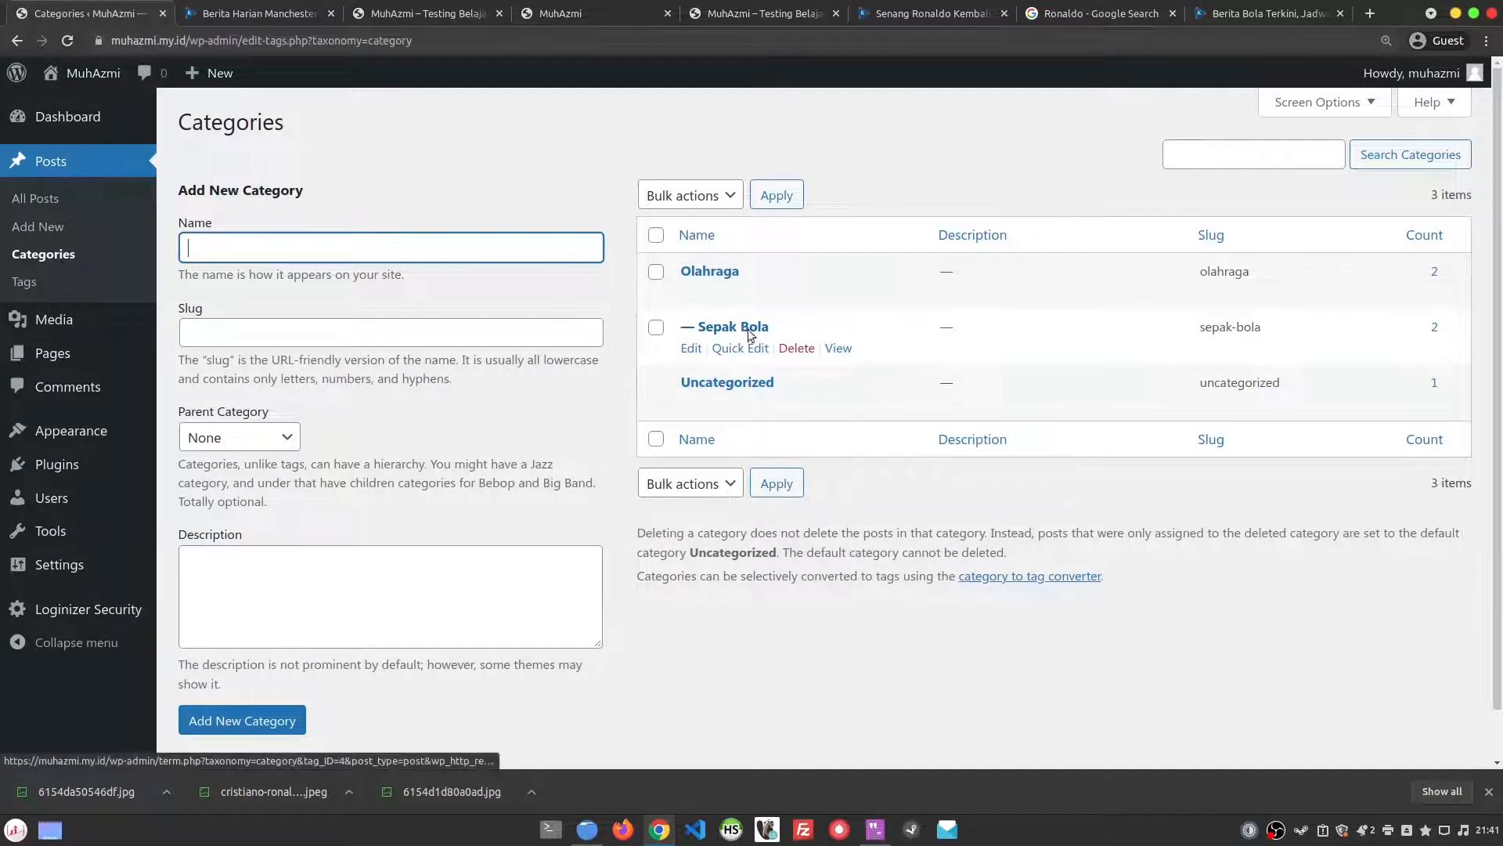
- View the Sepak Bola subcategory's archive, inspect the category, olahraga and sepak-bola parts of its address and its posts, and return to the category list
{"action": "left_click", "coordinate": [845, 350]}
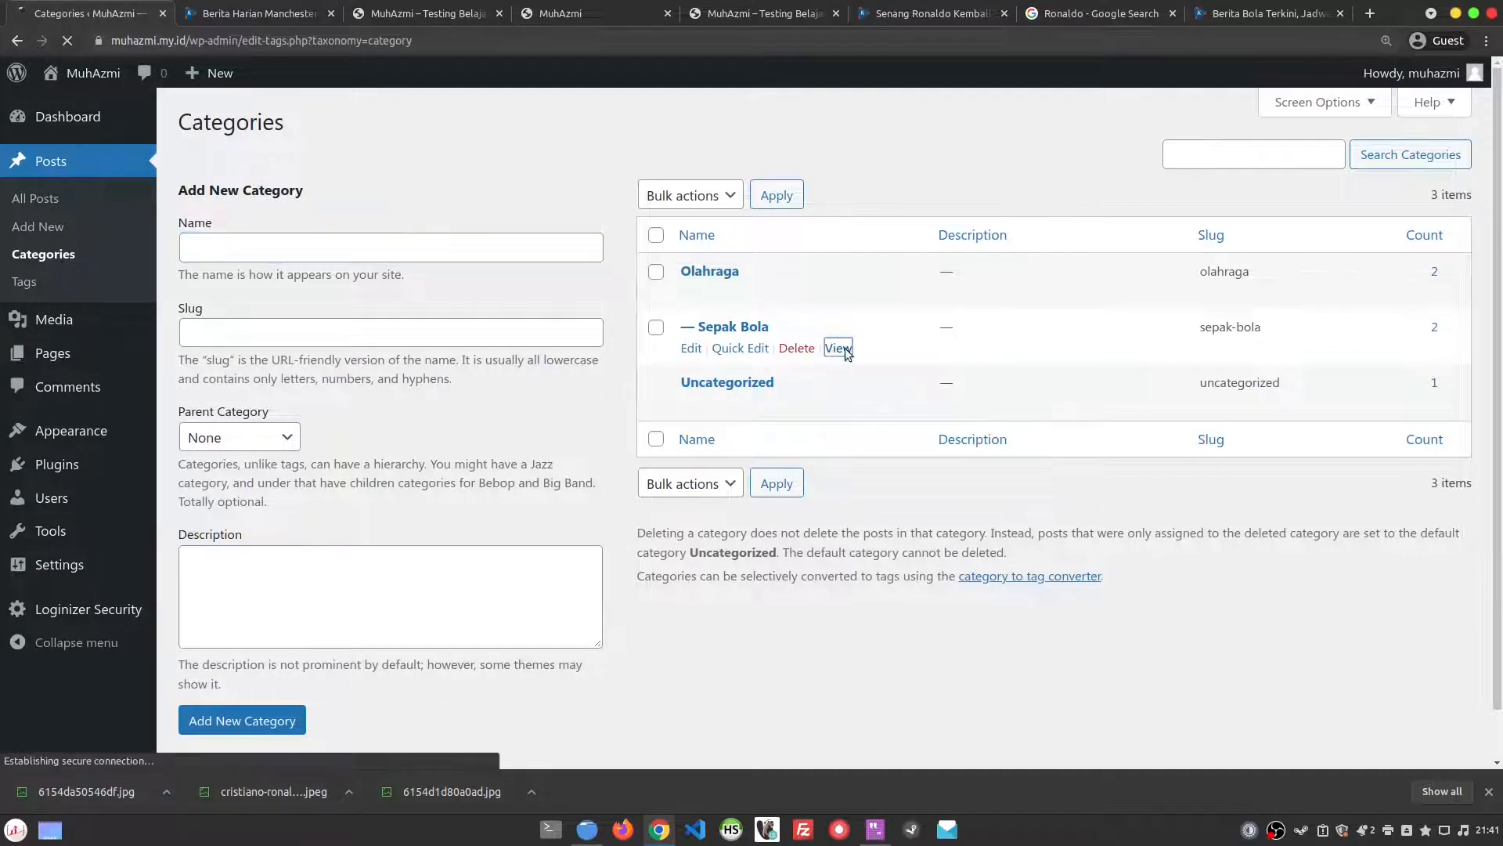
{"action": "left_click", "coordinate": [227, 41]}
{"action": "double_click", "coordinate": [227, 40]}
{"action": "double_click", "coordinate": [301, 43]}
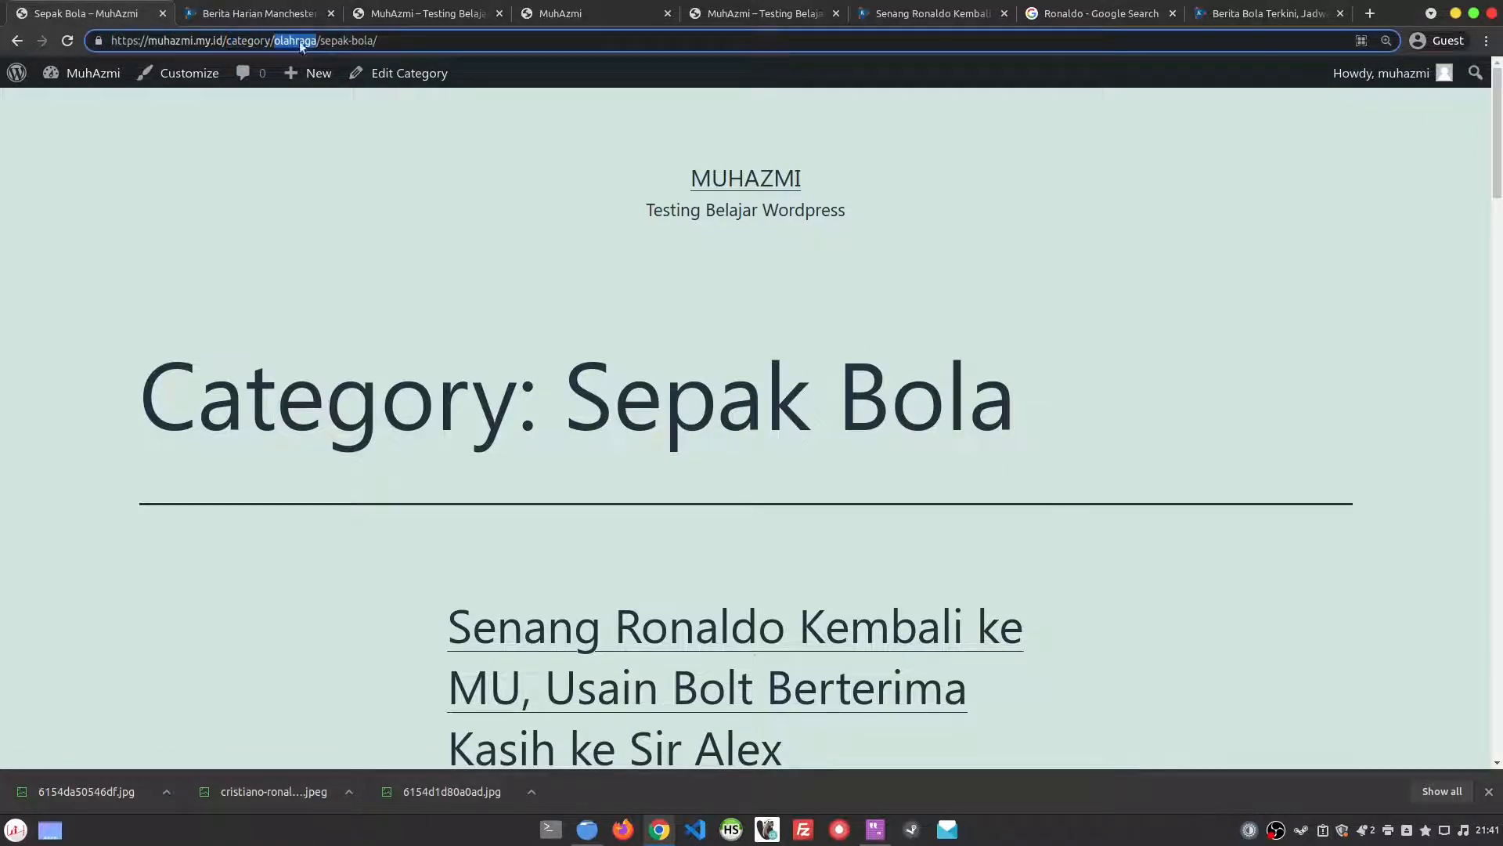
{"action": "left_click_drag", "start_coordinate": [326, 40], "coordinate": [364, 41]}
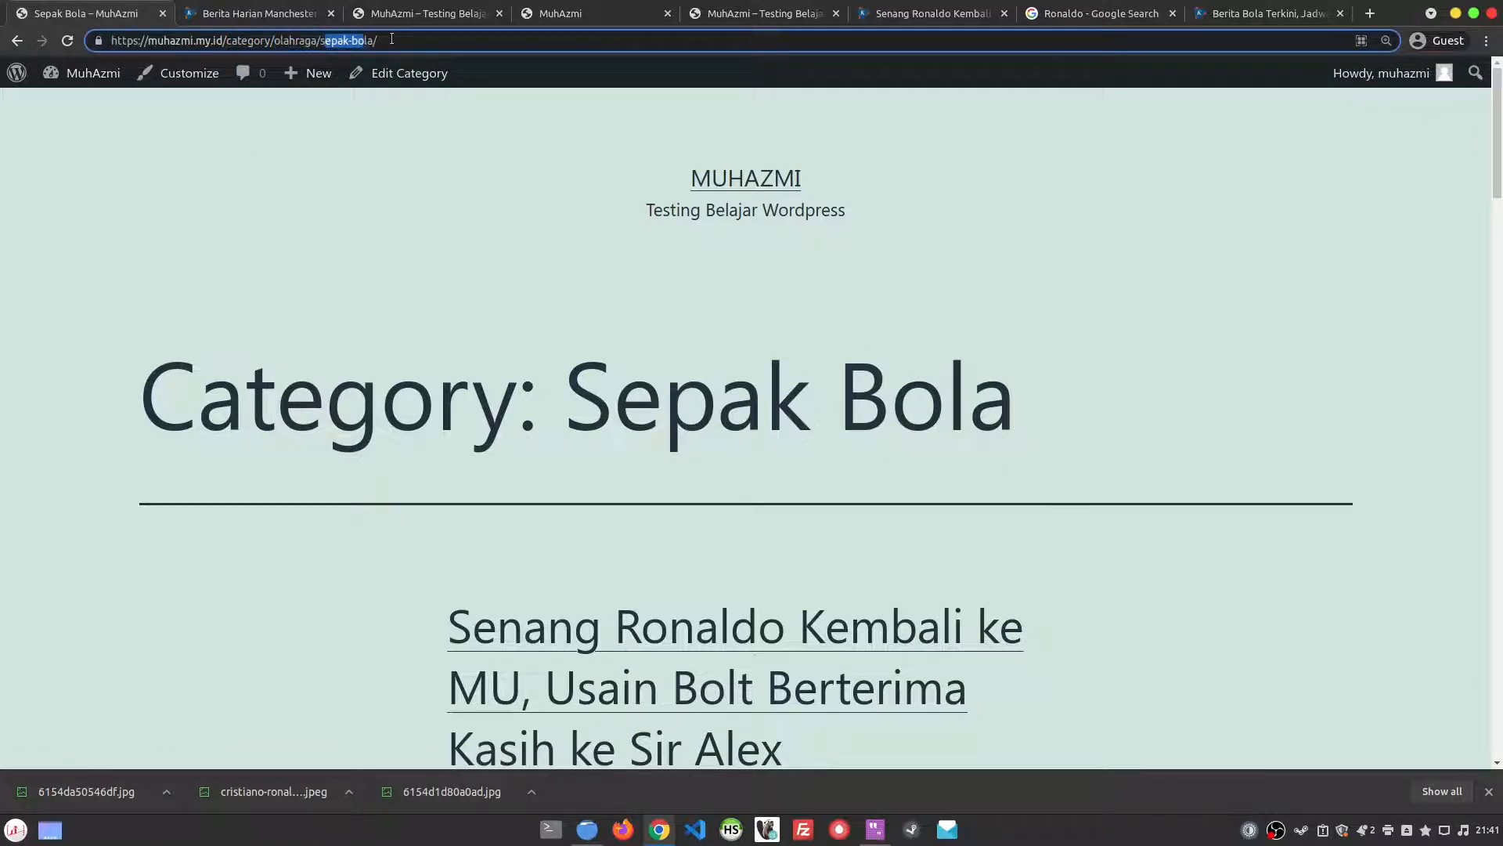
{"action": "left_click", "coordinate": [426, 310]}
{"action": "scroll", "coordinate": [399, 568], "scroll_direction": "down", "scroll_amount": 15}
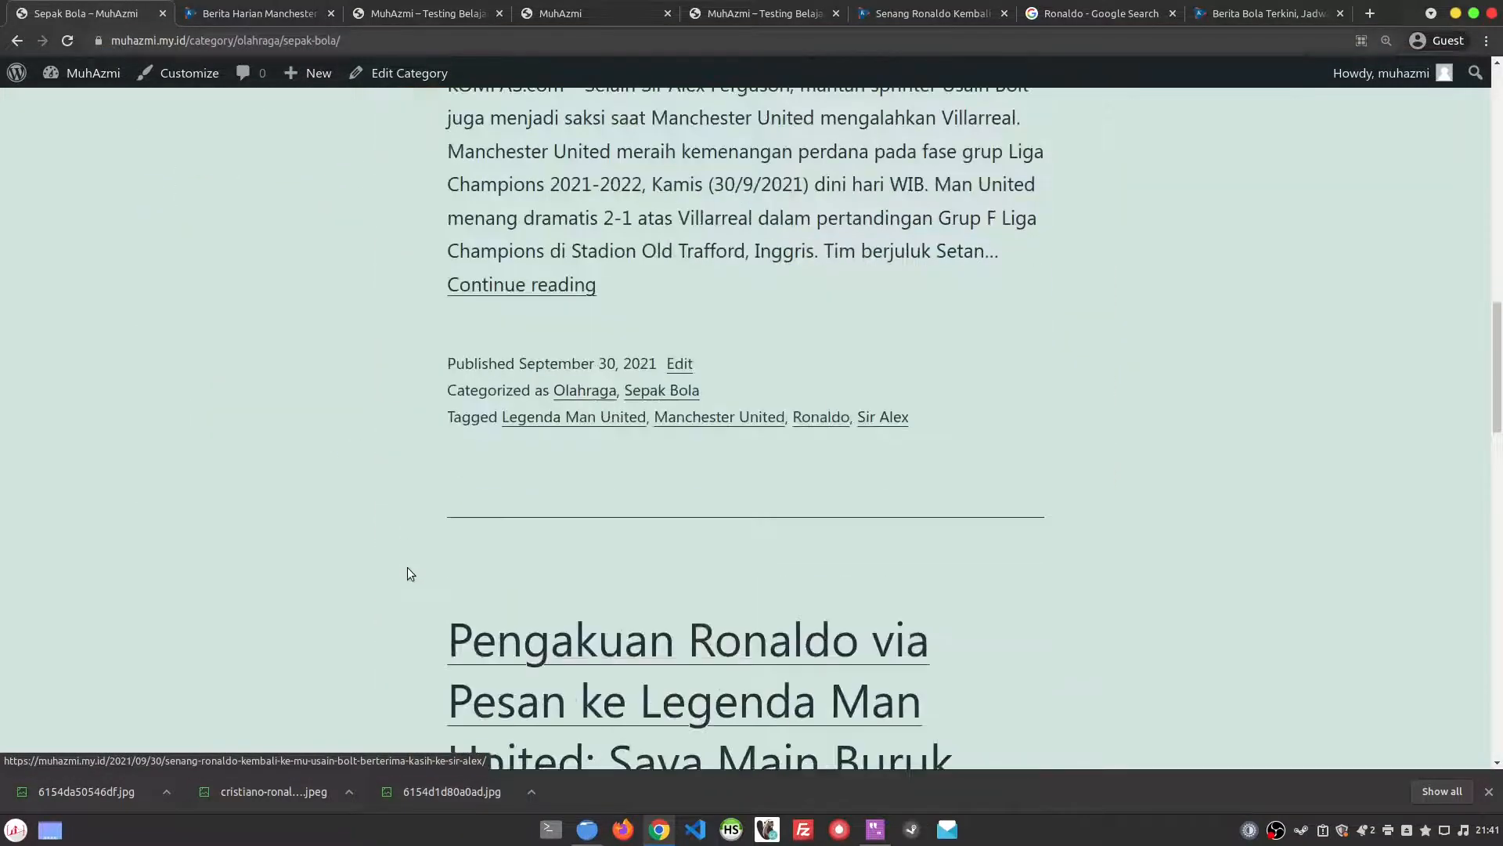
{"action": "scroll", "coordinate": [407, 567], "scroll_direction": "down", "scroll_amount": 18}
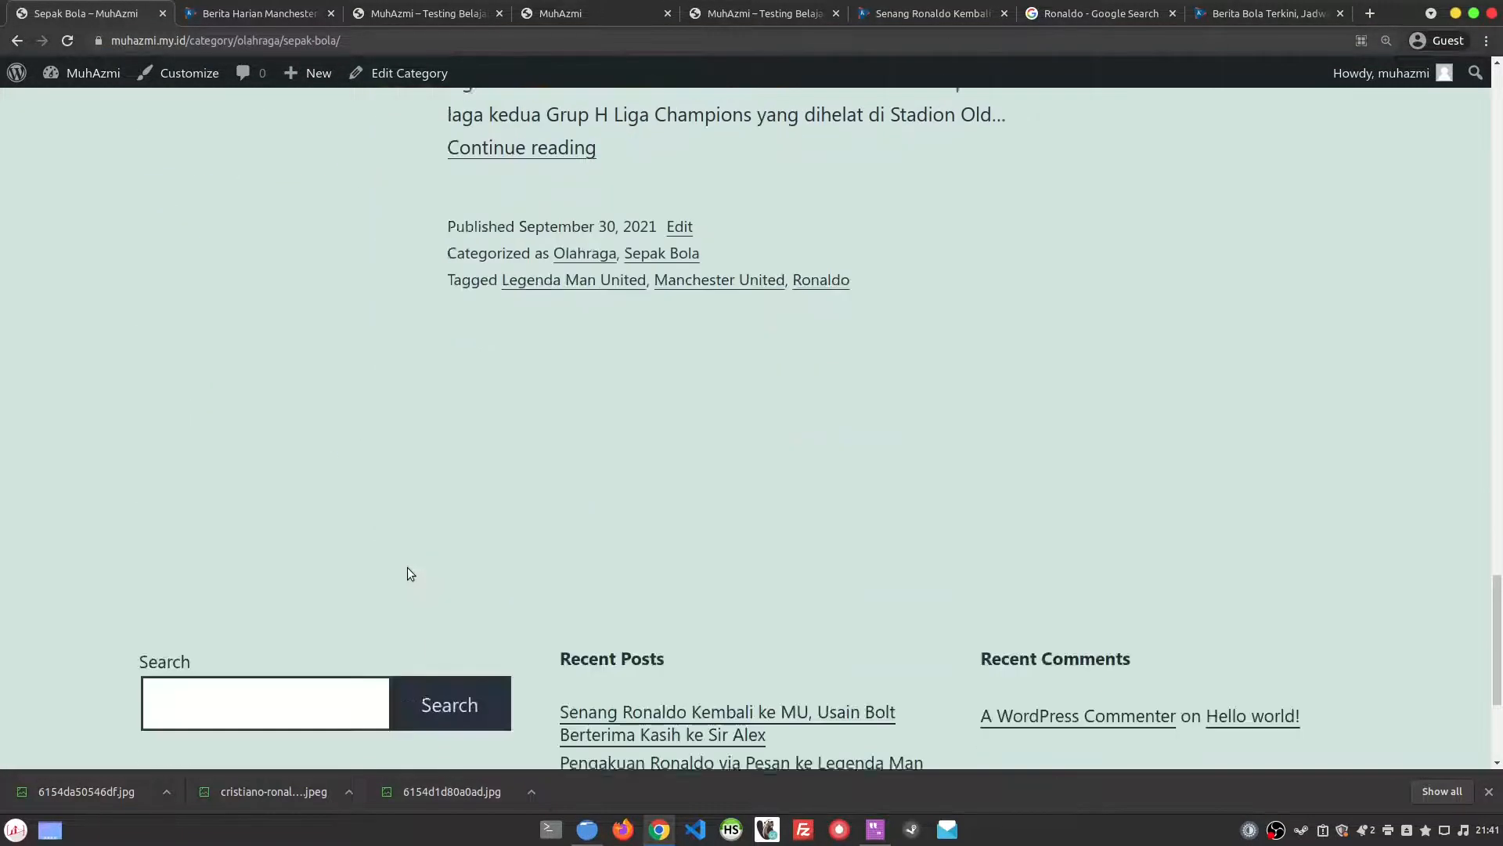
{"action": "scroll", "coordinate": [407, 567], "scroll_direction": "down", "scroll_amount": 5}
{"action": "scroll", "coordinate": [277, 294], "scroll_direction": "up", "scroll_amount": 5}
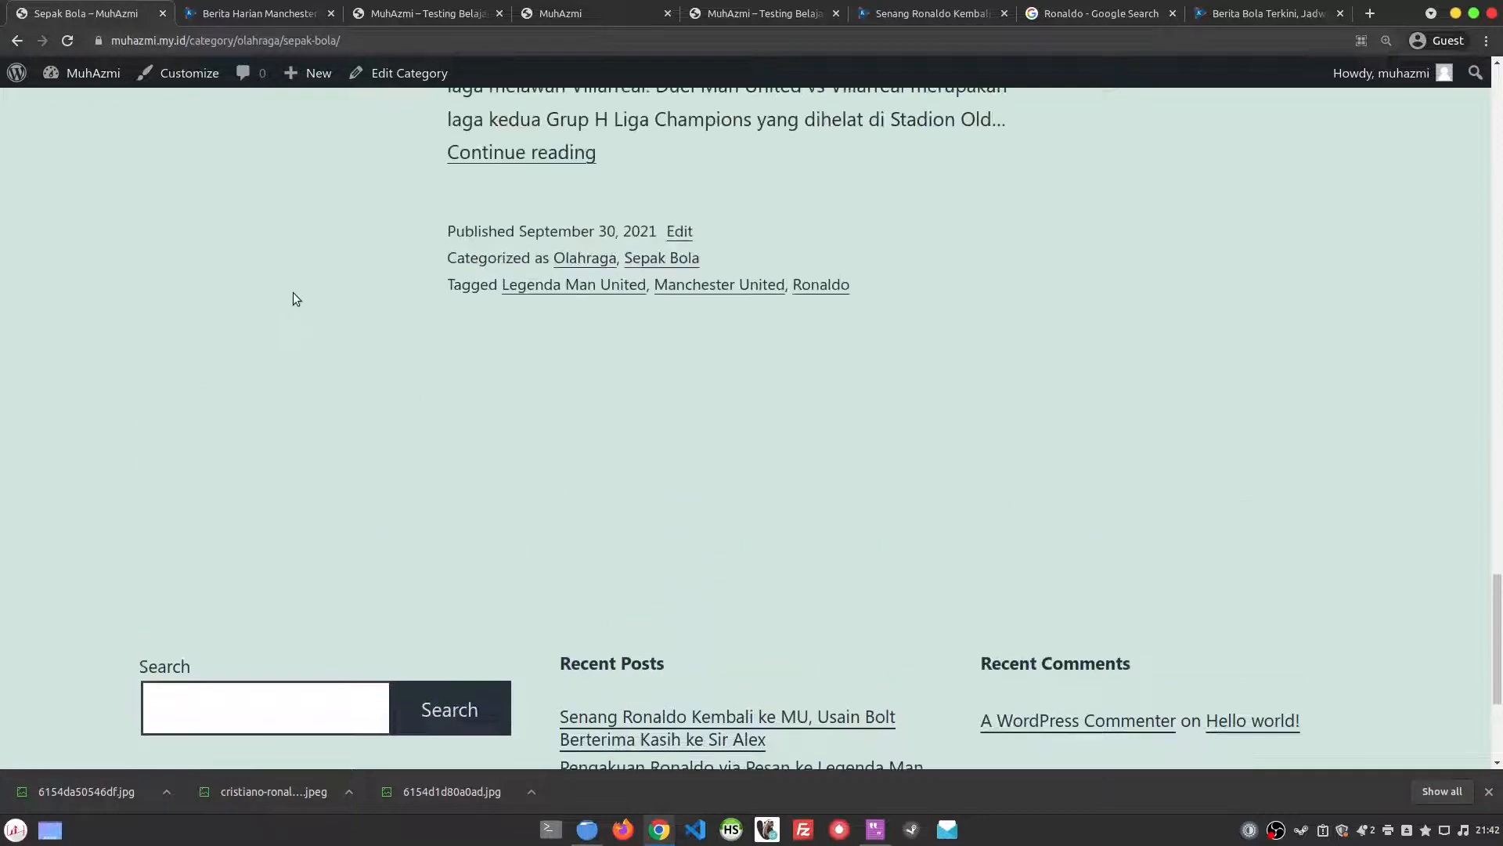
{"action": "key", "text": "alt+Left"}
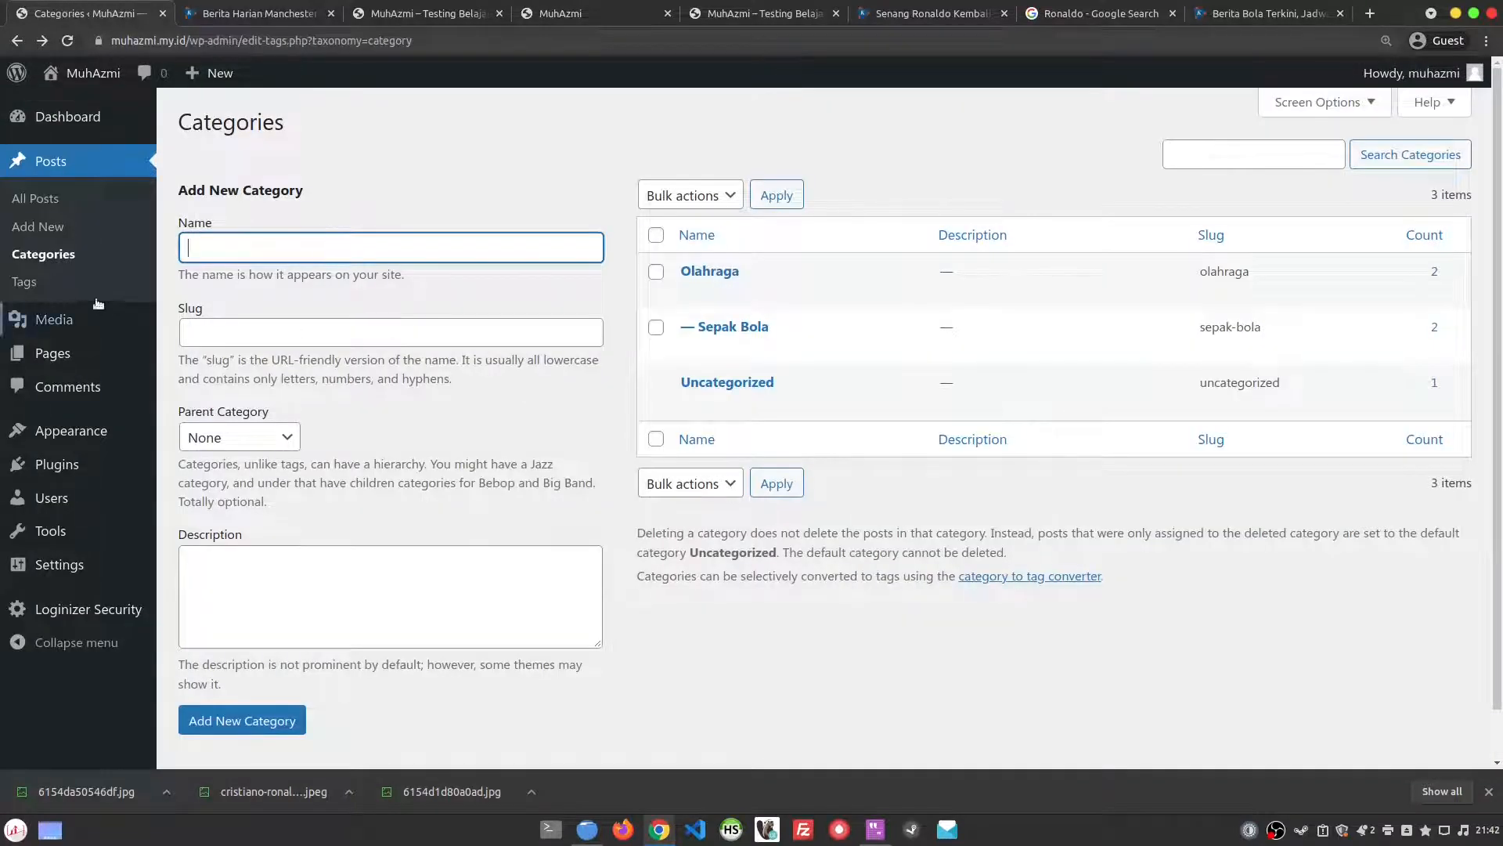
- Look over the tag list, then move the Hello world! post to the trash from the list of all posts
{"action": "left_click", "coordinate": [25, 281]}
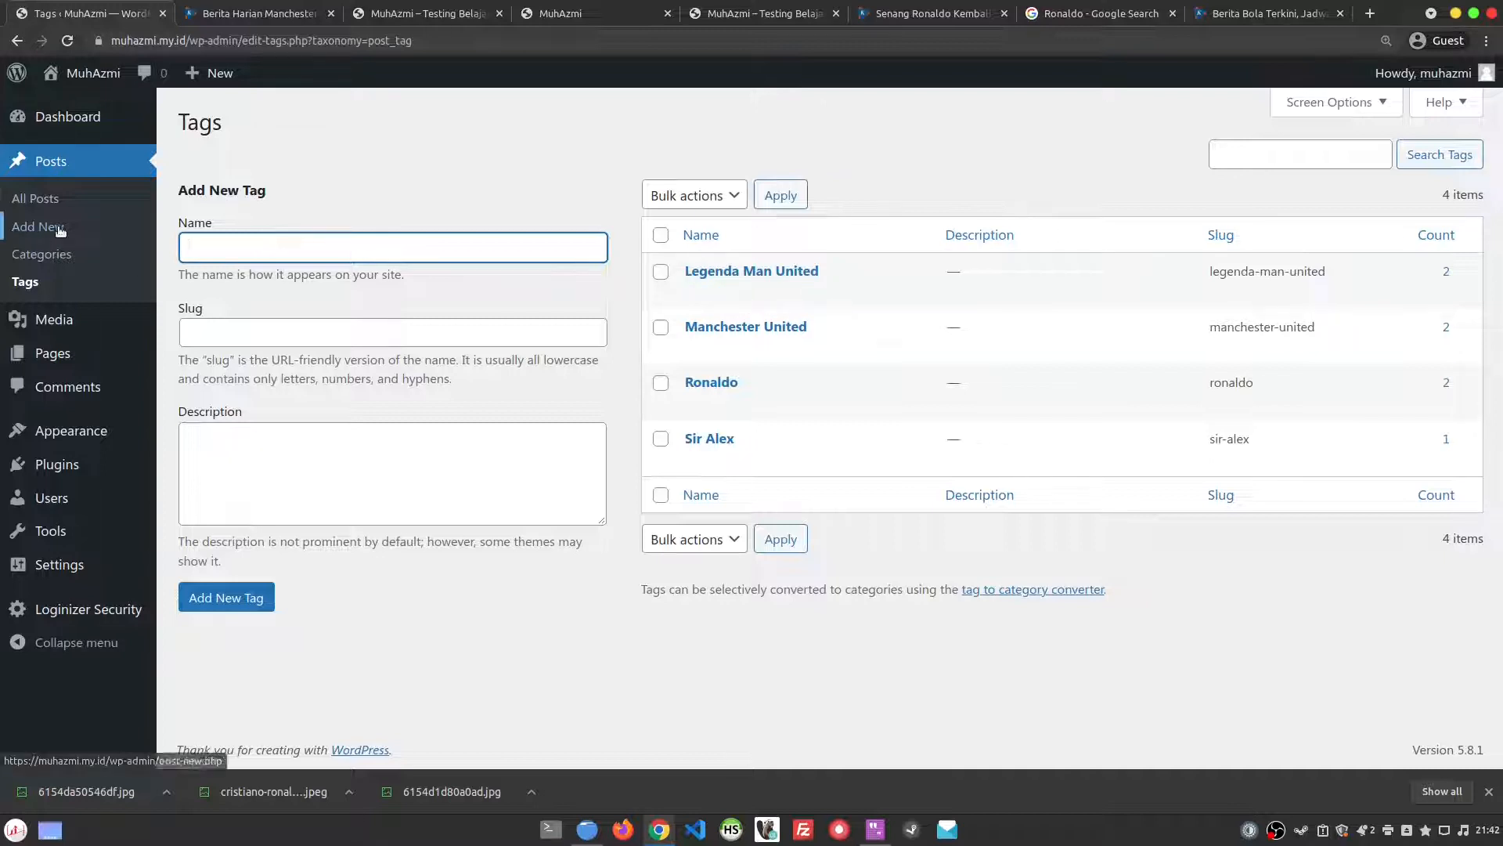
{"action": "left_click", "coordinate": [36, 200]}
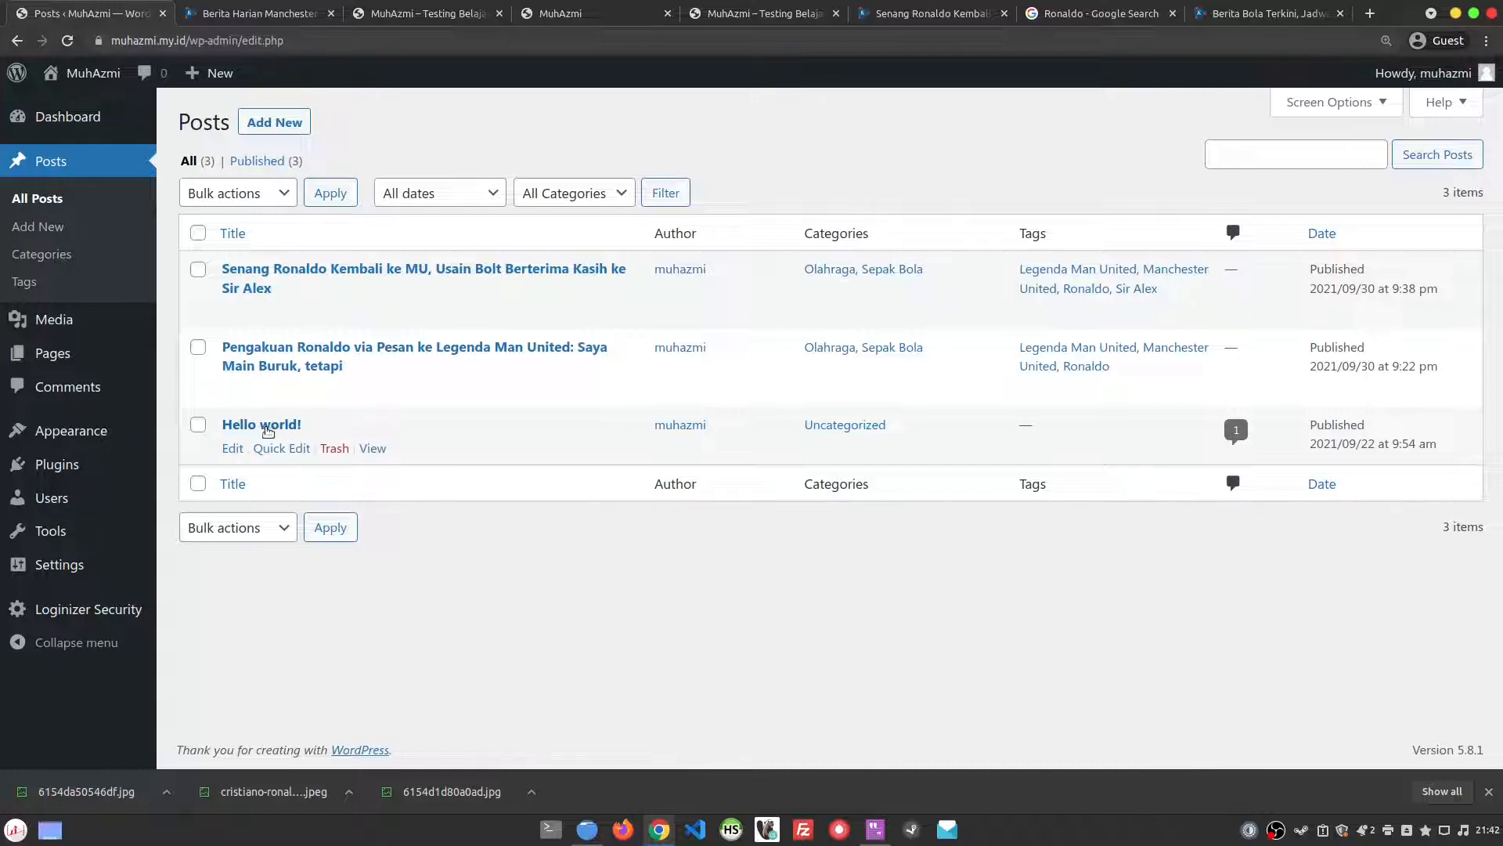
{"action": "left_click", "coordinate": [335, 453]}
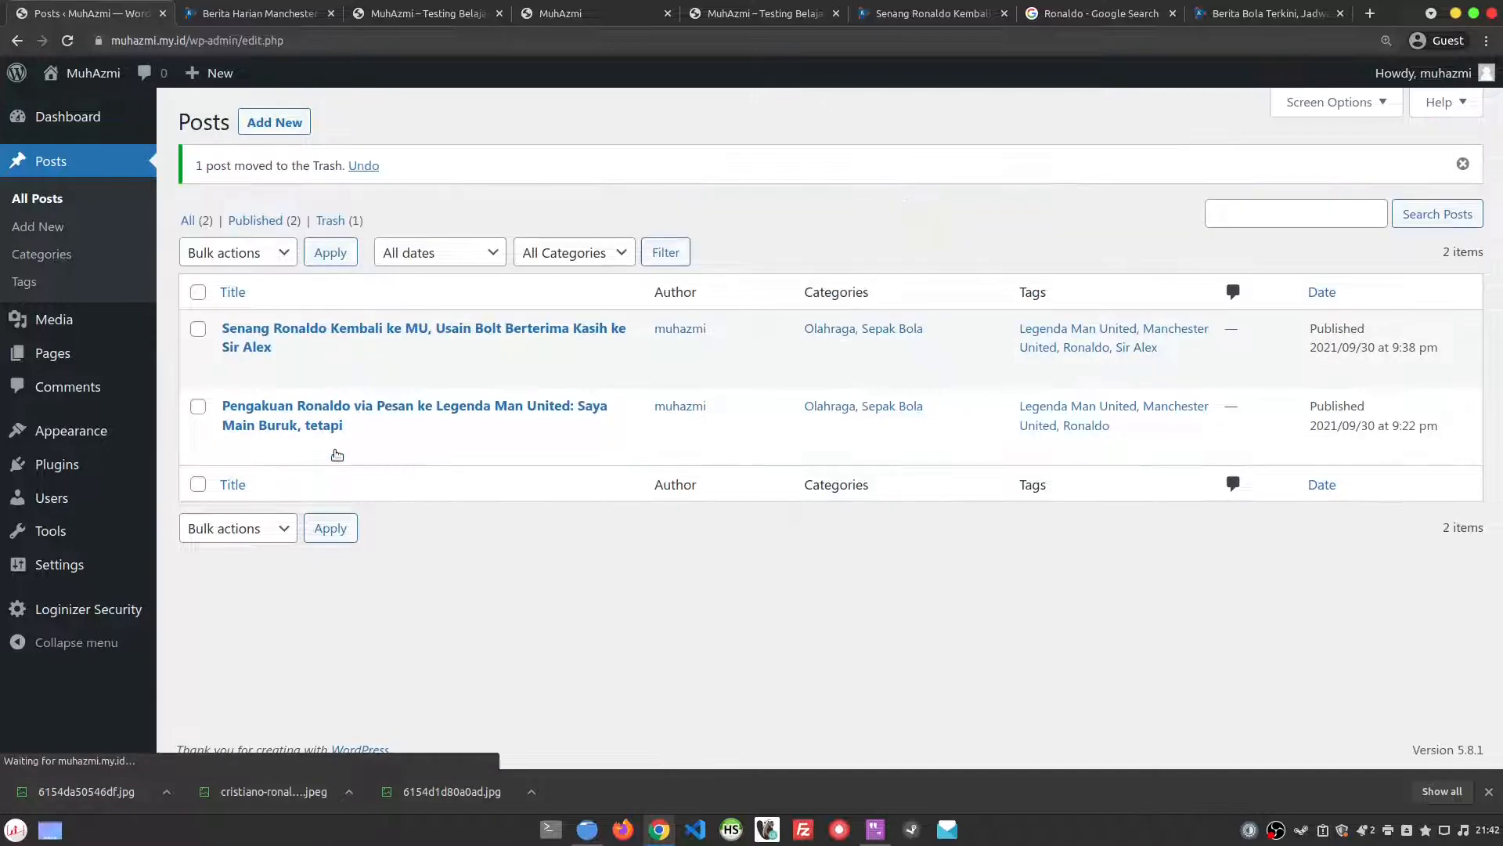
{"action": "left_click_drag", "start_coordinate": [197, 166], "coordinate": [446, 168]}
{"action": "left_click", "coordinate": [446, 167]}
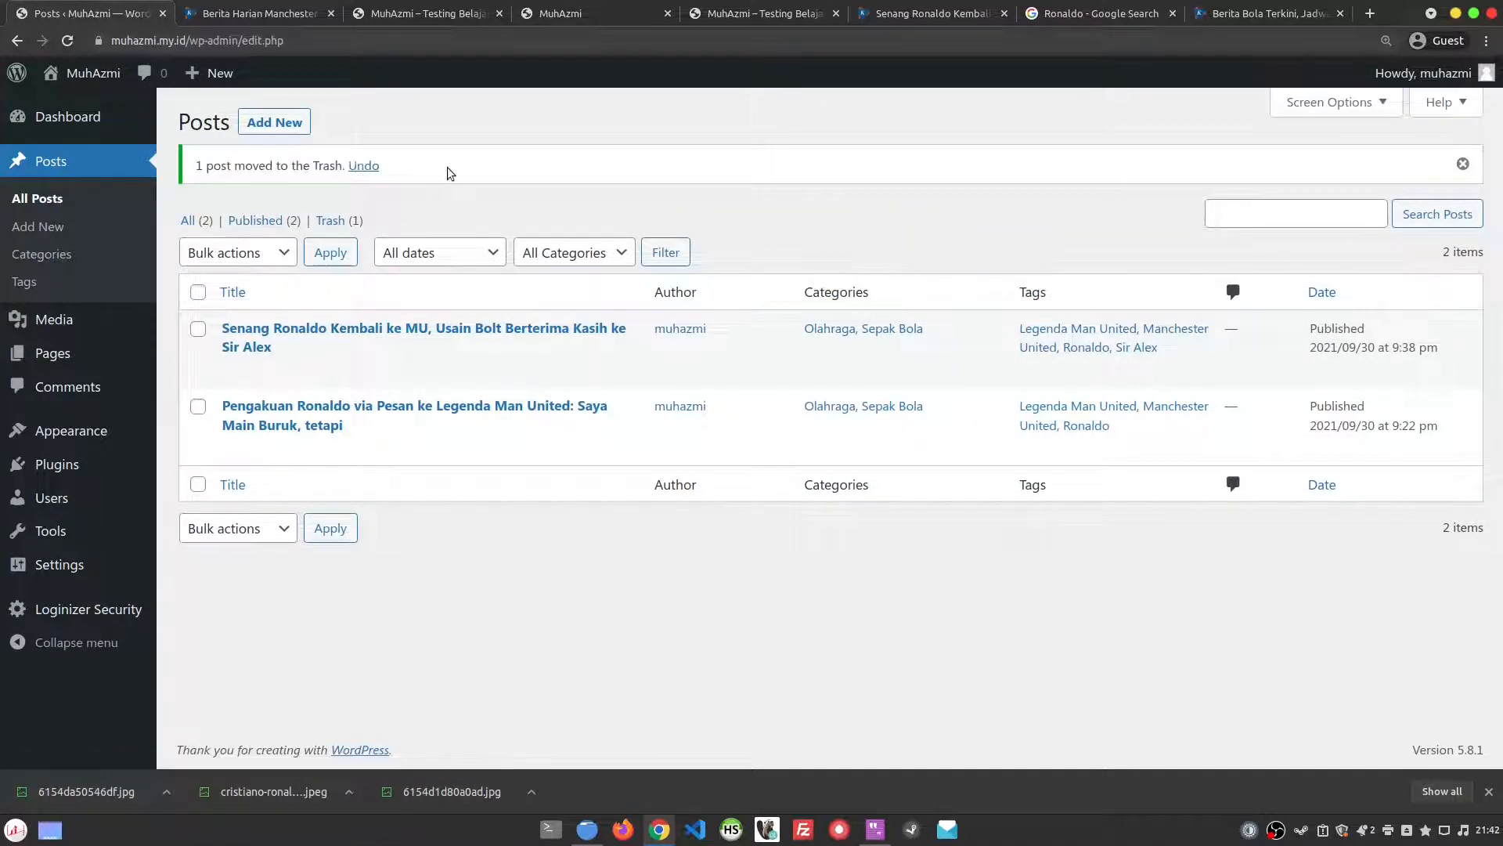
- Restore the Hello world! post from the trash and return to the list of all posts
{"action": "left_click", "coordinate": [330, 221]}
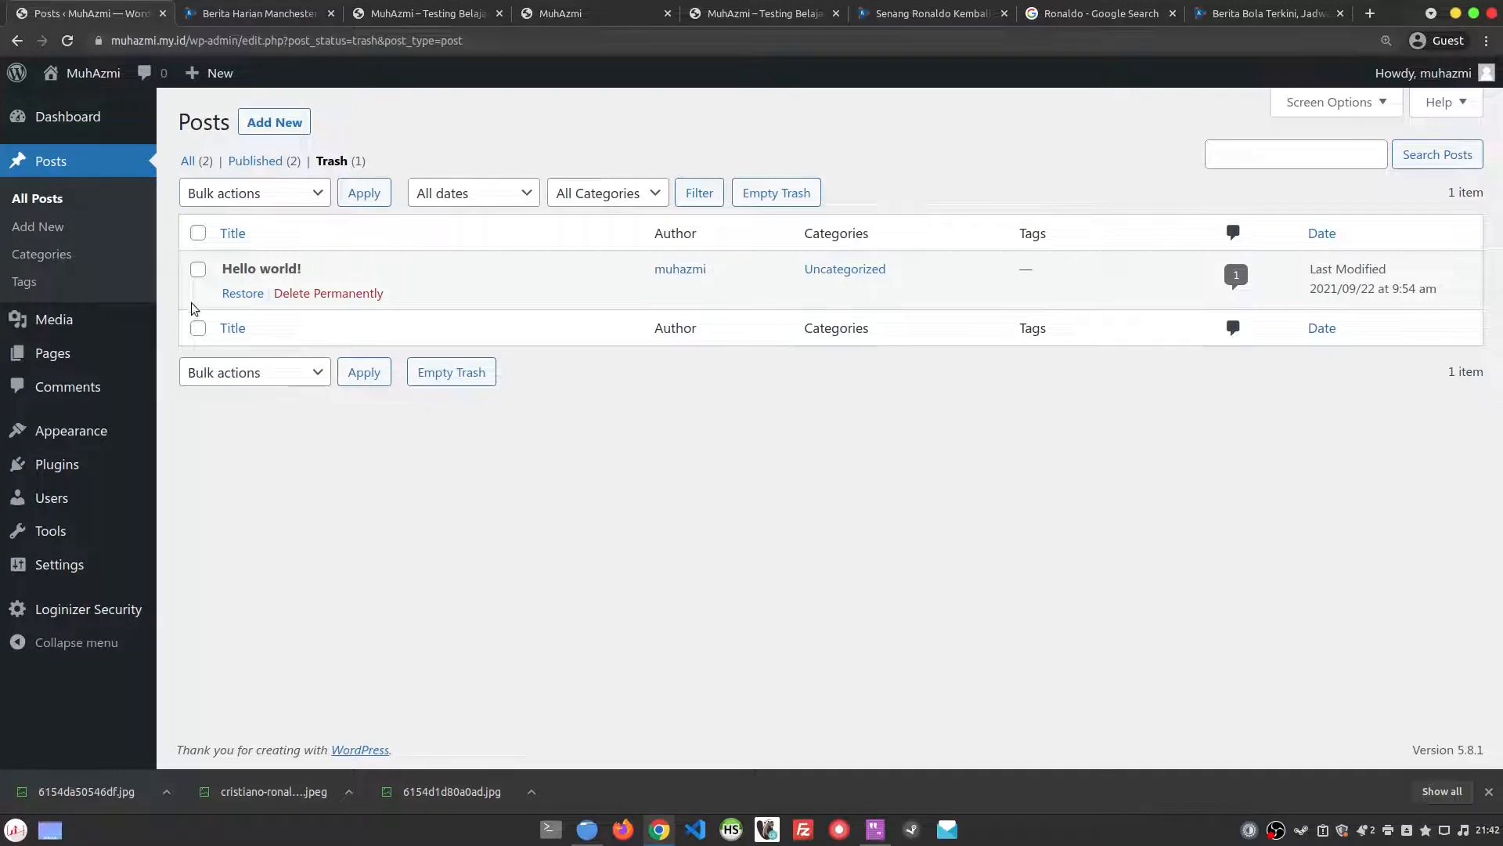
{"action": "left_click", "coordinate": [244, 294]}
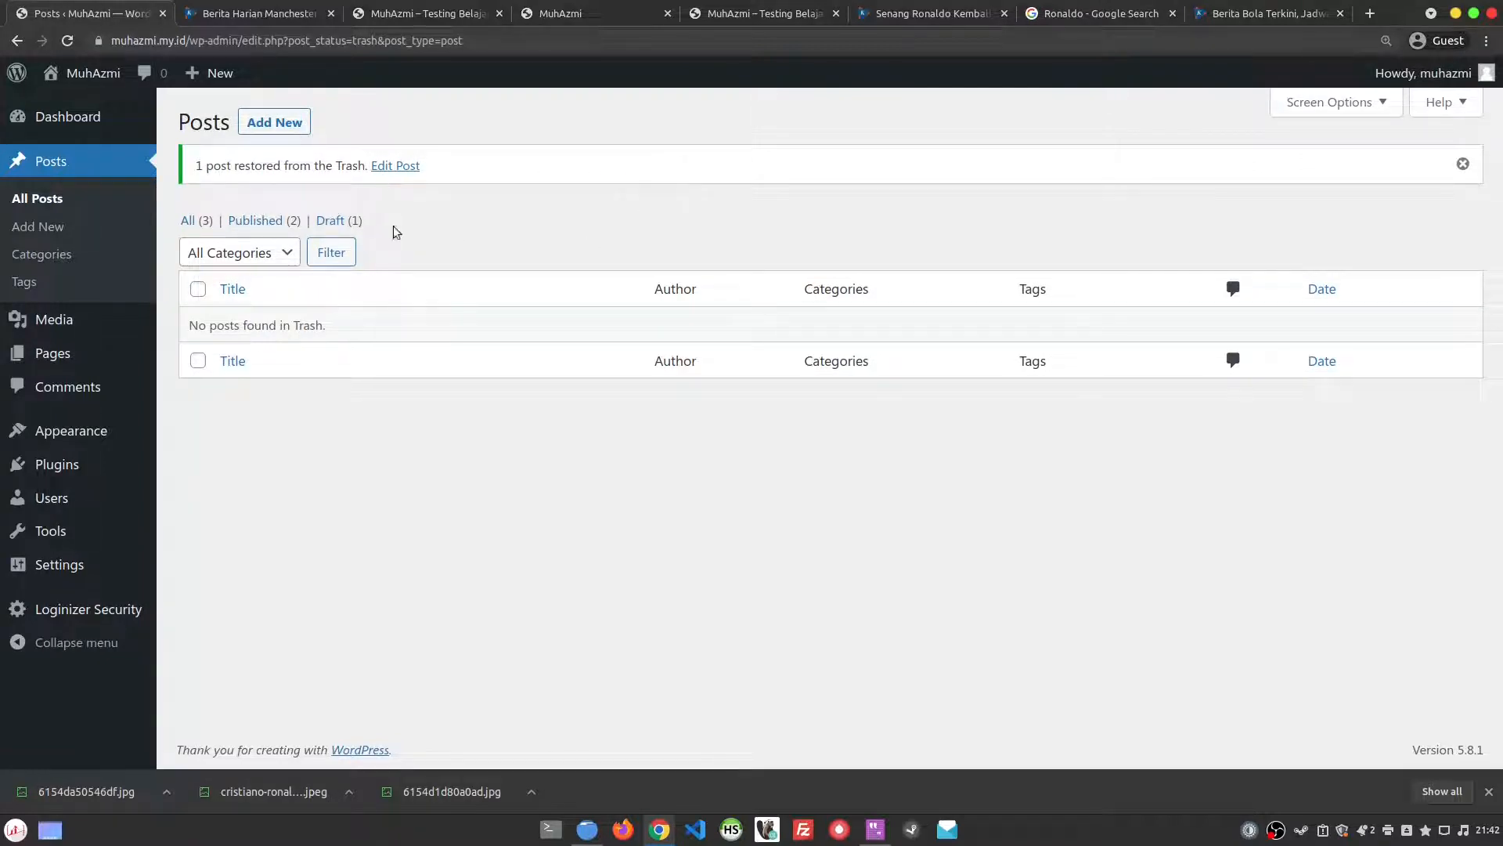
{"action": "left_click", "coordinate": [186, 221]}
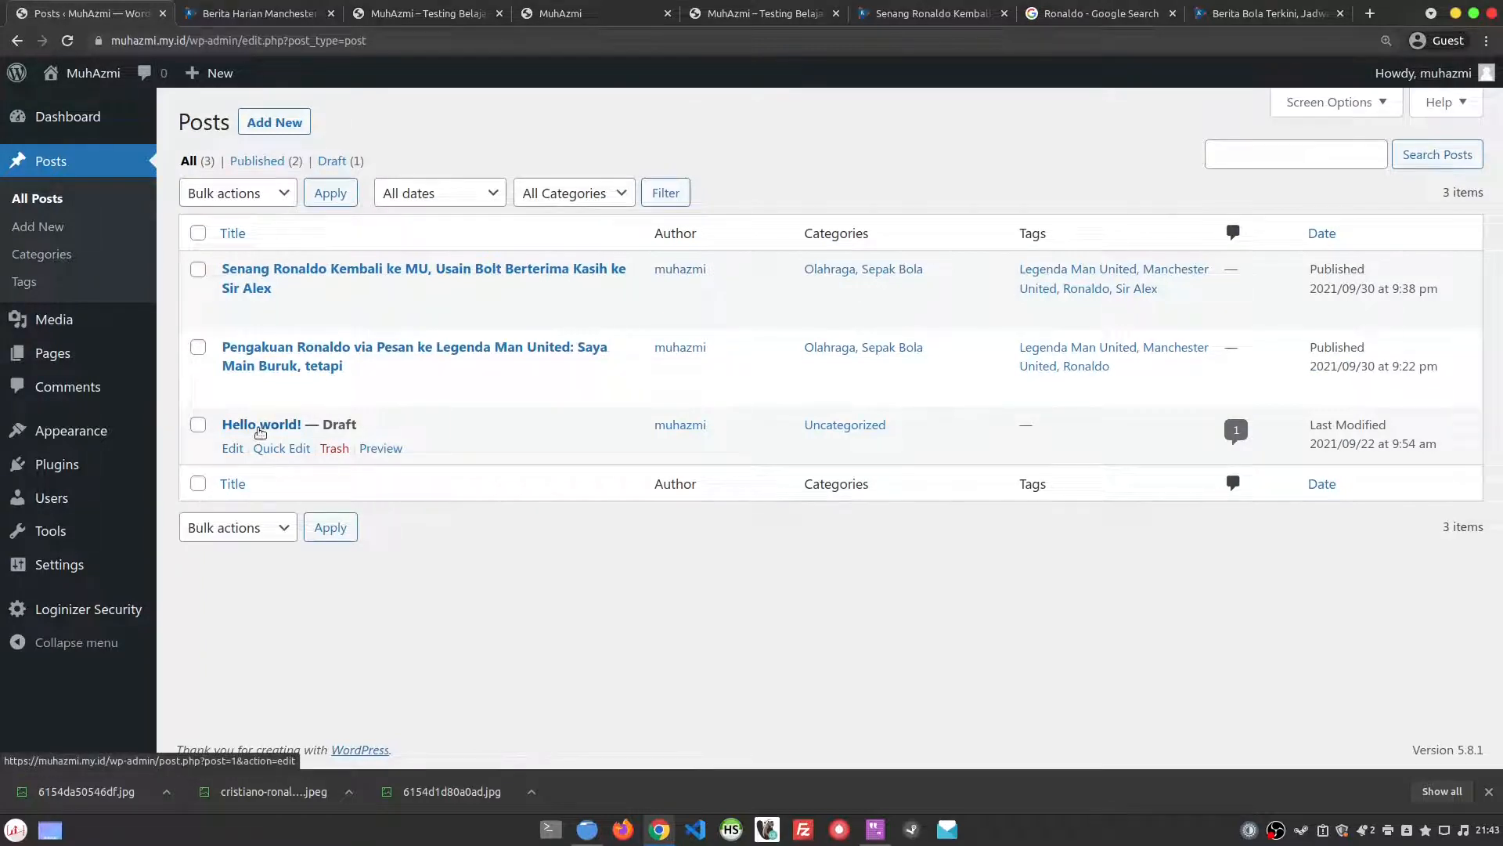
- Trash the restored Hello world! draft, delete it permanently from the trash, and return to the list of all posts
{"action": "left_click", "coordinate": [335, 450]}
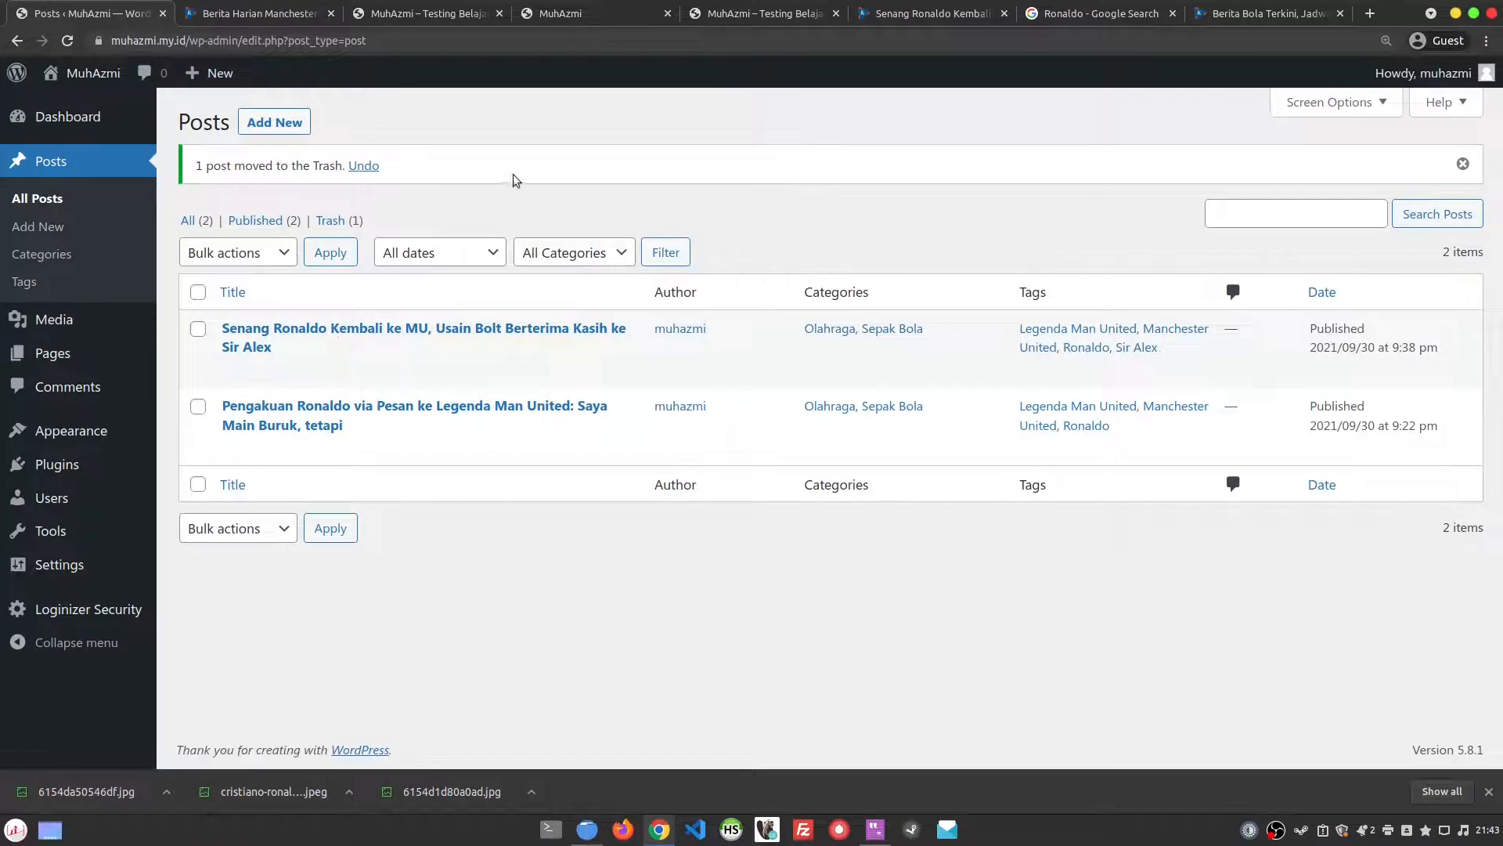
{"action": "left_click", "coordinate": [333, 221]}
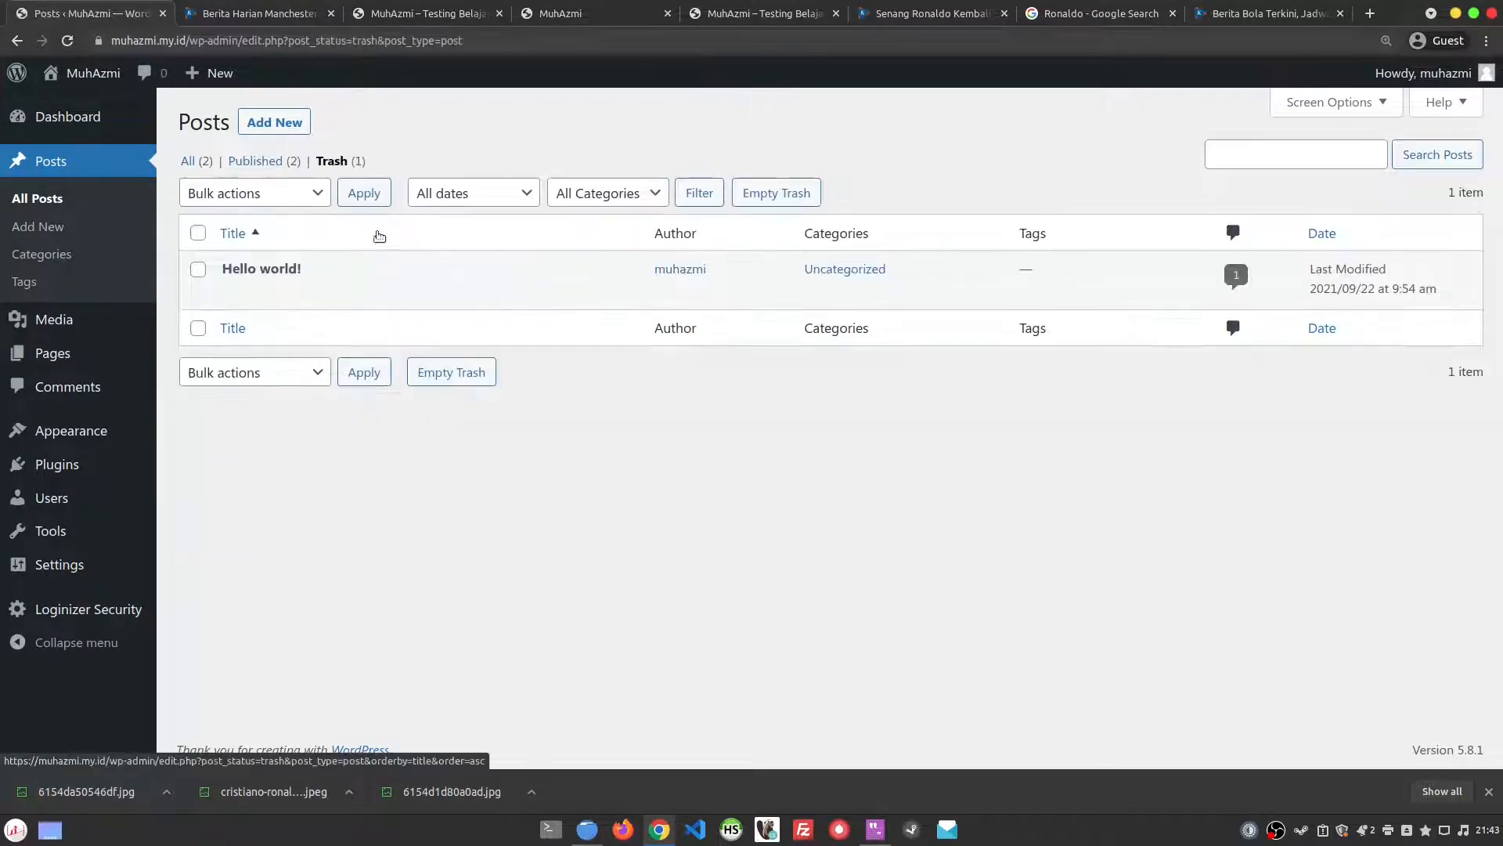
{"action": "left_click", "coordinate": [346, 296]}
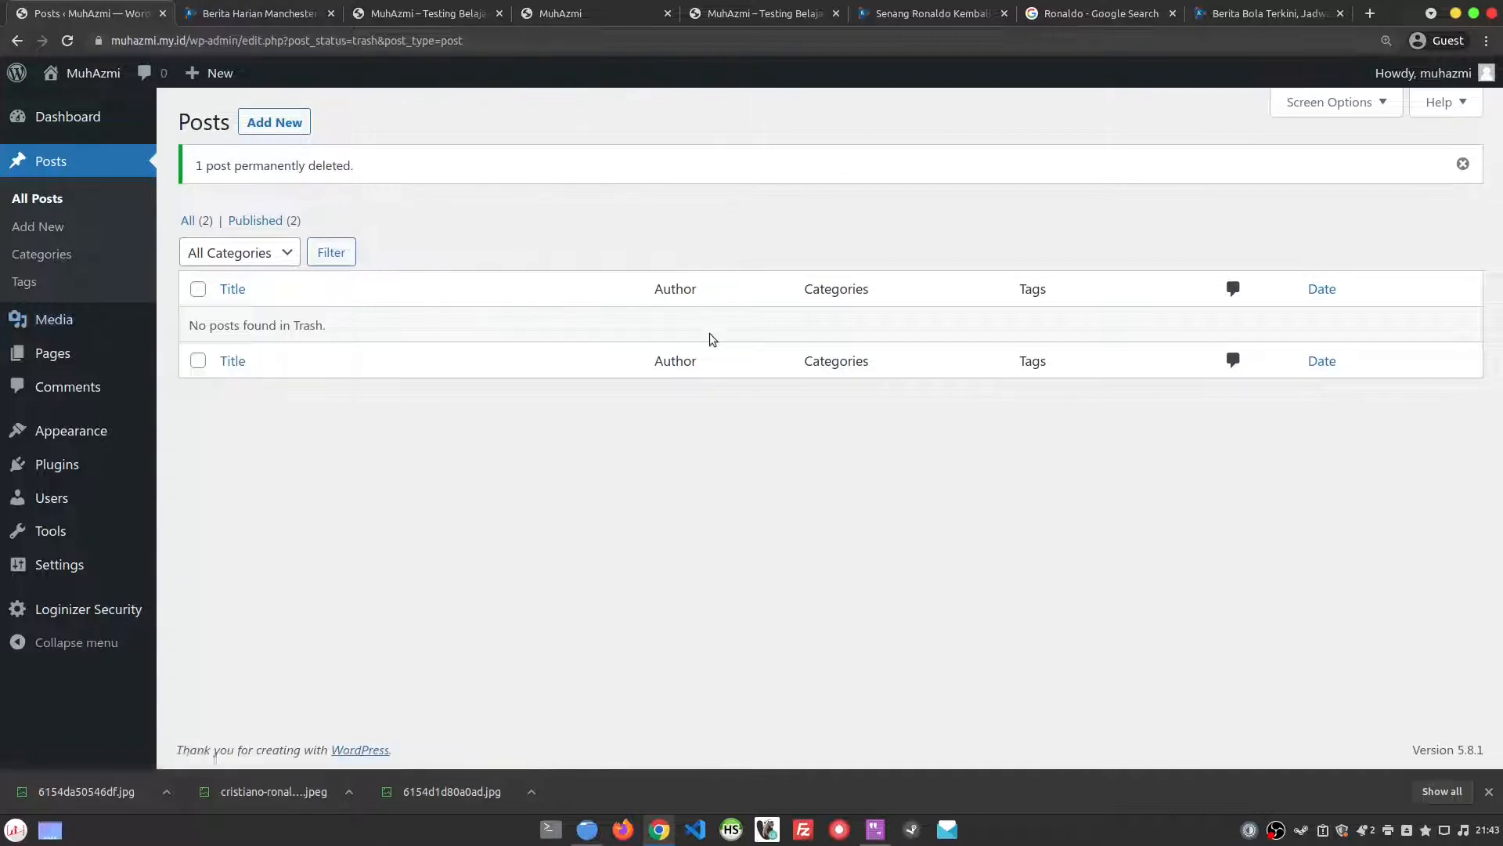
{"action": "left_click", "coordinate": [197, 221]}
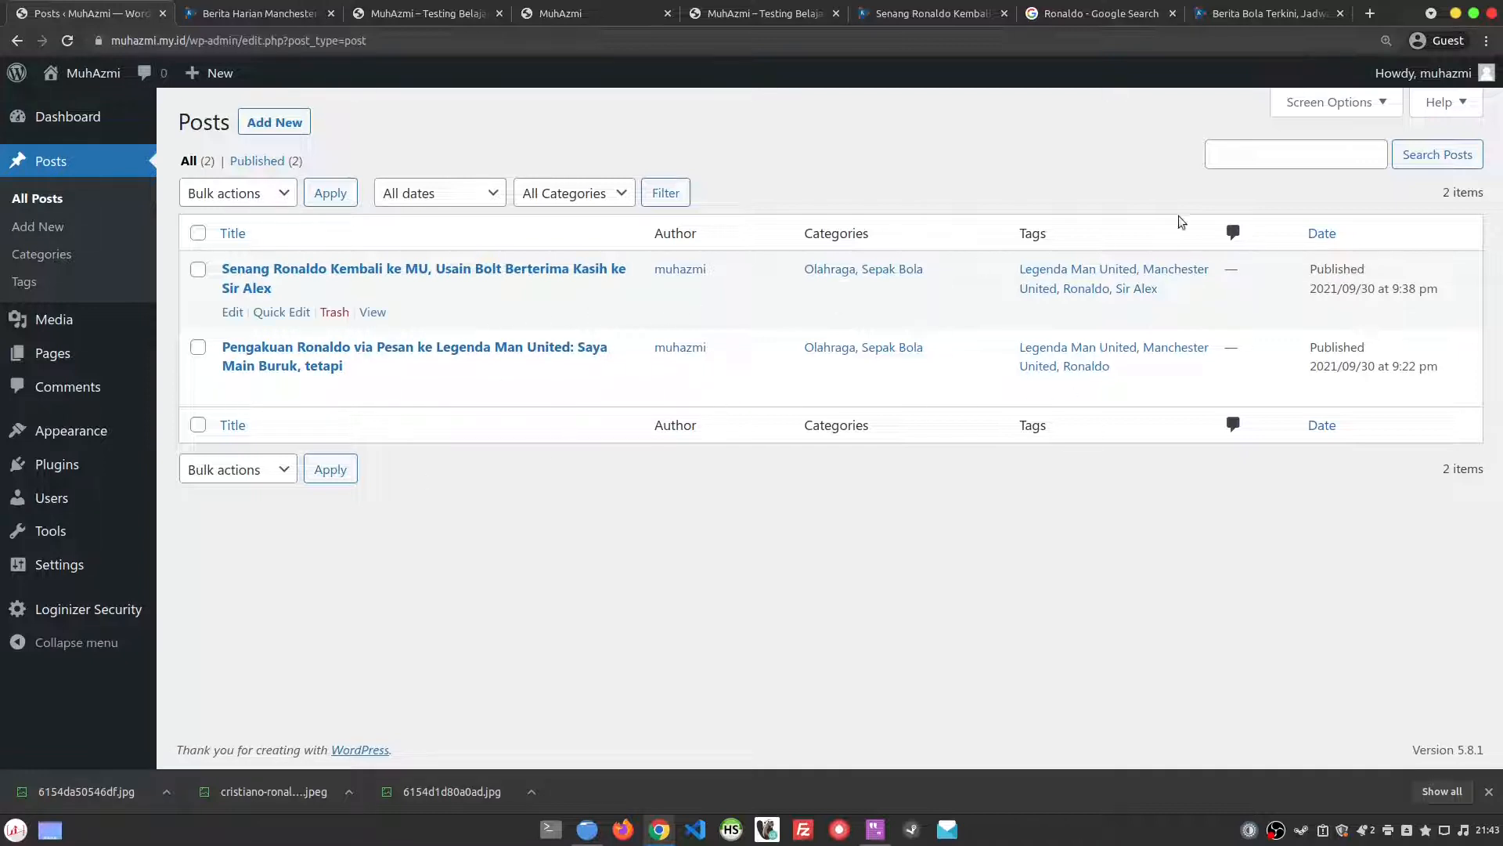
- Search the posts for "ronaldo"
{"action": "left_click", "coordinate": [1296, 160]}
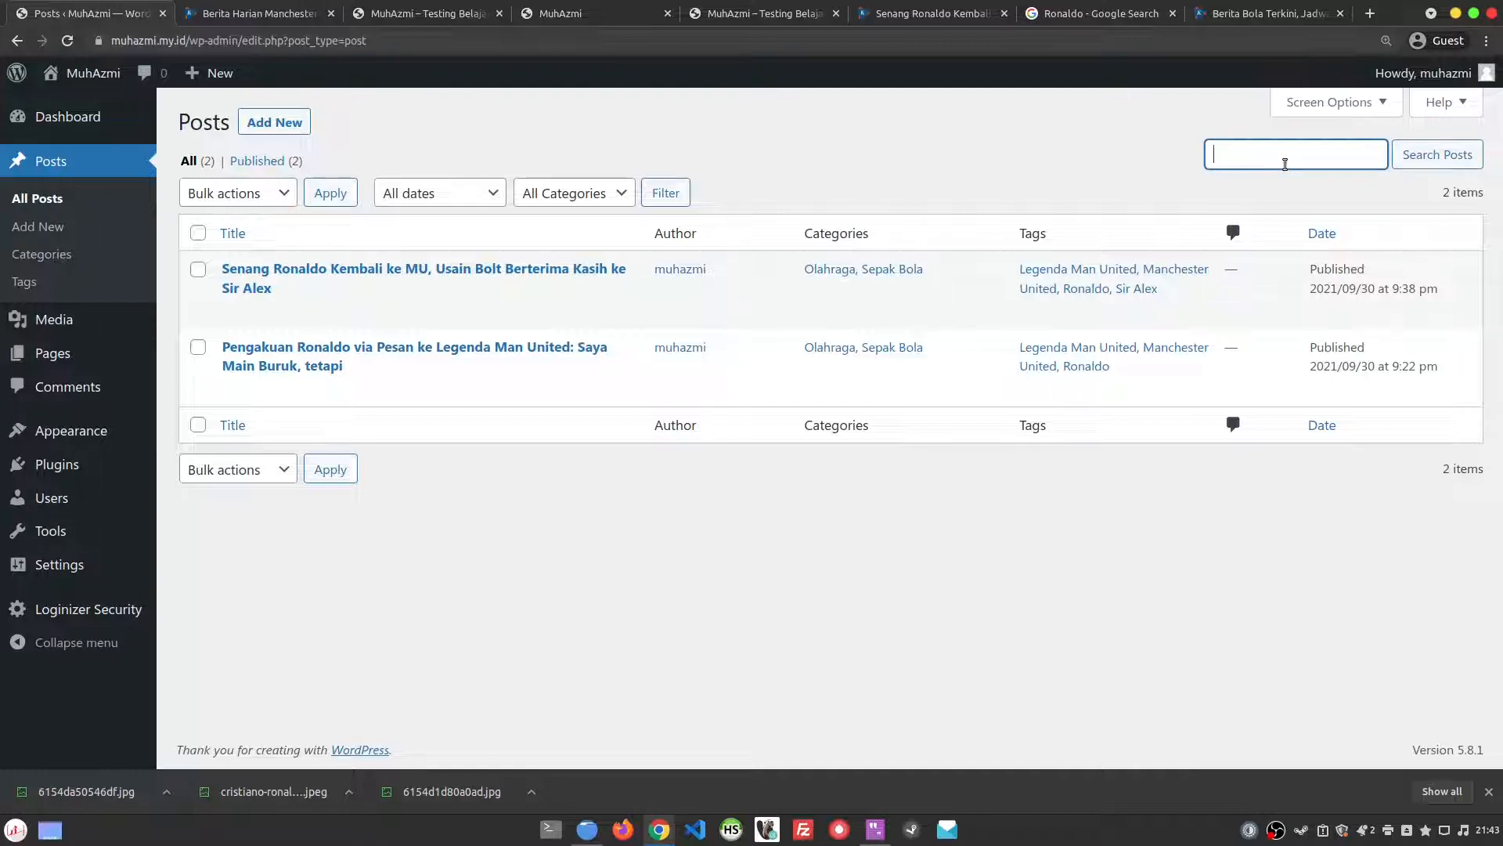
{"action": "type", "text": "ronaldo"}
{"action": "left_click", "coordinate": [1441, 157]}
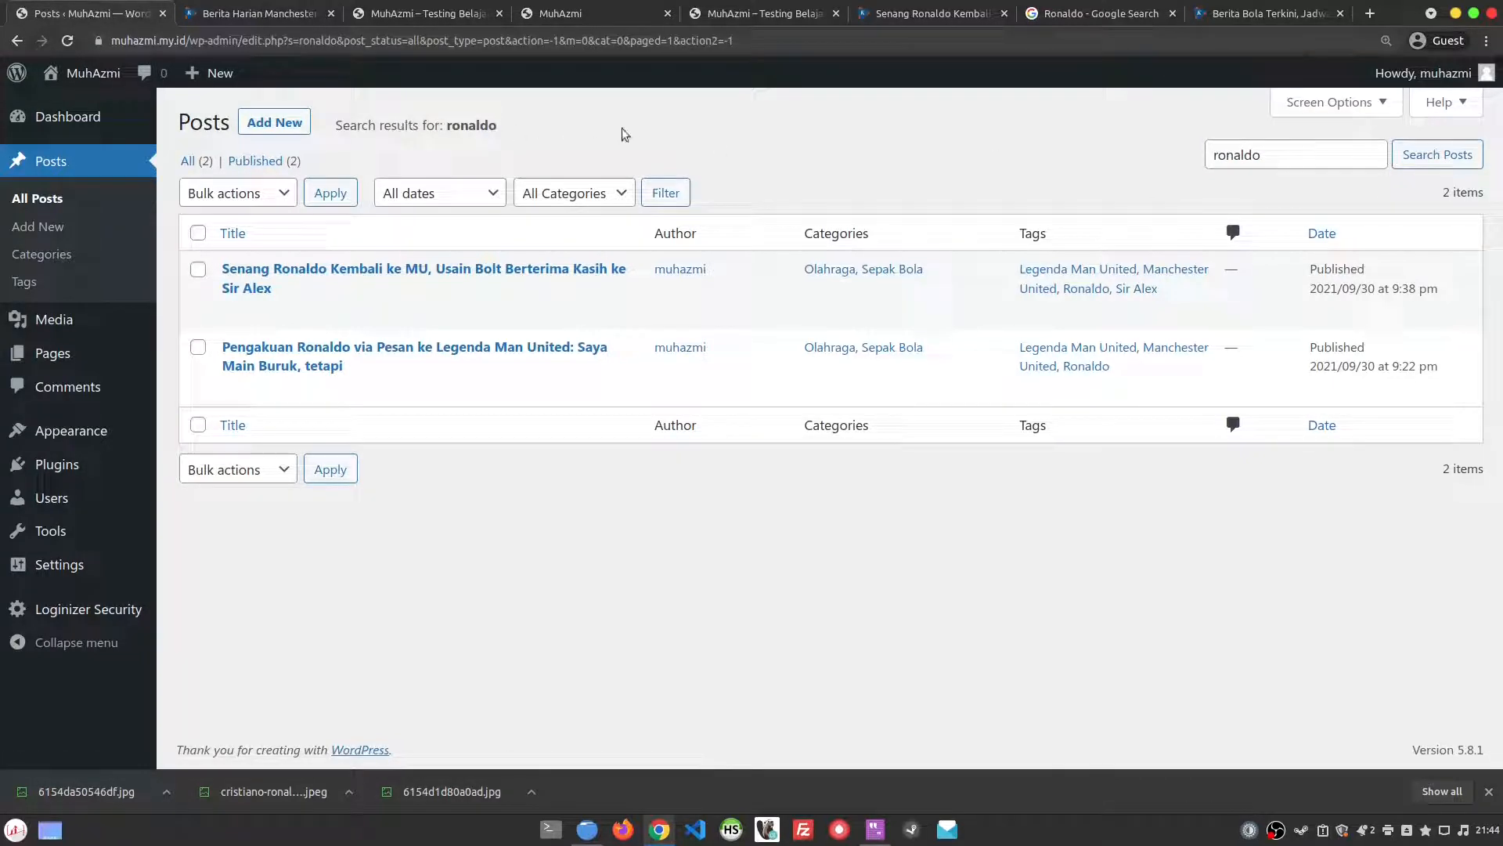
- Search the posts for "premier league" and return to the unfiltered list of all posts
{"action": "double_click", "coordinate": [1307, 163]}
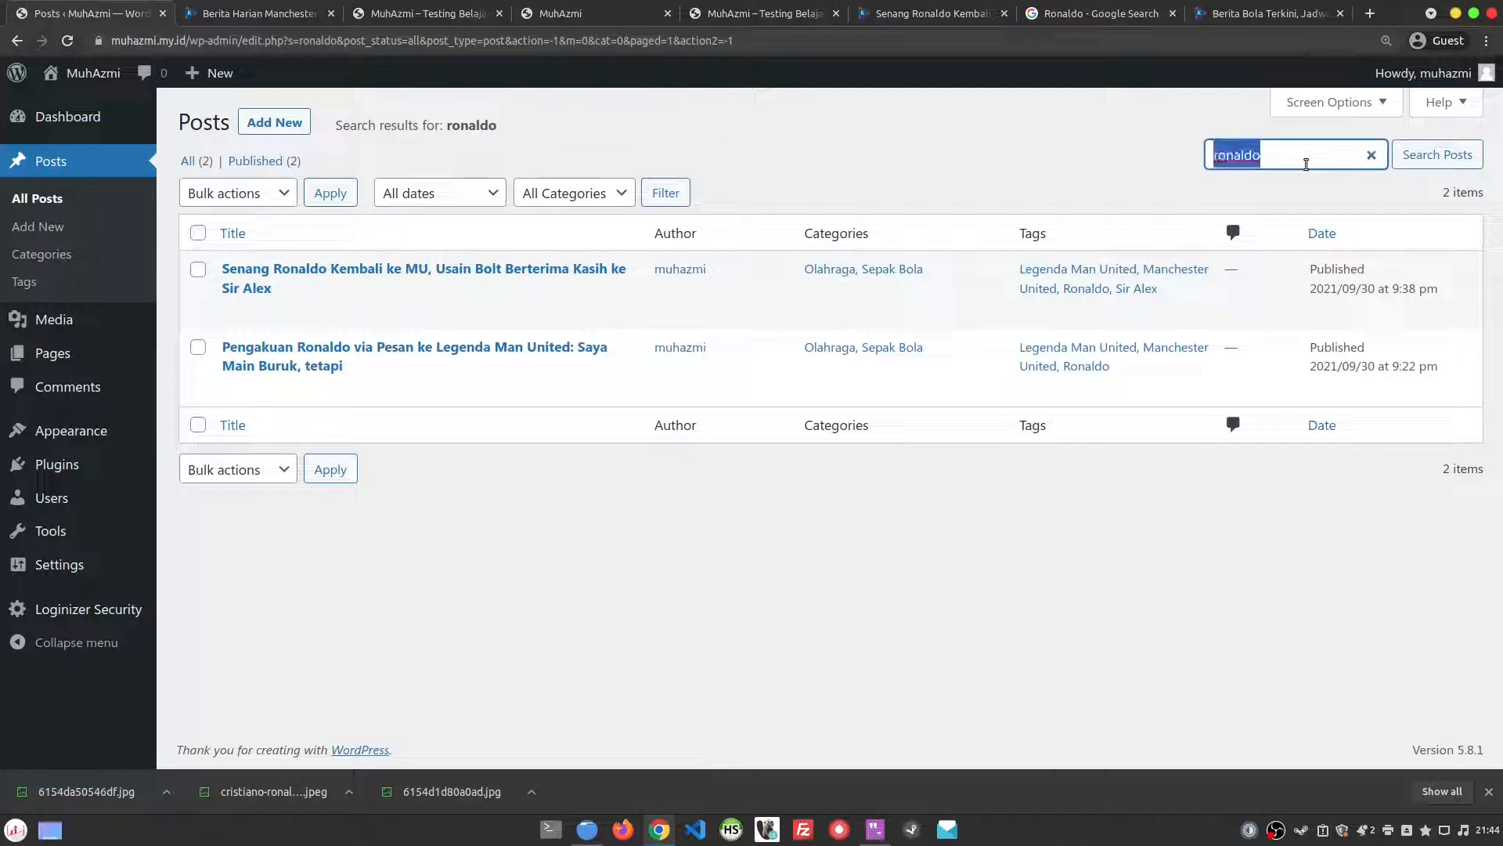
{"action": "type", "text": "pr"}
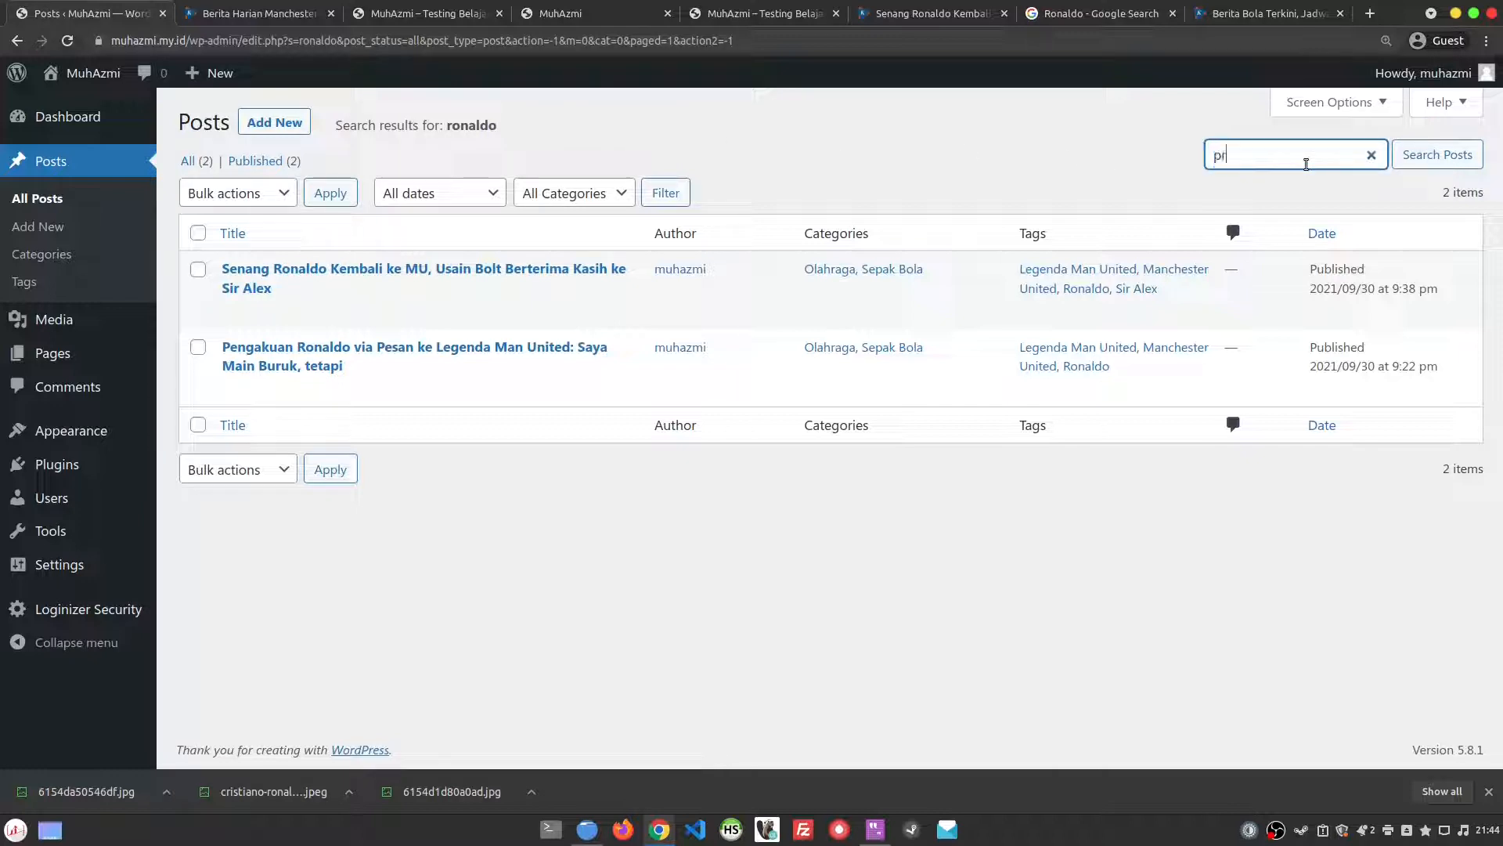
{"action": "type", "text": "emier league"}
{"action": "left_click", "coordinate": [1440, 157]}
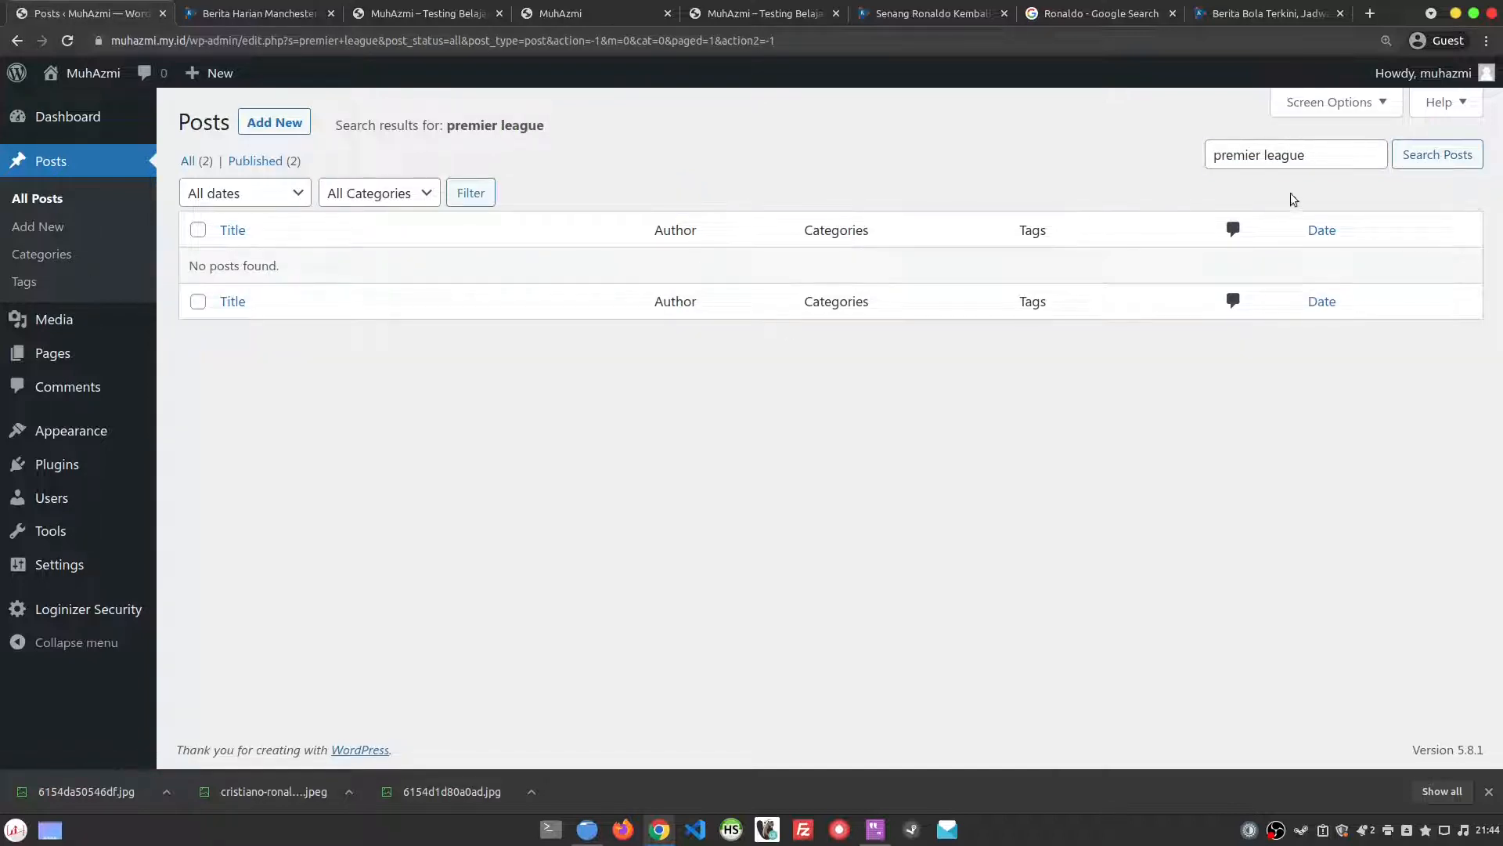
{"action": "left_click_drag", "start_coordinate": [1337, 158], "coordinate": [1094, 149]}
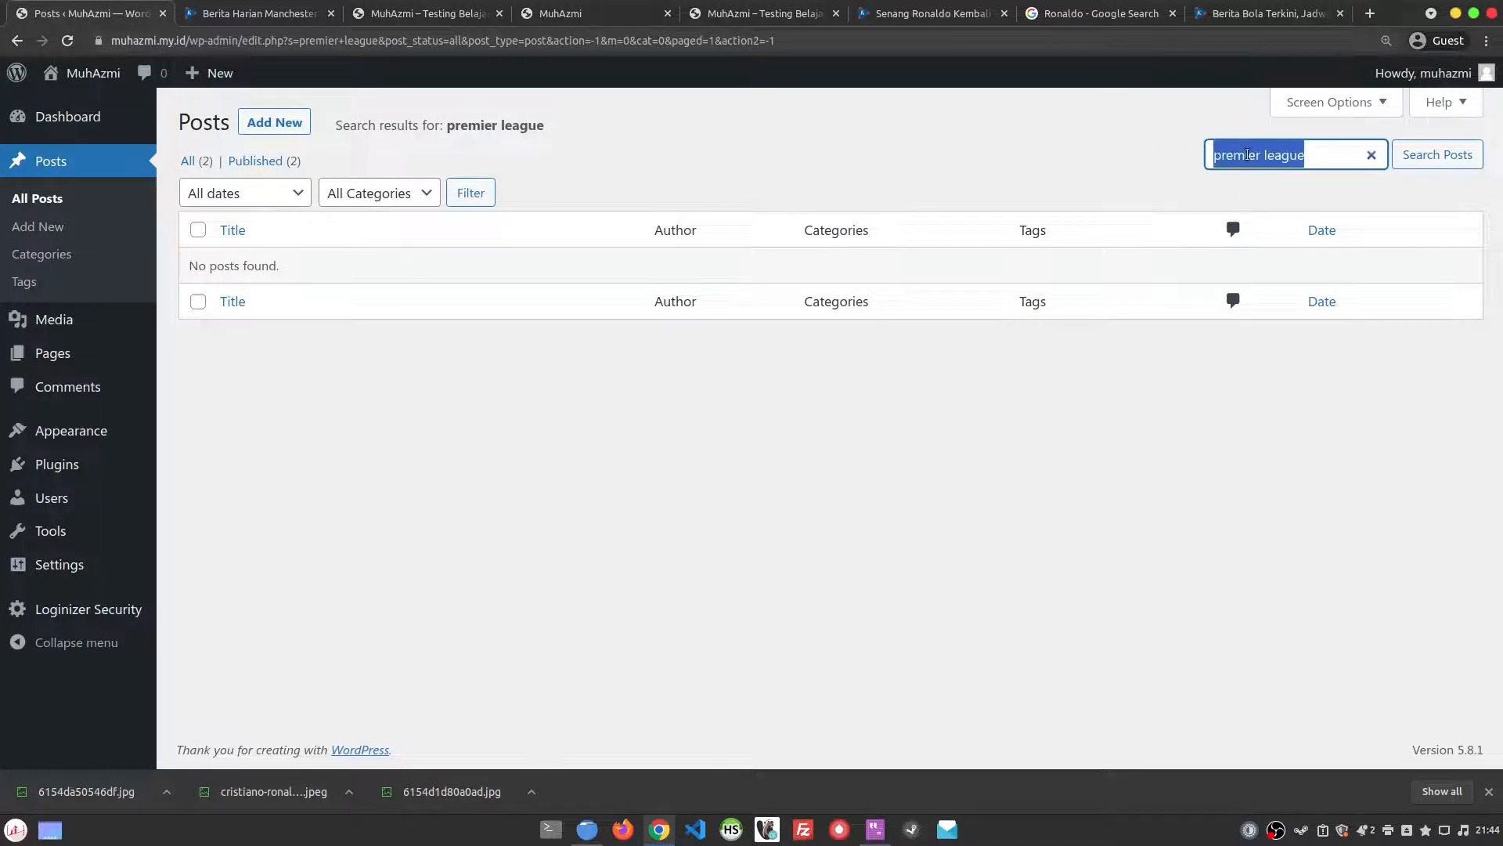
{"action": "left_click", "coordinate": [1337, 157]}
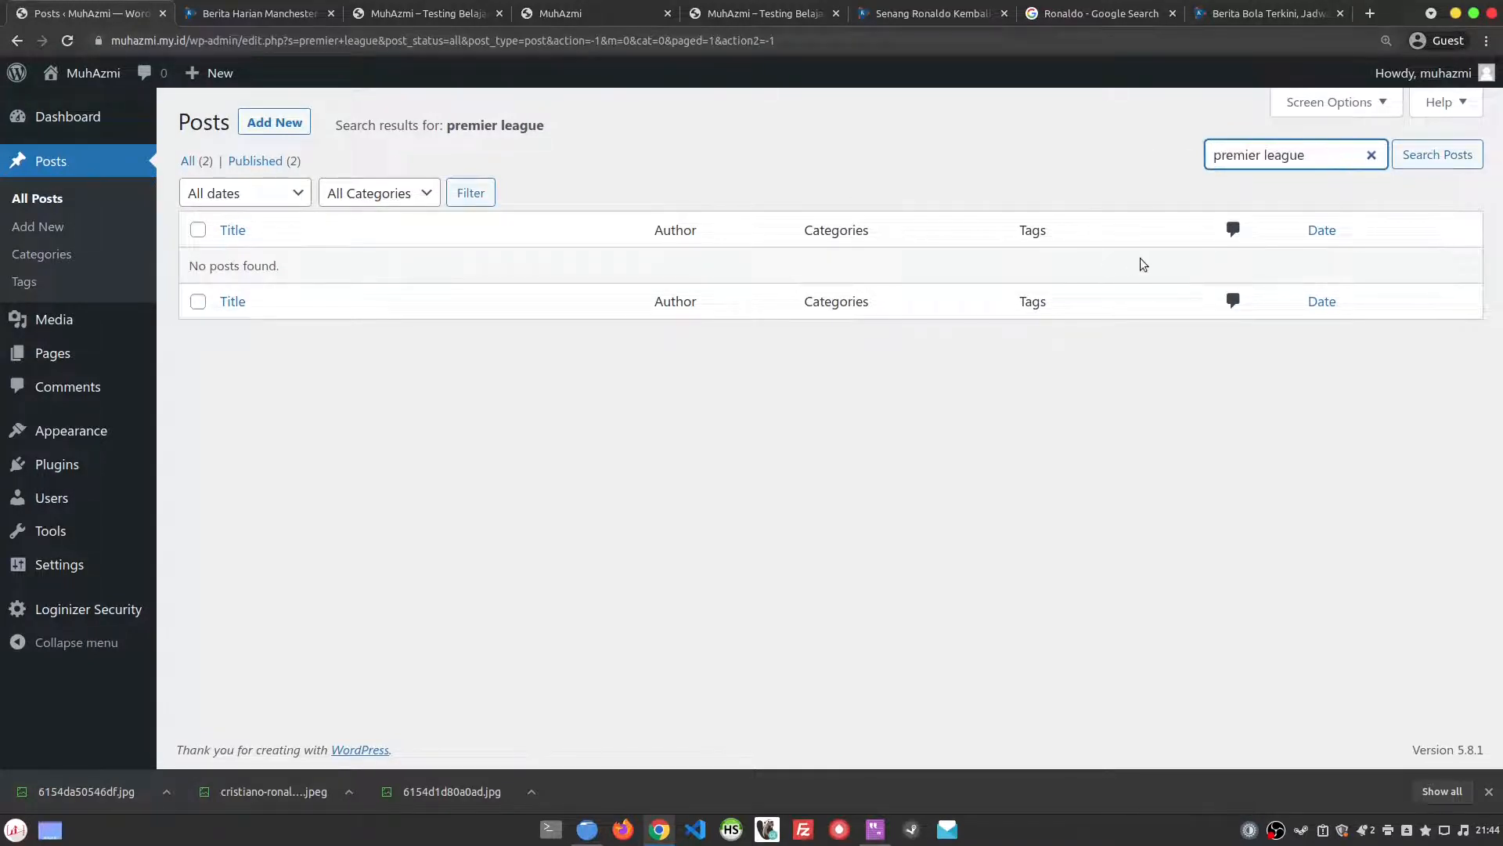
{"action": "left_click", "coordinate": [188, 161]}
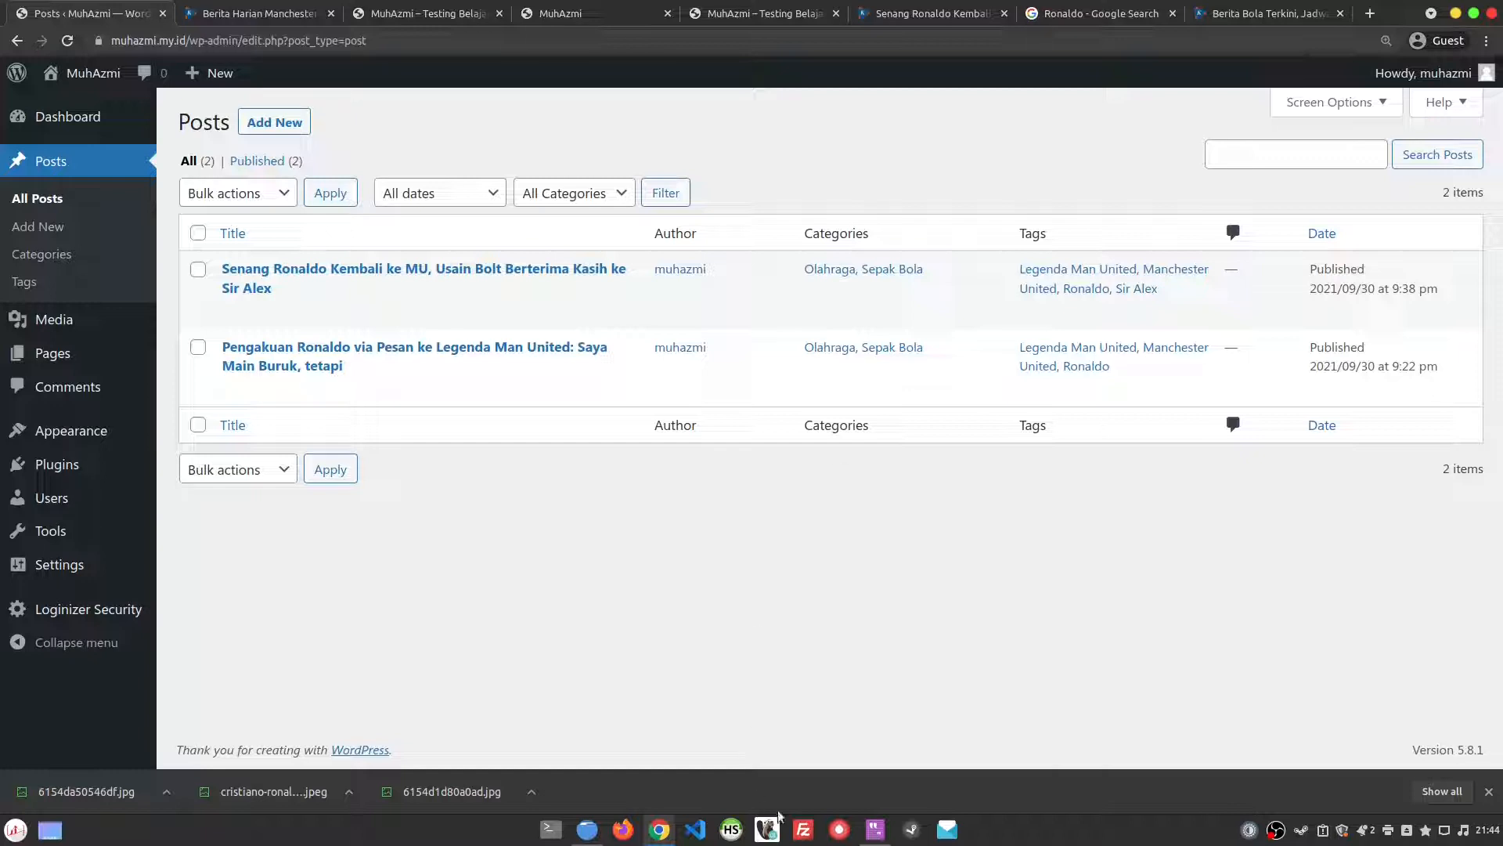
- Switch to the text editor and add the line CRUD below the manchester-united tag address, separated by a blank line
{"action": "left_click", "coordinate": [875, 829]}
{"action": "key", "text": "Return"}
{"action": "key", "text": "Return"}
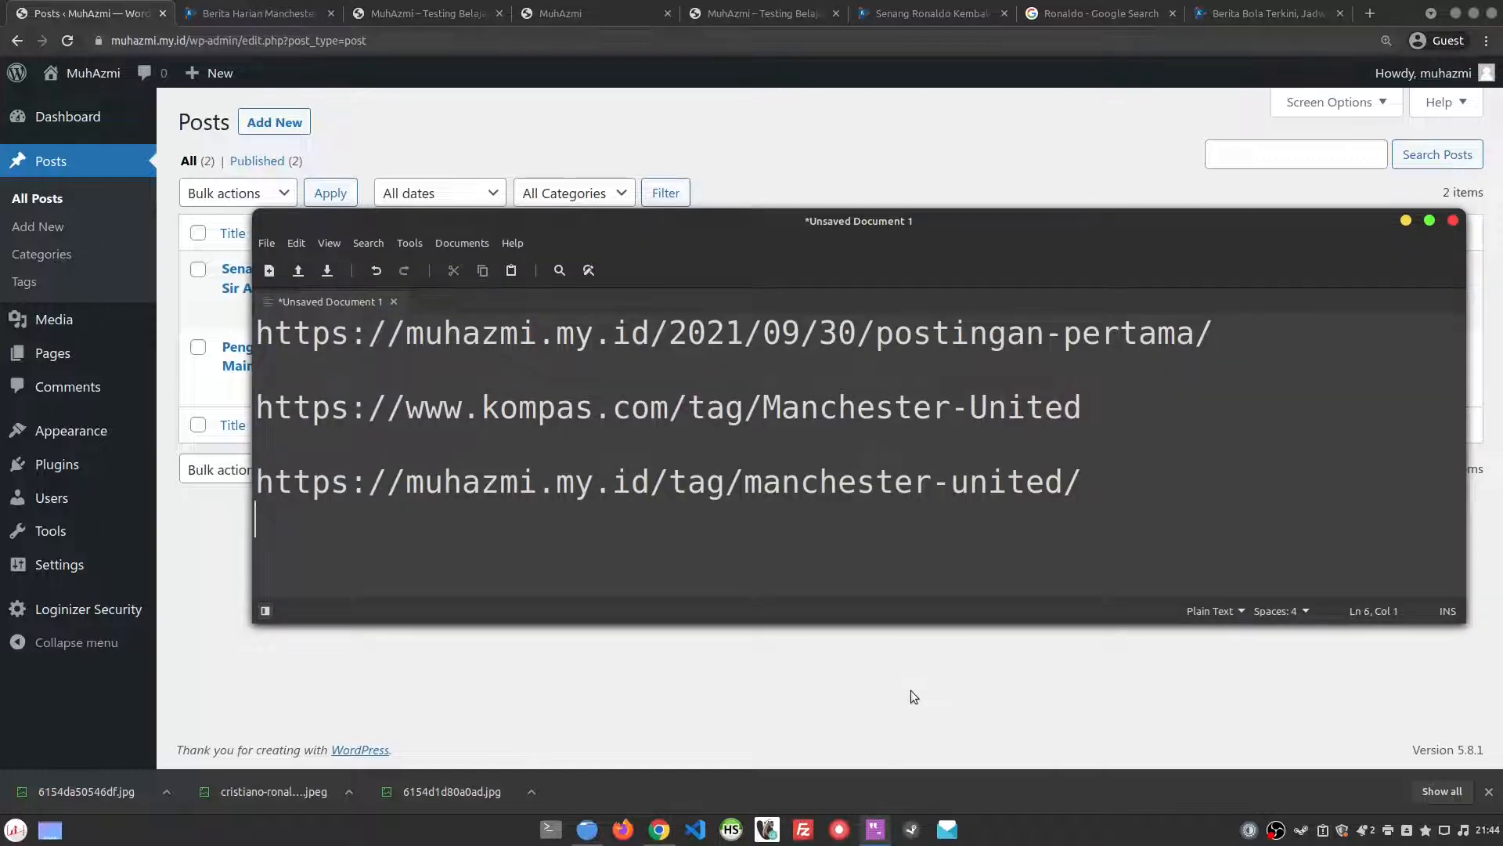
{"action": "type", "text": "CRUD"}
- Highlight the word CRUD and each of its letters in turn, and return to the WordPress post list in the browser
{"action": "key", "text": "shift+Home"}
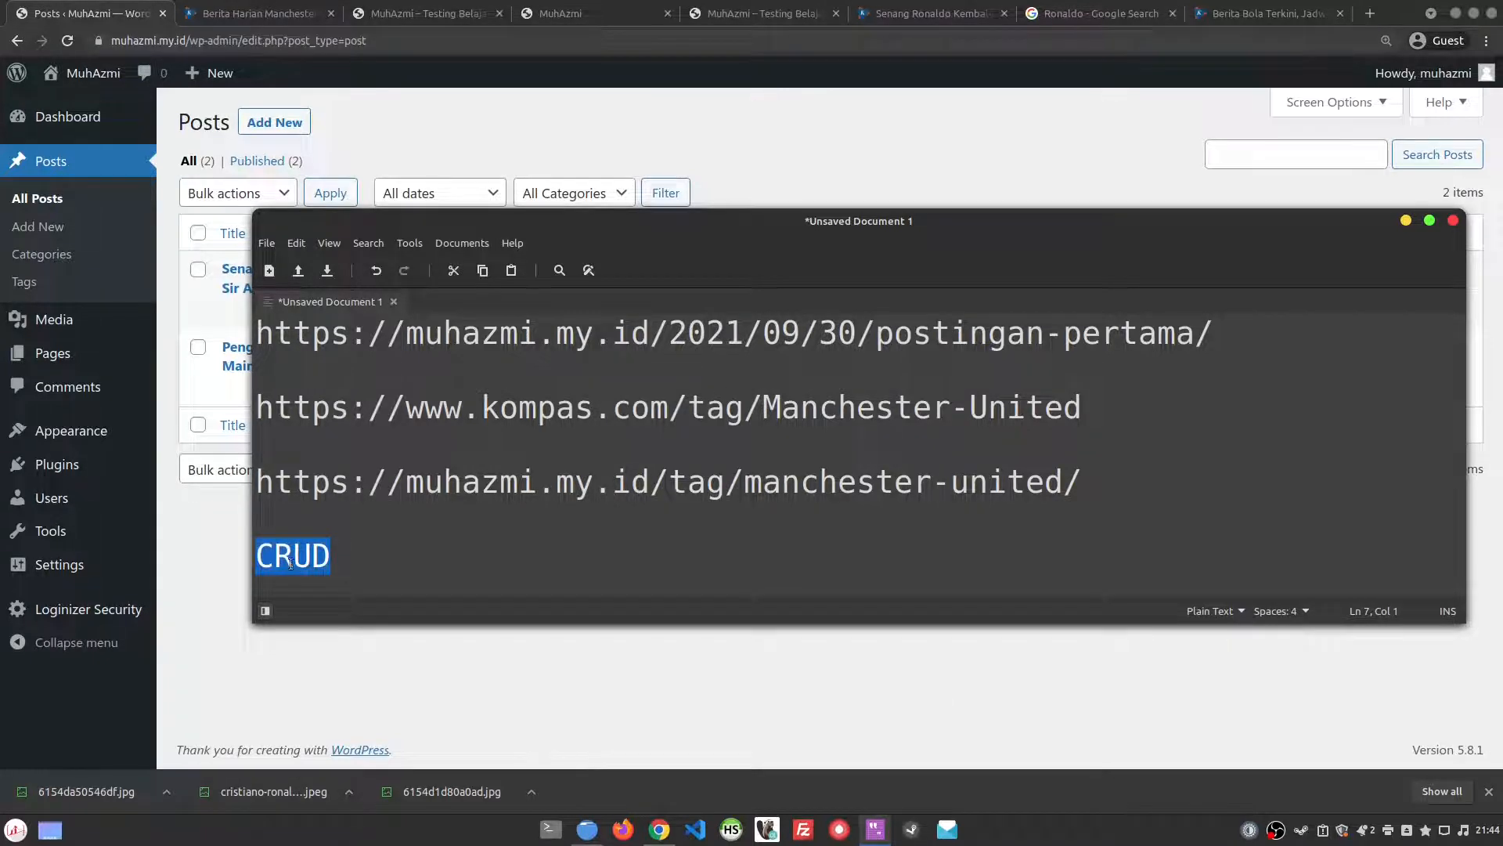
{"action": "key", "text": "Left"}
{"action": "key", "text": "shift+Right"}
{"action": "key", "text": "Right"}
{"action": "key", "text": "shift+Right"}
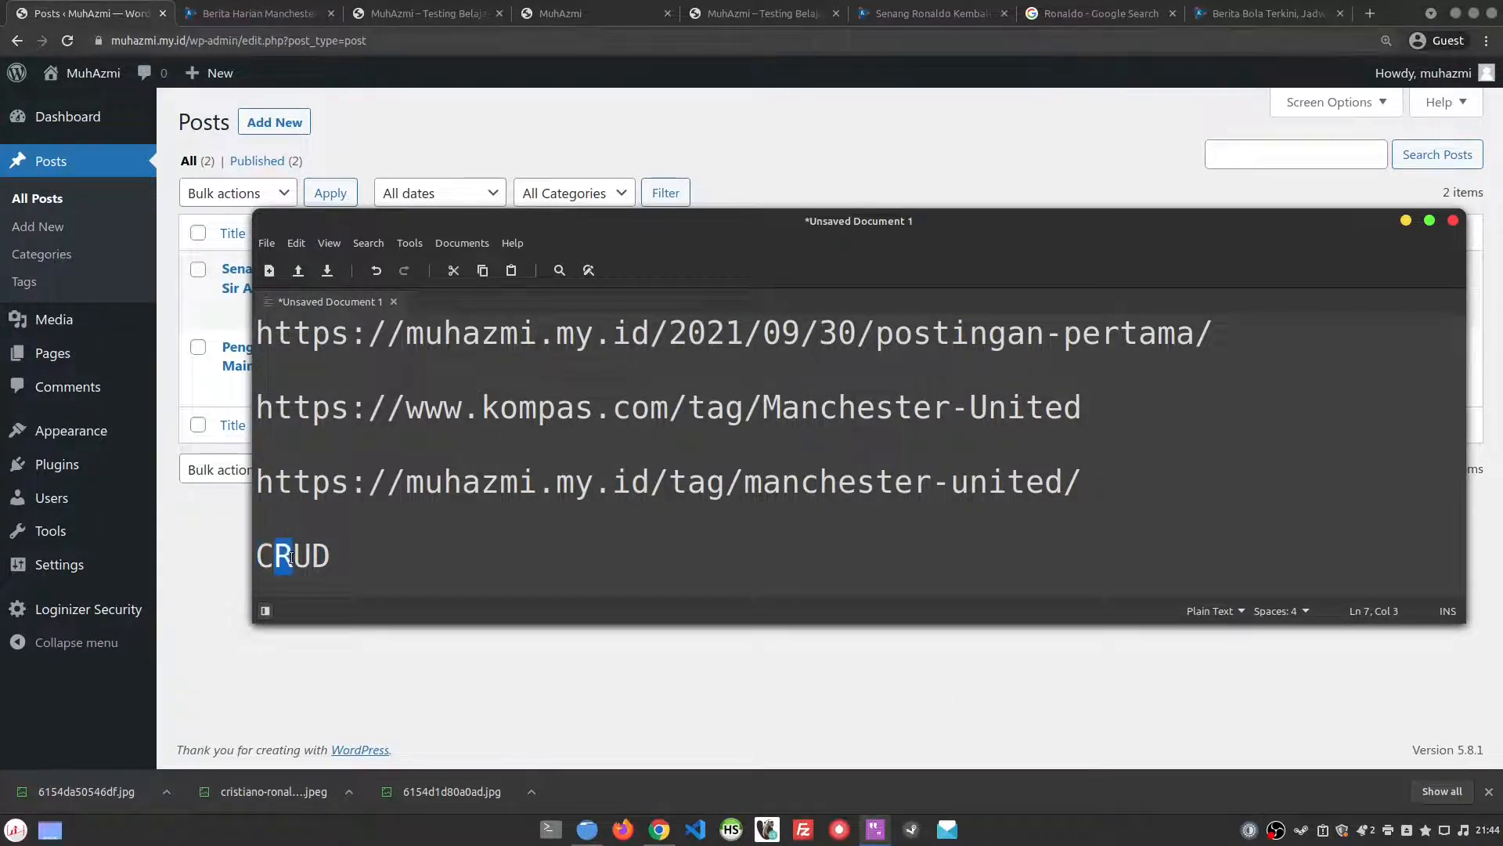
{"action": "key", "text": "Right"}
{"action": "key", "text": "shift+Right"}
{"action": "key", "text": "Right"}
{"action": "key", "text": "shift+Right"}
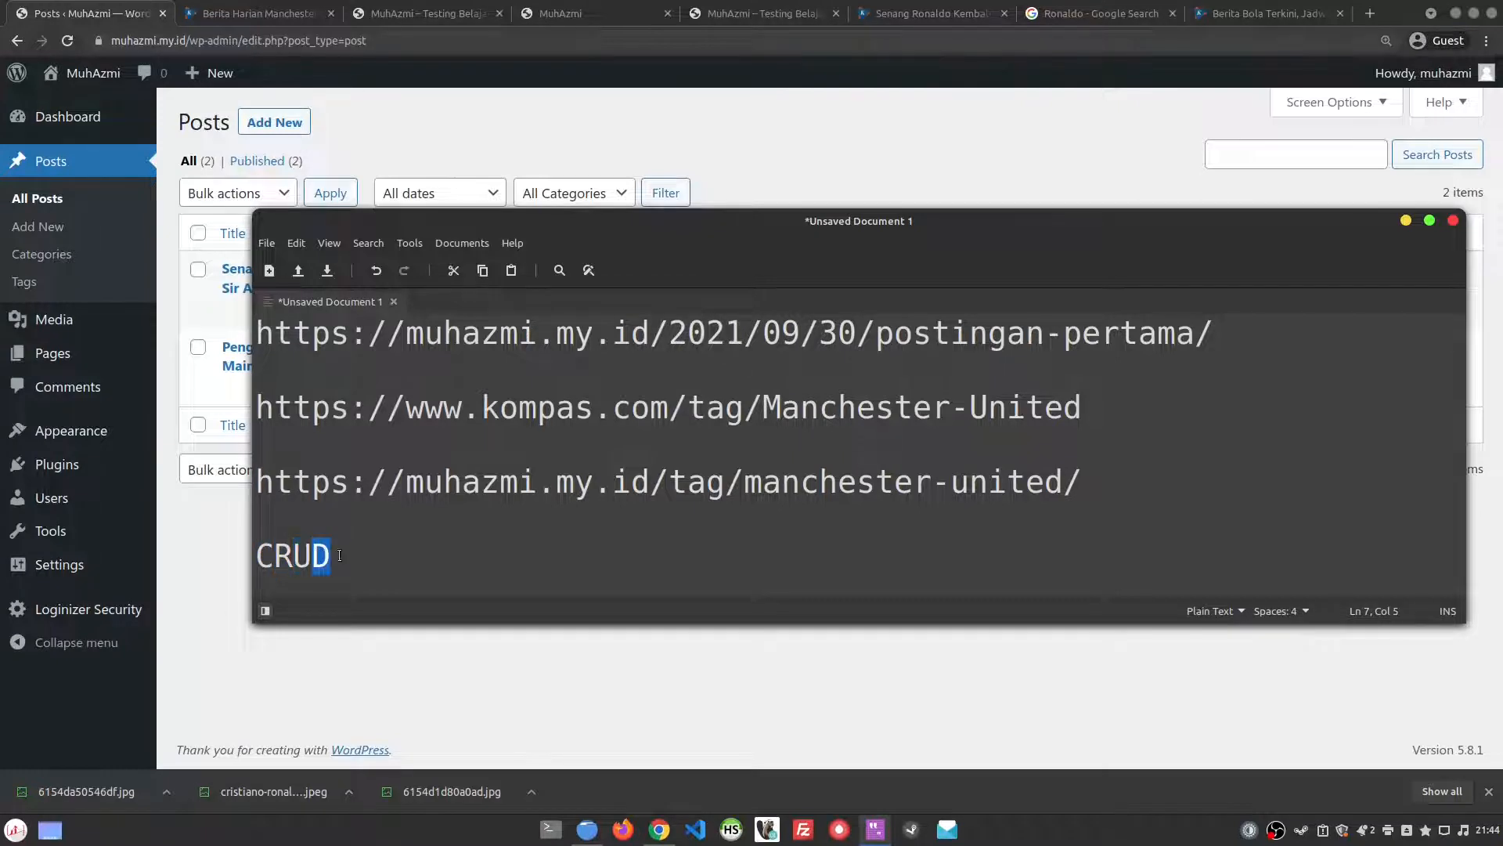
{"action": "left_click_drag", "start_coordinate": [276, 557], "coordinate": [313, 558]}
{"action": "left_click", "coordinate": [644, 679]}
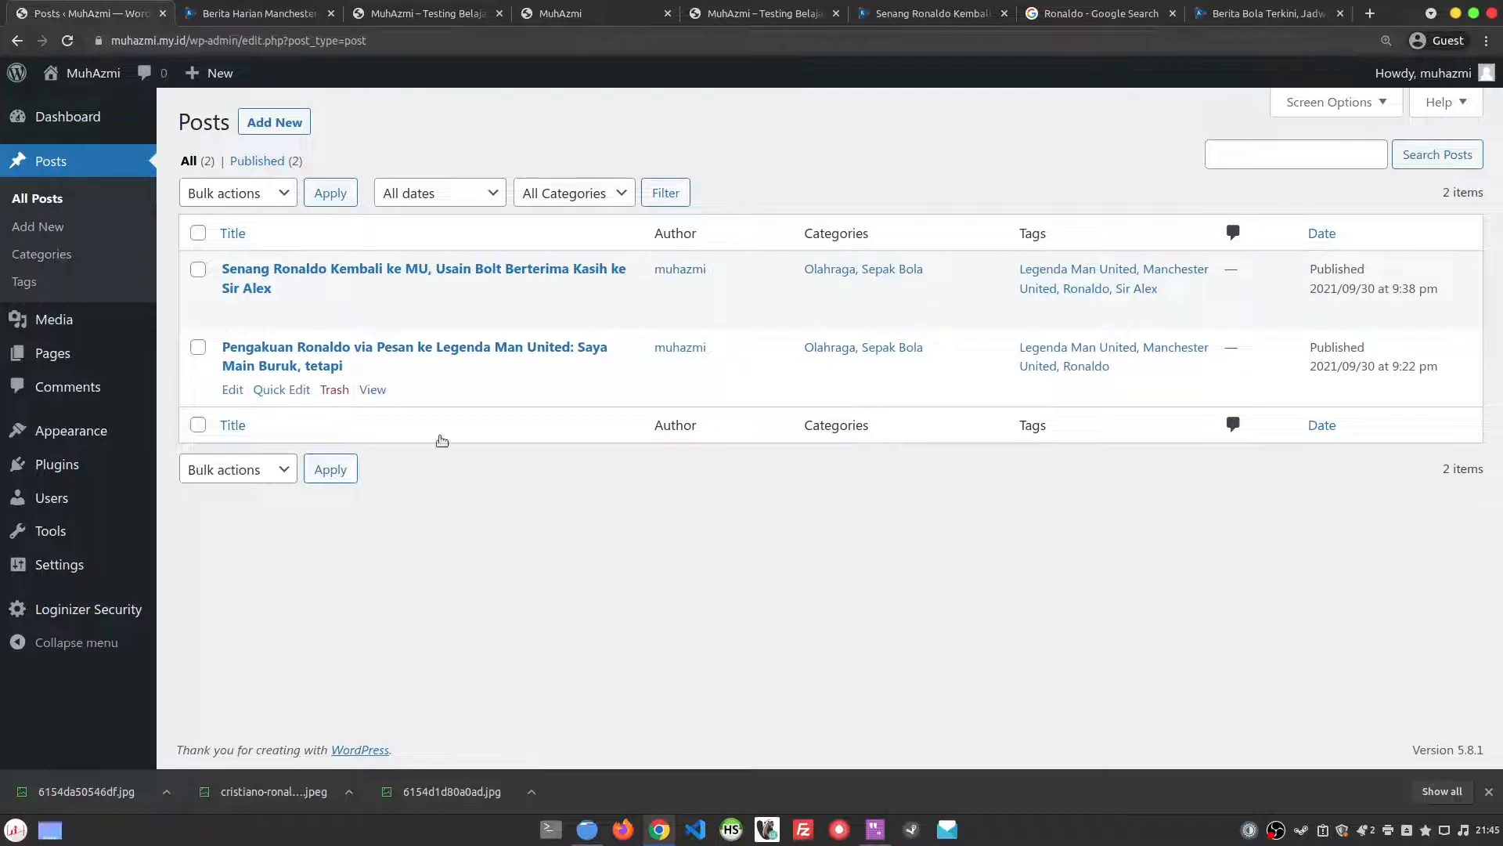